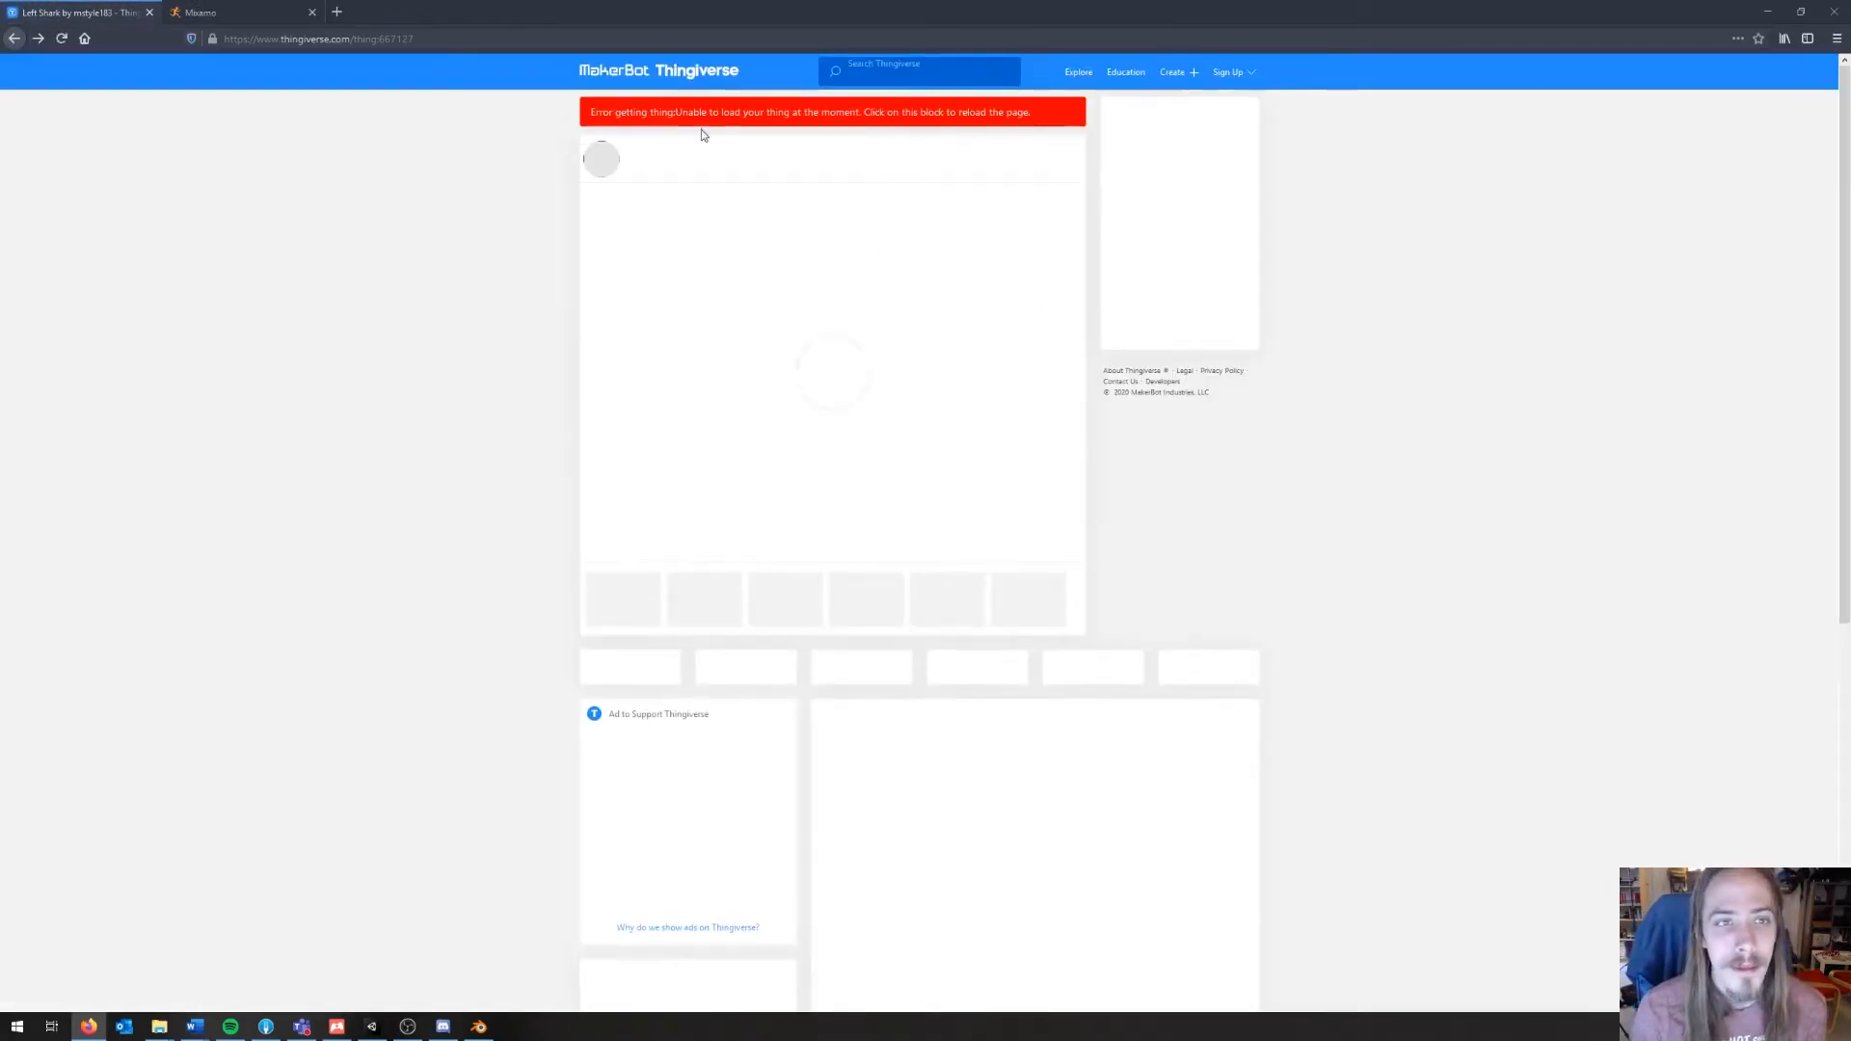
Step: Go to the Thingiverse home page and search it for "left shark"
{"action": "left_click", "coordinate": [665, 32]}
{"action": "key", "text": "ctrl+BackSpace"}
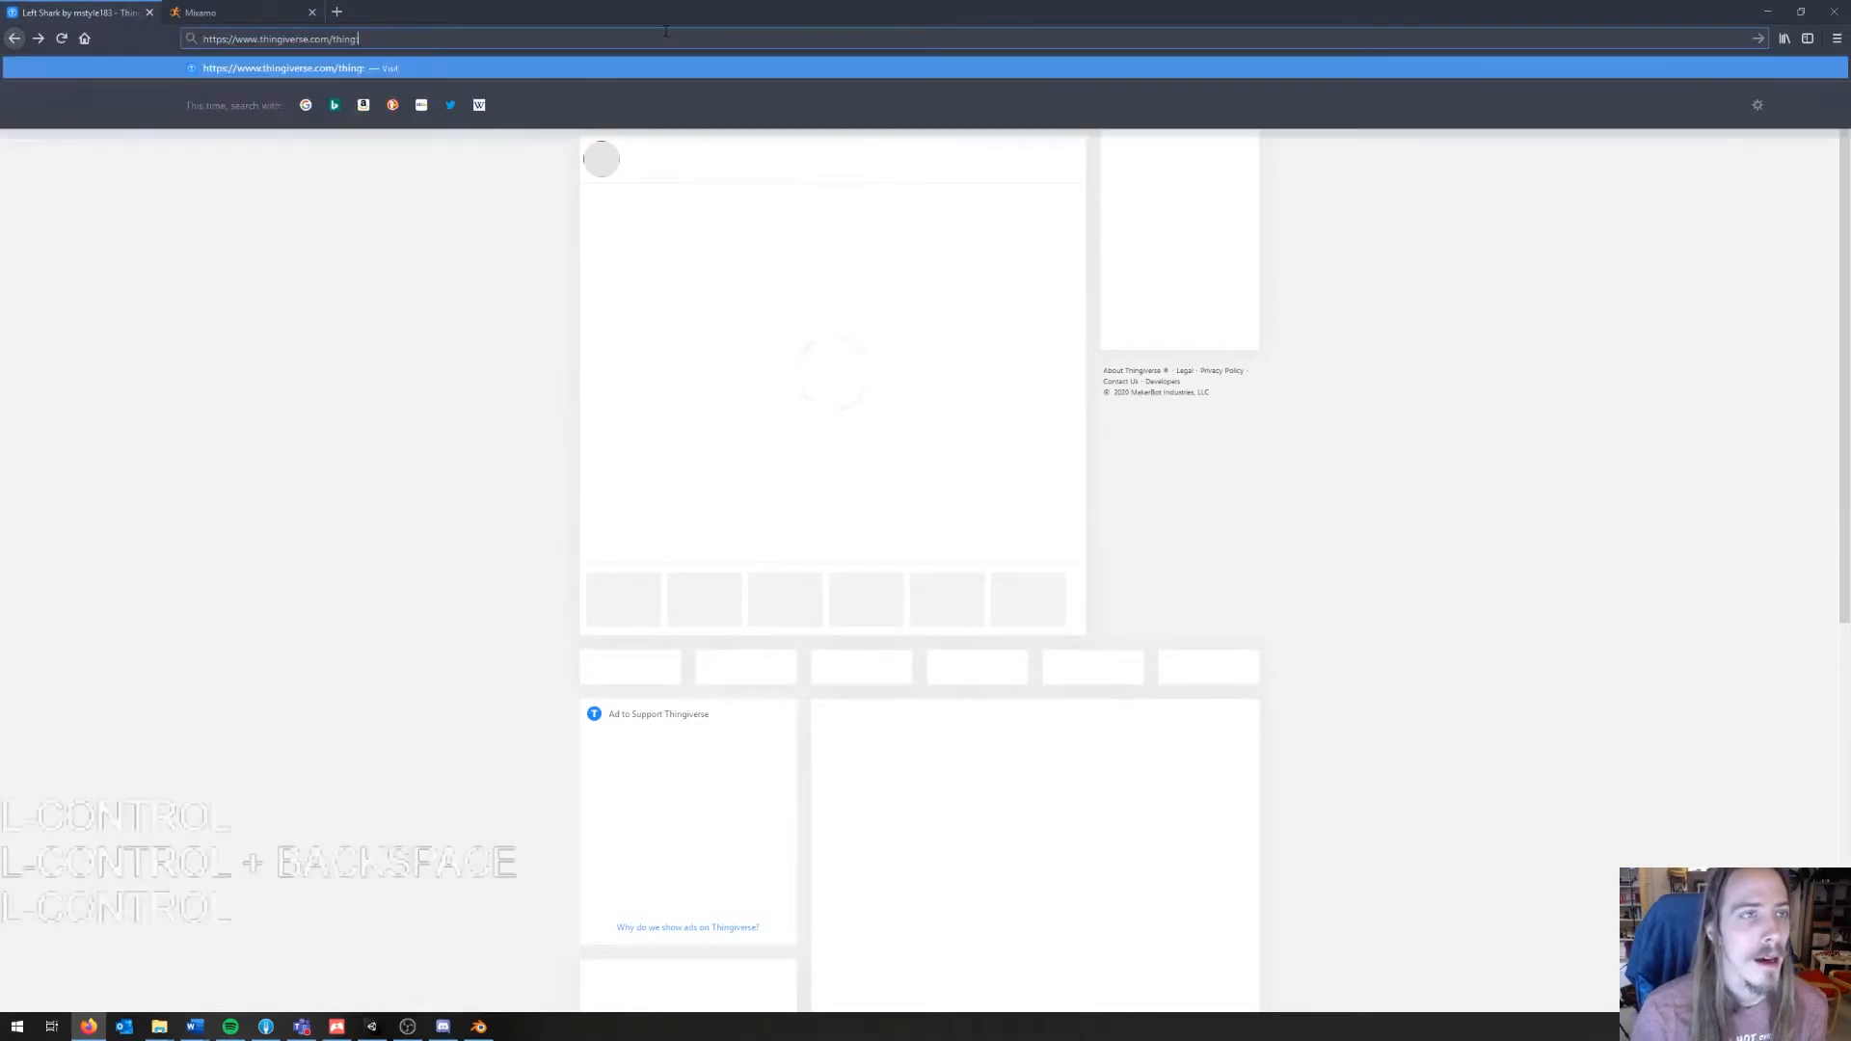
{"action": "key", "text": "ctrl+BackSpace"}
{"action": "key", "text": "Return"}
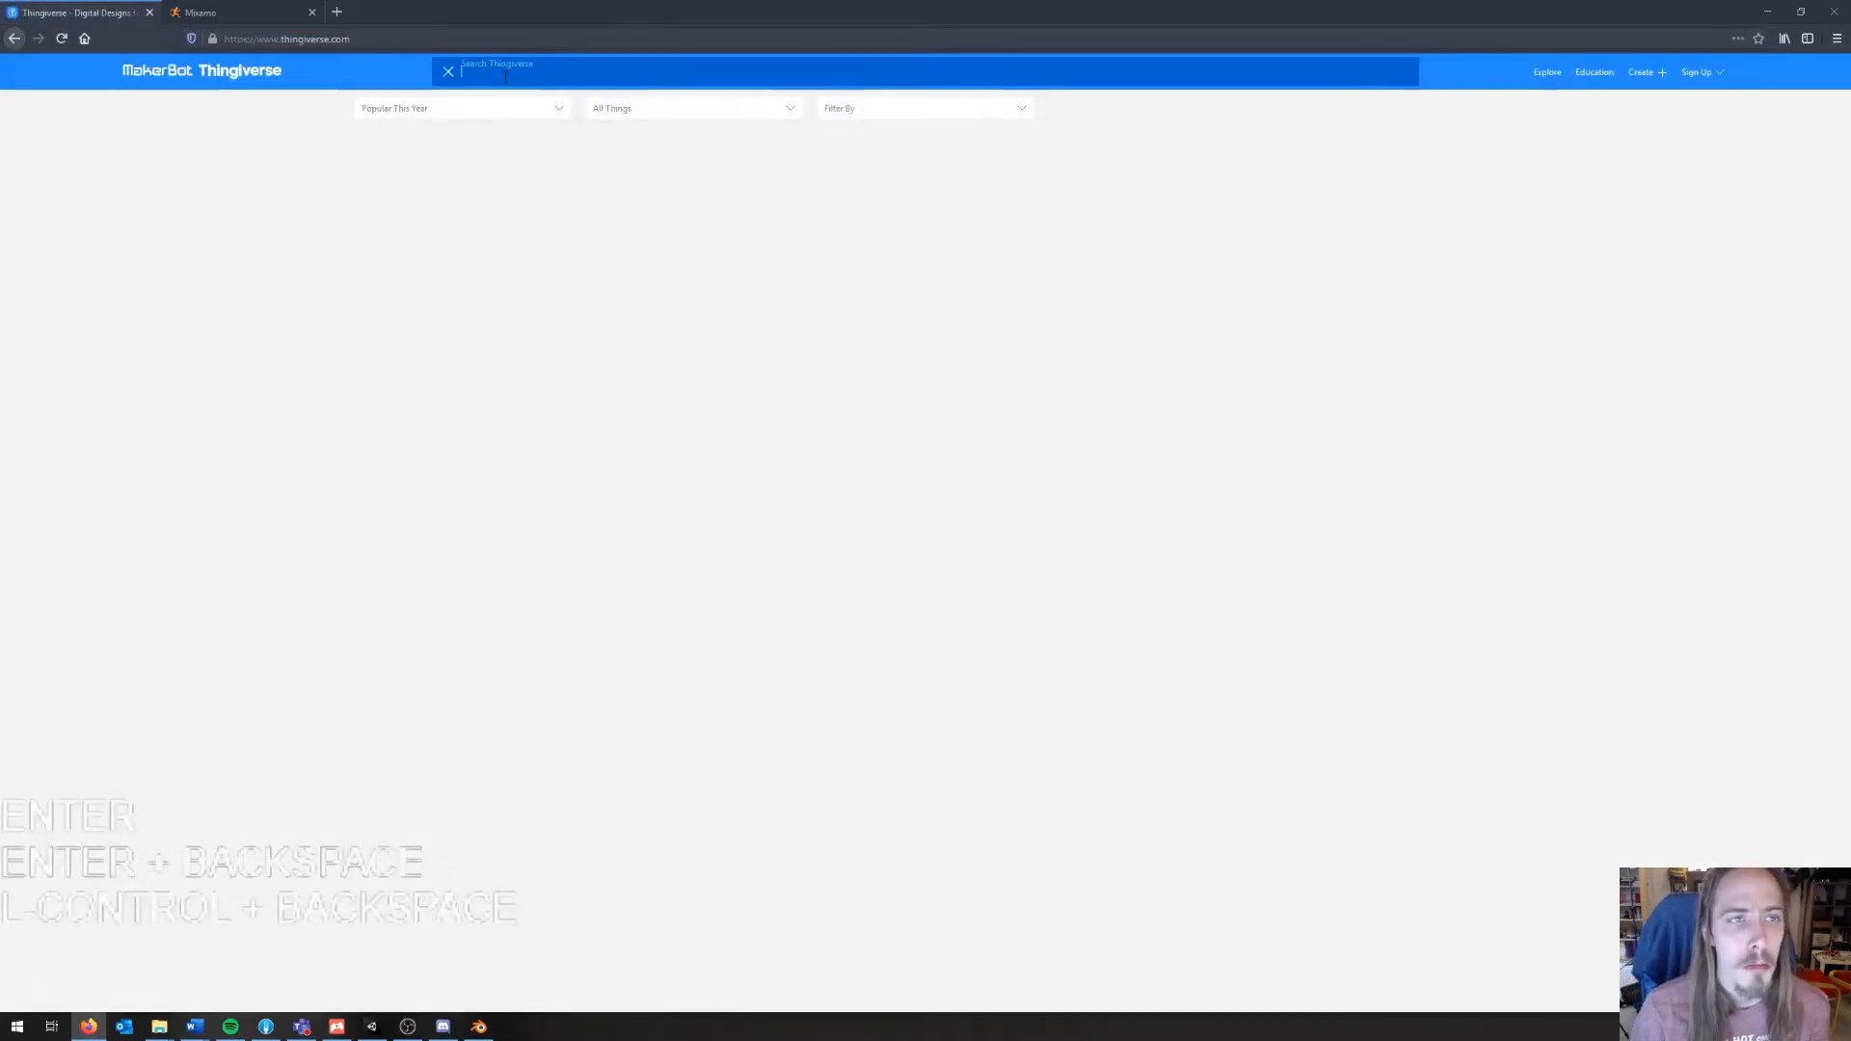
{"action": "type", "text": "left shark"}
{"action": "key", "text": "Return"}
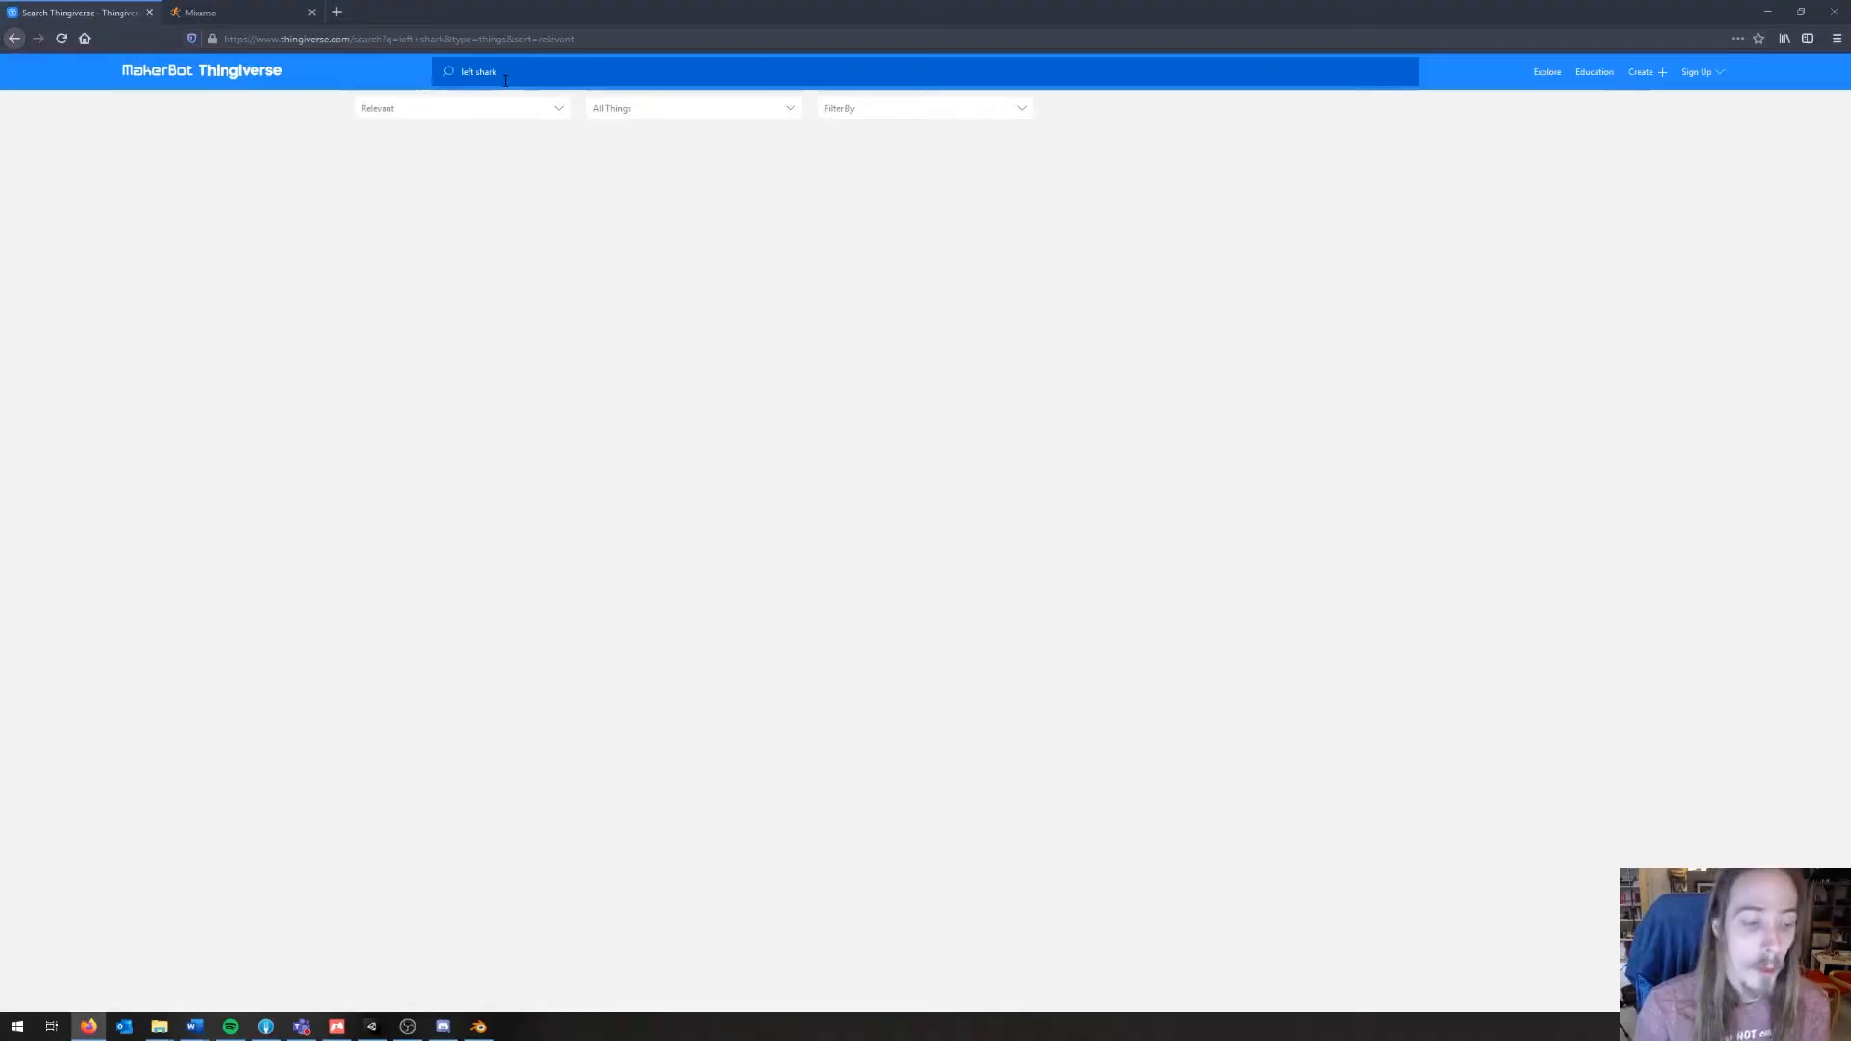
Step: Open leftsharkstamped.stl from the Left_Shark files folder in 3D Viewer
{"action": "left_click", "coordinate": [161, 1027]}
{"action": "left_click", "coordinate": [264, 954]}
{"action": "left_click_drag", "start_coordinate": [1380, 24], "coordinate": [900, 201]}
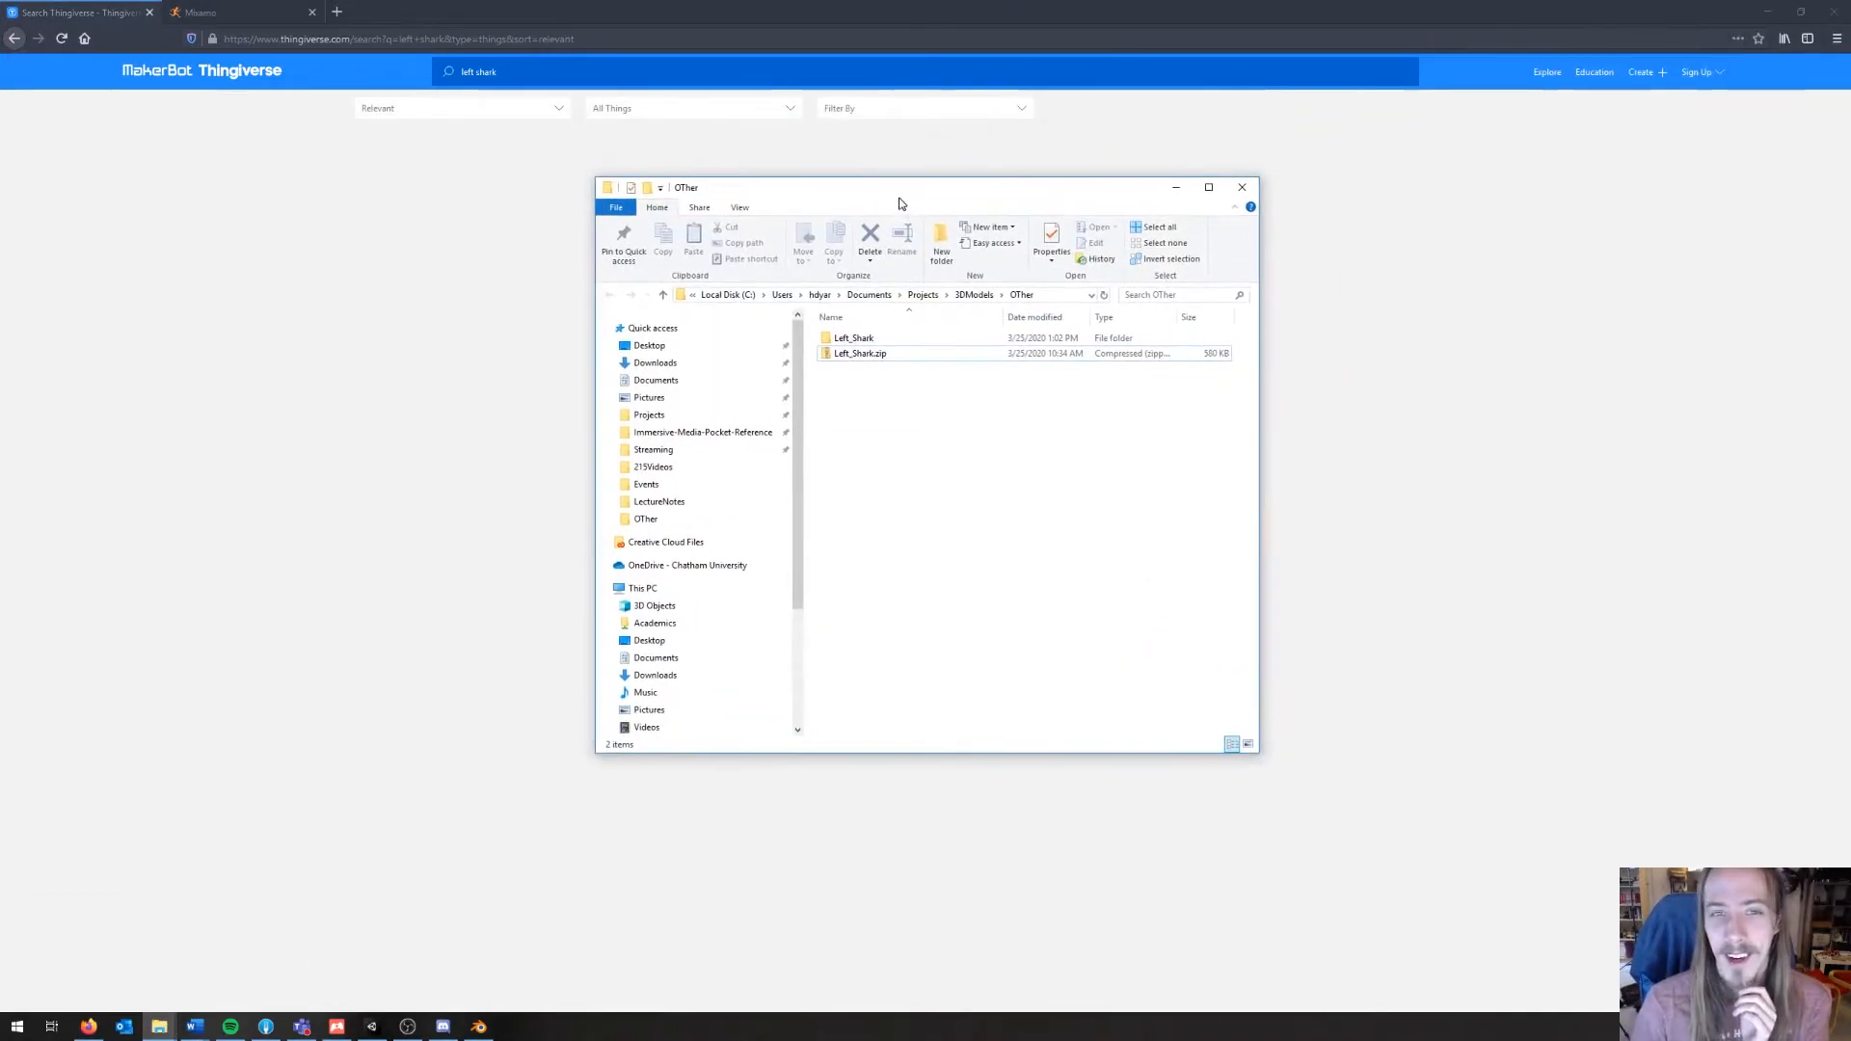
{"action": "double_click", "coordinate": [854, 338]}
{"action": "double_click", "coordinate": [865, 337]}
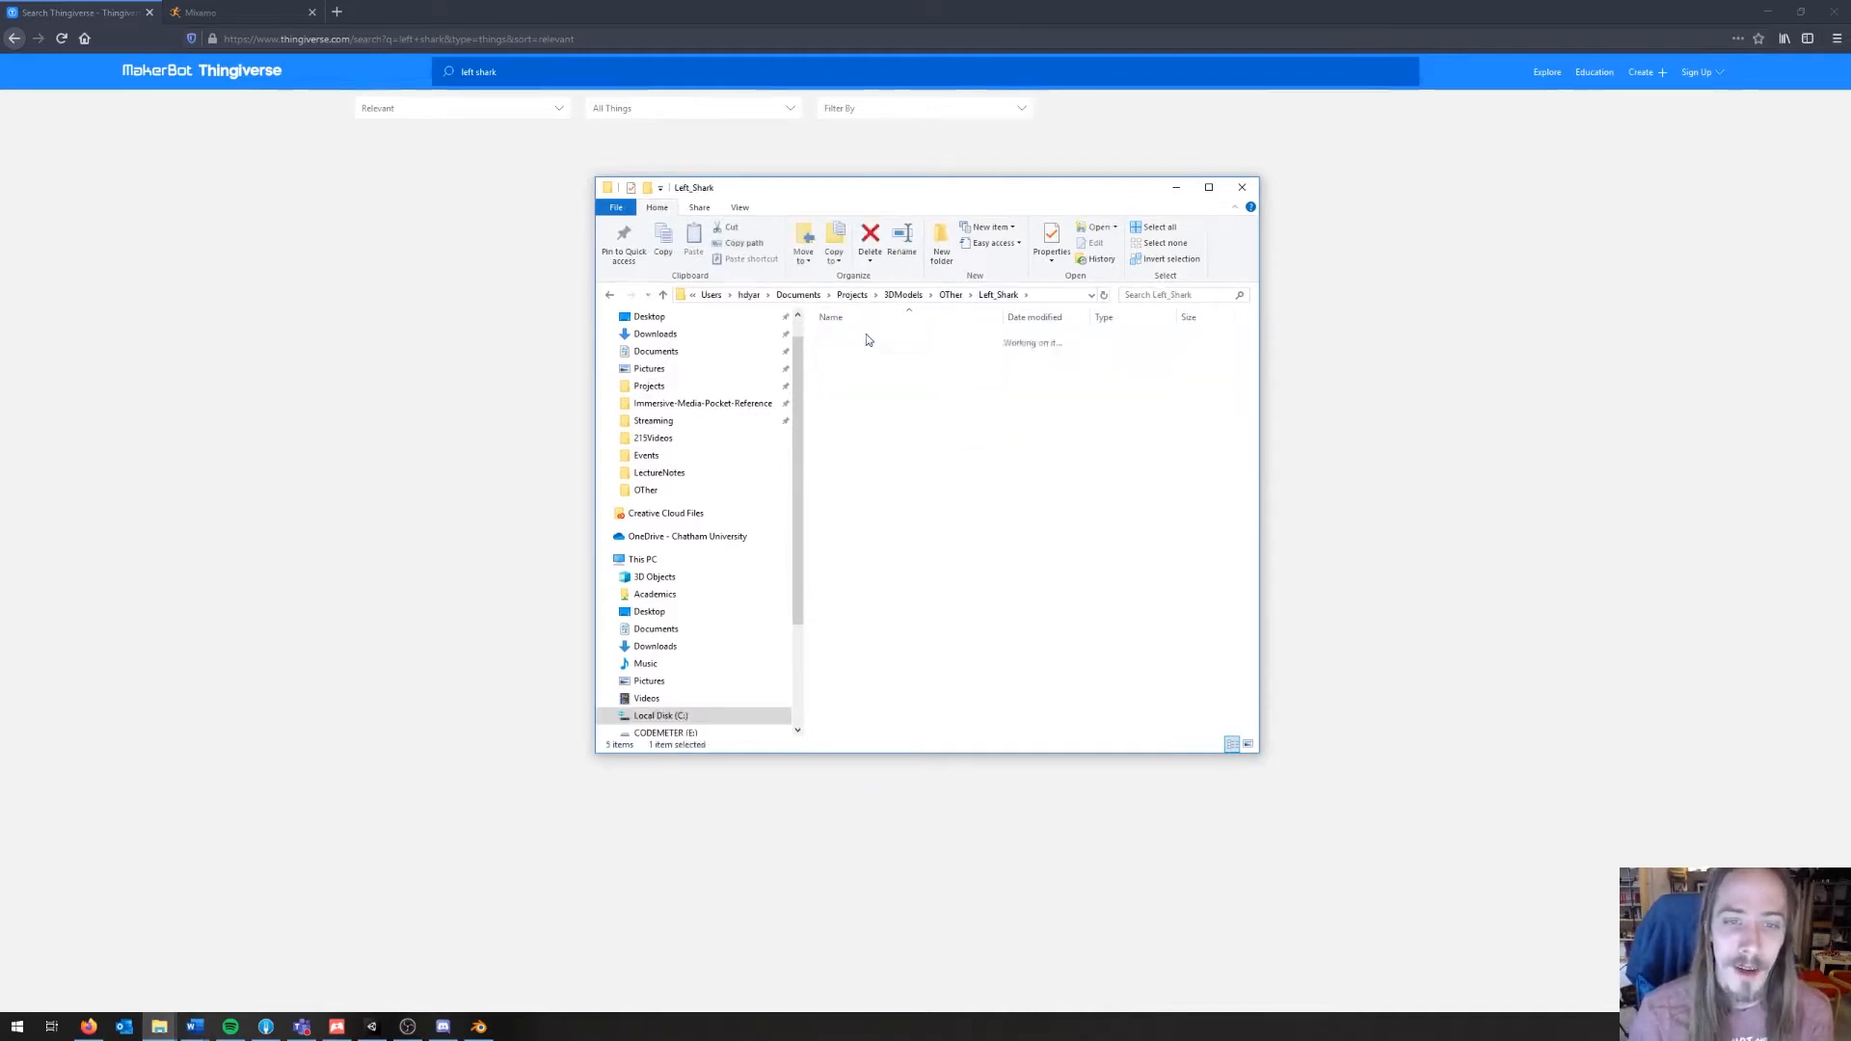
{"action": "double_click", "coordinate": [858, 337]}
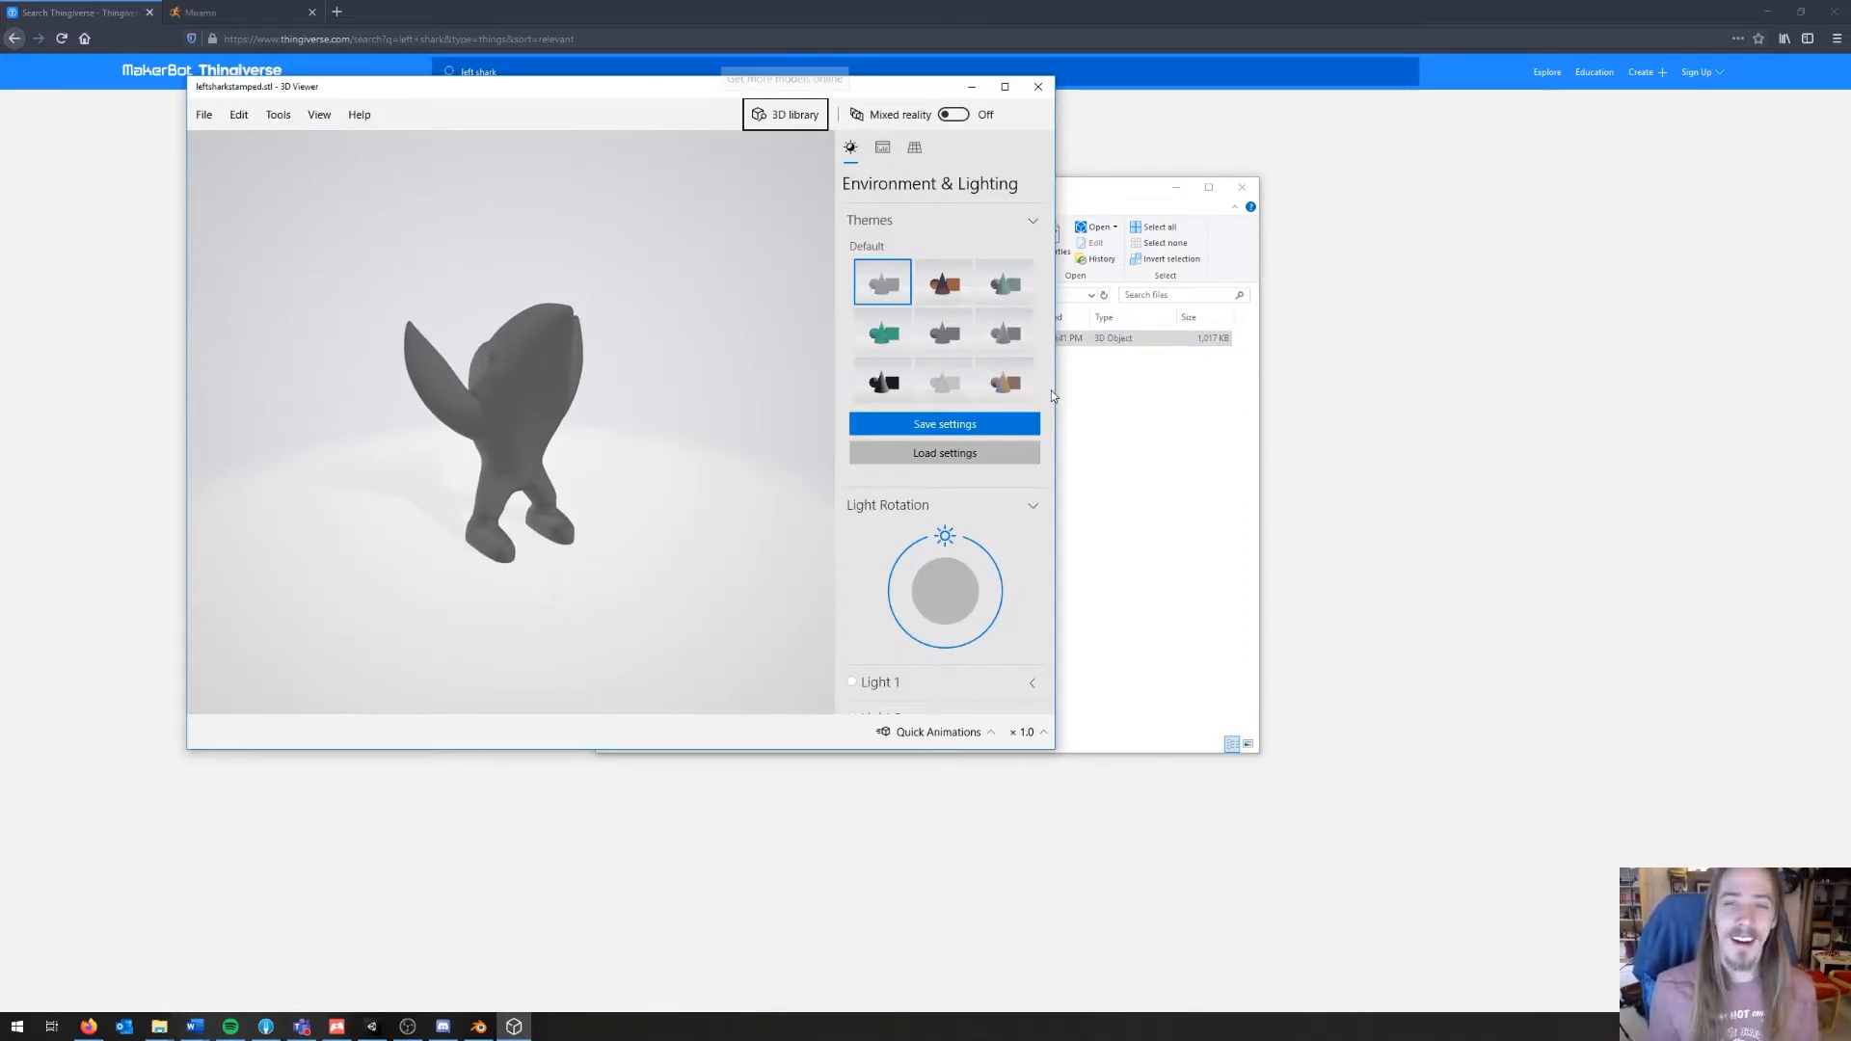
Step: Examine the shark model from several angles under different lighting themes, then close the viewer
{"action": "left_click", "coordinate": [895, 350]}
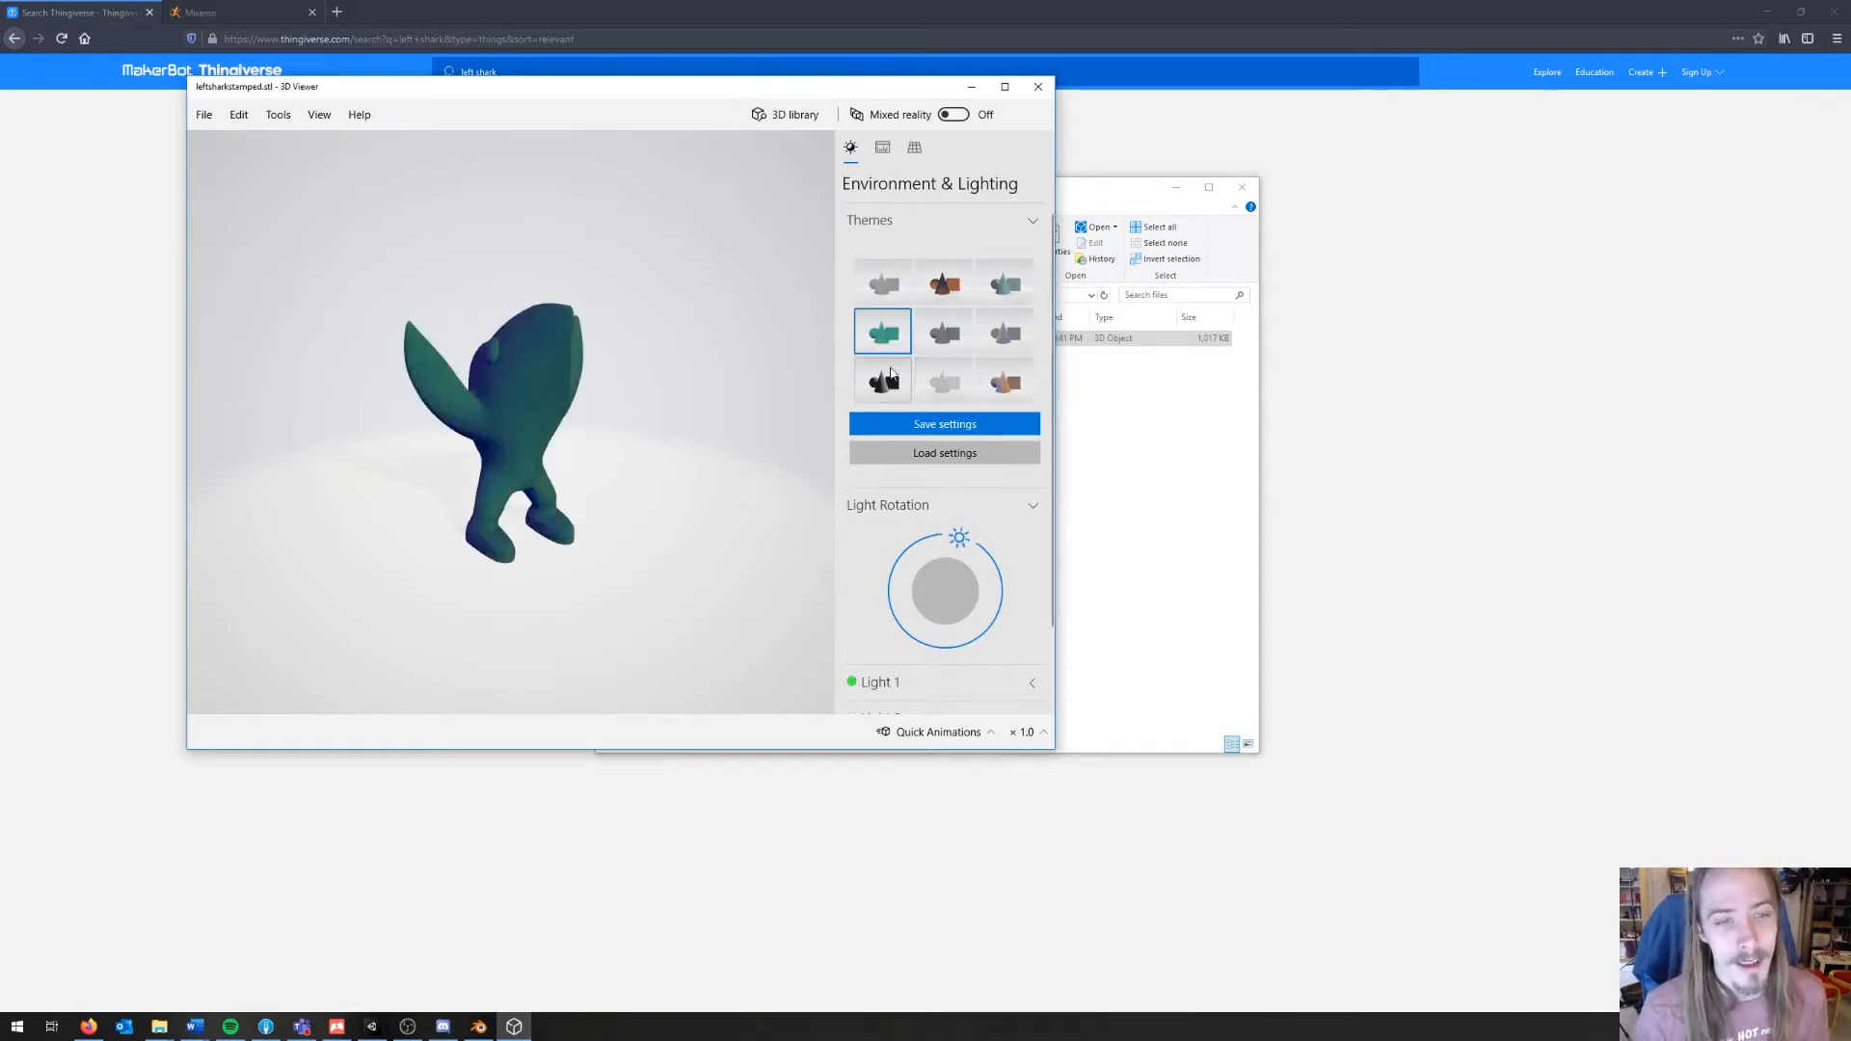
{"action": "left_click", "coordinate": [888, 373]}
{"action": "left_click_drag", "start_coordinate": [725, 433], "coordinate": [453, 545]}
{"action": "left_click", "coordinate": [887, 334]}
{"action": "left_click_drag", "start_coordinate": [514, 424], "coordinate": [590, 394]}
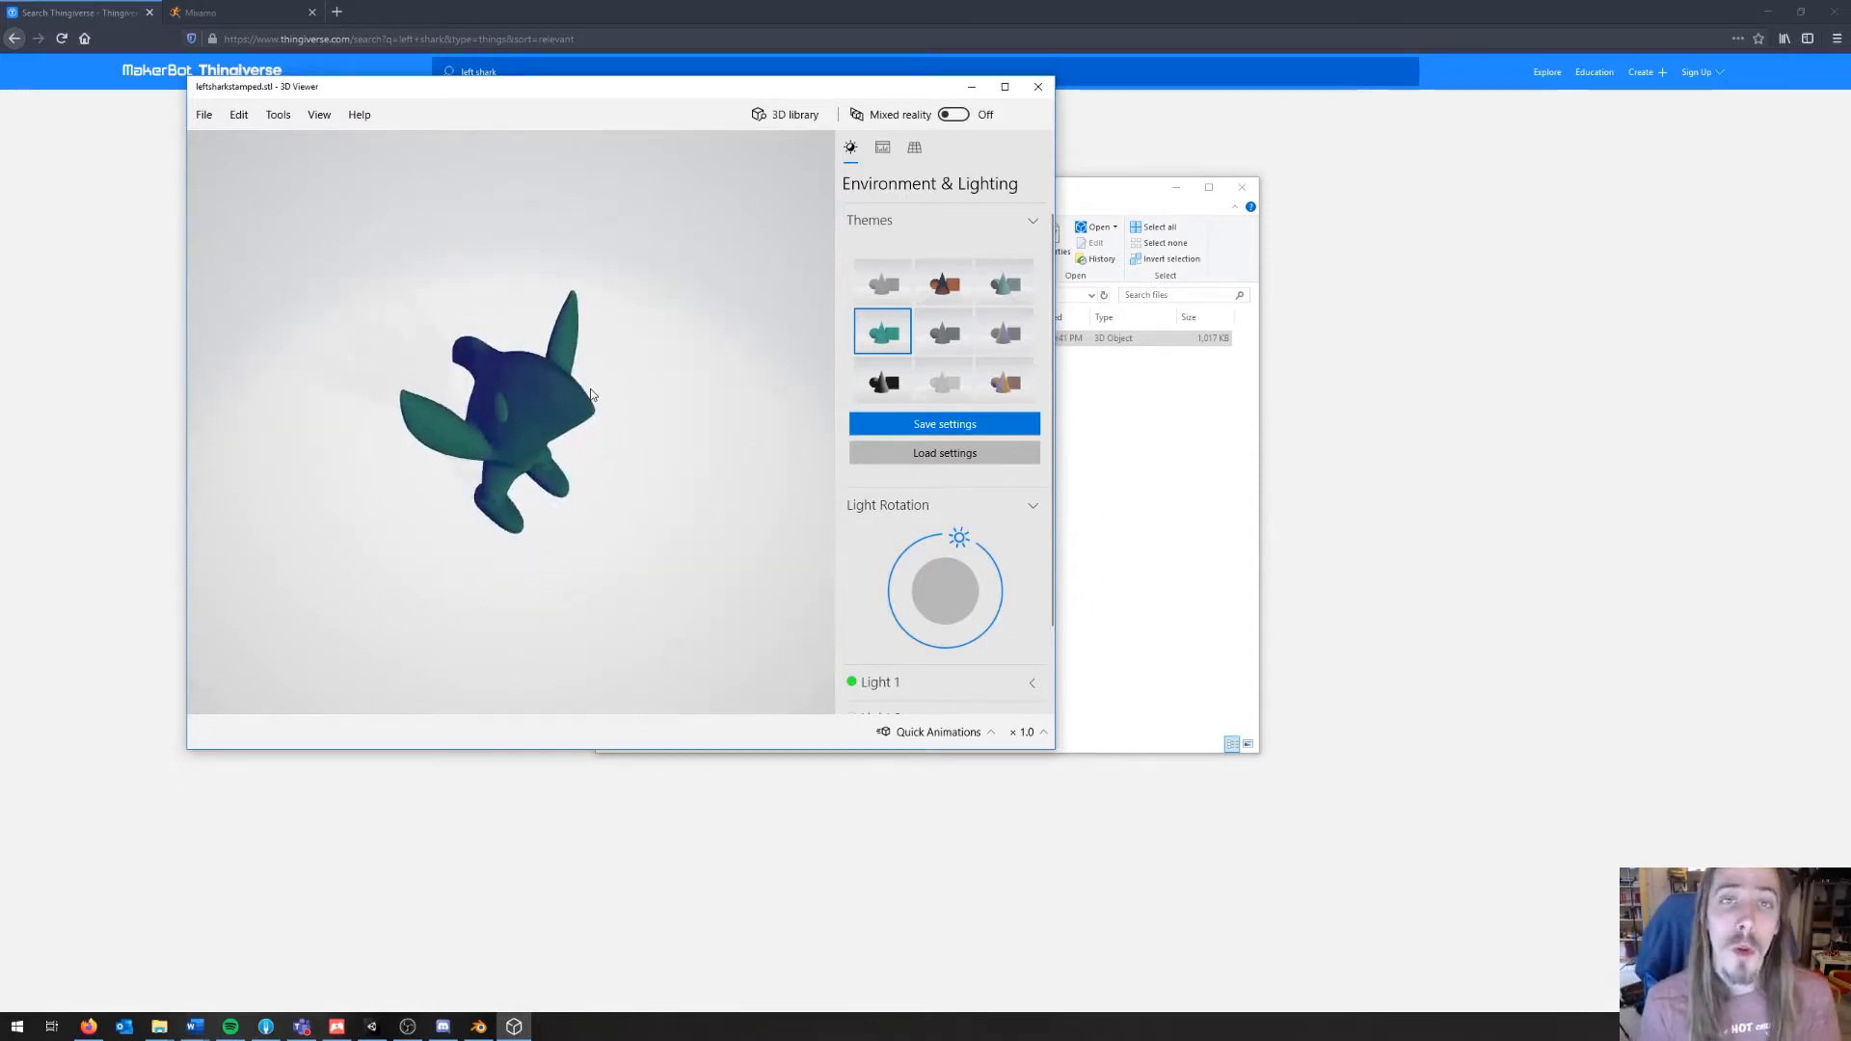
{"action": "left_click_drag", "start_coordinate": [540, 416], "coordinate": [674, 333]}
{"action": "scroll", "coordinate": [541, 425], "scroll_direction": "up", "scroll_amount": 5}
{"action": "left_click", "coordinate": [883, 283]}
{"action": "left_click_drag", "start_coordinate": [649, 396], "coordinate": [714, 460]}
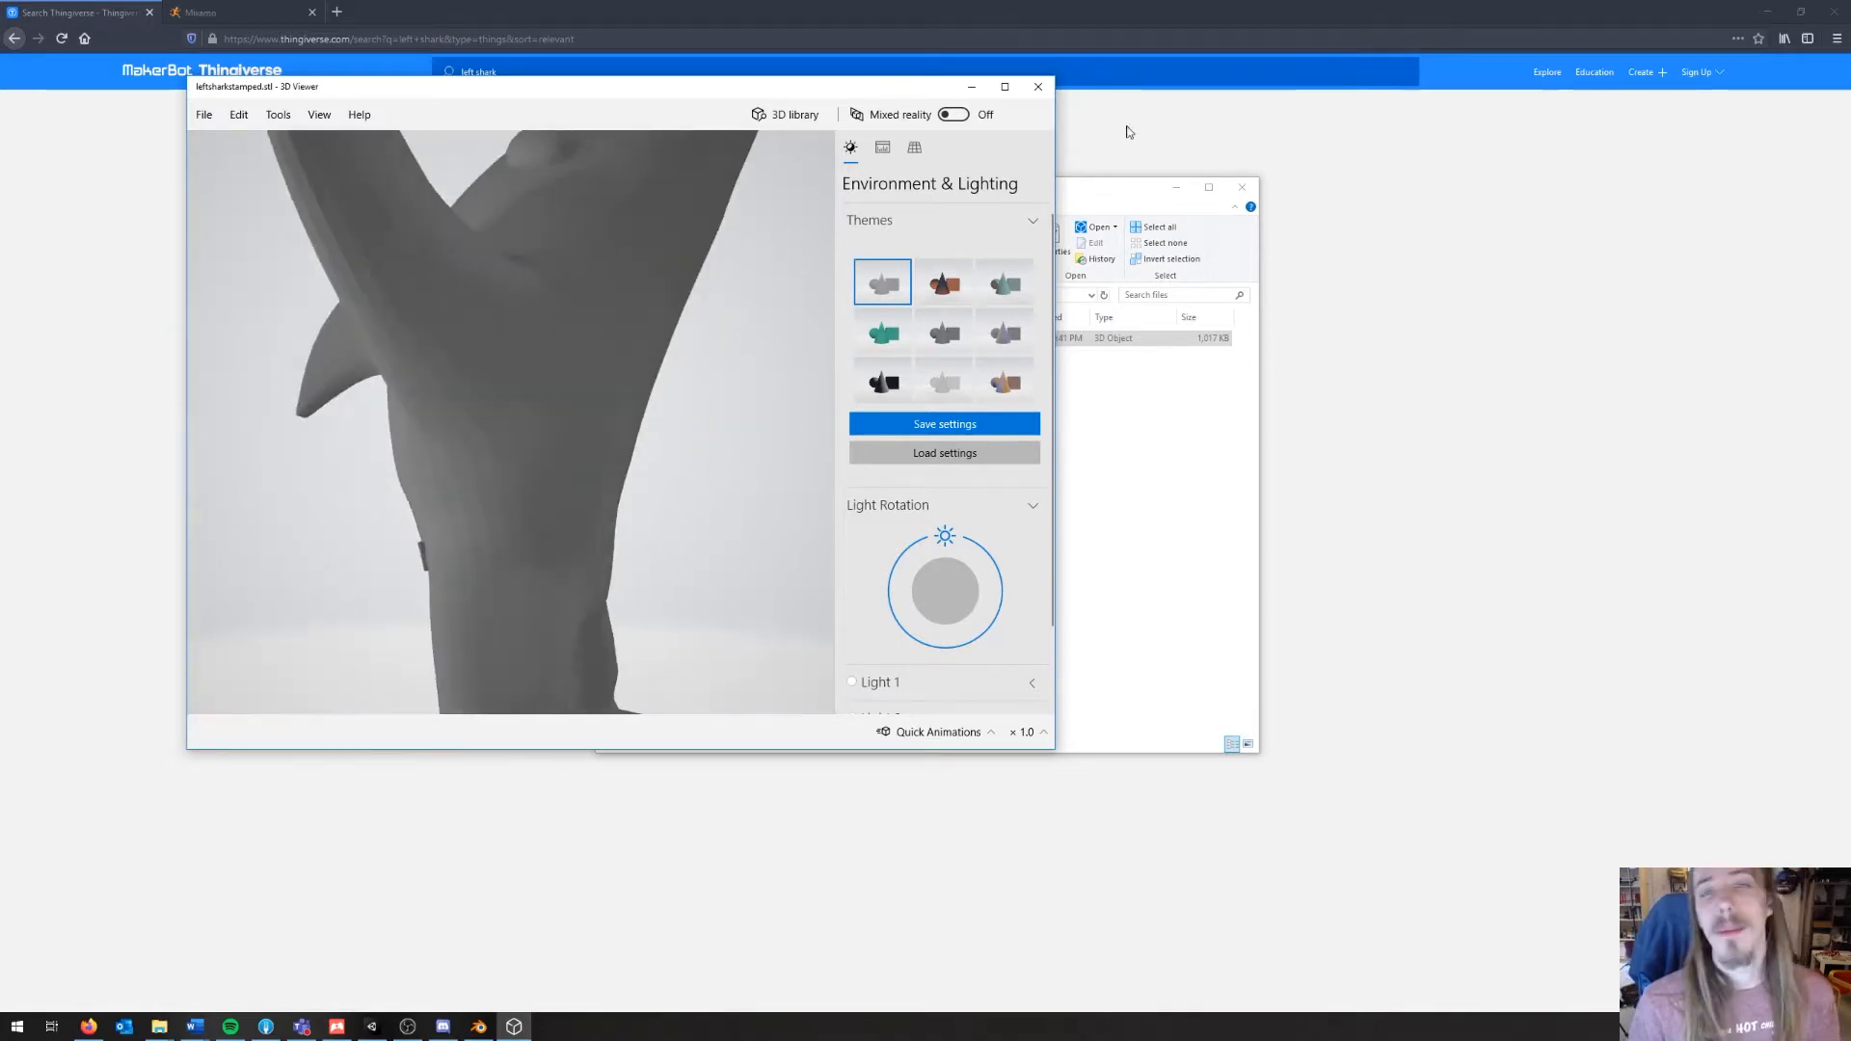
{"action": "left_click", "coordinate": [1038, 87]}
Step: Switch to Blender and delete the default cube from the scene
{"action": "left_click", "coordinate": [478, 1027]}
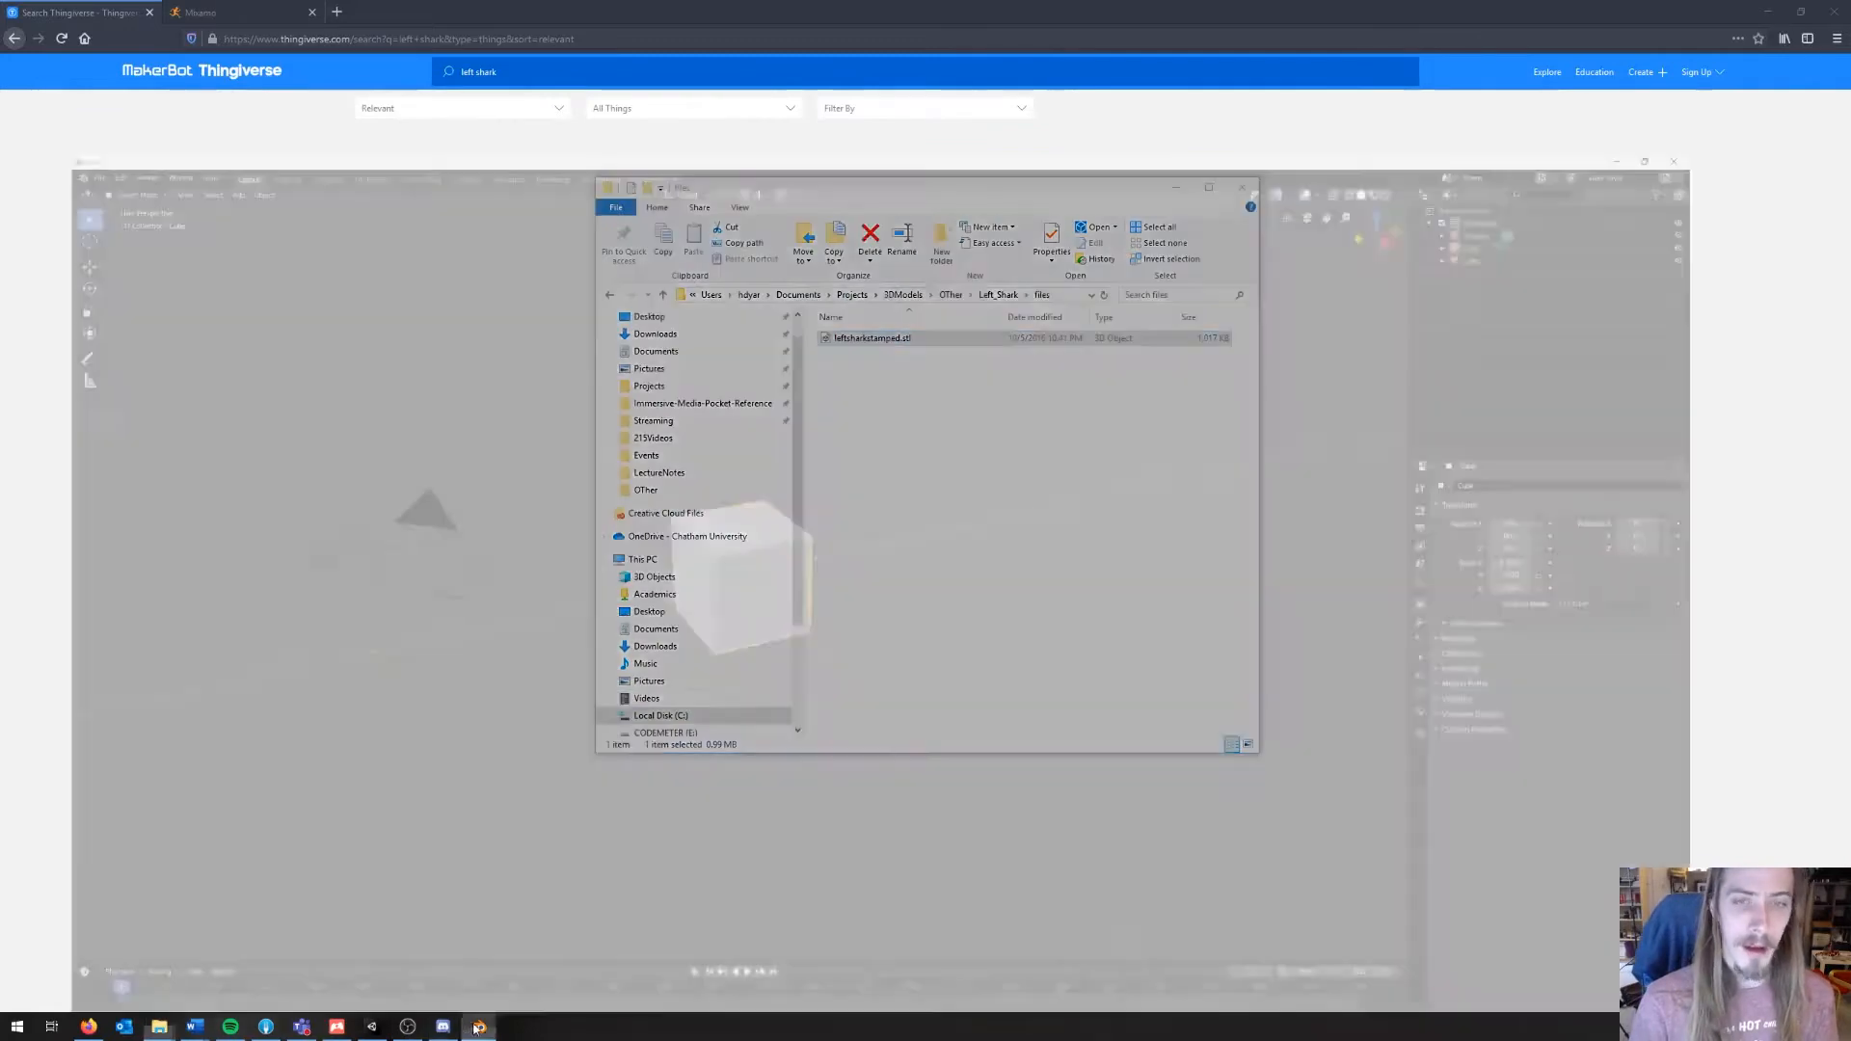
{"action": "key", "text": "z"}
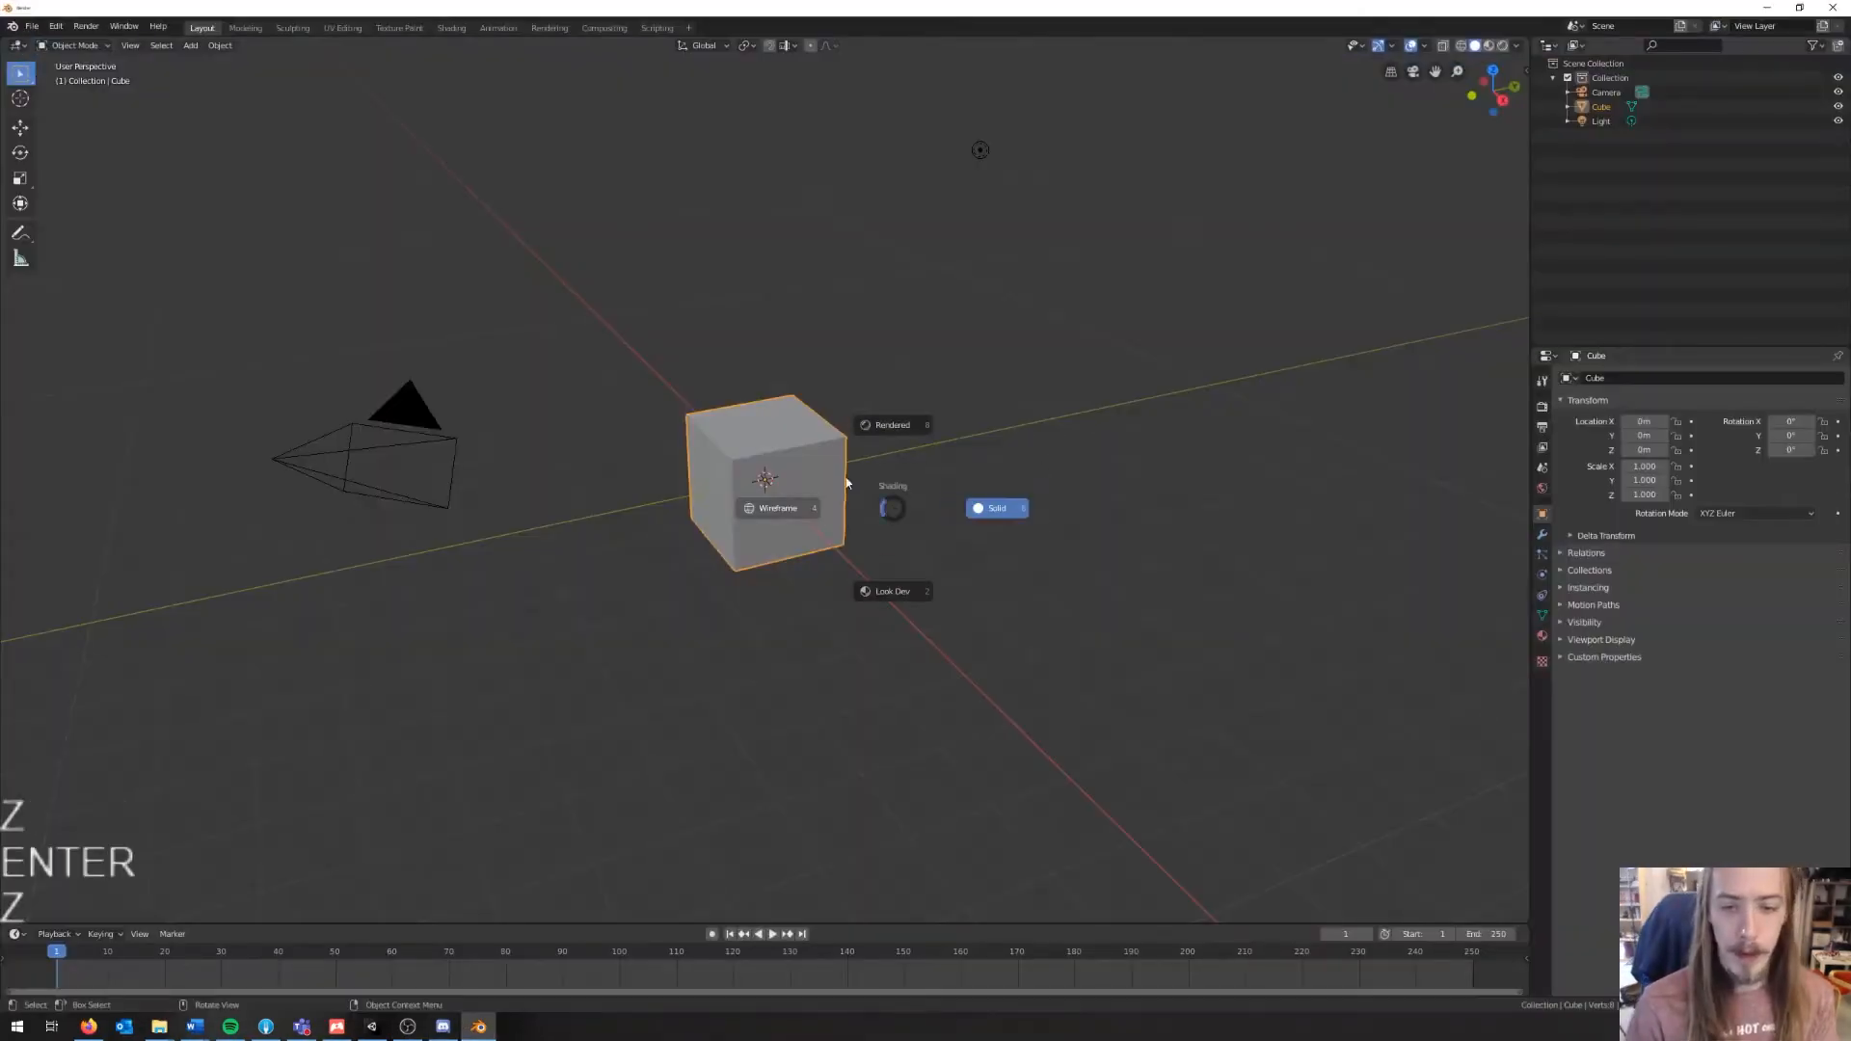
{"action": "key", "text": "Escape"}
{"action": "key", "text": "Escape"}
{"action": "key", "text": "x"}
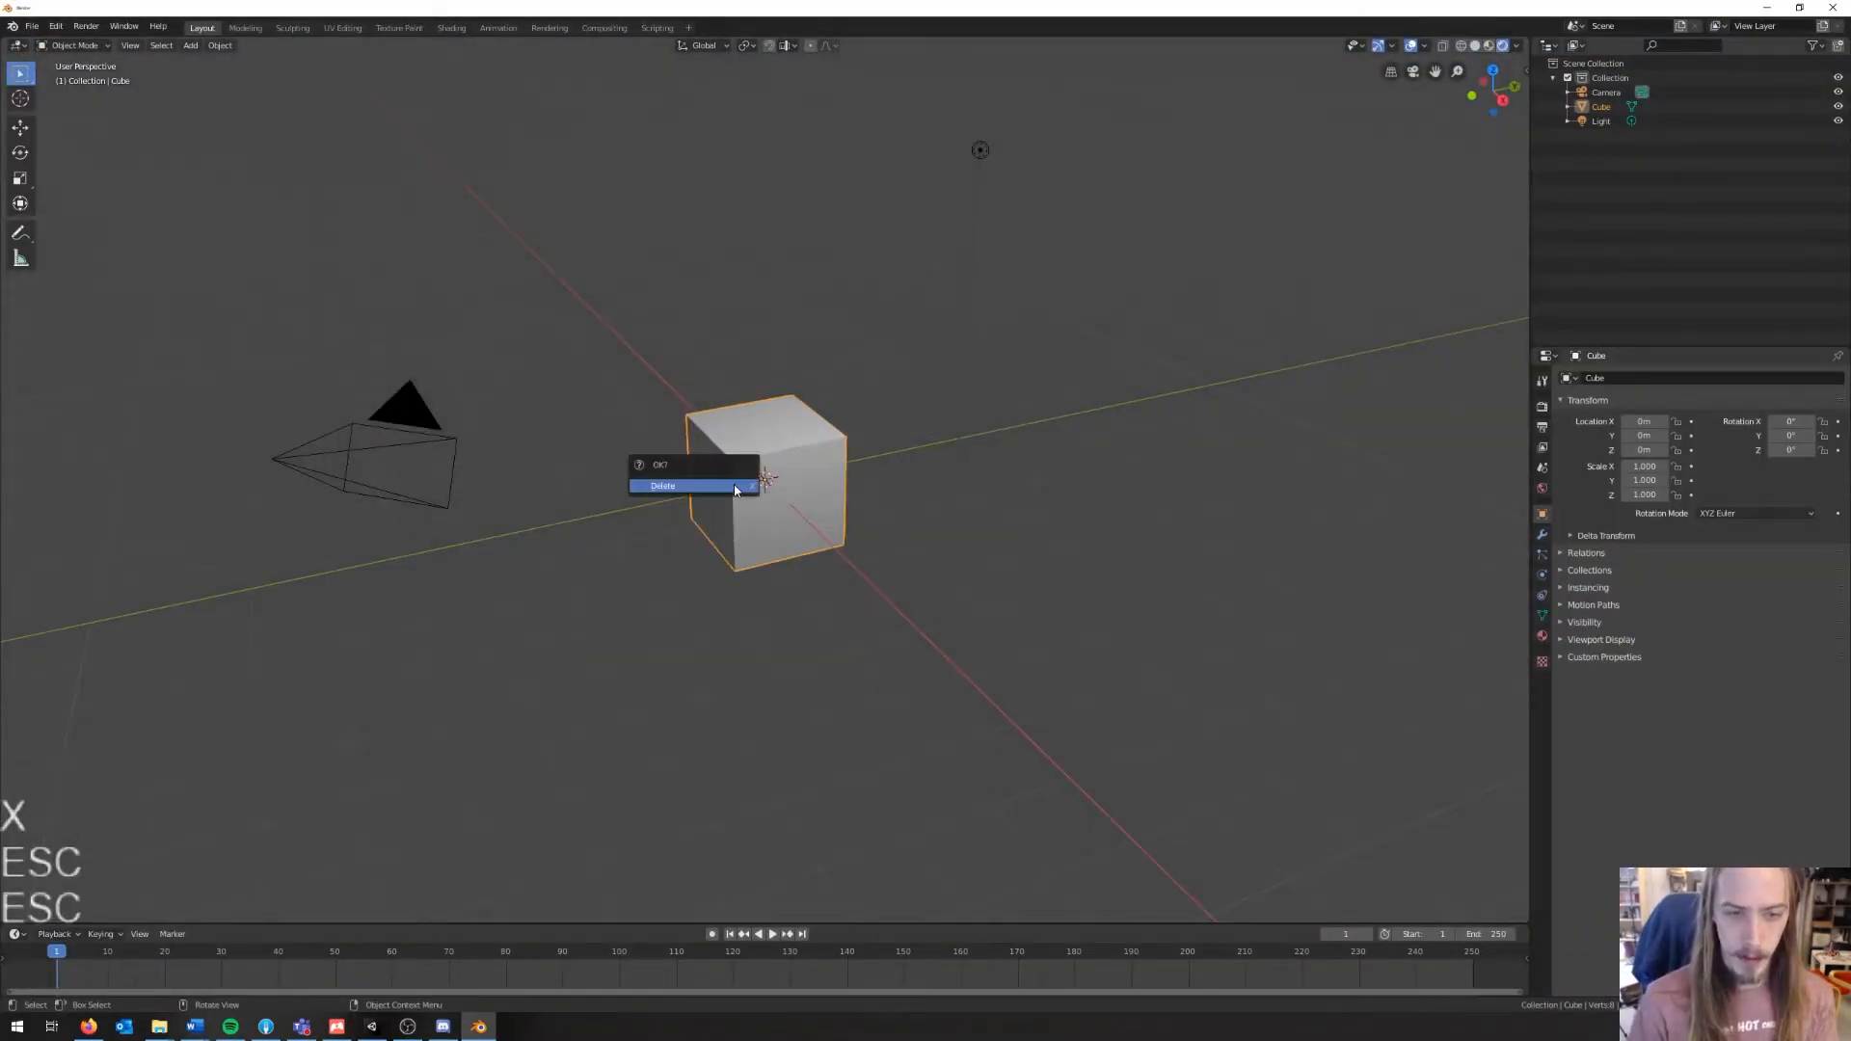
{"action": "key", "text": "Return"}
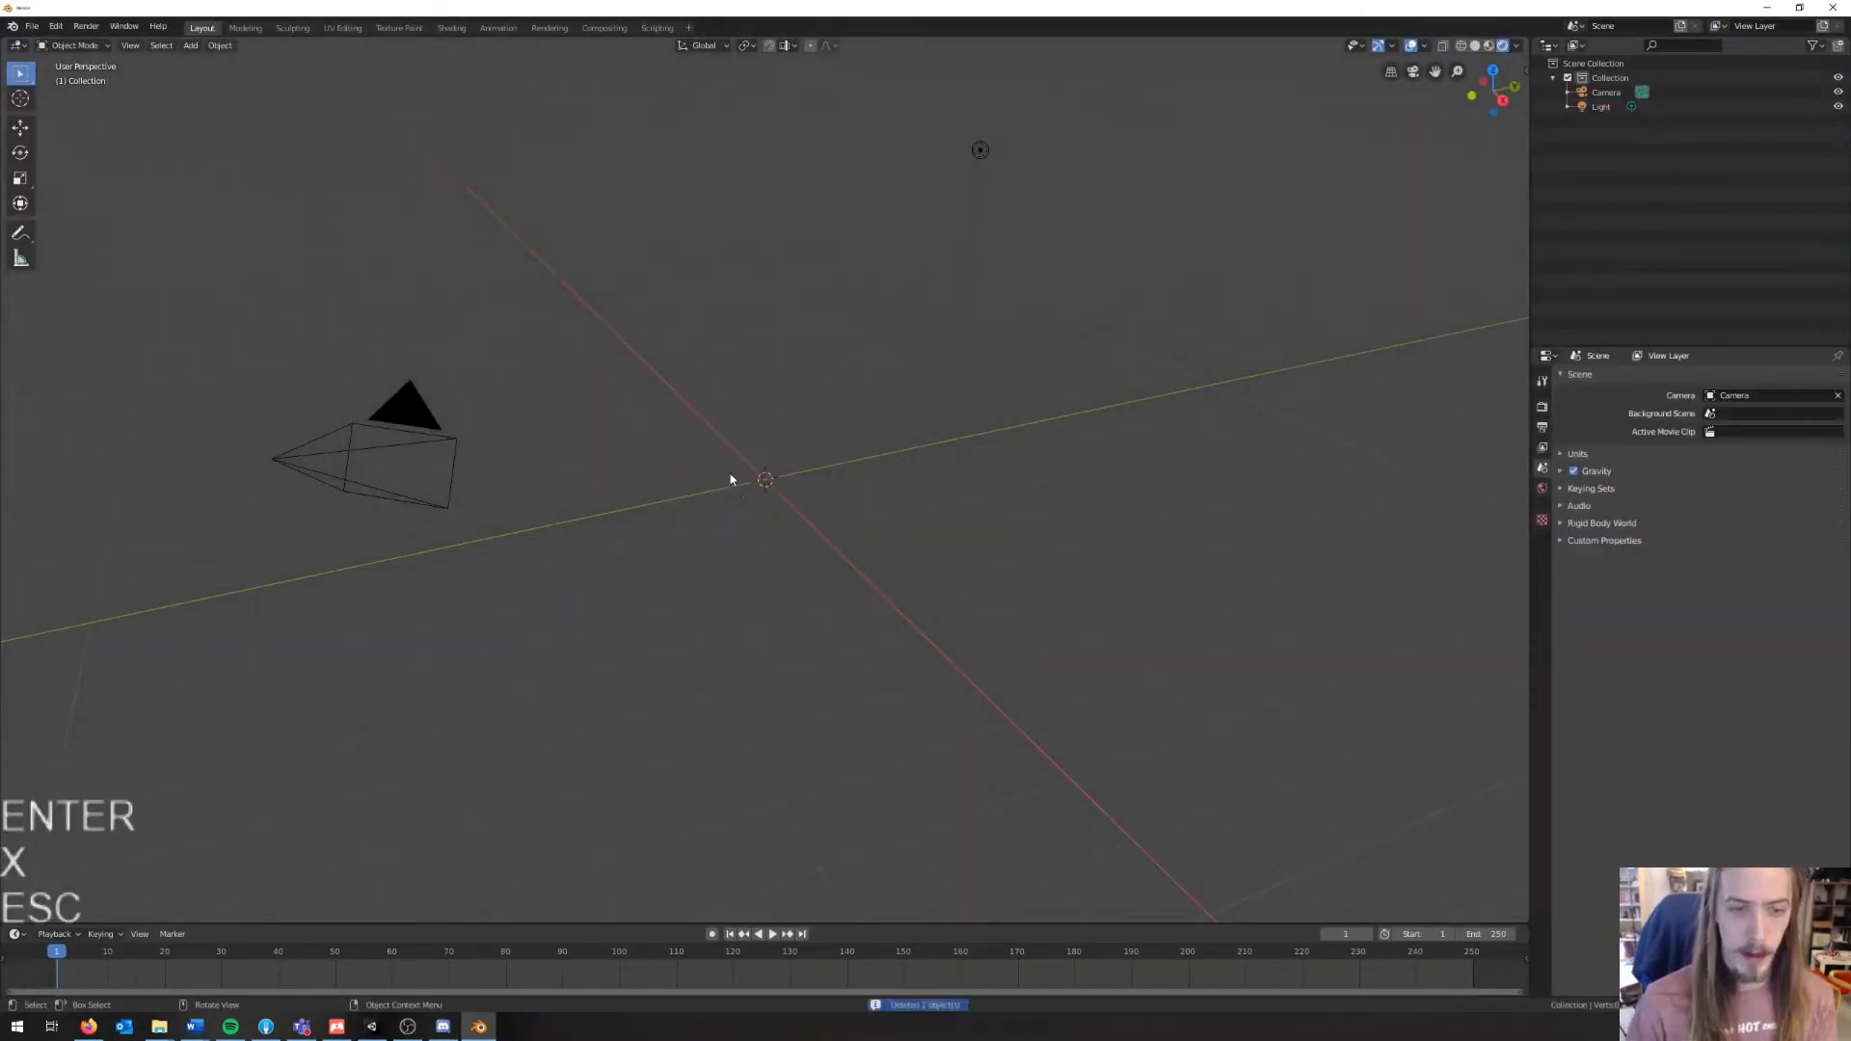
Step: Import leftsharkstamped.stl into the scene from the Left_Shark files folder, using the folder path copied from File Explorer
{"action": "left_click", "coordinate": [31, 26]}
{"action": "mouse_move", "coordinate": [86, 221]}
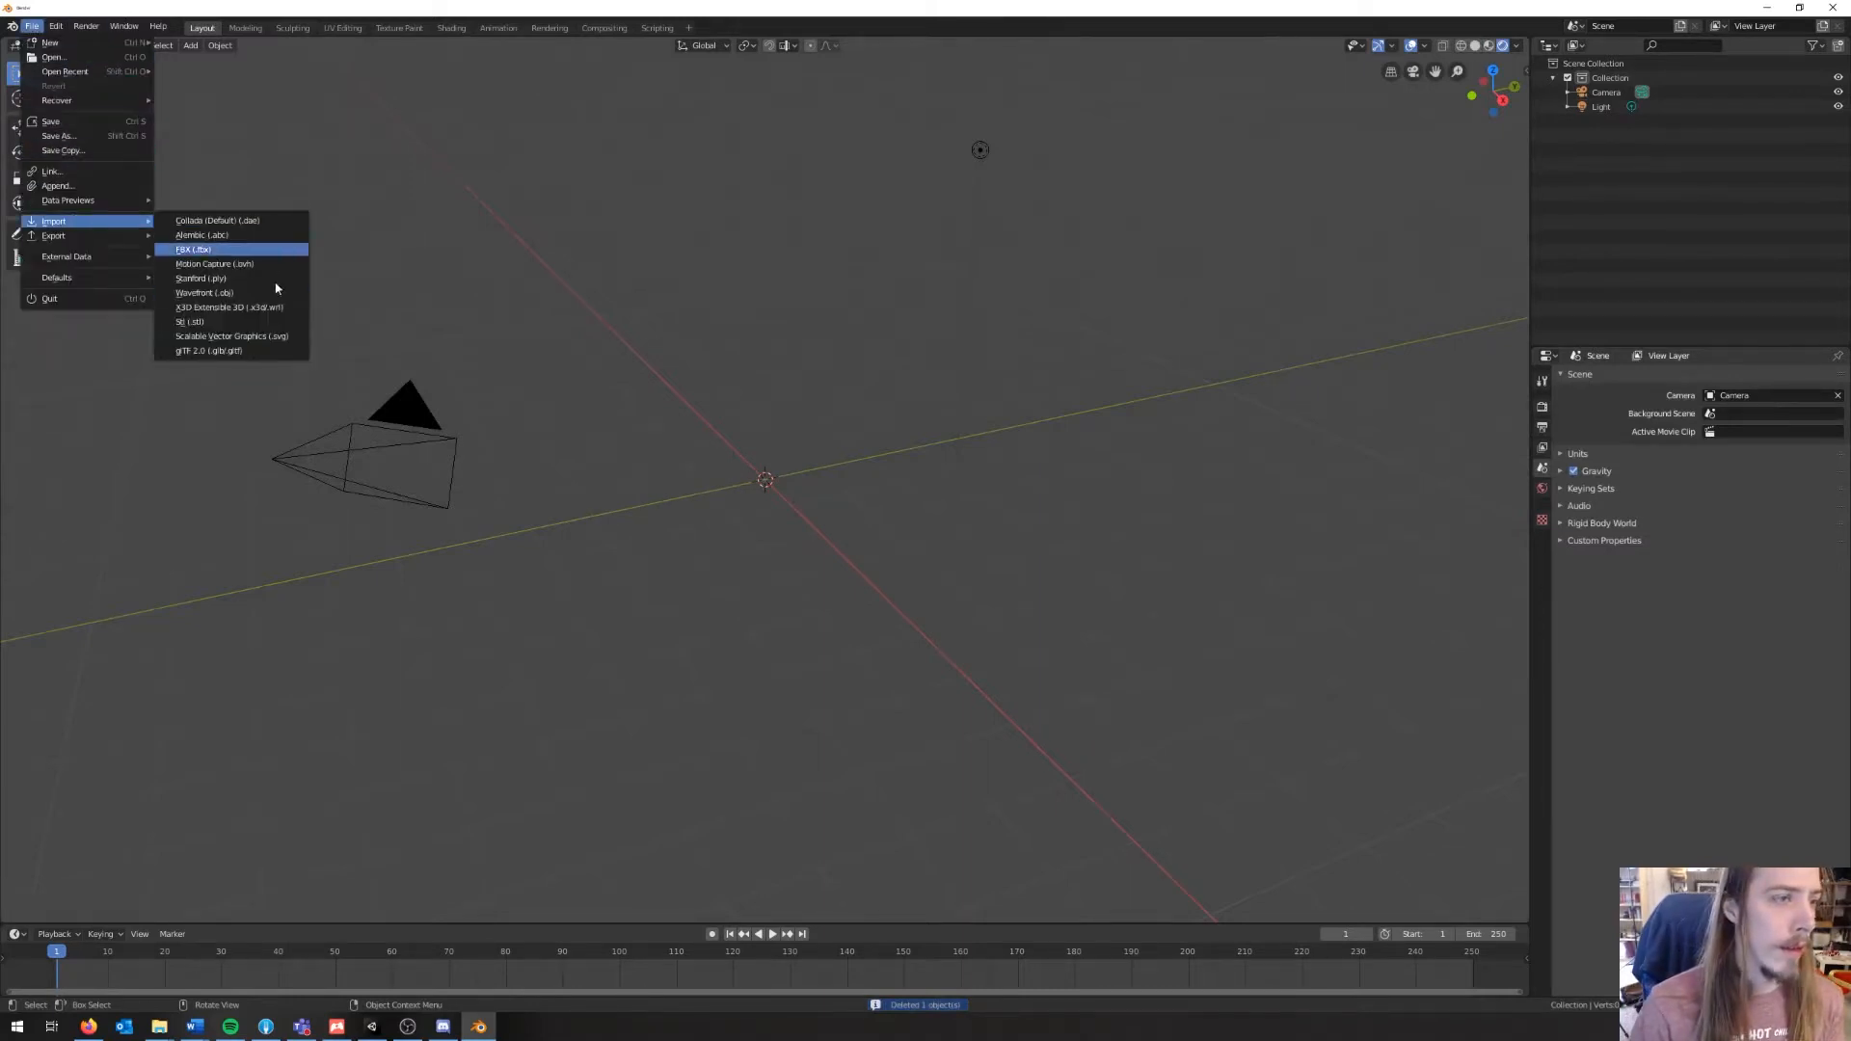
{"action": "left_click", "coordinate": [273, 321]}
{"action": "key", "text": "alt+Tab"}
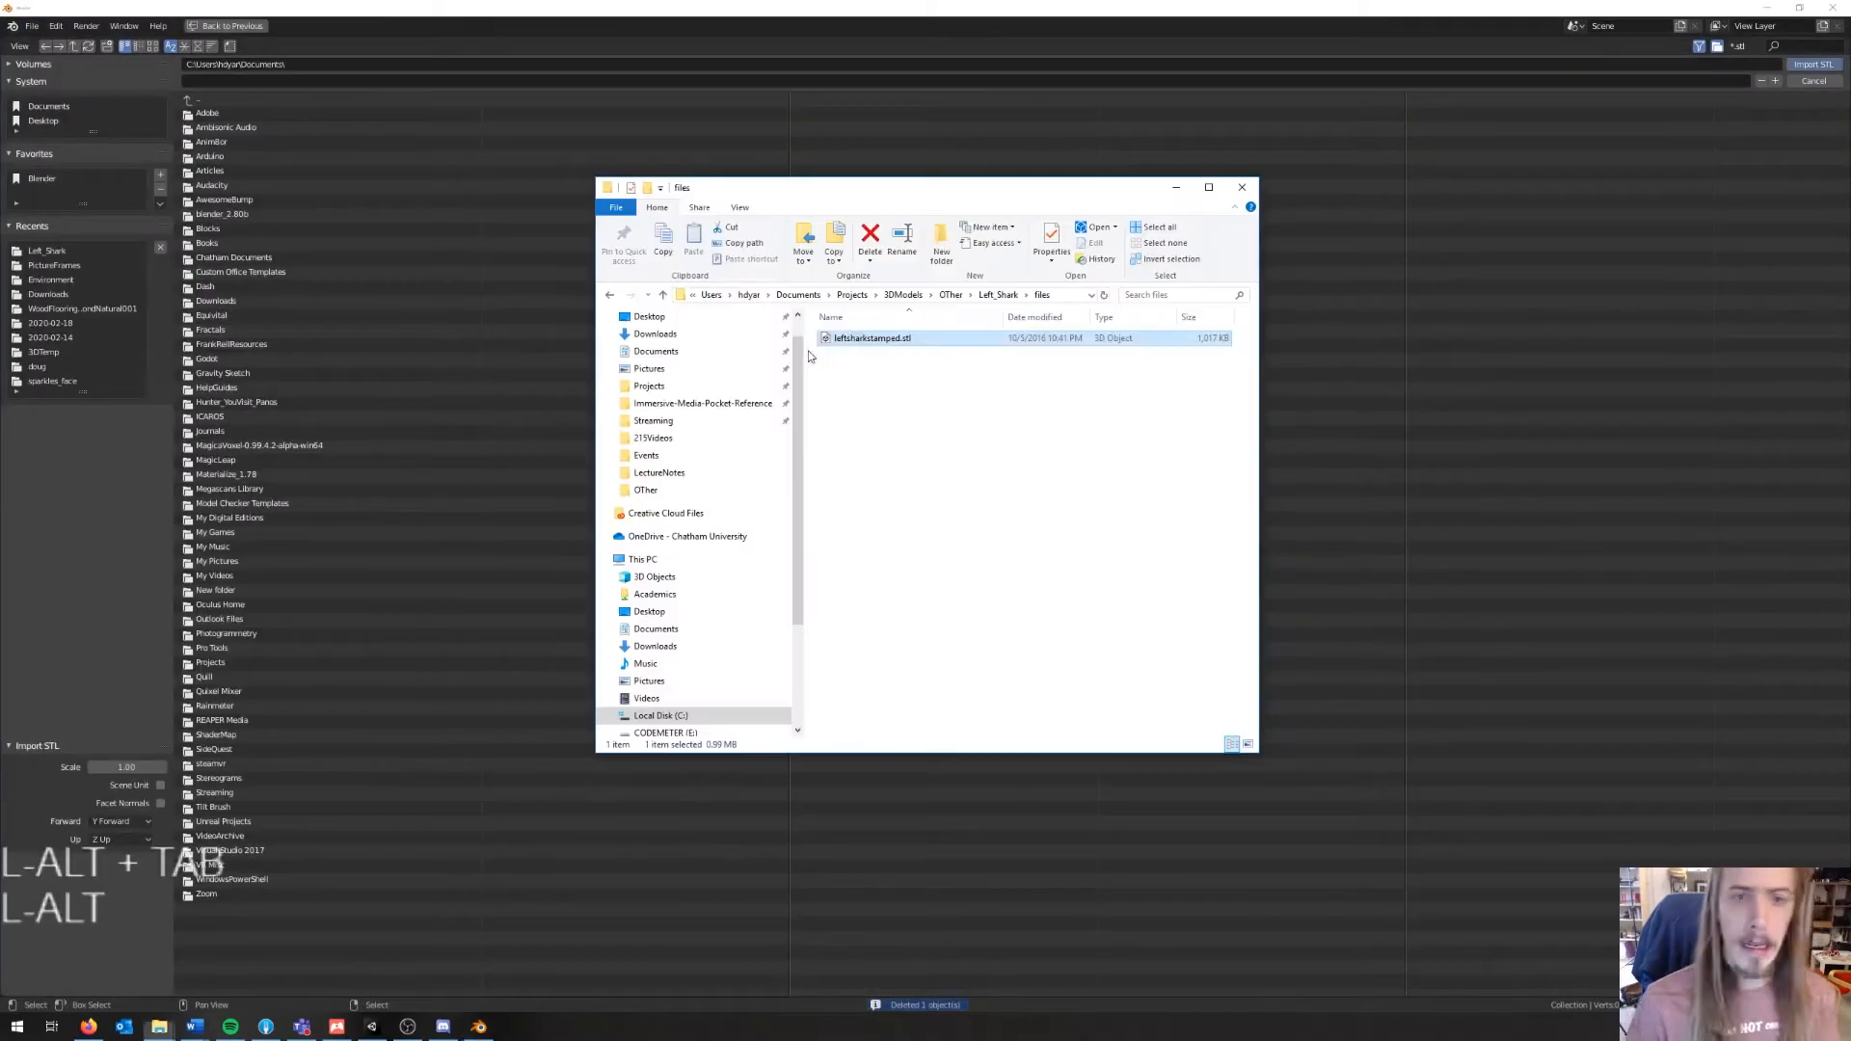
{"action": "left_click", "coordinate": [1058, 296]}
{"action": "key", "text": "ctrl+c"}
{"action": "left_click", "coordinate": [687, 64]}
{"action": "key", "text": "ctrl+v"}
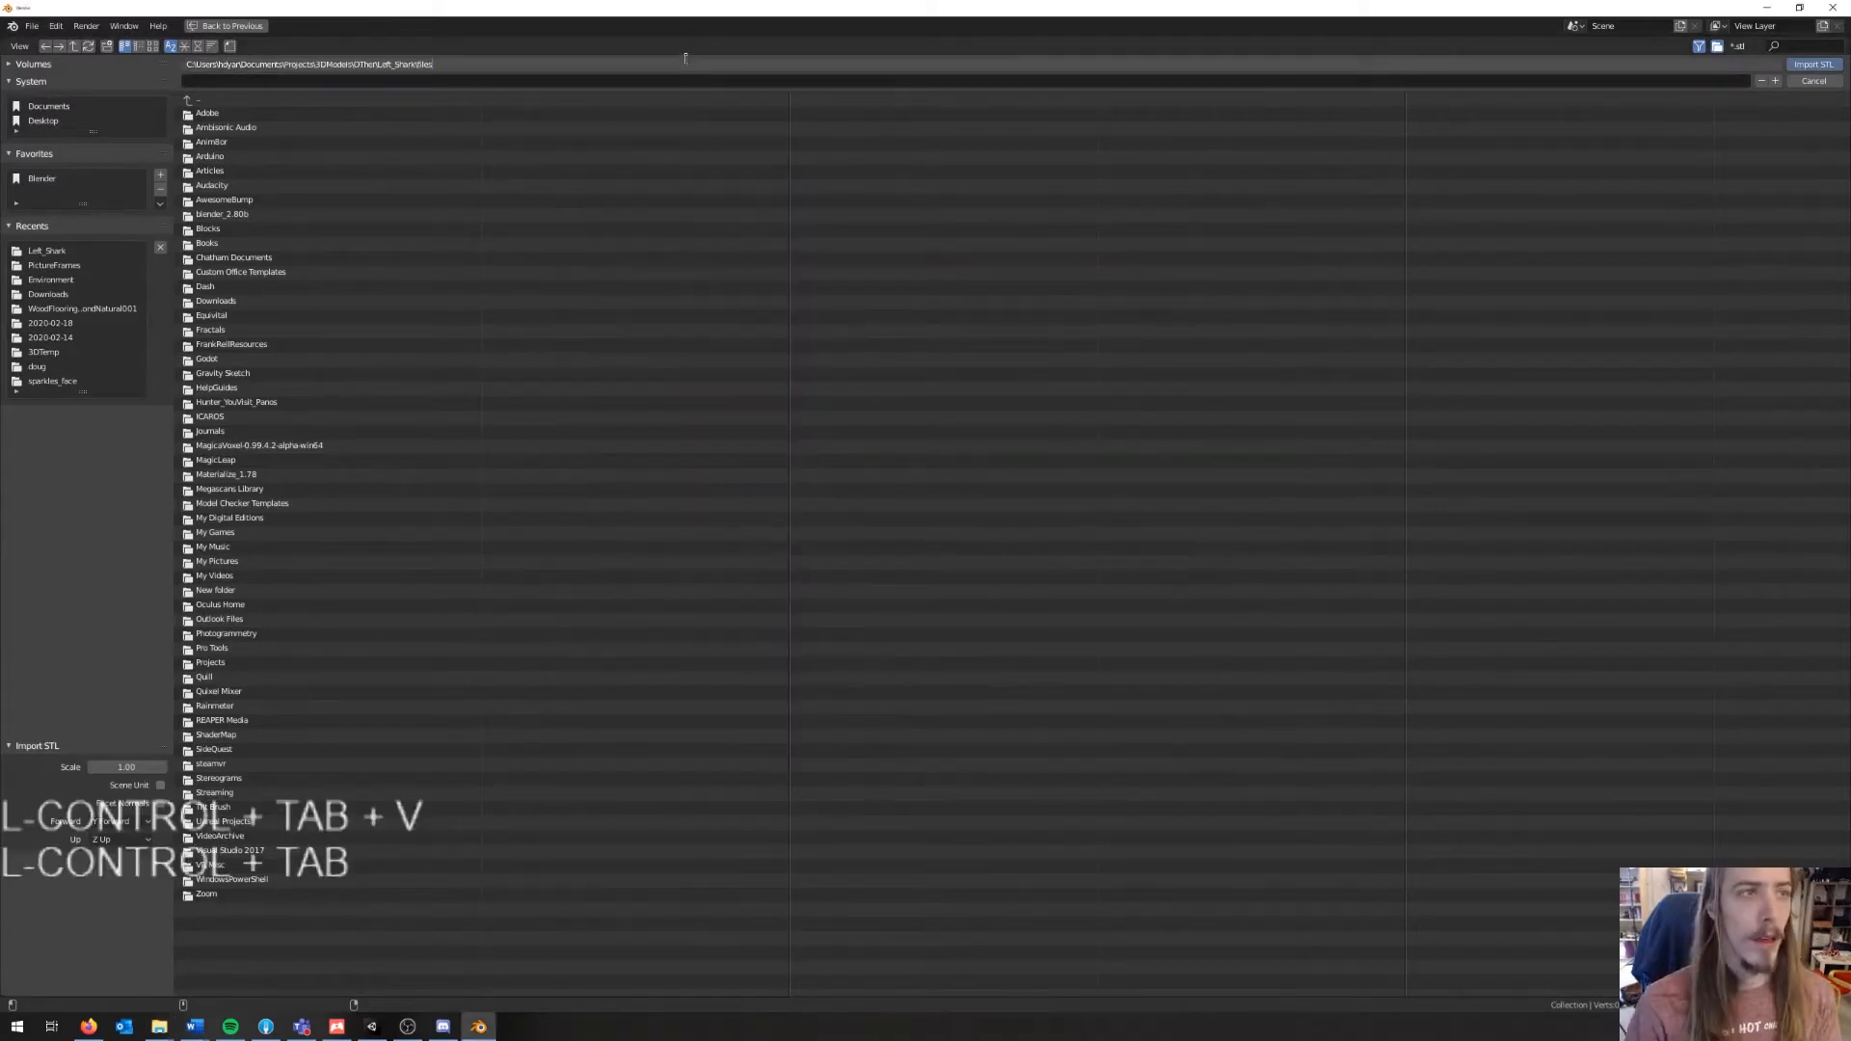
{"action": "key", "text": "Return"}
{"action": "double_click", "coordinate": [308, 113]}
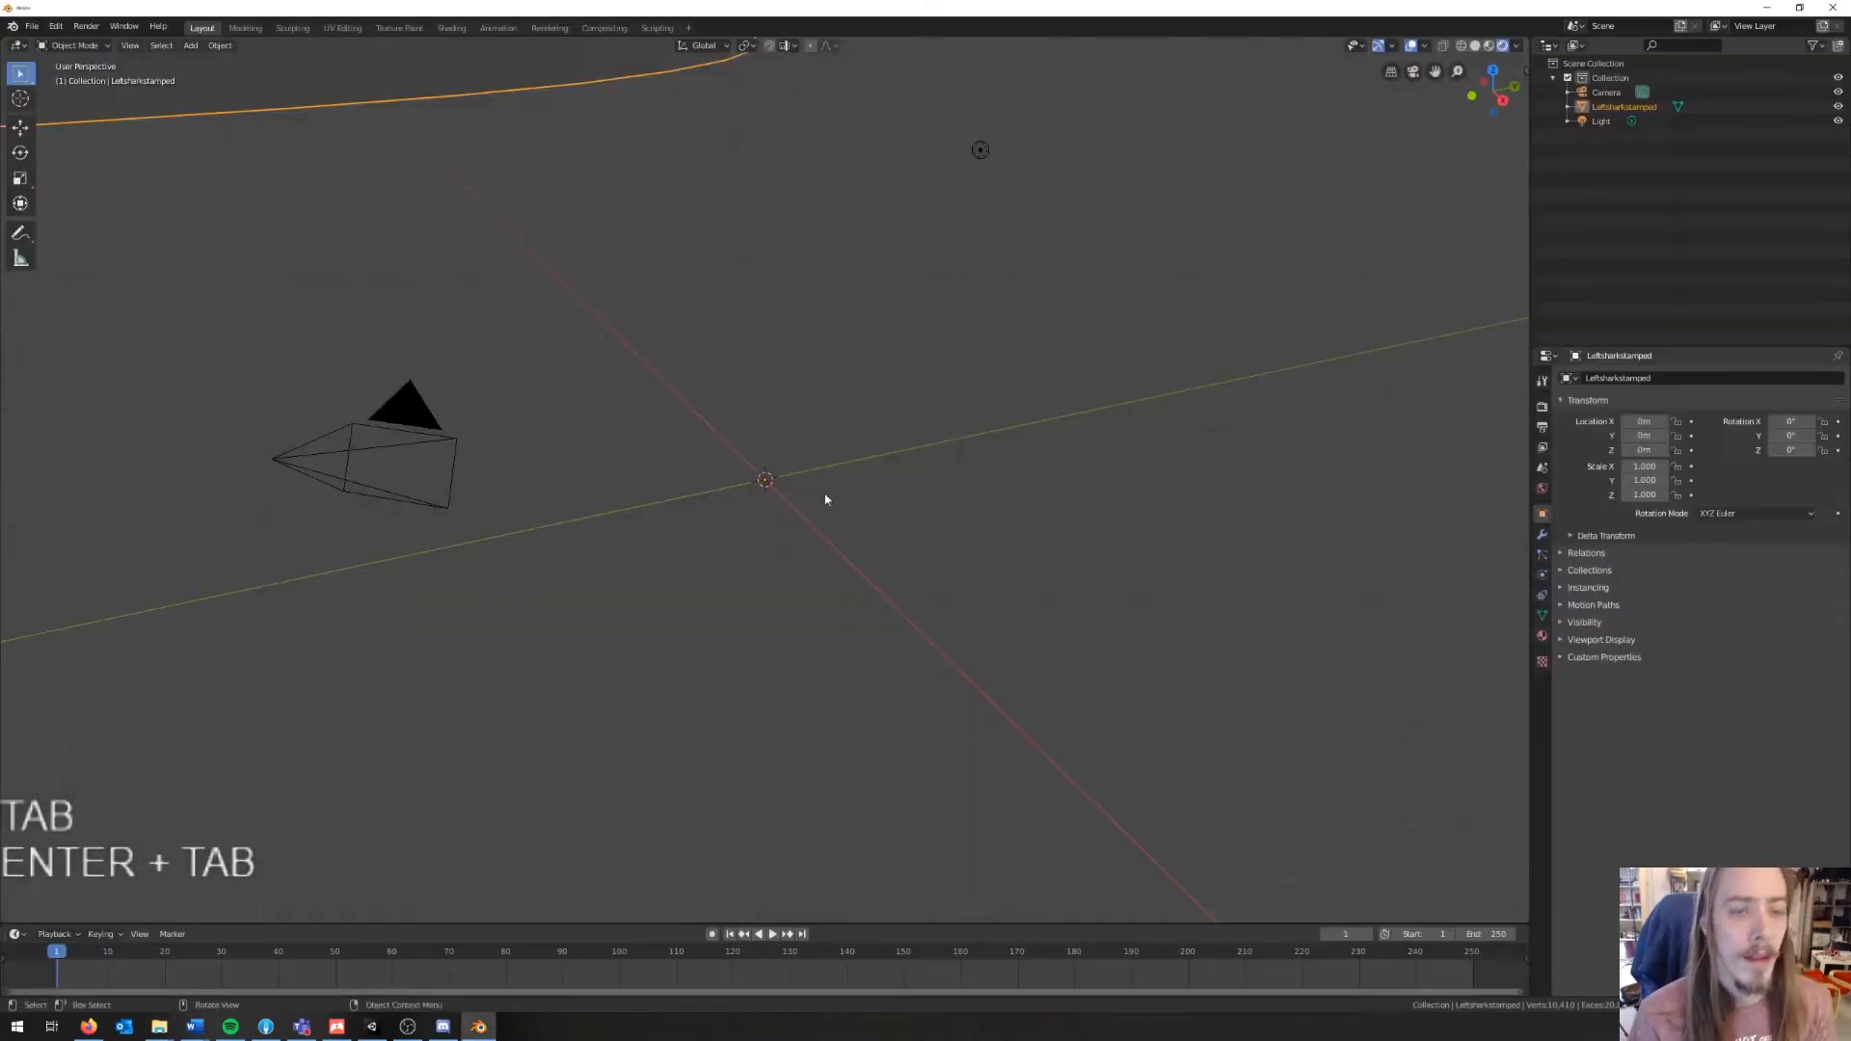
Step: Scale the imported shark down uniformly to about 0.005
{"action": "scroll", "coordinate": [719, 472], "scroll_direction": "down", "scroll_amount": 10}
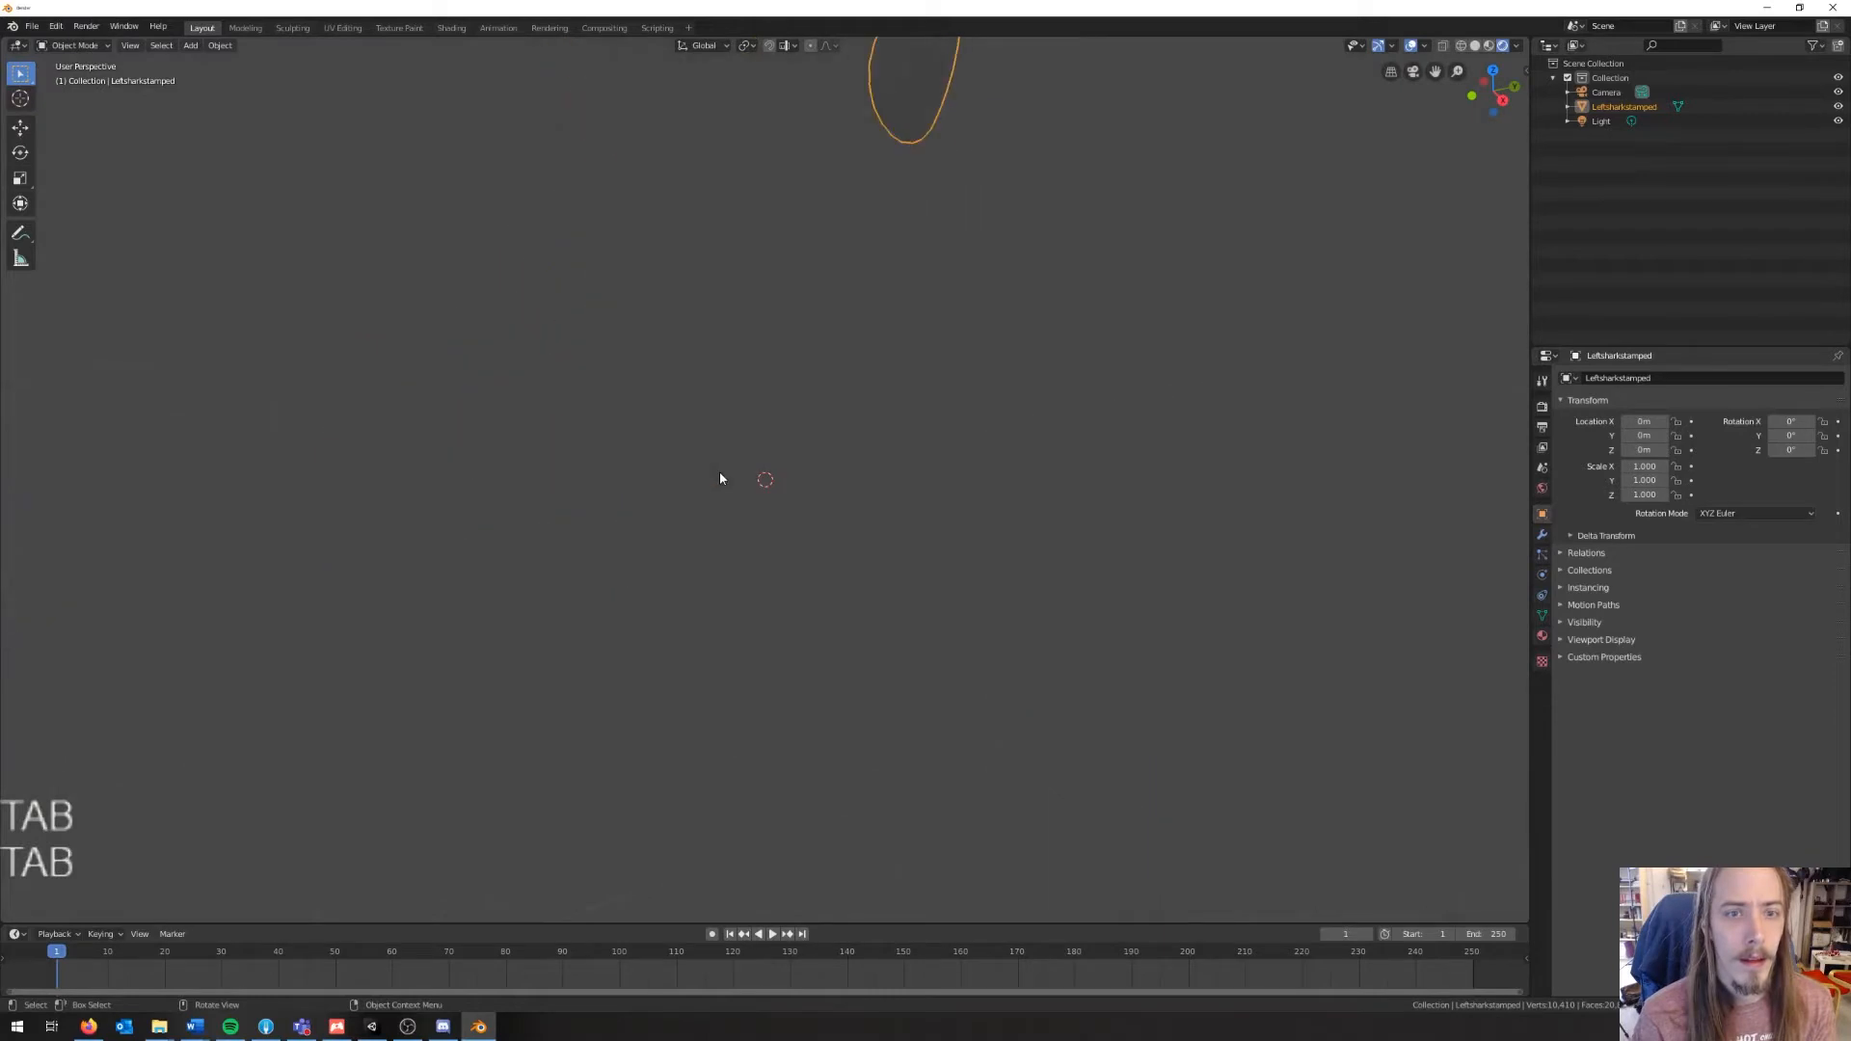
{"action": "scroll", "coordinate": [719, 478], "scroll_direction": "up", "scroll_amount": 12}
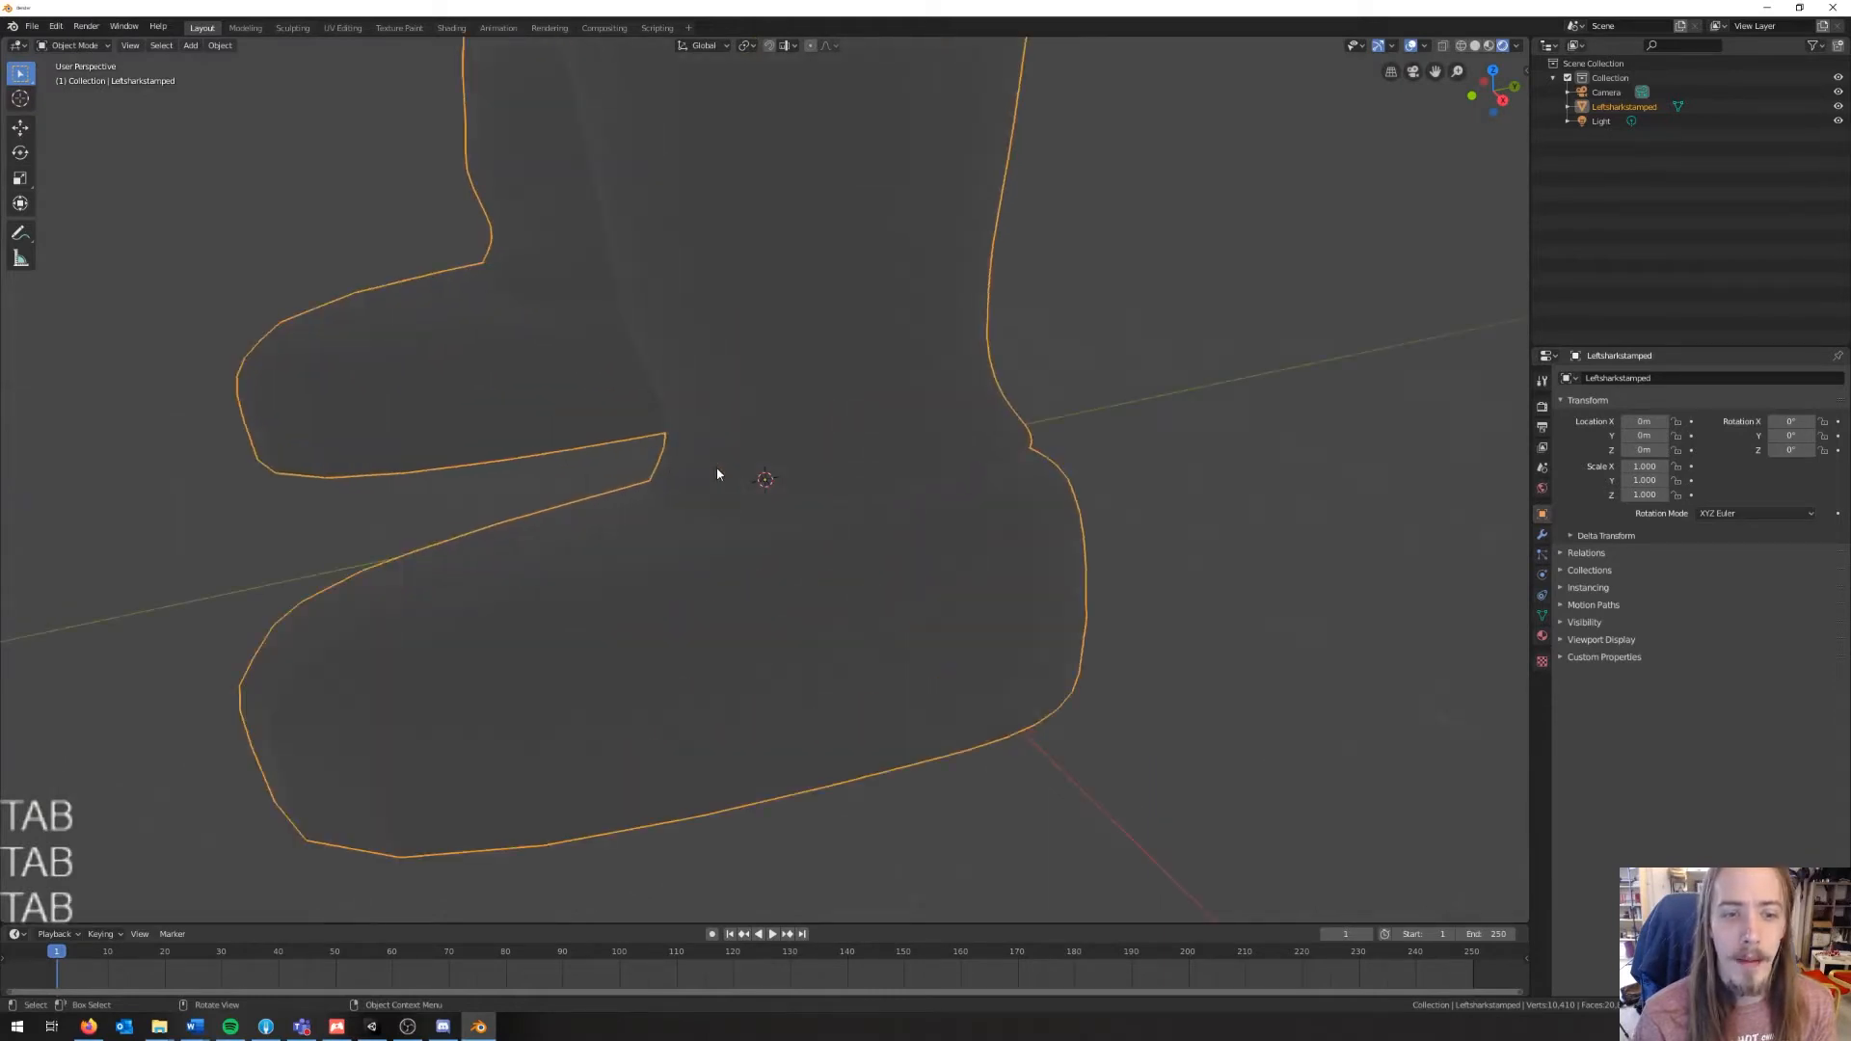
{"action": "key", "text": "s"}
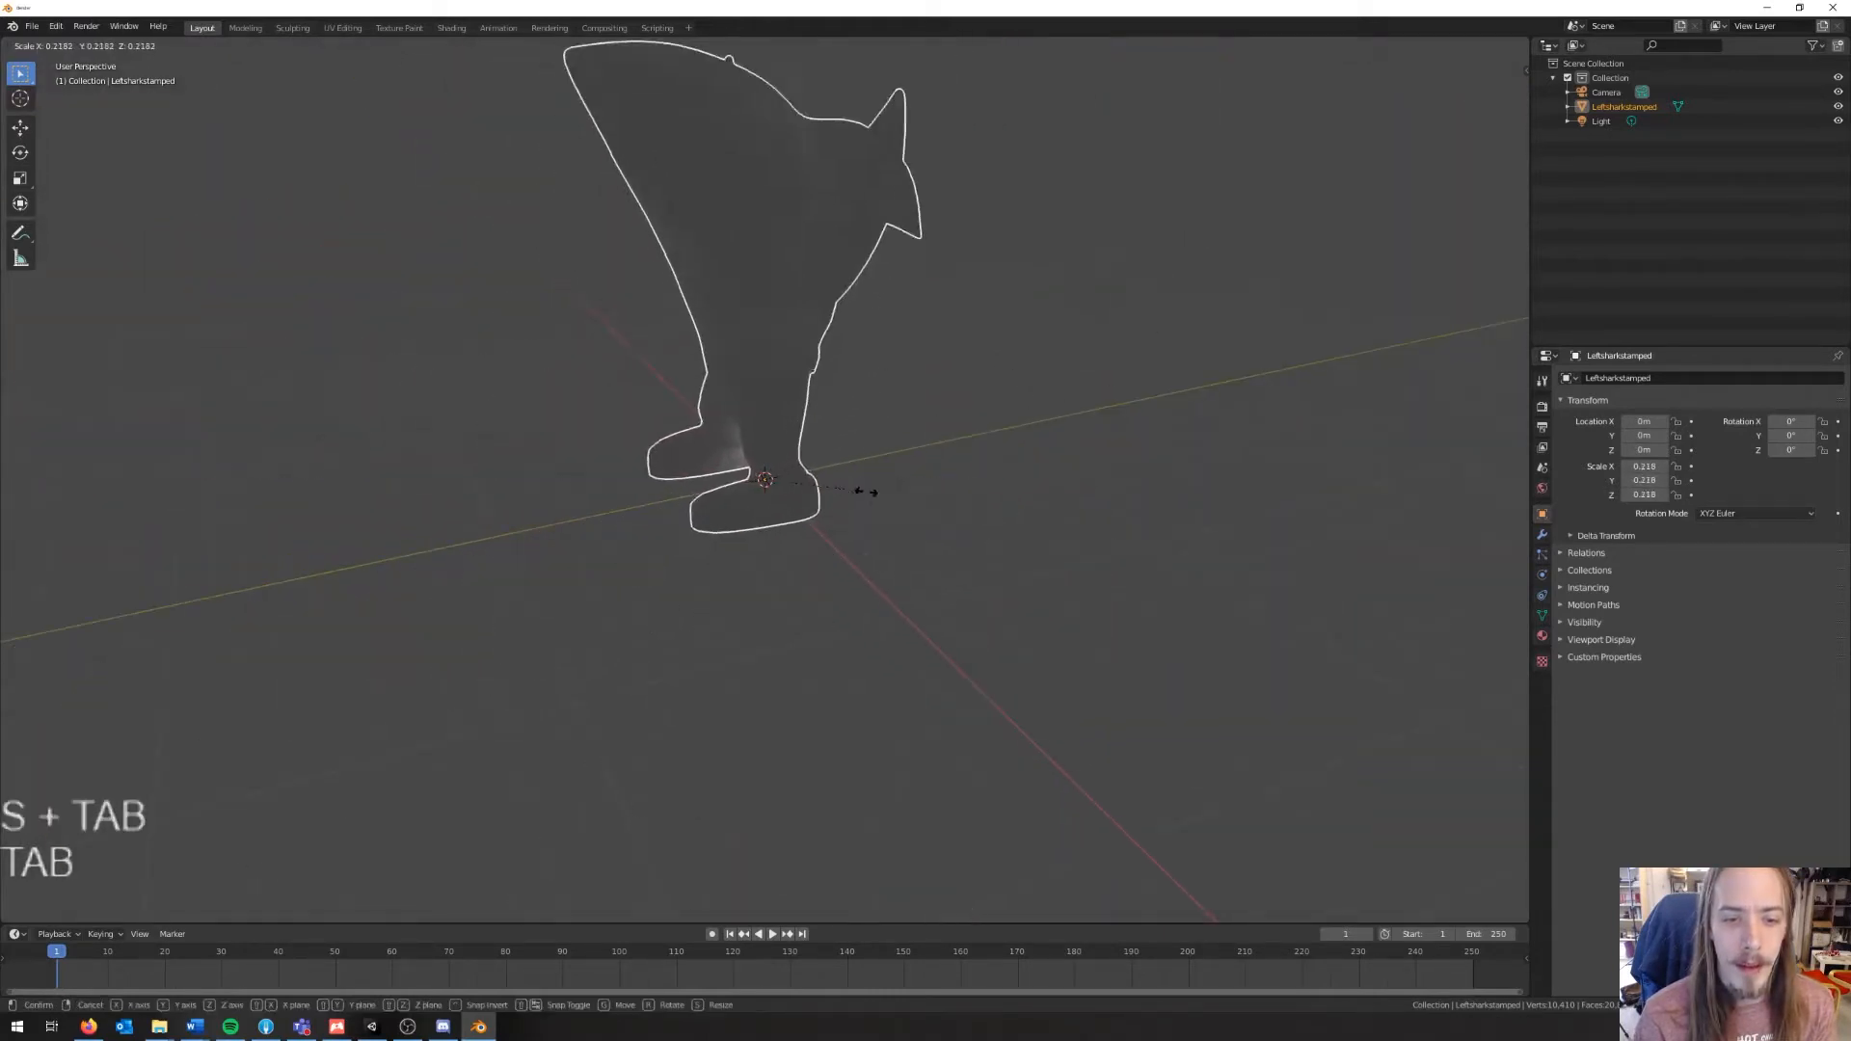
{"action": "left_click", "coordinate": [785, 511]}
{"action": "scroll", "coordinate": [809, 401], "scroll_direction": "up", "scroll_amount": 5}
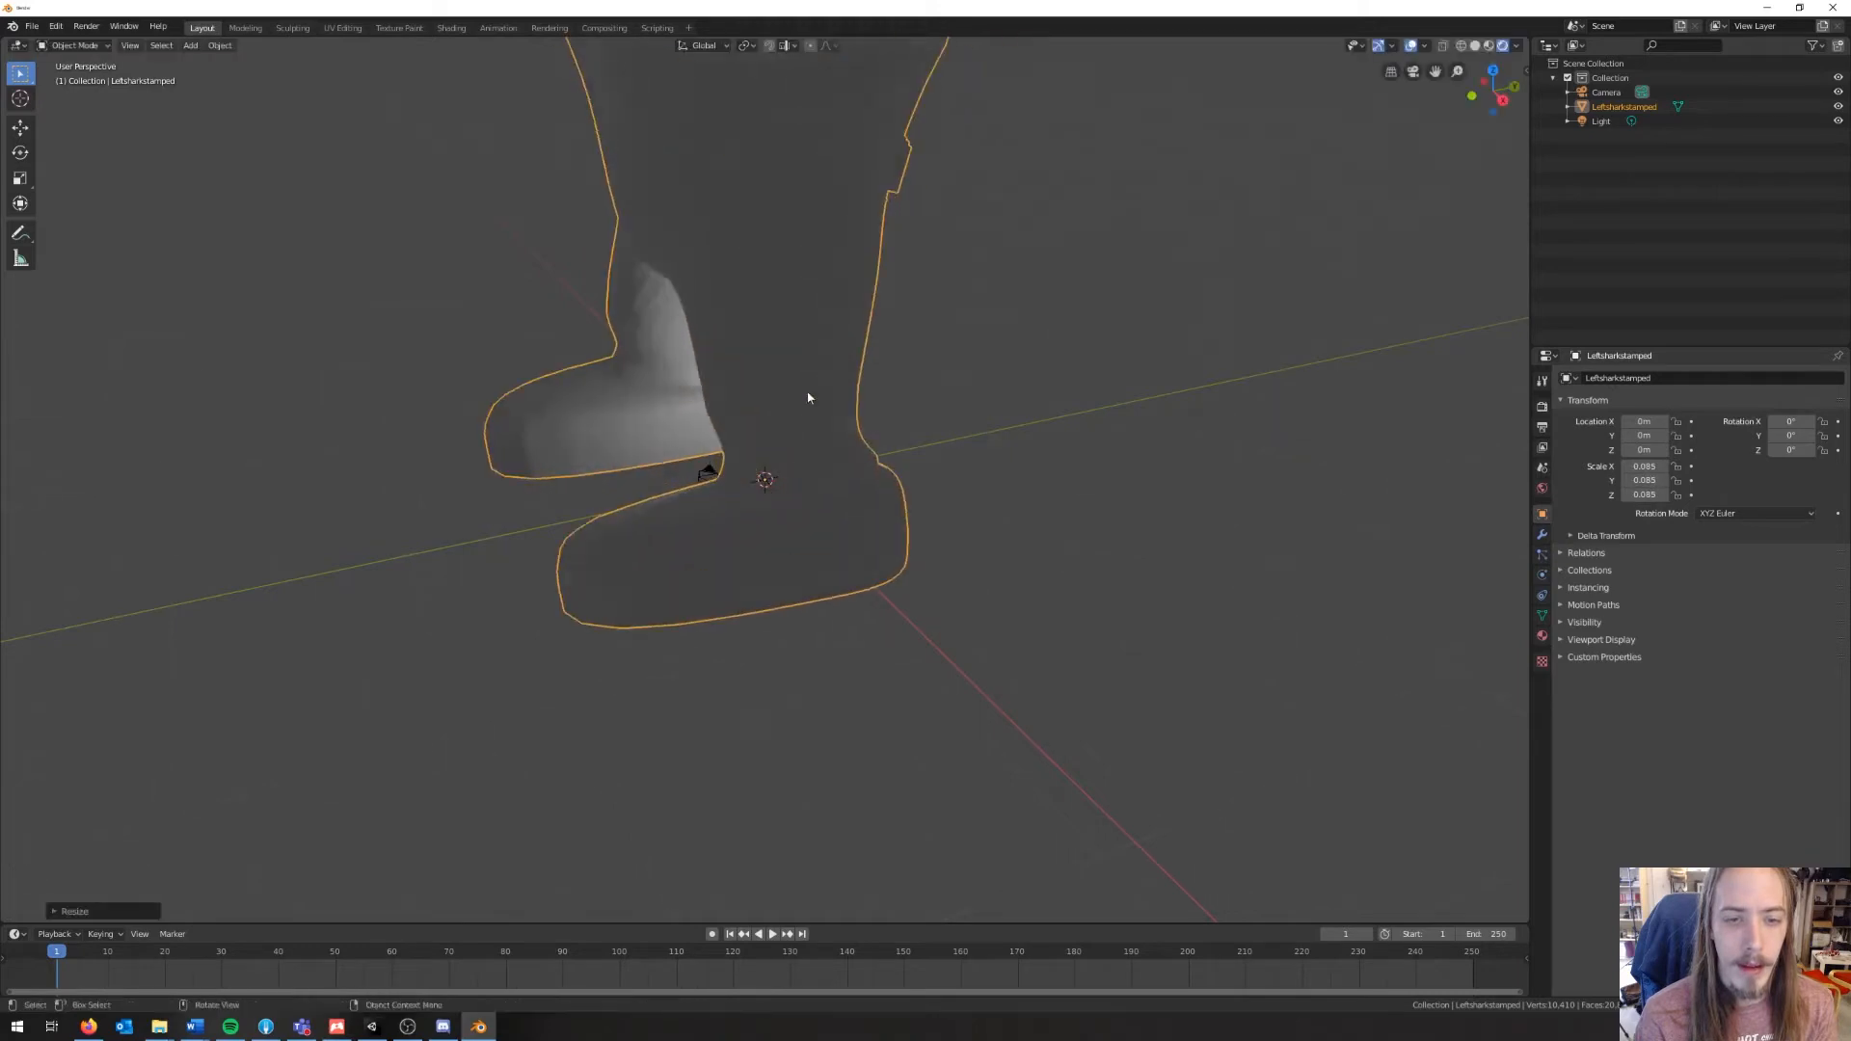
{"action": "key", "text": "s"}
{"action": "left_click", "coordinate": [757, 498]}
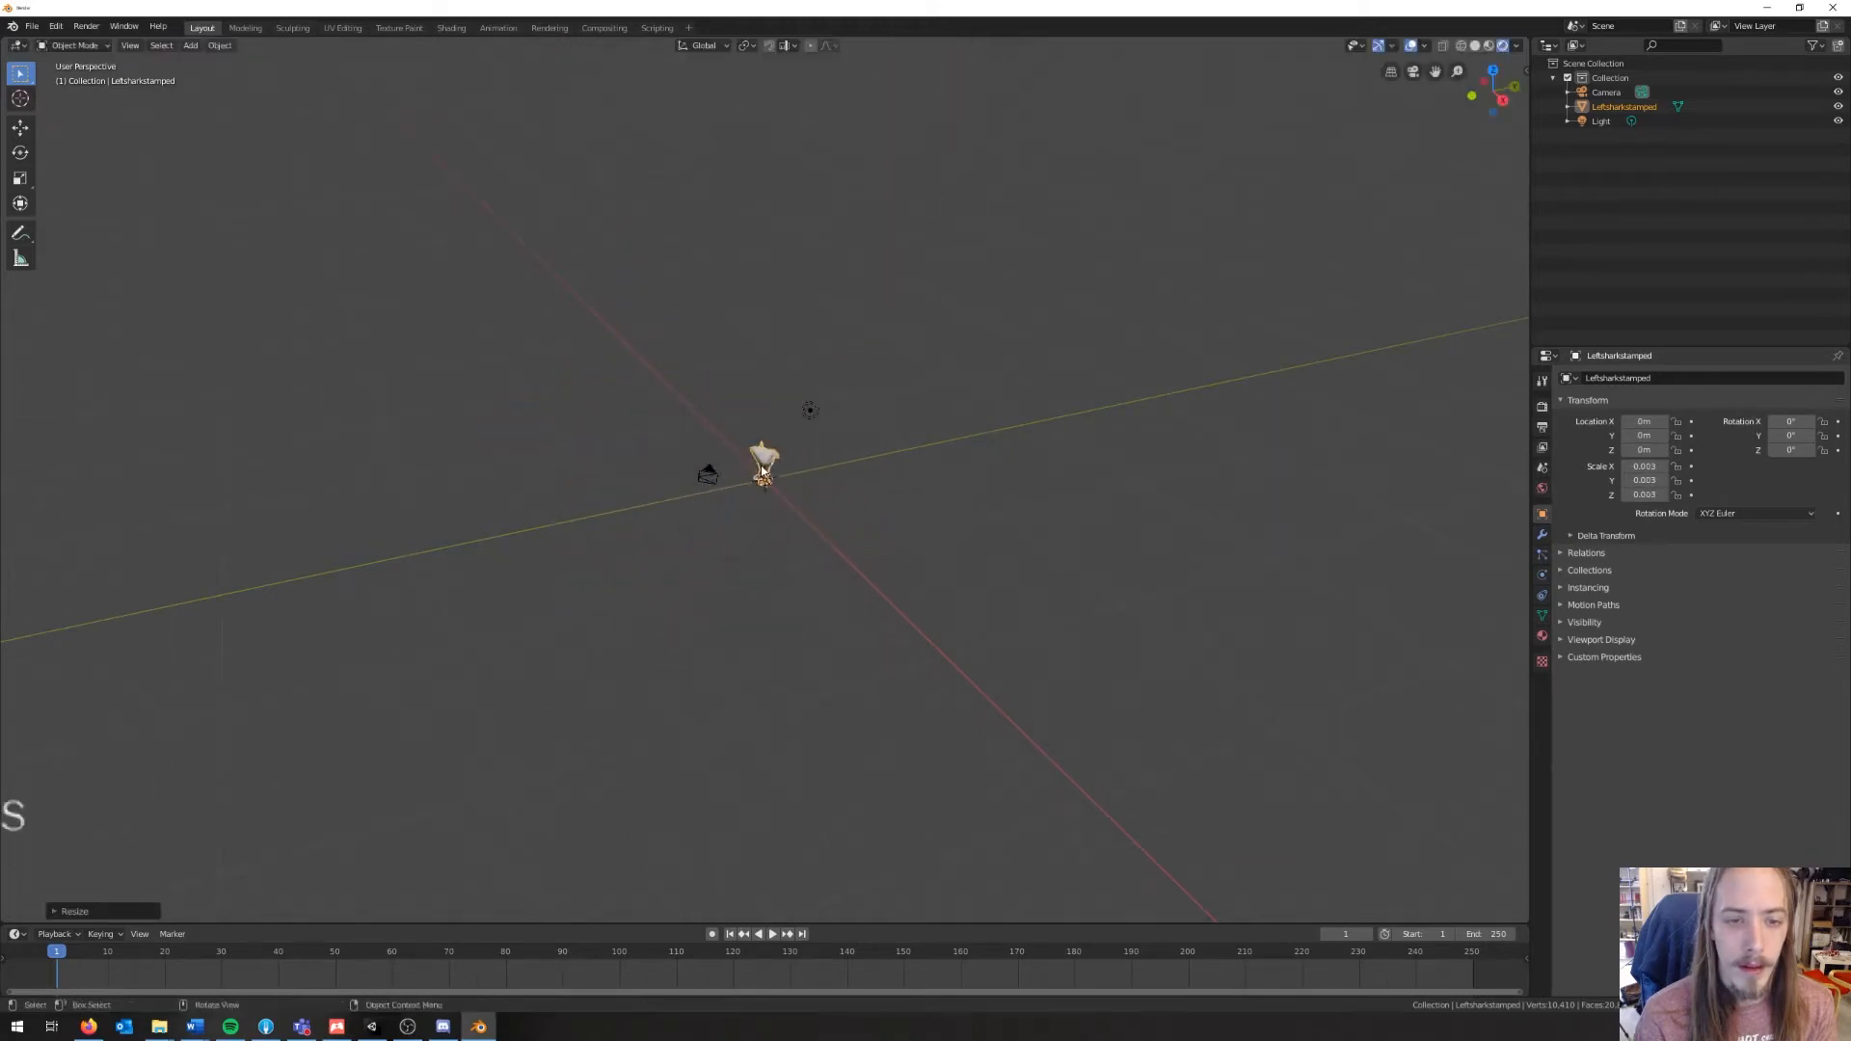
{"action": "scroll", "coordinate": [755, 503], "scroll_direction": "up", "scroll_amount": 2}
{"action": "key", "text": "s"}
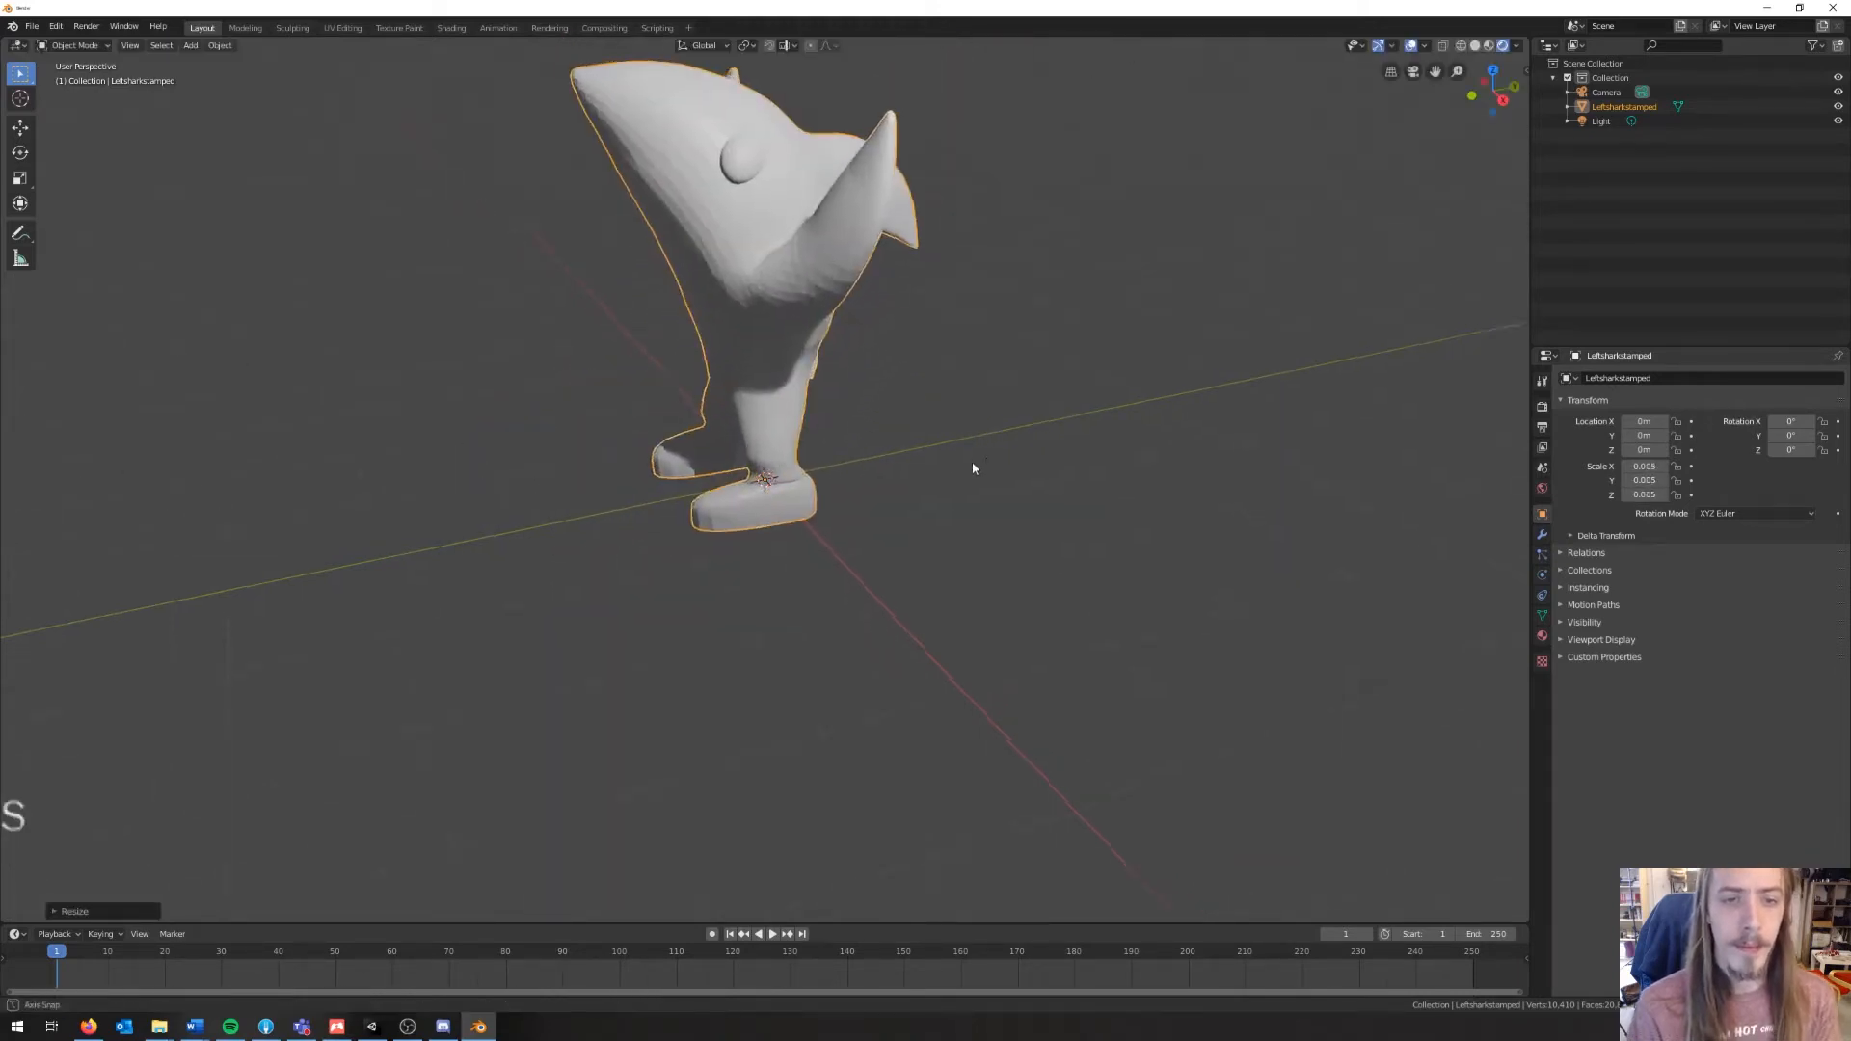
{"action": "left_click", "coordinate": [971, 466]}
Step: In the Sculpting workspace, smooth away the raised AMZNFX LLC lettering on the shark's lower back with the Smooth brush
{"action": "middle_click_drag", "start_coordinate": [971, 467], "coordinate": [867, 376]}
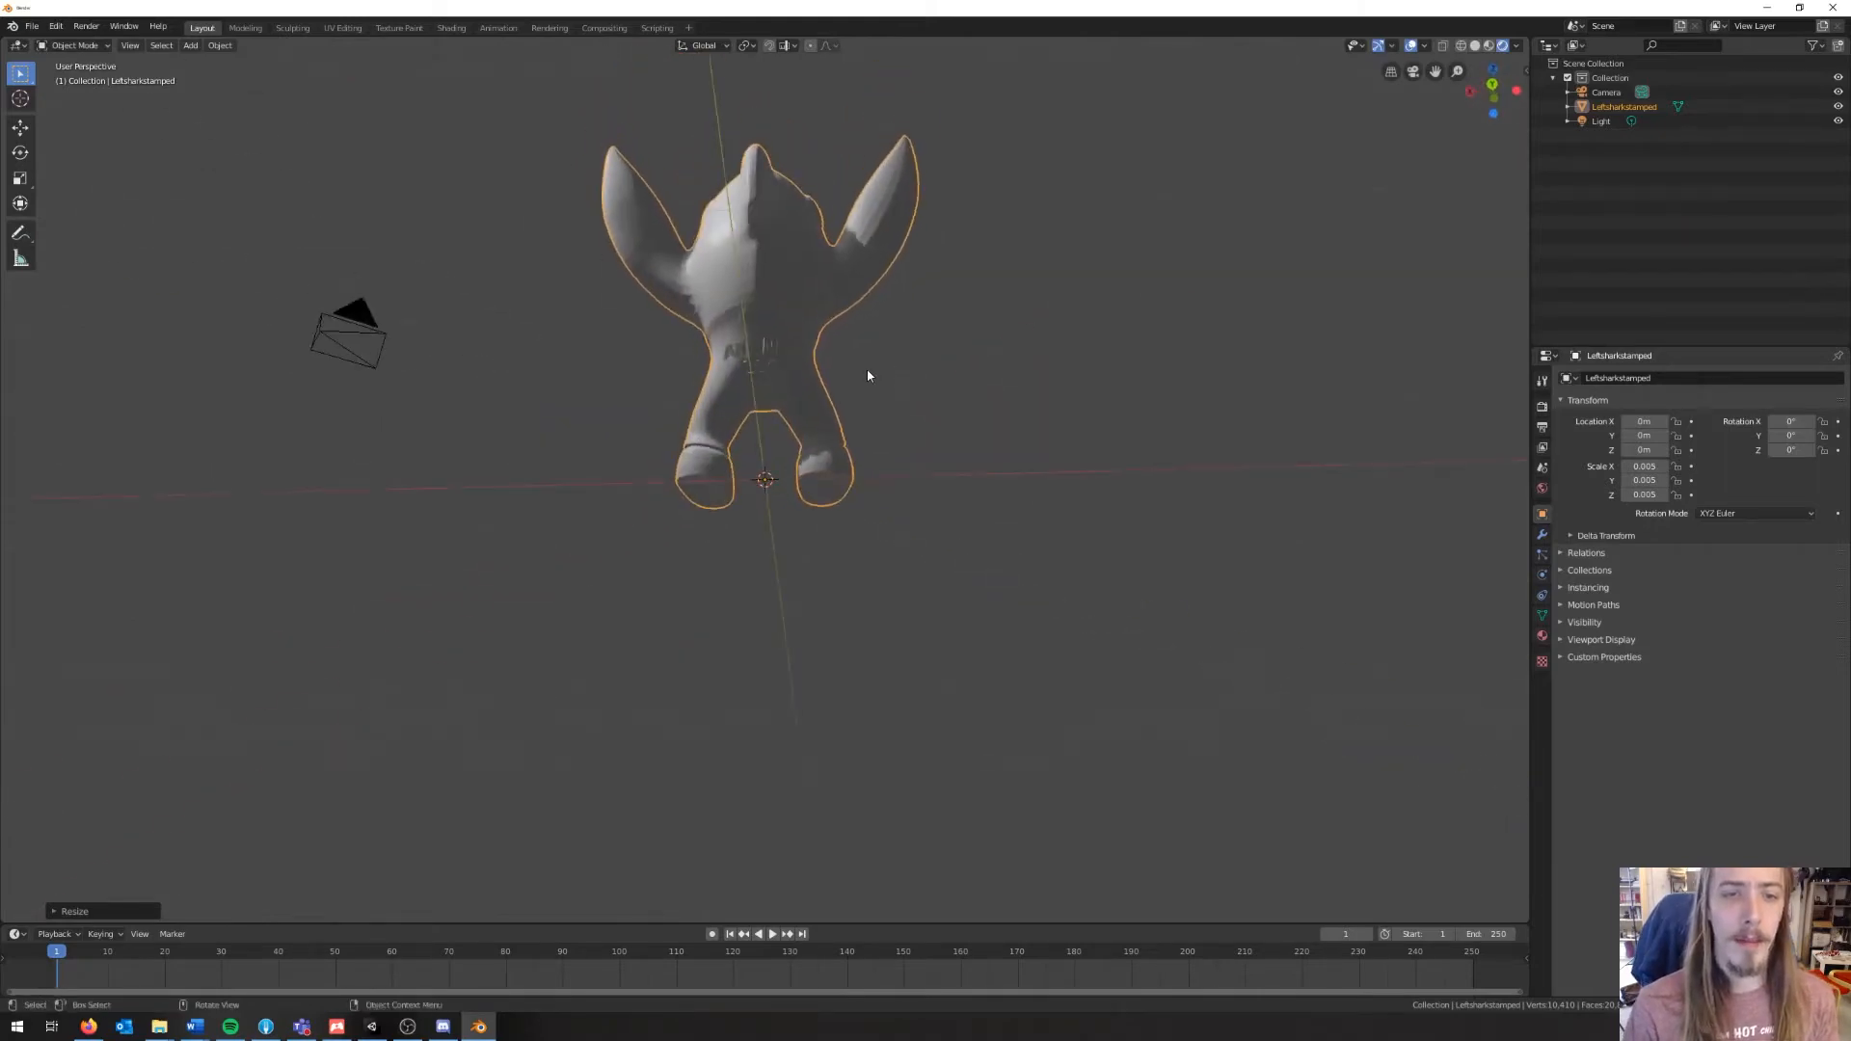
{"action": "key", "text": "Tab"}
{"action": "scroll", "coordinate": [848, 318], "scroll_direction": "up", "scroll_amount": 4}
{"action": "middle_click_drag", "start_coordinate": [847, 310], "coordinate": [668, 311]}
{"action": "left_click", "coordinate": [292, 27]}
{"action": "mouse_move", "coordinate": [781, 368]}
{"action": "middle_mouse_down"}
{"action": "mouse_move", "coordinate": [591, 350]}
{"action": "mouse_move", "coordinate": [842, 389]}
{"action": "mouse_move", "coordinate": [852, 320]}
{"action": "middle_mouse_up"}
{"action": "scroll", "coordinate": [841, 386], "scroll_direction": "up", "scroll_amount": 2}
{"action": "mouse_move", "coordinate": [852, 320]}
{"action": "middle_mouse_down", "text": "shift"}
{"action": "mouse_move", "coordinate": [841, 430]}
{"action": "mouse_move", "coordinate": [868, 637]}
{"action": "middle_mouse_up", "text": "shift"}
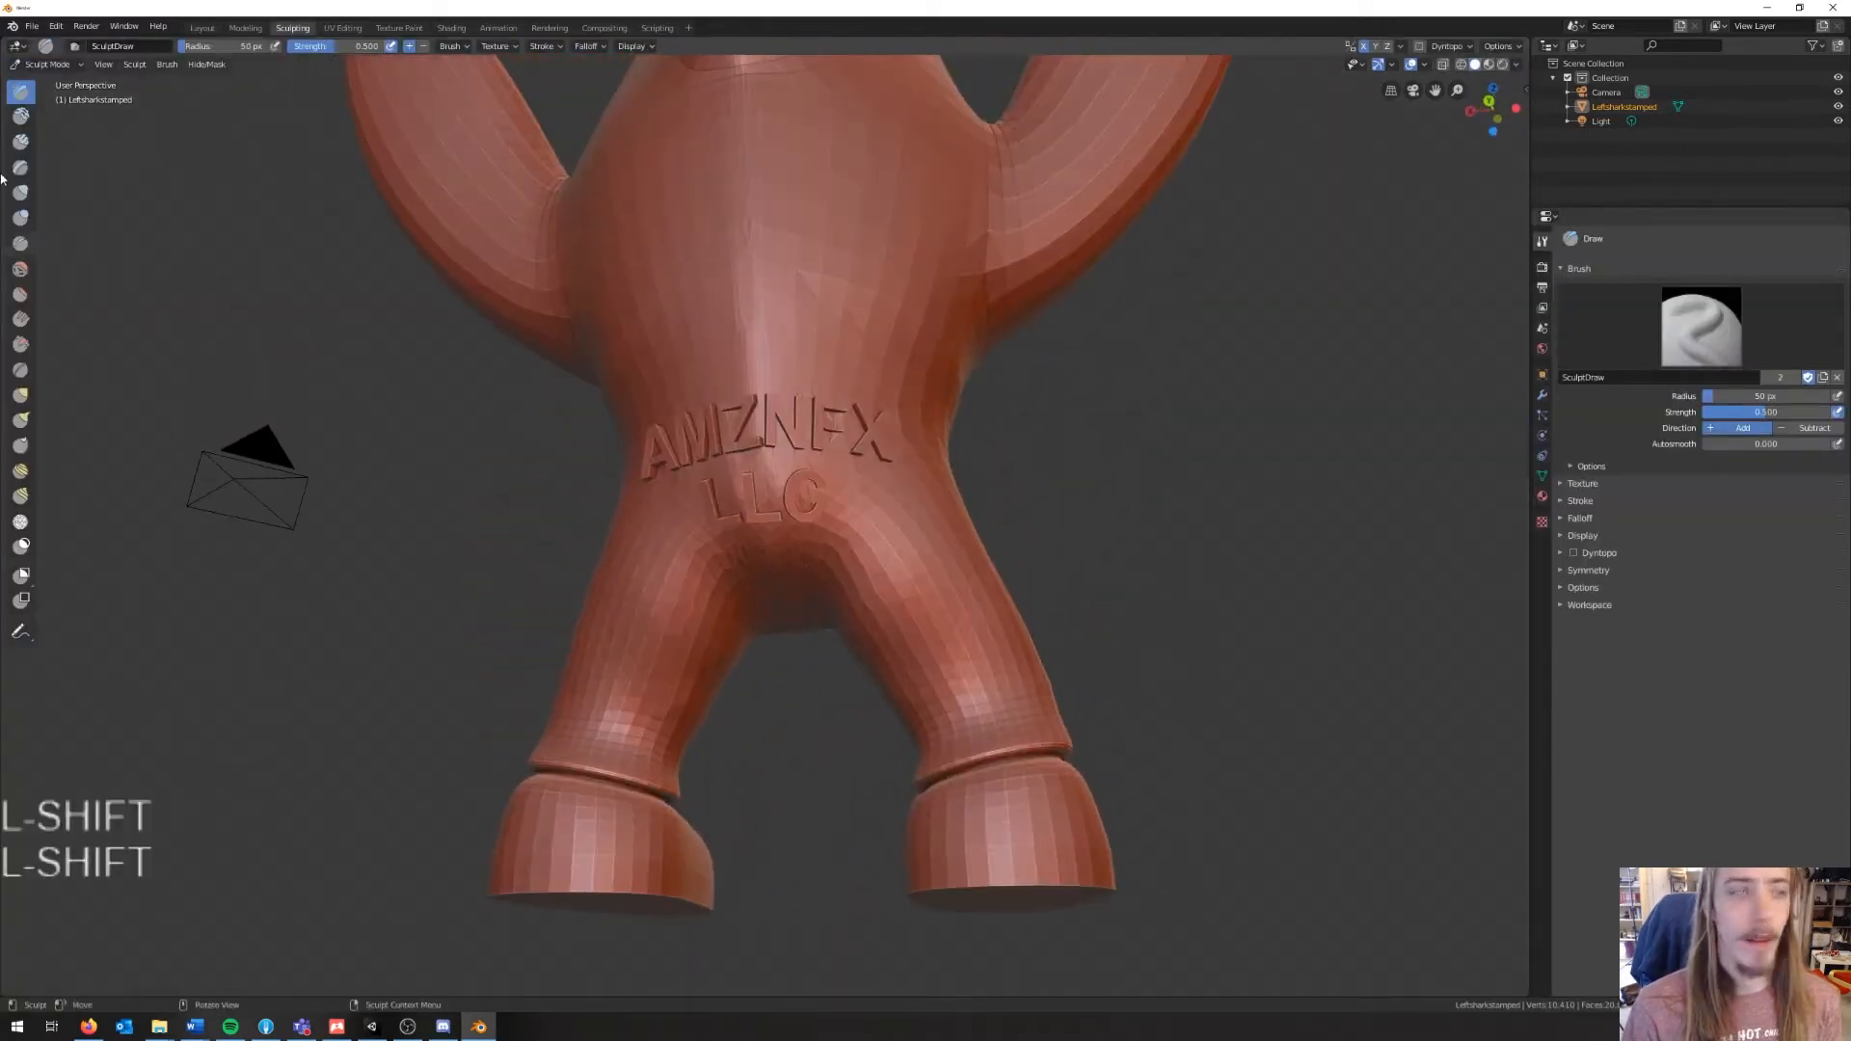
{"action": "left_click", "coordinate": [20, 269]}
{"action": "mouse_move", "coordinate": [708, 420]}
{"action": "left_mouse_down"}
{"action": "mouse_move", "coordinate": [772, 419]}
{"action": "mouse_move", "coordinate": [598, 466]}
{"action": "mouse_move", "coordinate": [685, 456]}
{"action": "mouse_move", "coordinate": [730, 519]}
{"action": "left_mouse_up"}
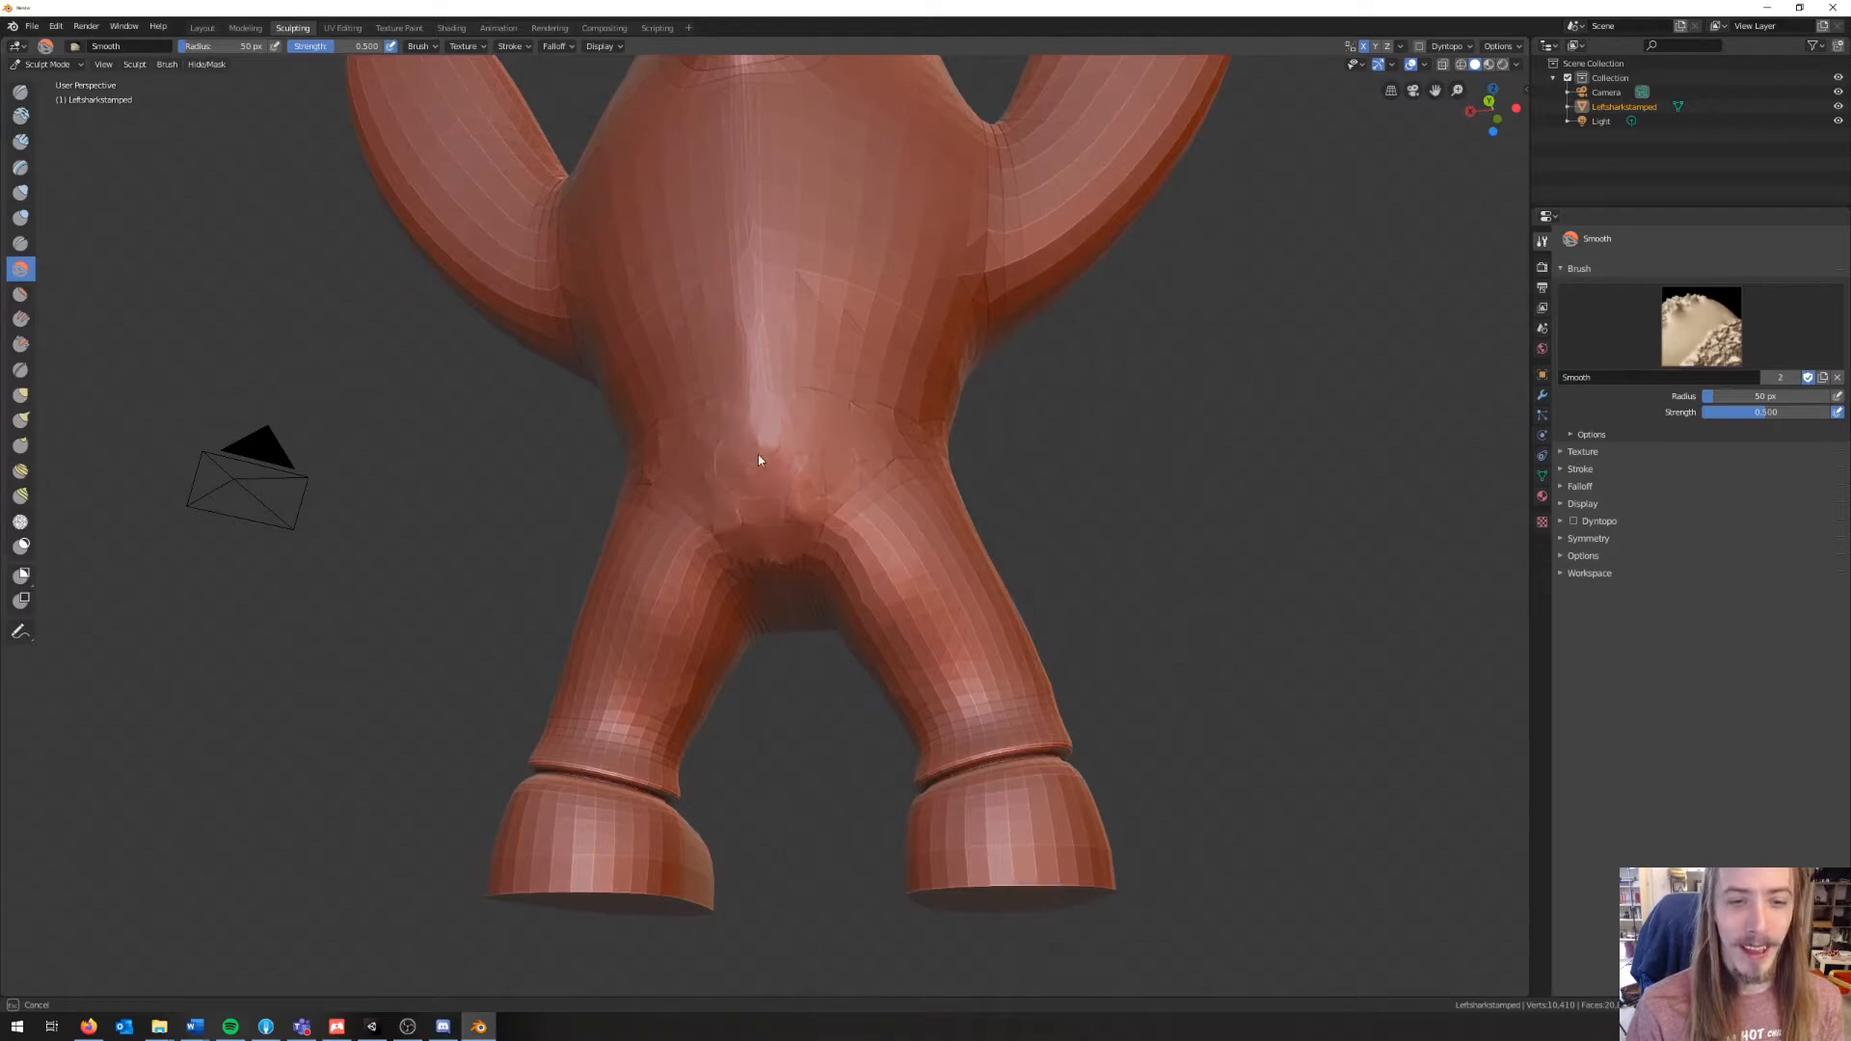
{"action": "left_click_drag", "start_coordinate": [769, 516], "coordinate": [796, 521]}
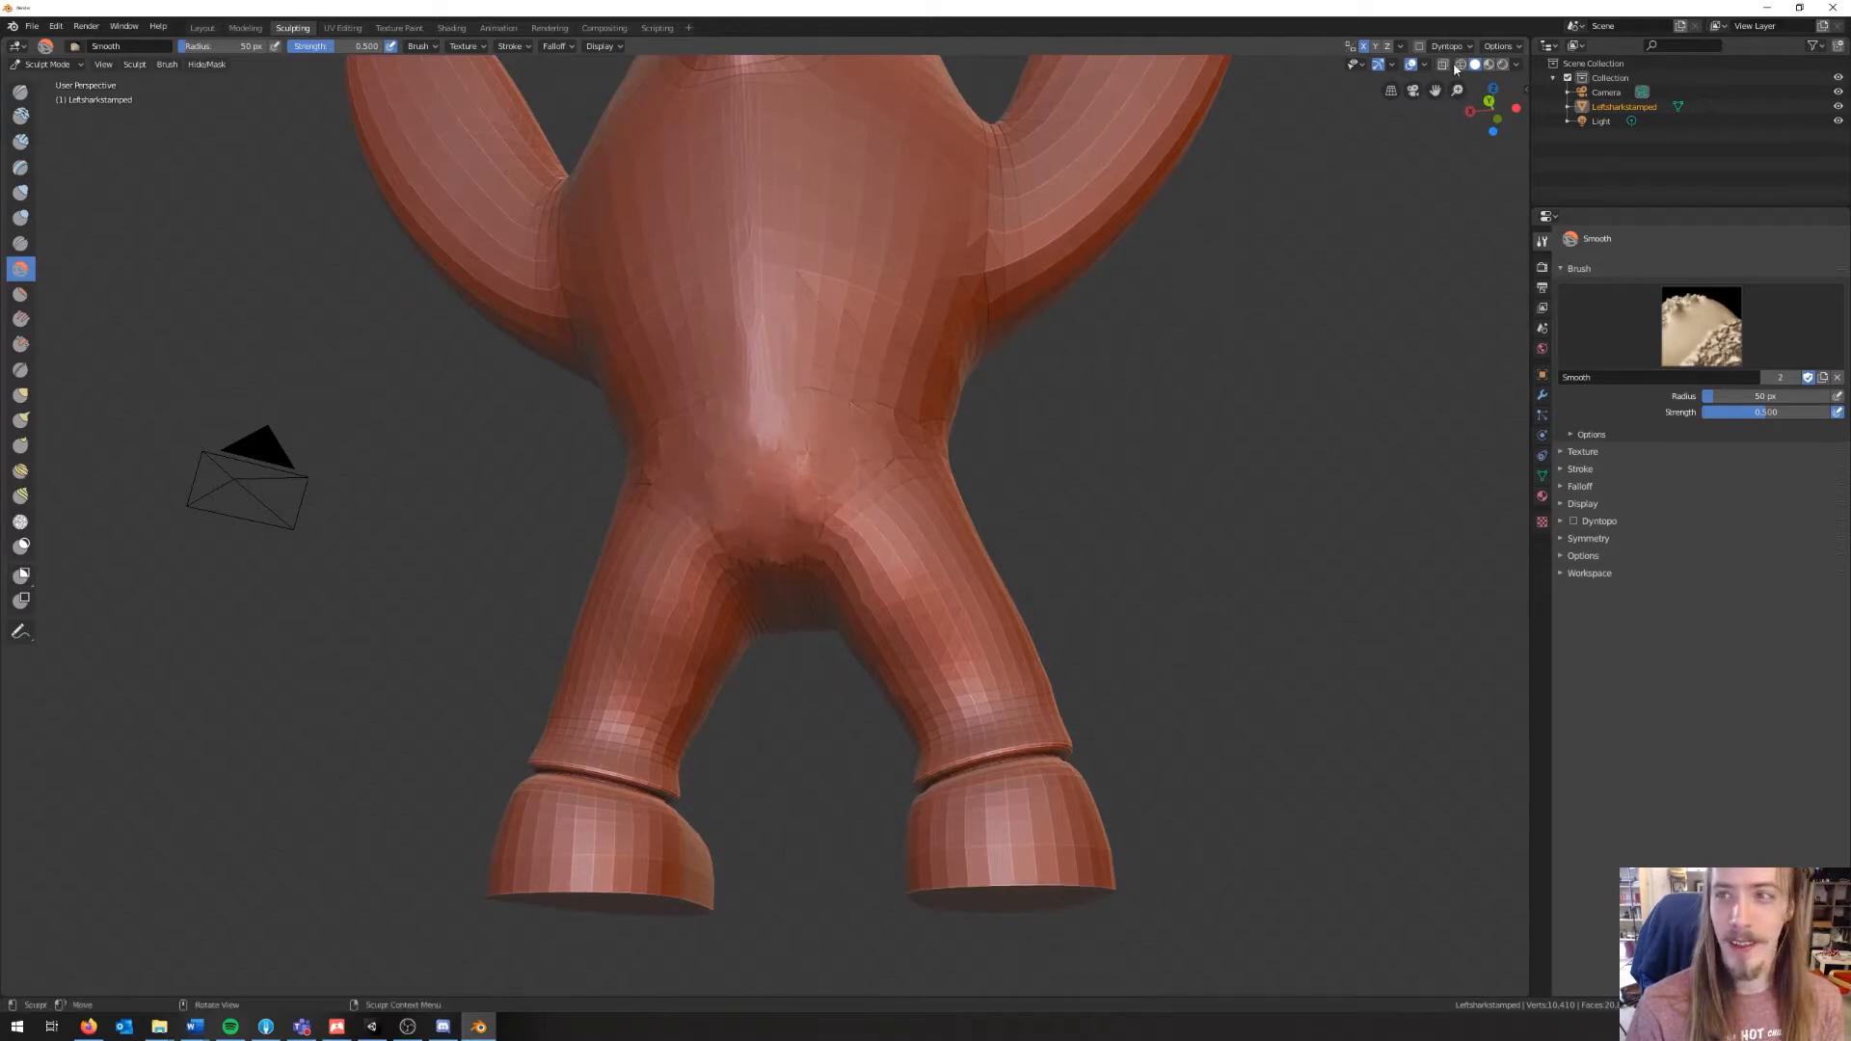
Step: Check the mesh density around the smoothed lettering in wireframe shading, then return to solid shading
{"action": "left_click", "coordinate": [1458, 65]}
{"action": "mouse_move", "coordinate": [1257, 298]}
{"action": "middle_mouse_down"}
{"action": "mouse_move", "coordinate": [1026, 405]}
{"action": "mouse_move", "coordinate": [1170, 401]}
{"action": "mouse_move", "coordinate": [993, 410]}
{"action": "middle_mouse_up"}
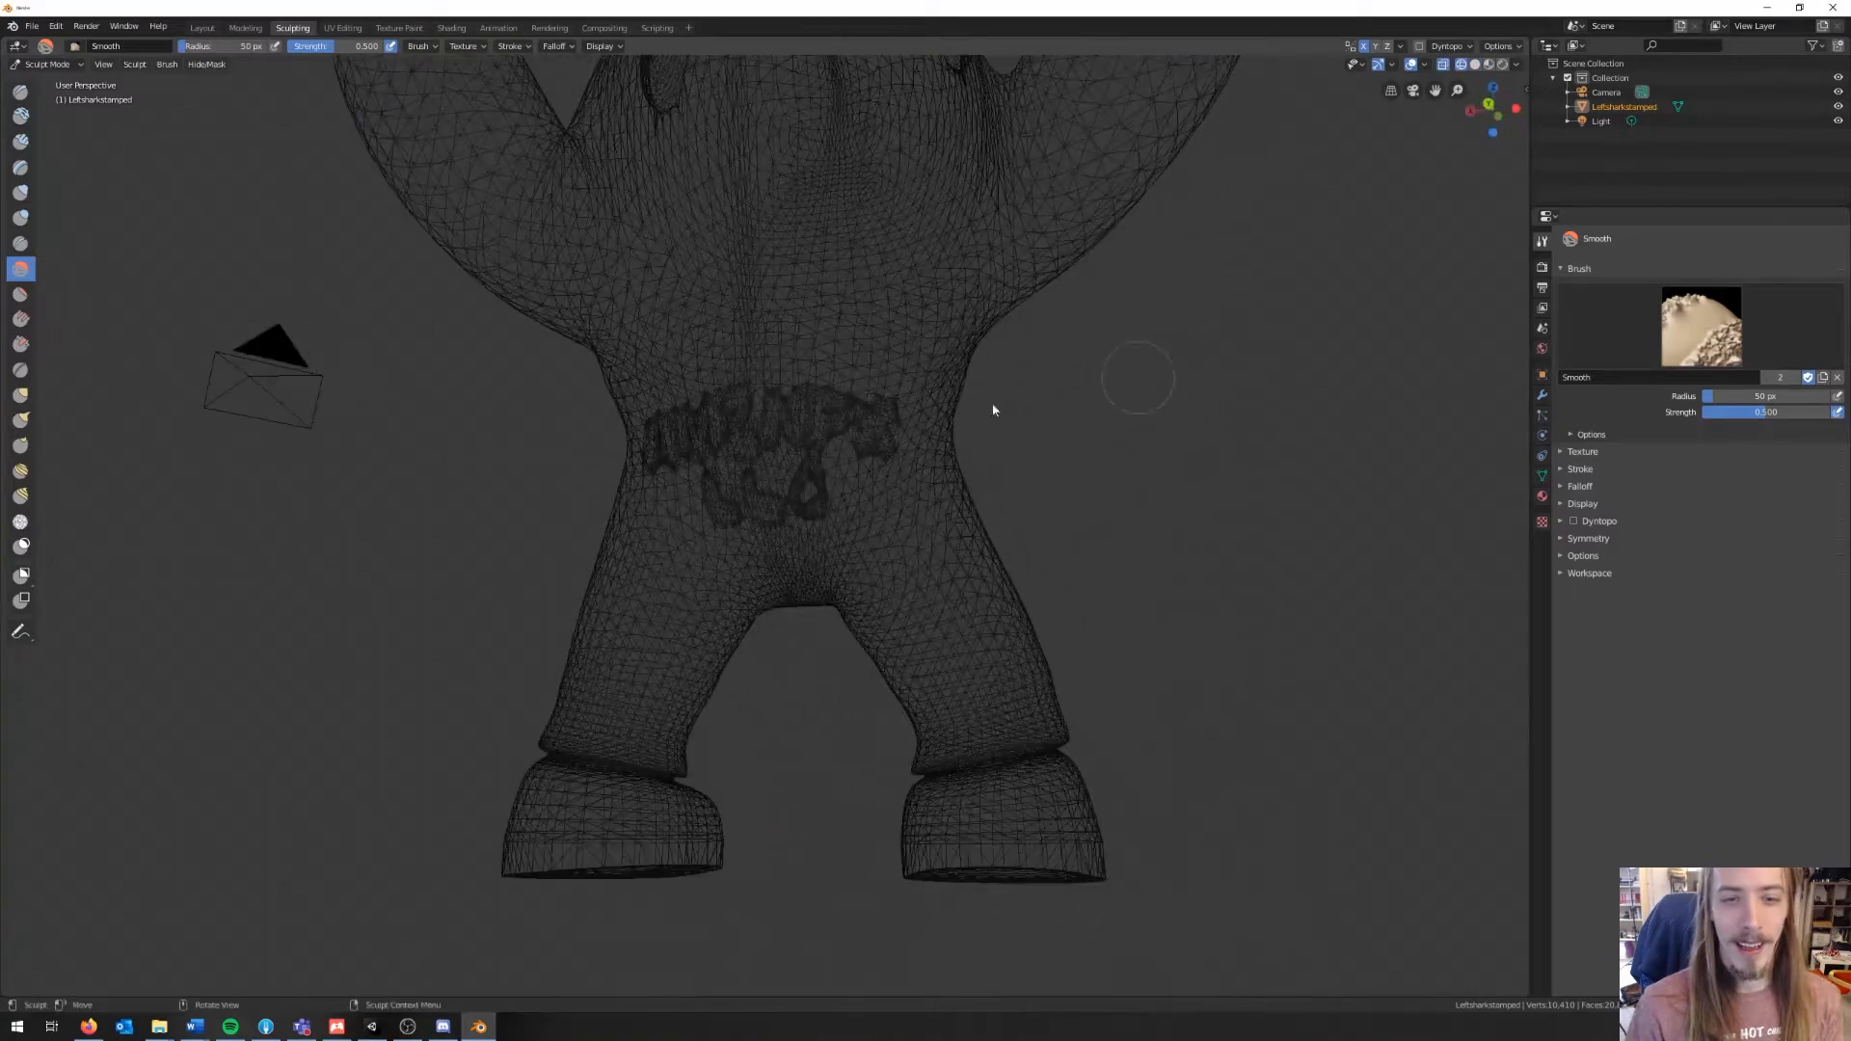
{"action": "mouse_move", "coordinate": [993, 410]}
{"action": "left_mouse_down"}
{"action": "mouse_move", "coordinate": [870, 445]}
{"action": "mouse_move", "coordinate": [909, 465]}
{"action": "left_mouse_up"}
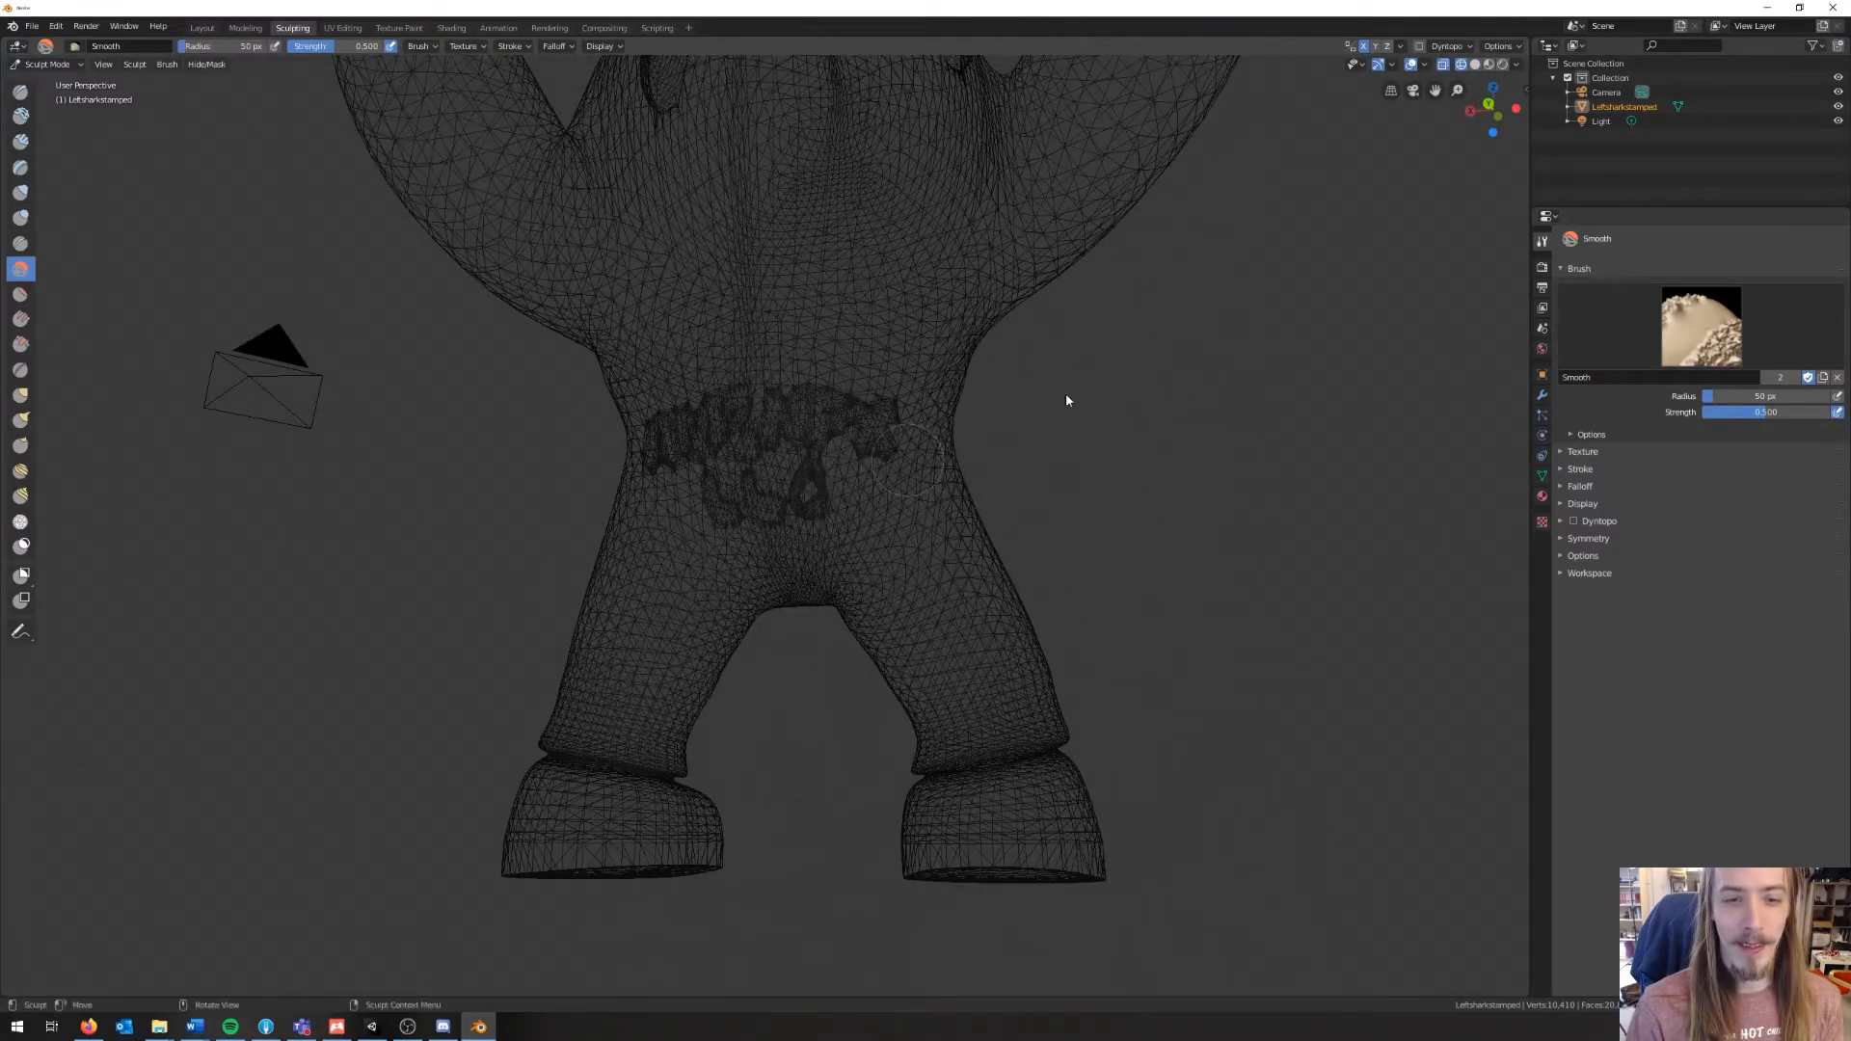
{"action": "left_click", "coordinate": [1476, 65]}
Step: Smooth the remaining creases on the shark's lower back and hips from several angles
{"action": "middle_click_drag", "start_coordinate": [1215, 293], "coordinate": [886, 359]}
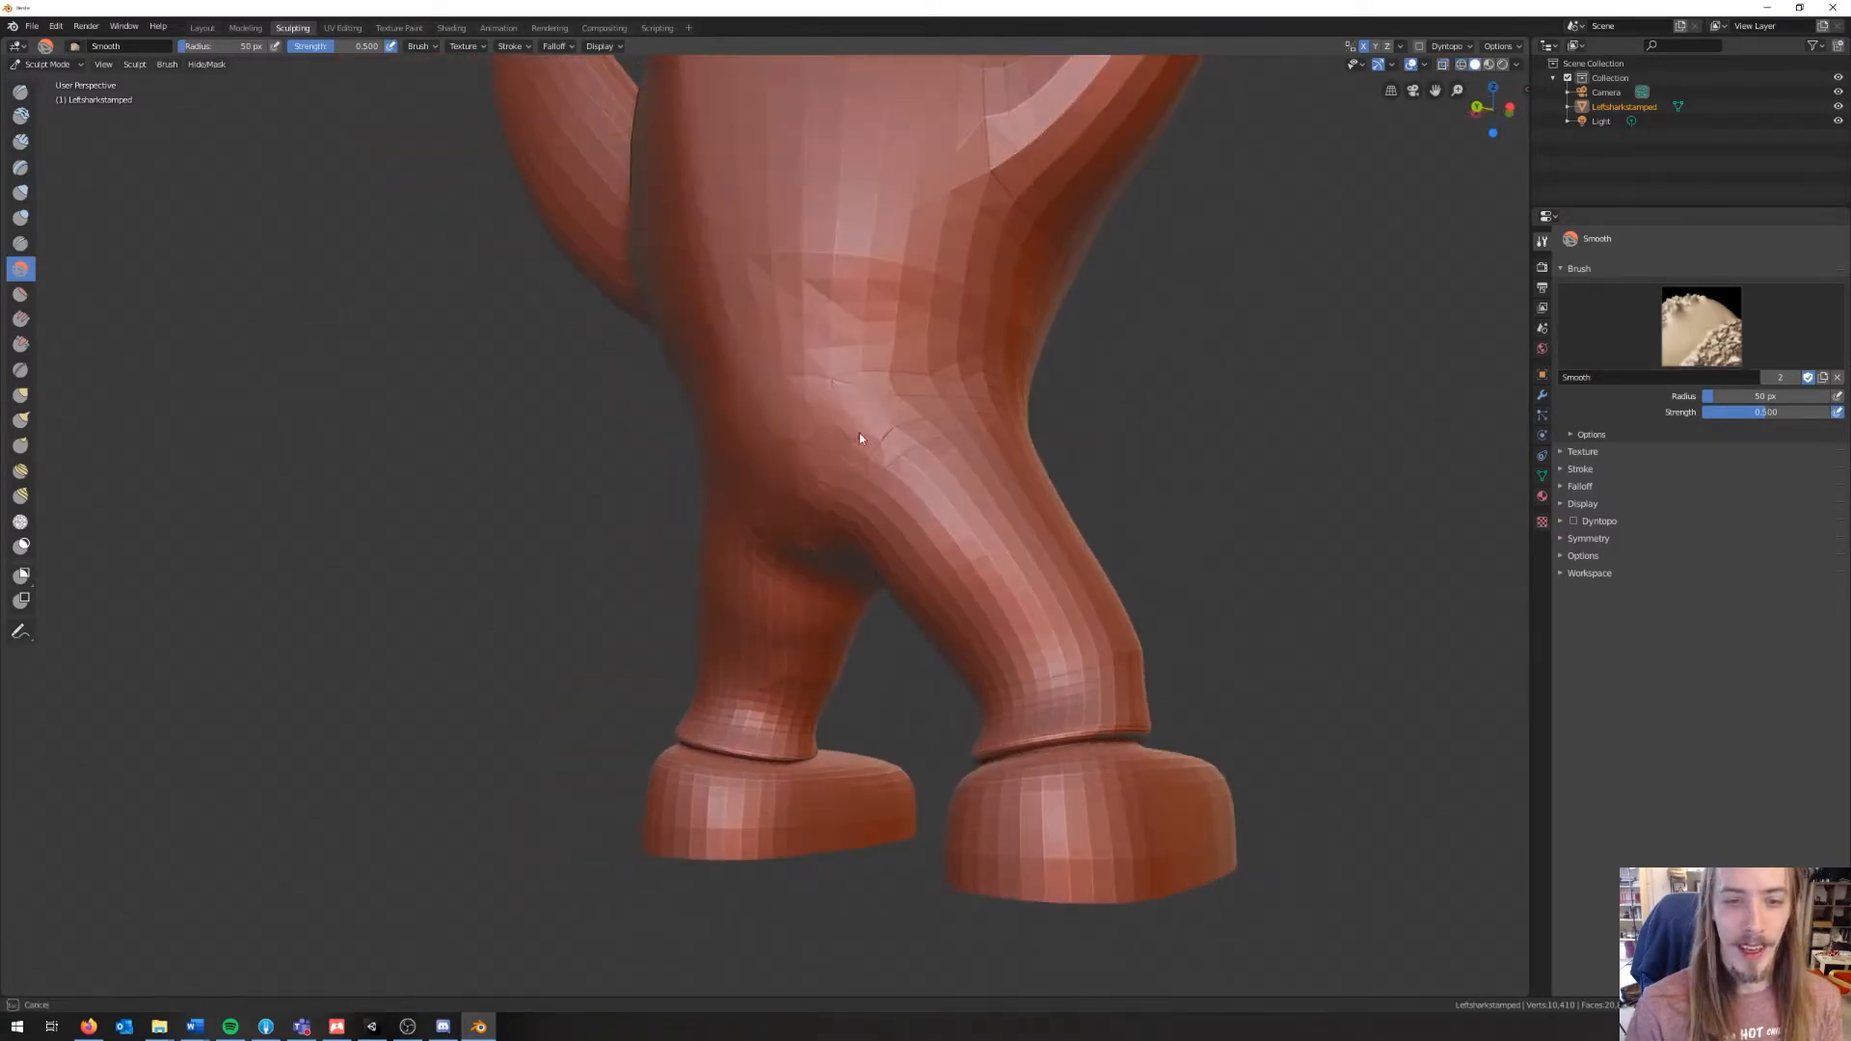
{"action": "middle_click_drag", "start_coordinate": [883, 465], "coordinate": [1020, 454]}
{"action": "mouse_move", "coordinate": [688, 484]}
{"action": "left_mouse_down"}
{"action": "mouse_move", "coordinate": [644, 440]}
{"action": "mouse_move", "coordinate": [773, 389]}
{"action": "mouse_move", "coordinate": [837, 417]}
{"action": "left_mouse_up"}
{"action": "mouse_move", "coordinate": [837, 416]}
{"action": "middle_mouse_down"}
{"action": "mouse_move", "coordinate": [736, 504]}
{"action": "mouse_move", "coordinate": [748, 479]}
{"action": "mouse_move", "coordinate": [116, 215]}
{"action": "middle_mouse_up"}
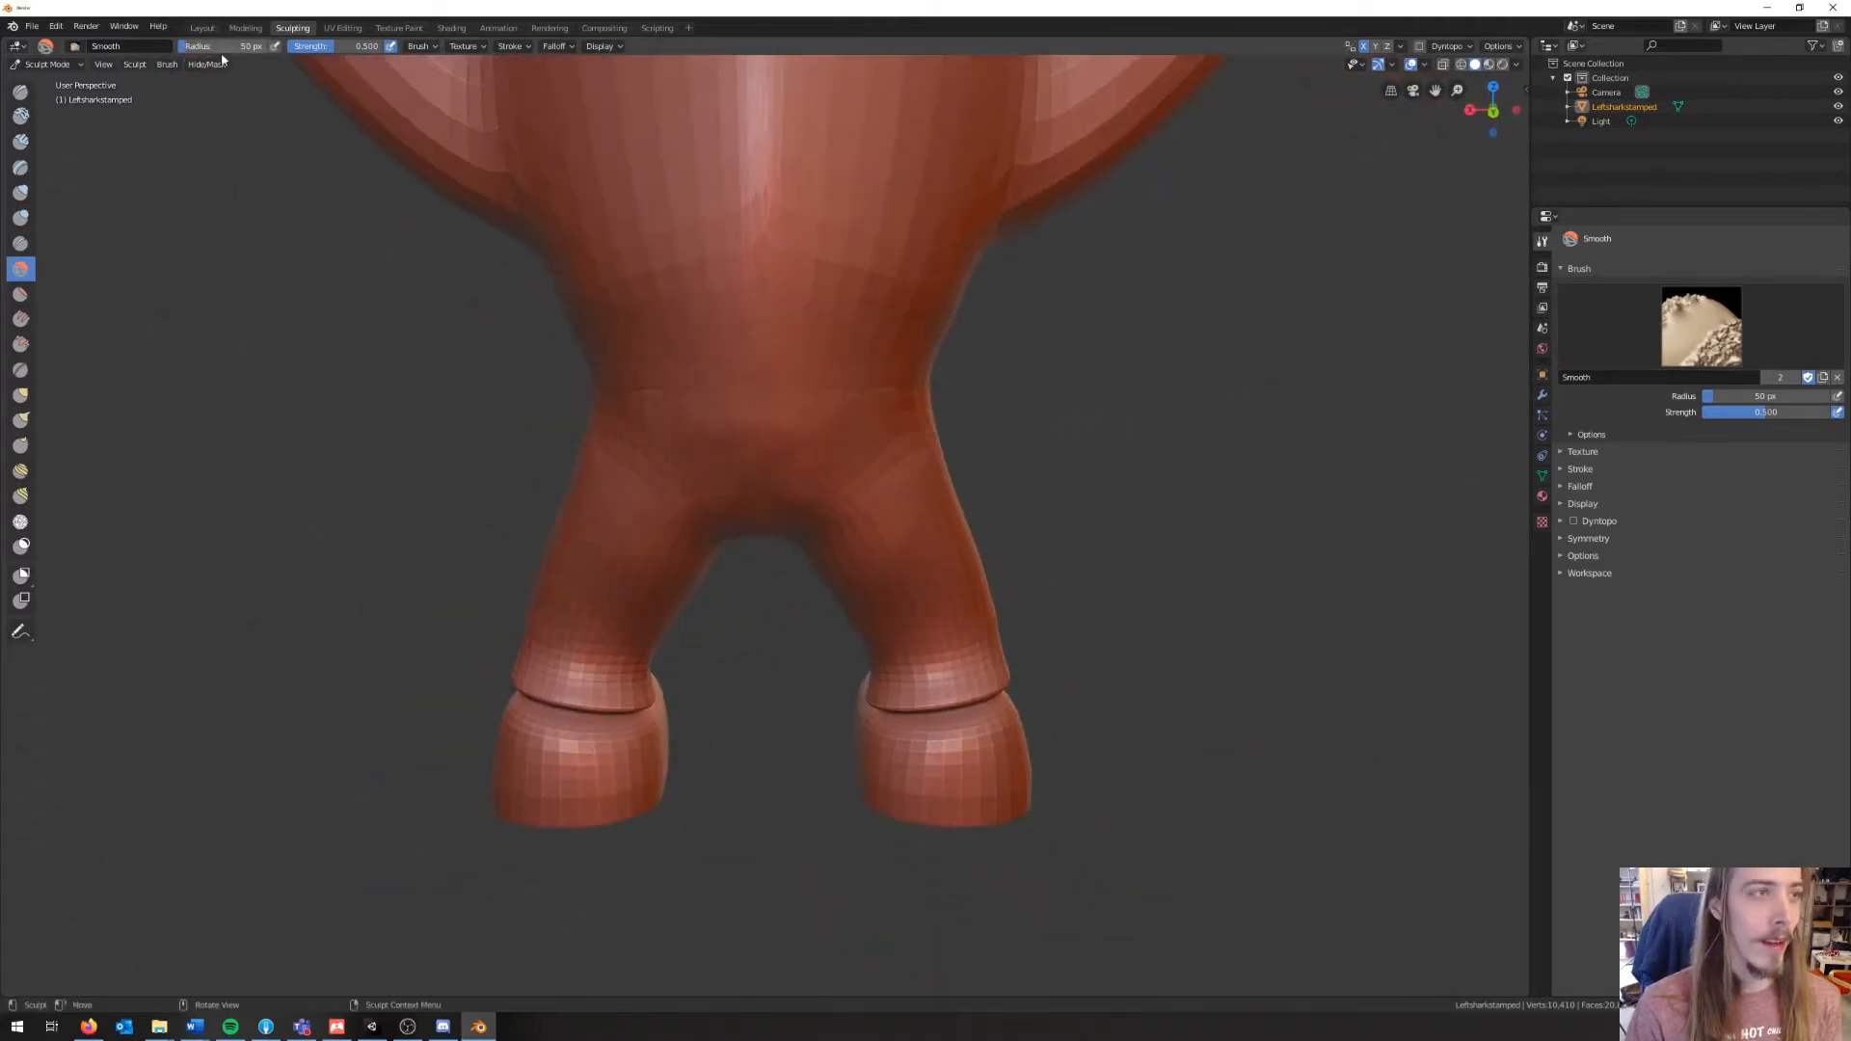
Step: Return to the Layout workspace with the whole shark in view and leave it in Object Mode
{"action": "left_click", "coordinate": [194, 28]}
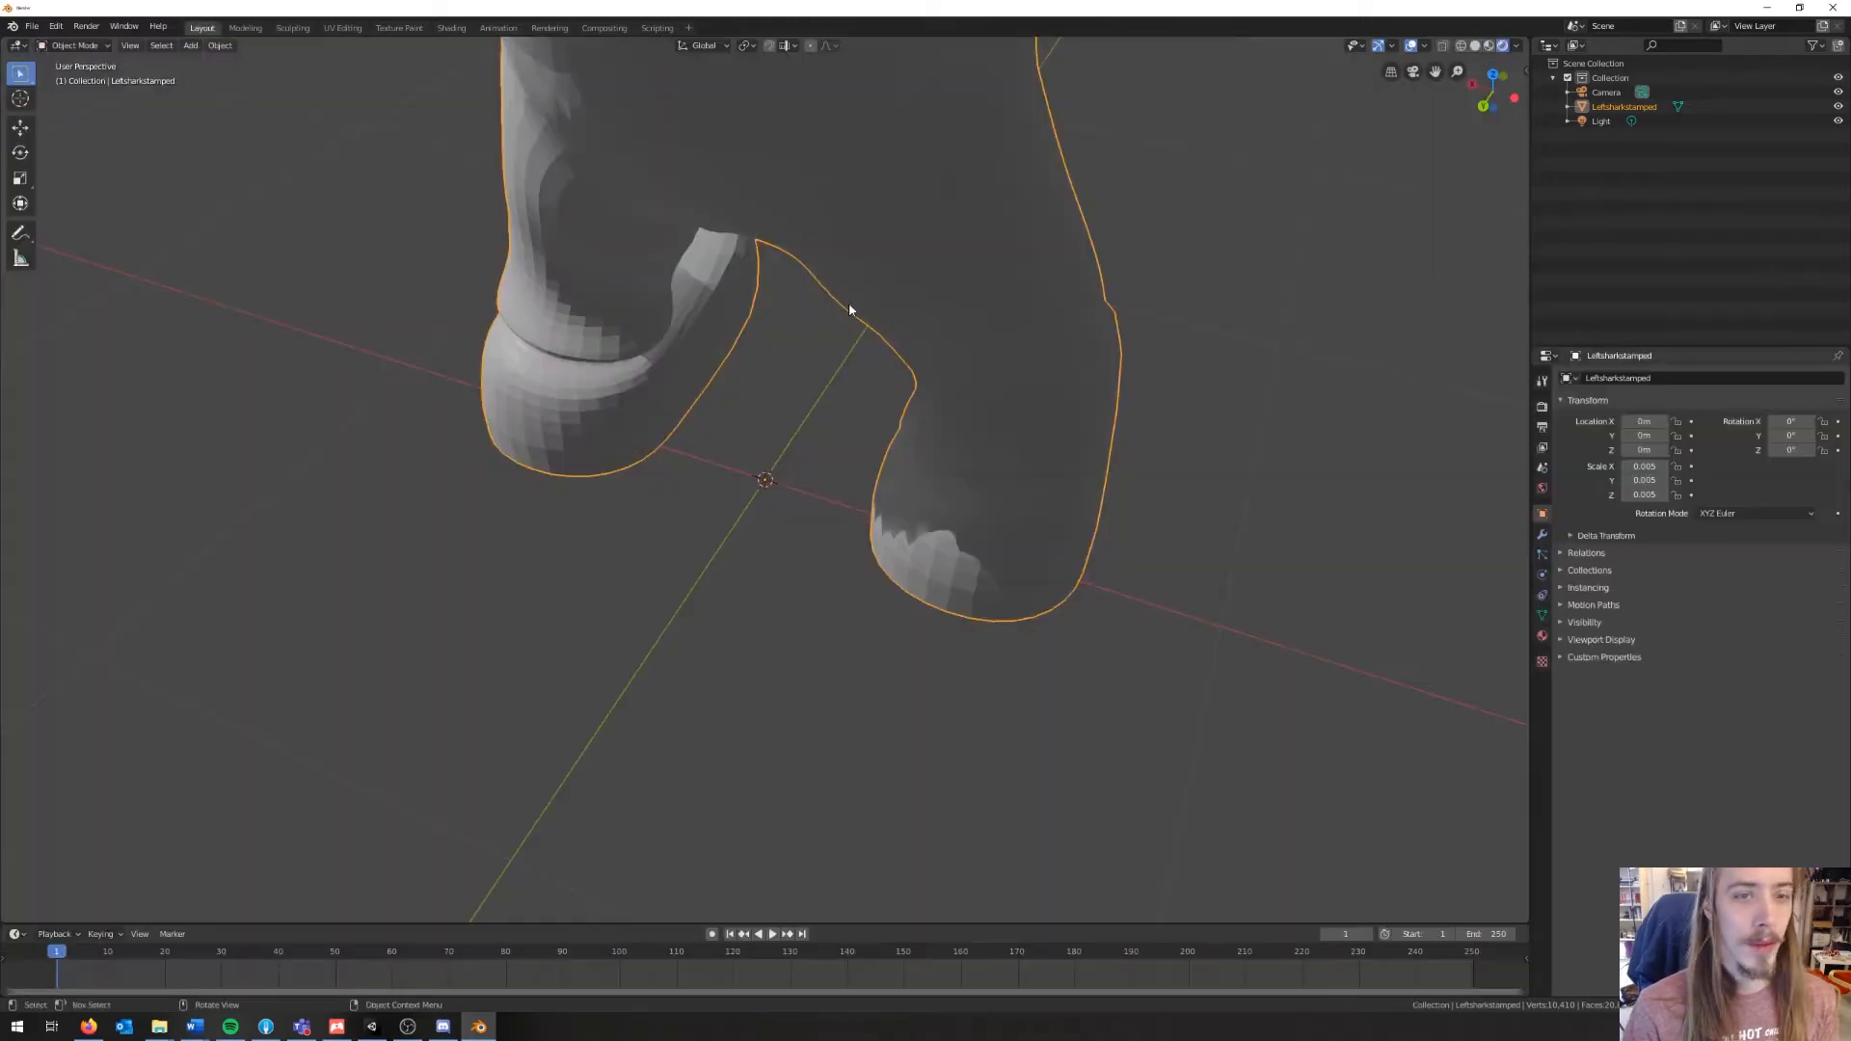
{"action": "key", "text": "Tab"}
{"action": "scroll", "coordinate": [897, 309], "scroll_direction": "down", "scroll_amount": 6}
{"action": "mouse_move", "coordinate": [942, 320]}
{"action": "middle_mouse_down"}
{"action": "mouse_move", "coordinate": [885, 270]}
{"action": "mouse_move", "coordinate": [952, 334]}
{"action": "middle_mouse_up"}
{"action": "key", "text": "Tab"}
Step: Add a Remesh modifier to the shark and set its Octree Depth to 6
{"action": "left_click", "coordinate": [1540, 535]}
{"action": "left_click", "coordinate": [1600, 378]}
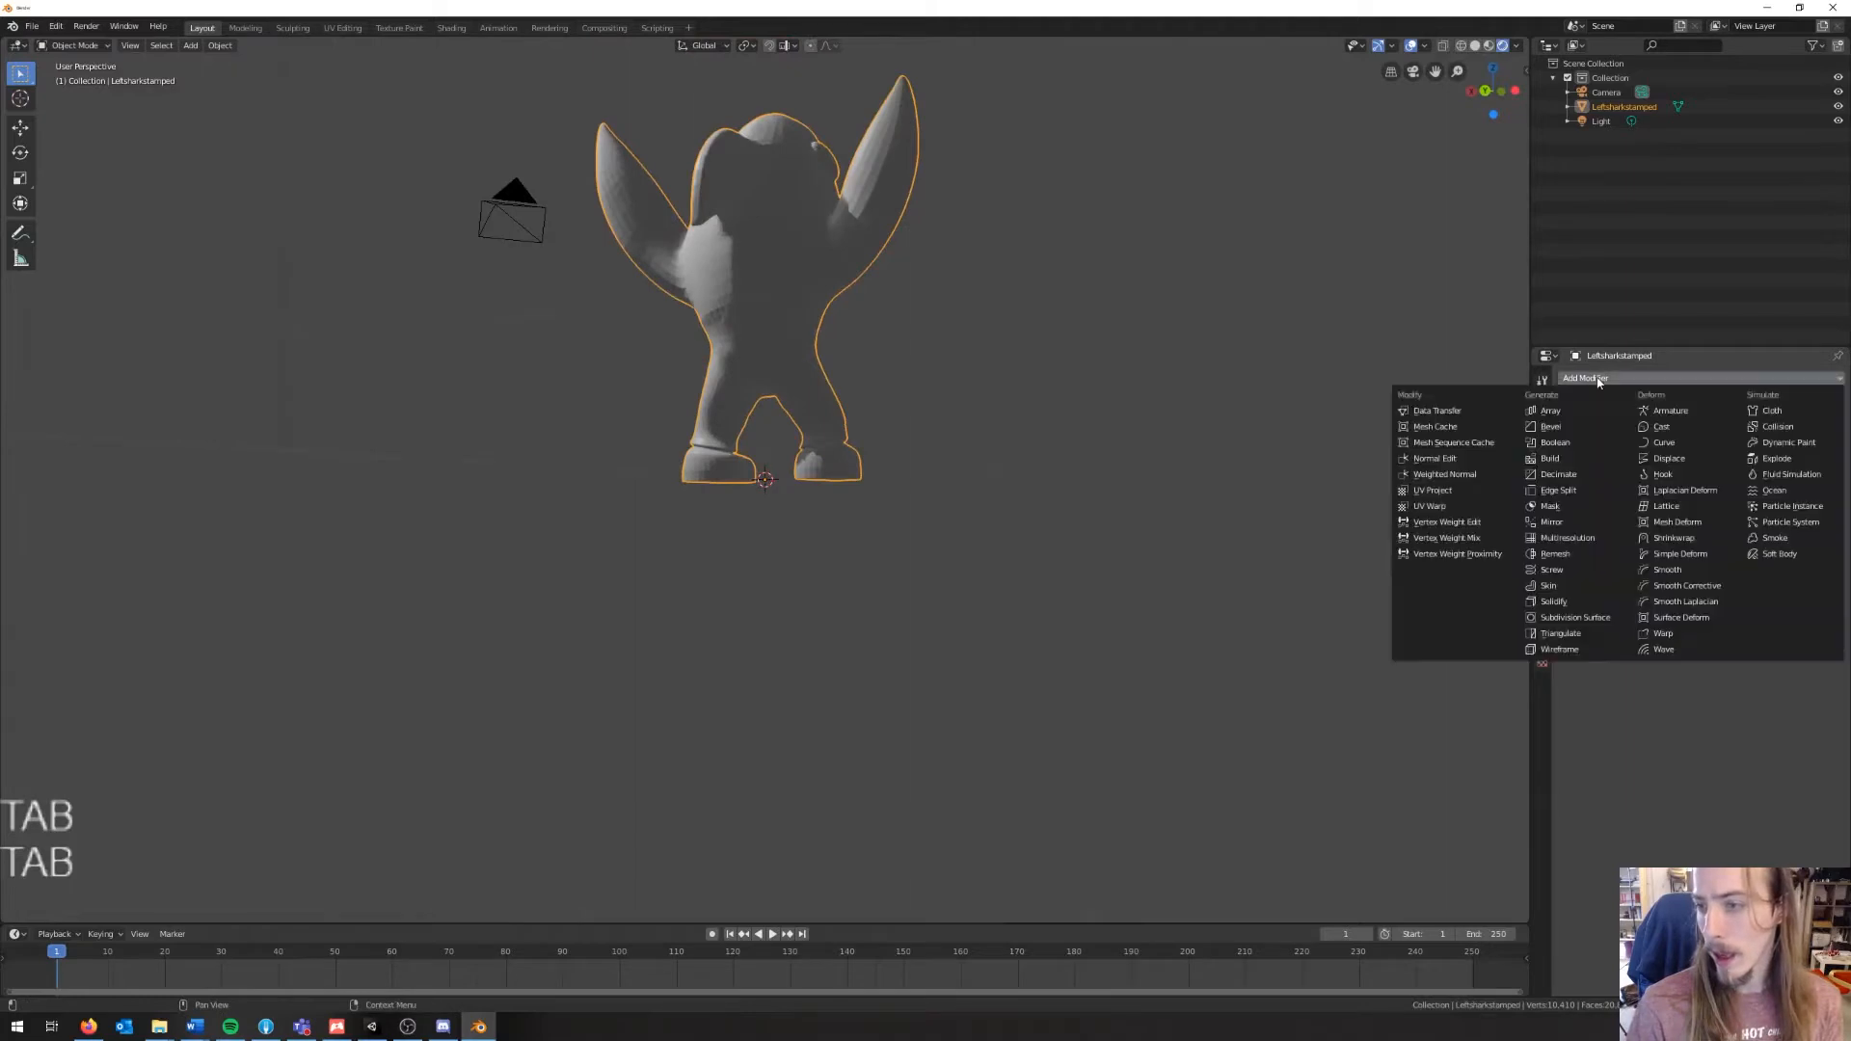
{"action": "left_click", "coordinate": [1571, 545]}
{"action": "middle_click_drag", "start_coordinate": [1329, 488], "coordinate": [1142, 445]}
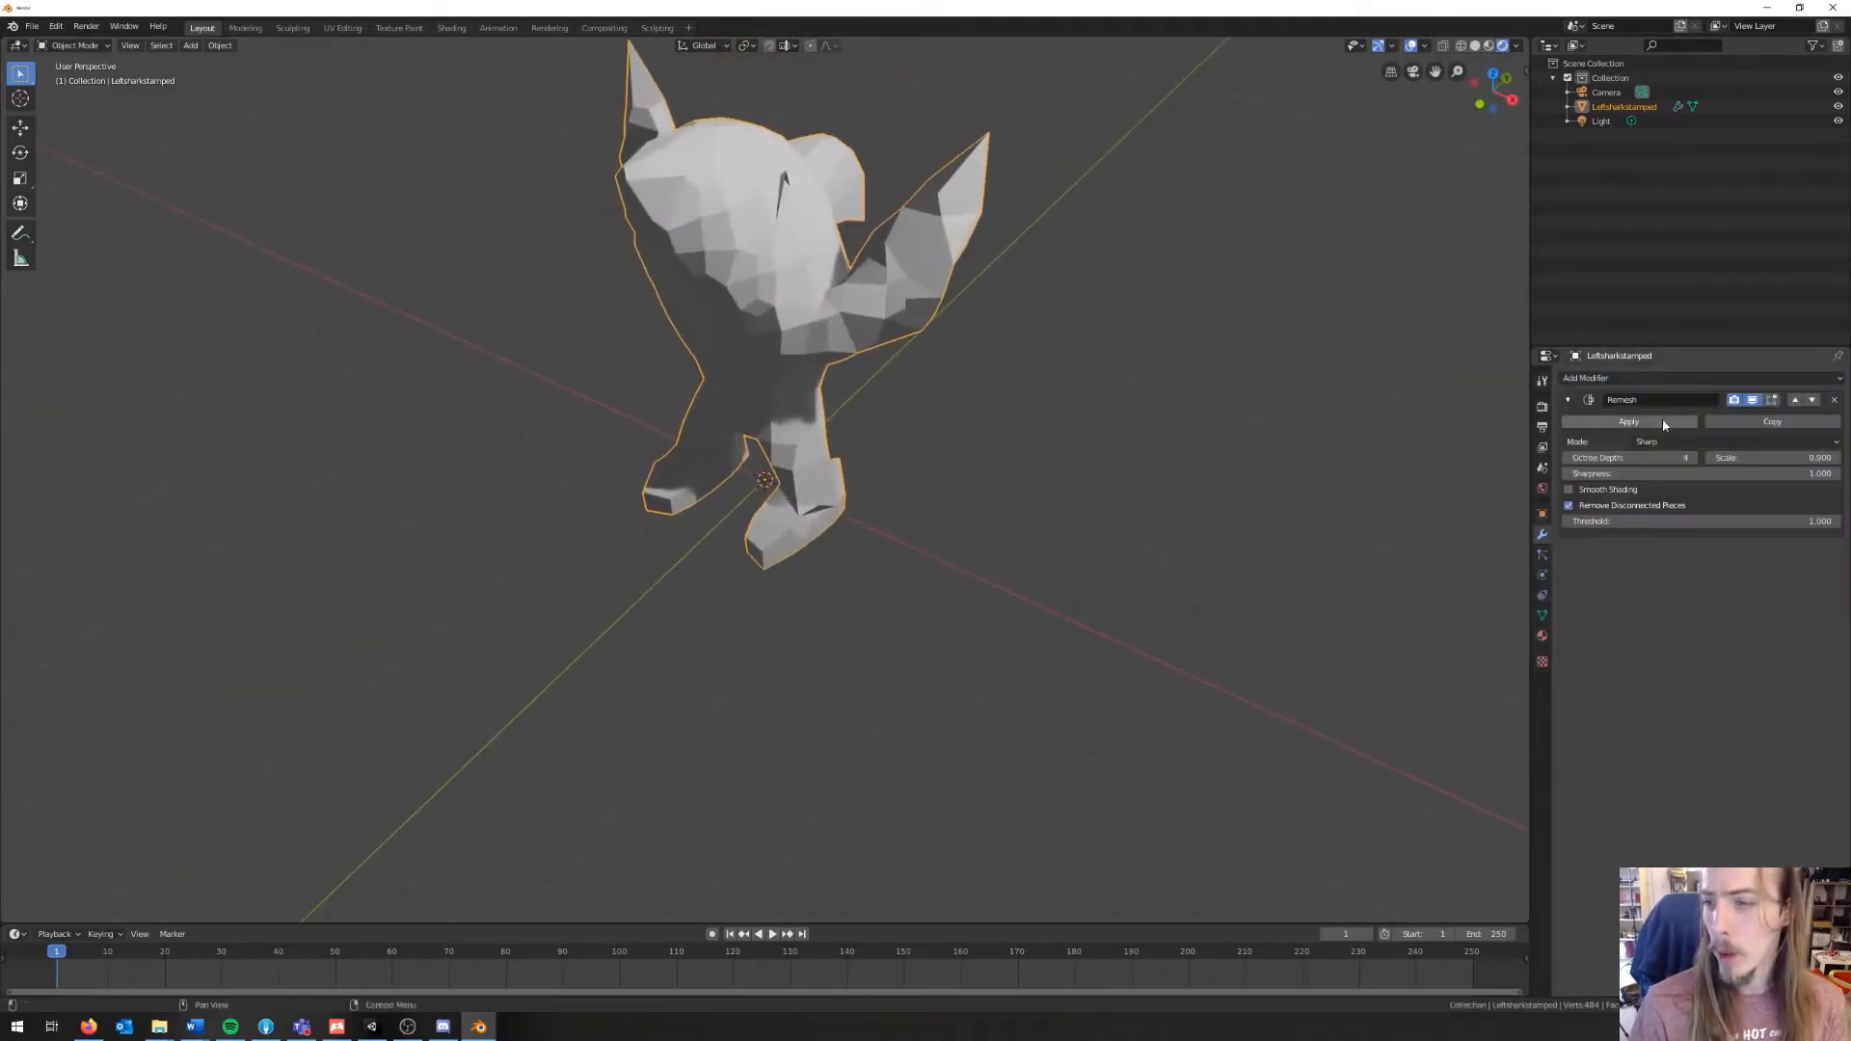
{"action": "left_click", "coordinate": [1692, 458]}
{"action": "left_click", "coordinate": [1692, 458]}
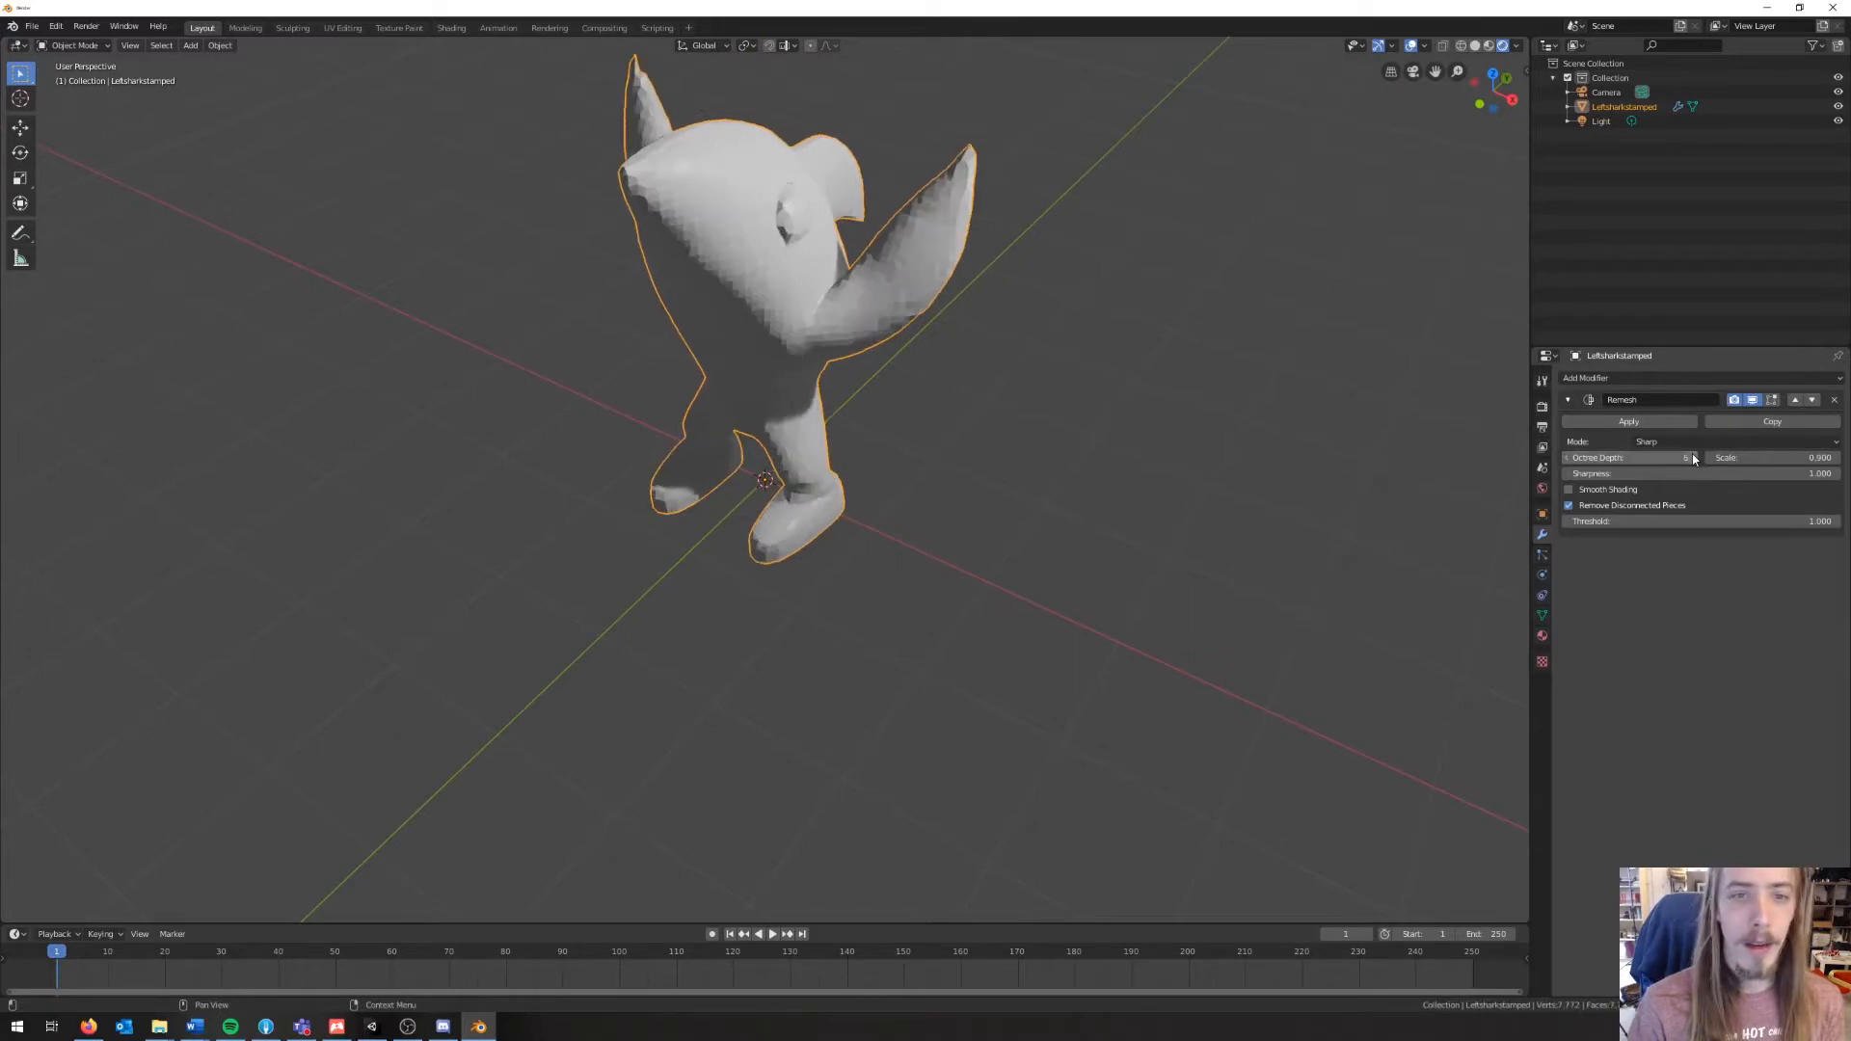
Step: Set the Octree Depth of the shark's Remesh modifier to 7
{"action": "left_click", "coordinate": [1692, 458]}
{"action": "left_click", "coordinate": [1694, 458]}
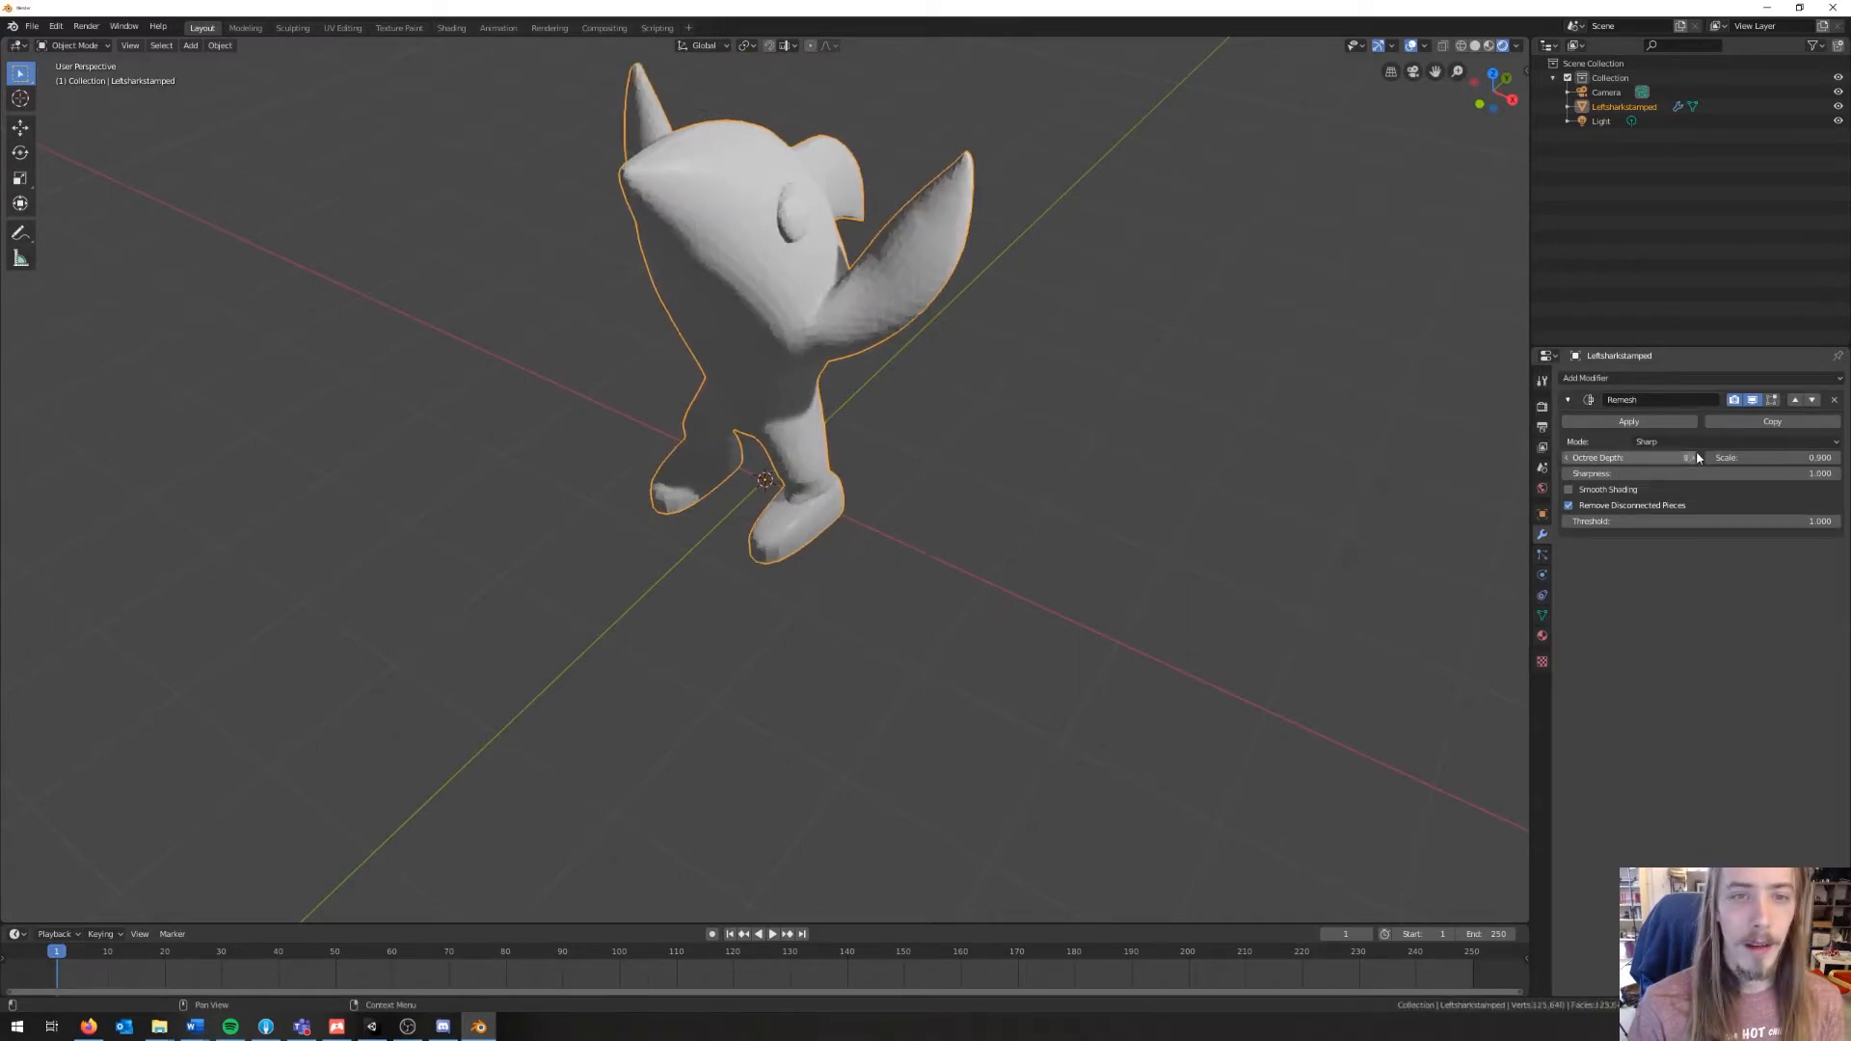
{"action": "key", "text": "Tab"}
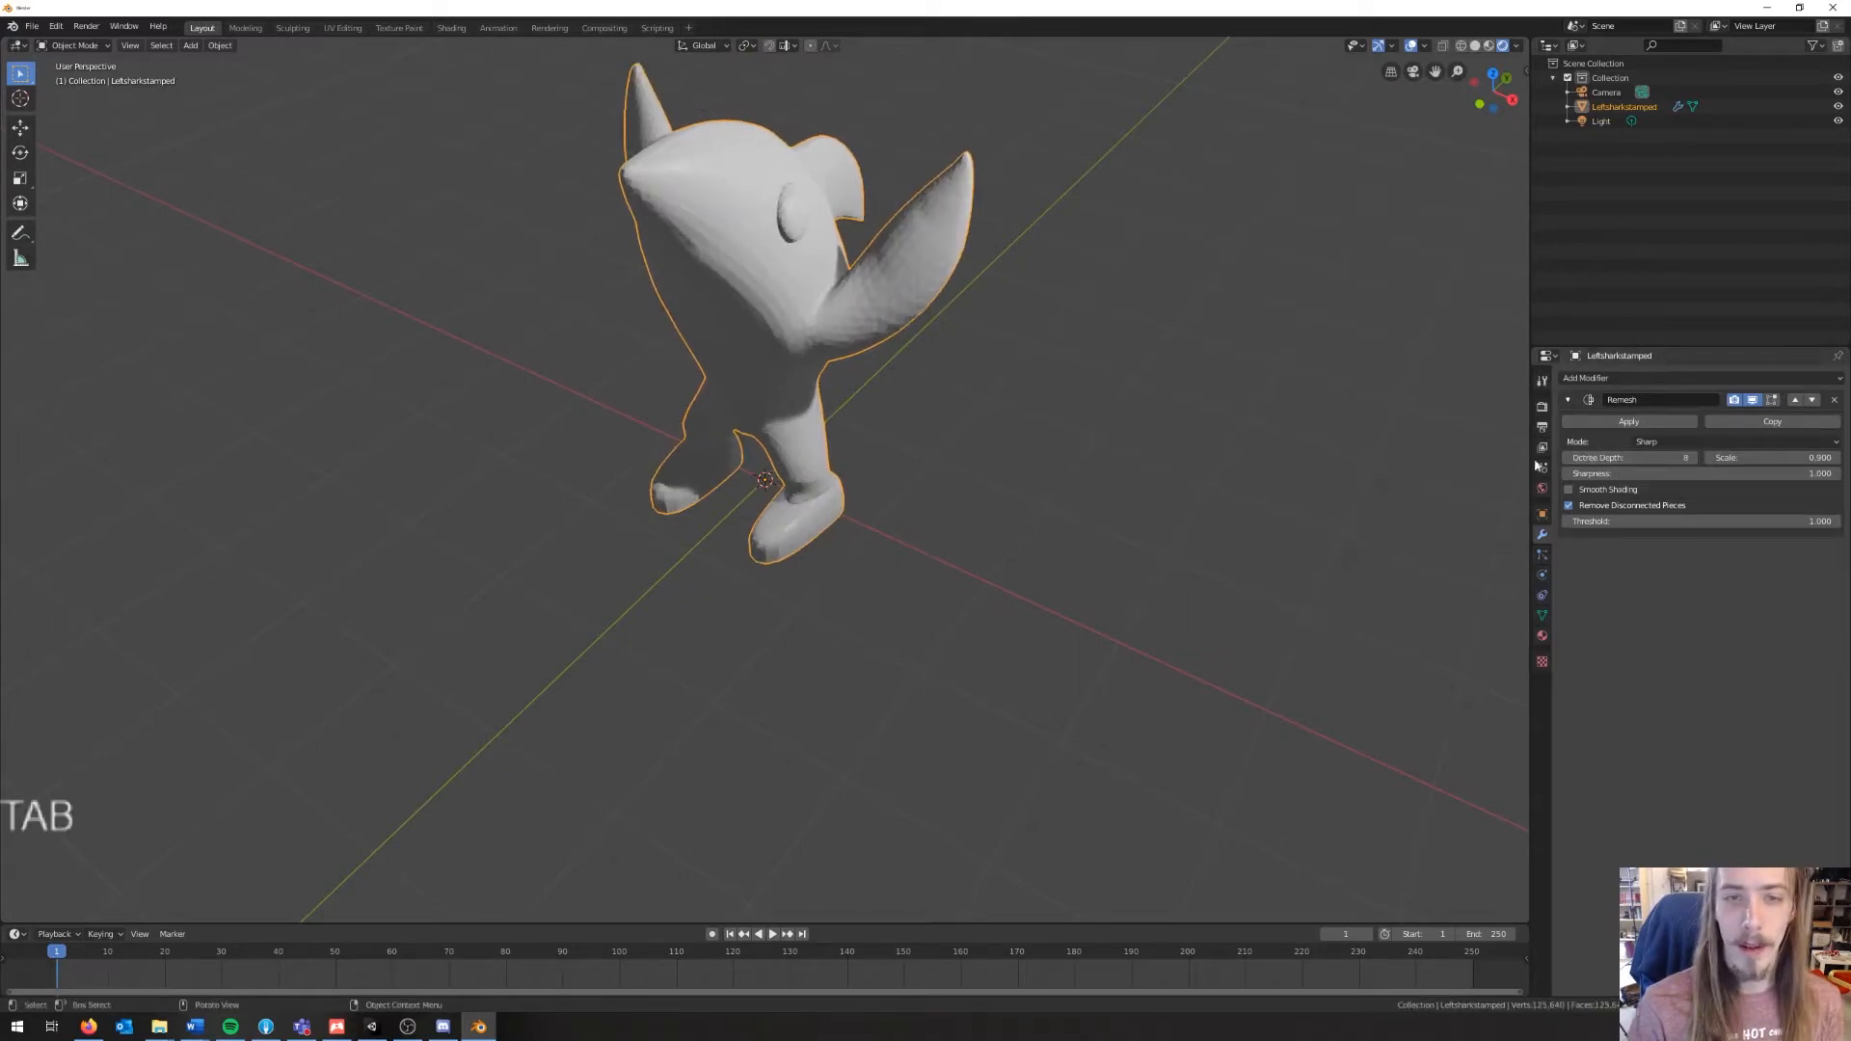
{"action": "left_click", "coordinate": [1569, 458]}
{"action": "middle_click_drag", "start_coordinate": [1240, 392], "coordinate": [1130, 415]}
{"action": "right_click", "coordinate": [808, 301]}
{"action": "middle_click_drag", "start_coordinate": [1016, 339], "coordinate": [797, 328]}
{"action": "scroll", "coordinate": [748, 333], "scroll_direction": "up", "scroll_amount": 5}
{"action": "right_click", "coordinate": [759, 290]}
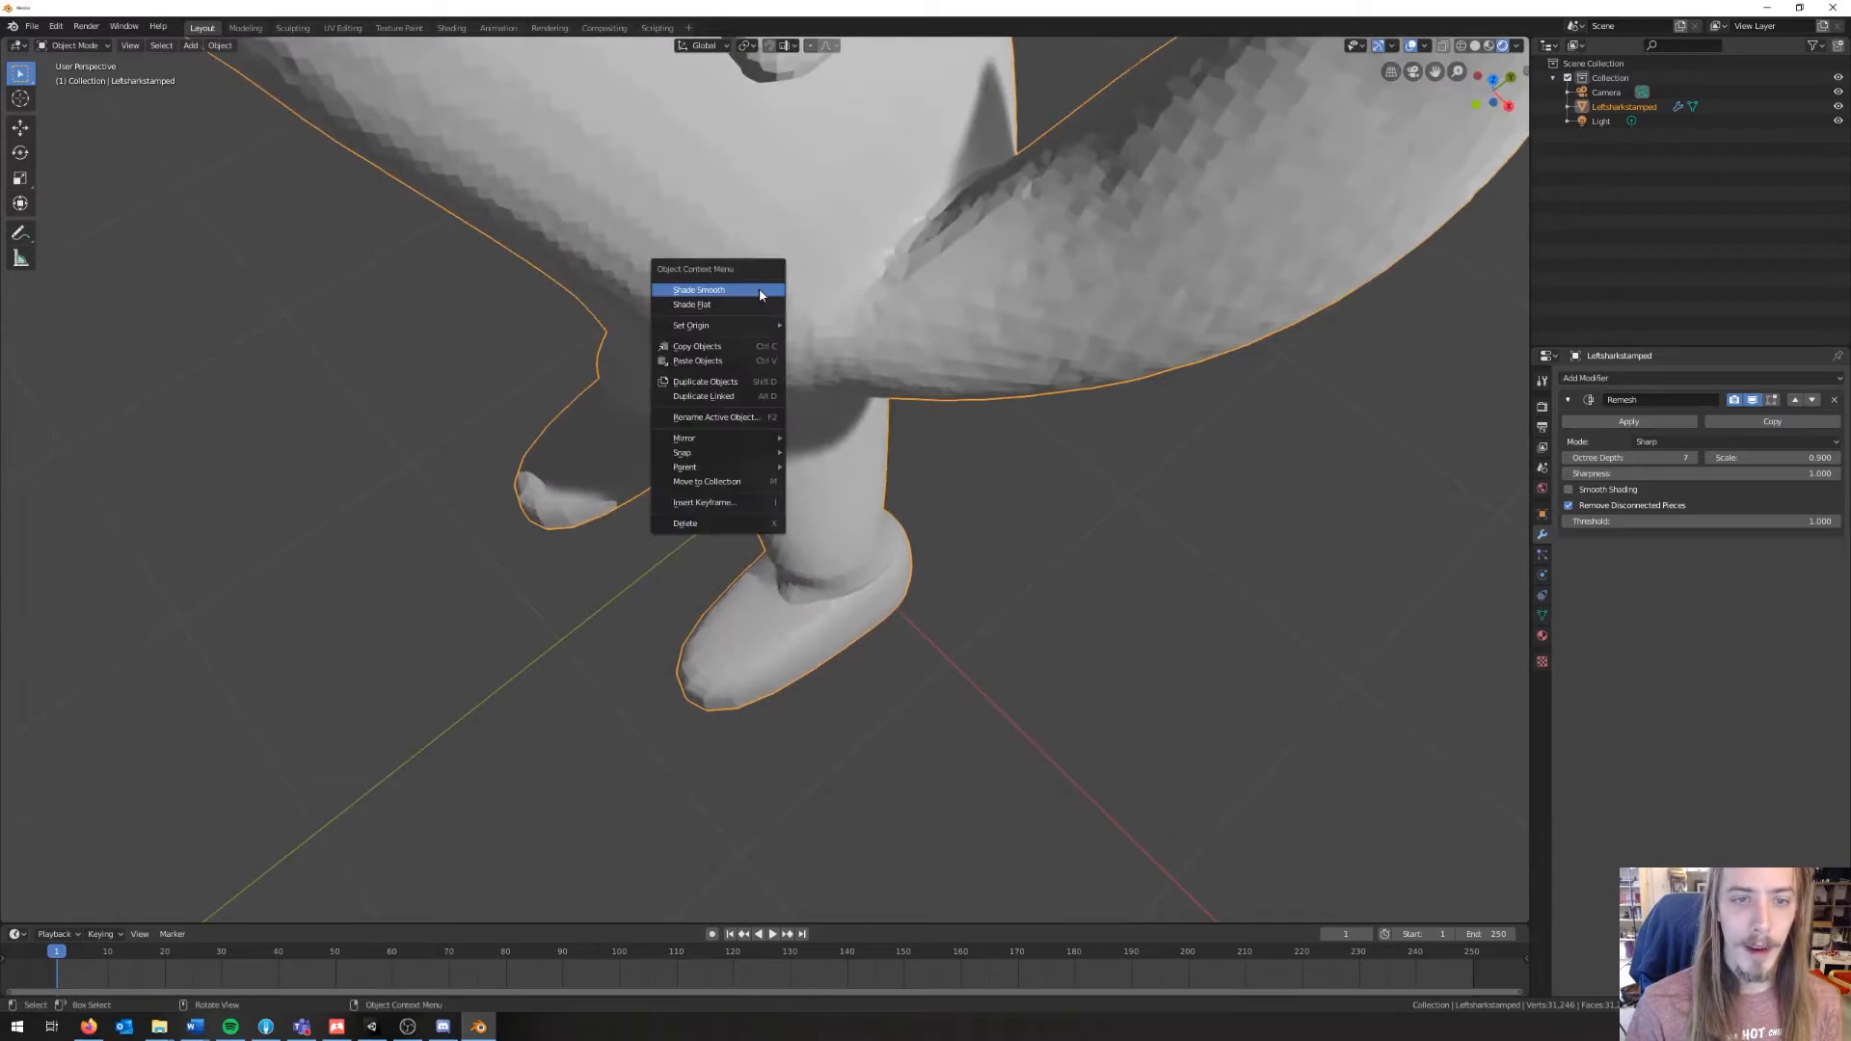
{"action": "type", "text": "reca"}
{"action": "key", "text": "BackSpace"}
{"action": "key", "text": "BackSpace"}
{"action": "key", "text": "BackSpace"}
{"action": "key", "text": "Escape"}
{"action": "key", "text": "space"}
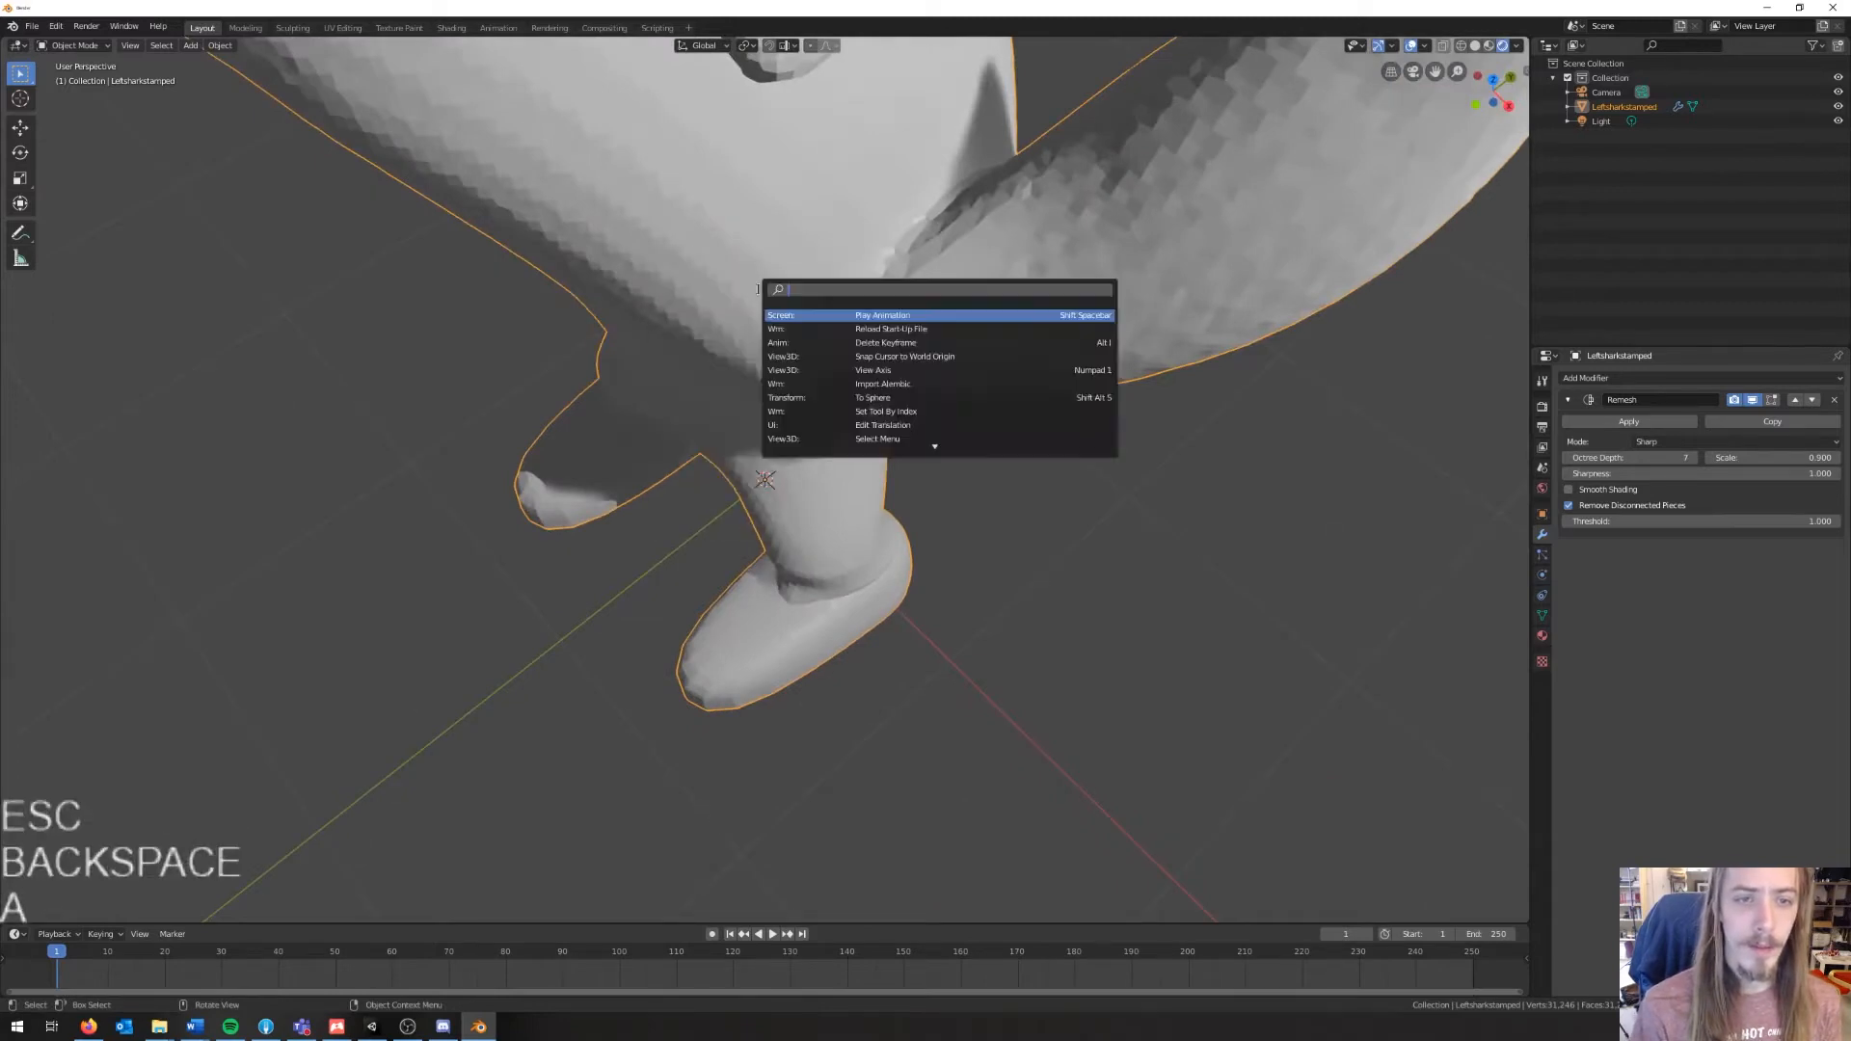
{"action": "type", "text": "recl"}
{"action": "key", "text": "BackSpace"}
{"action": "type", "text": "lcula"}
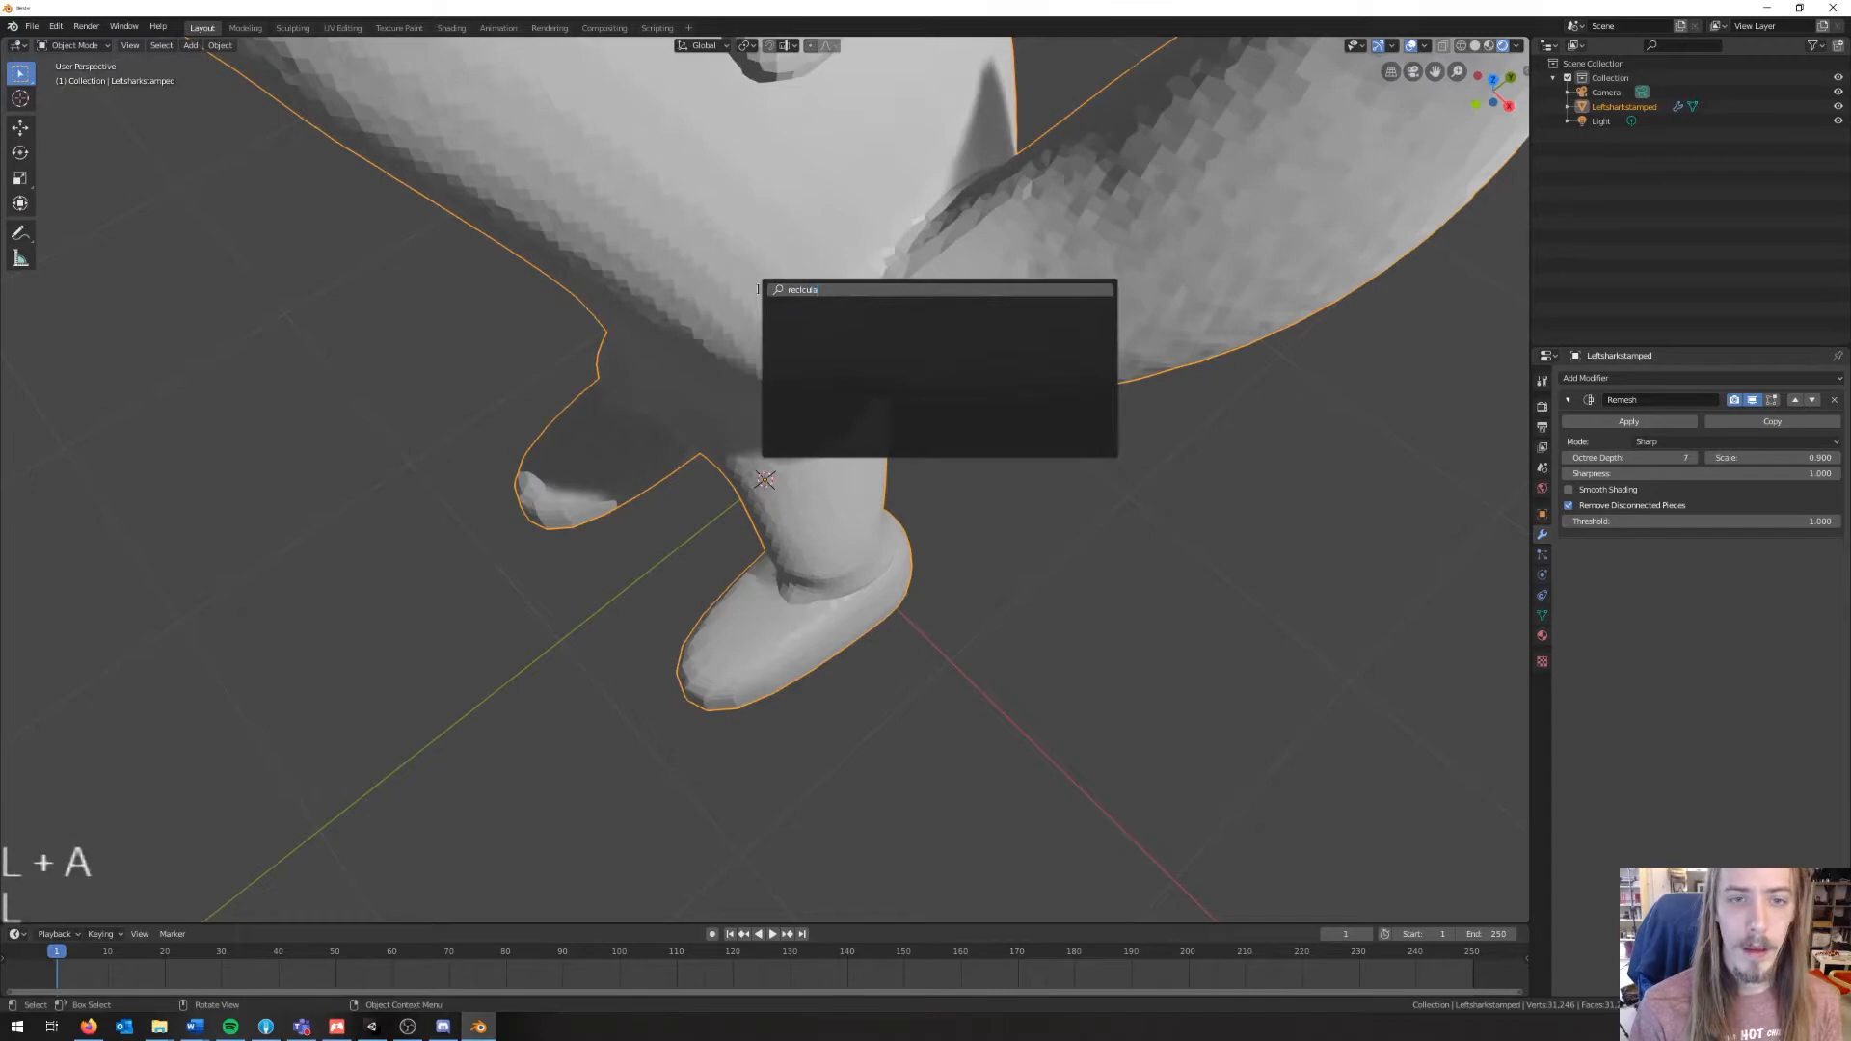
{"action": "key", "text": "Escape"}
Step: Recalculate the normals of the whole shark mesh in Edit Mode and return to Object Mode
{"action": "key", "text": "Tab"}
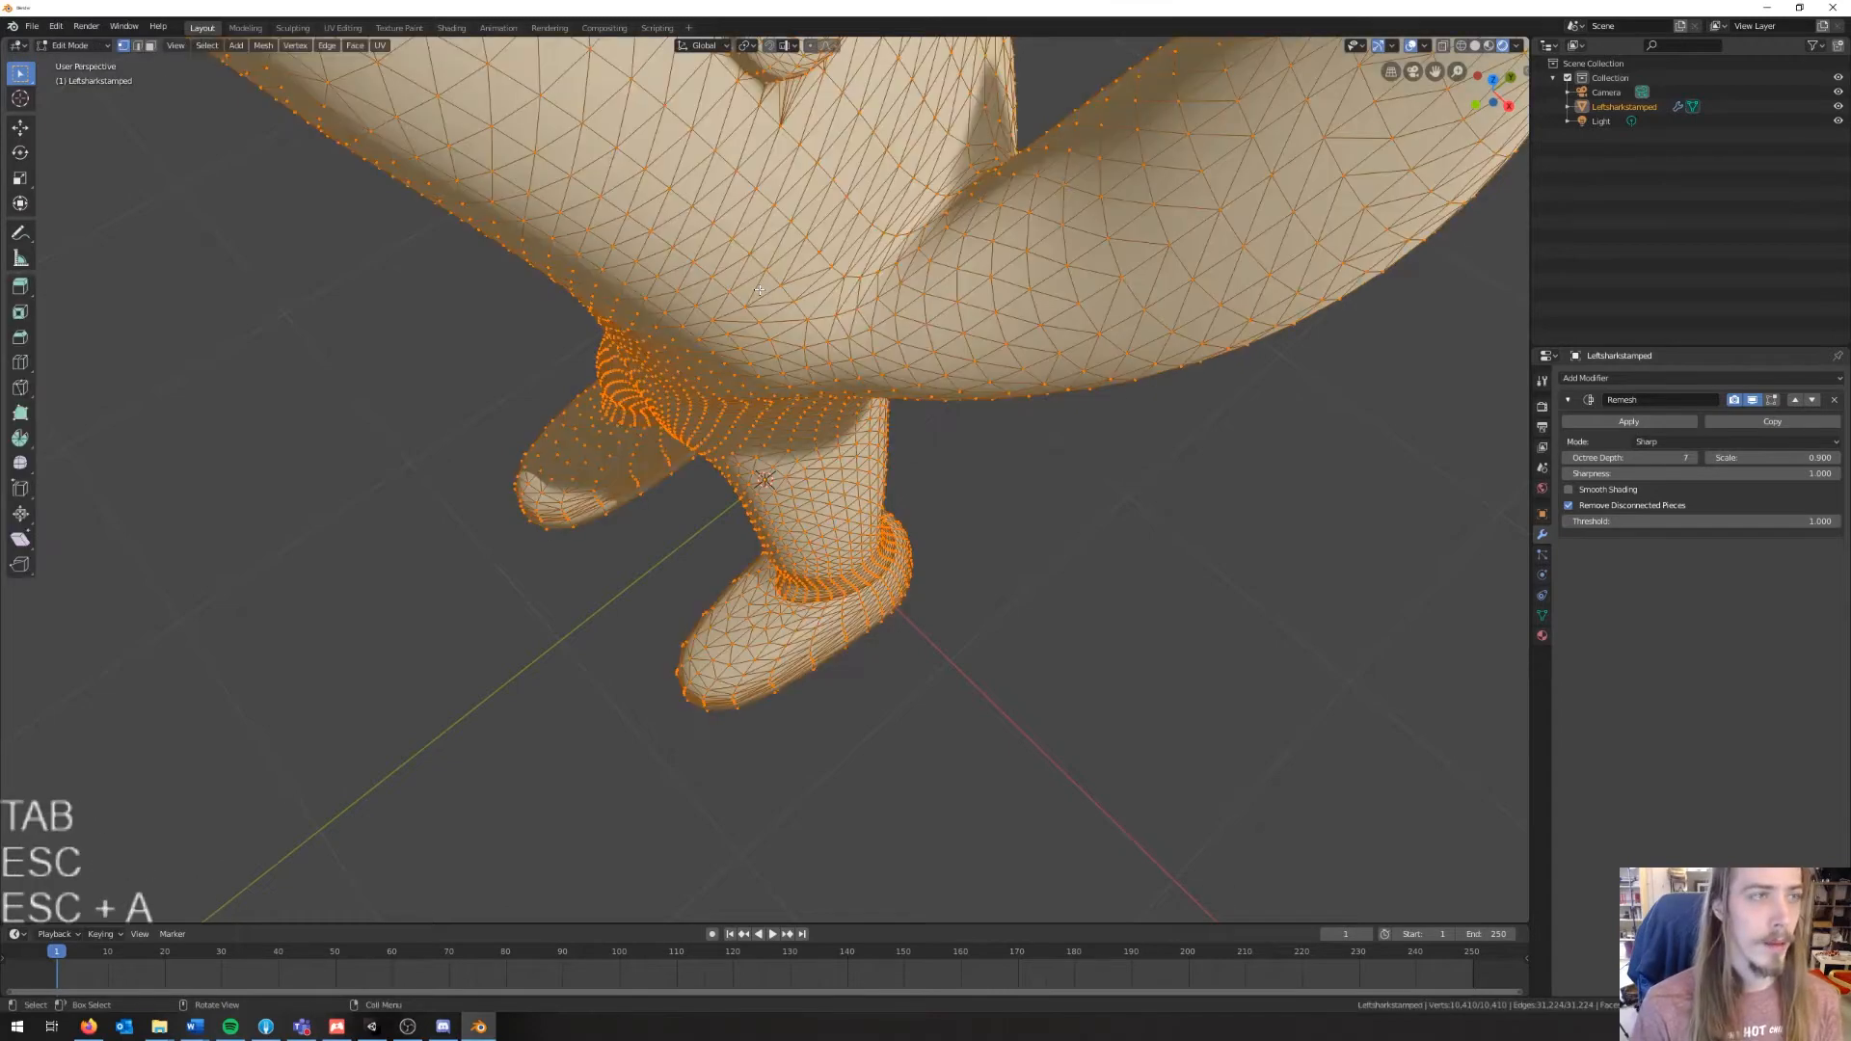
{"action": "key", "text": "space"}
{"action": "type", "text": "reca"}
{"action": "key", "text": "Return"}
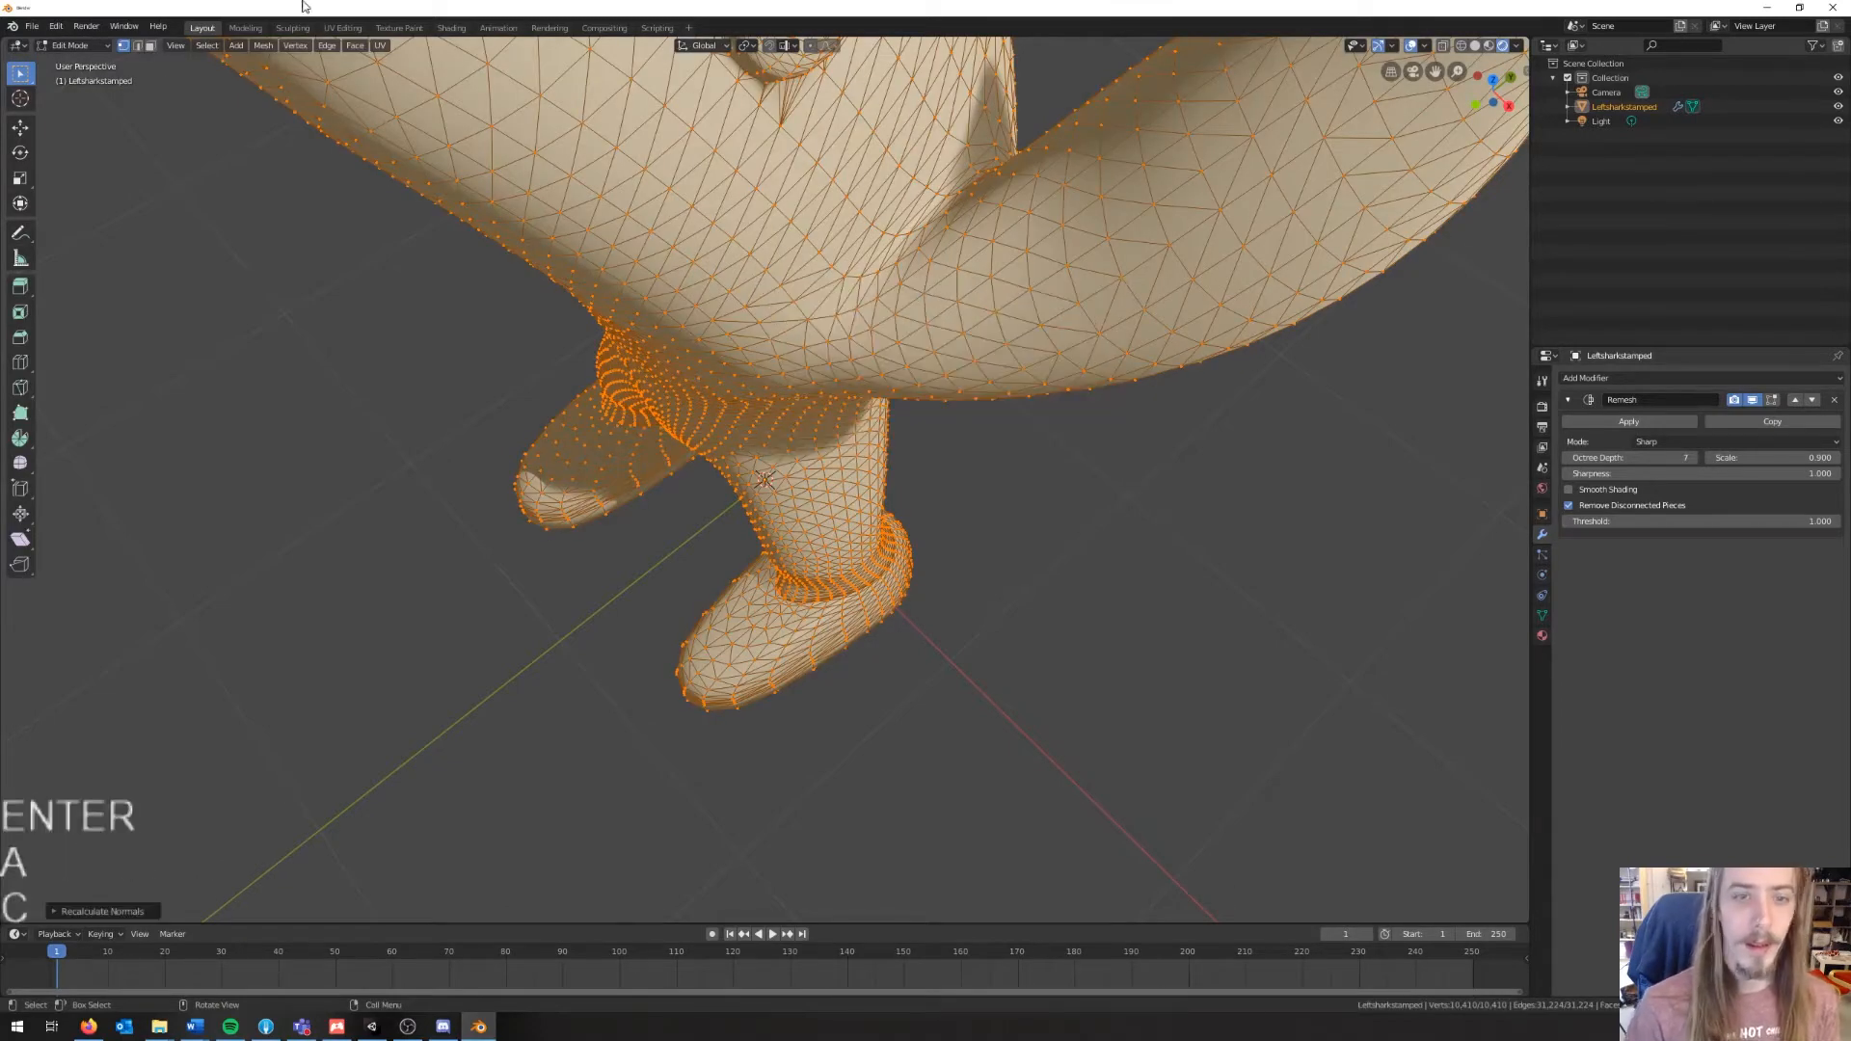
{"action": "scroll", "coordinate": [784, 411], "scroll_direction": "down", "scroll_amount": 5}
{"action": "key", "text": "Tab"}
{"action": "middle_click_drag", "start_coordinate": [785, 410], "coordinate": [836, 269]}
{"action": "scroll", "coordinate": [938, 294], "scroll_direction": "up", "scroll_amount": 4}
{"action": "scroll", "coordinate": [872, 289], "scroll_direction": "down", "scroll_amount": 5}
{"action": "left_click", "coordinate": [31, 26]}
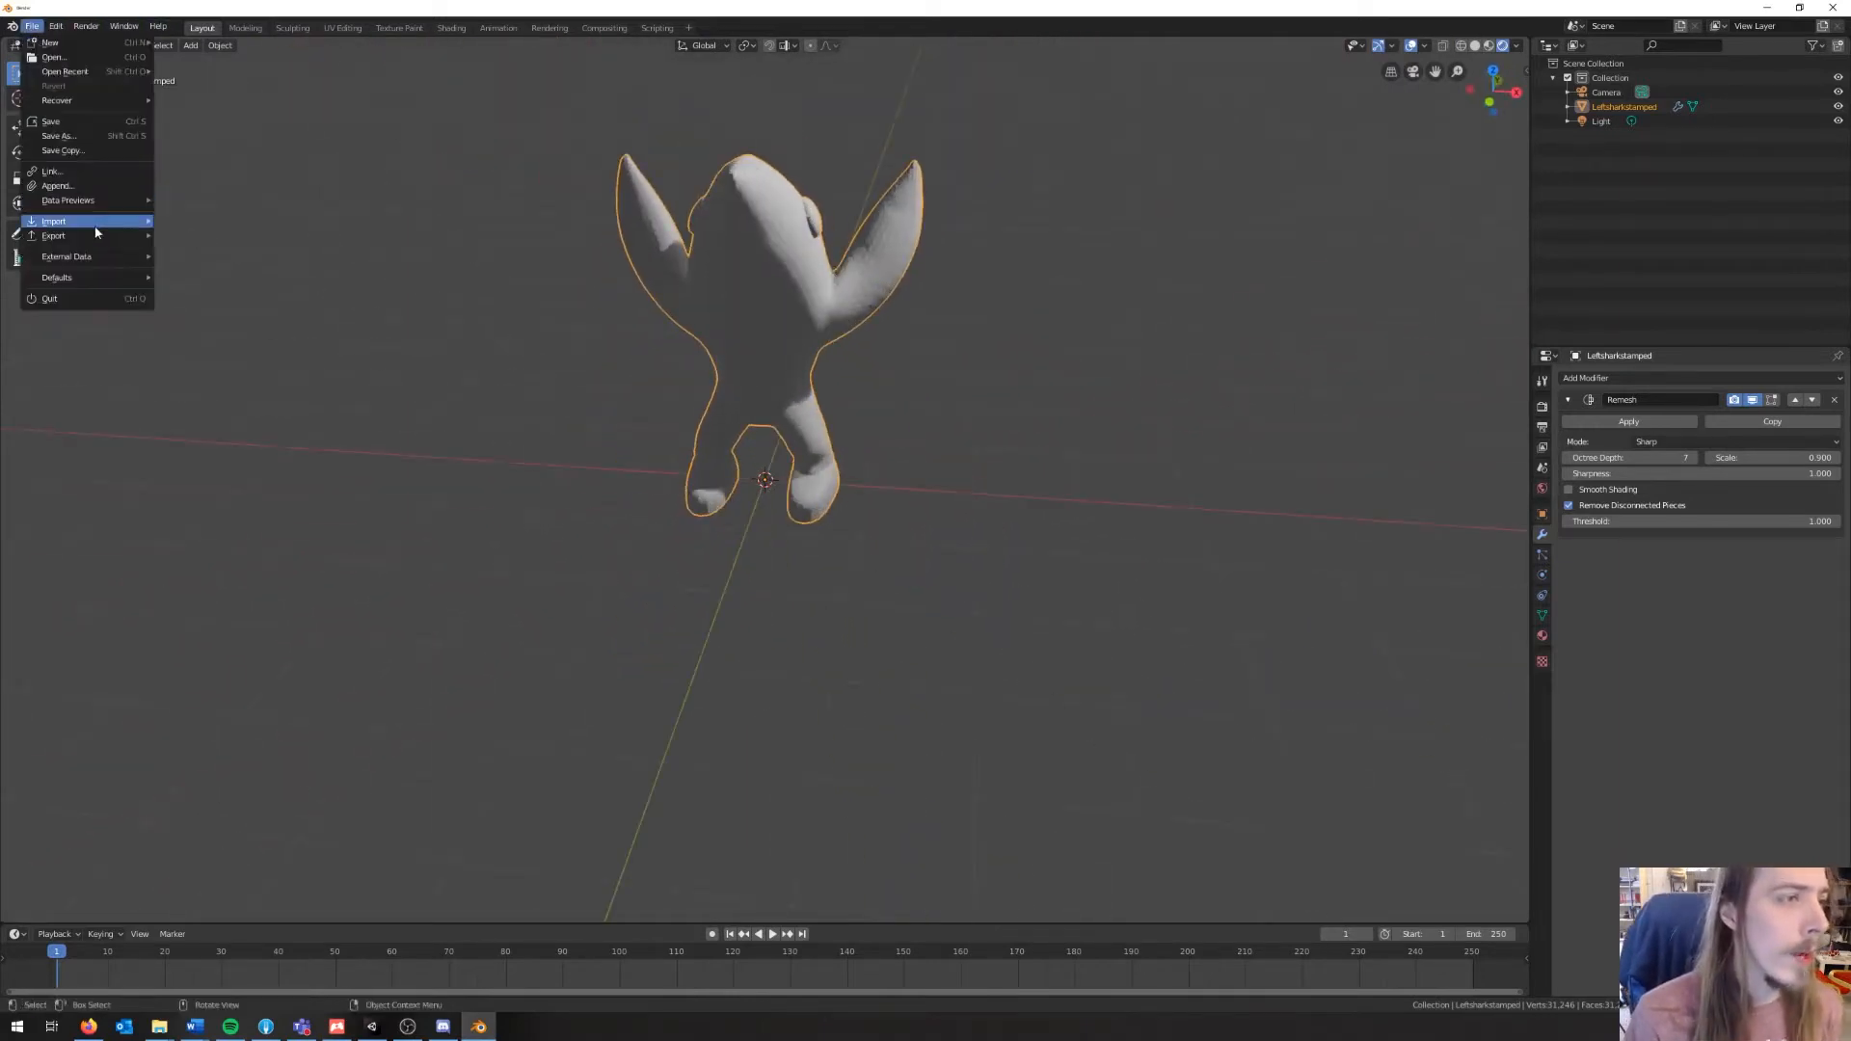
{"action": "mouse_move", "coordinate": [100, 233]}
{"action": "middle_click_drag", "start_coordinate": [424, 269], "coordinate": [677, 333]}
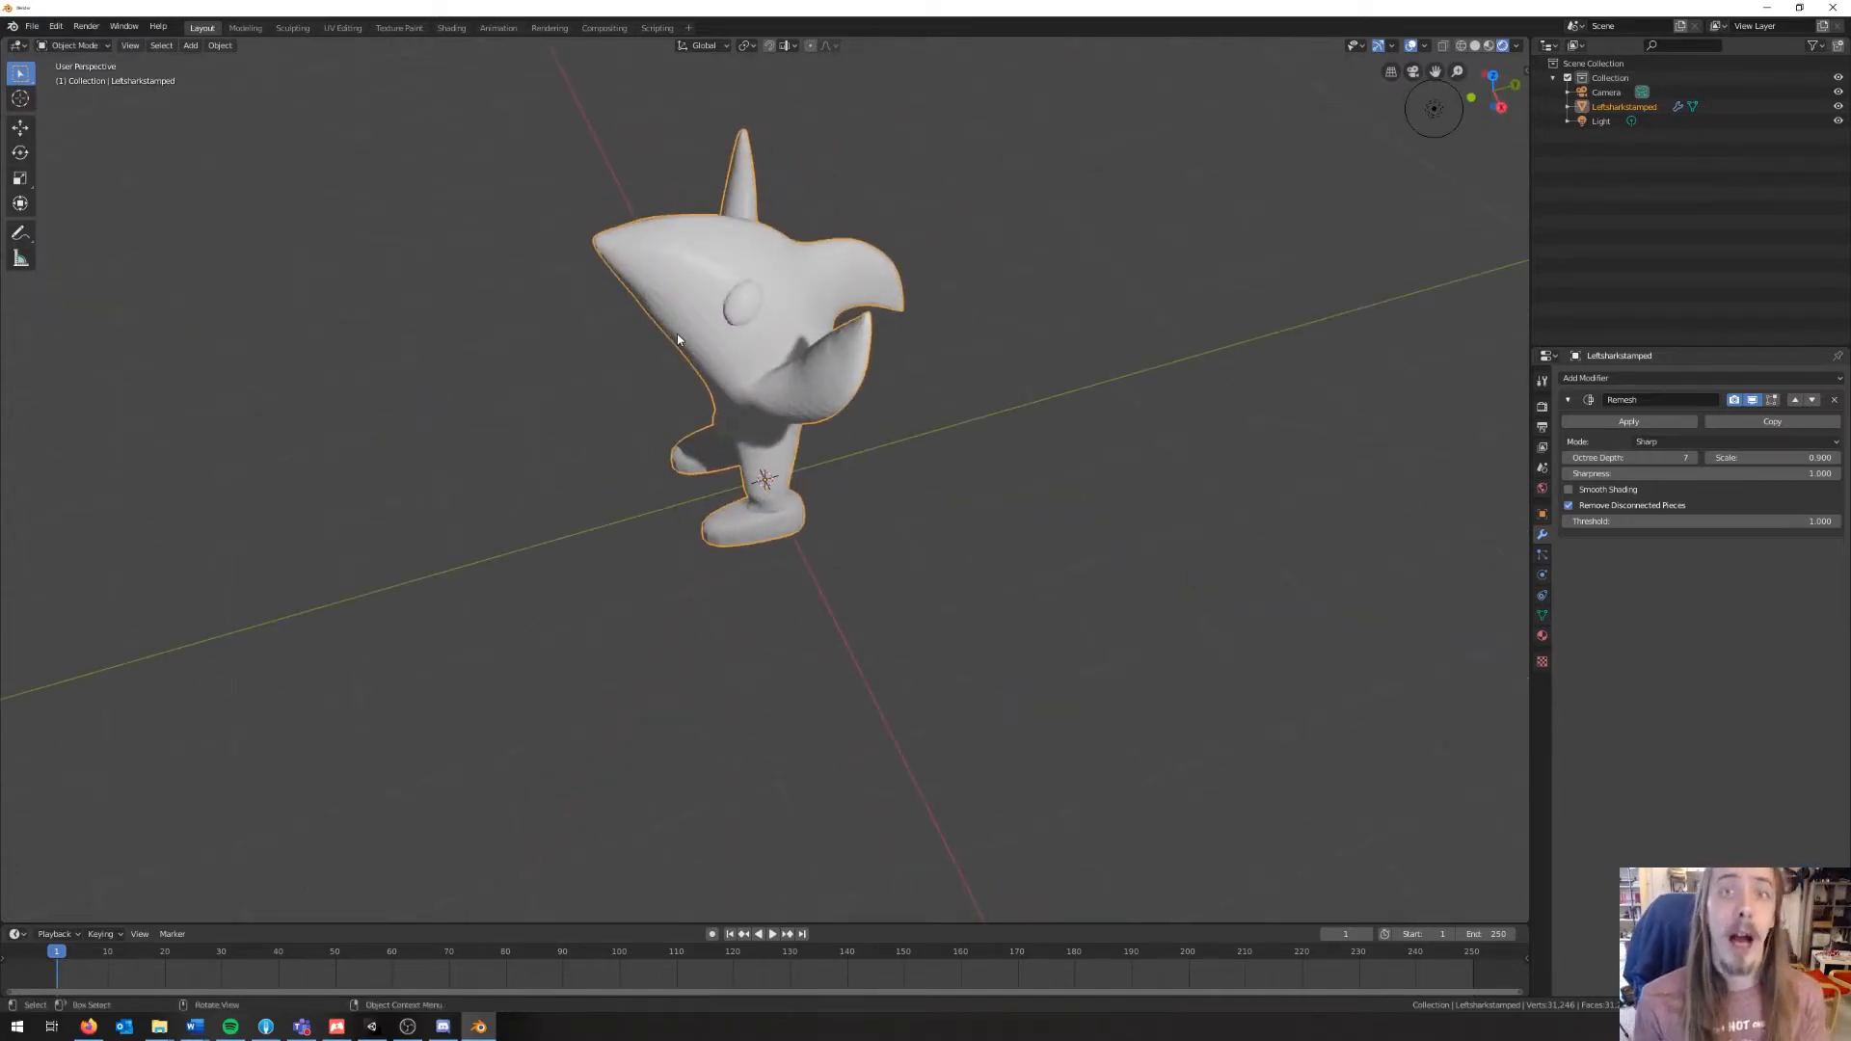
Step: Start a Wavefront (.obj) export of the shark and set its destination to the Left_Shark folder inside Projects\3DModels\OTher
{"action": "left_click", "coordinate": [35, 28]}
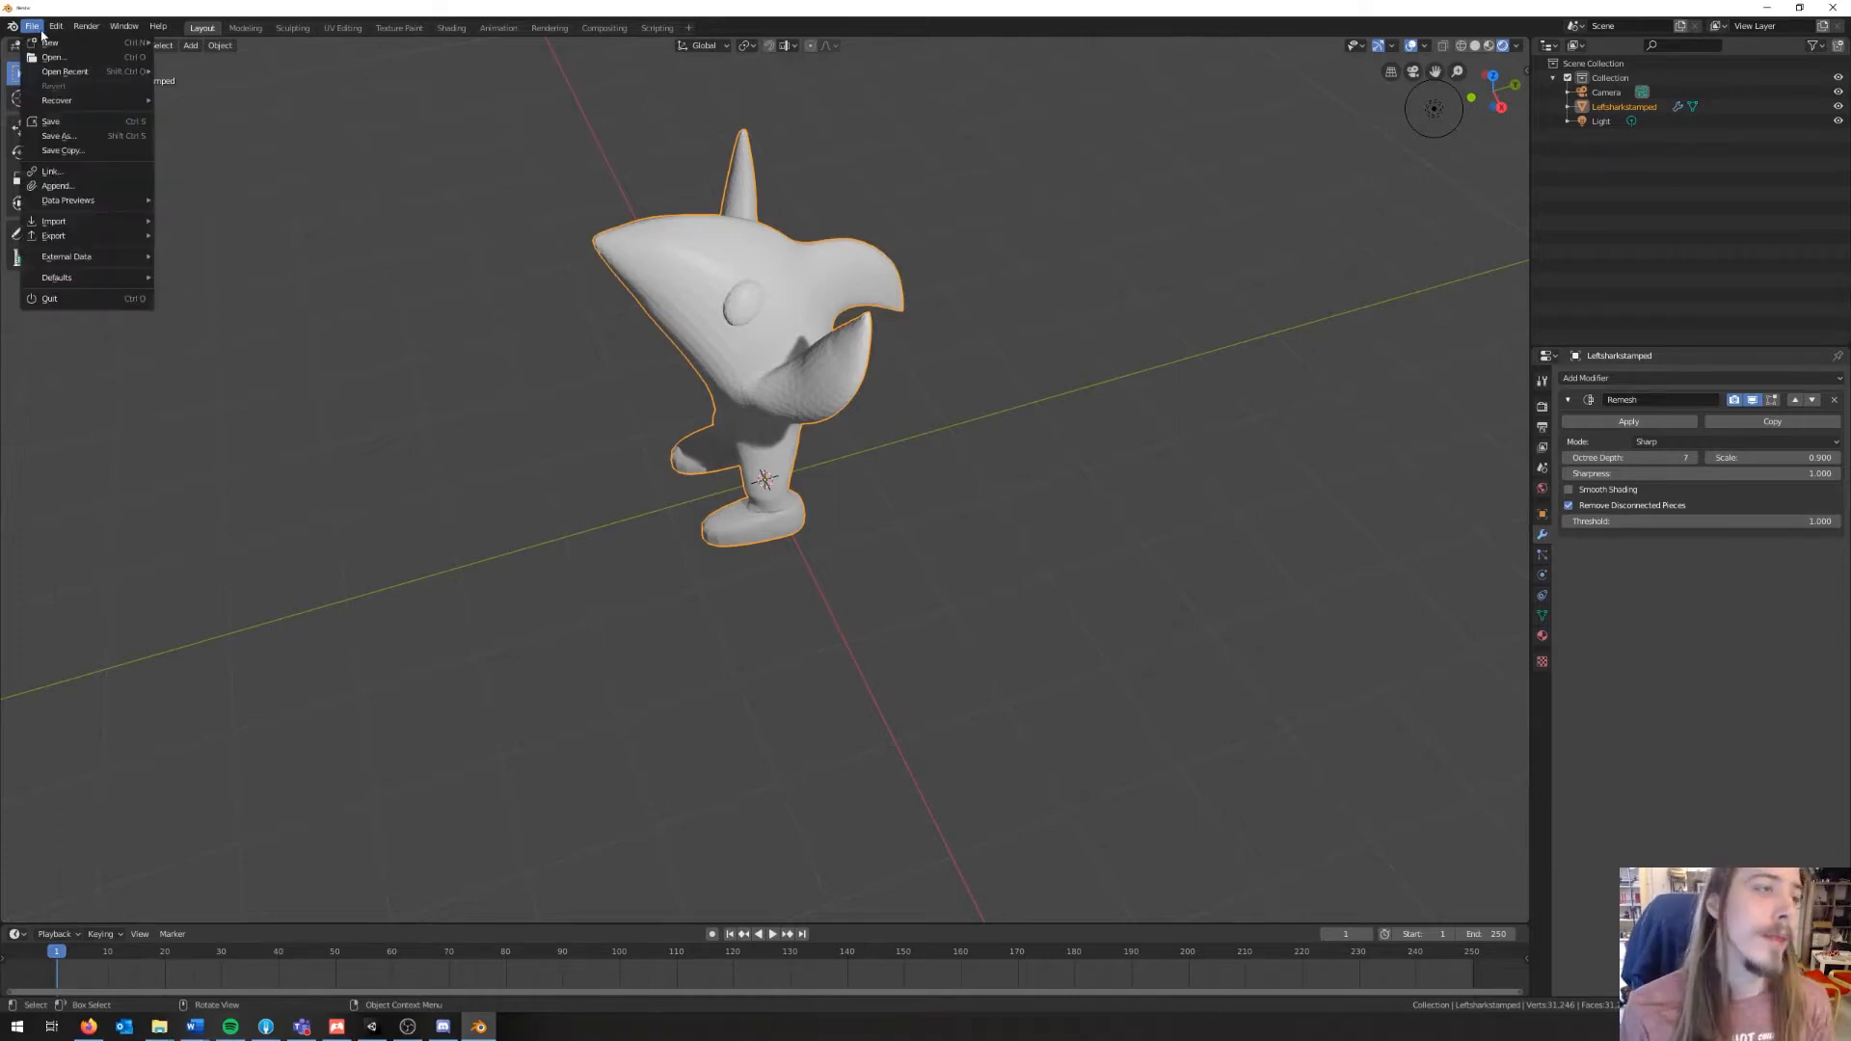
{"action": "mouse_move", "coordinate": [51, 228]}
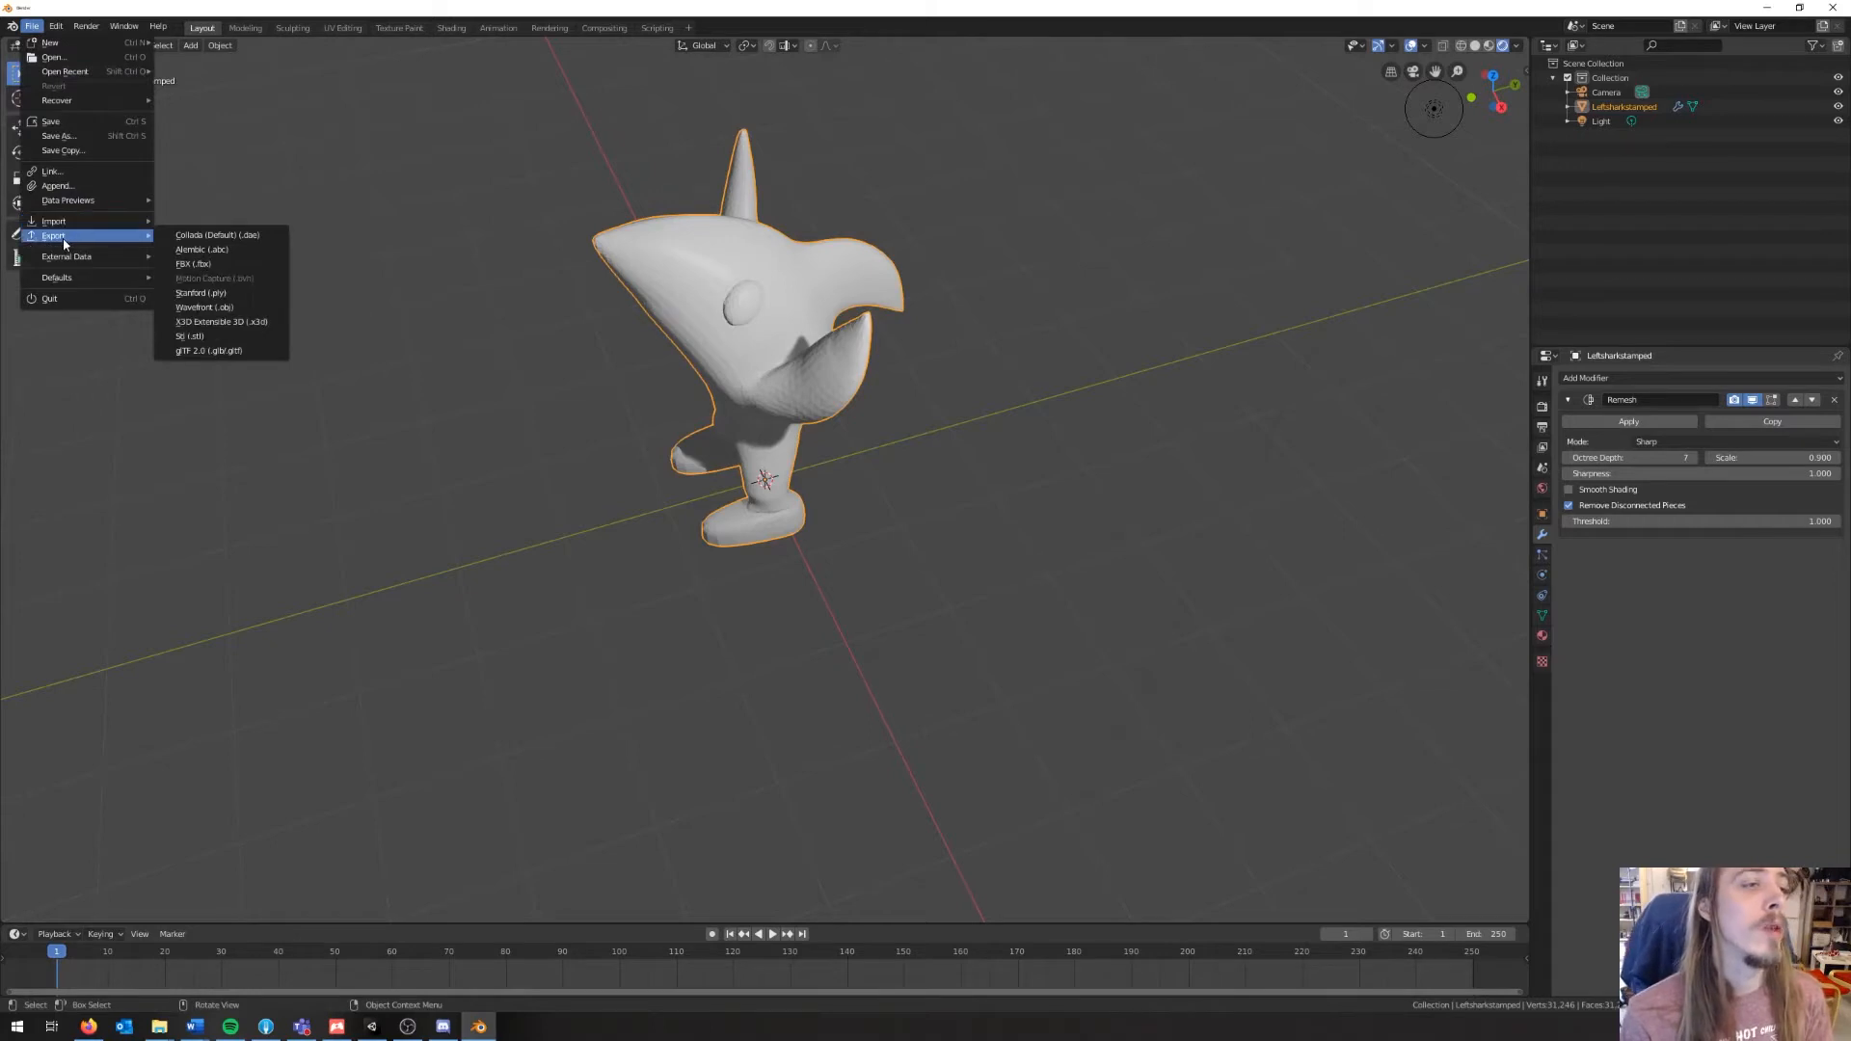
{"action": "left_click", "coordinate": [245, 308]}
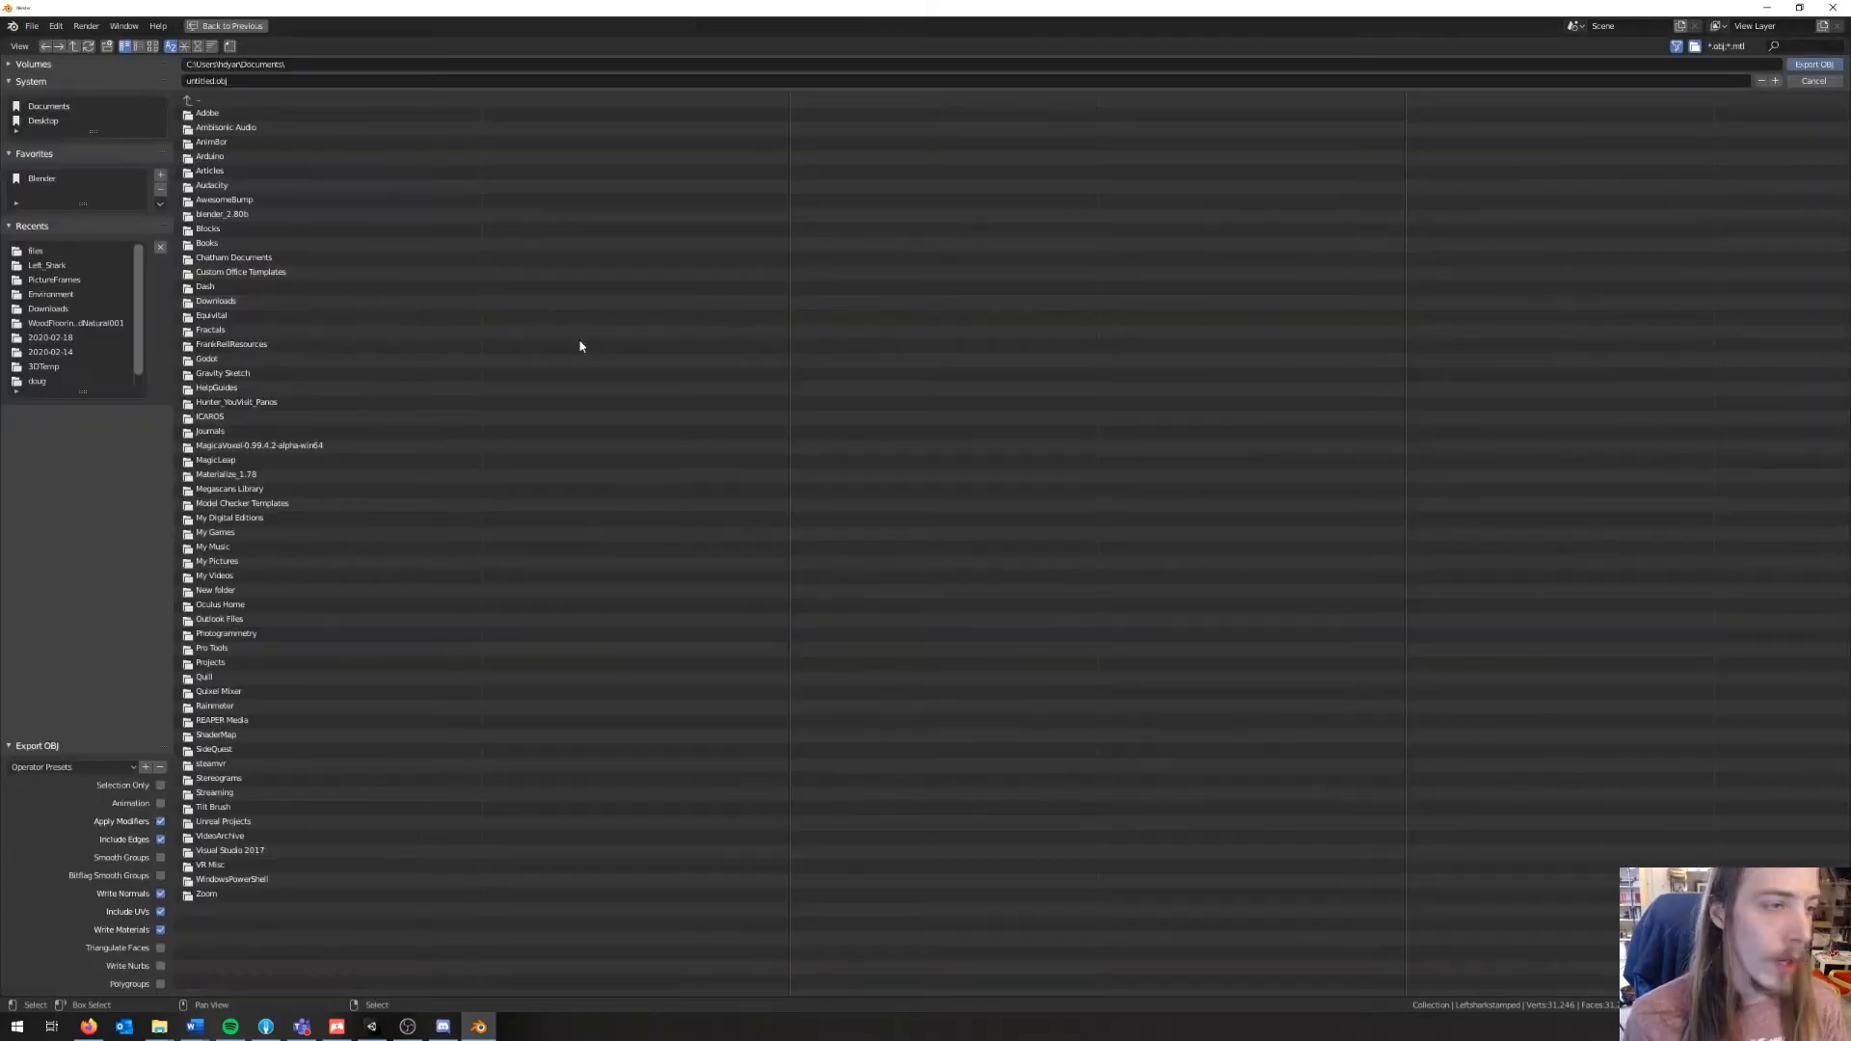
{"action": "left_click", "coordinate": [434, 64]}
{"action": "type", "text": "C:\\Users\\hdyan\\Documents\\Projects\\3DModels\\OTher\\Left_Shark\\files\\"}
{"action": "key", "text": "Return"}
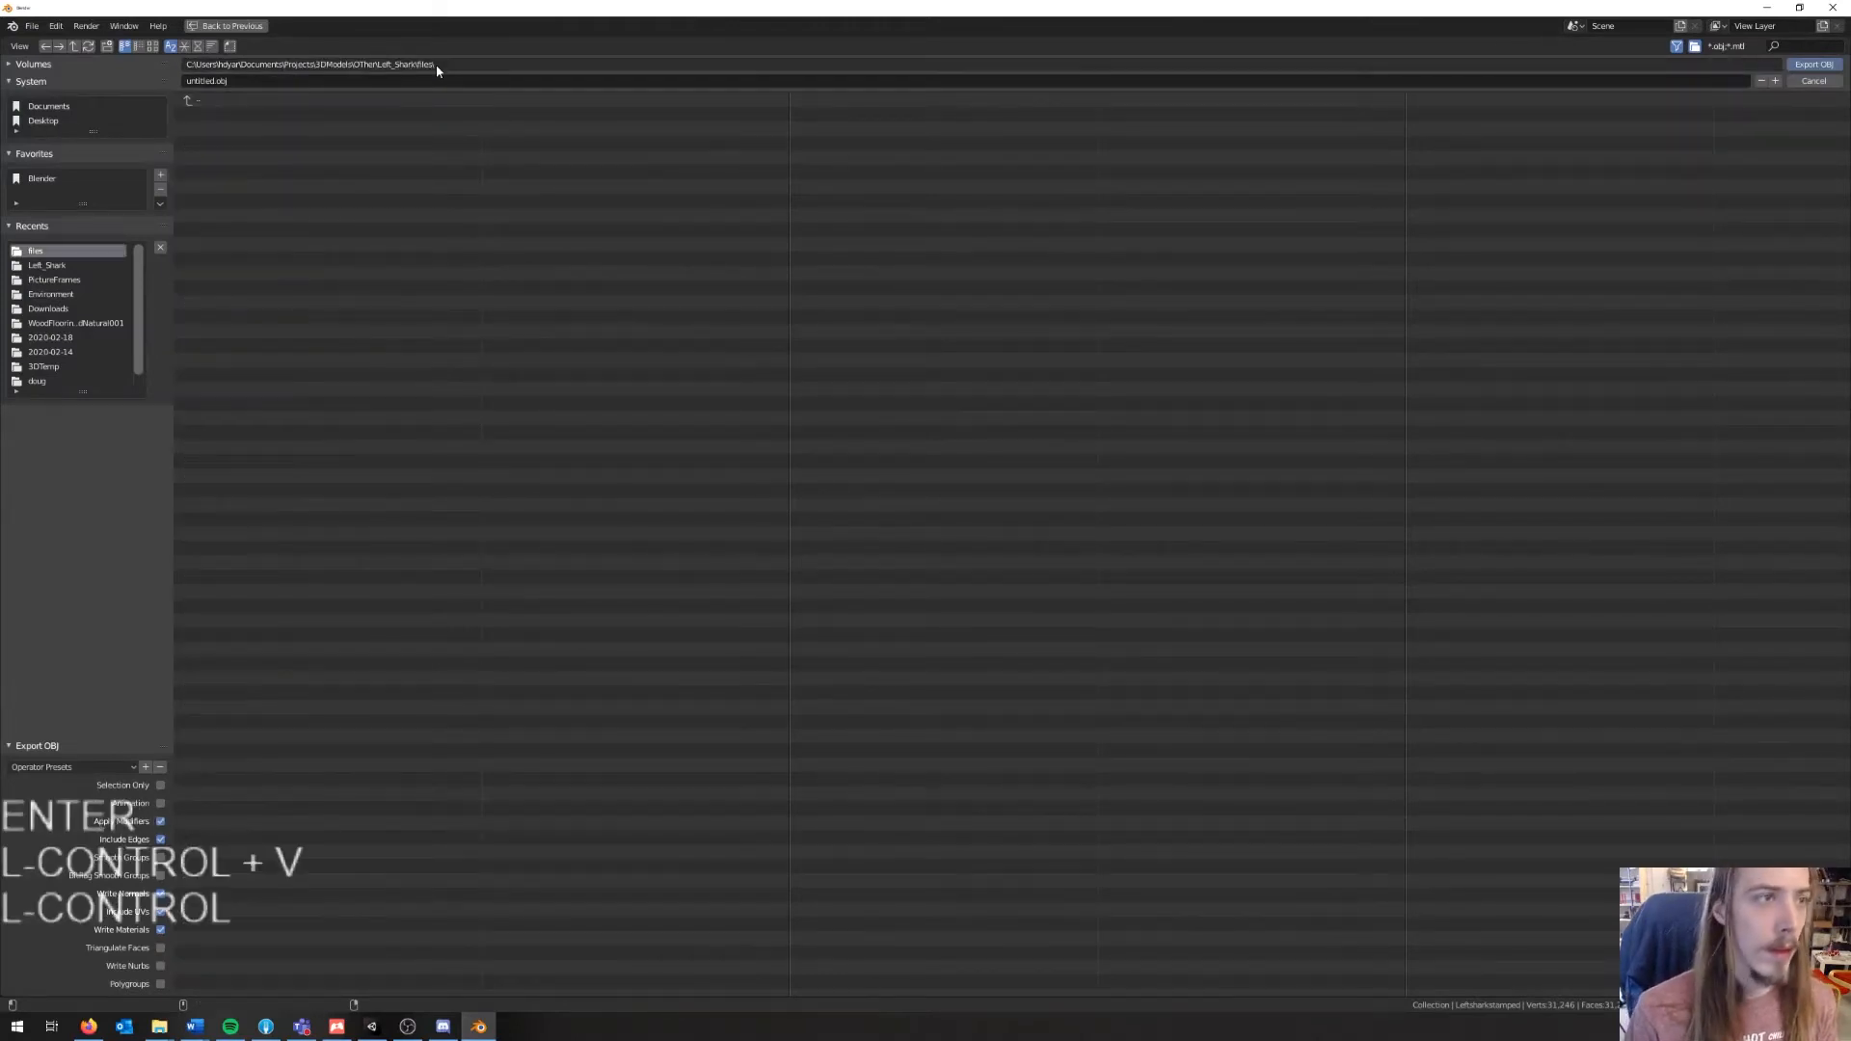
{"action": "left_click", "coordinate": [301, 82]}
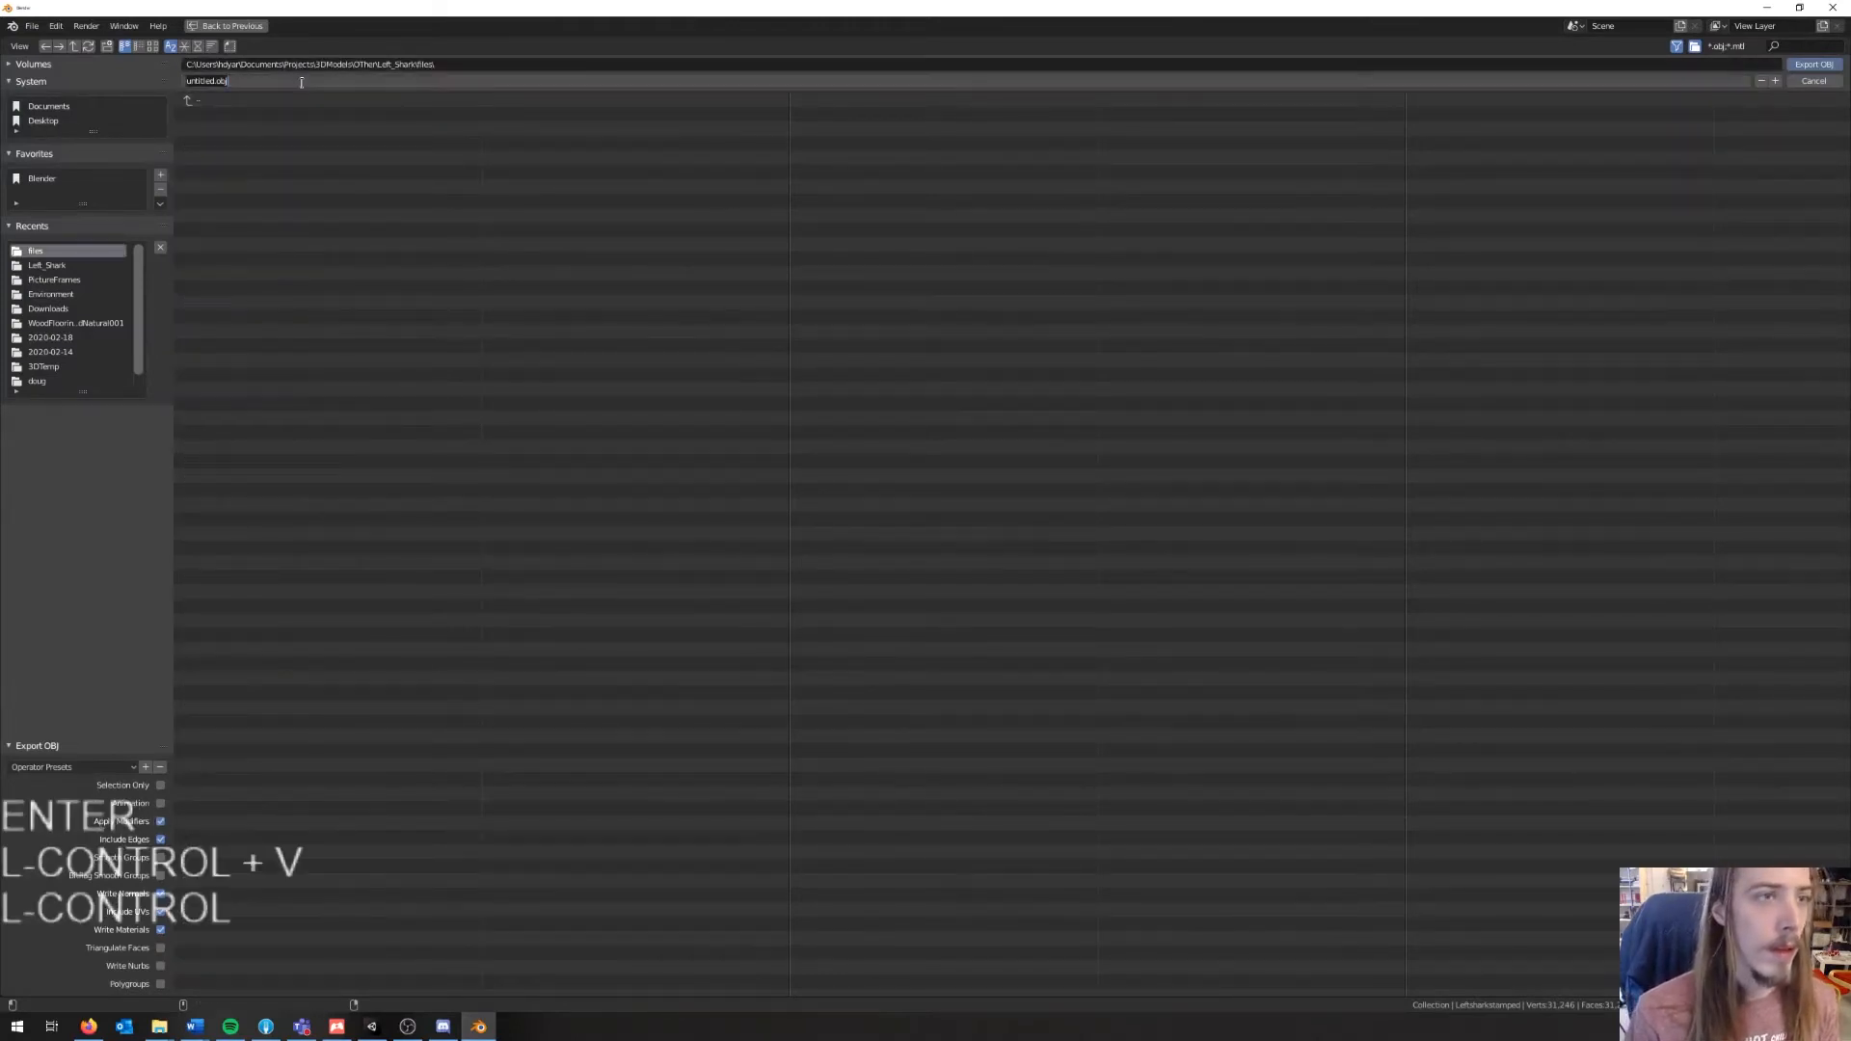
{"action": "left_click", "coordinate": [471, 63]}
{"action": "key", "text": "Right"}
{"action": "key", "text": "ctrl+BackSpace"}
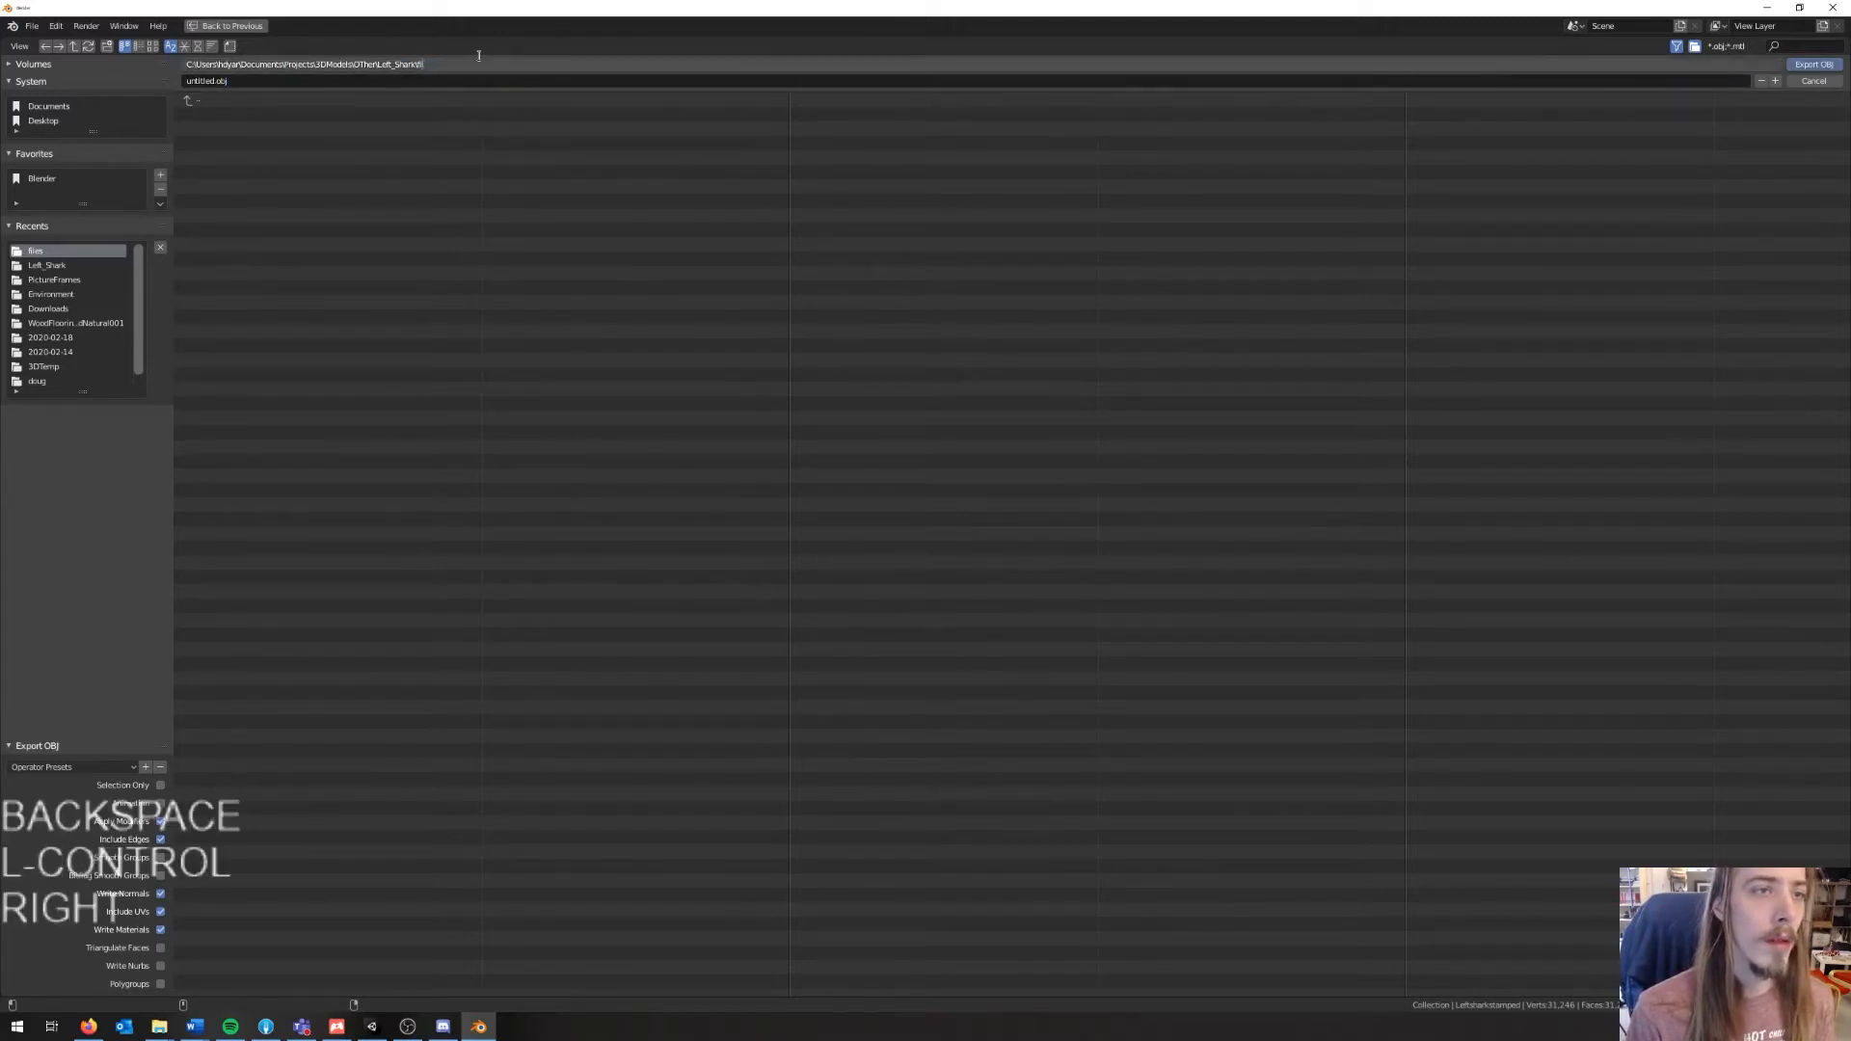
{"action": "key", "text": "Return"}
Step: Name the export file leftShark_smoothButt.obj, copy the destination folder path and export the OBJ
{"action": "left_click", "coordinate": [396, 79]}
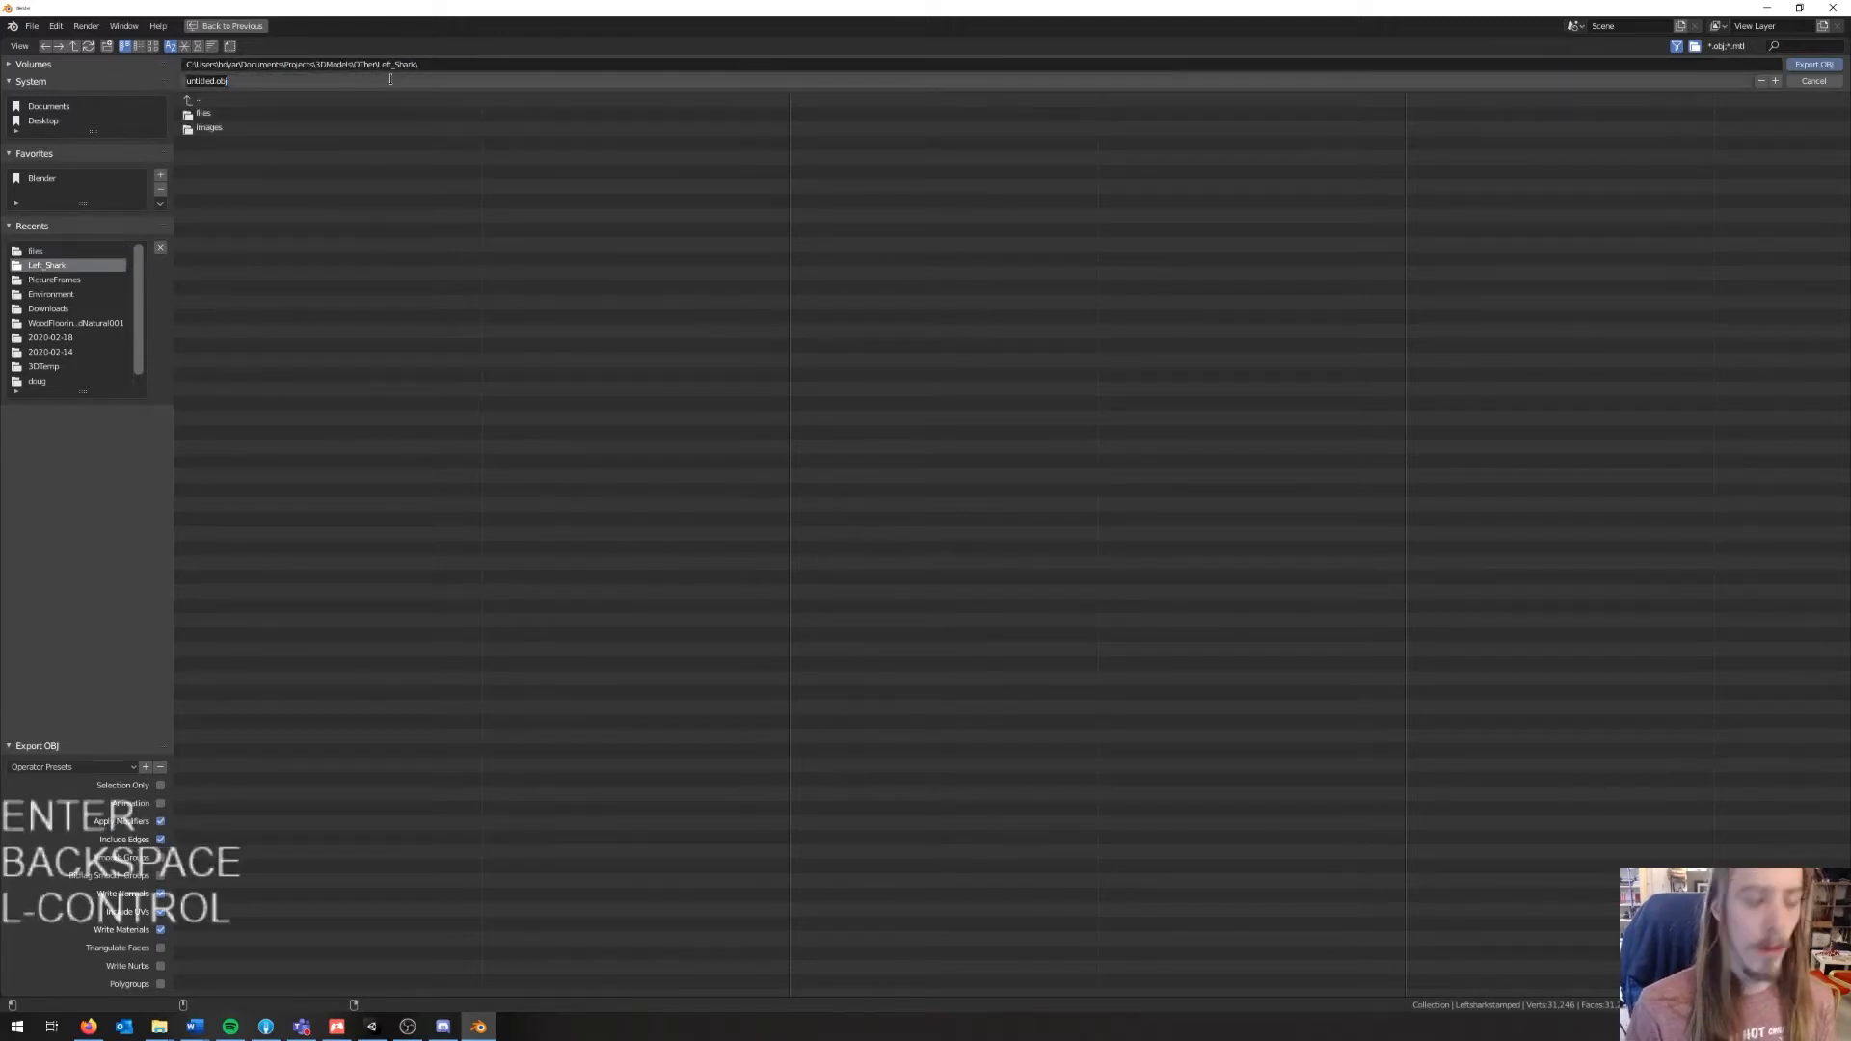
{"action": "type", "text": "leftShar"}
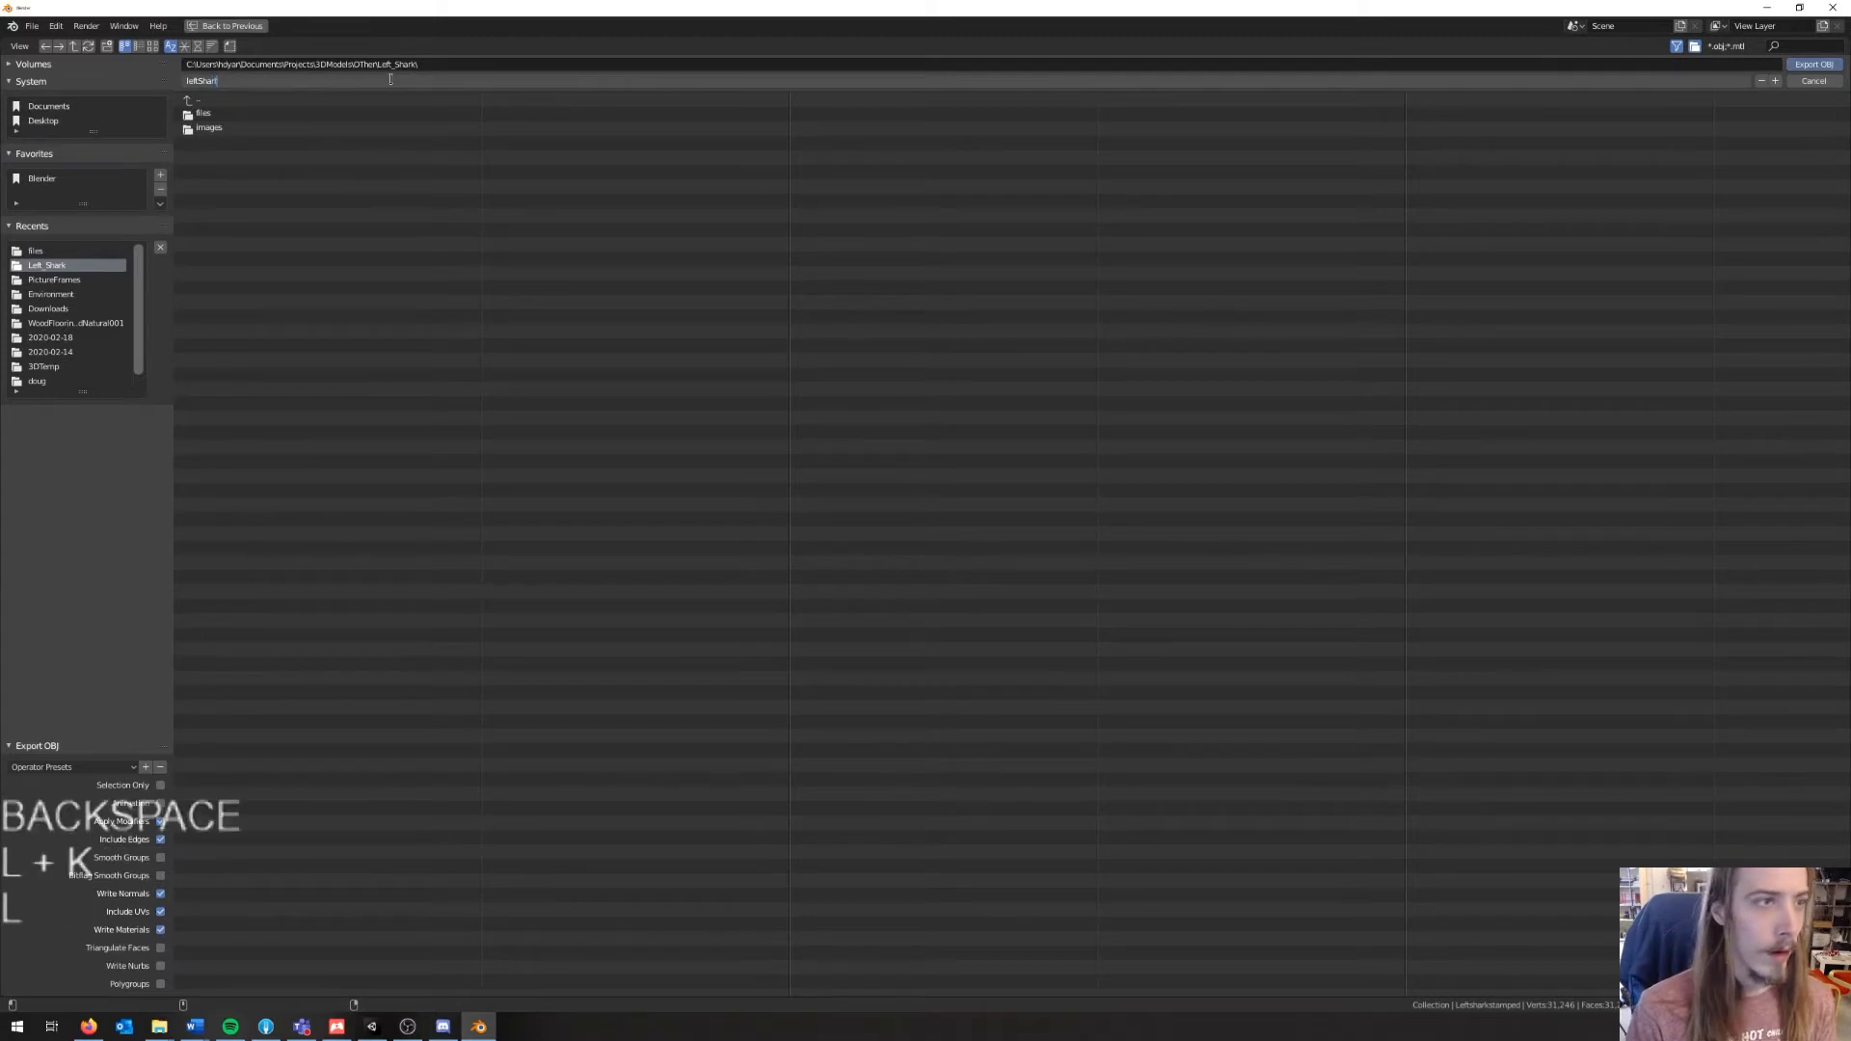
{"action": "type", "text": "k_smoothButt"}
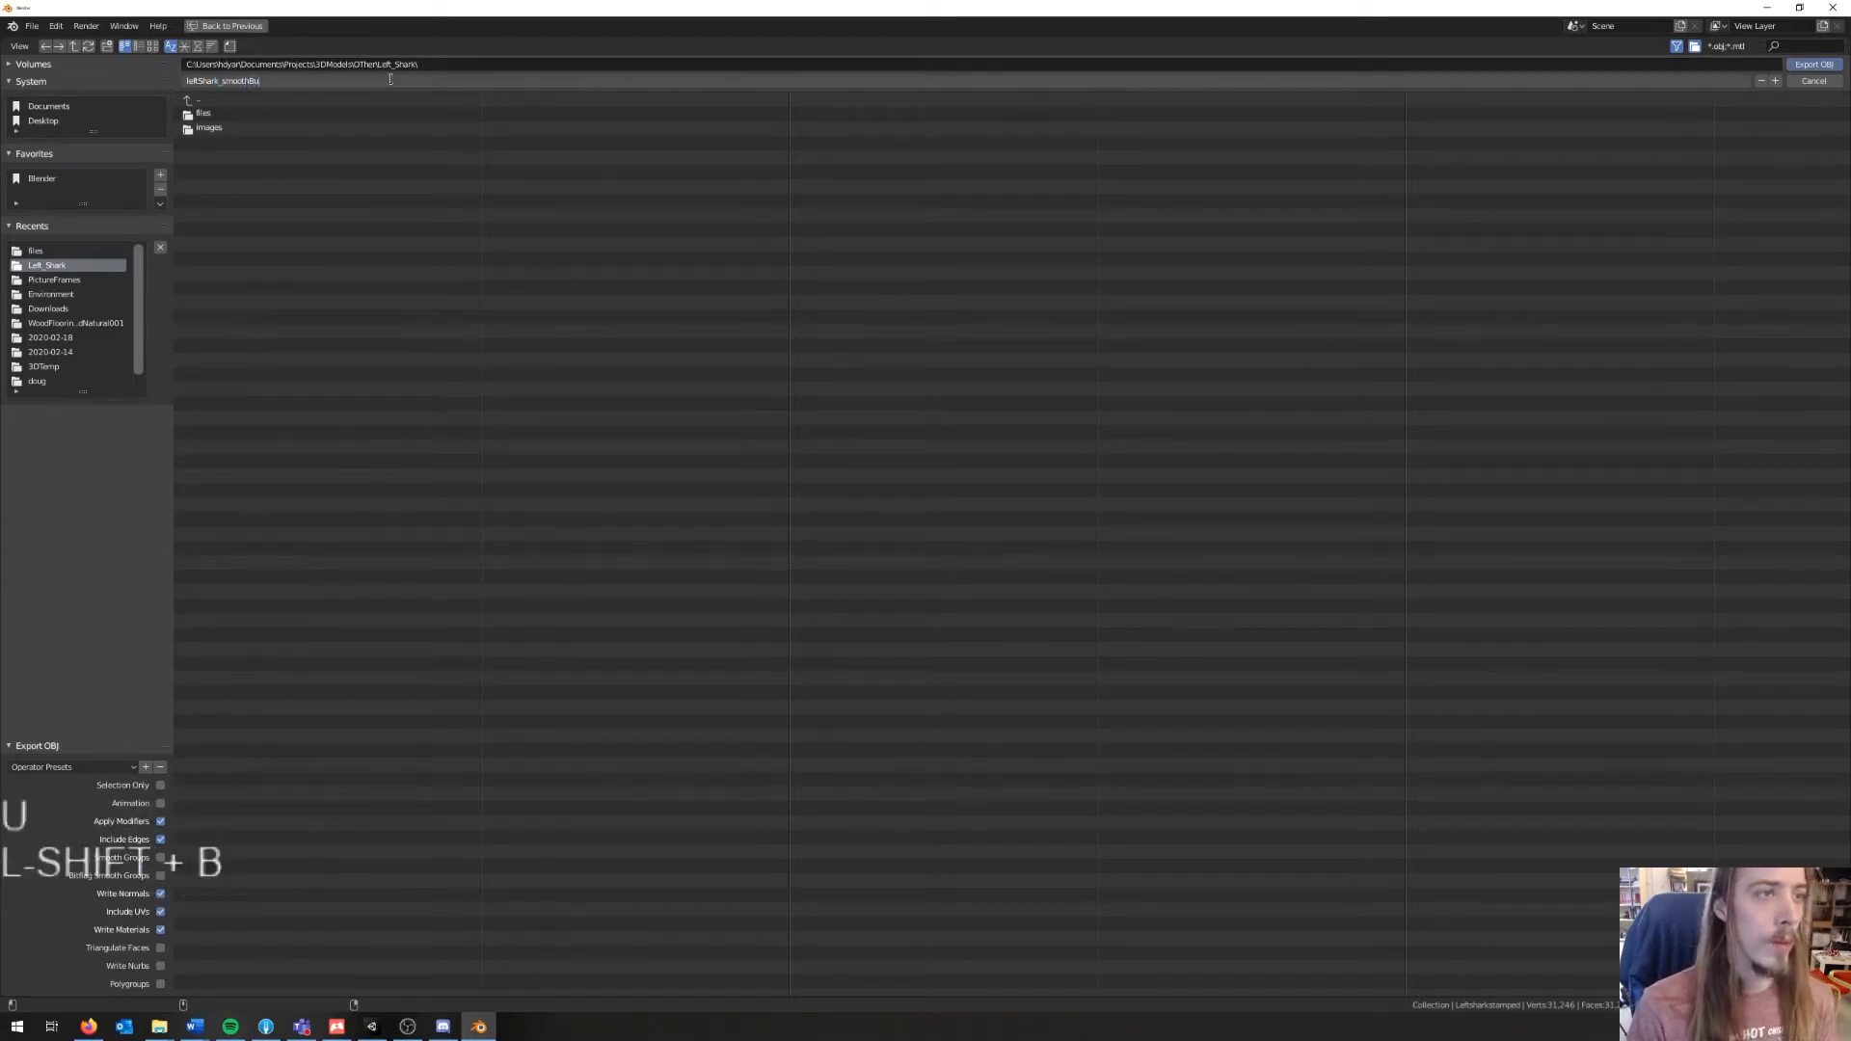
{"action": "left_click", "coordinate": [511, 55]}
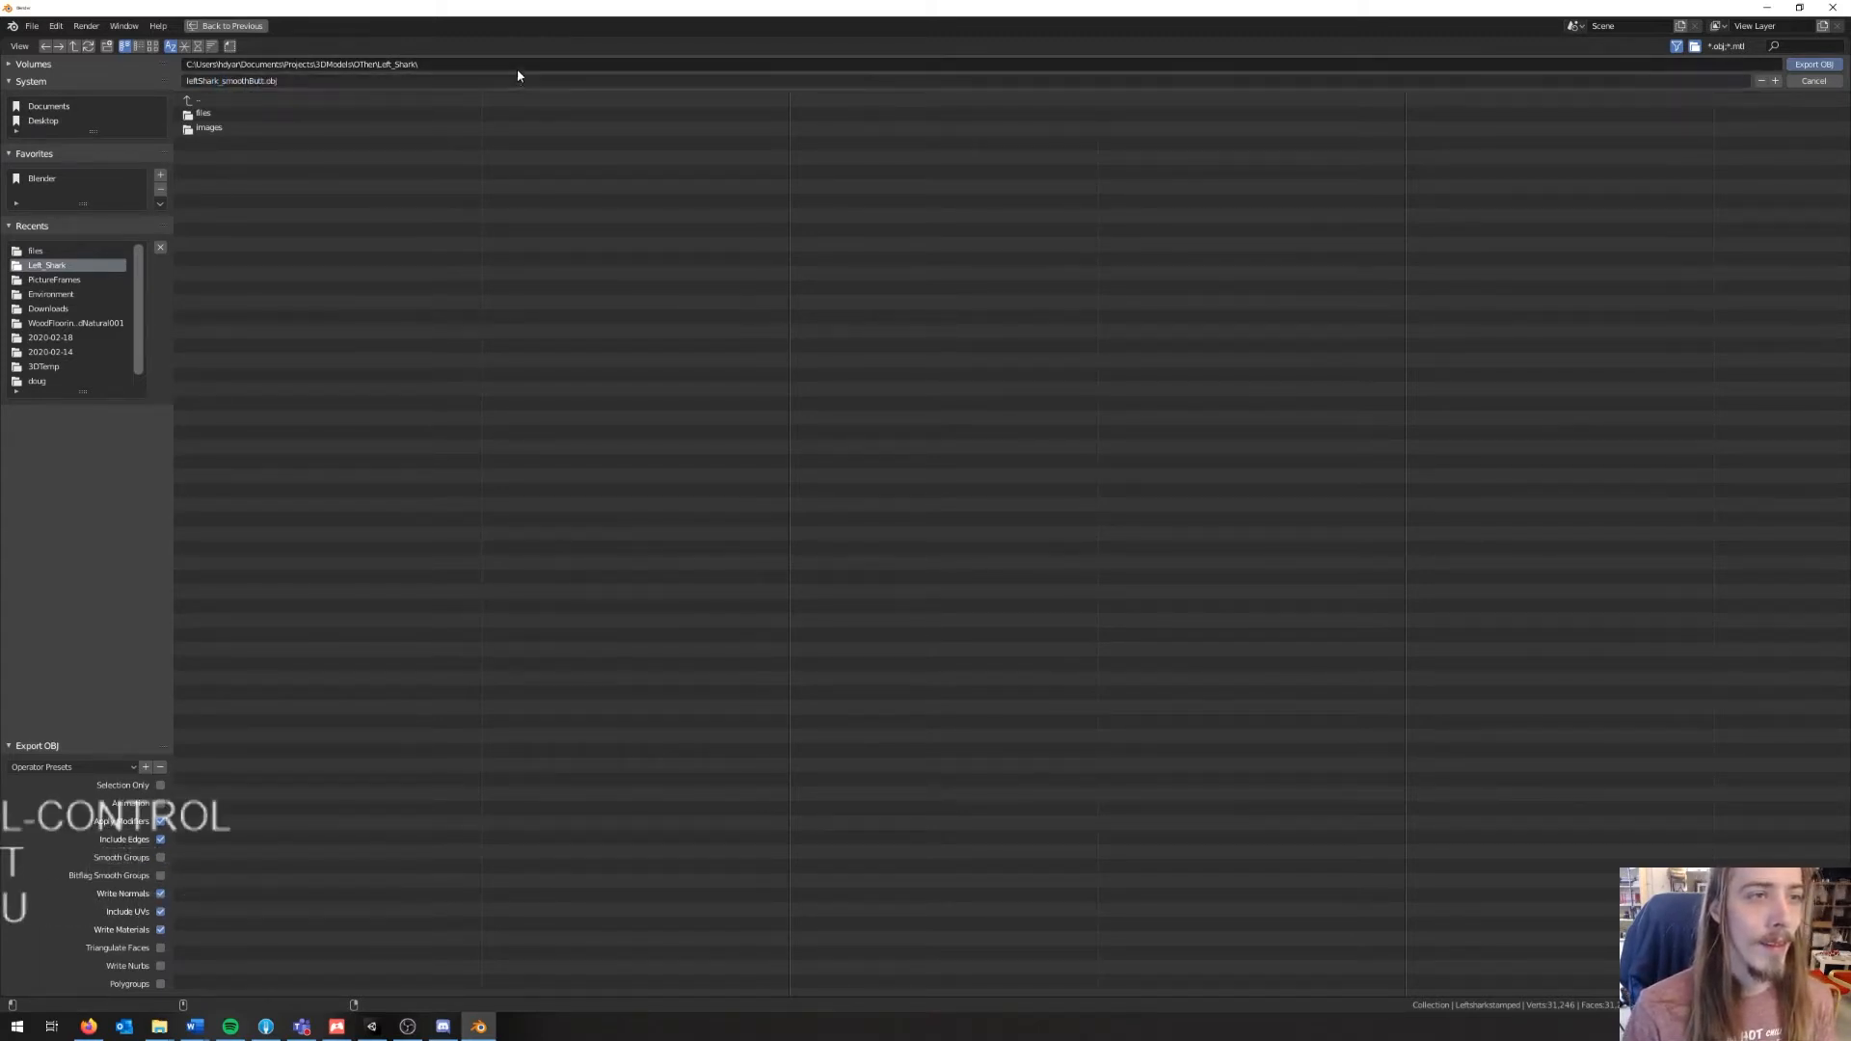
{"action": "key", "text": "ctrl+c"}
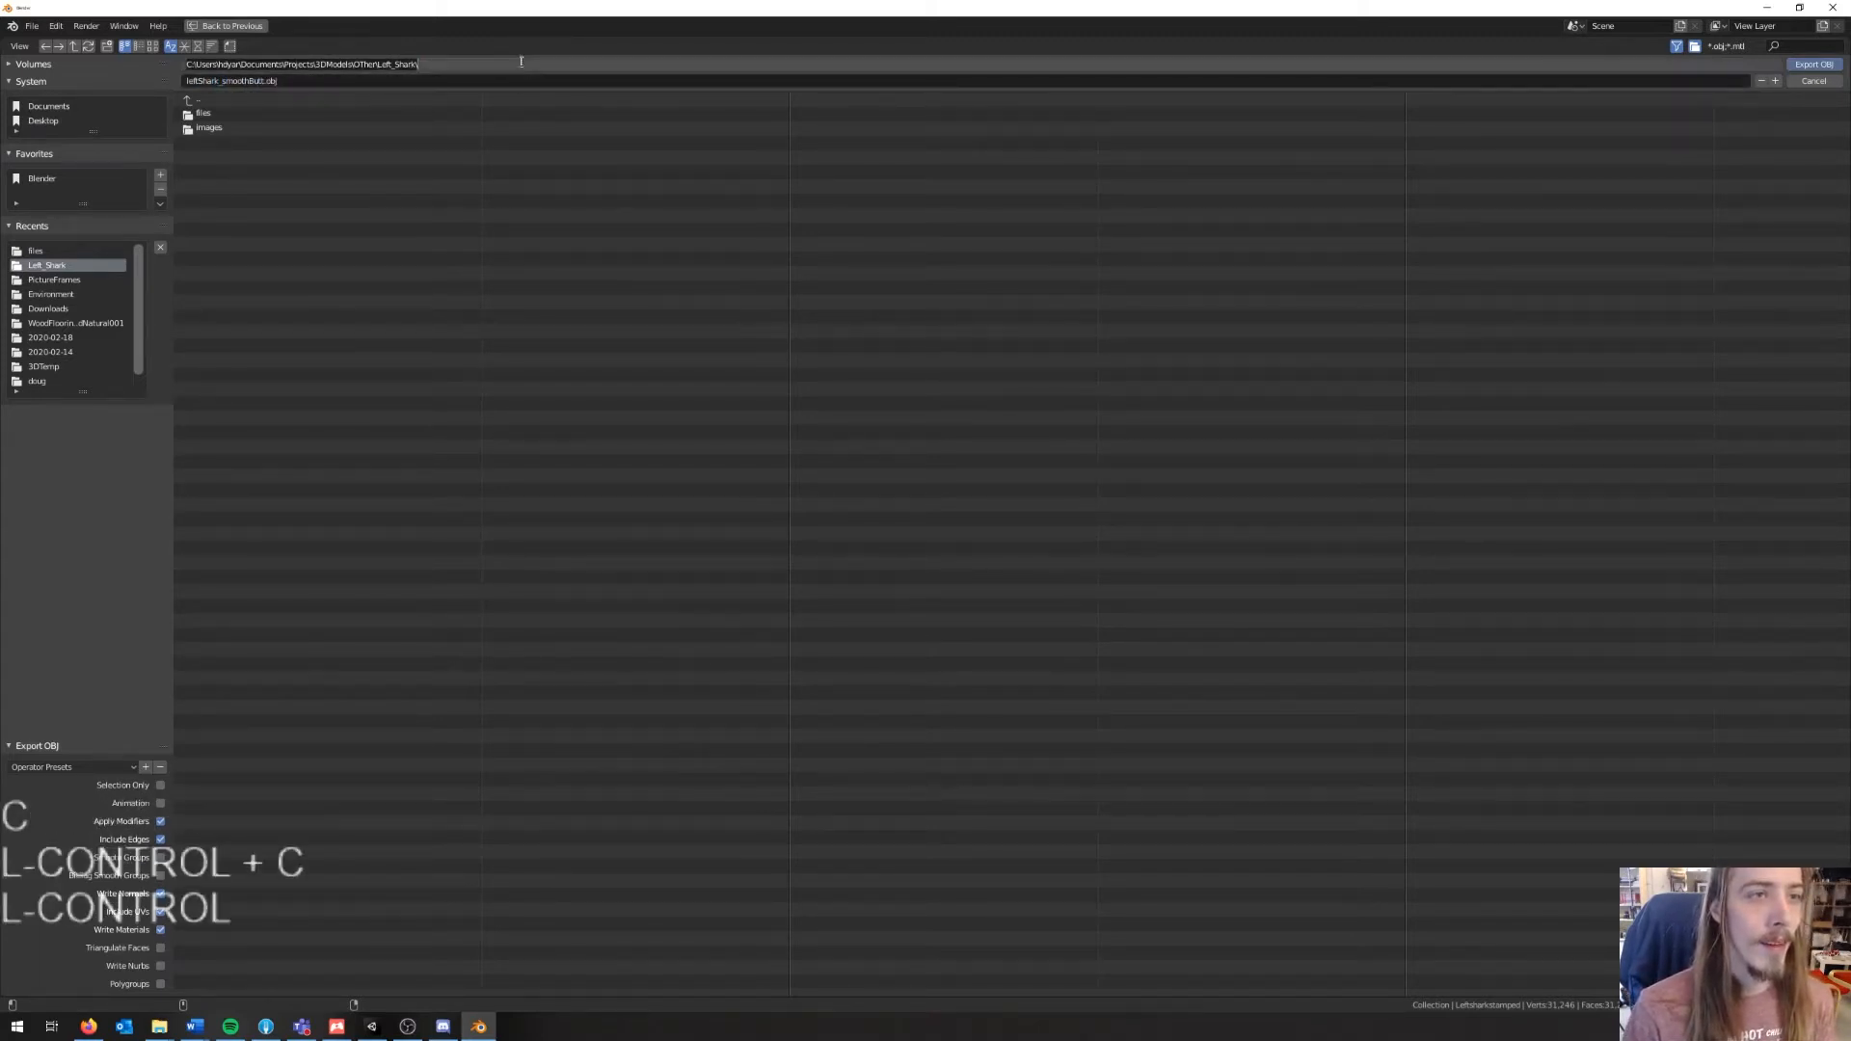
{"action": "left_click", "coordinate": [1799, 65]}
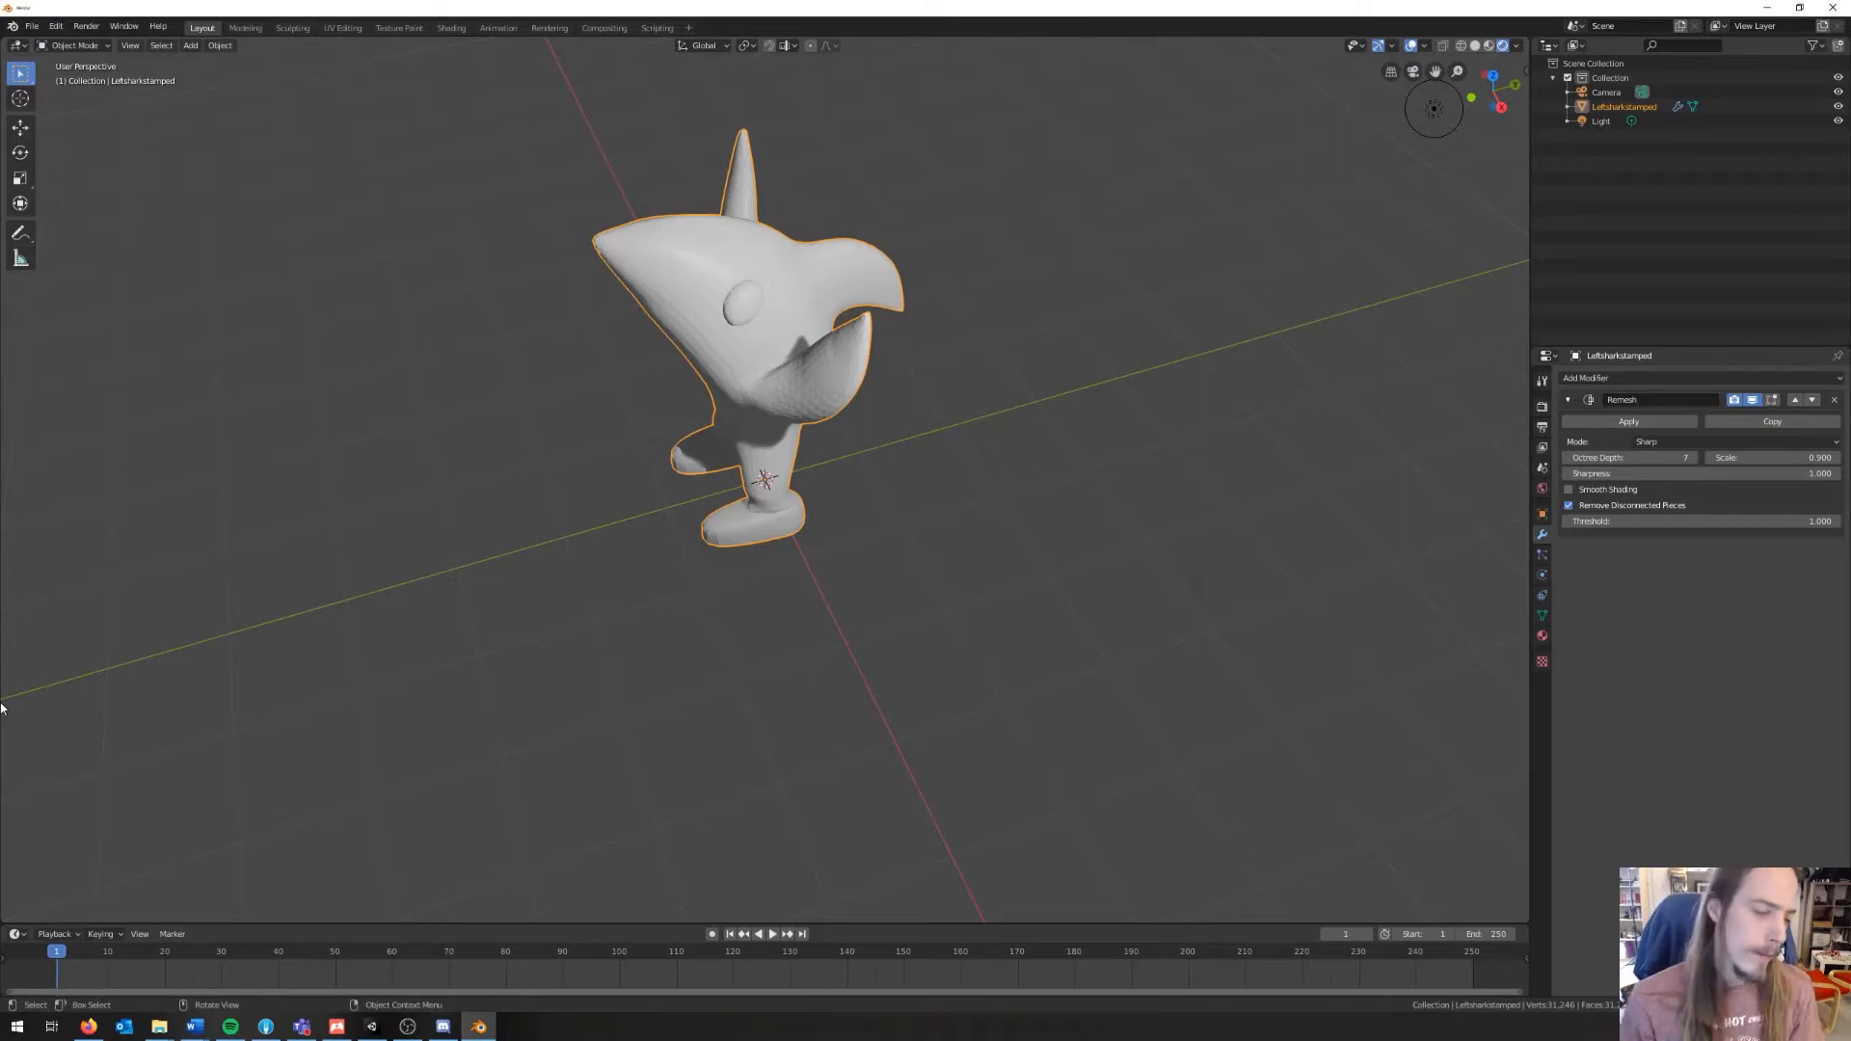
Step: Switch to Mixamo in Firefox, close the Thingiverse page and open the character library
{"action": "mouse_move", "coordinate": [87, 1026]}
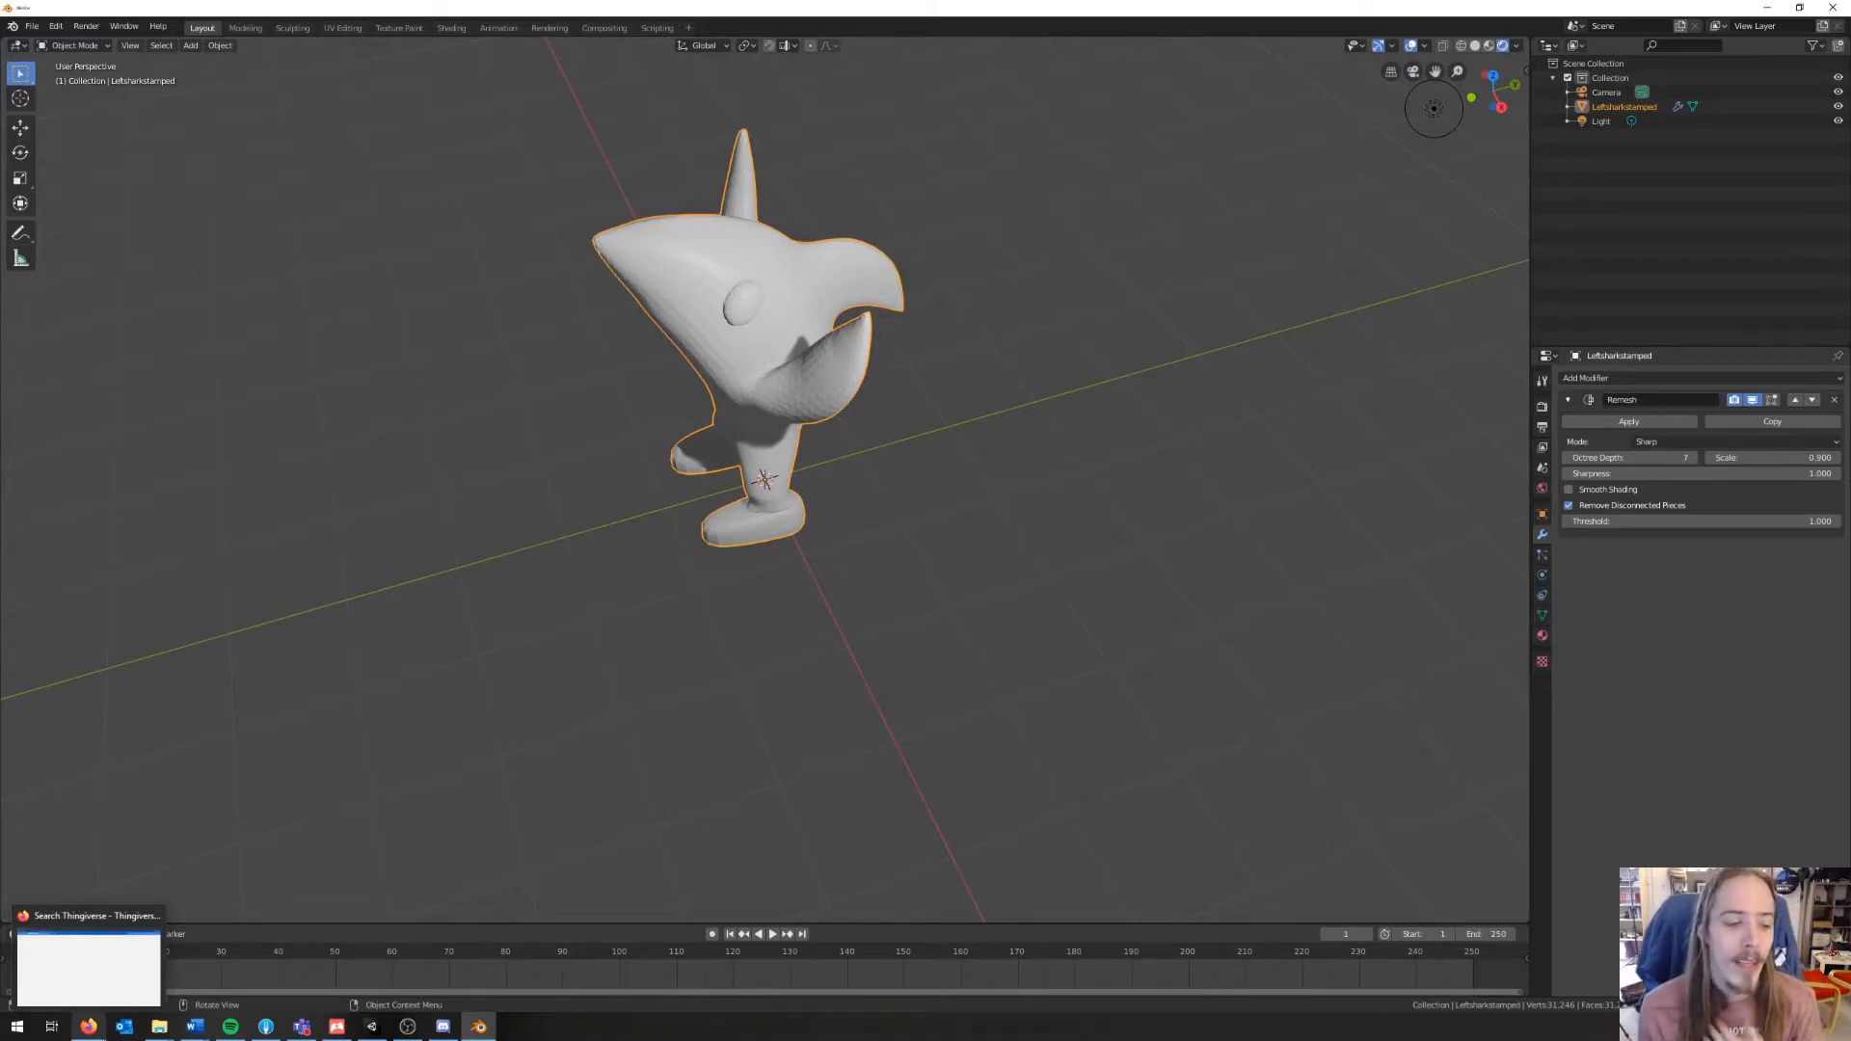
{"action": "left_click", "coordinate": [154, 920]}
{"action": "left_click", "coordinate": [175, 13]}
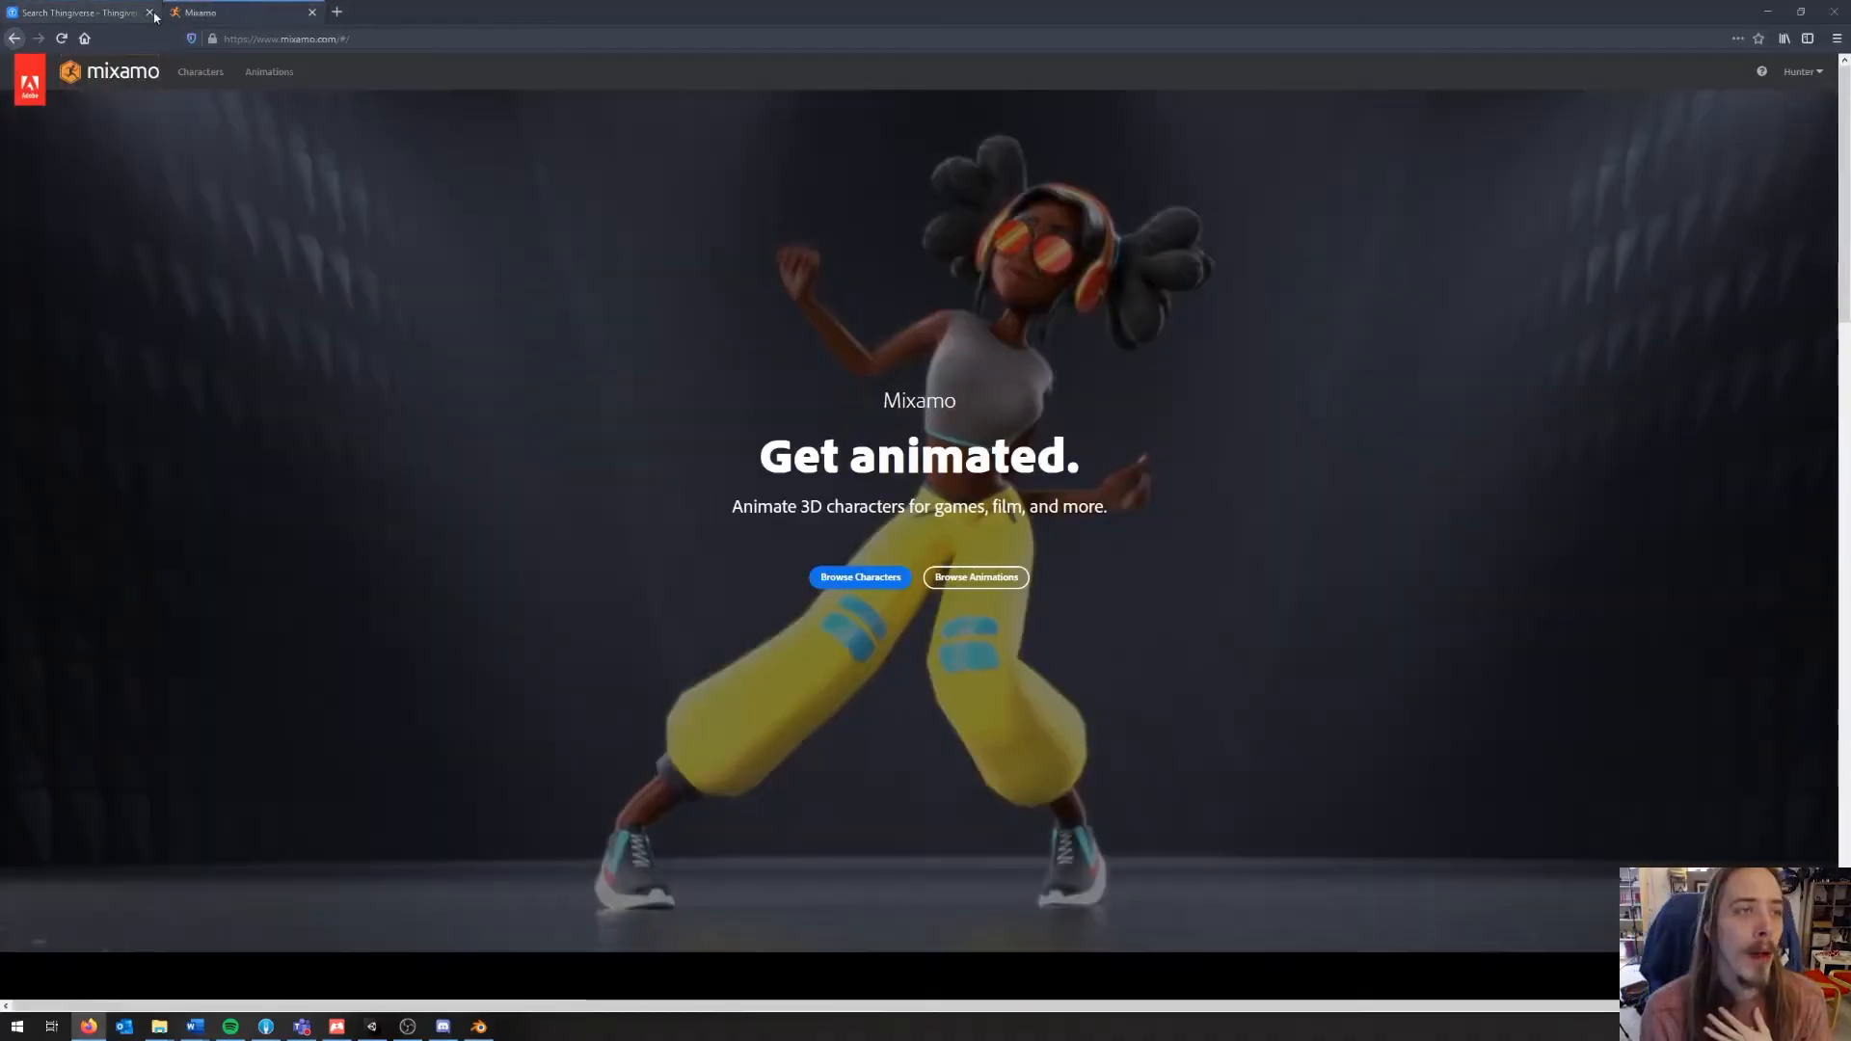
{"action": "left_click", "coordinate": [149, 13]}
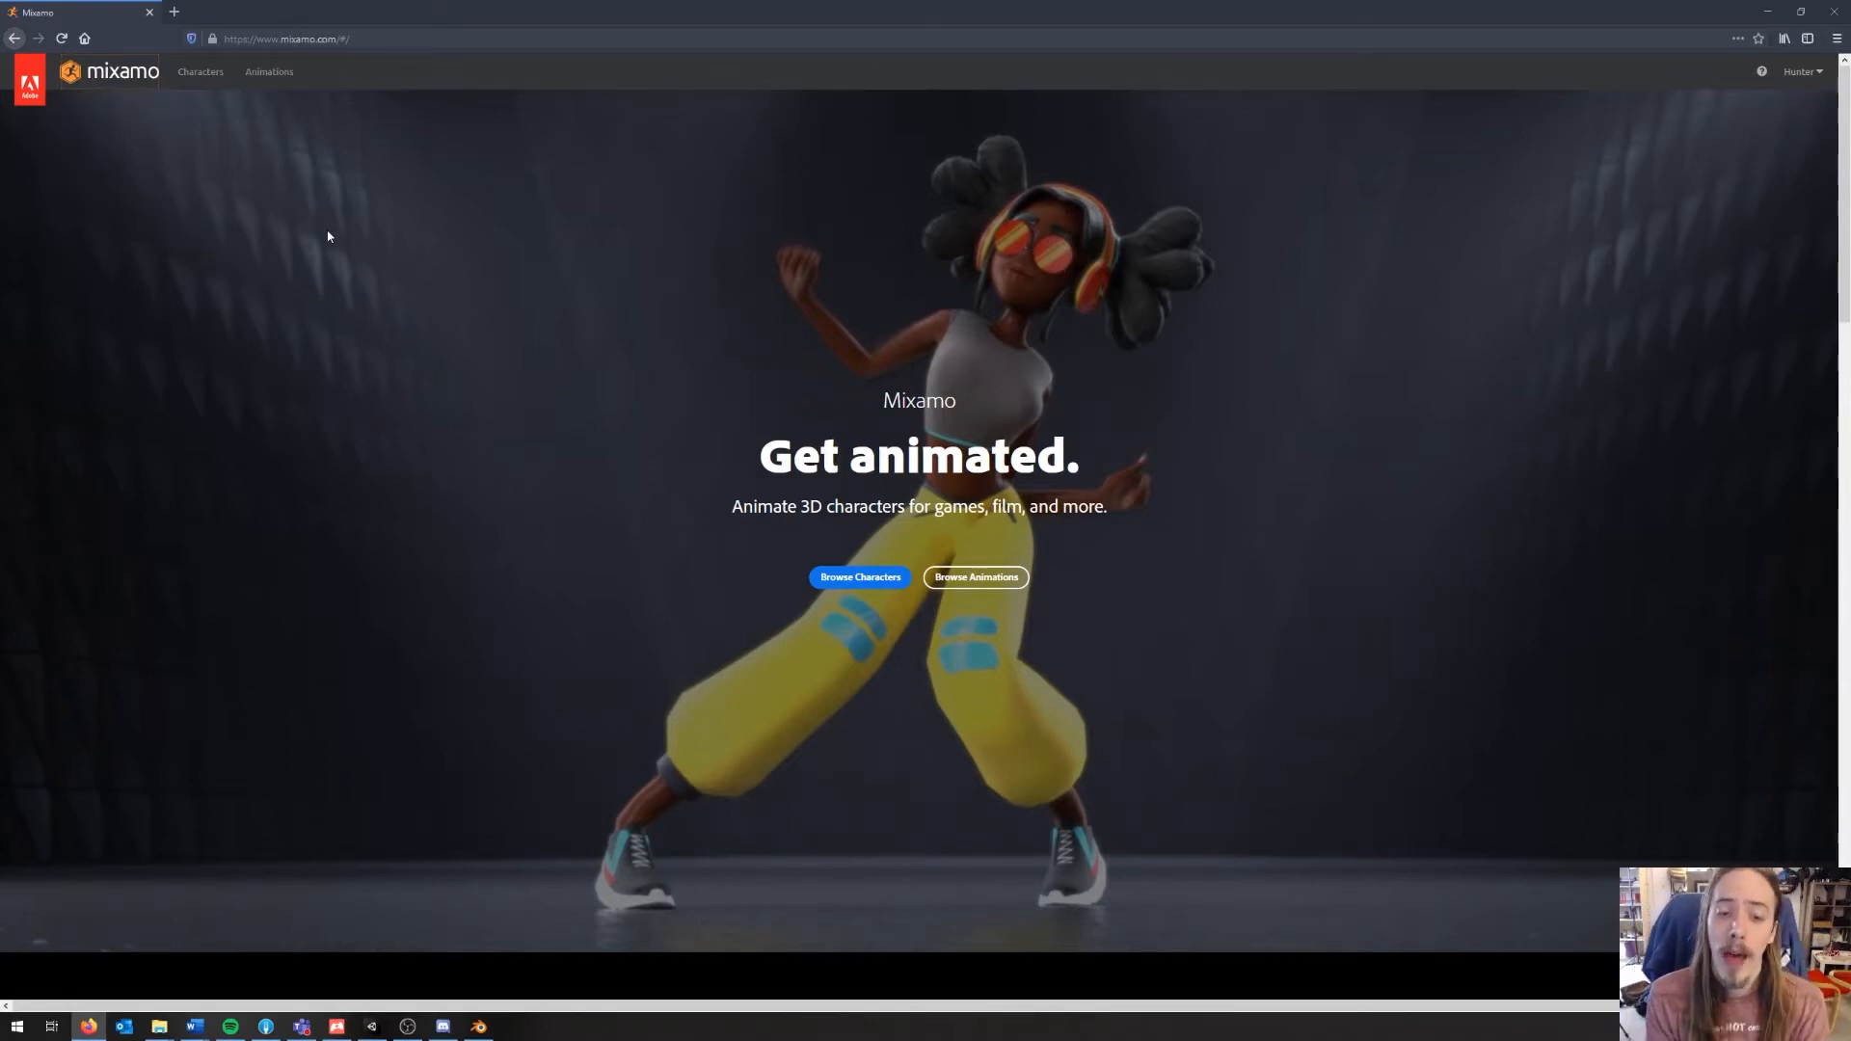
{"action": "left_click", "coordinate": [871, 581]}
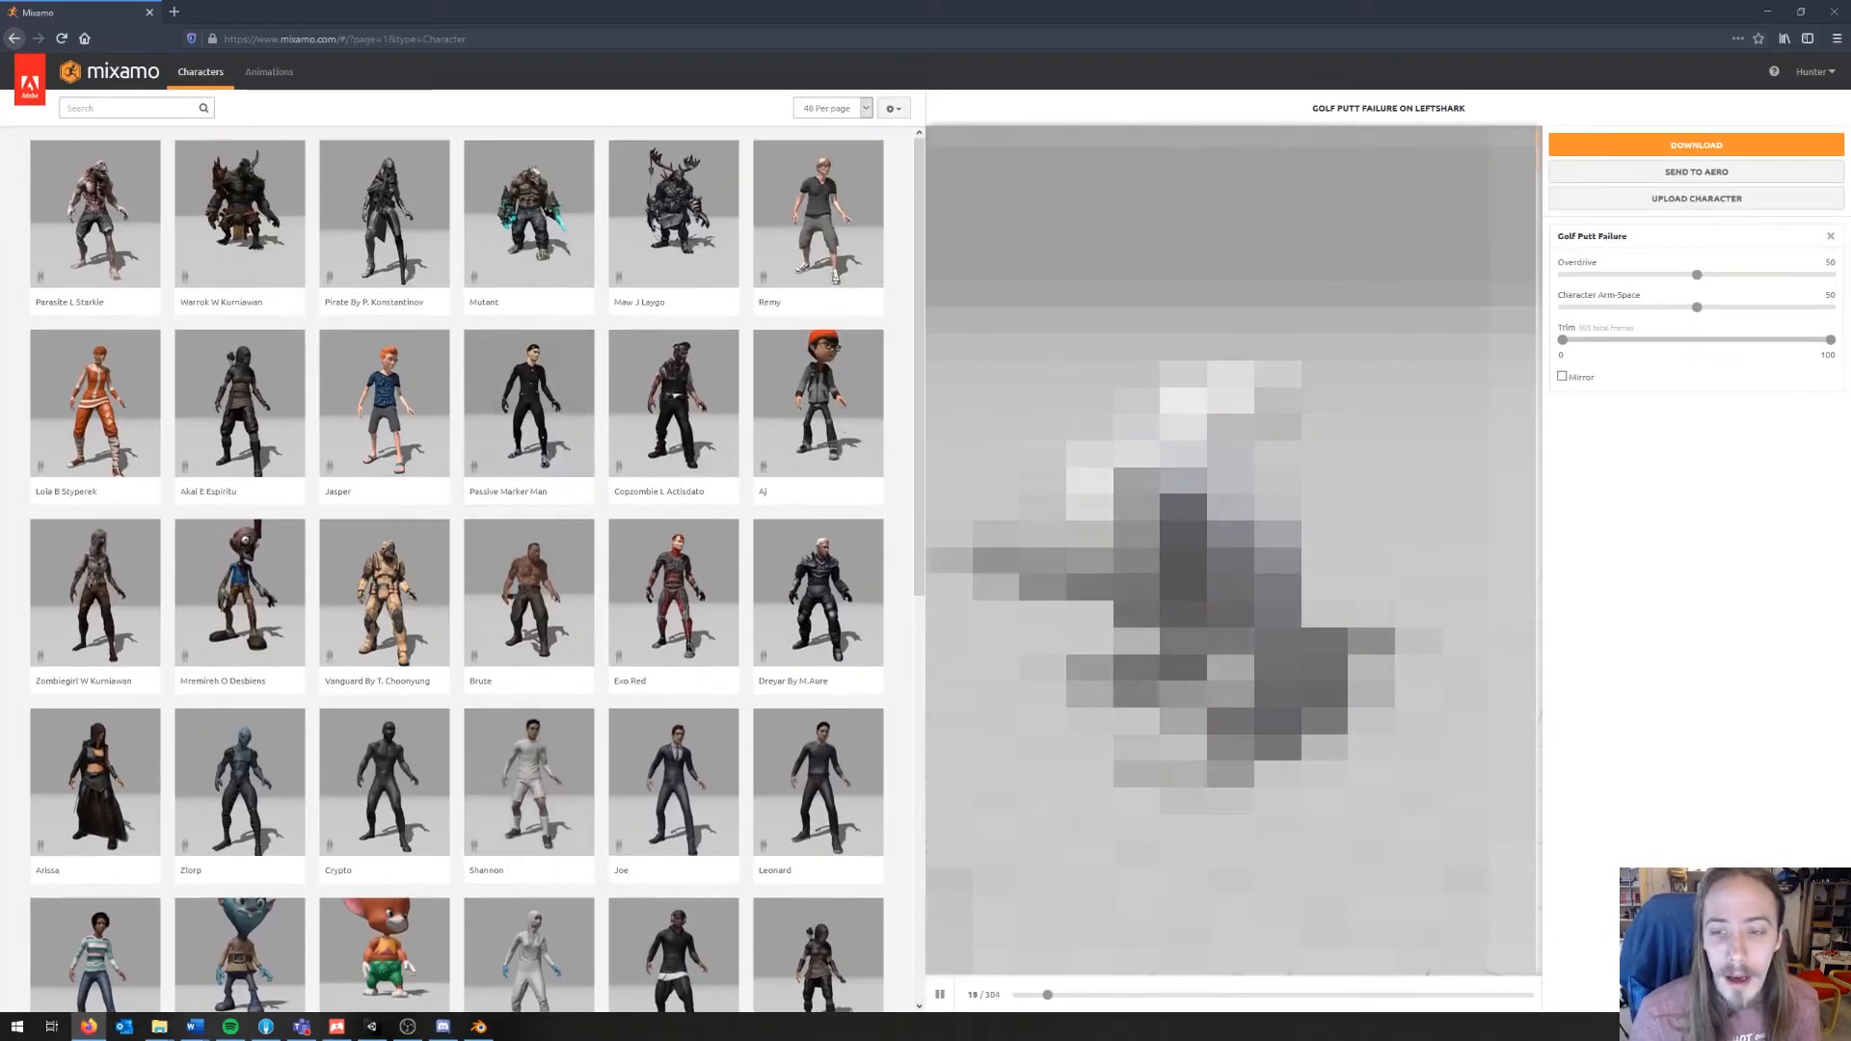
{"action": "scroll", "coordinate": [457, 569], "scroll_direction": "down", "scroll_amount": 1}
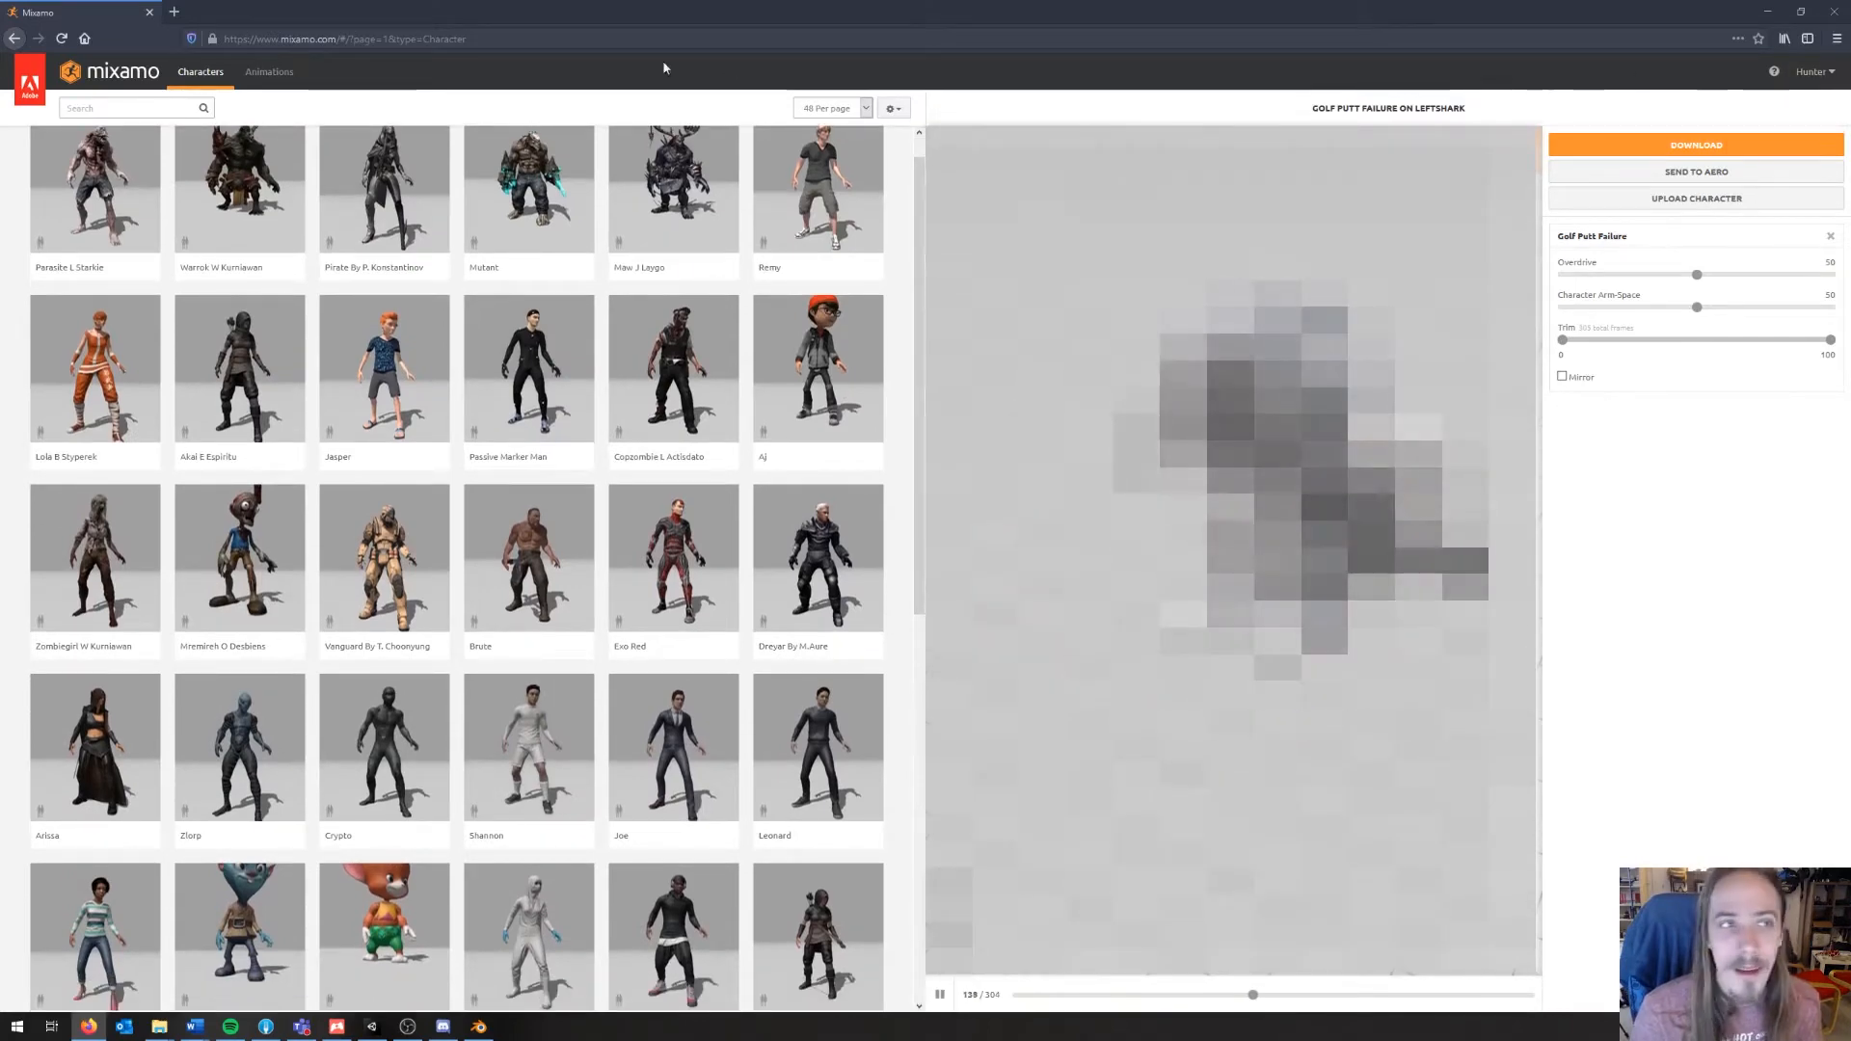
Step: Upload leftShark_smoothButt.obj from the Left_Shark folder to Mixamo as a new character
{"action": "left_click", "coordinate": [1667, 197]}
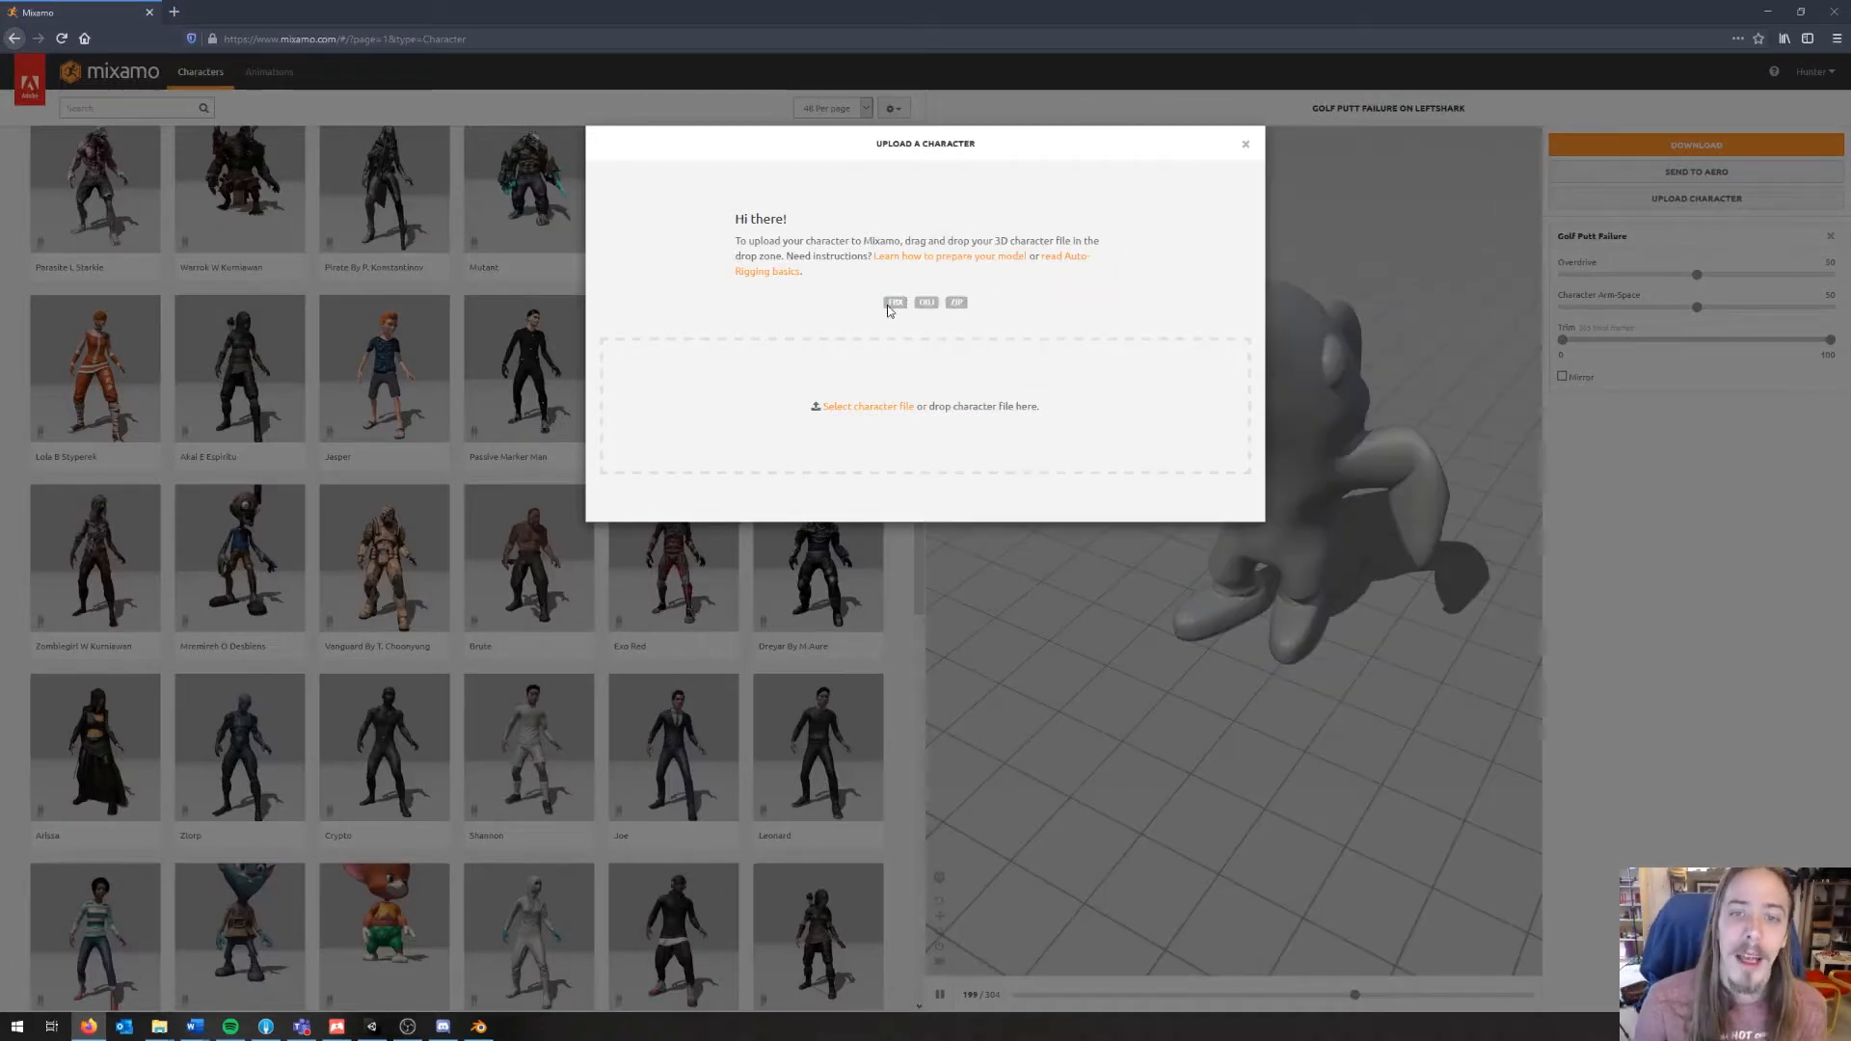
{"action": "left_click", "coordinate": [877, 406]}
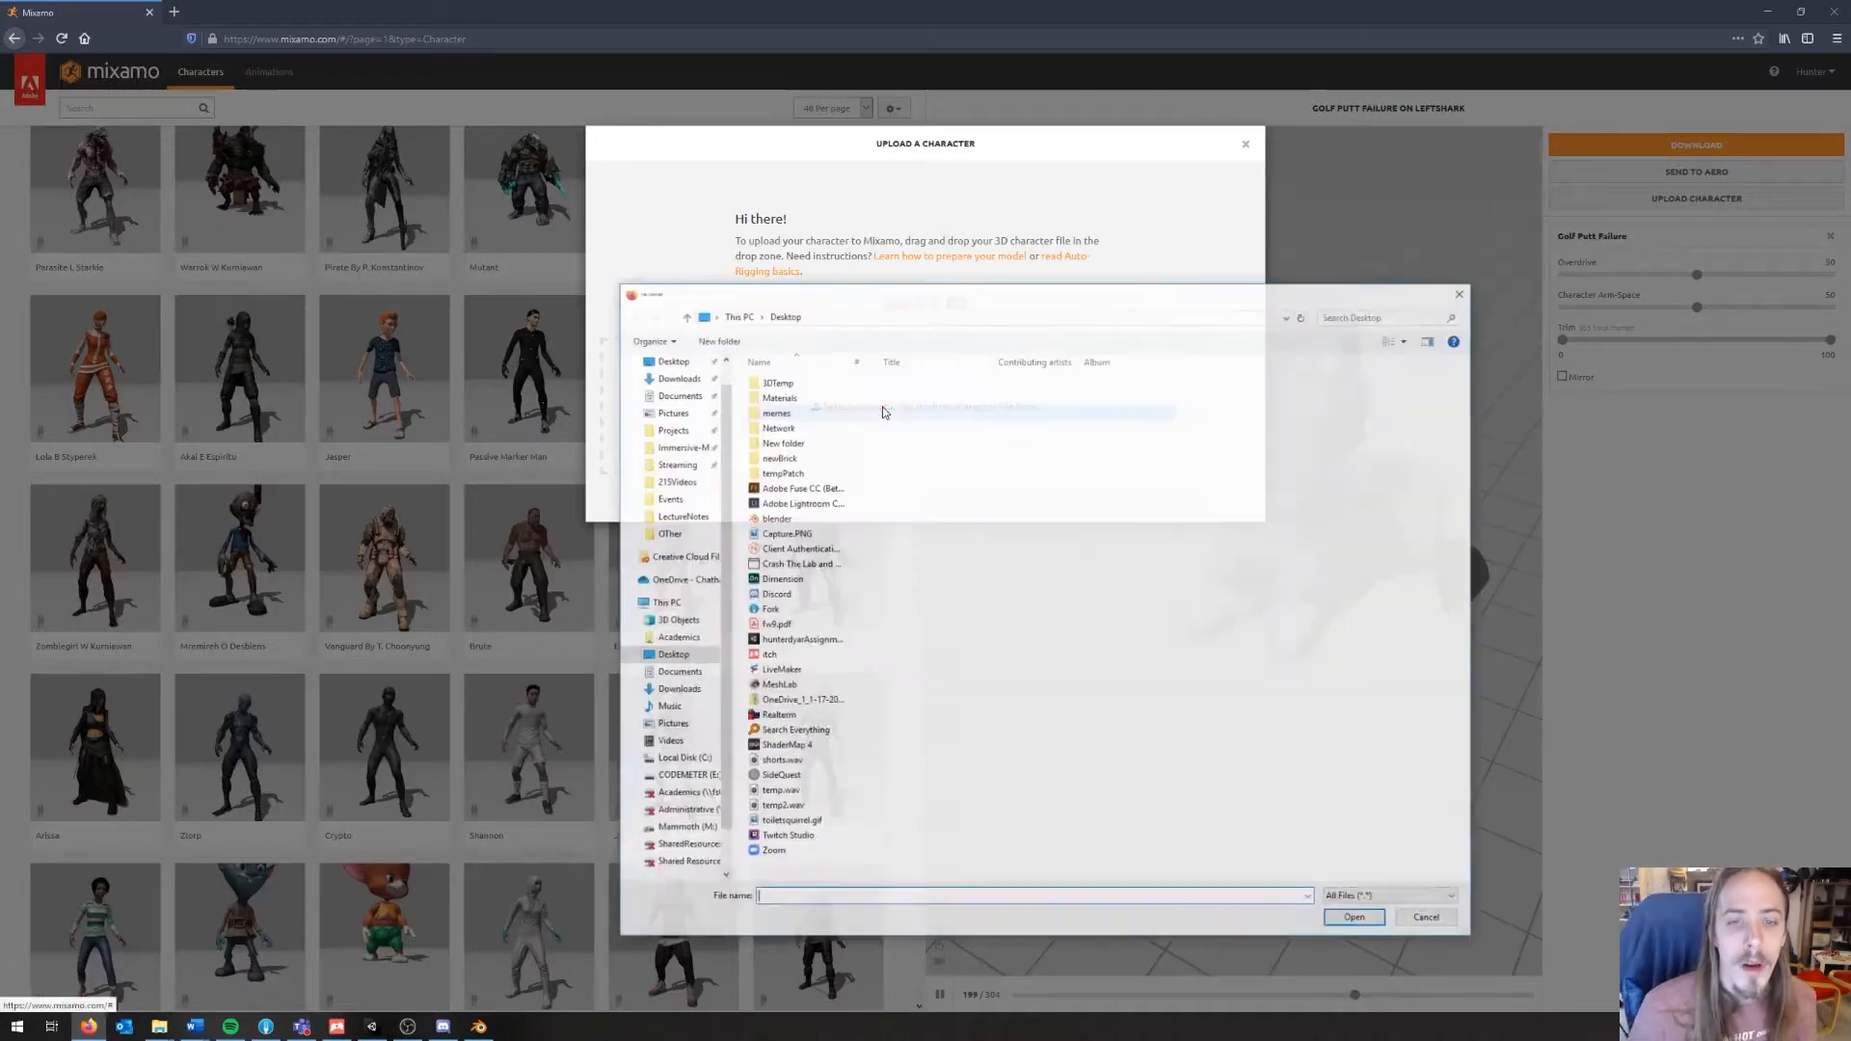
{"action": "left_click", "coordinate": [852, 320]}
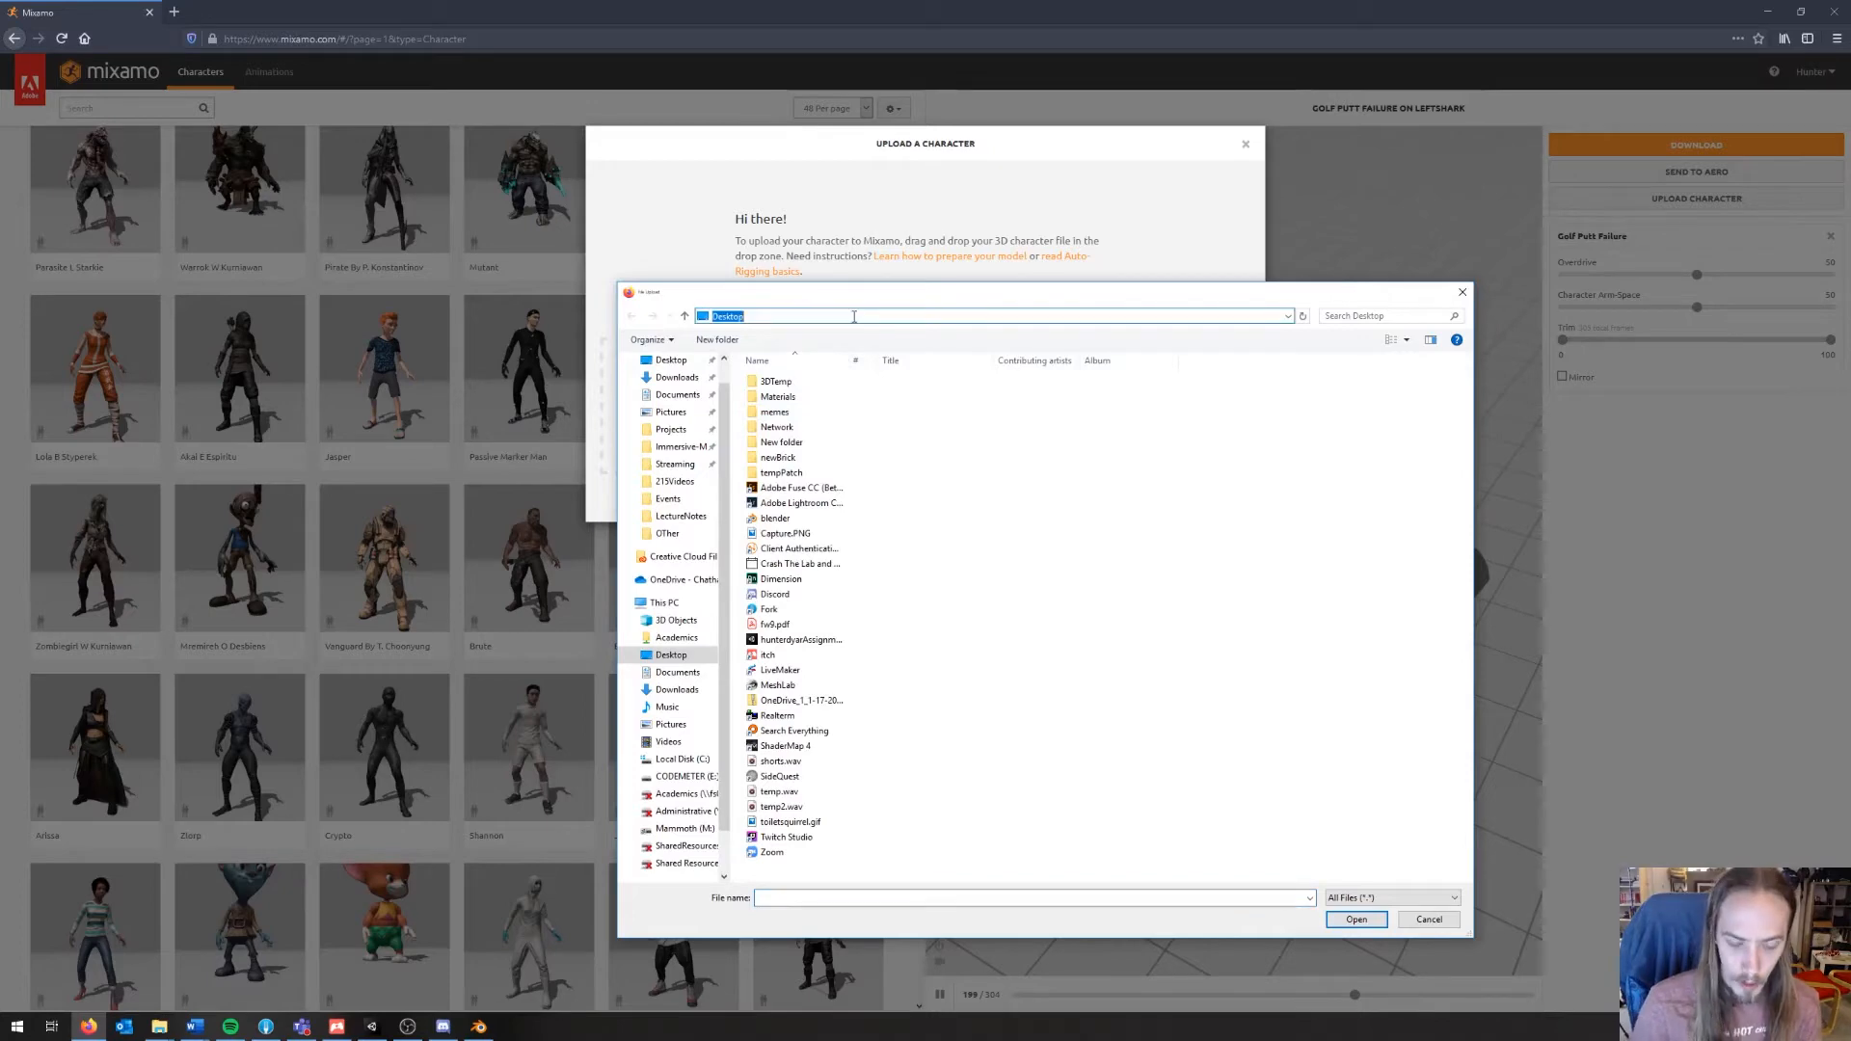
{"action": "type", "text": "C:\\Users\\hdyar\\Documents\\Projects\\3DModels\\OTher\\Left_Shark"}
{"action": "key", "text": "Return"}
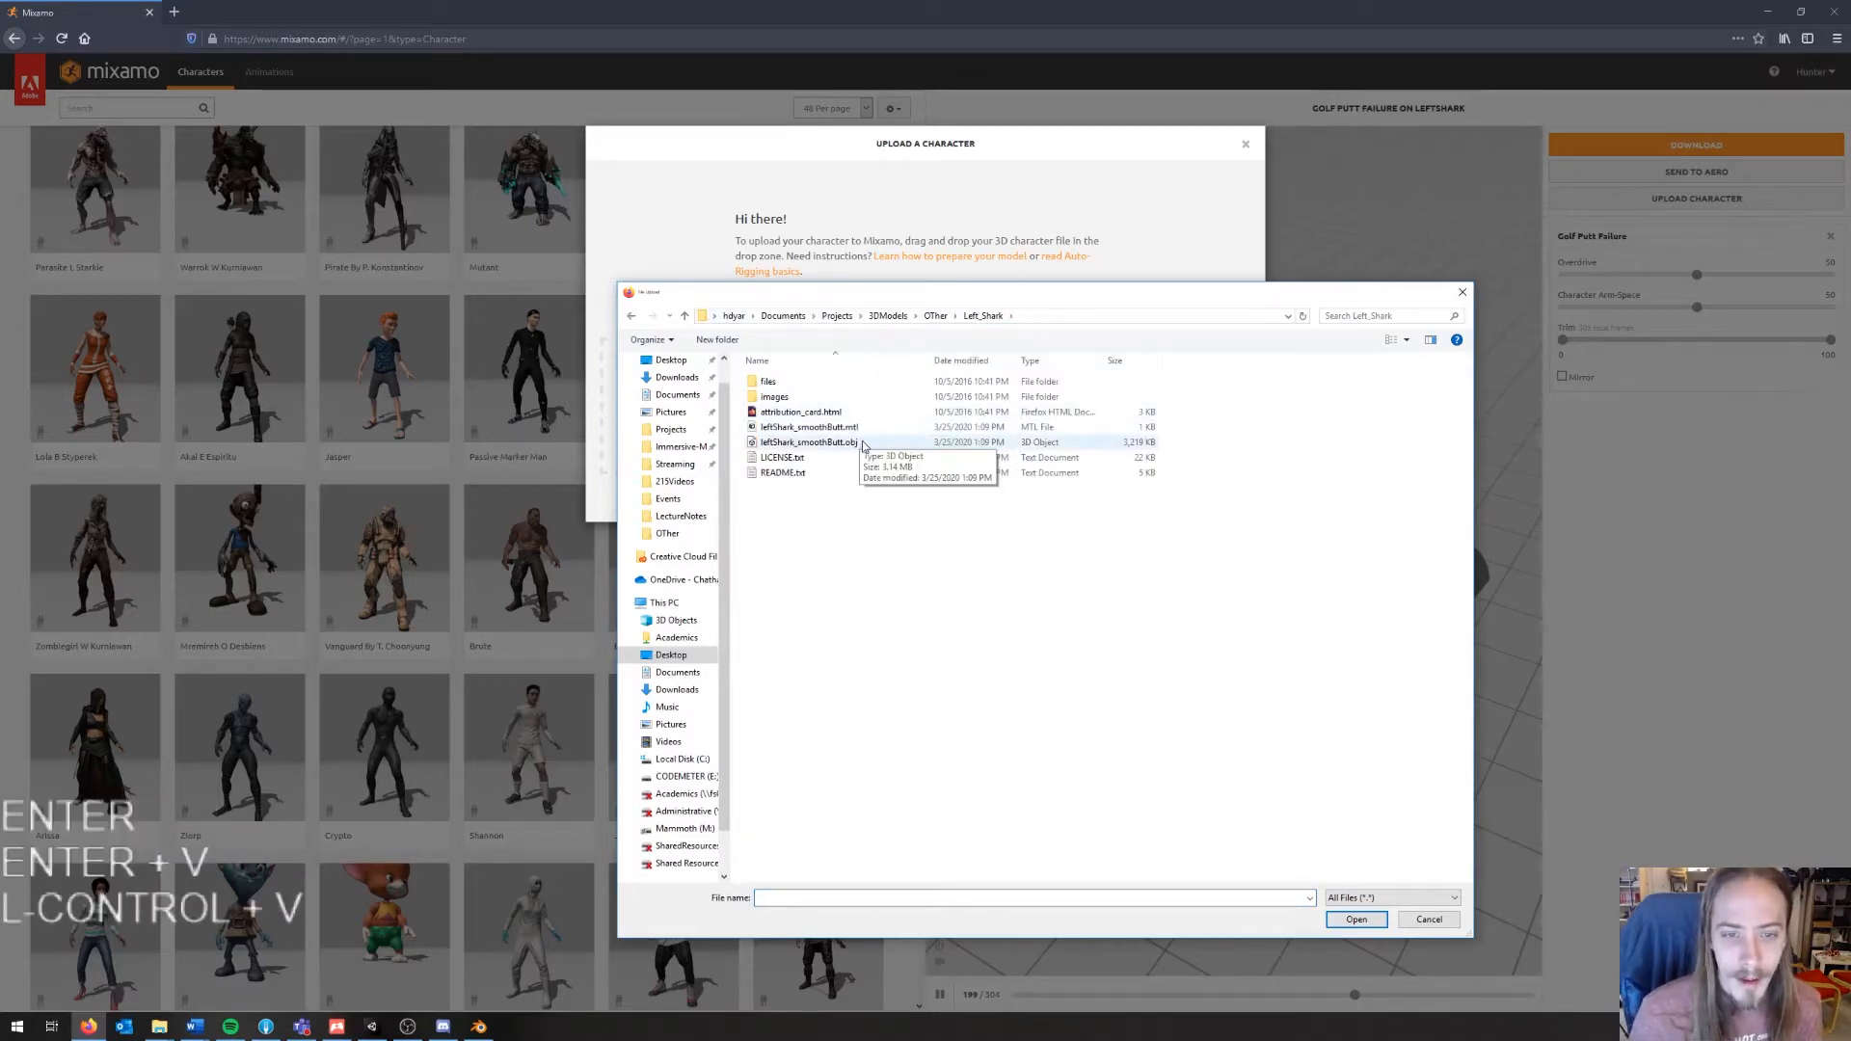
{"action": "double_click", "coordinate": [861, 442]}
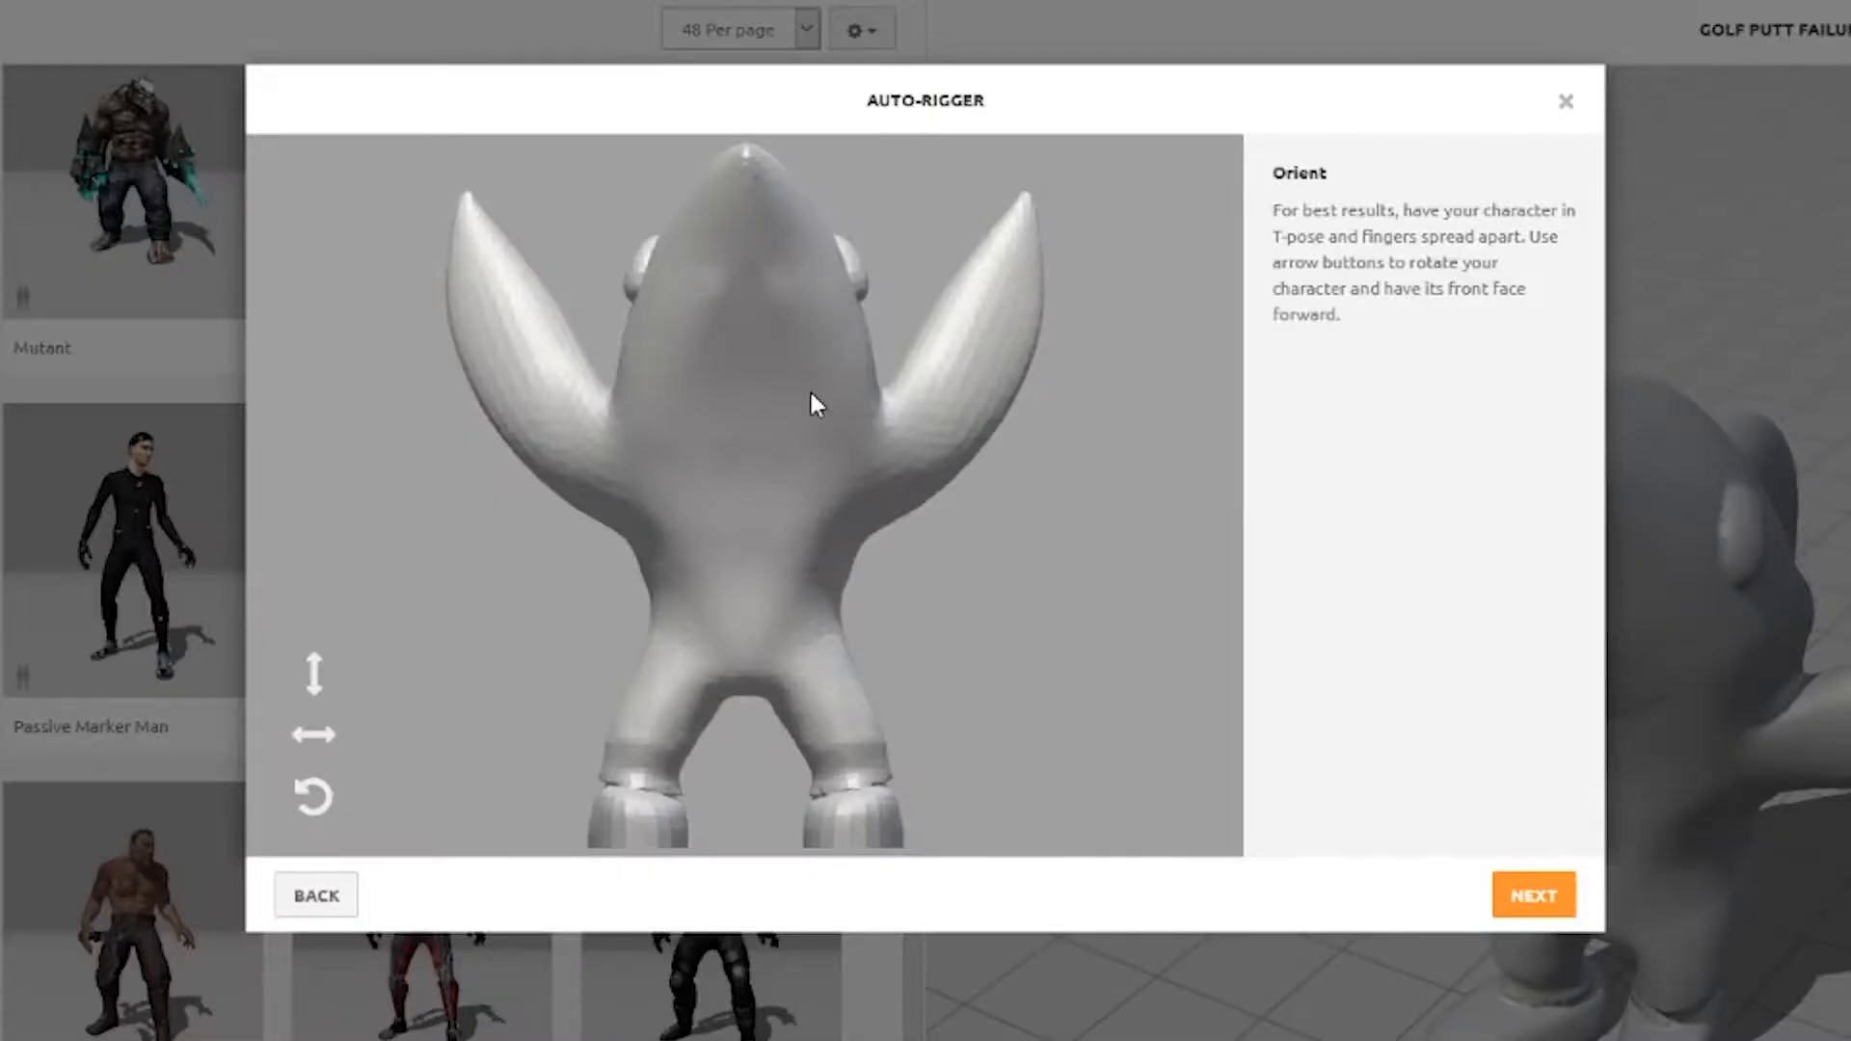
Step: Accept the shark's orientation and place the chin marker near the snout tip, wrists and elbows on the fins, knees on the legs, and groin between them
{"action": "left_click", "coordinate": [1533, 896]}
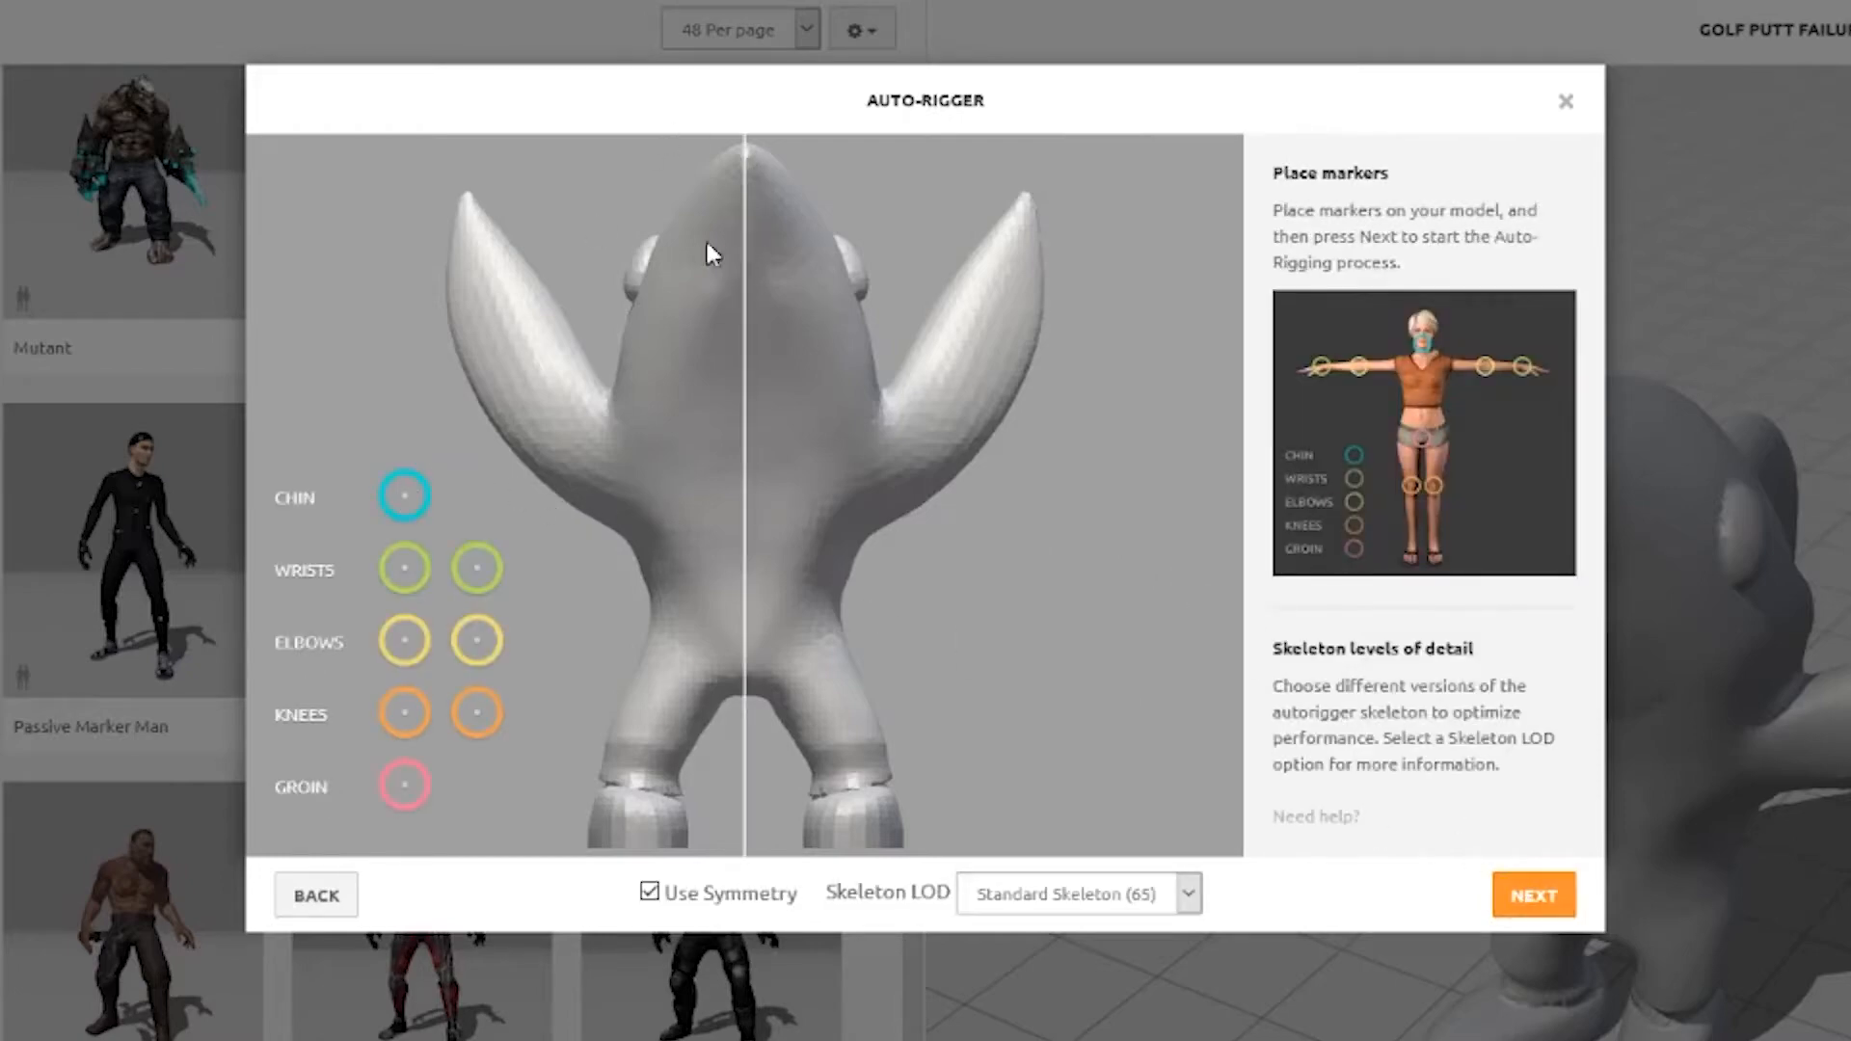
{"action": "mouse_move", "coordinate": [384, 497]}
{"action": "left_mouse_down"}
{"action": "mouse_move", "coordinate": [728, 241]}
{"action": "mouse_move", "coordinate": [754, 170]}
{"action": "mouse_move", "coordinate": [744, 269]}
{"action": "mouse_move", "coordinate": [748, 212]}
{"action": "left_mouse_up"}
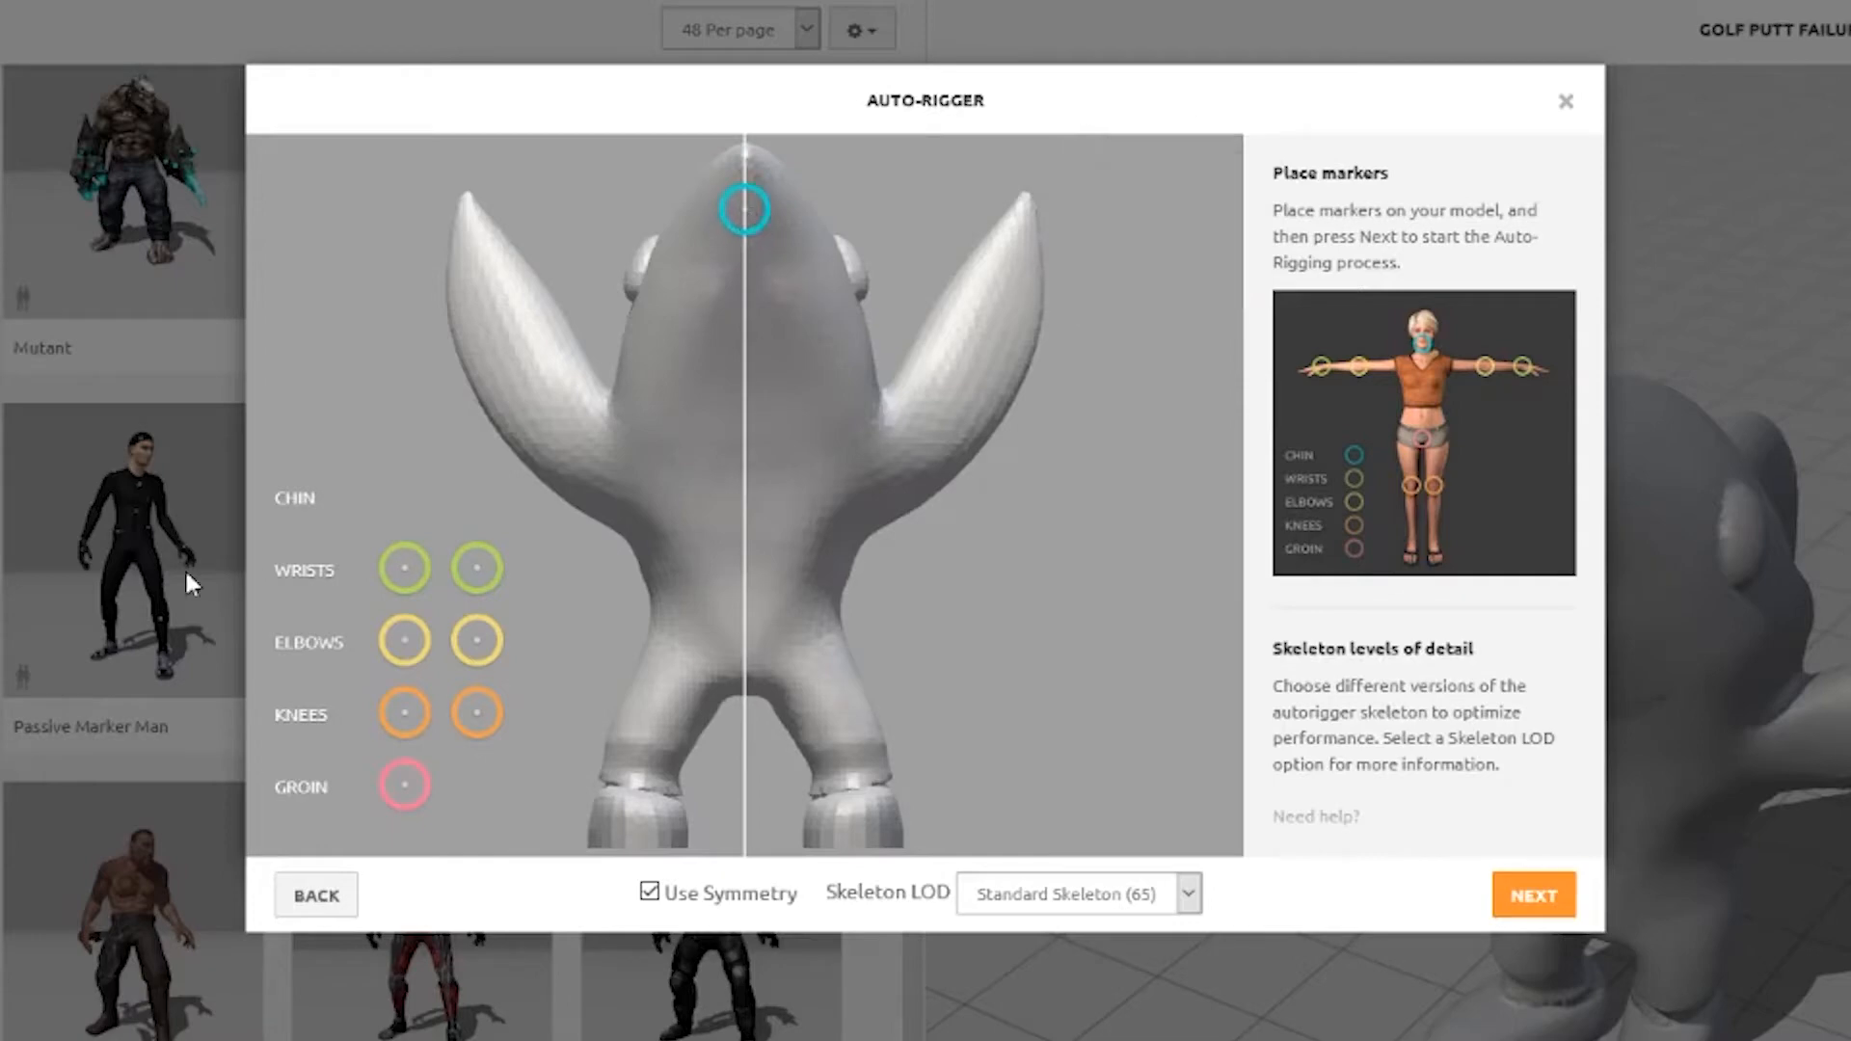
{"action": "mouse_move", "coordinate": [405, 569]}
{"action": "left_mouse_down"}
{"action": "mouse_move", "coordinate": [525, 343]}
{"action": "mouse_move", "coordinate": [466, 217]}
{"action": "mouse_move", "coordinate": [477, 244]}
{"action": "left_mouse_up"}
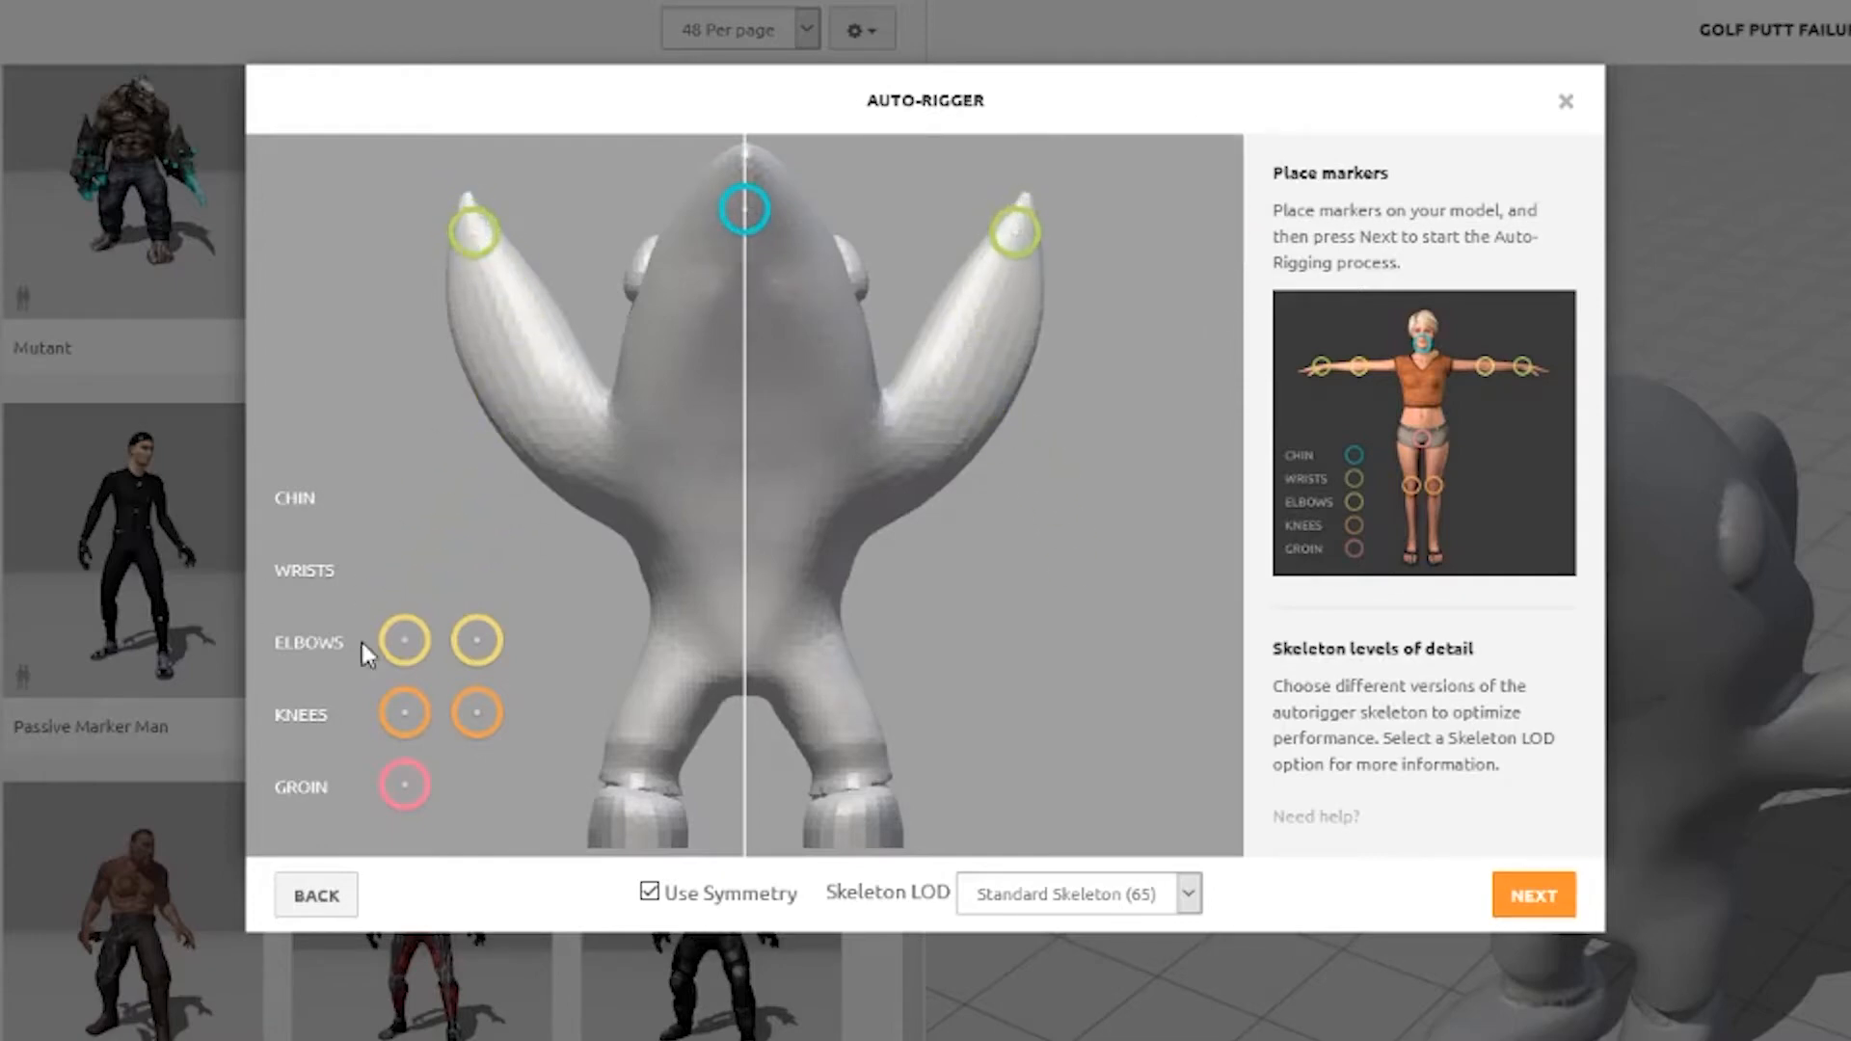
{"action": "mouse_move", "coordinate": [405, 640]}
{"action": "left_mouse_down"}
{"action": "mouse_move", "coordinate": [567, 446]}
{"action": "mouse_move", "coordinate": [564, 395]}
{"action": "mouse_move", "coordinate": [525, 419]}
{"action": "mouse_move", "coordinate": [545, 424]}
{"action": "left_mouse_up"}
{"action": "mouse_move", "coordinate": [477, 712]}
{"action": "left_mouse_down"}
{"action": "mouse_move", "coordinate": [720, 648]}
{"action": "mouse_move", "coordinate": [848, 744]}
{"action": "left_mouse_up"}
{"action": "left_click_drag", "start_coordinate": [403, 784], "coordinate": [745, 684]}
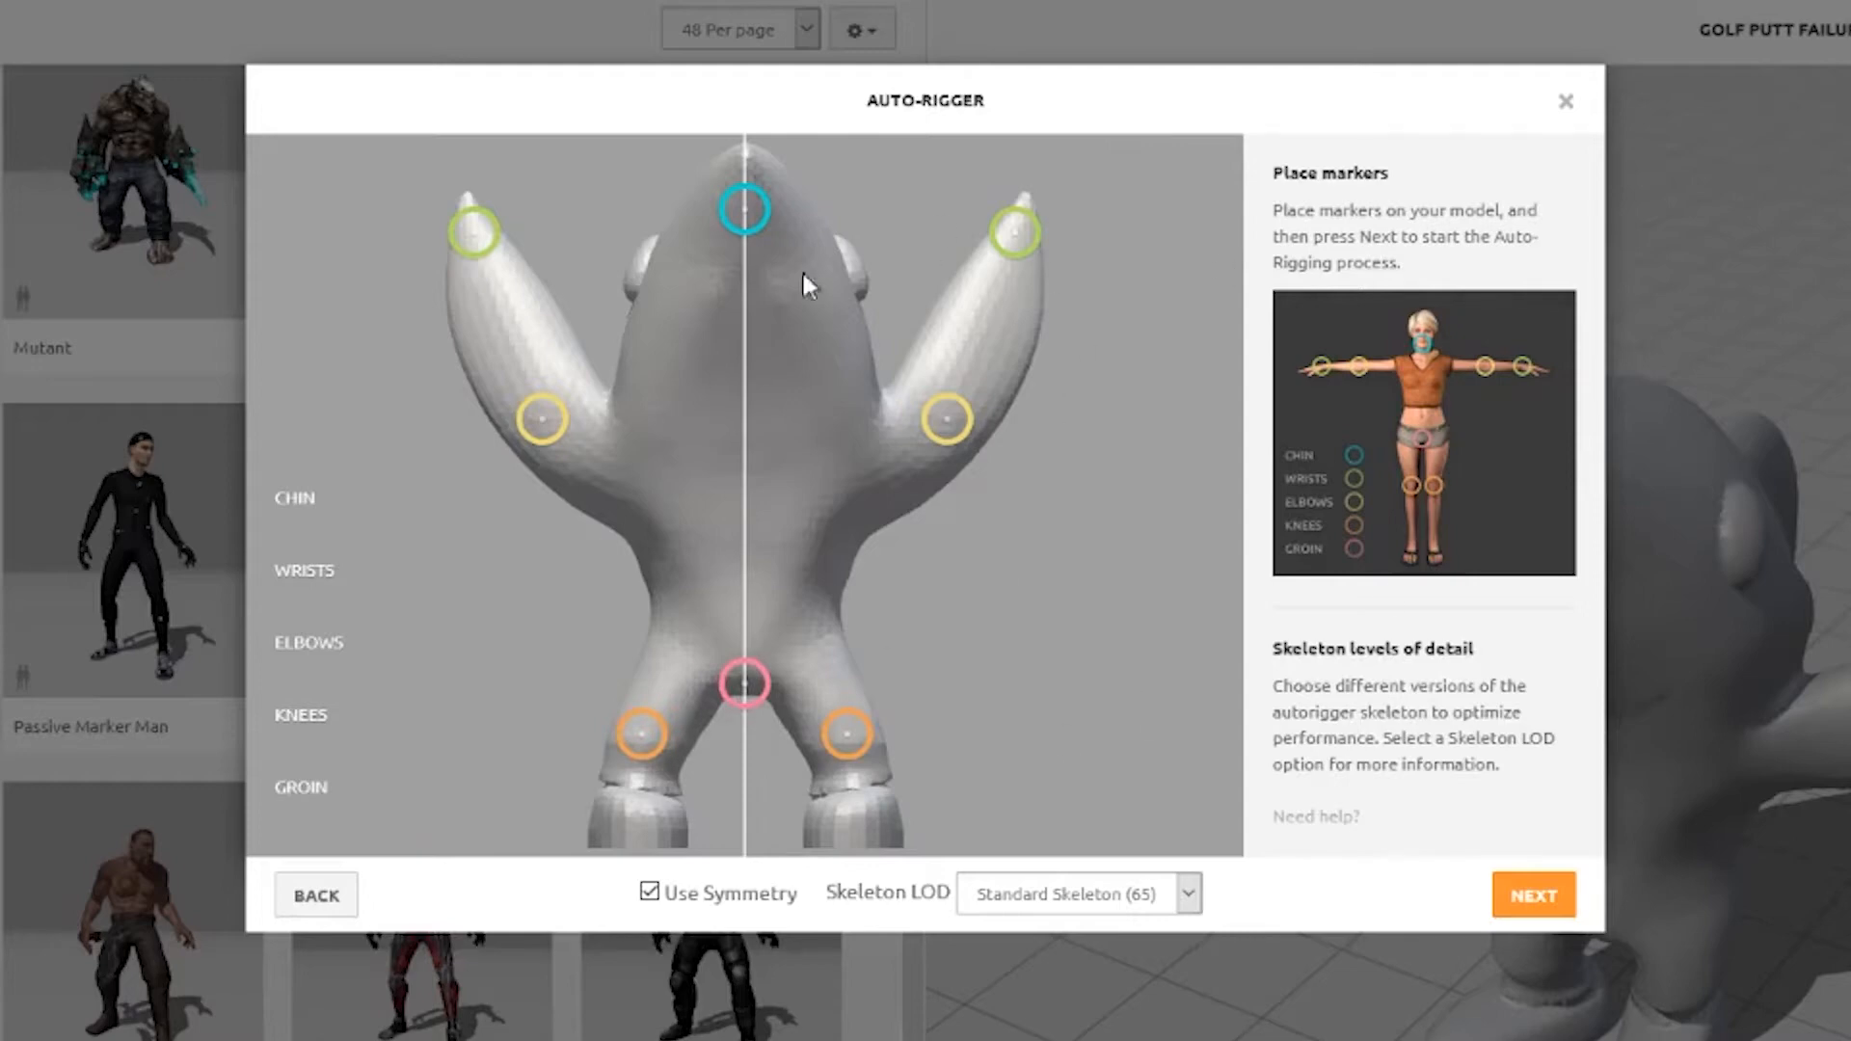
Step: Raise the groin marker slightly to the top of the leg split, set the skeleton LOD to No Fingers (25) and start auto-rigging
{"action": "left_click_drag", "start_coordinate": [745, 686], "coordinate": [744, 672]}
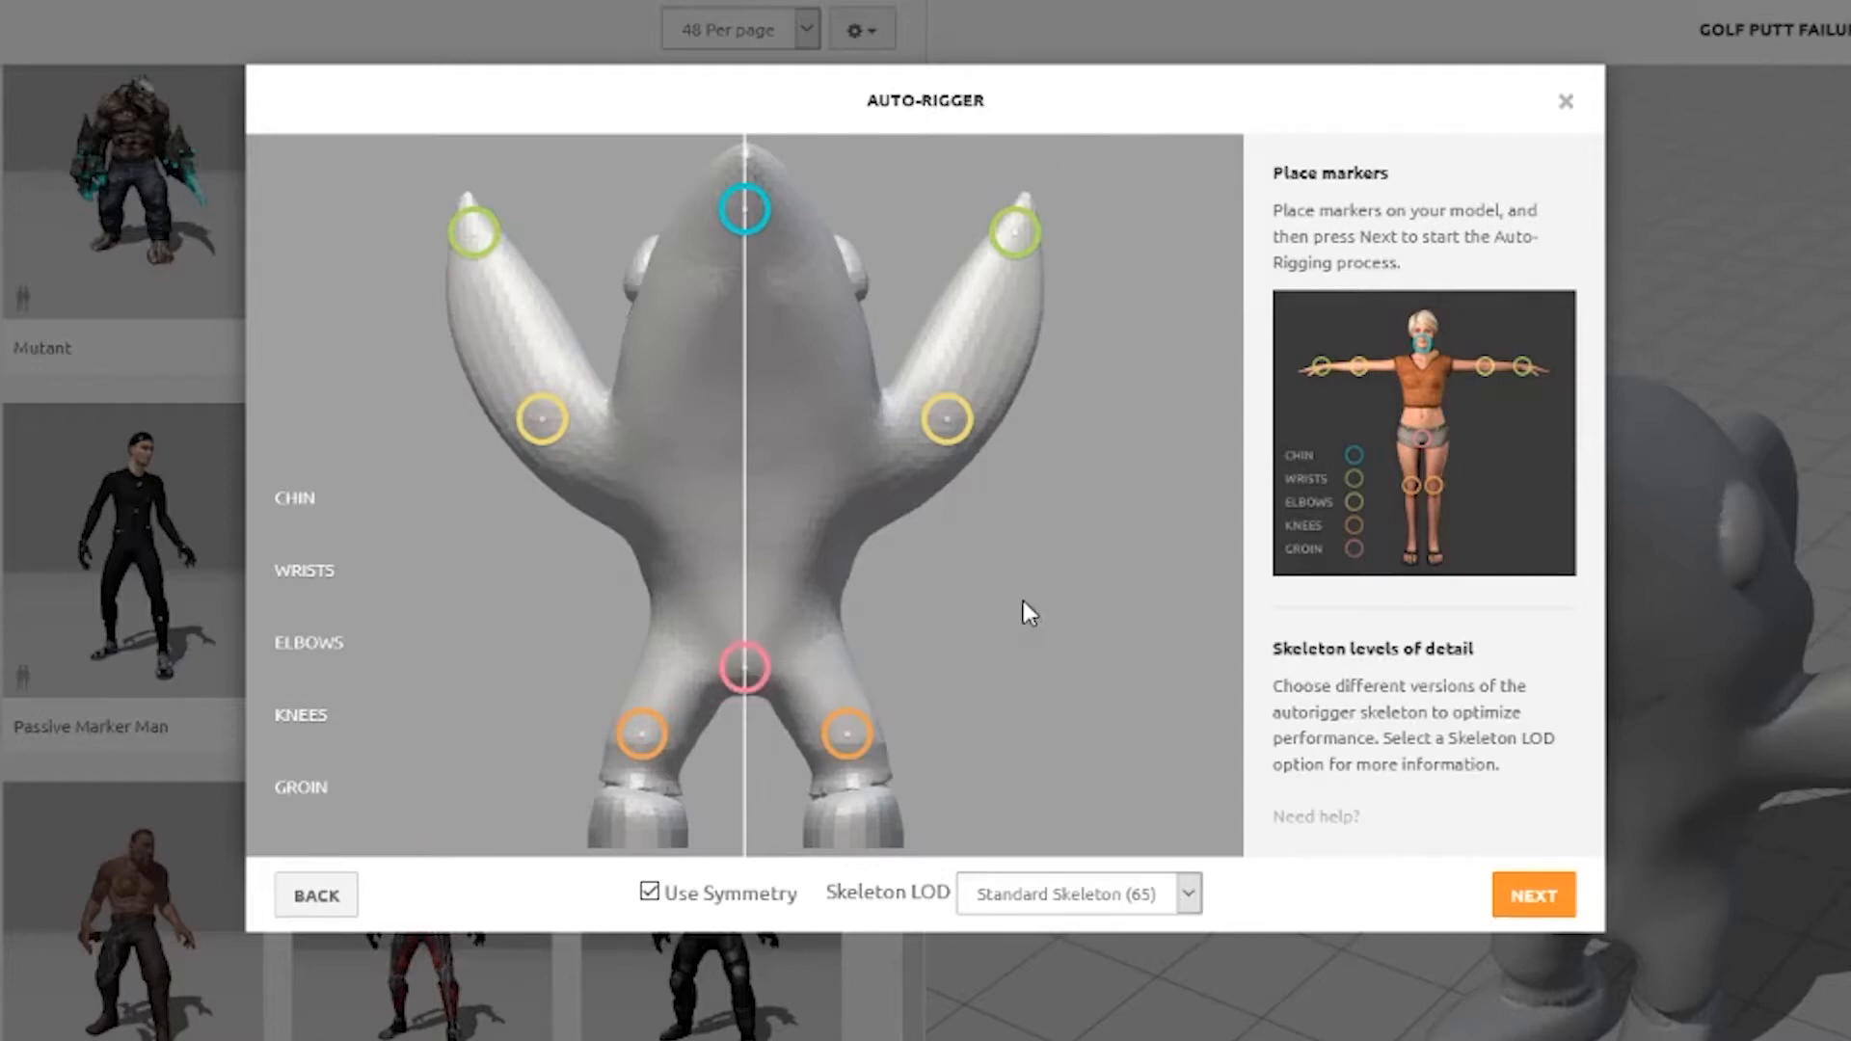
{"action": "left_click", "coordinate": [1155, 905]}
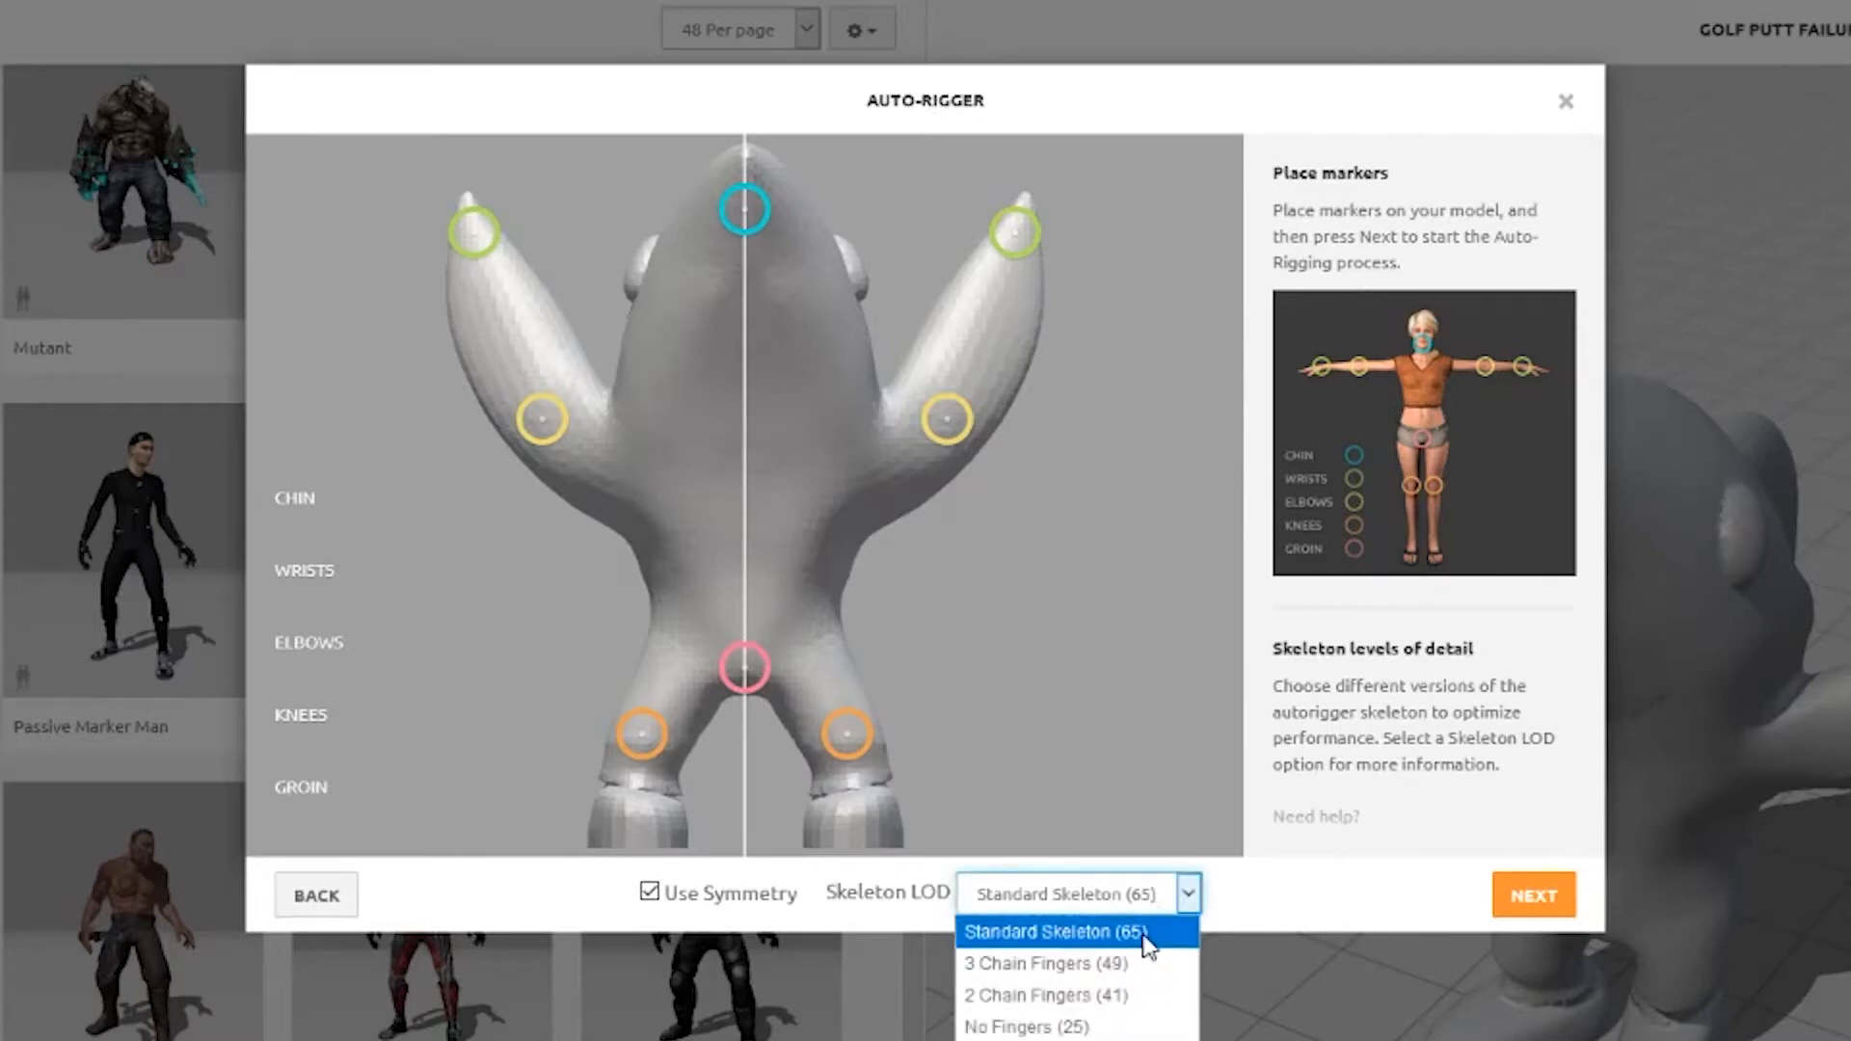
{"action": "left_click", "coordinate": [1143, 935]}
{"action": "left_click", "coordinate": [1097, 909]}
{"action": "left_click", "coordinate": [1159, 1026]}
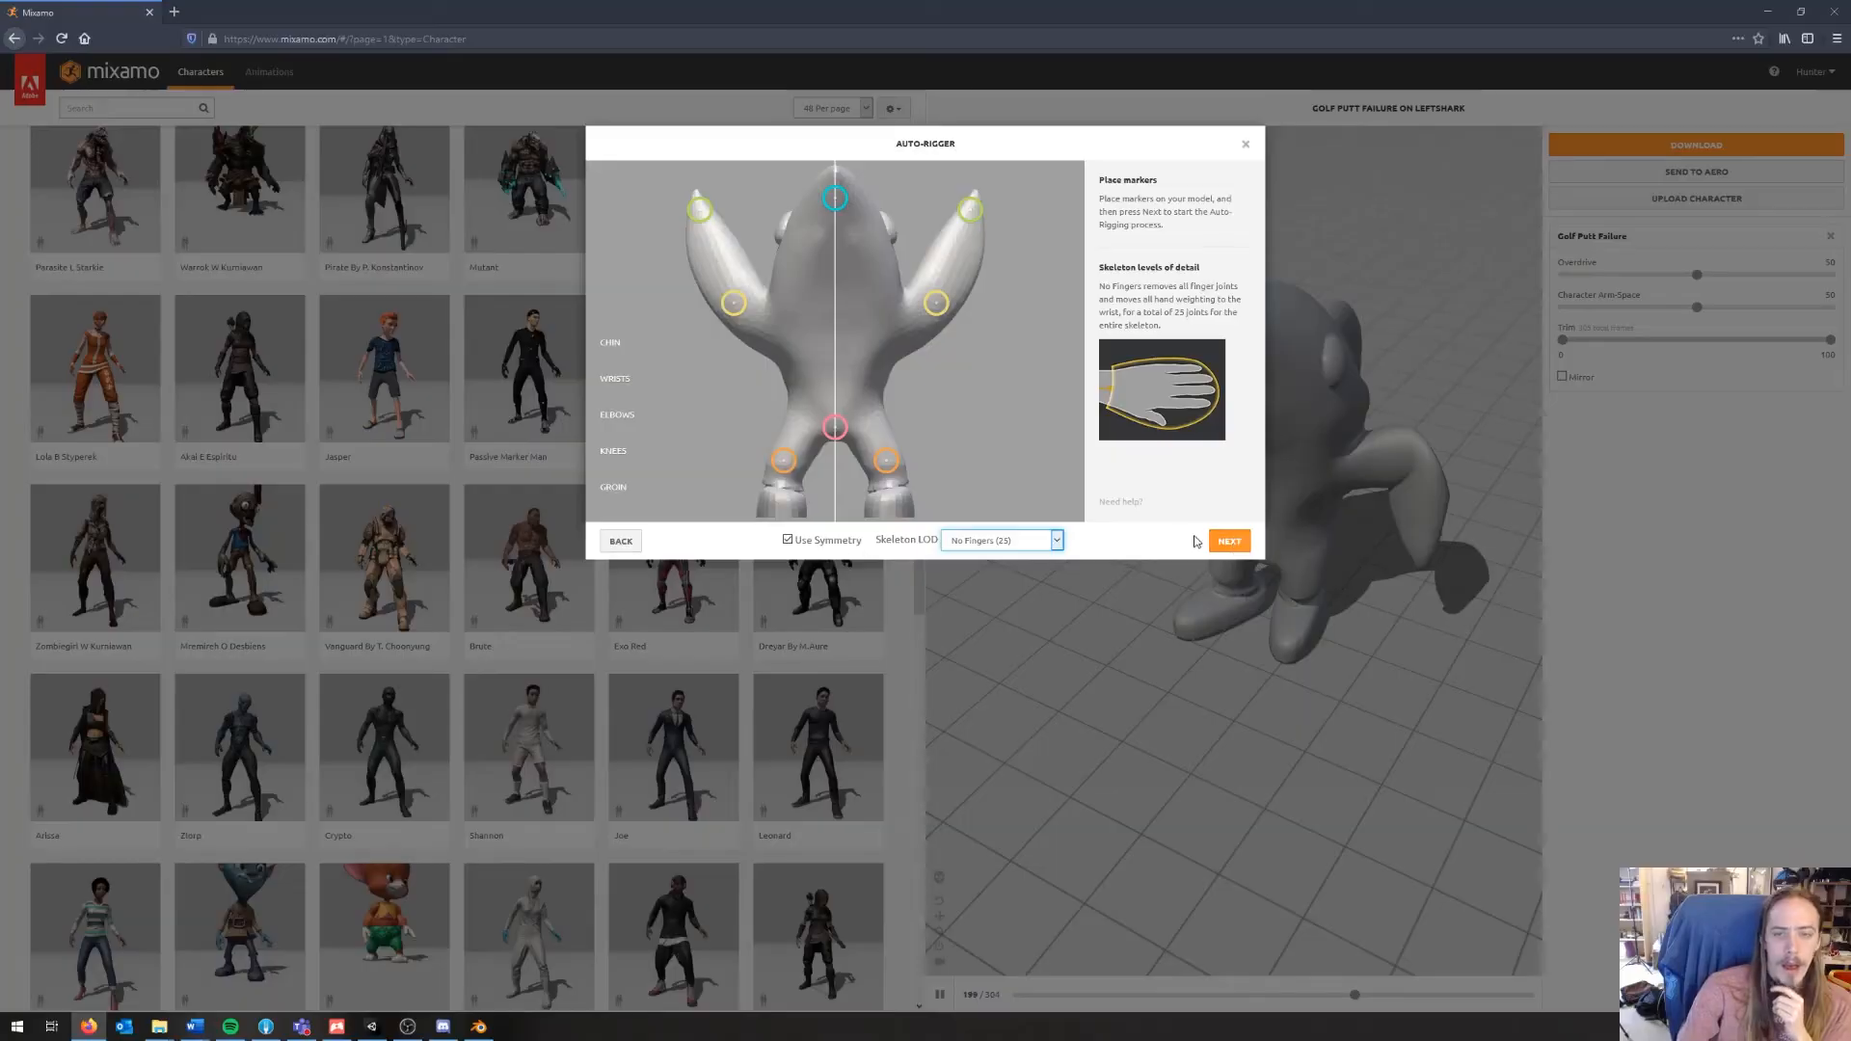
{"action": "left_click", "coordinate": [1213, 542]}
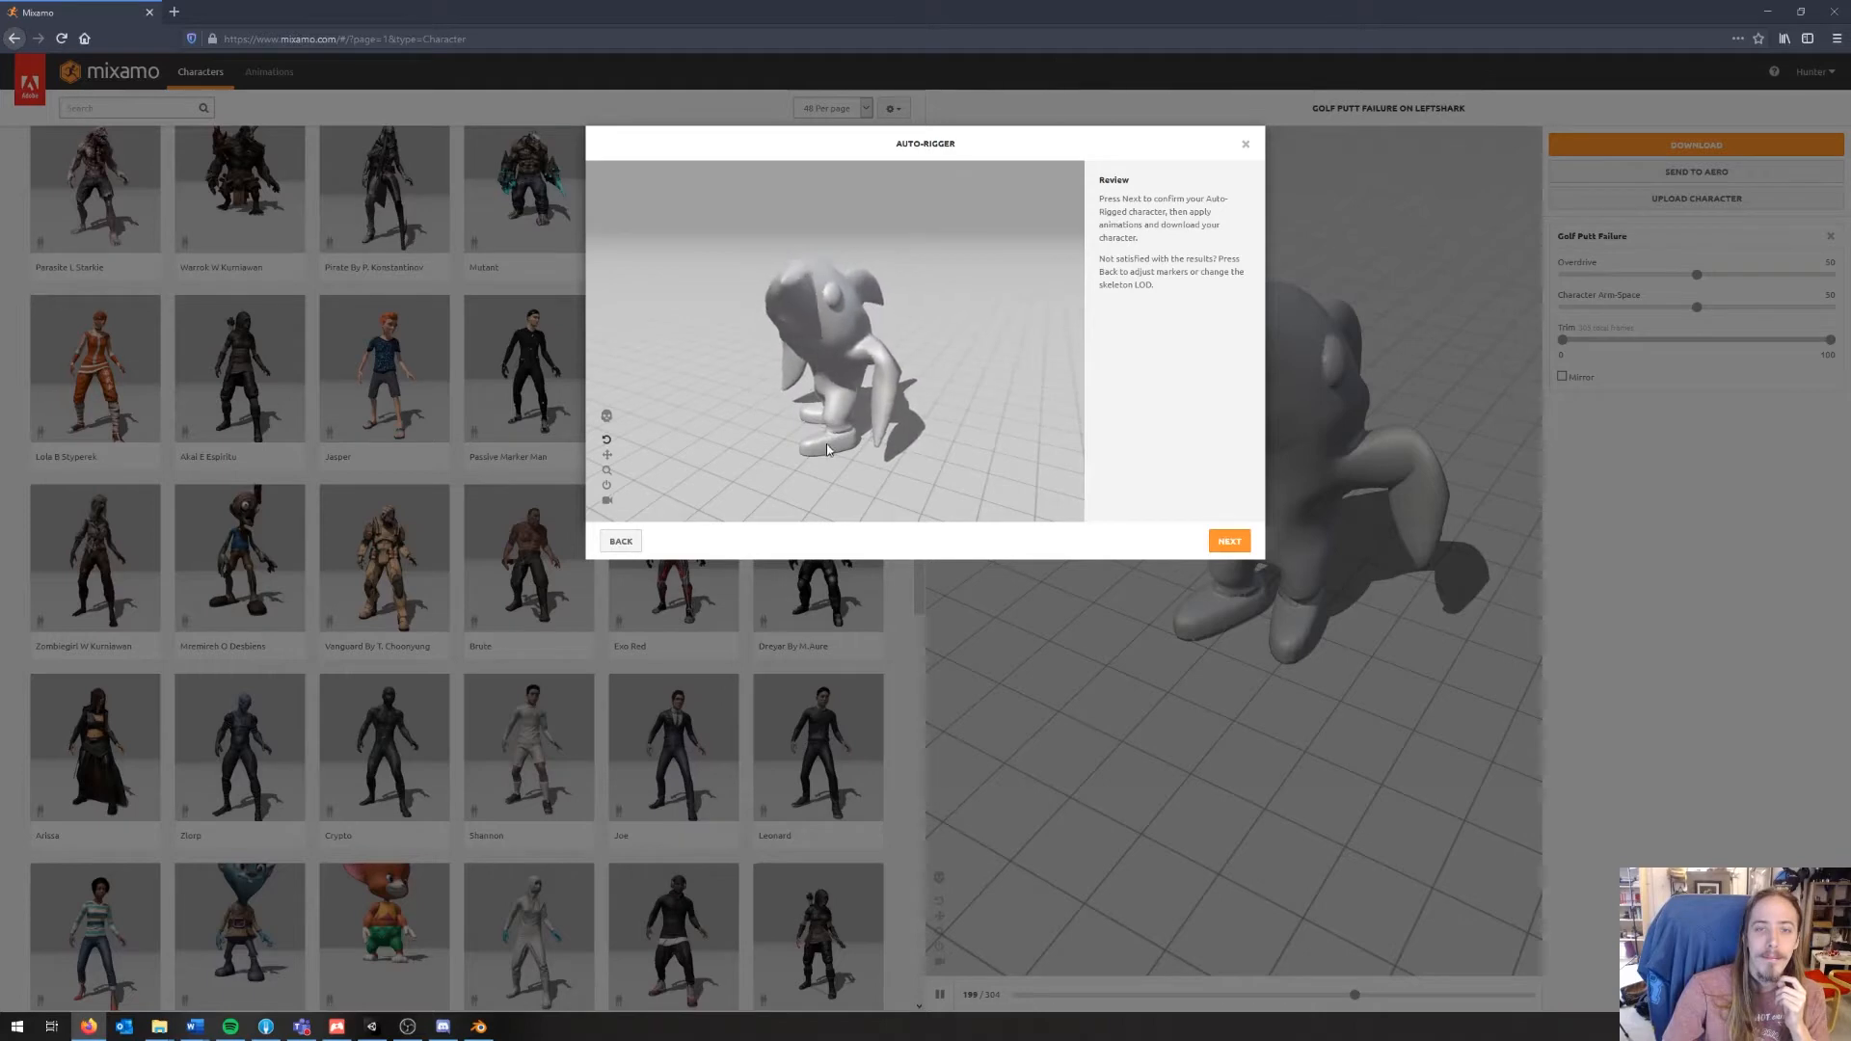
Step: Inspect the rigged shark from another angle, accept the rig and proceed with it as the new character
{"action": "left_click_drag", "start_coordinate": [1043, 408], "coordinate": [913, 417]}
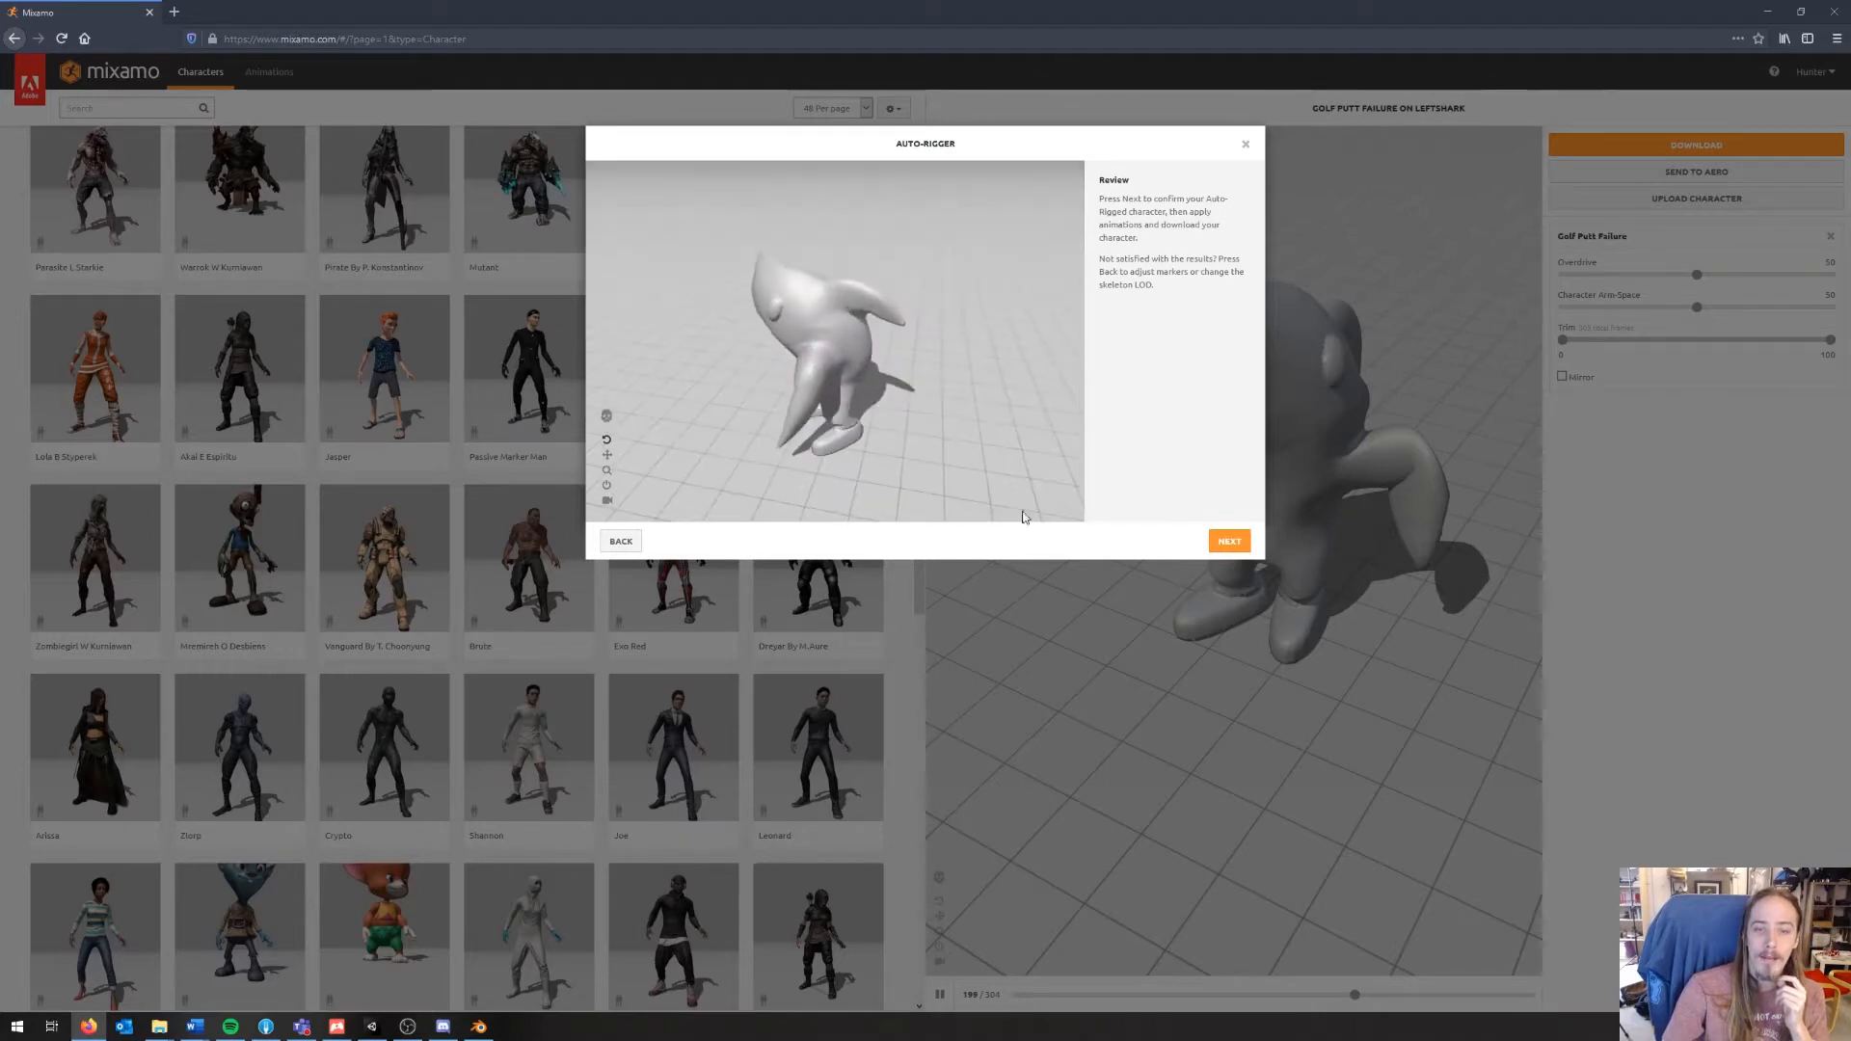
{"action": "left_click", "coordinate": [1230, 542]}
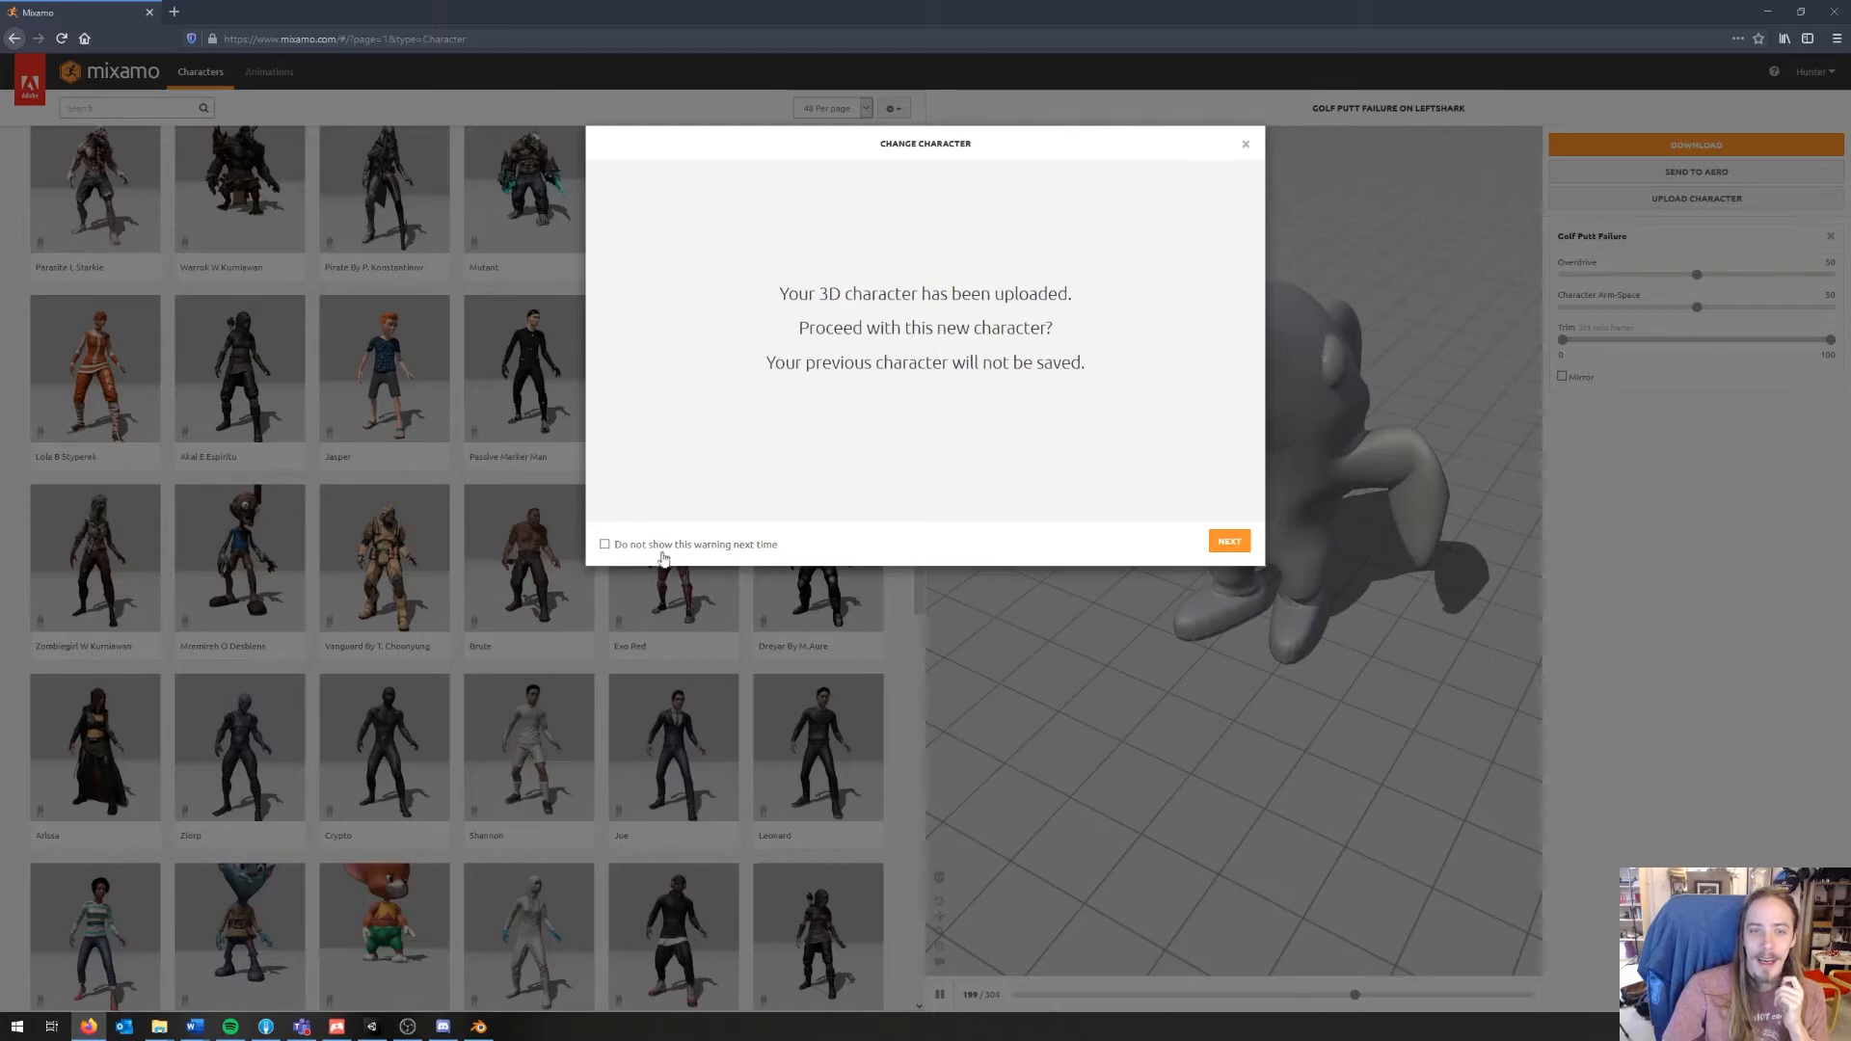
{"action": "left_click", "coordinate": [1229, 542]}
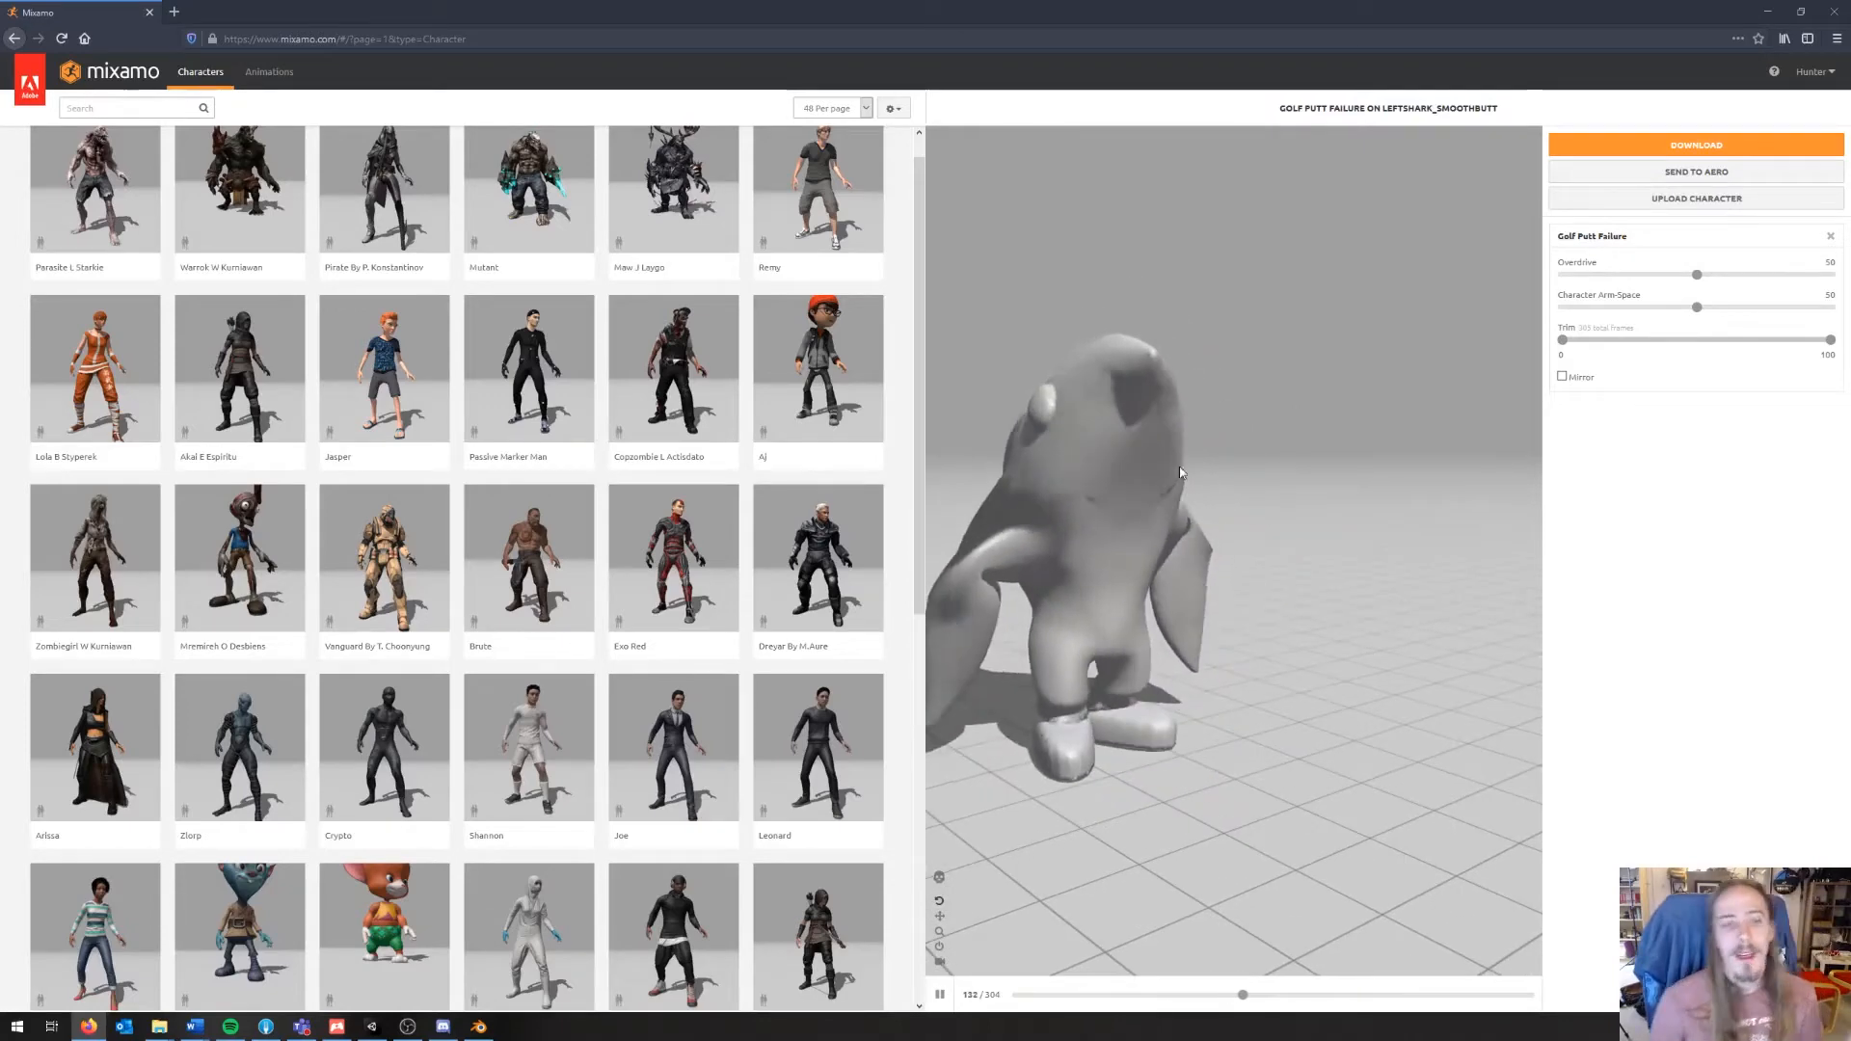
{"action": "left_click", "coordinate": [70, 108]}
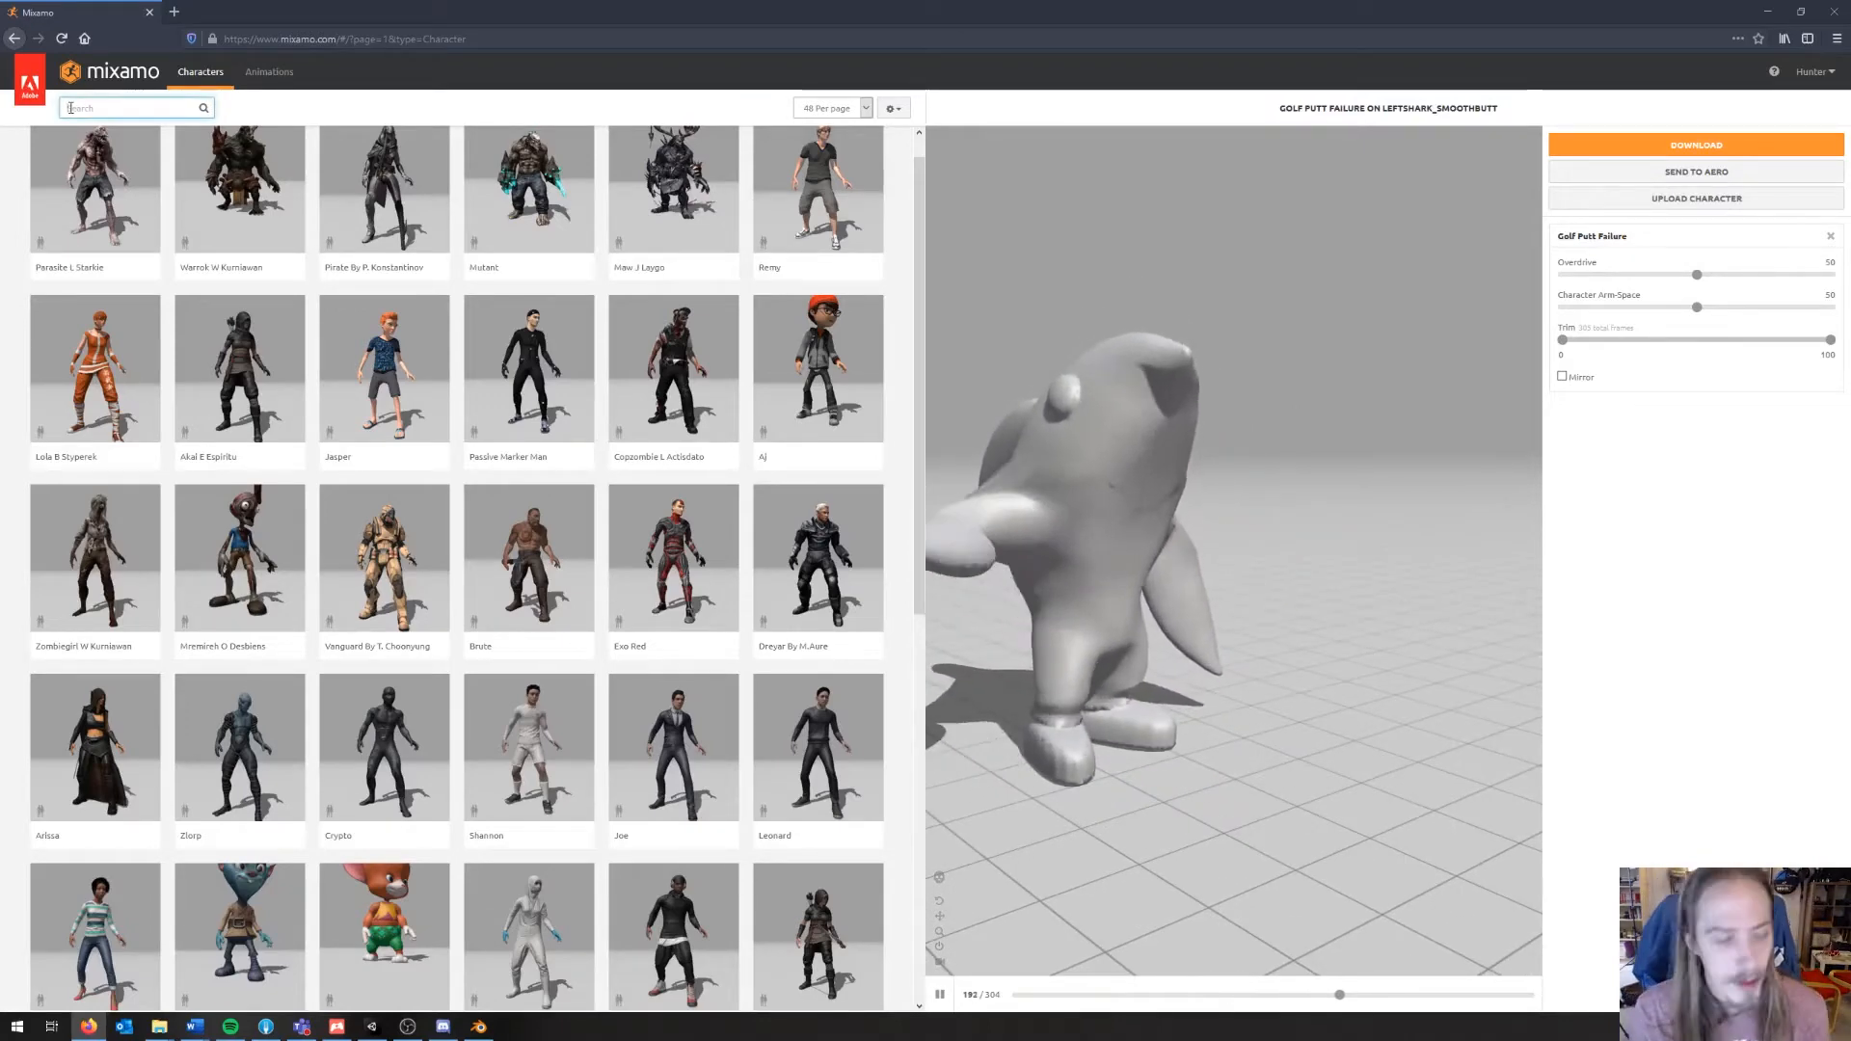
{"action": "type", "text": "golf"}
{"action": "key", "text": "Return"}
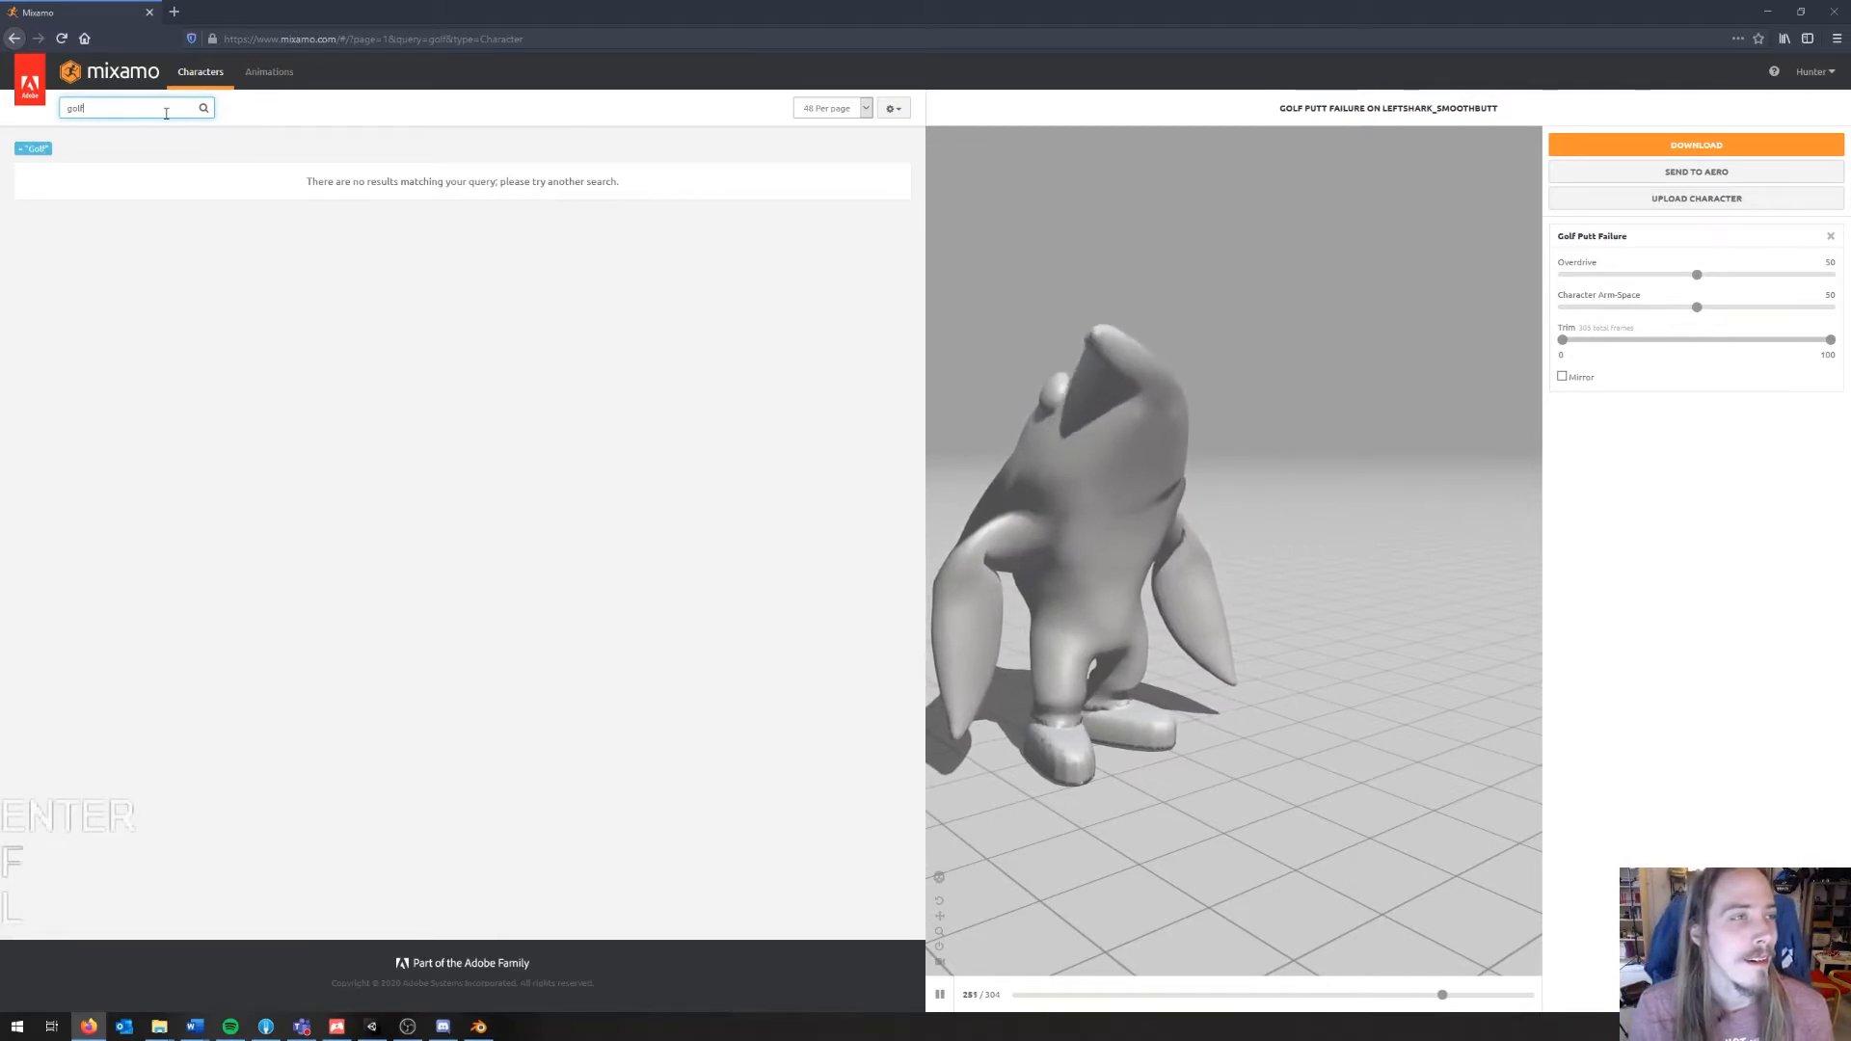
{"action": "key", "text": "BackSpace"}
{"action": "key", "text": "ctrl+BackSpace"}
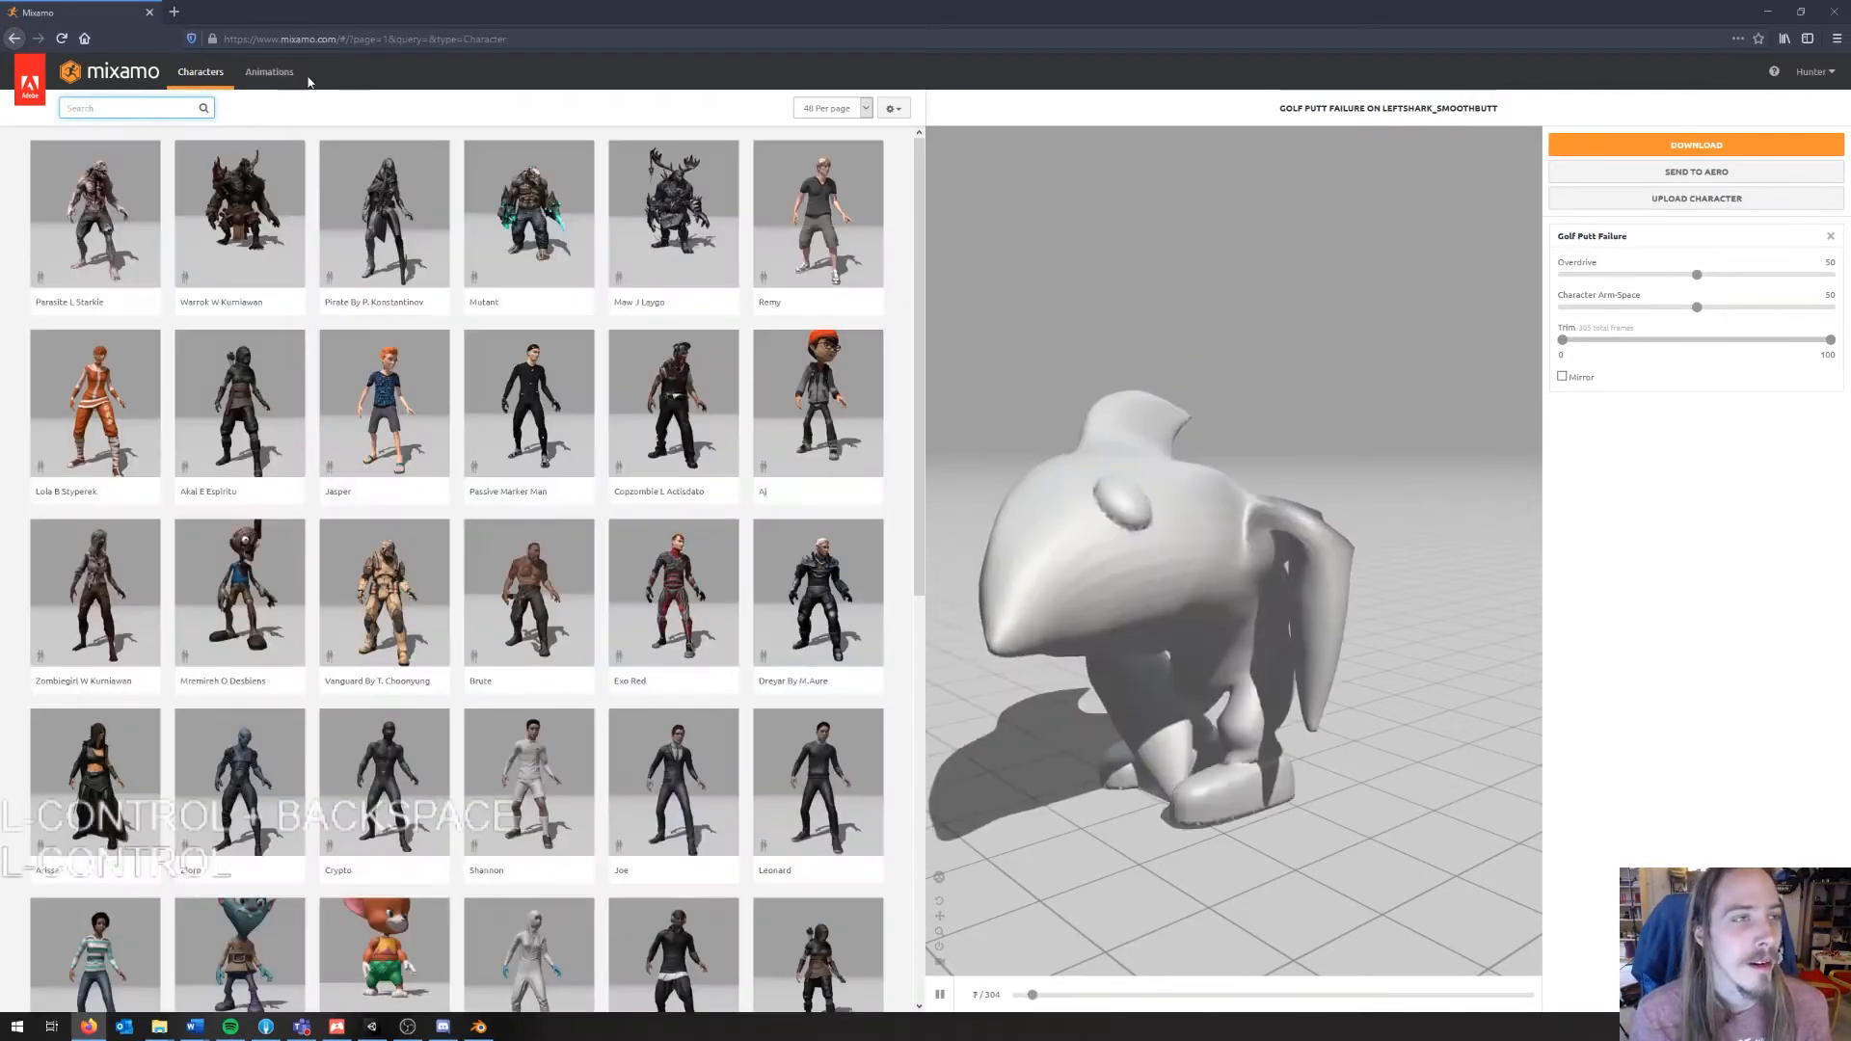
Step: Search the animation library for "dancing"
{"action": "left_click", "coordinate": [269, 72]}
{"action": "left_click", "coordinate": [151, 106]}
{"action": "type", "text": "golf"}
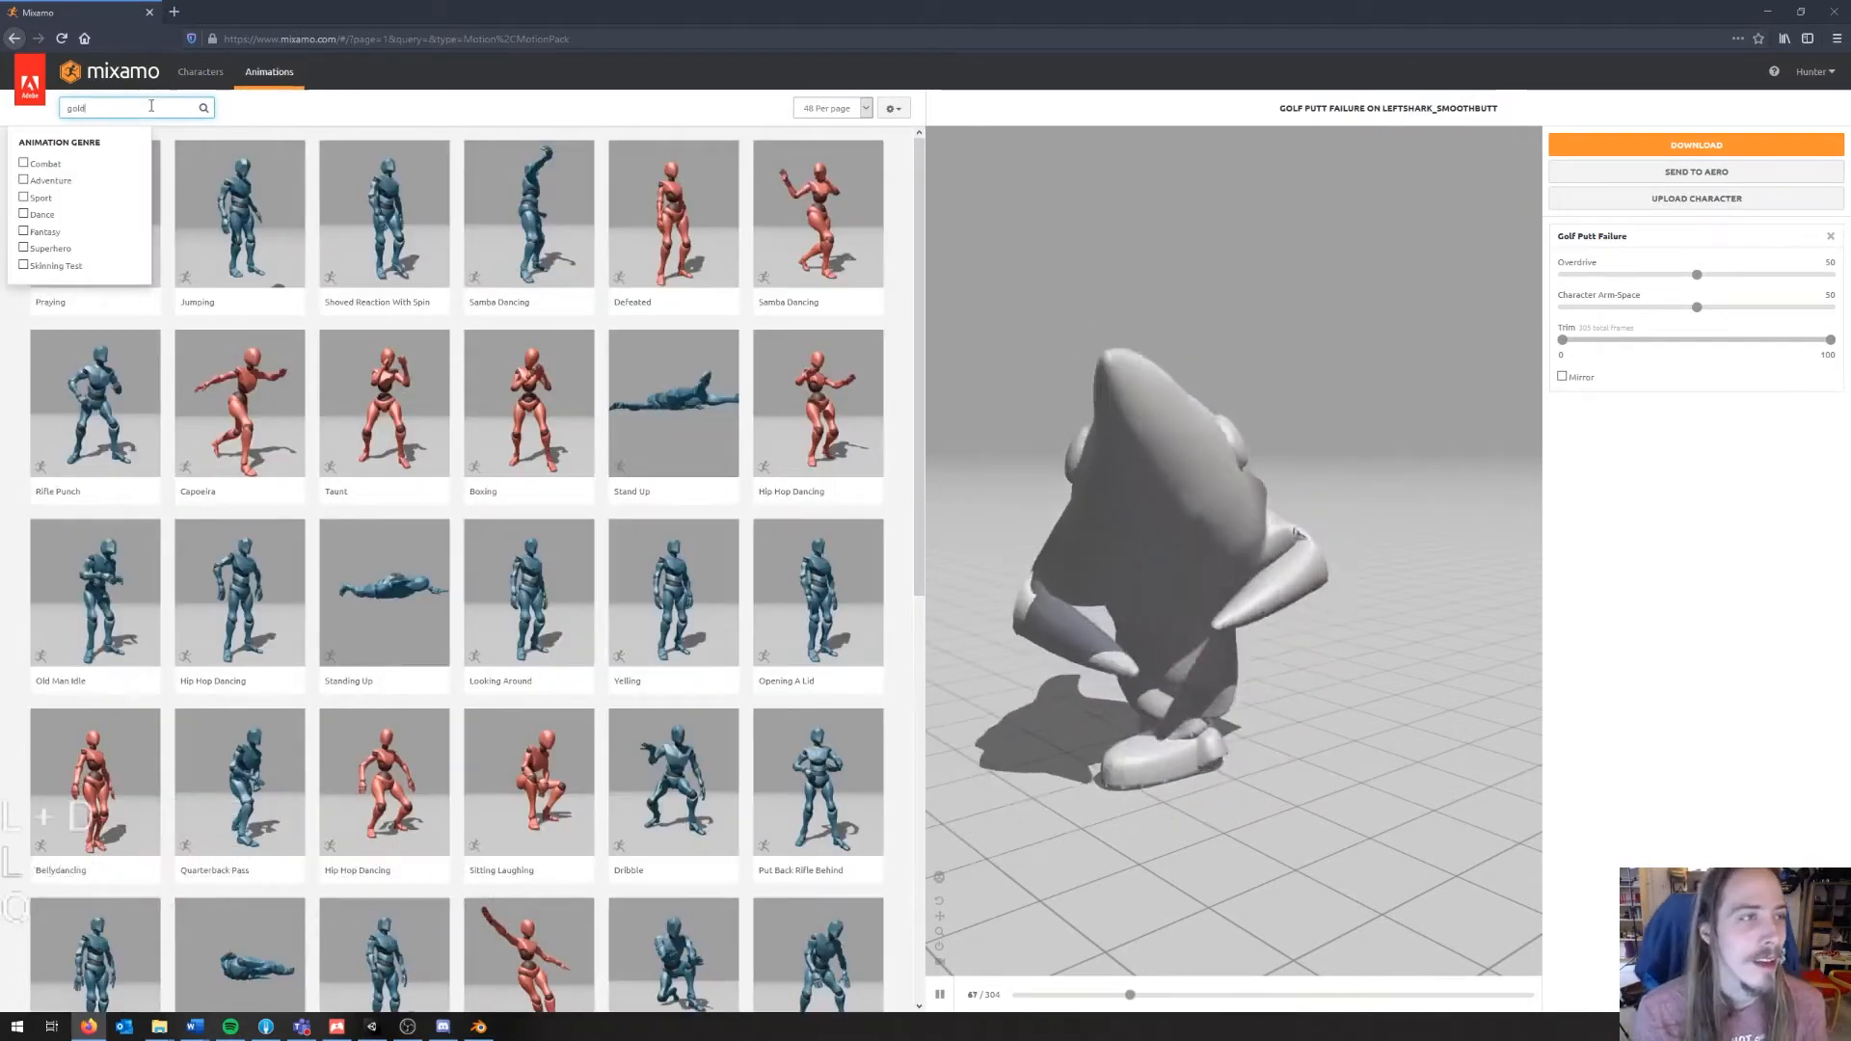
{"action": "key", "text": "ctrl+BackSpace"}
{"action": "type", "text": "dancing"}
{"action": "key", "text": "Return"}
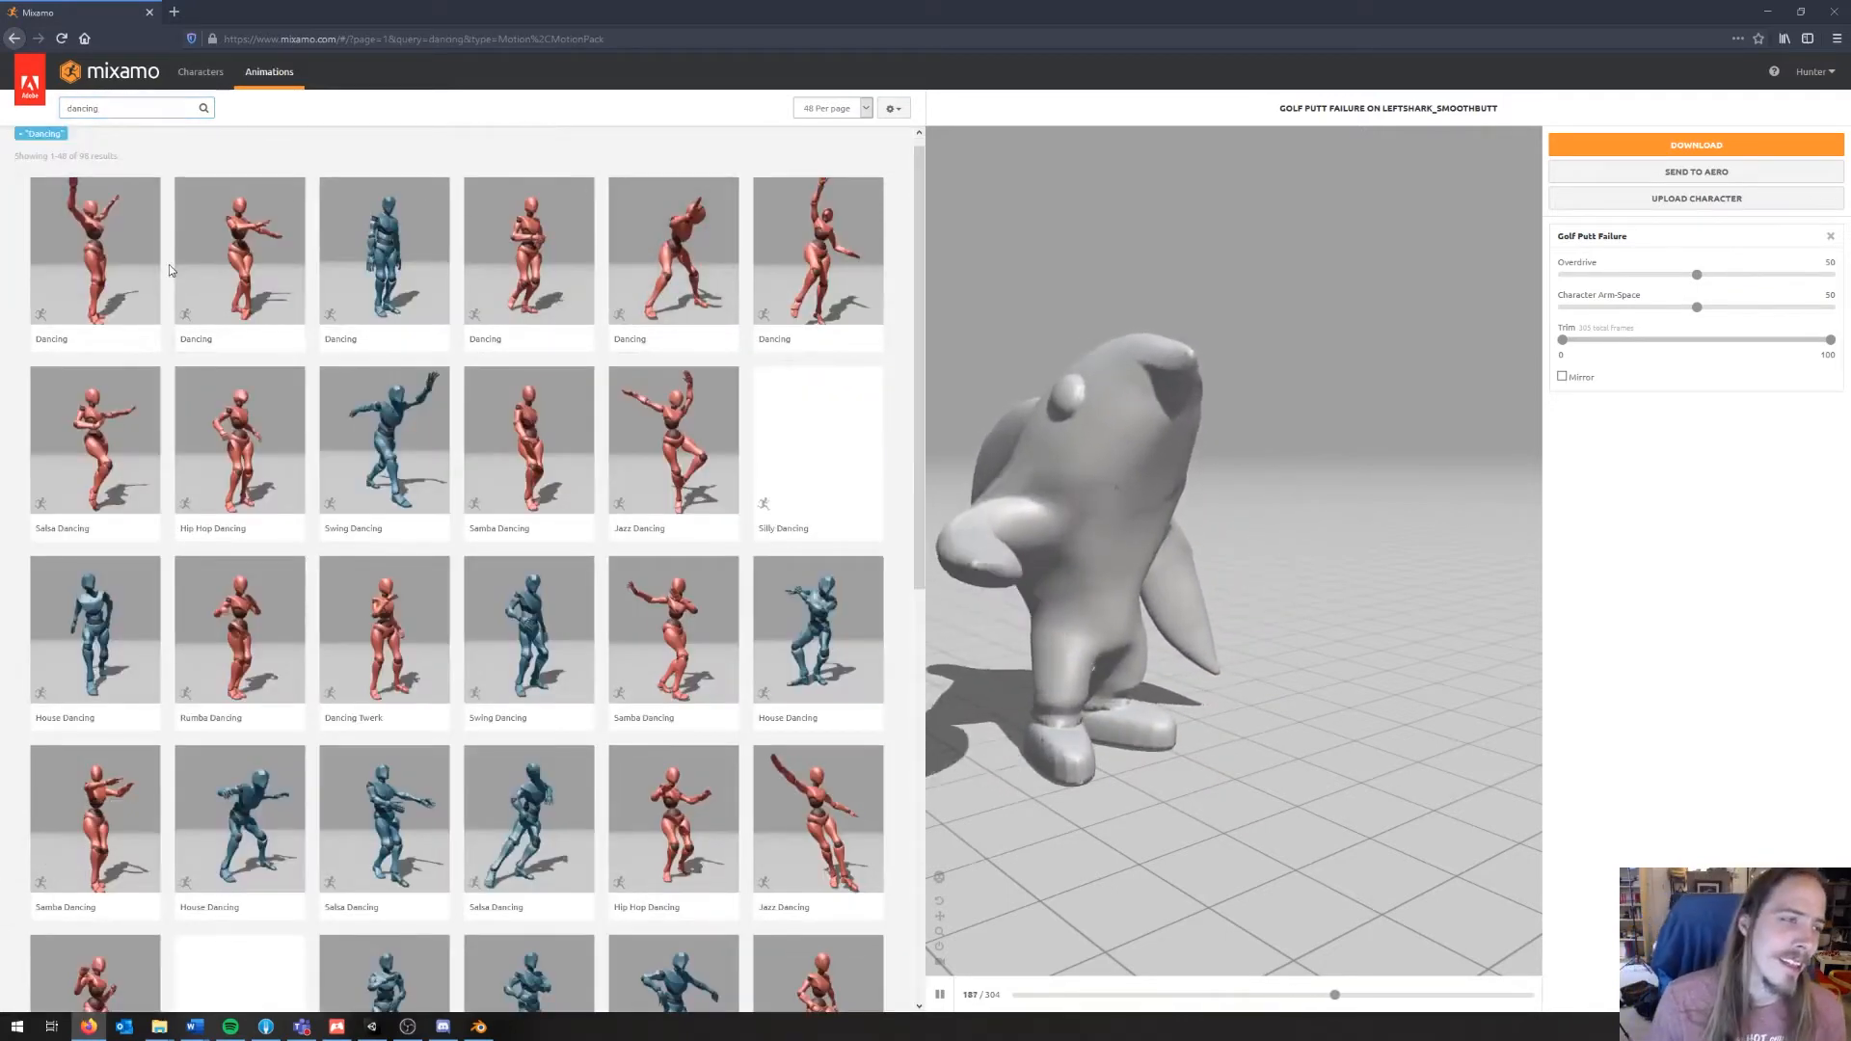
Step: Try the first three Dancing animations on the shark, viewing the second from a lower angle
{"action": "left_click", "coordinate": [145, 266]}
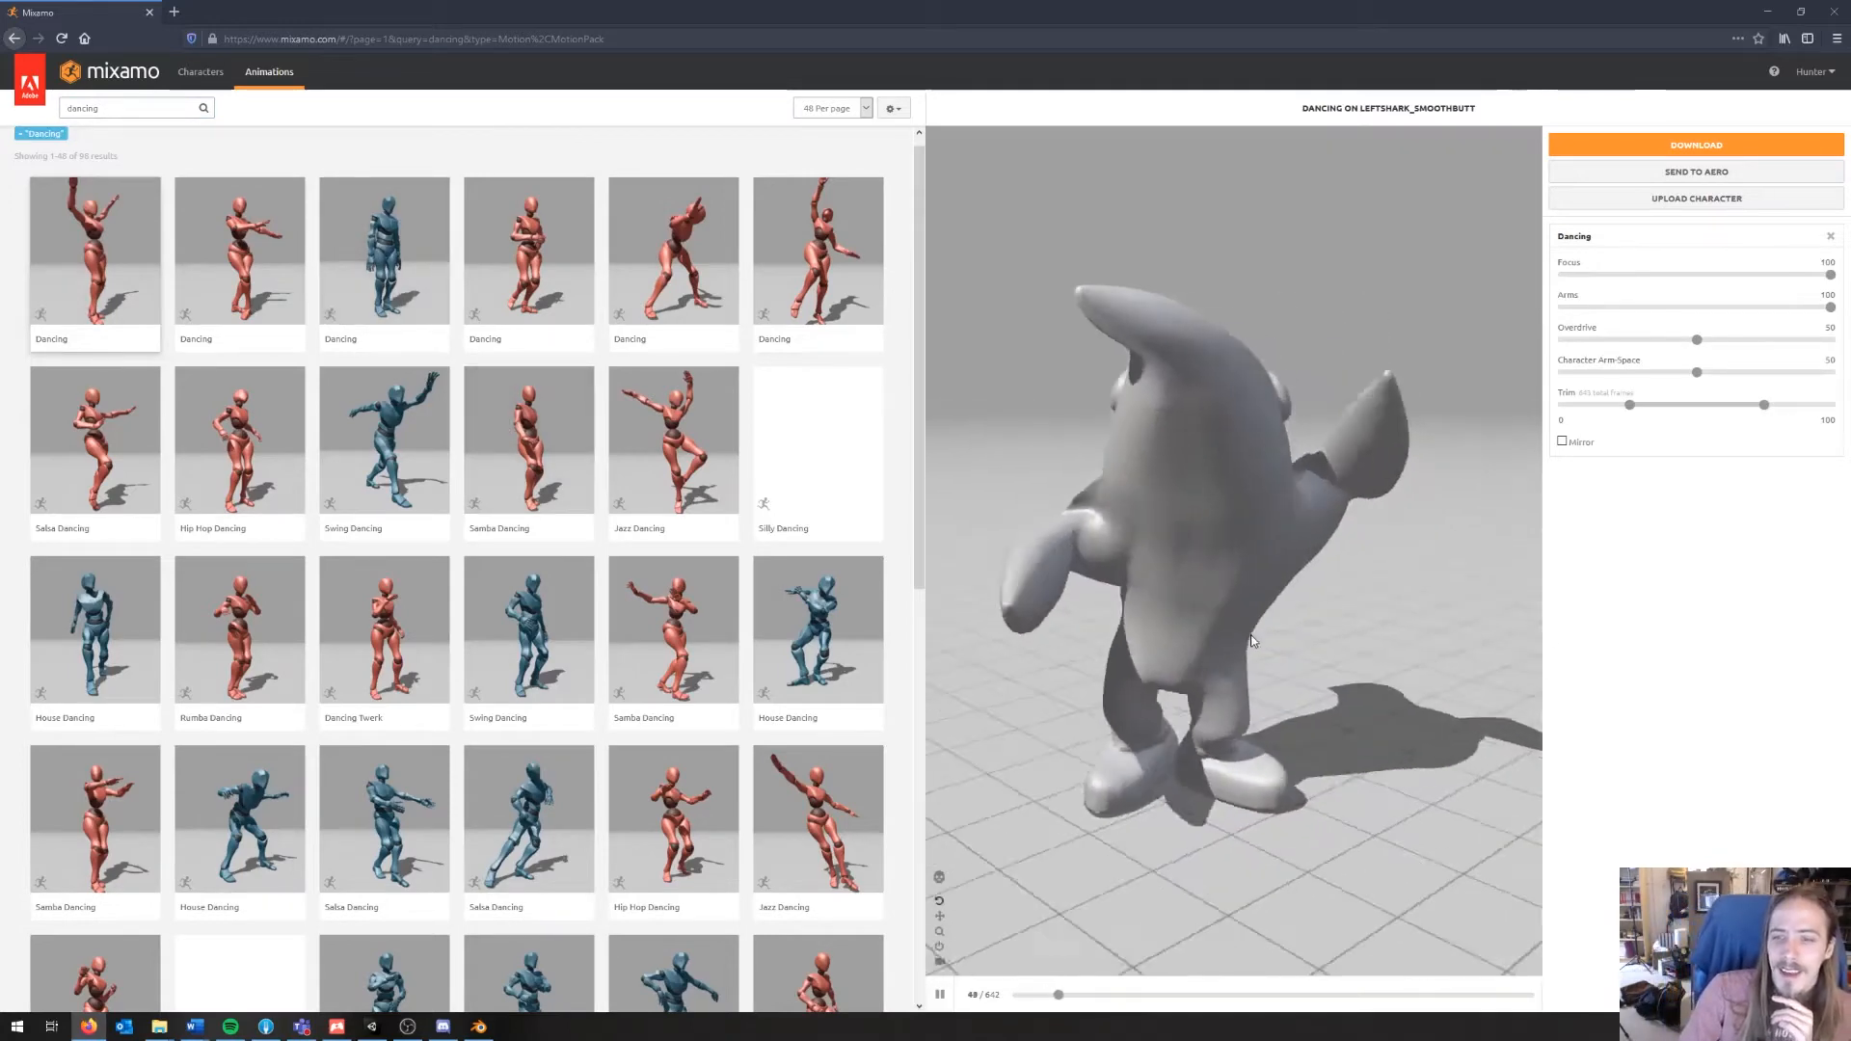
{"action": "left_click", "coordinate": [296, 277]}
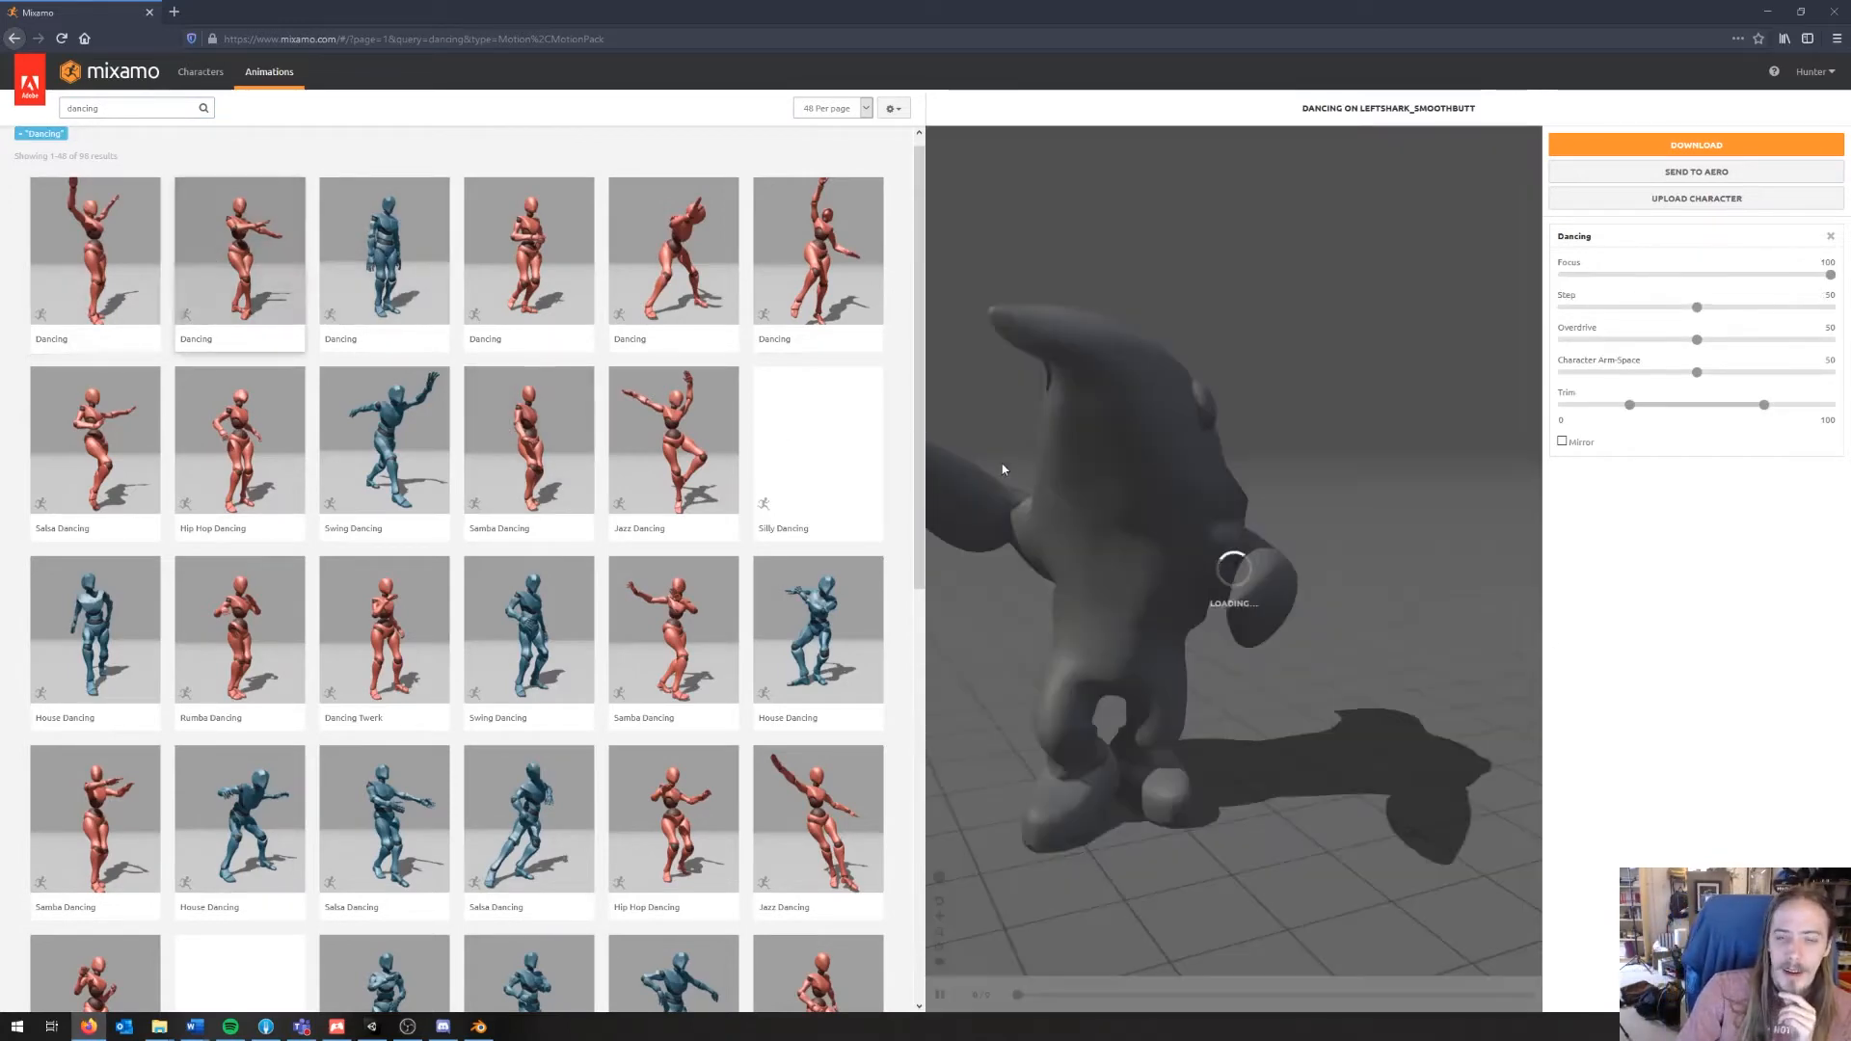
{"action": "left_click_drag", "start_coordinate": [1132, 688], "coordinate": [1231, 648]}
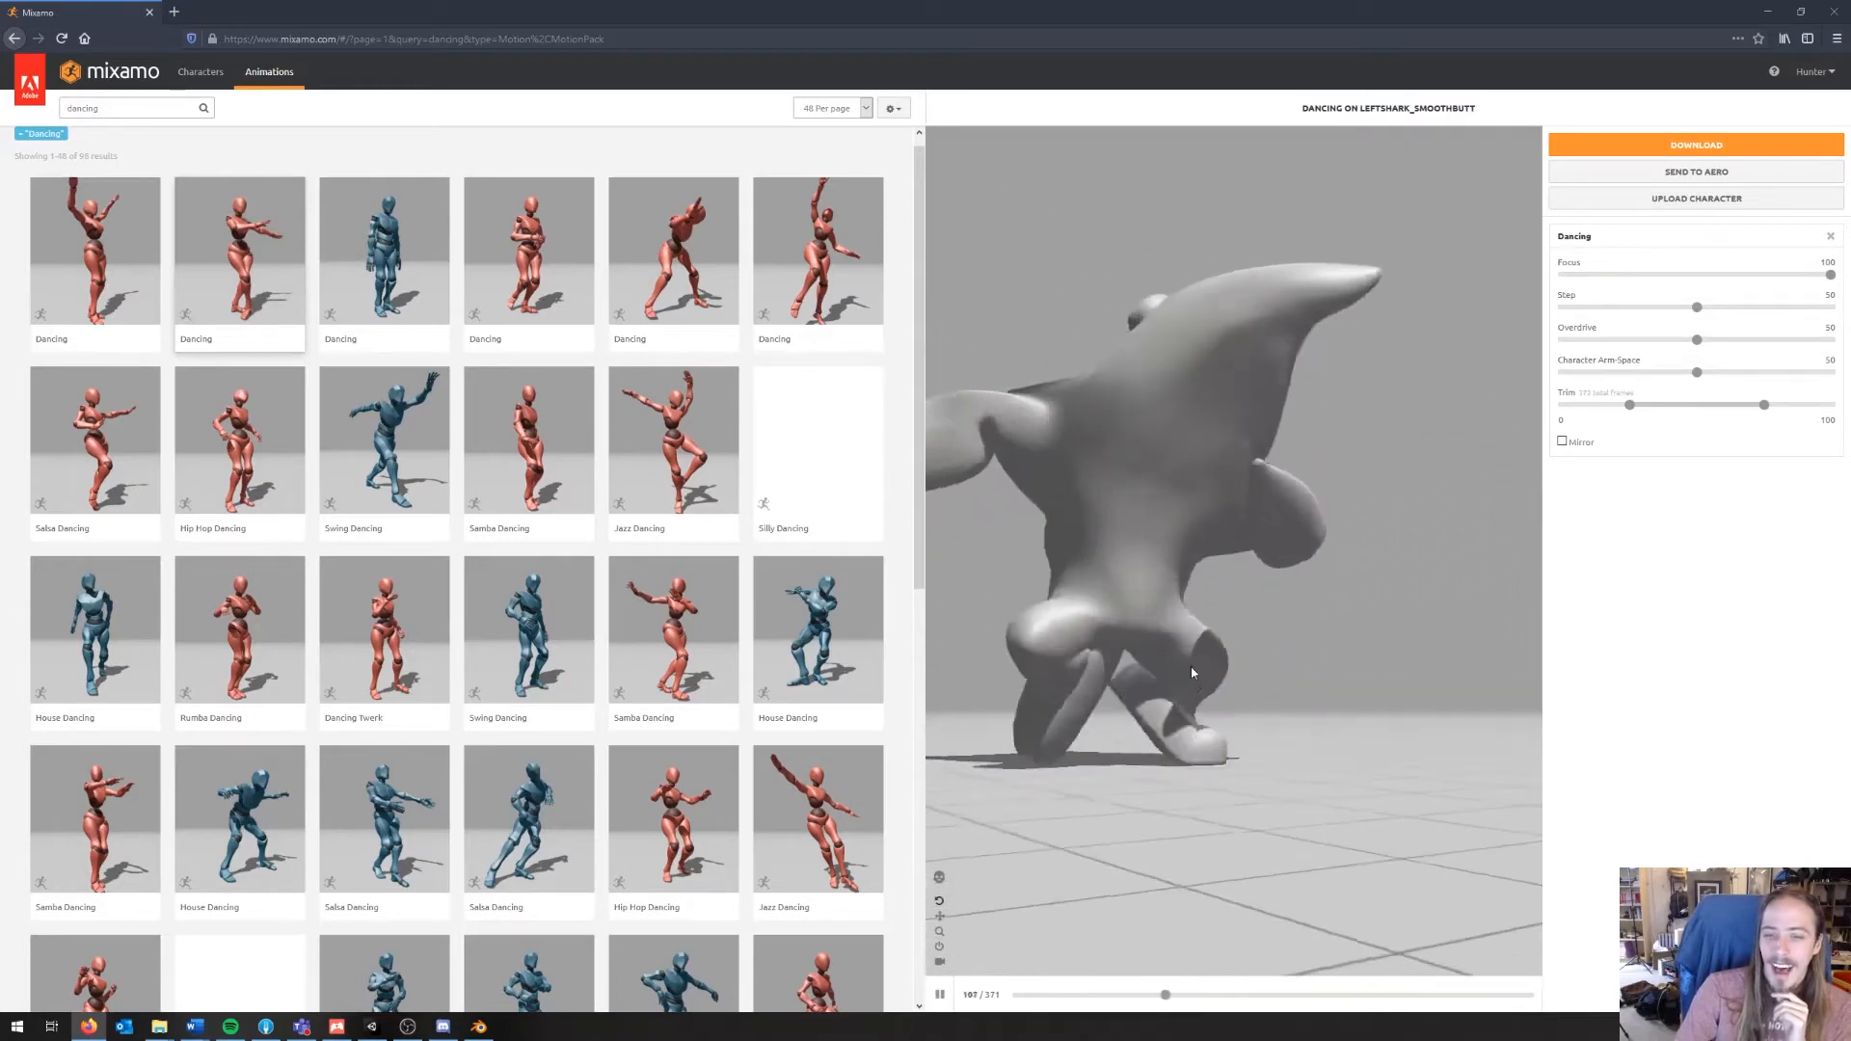
{"action": "left_click", "coordinate": [385, 275]}
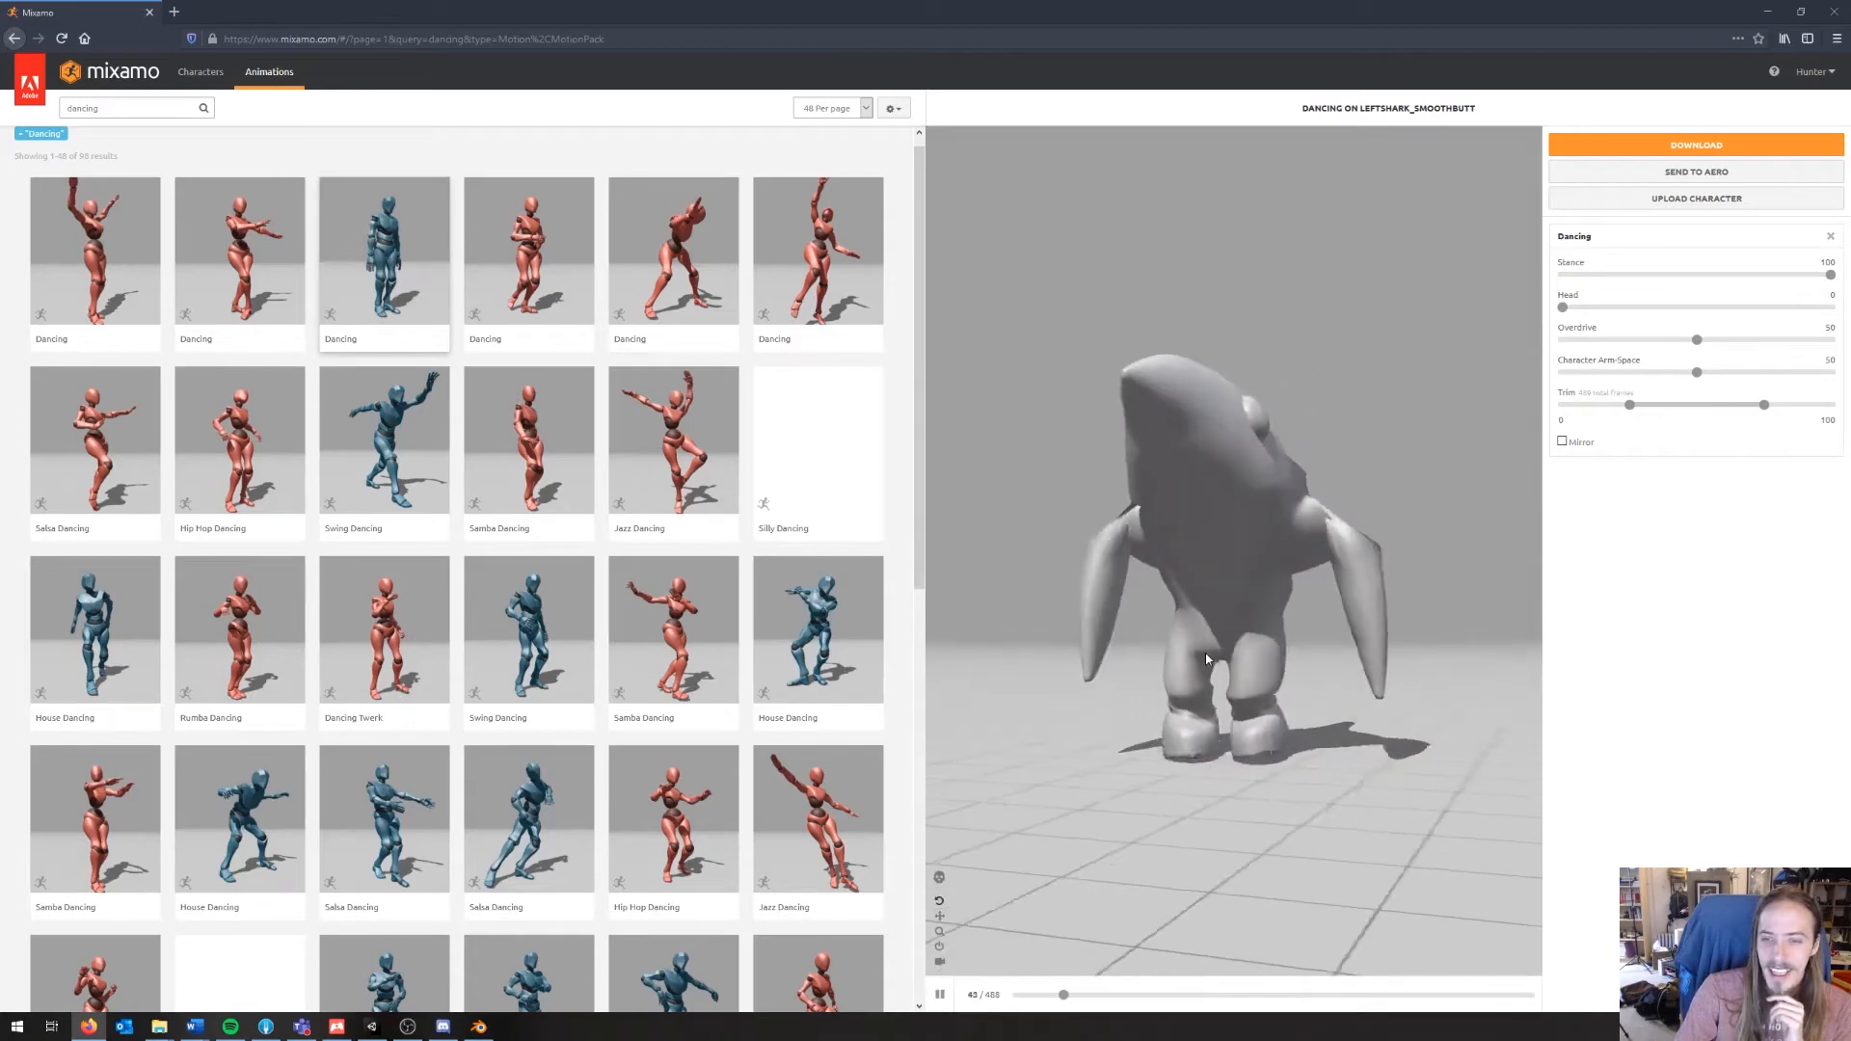
Step: Try House Dancing on the shark with Character Arm-Space at 93, at 9 and near the middle of its range
{"action": "left_click", "coordinate": [813, 632]}
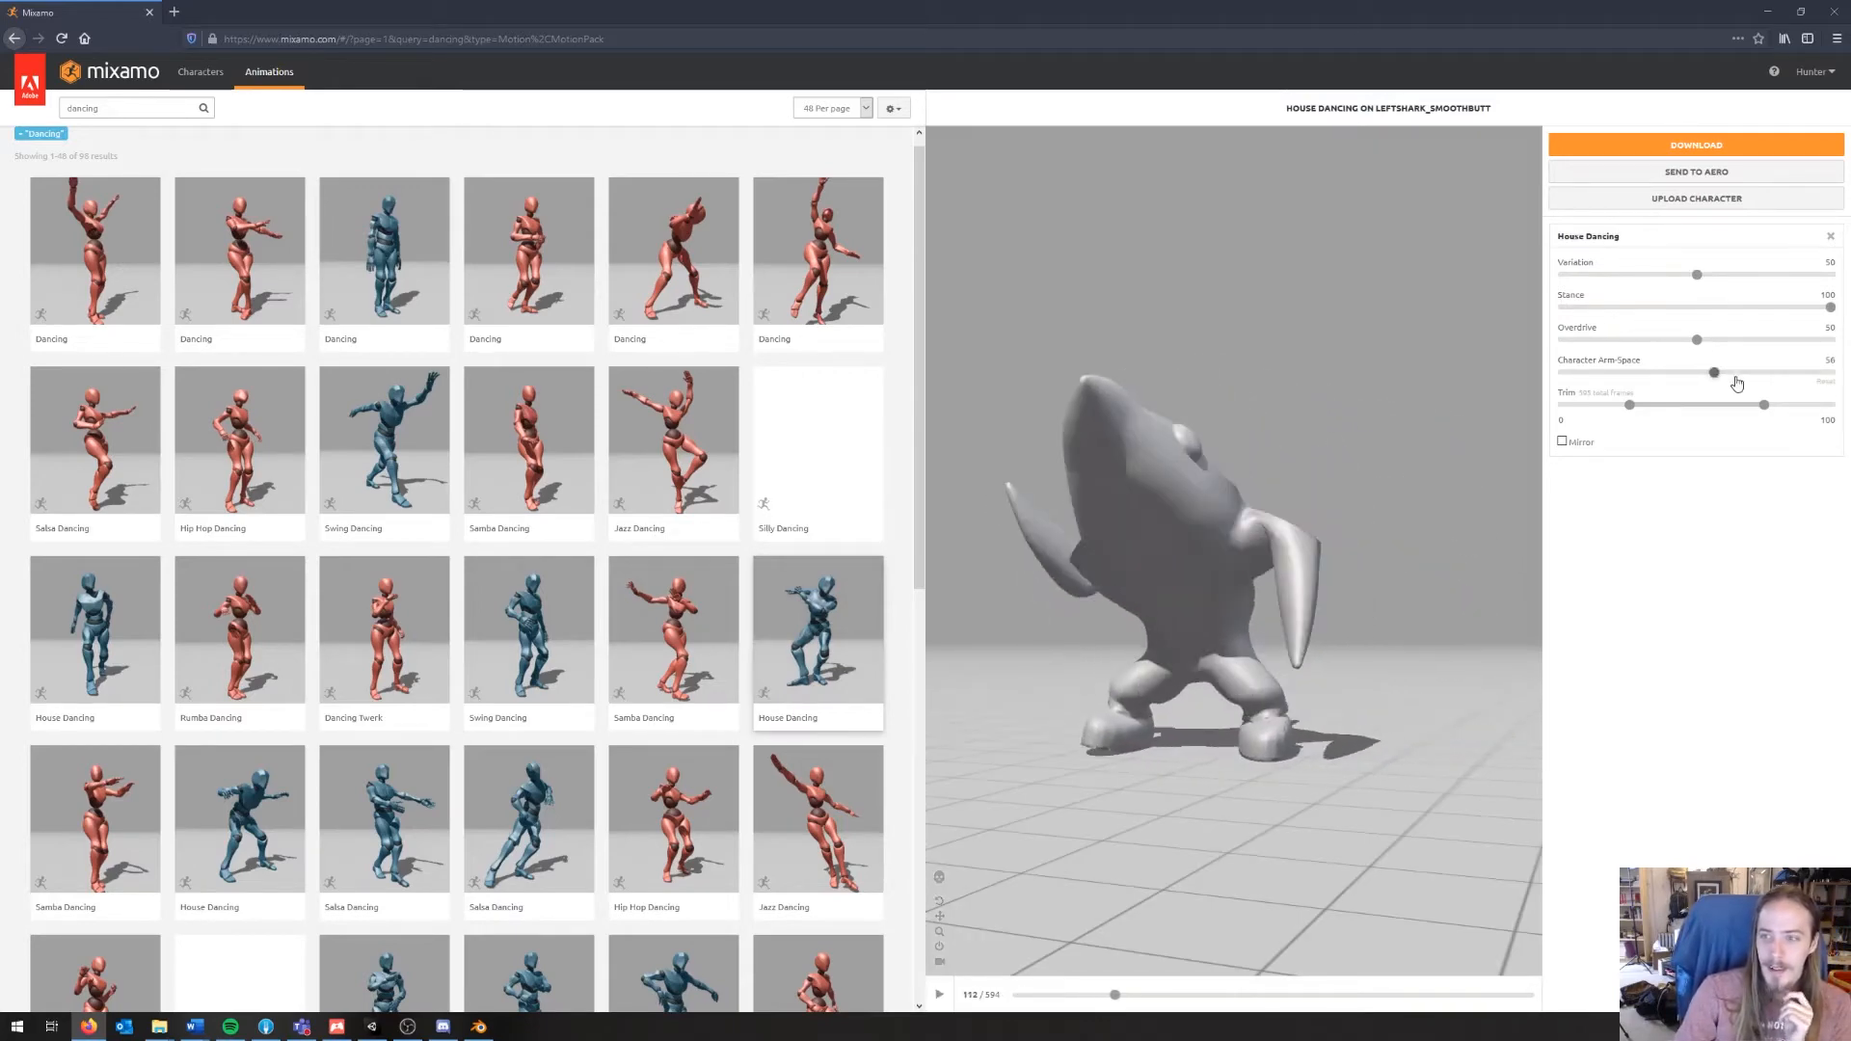
{"action": "left_click_drag", "start_coordinate": [1697, 372], "coordinate": [1813, 372]}
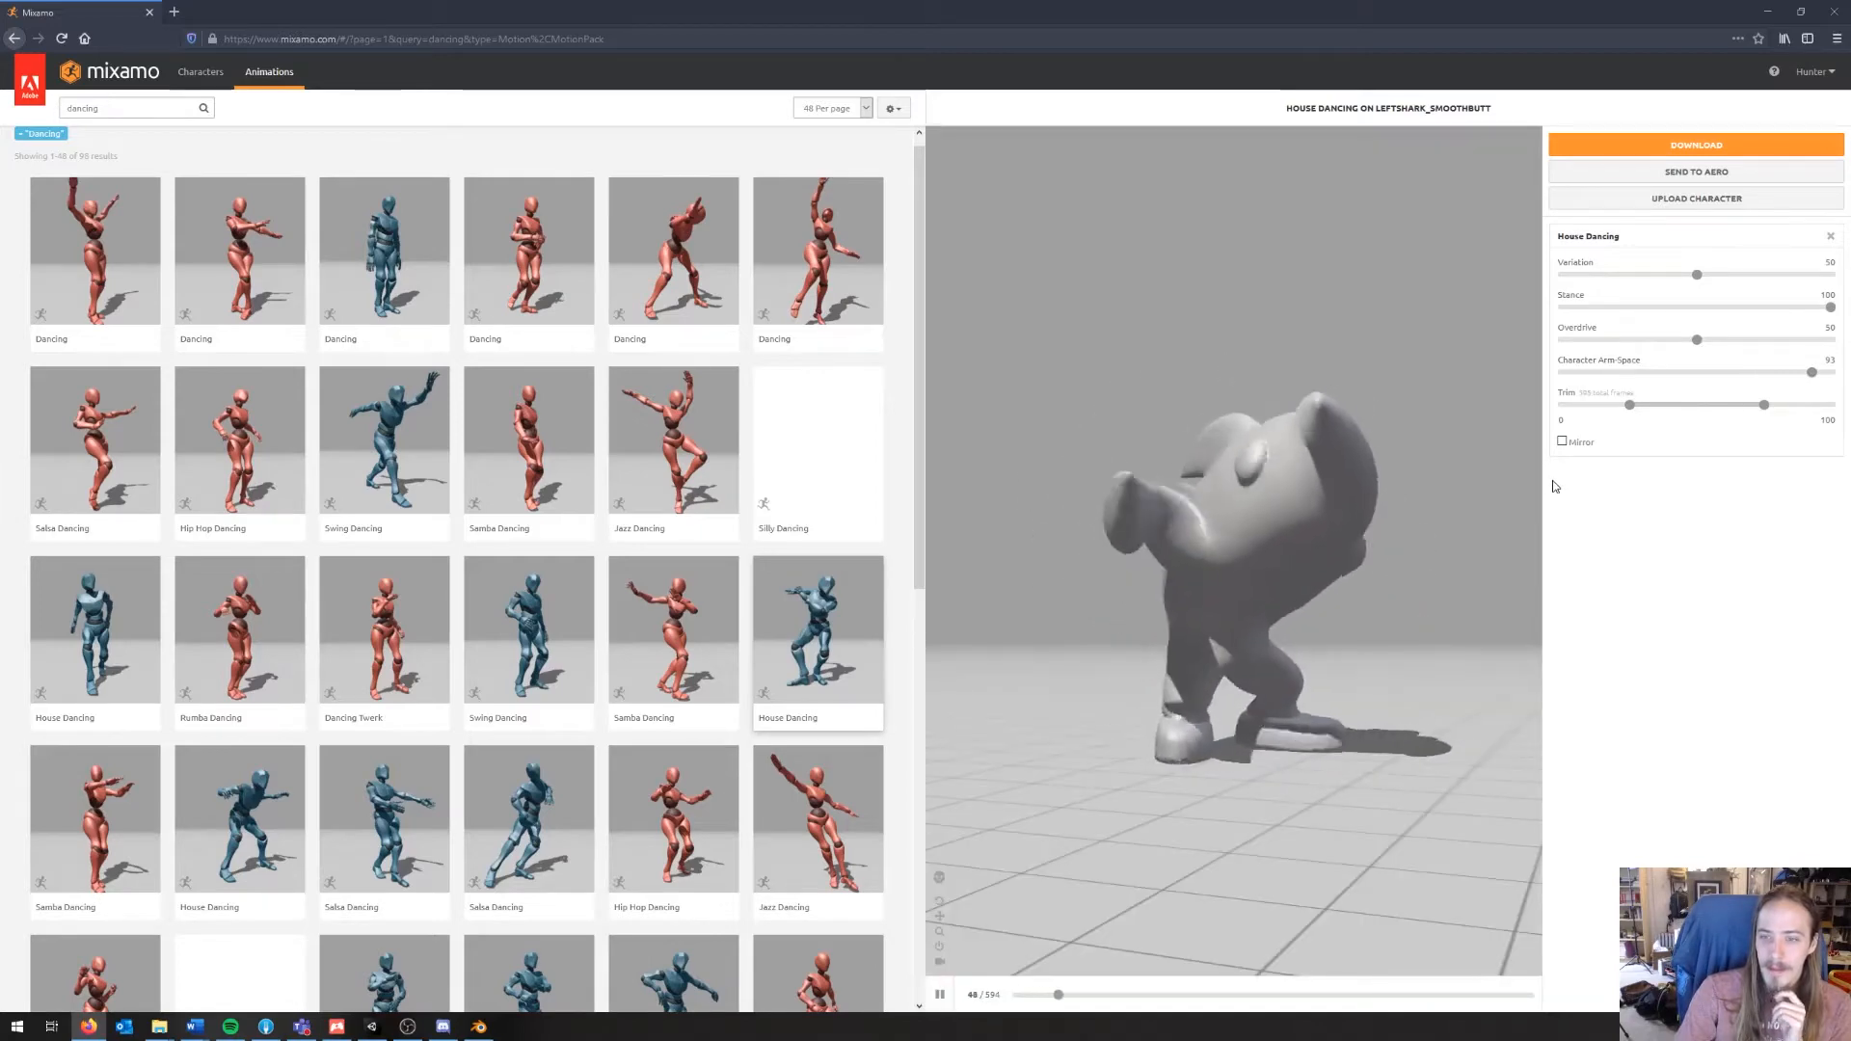
{"action": "left_click", "coordinate": [1585, 373]}
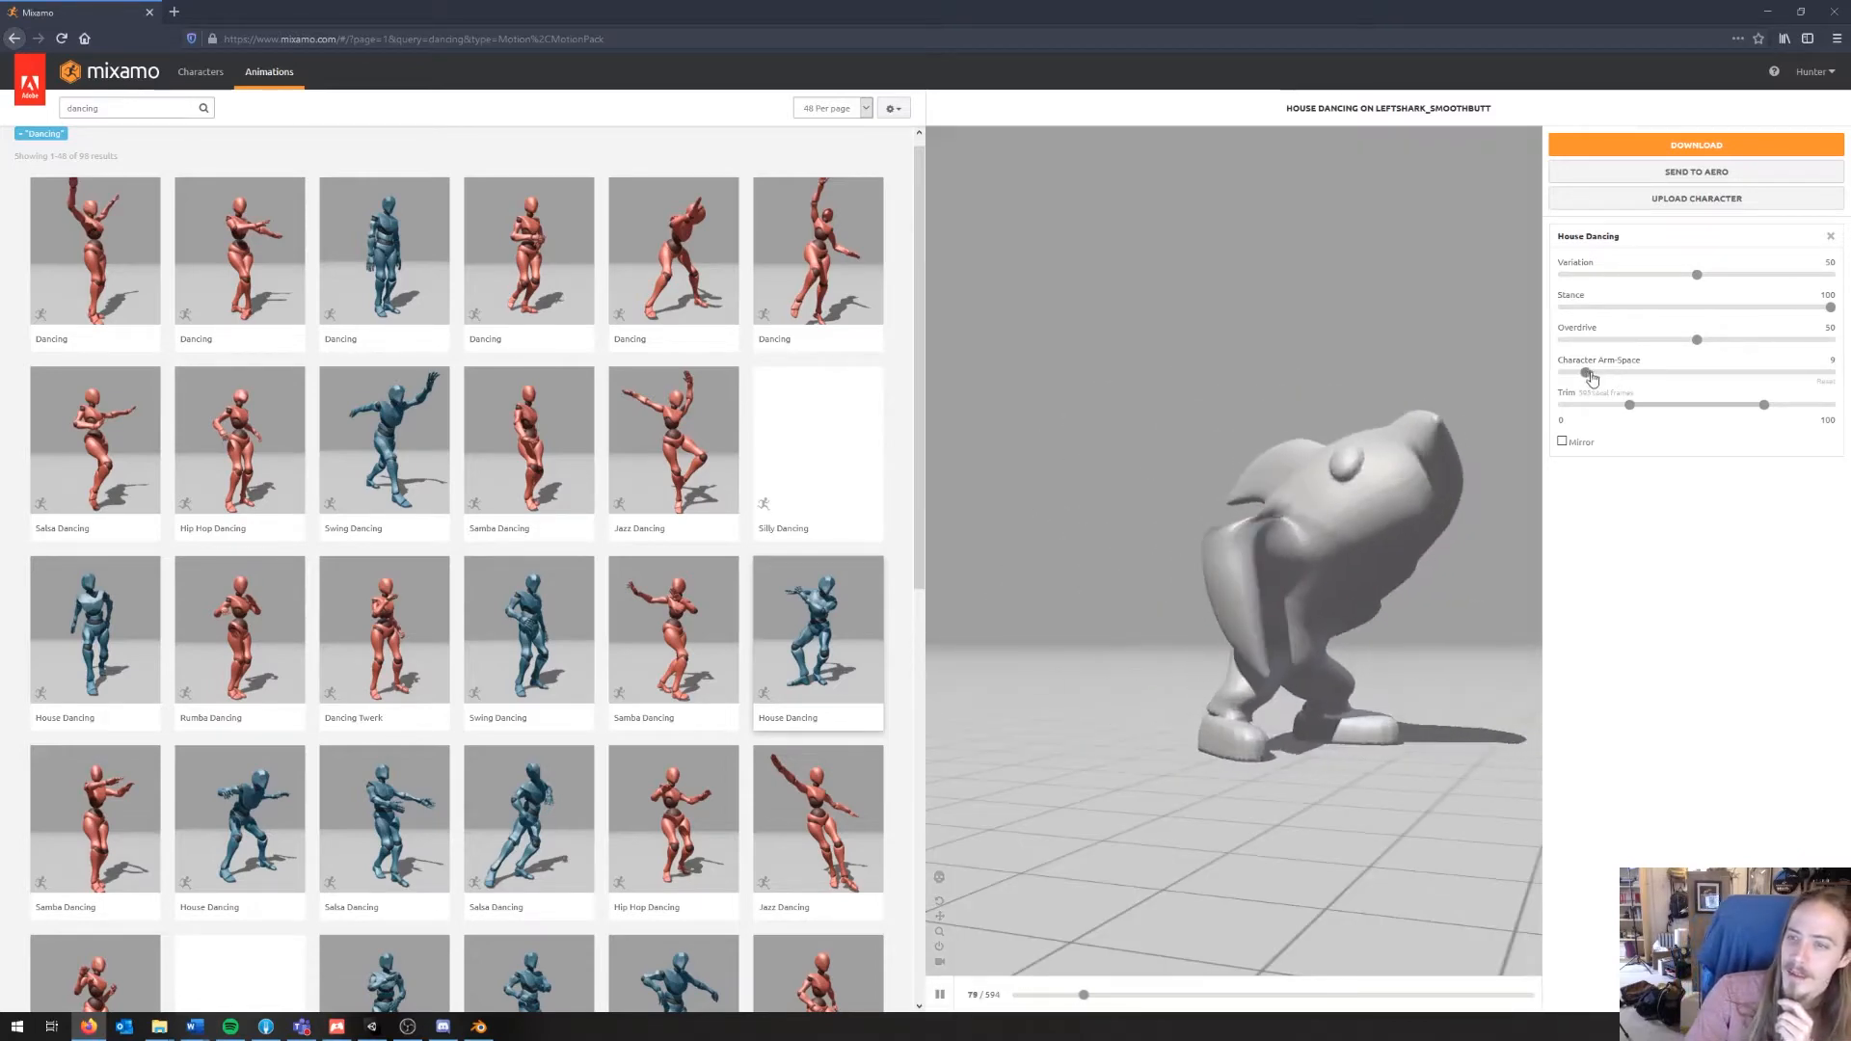
{"action": "left_click", "coordinate": [1701, 373]}
Step: Try other dance animations from the results on the shark, including Jazz Dancing, Samba Dancing and Rumba Dancing
{"action": "scroll", "coordinate": [434, 578], "scroll_direction": "down", "scroll_amount": 2}
{"action": "left_click", "coordinate": [384, 434]}
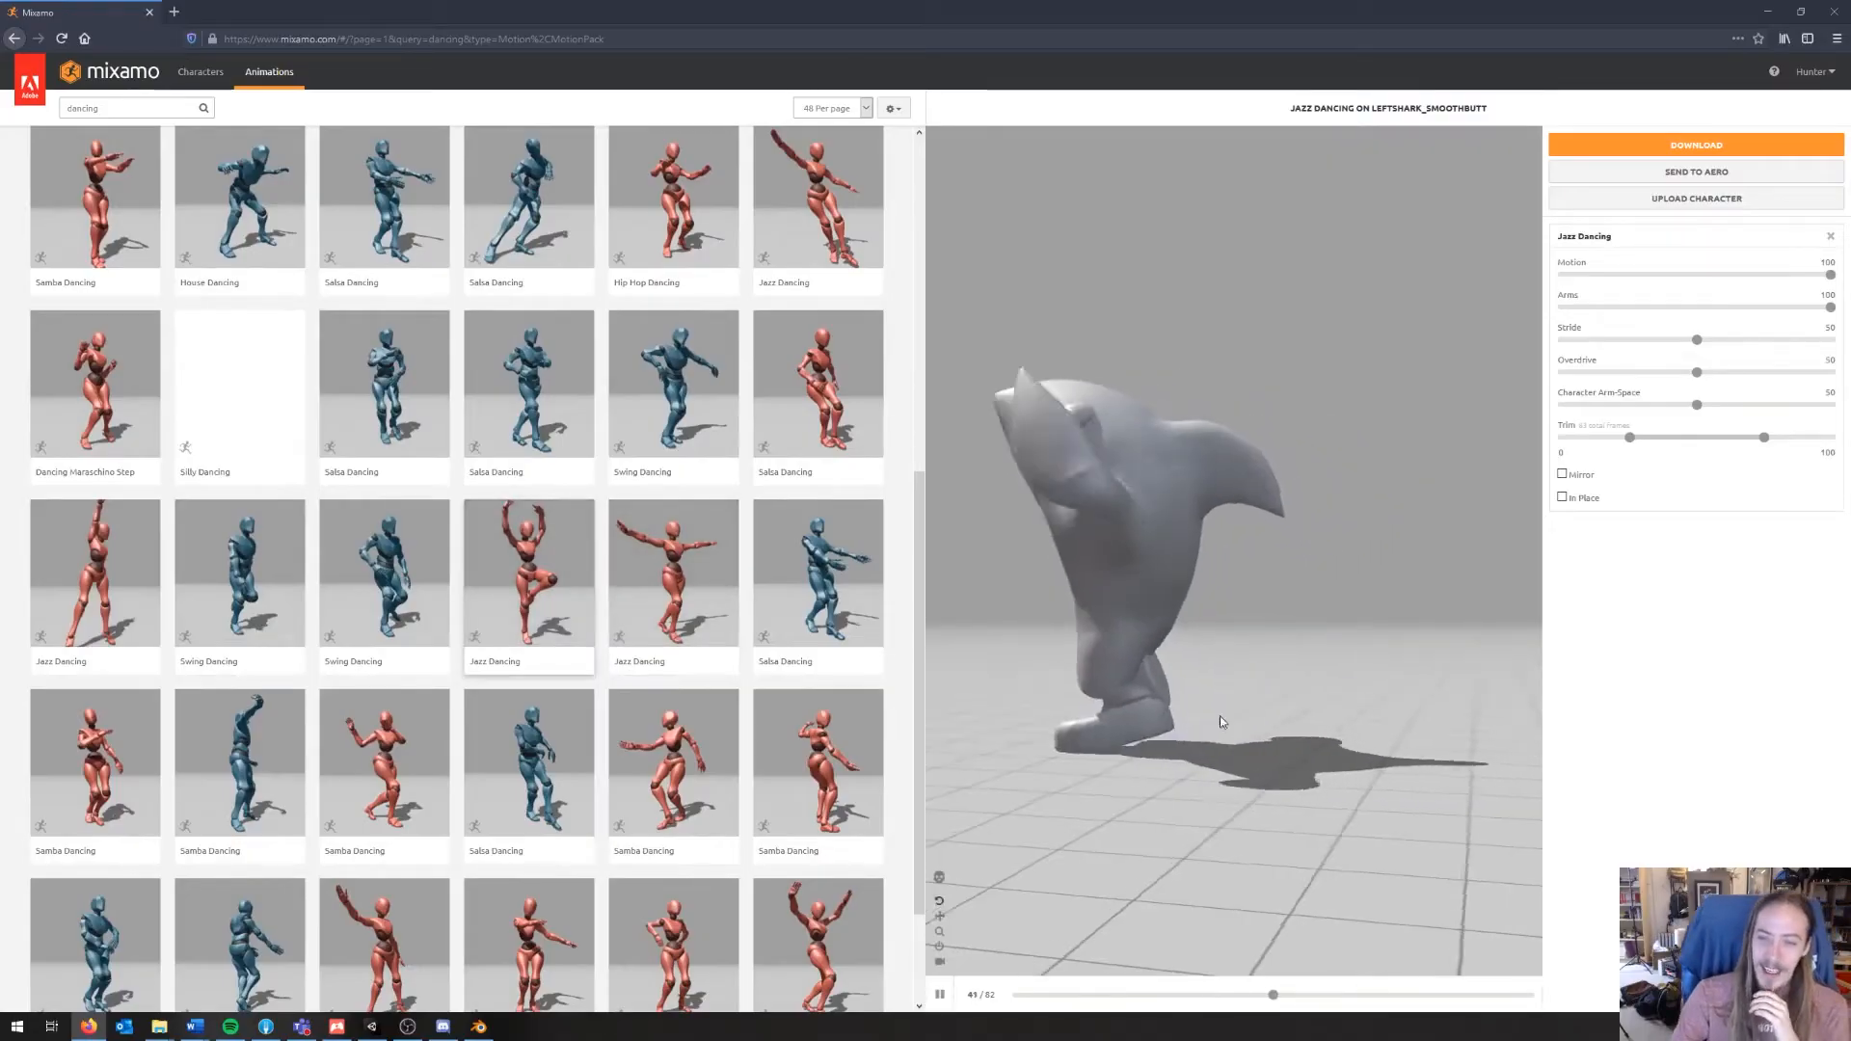
{"action": "left_click_drag", "start_coordinate": [1218, 715], "coordinate": [1166, 617]}
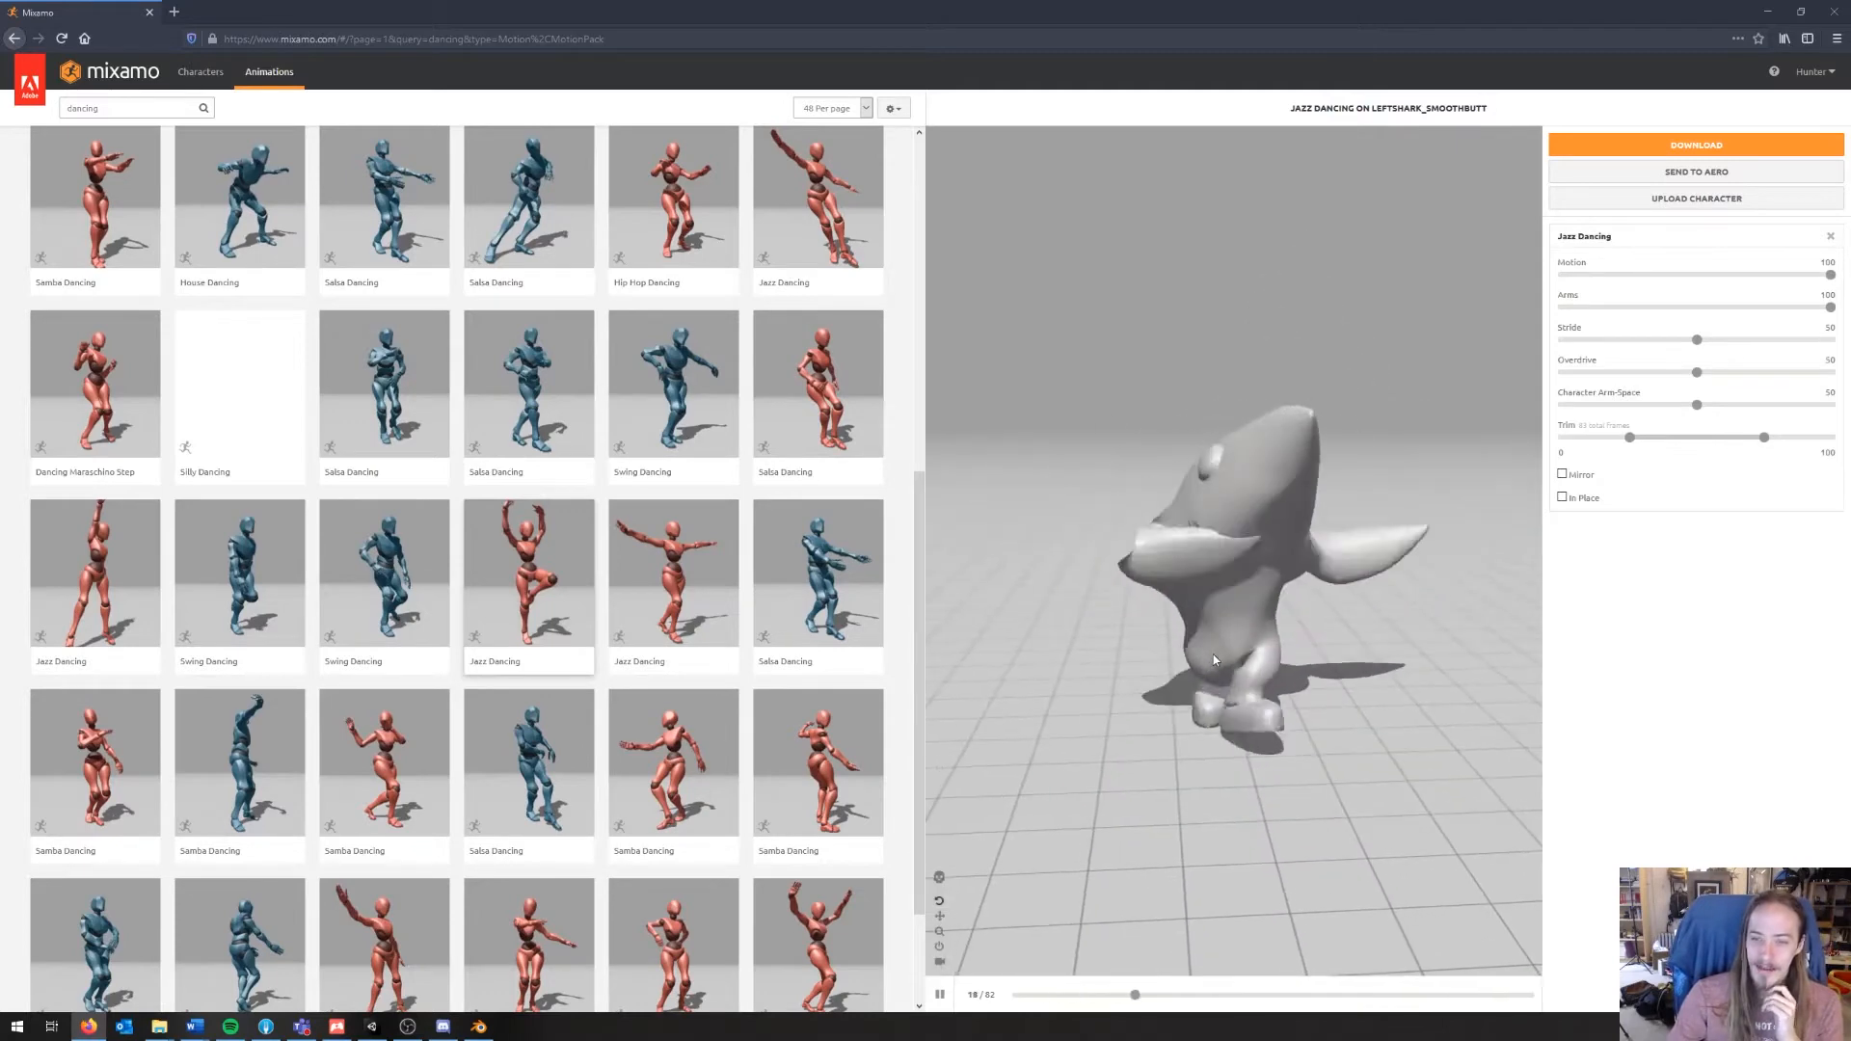
{"action": "scroll", "coordinate": [687, 675], "scroll_direction": "down", "scroll_amount": 2}
{"action": "left_click", "coordinate": [781, 675]}
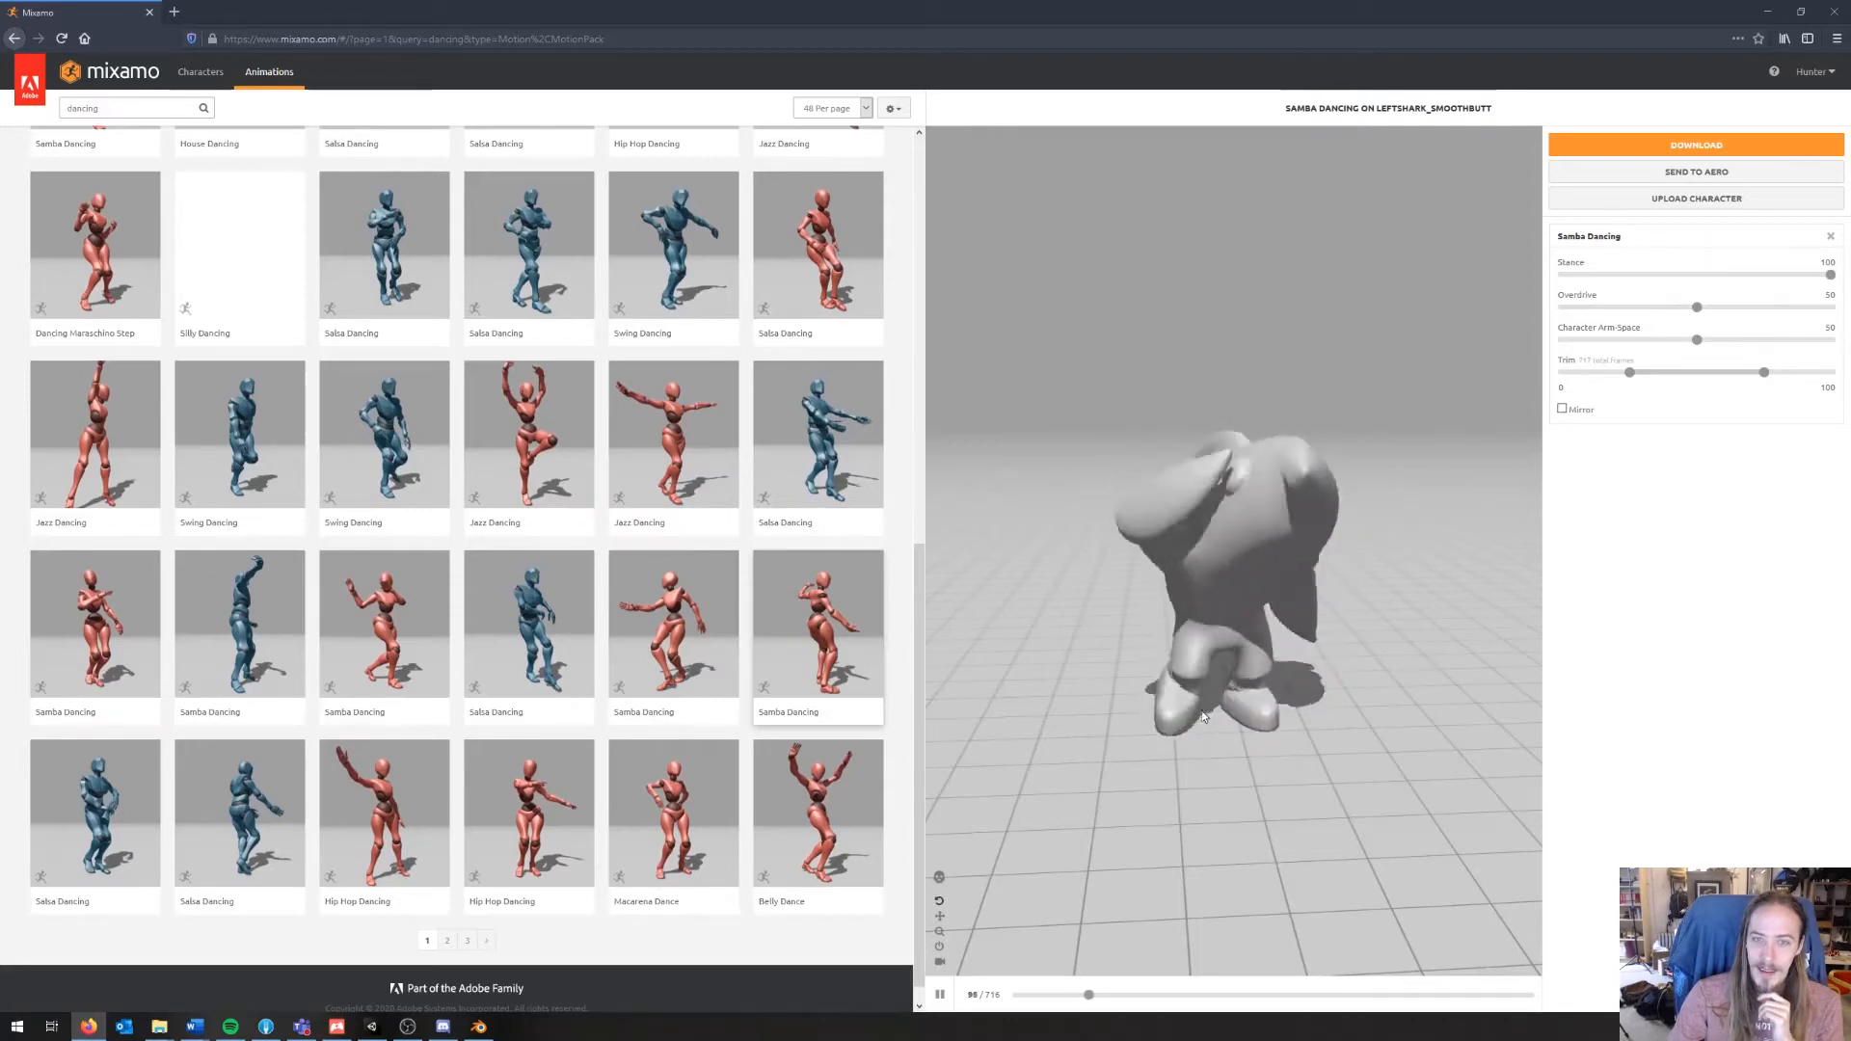
{"action": "scroll", "coordinate": [557, 431], "scroll_direction": "up", "scroll_amount": 8}
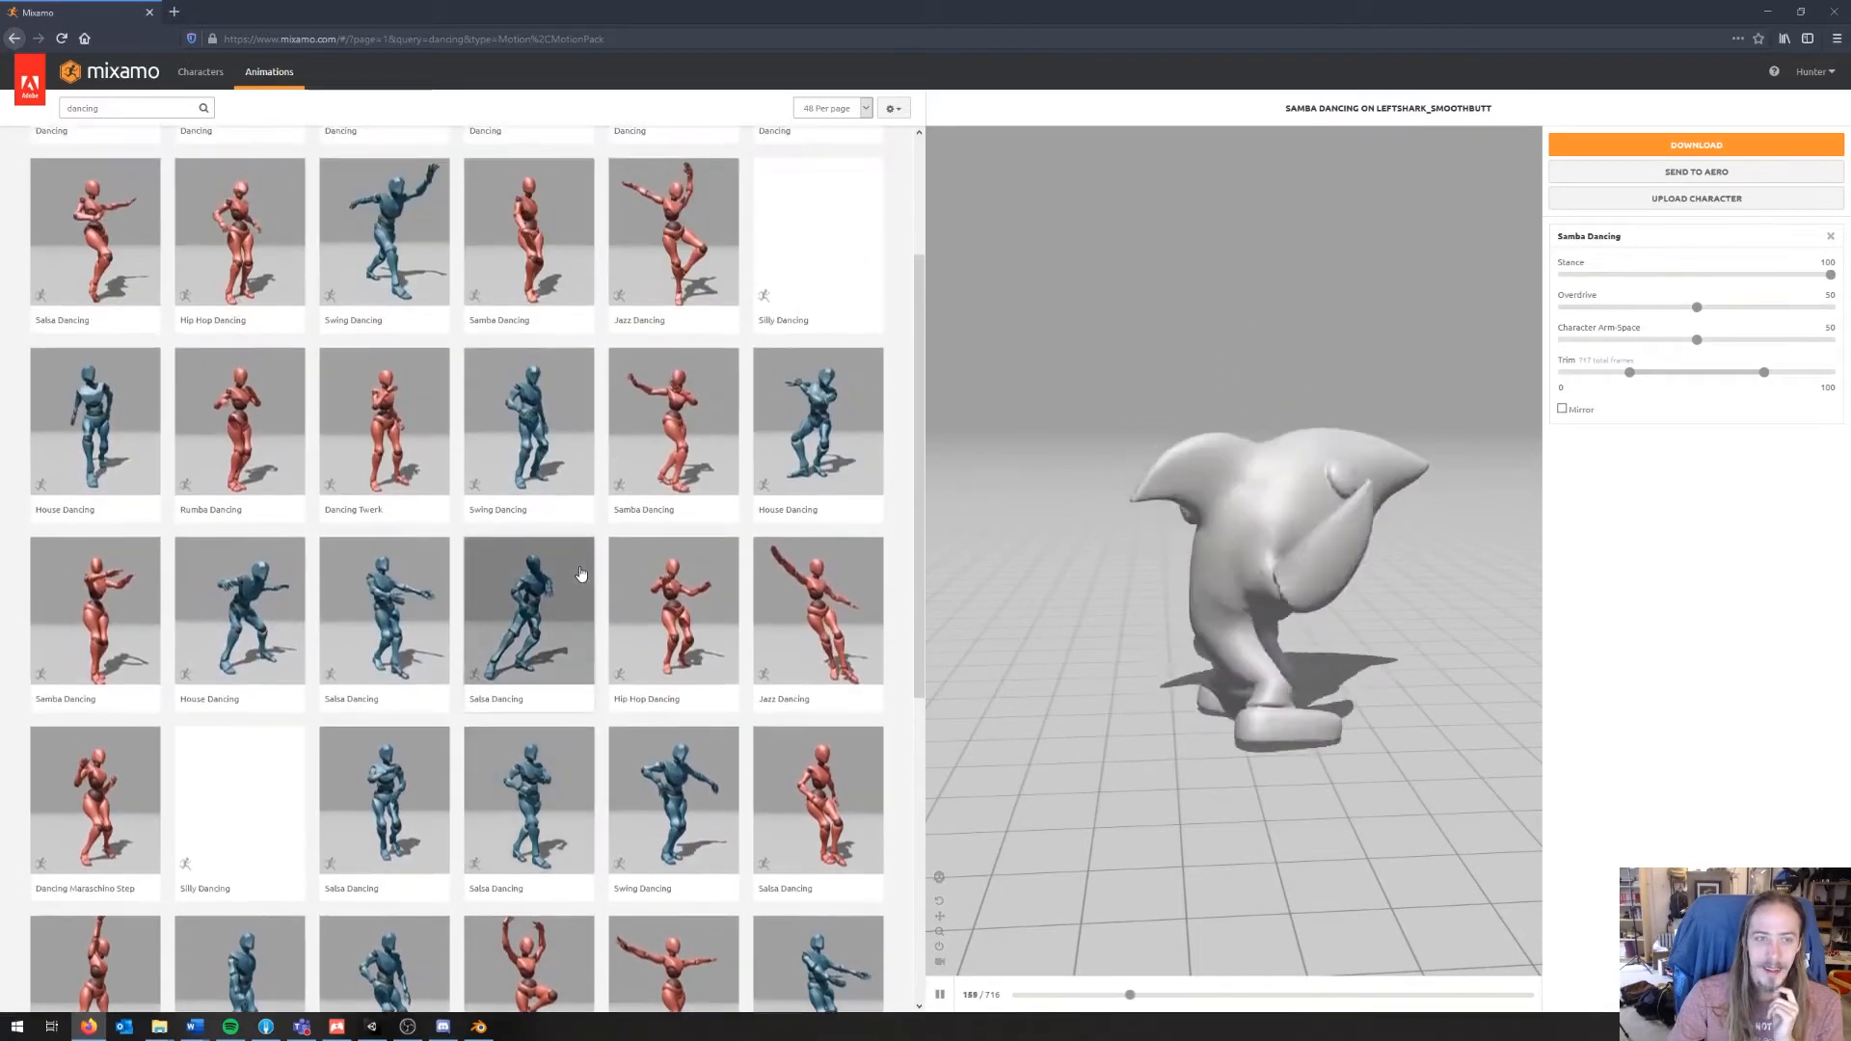
{"action": "scroll", "coordinate": [557, 431], "scroll_direction": "up", "scroll_amount": 2}
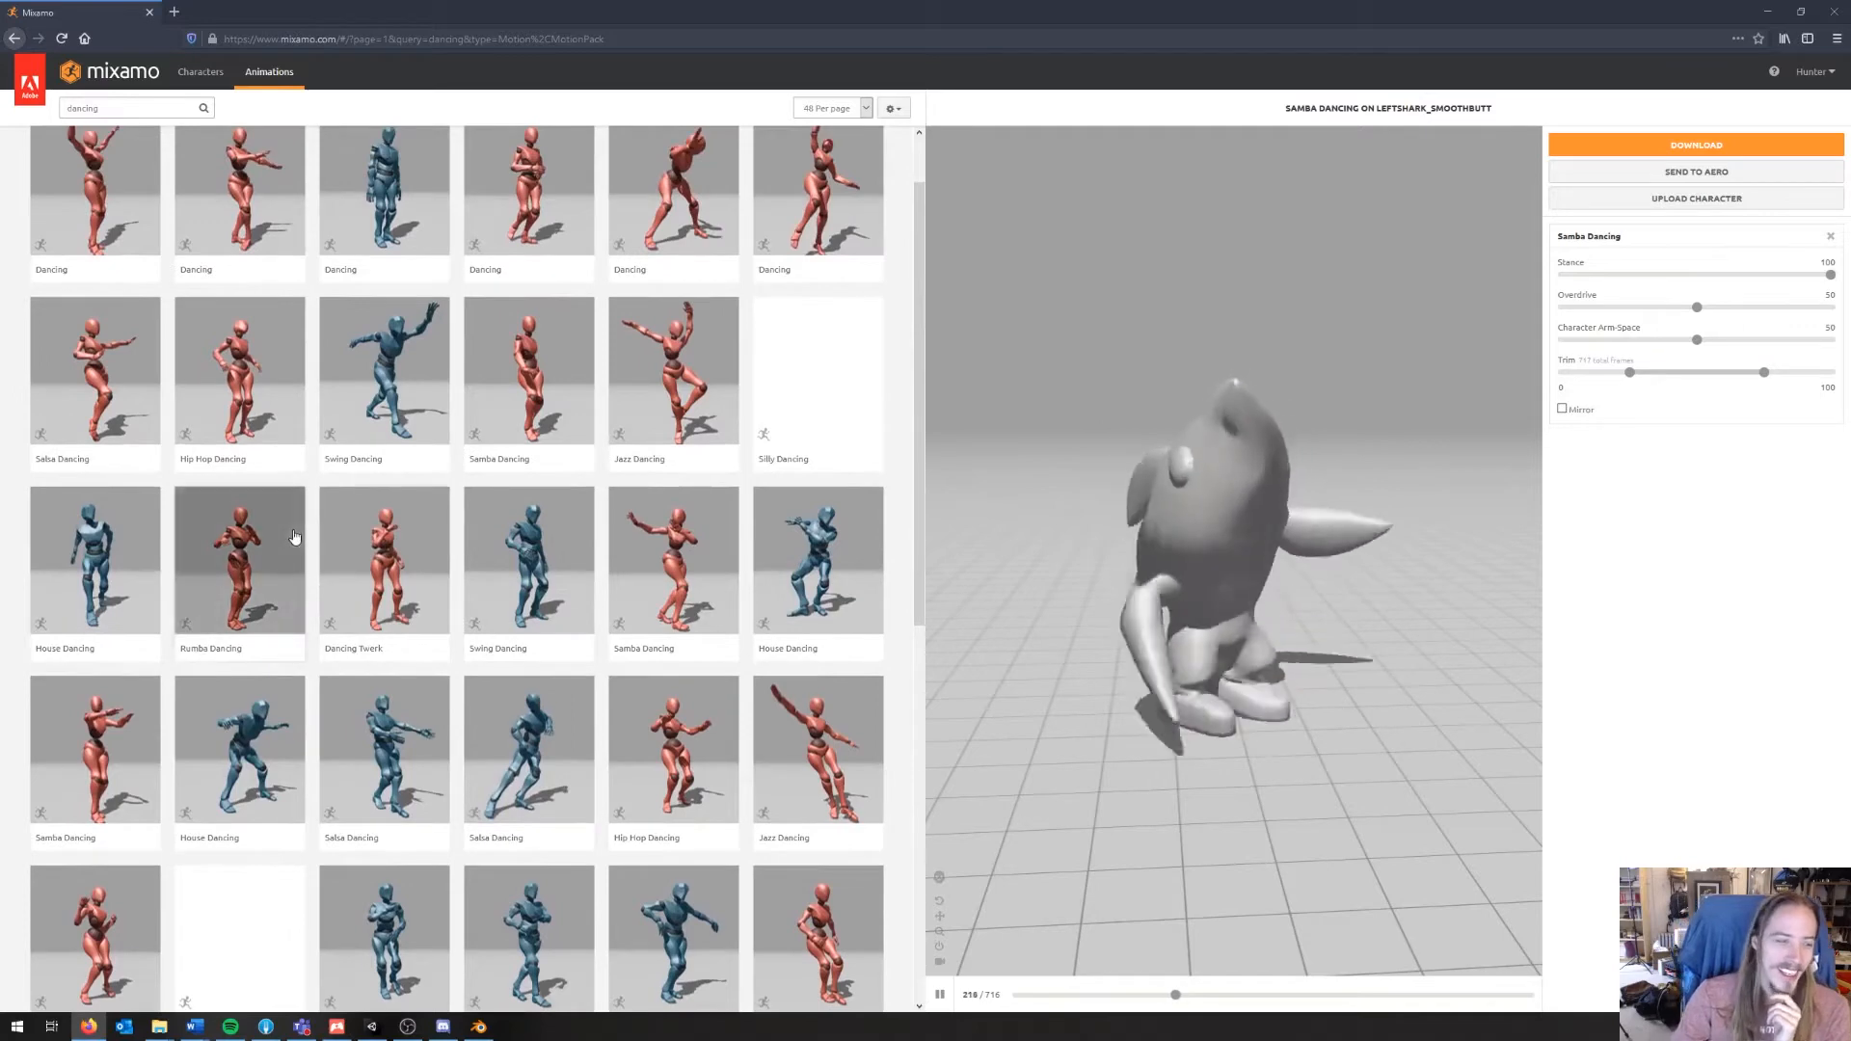
{"action": "left_click", "coordinate": [240, 537]}
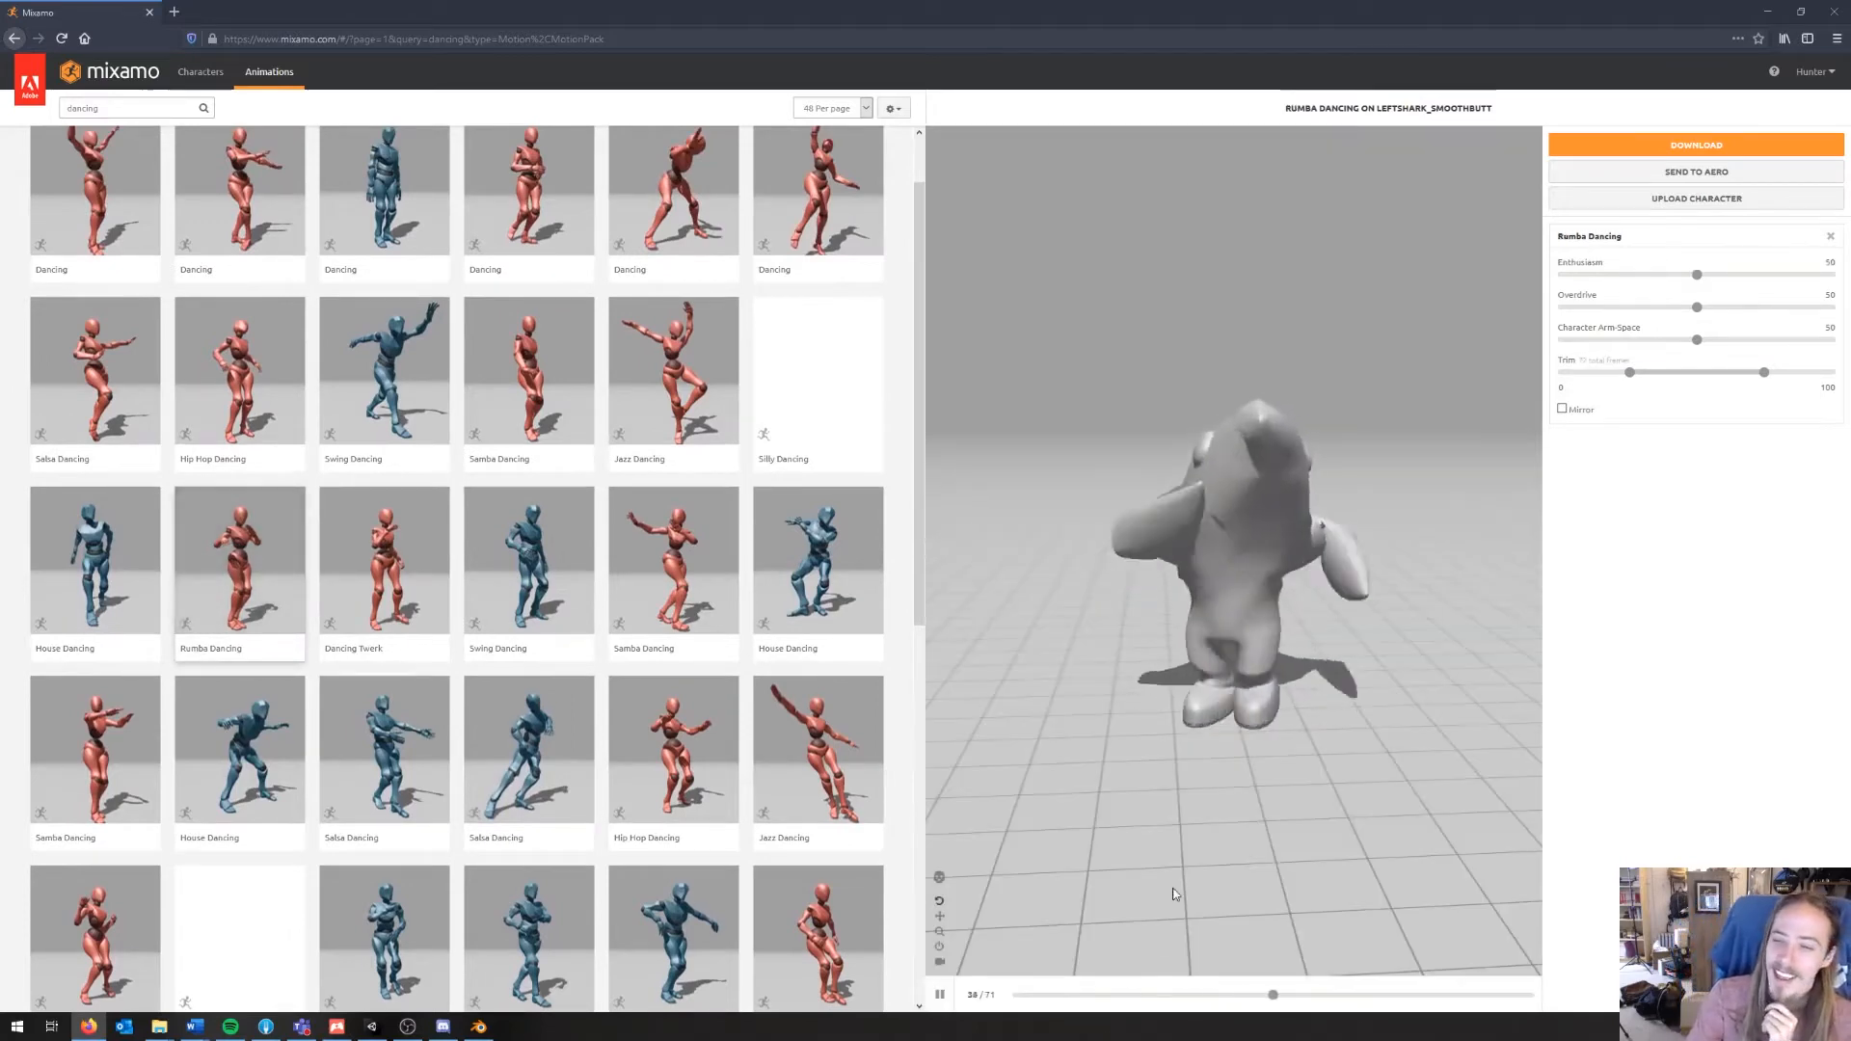
Step: Apply the Jazz Dancing animation with both arms raised and set the download format to FBX for Unity (.fbx)
{"action": "left_click", "coordinate": [678, 386]}
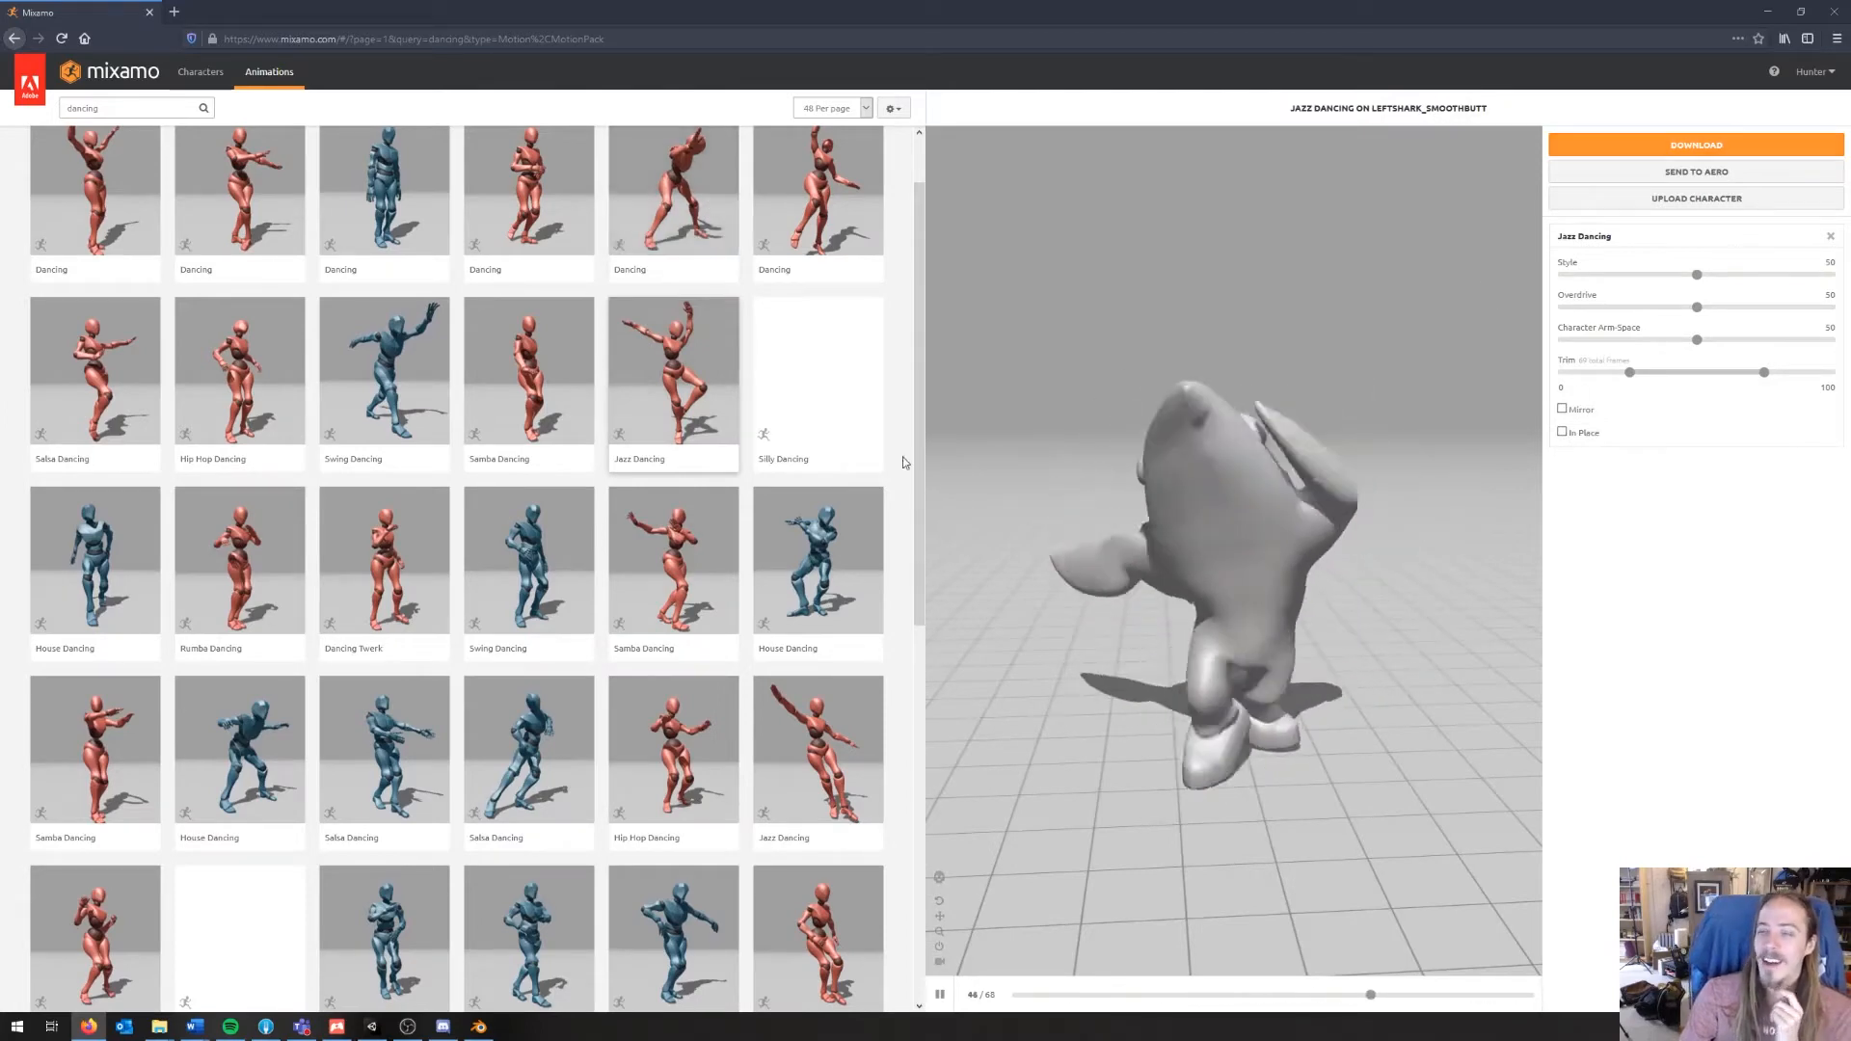
{"action": "left_click", "coordinate": [1707, 145]}
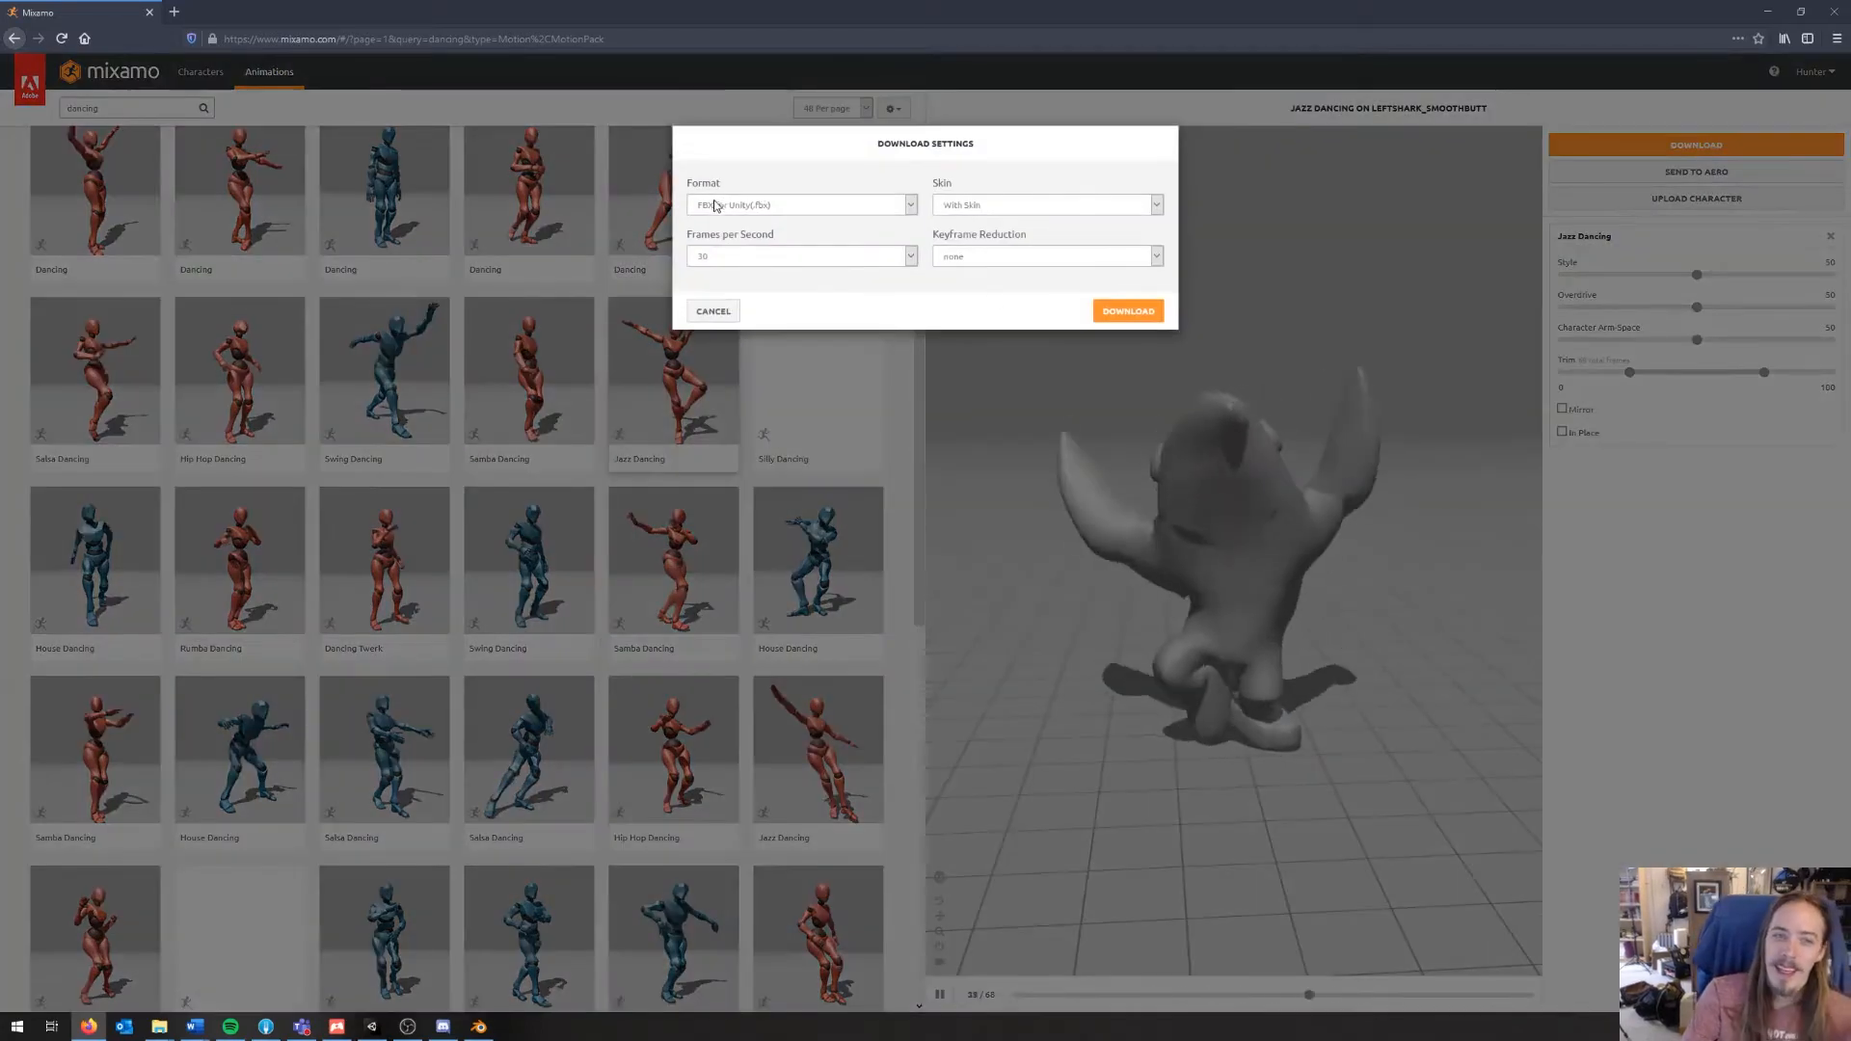
{"action": "left_click", "coordinate": [718, 205]}
{"action": "left_click", "coordinate": [718, 224]}
{"action": "left_click", "coordinate": [718, 205]}
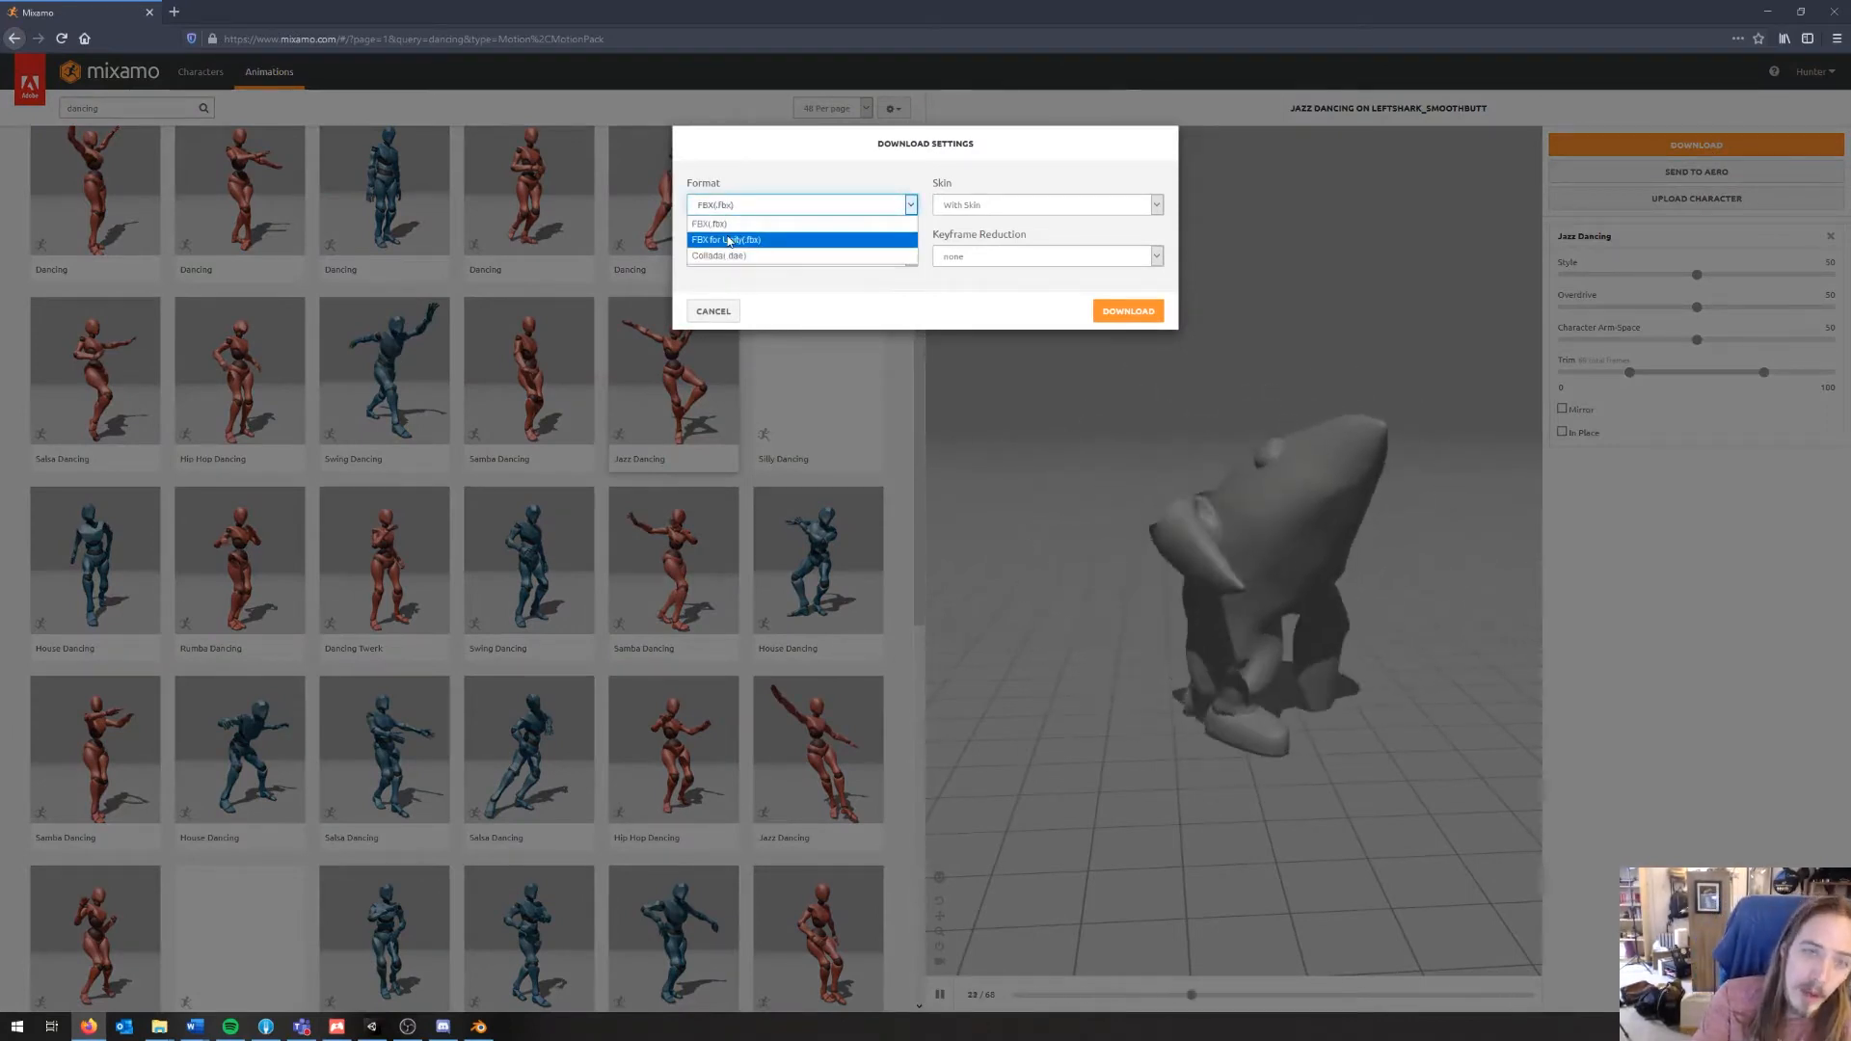
{"action": "left_click", "coordinate": [729, 240]}
Step: Keep the skin option at With Skin, download the animated shark and choose to save the file
{"action": "left_click", "coordinate": [1001, 206]}
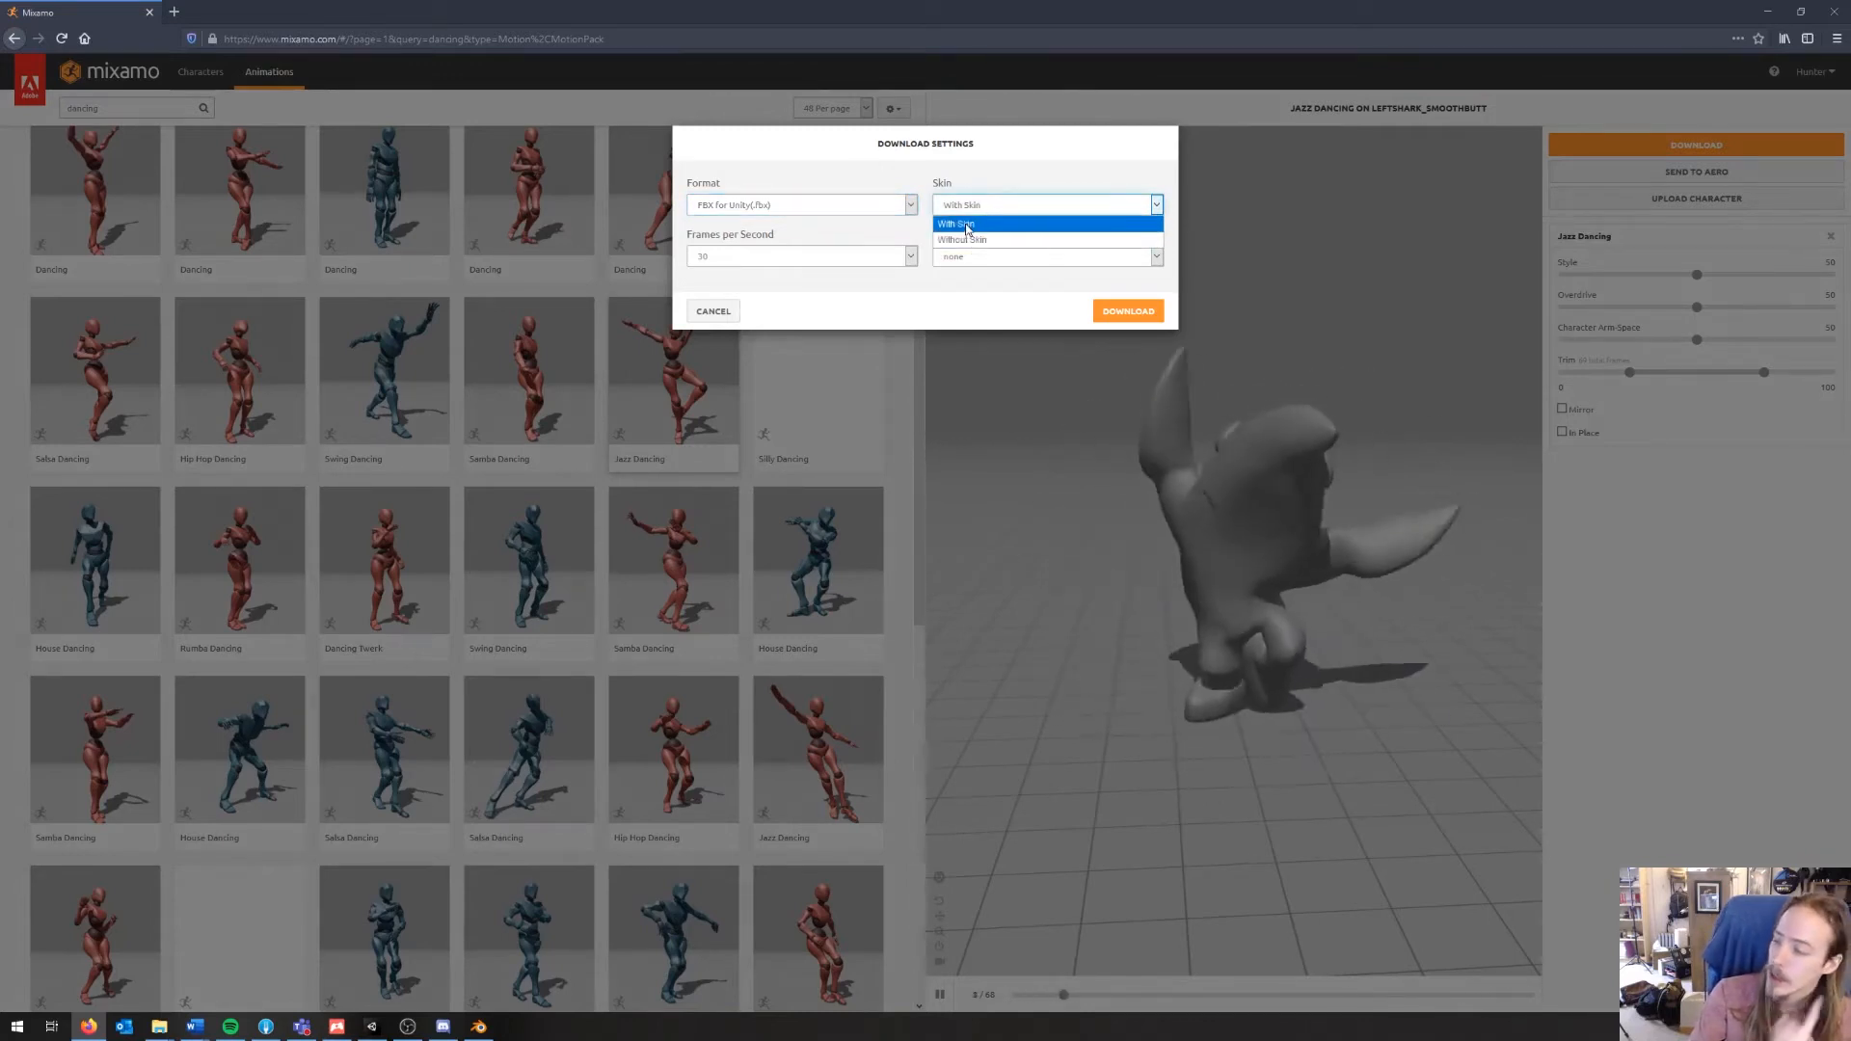
{"action": "left_click", "coordinate": [968, 226]}
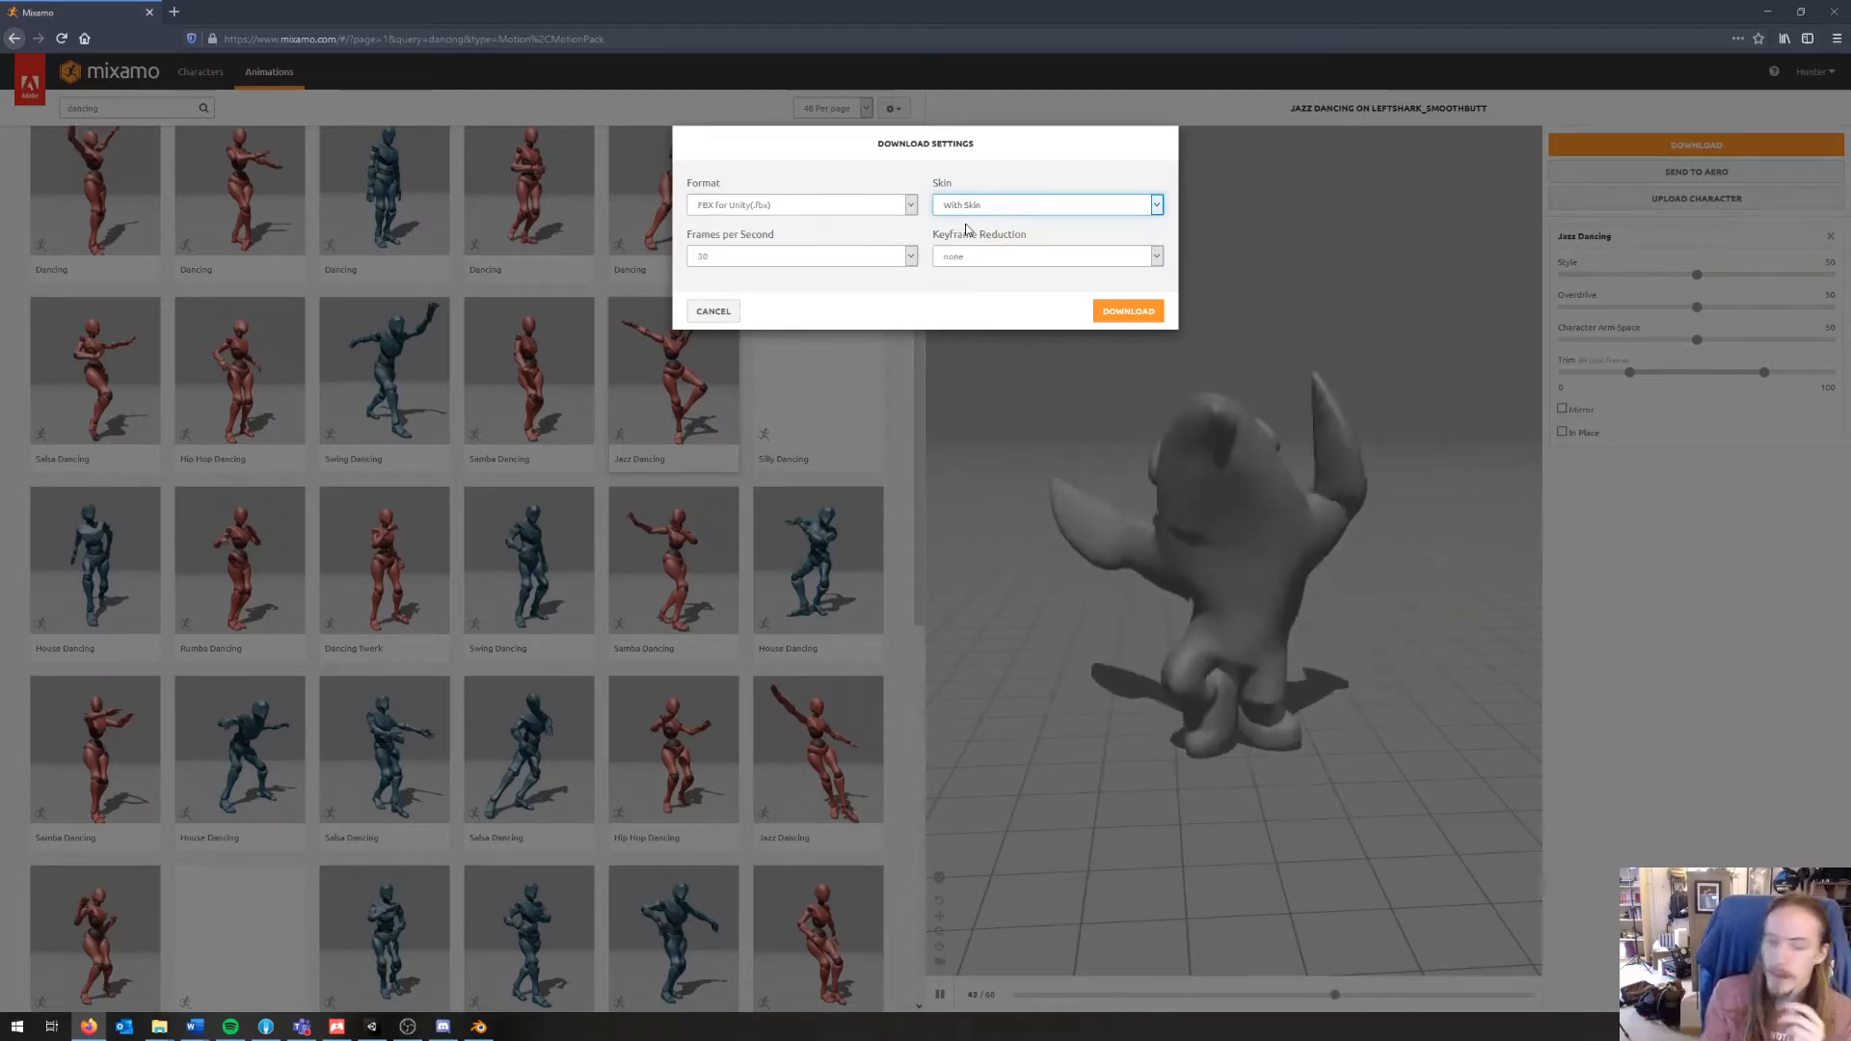
{"action": "left_click", "coordinate": [1126, 311]}
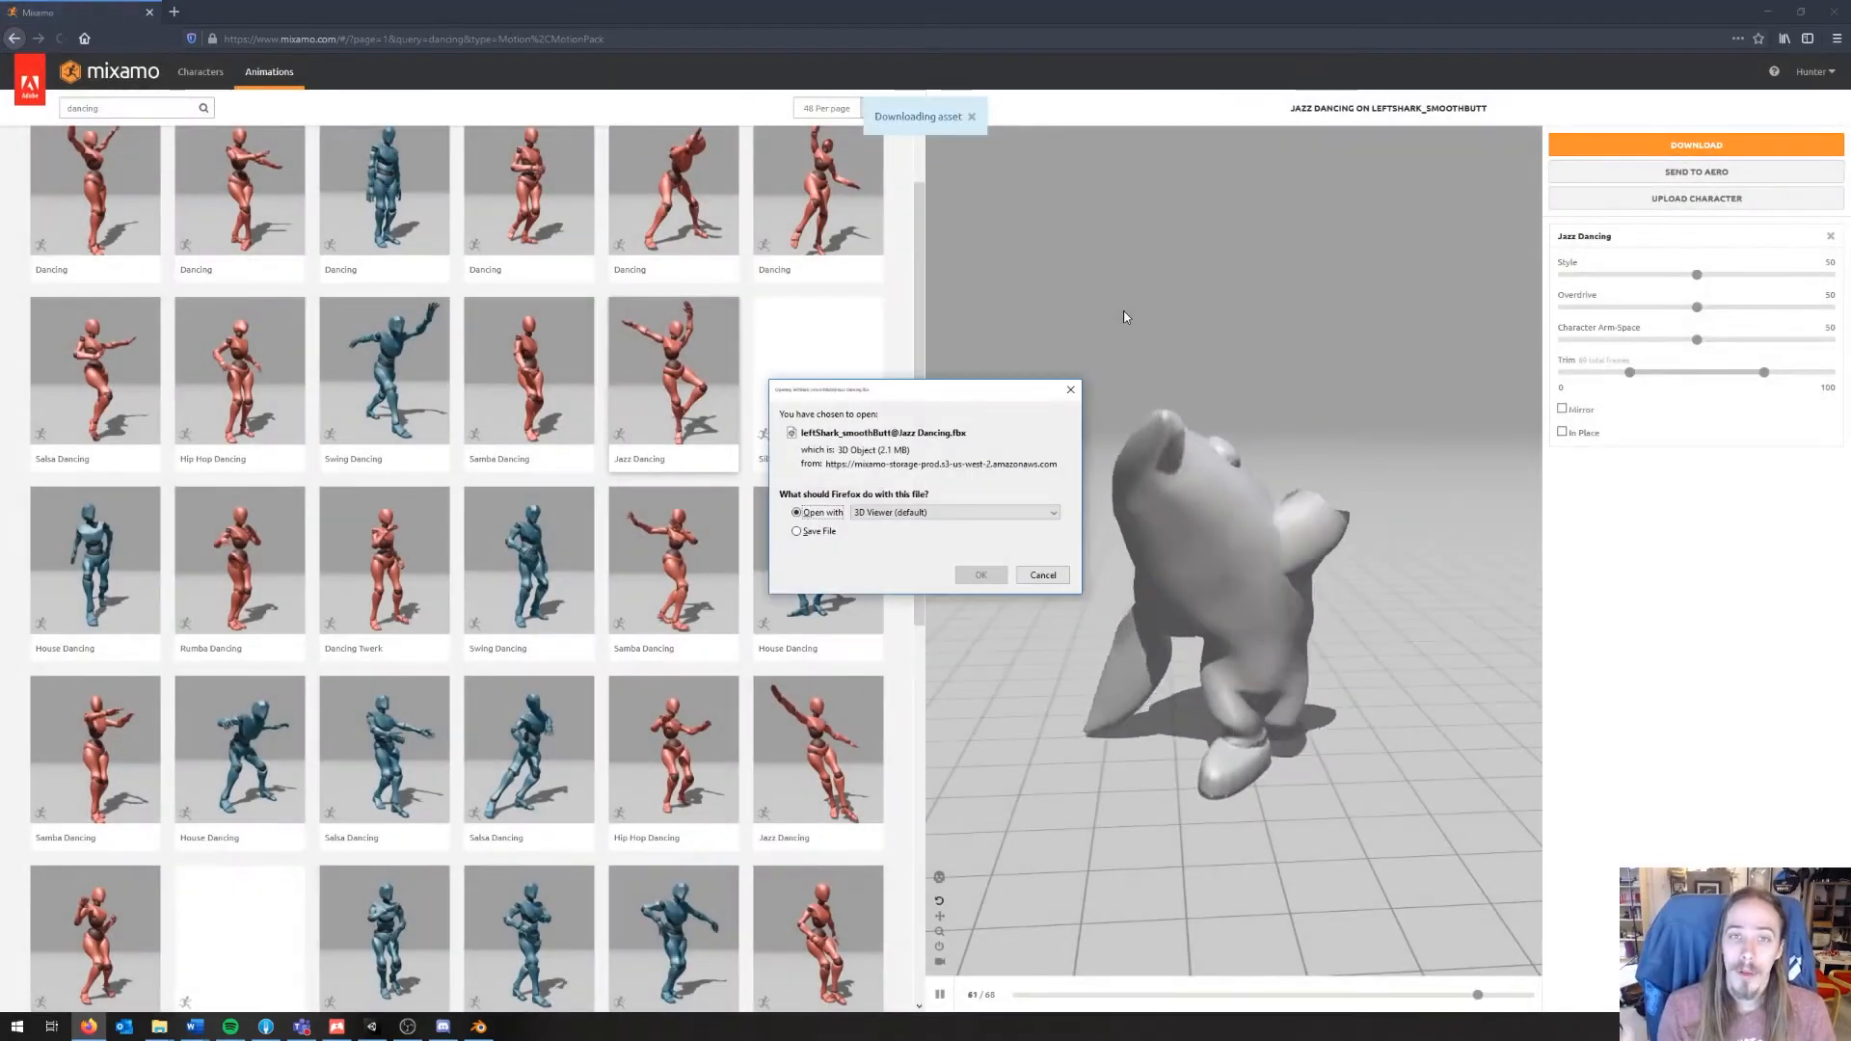
{"action": "left_click", "coordinate": [798, 531]}
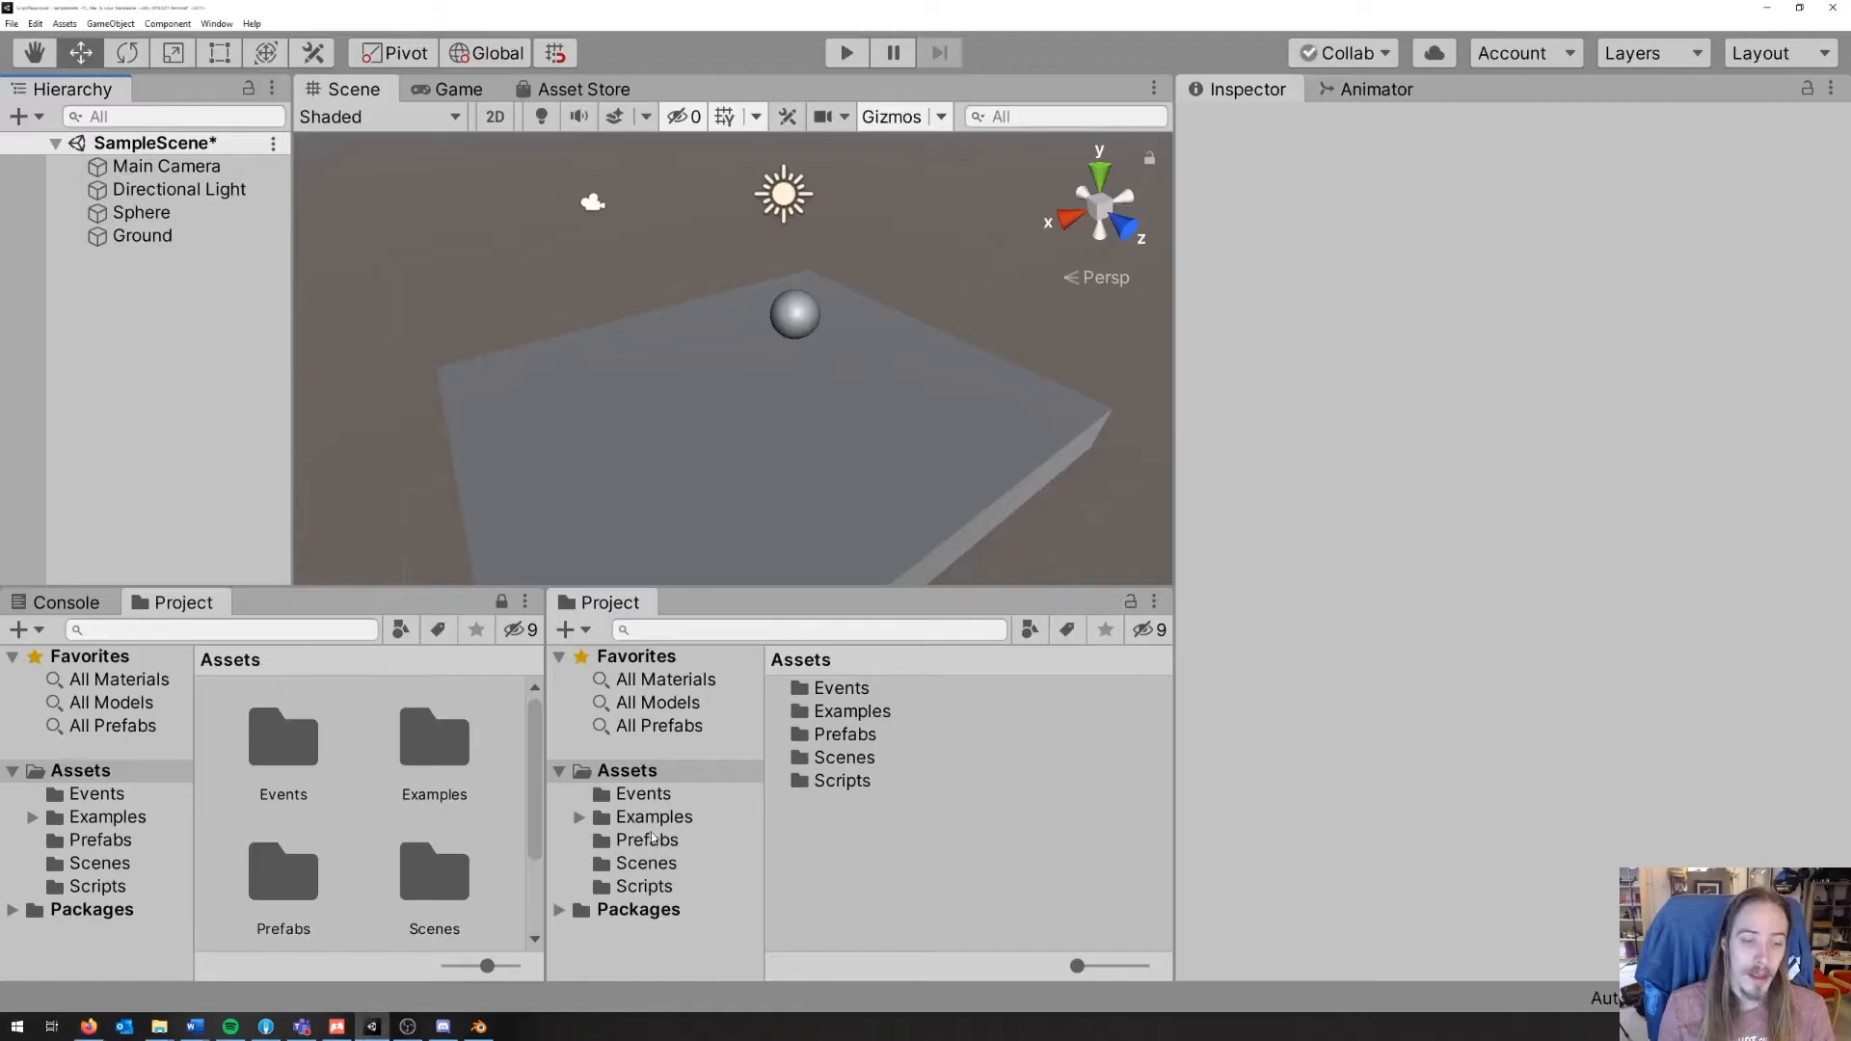
Step: Switch to Unity and create a folder named Models in the project's Assets
{"action": "right_click", "coordinate": [820, 835]}
{"action": "mouse_move", "coordinate": [925, 479]}
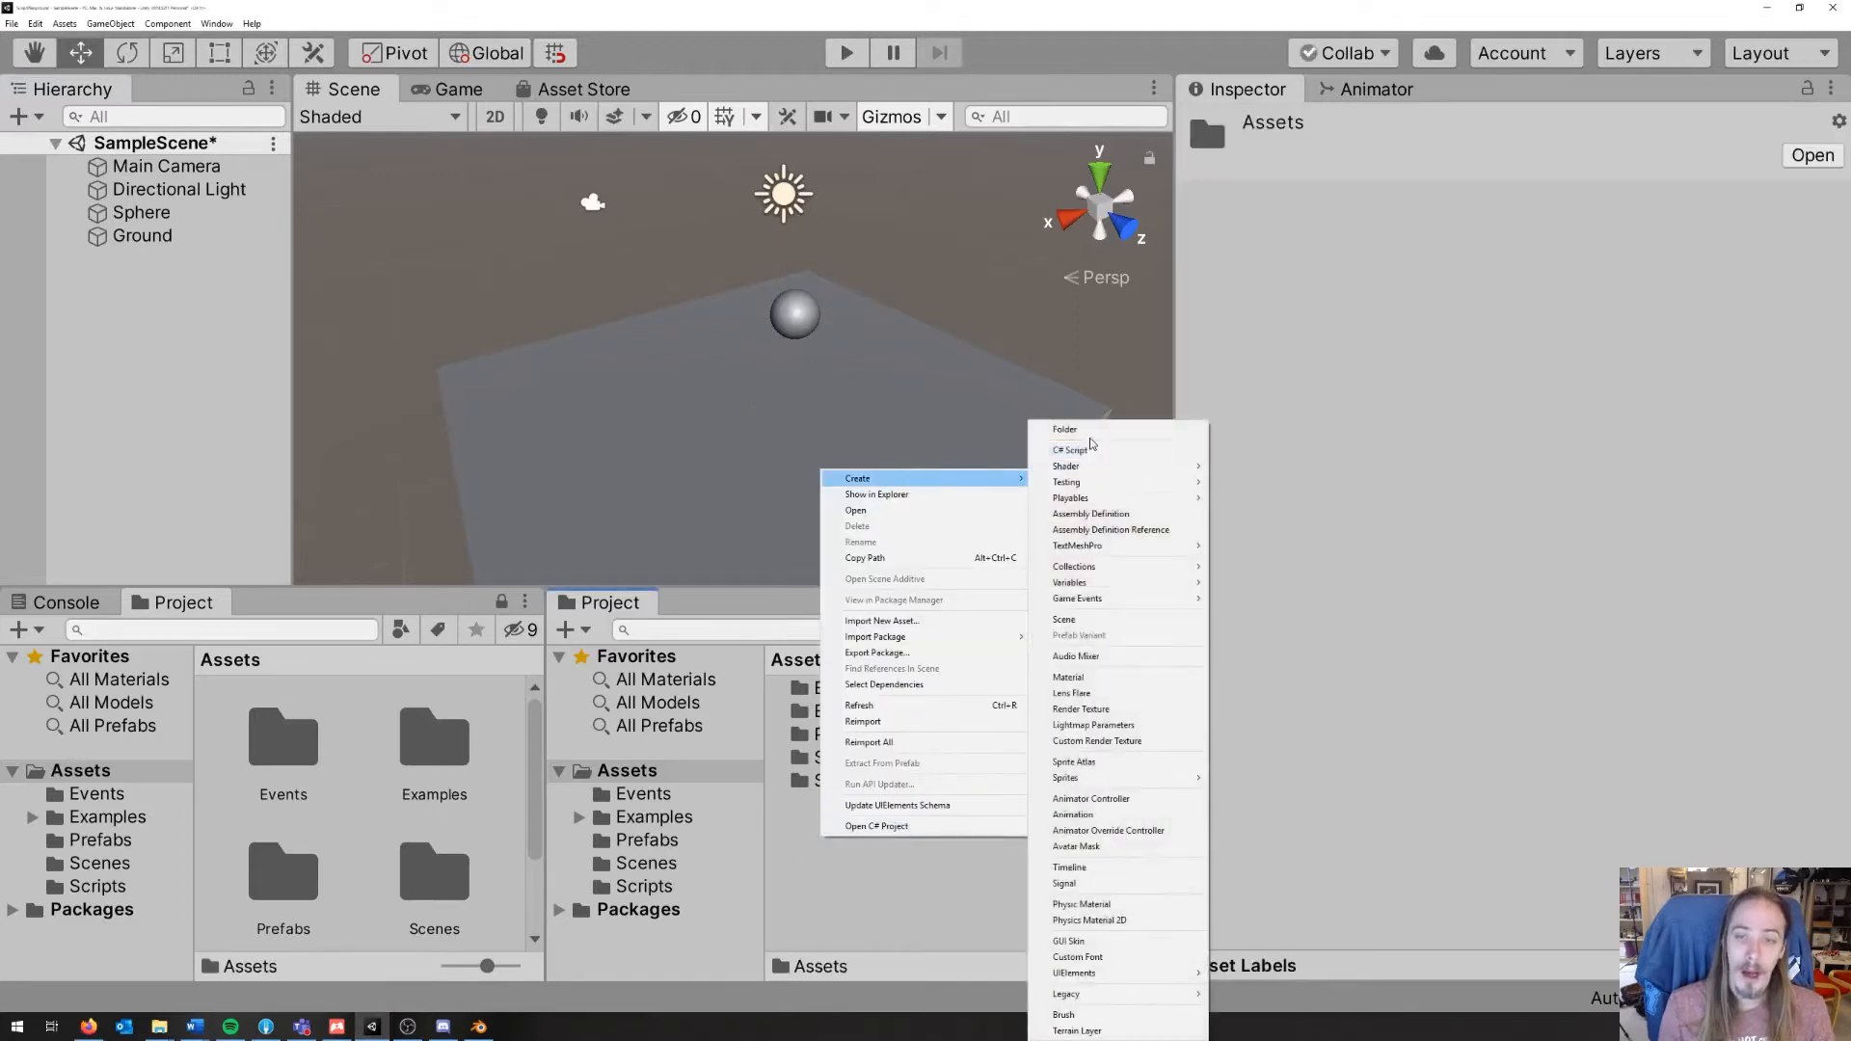
{"action": "left_click", "coordinate": [1089, 431]}
{"action": "type", "text": "Models"}
{"action": "key", "text": "Return"}
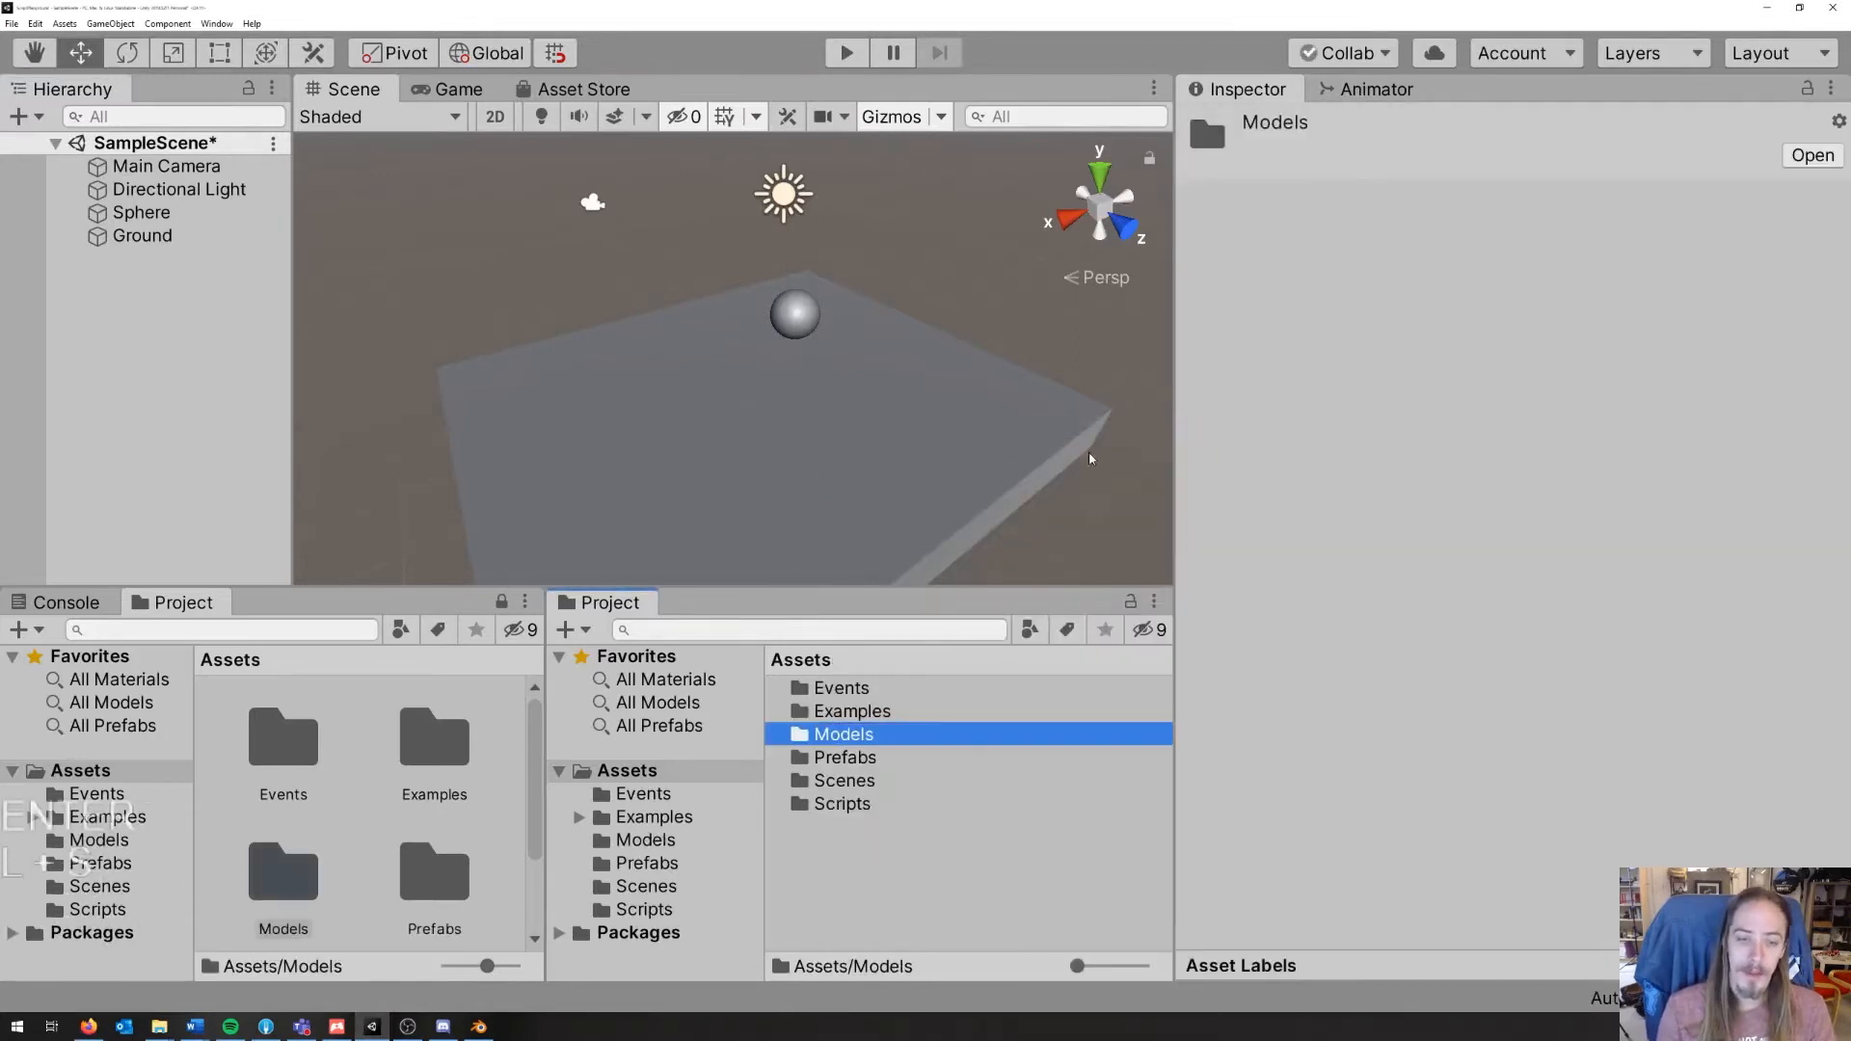
Step: Open the Models folder in Unity, show it in the file explorer and copy the path of the project's Assets folder
{"action": "double_click", "coordinate": [853, 734]}
{"action": "right_click", "coordinate": [853, 703]}
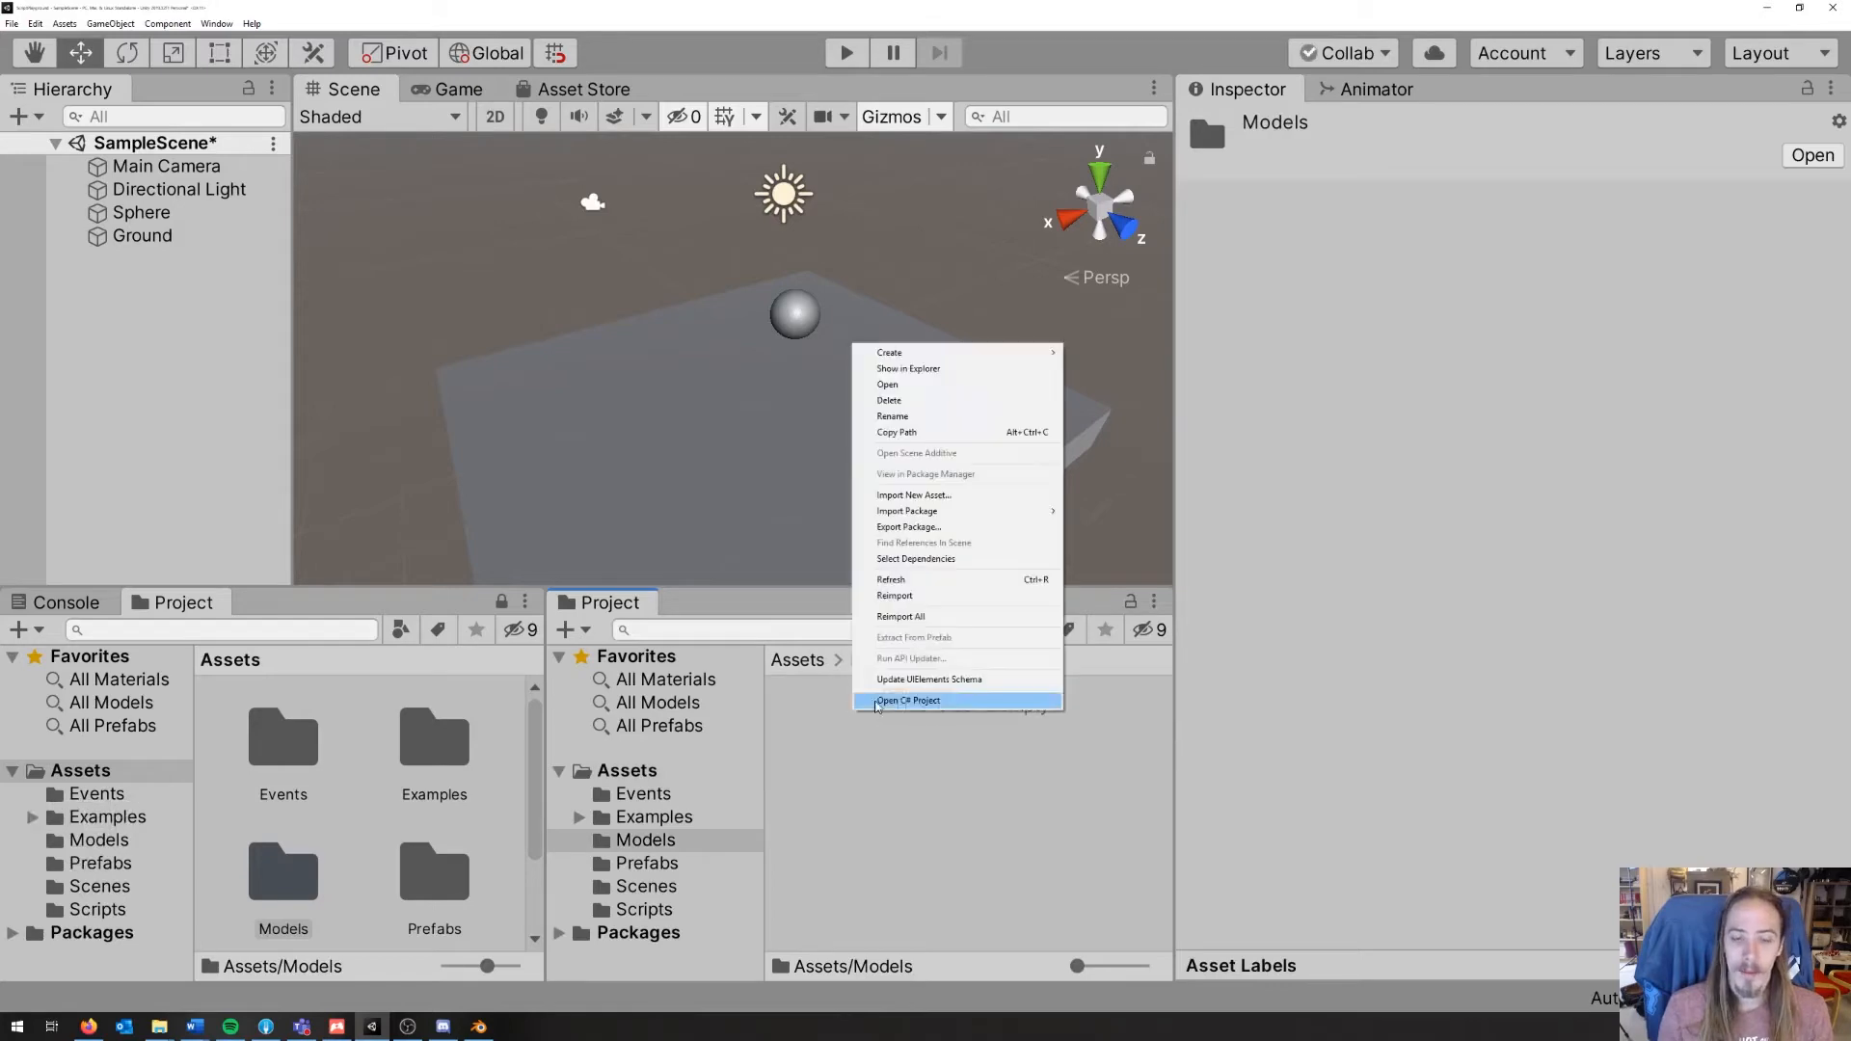
{"action": "key", "text": "Escape"}
{"action": "right_click", "coordinate": [853, 808]}
{"action": "left_click", "coordinate": [910, 464]}
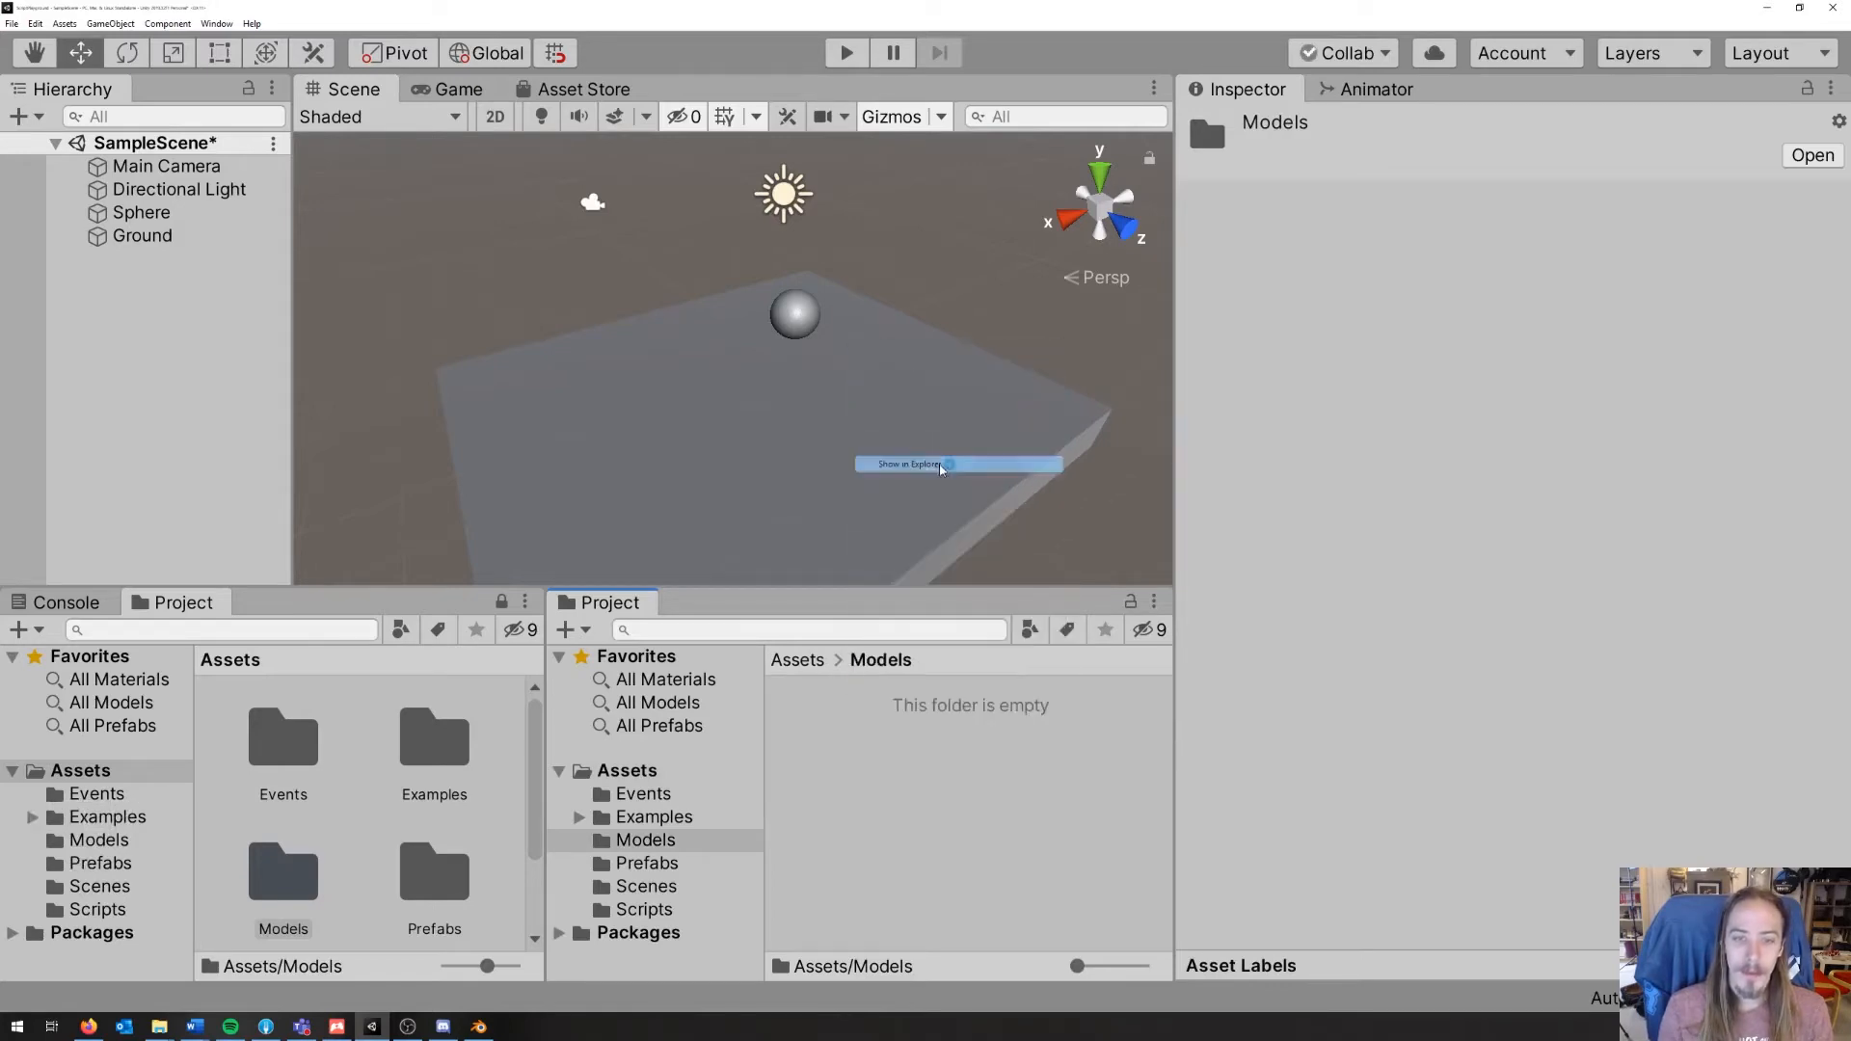
{"action": "key", "text": "alt+Tab"}
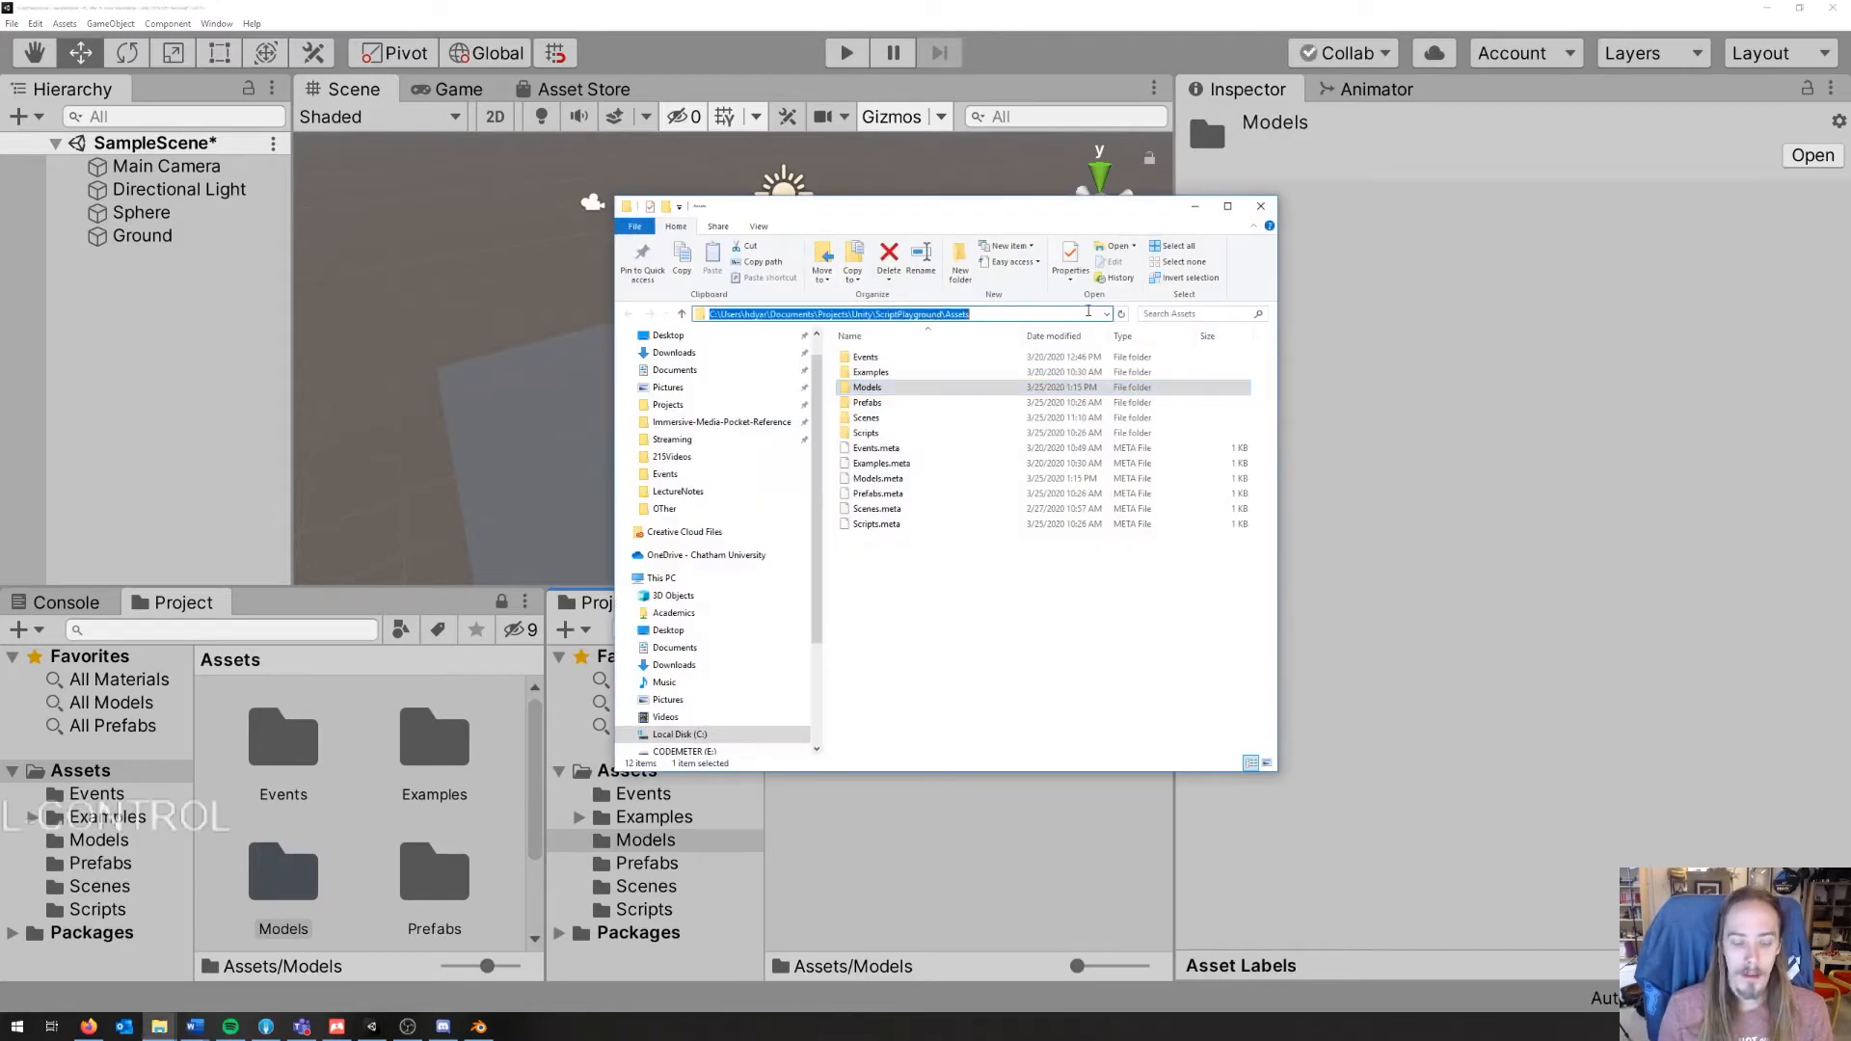
Step: Switch back to the Mixamo download in Firefox, accept saving the file and go to the ScriptPlayground project's Assets folder
{"action": "key", "text": "alt+Tab"}
{"action": "key", "text": "Tab"}
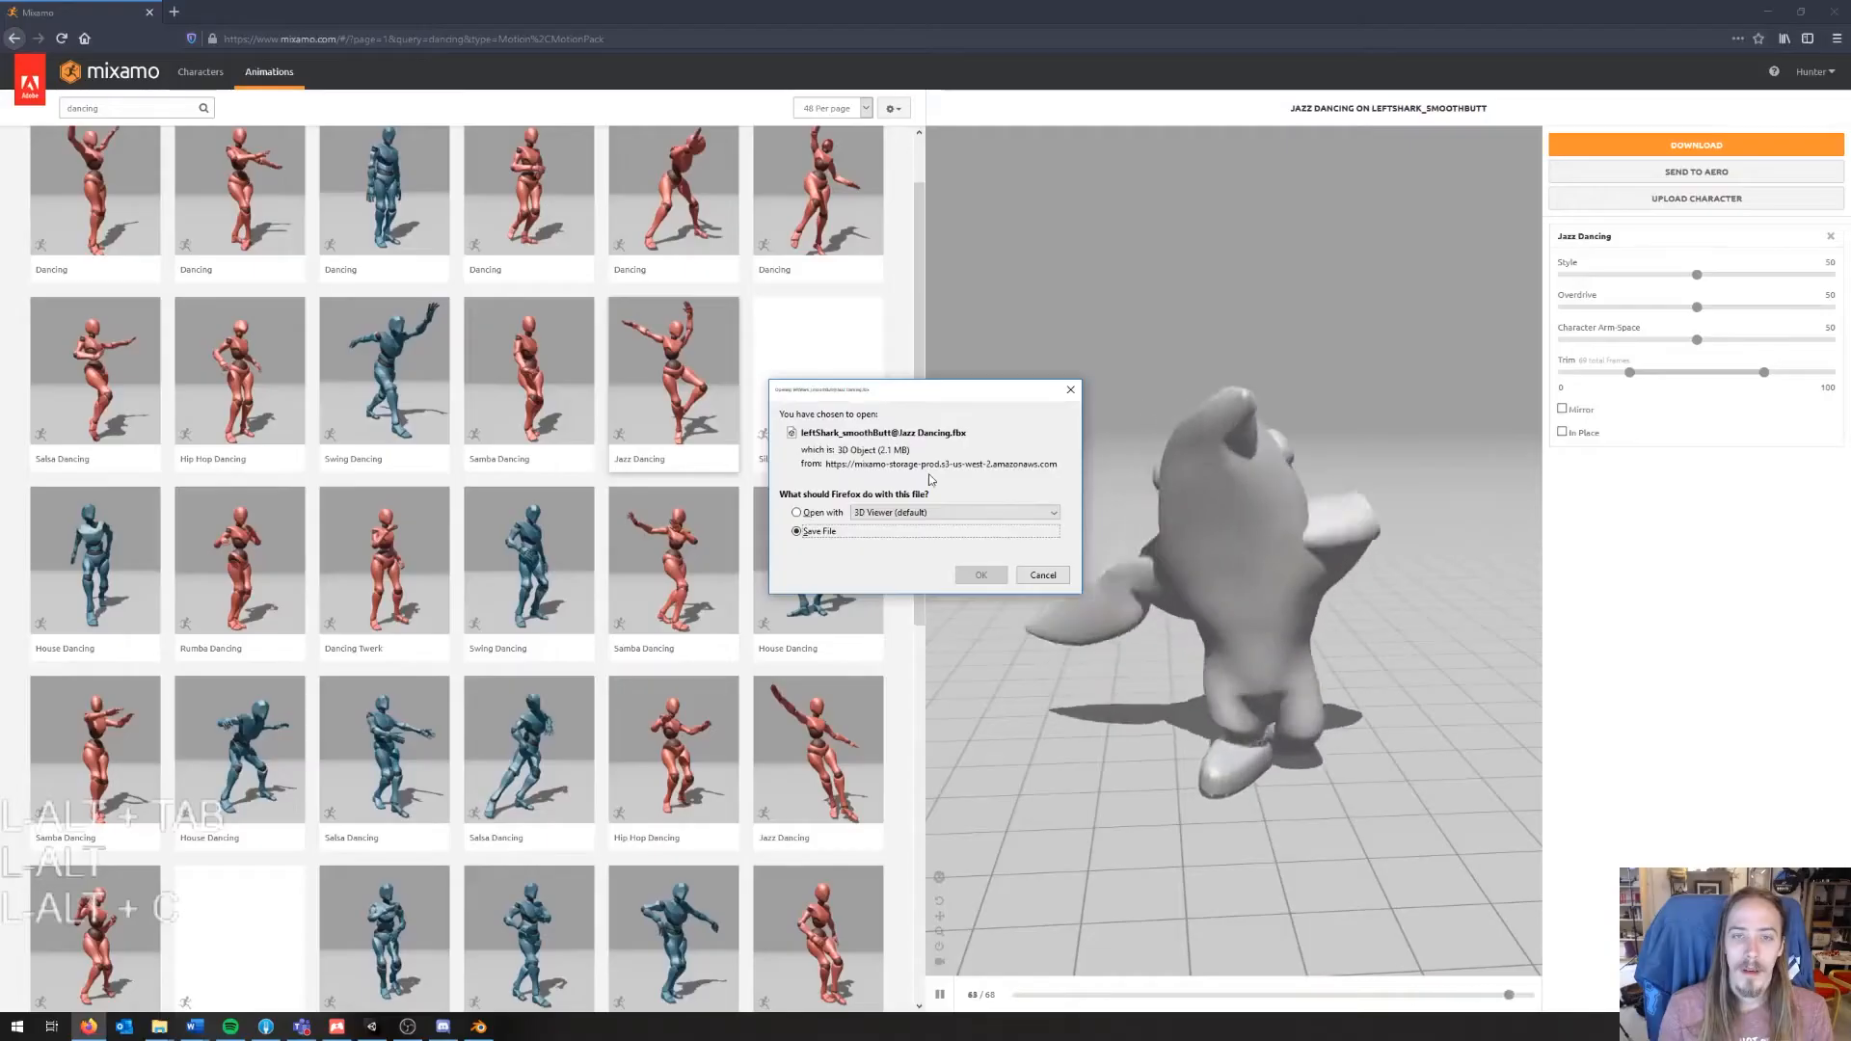
{"action": "left_click", "coordinate": [981, 574]}
{"action": "left_click", "coordinate": [865, 315]}
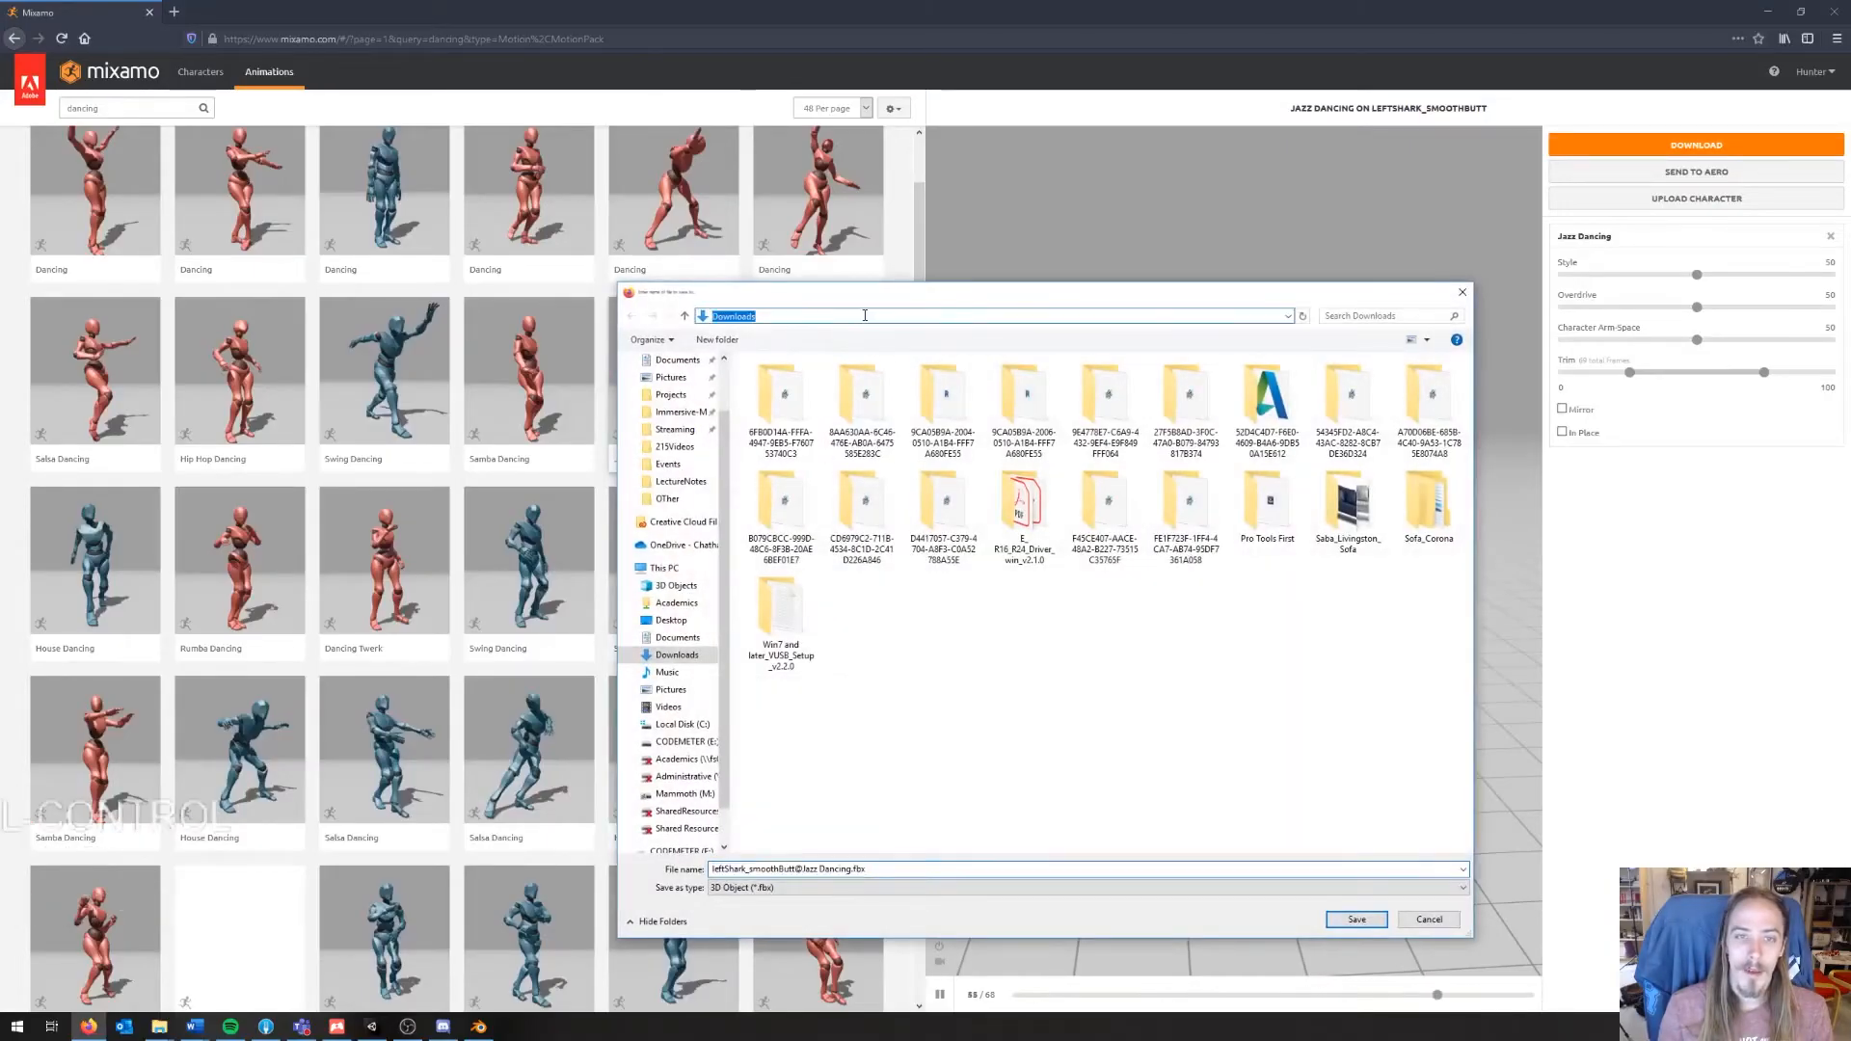
{"action": "type", "text": "C:\\Users\\hdyar\\Documents\\Projects\\Unity\\ScriptPlayground\\Assets"}
{"action": "key", "text": "Return"}
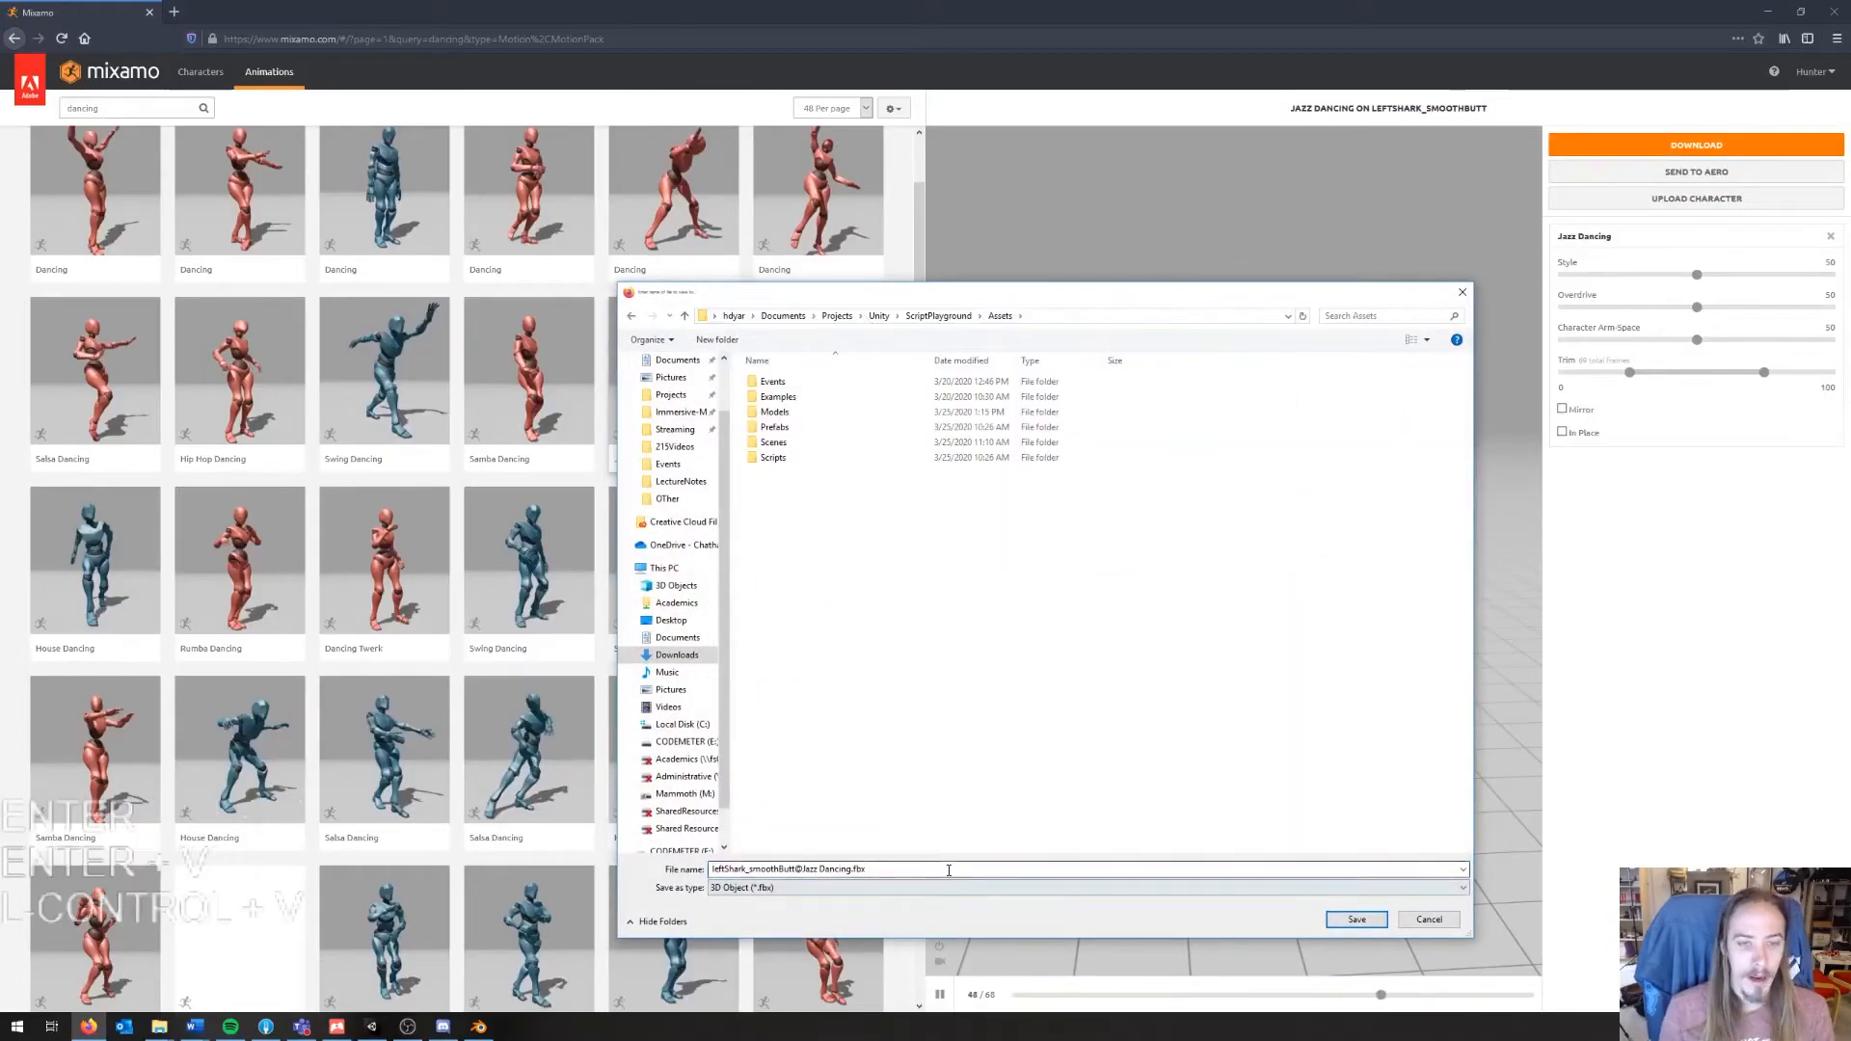
Step: Save the animated shark FBX in the Models folder under the name leftShark_jaz
{"action": "double_click", "coordinate": [774, 412]}
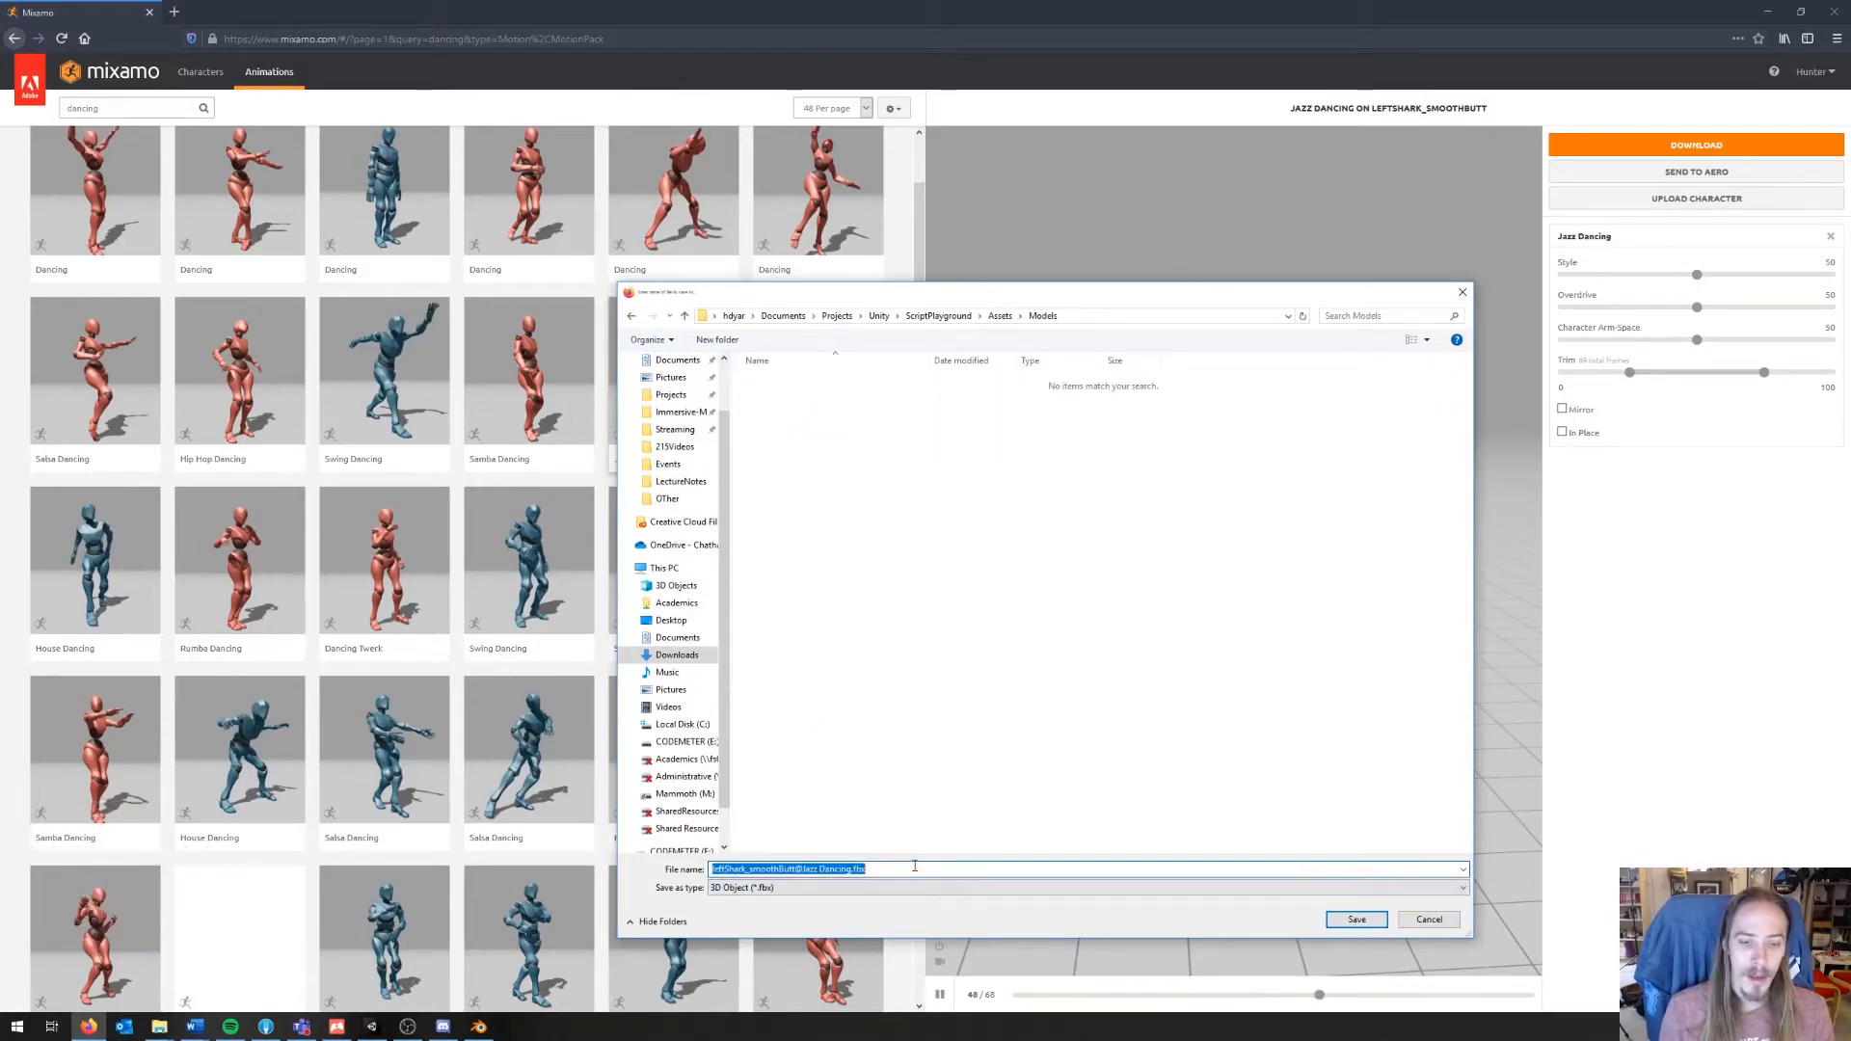
{"action": "type", "text": "leftShark"}
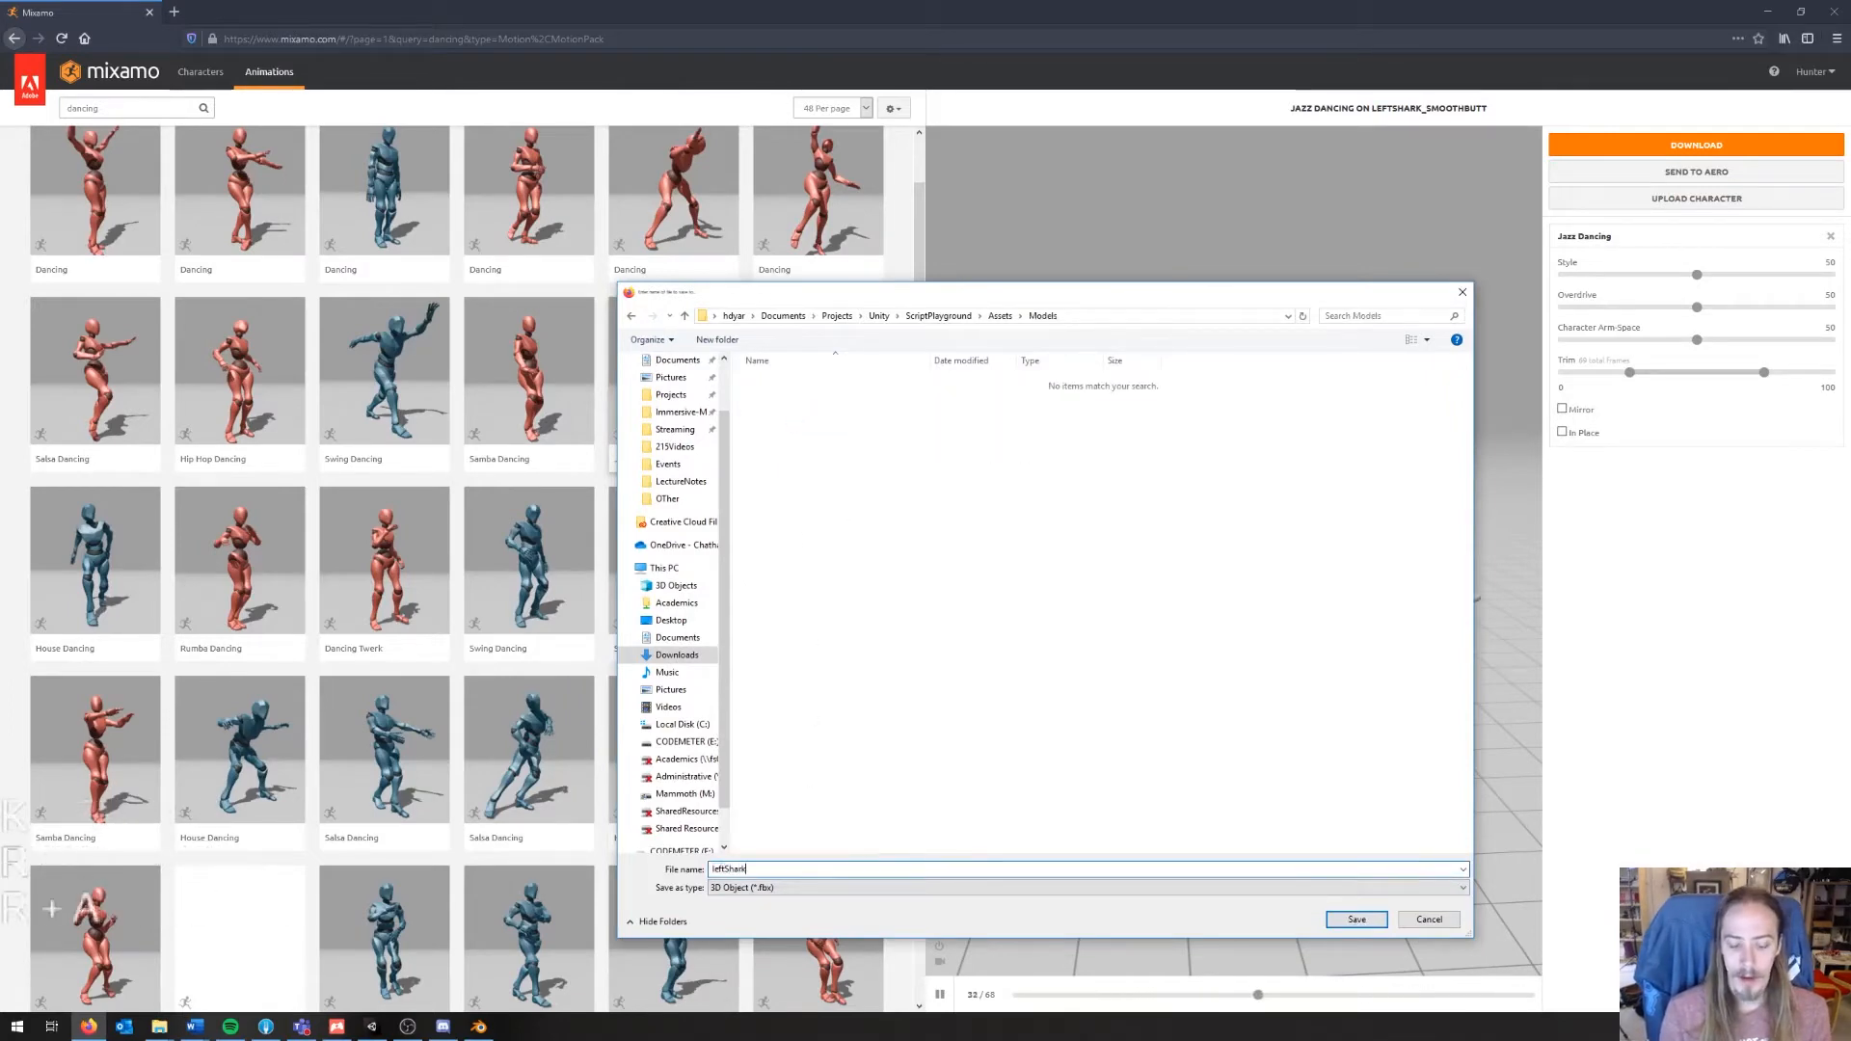
{"action": "type", "text": "_jaz"}
{"action": "key", "text": "Return"}
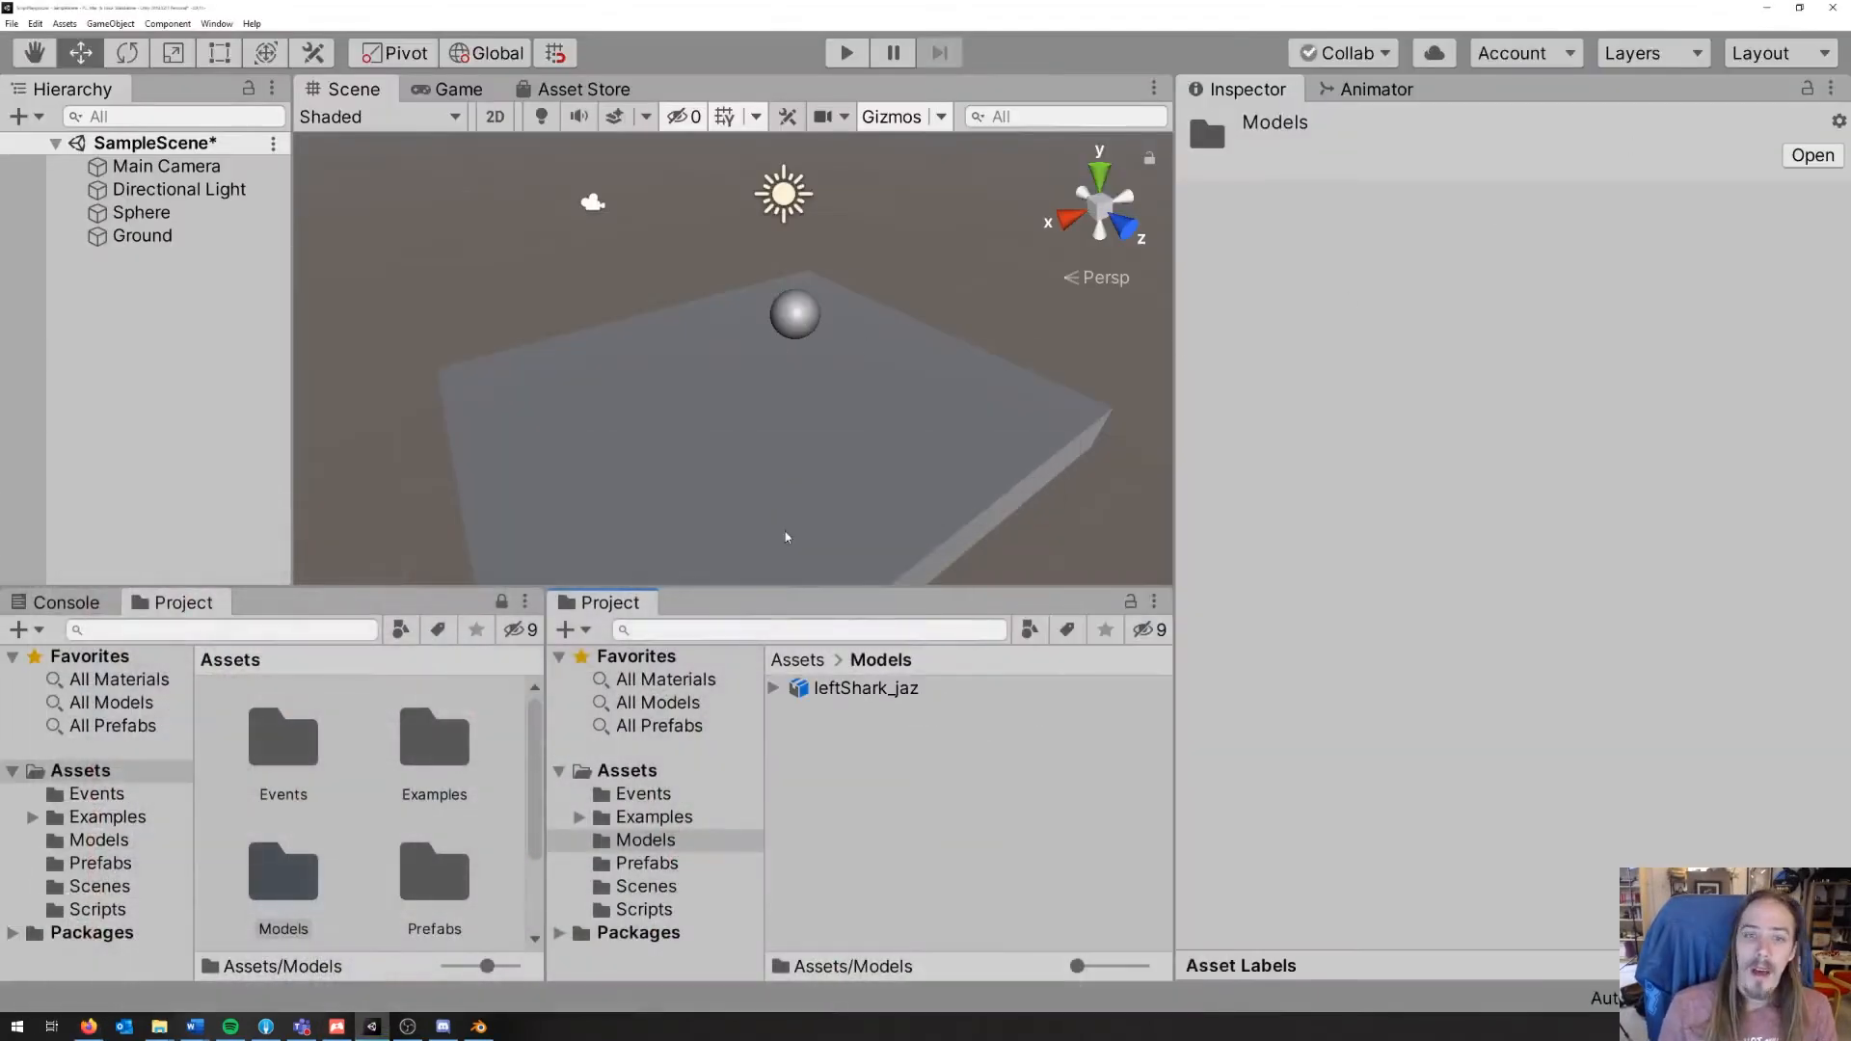
Step: Place the leftShark_jaz model from the Models folder on the ground in the Unity scene and frame it
{"action": "left_click", "coordinate": [857, 736]}
{"action": "left_click", "coordinate": [873, 690]}
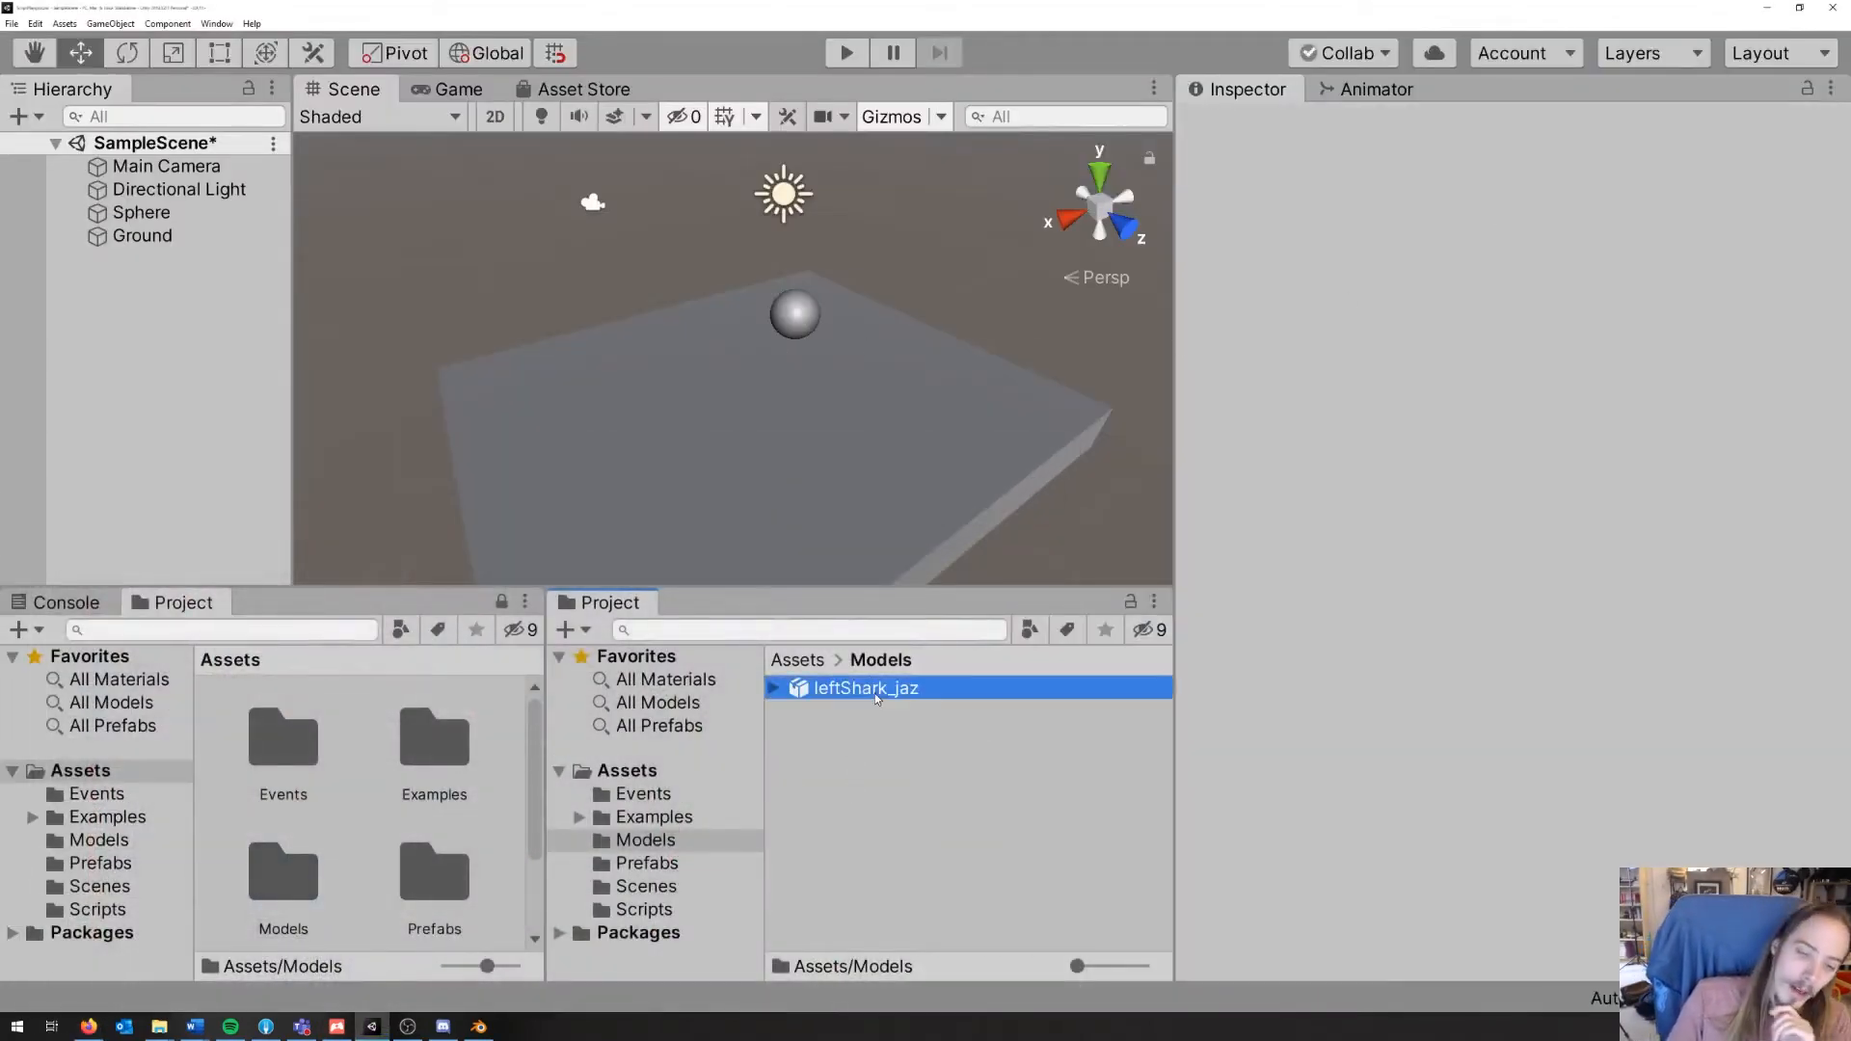
{"action": "left_click_drag", "start_coordinate": [824, 696], "coordinate": [664, 417]}
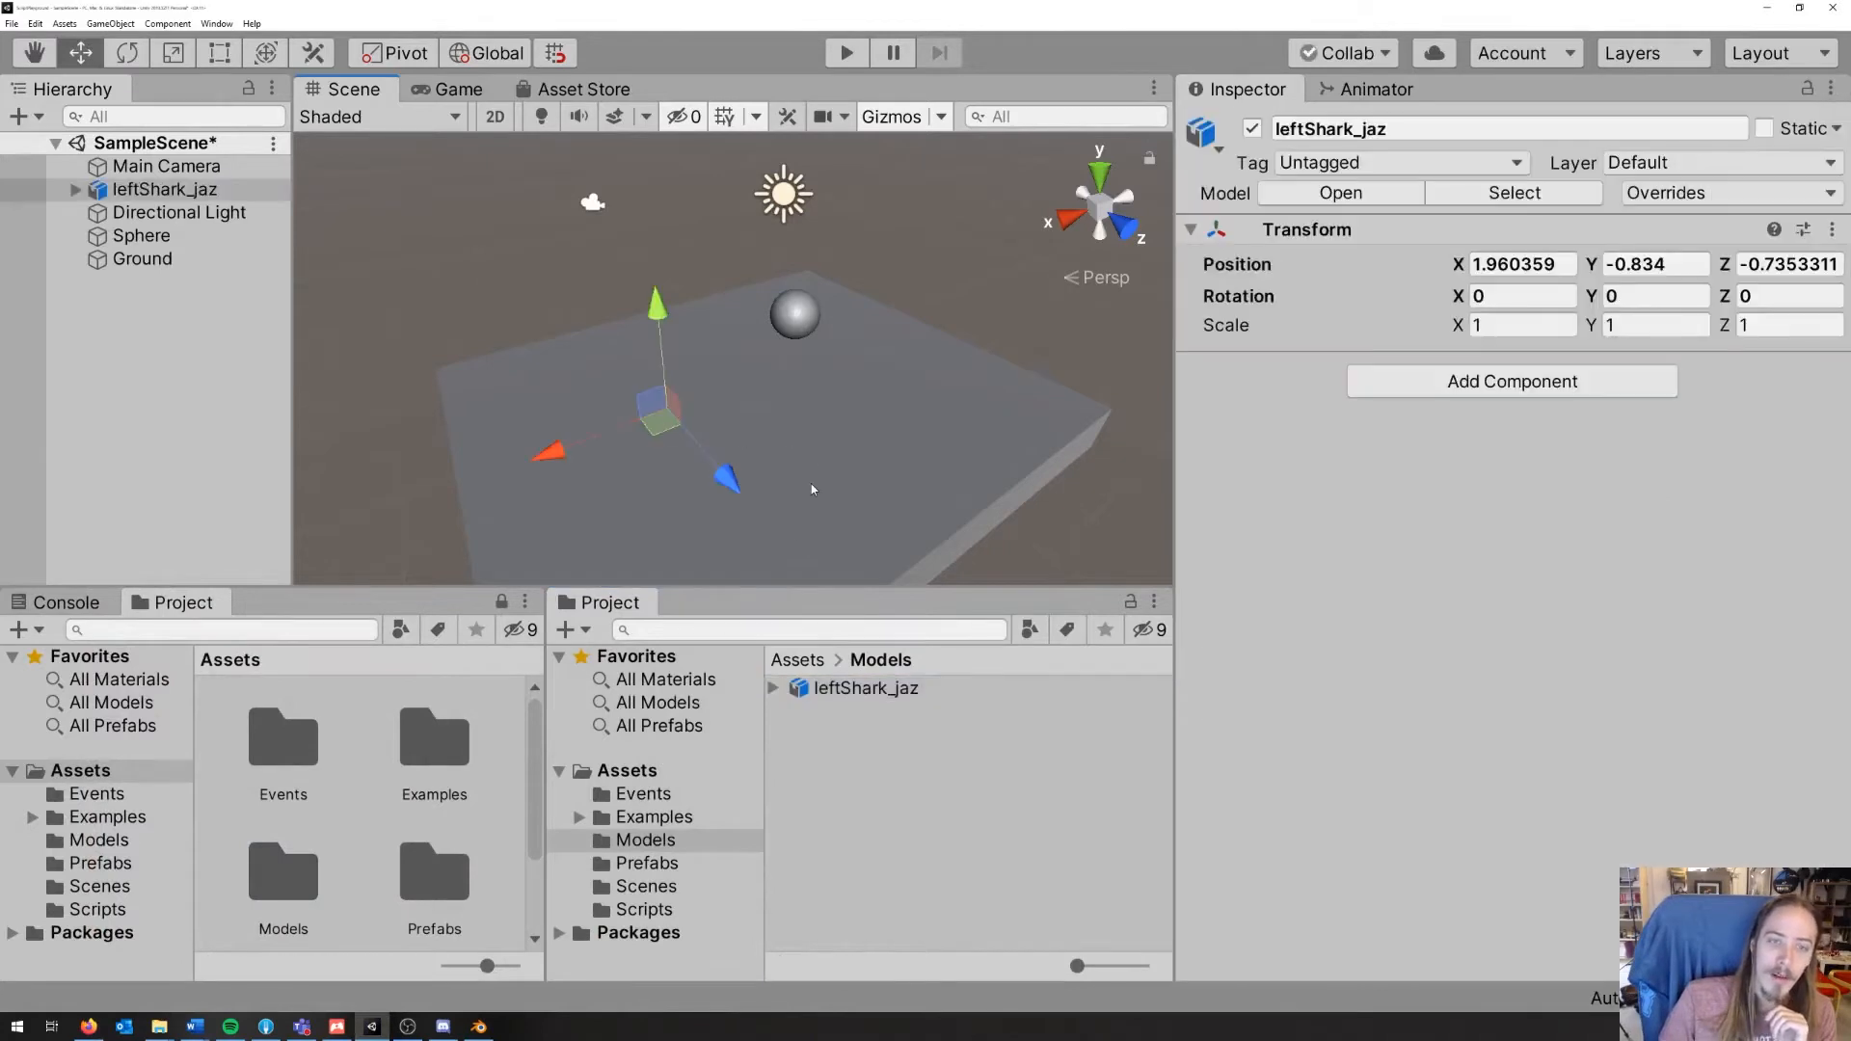
{"action": "key", "text": "f"}
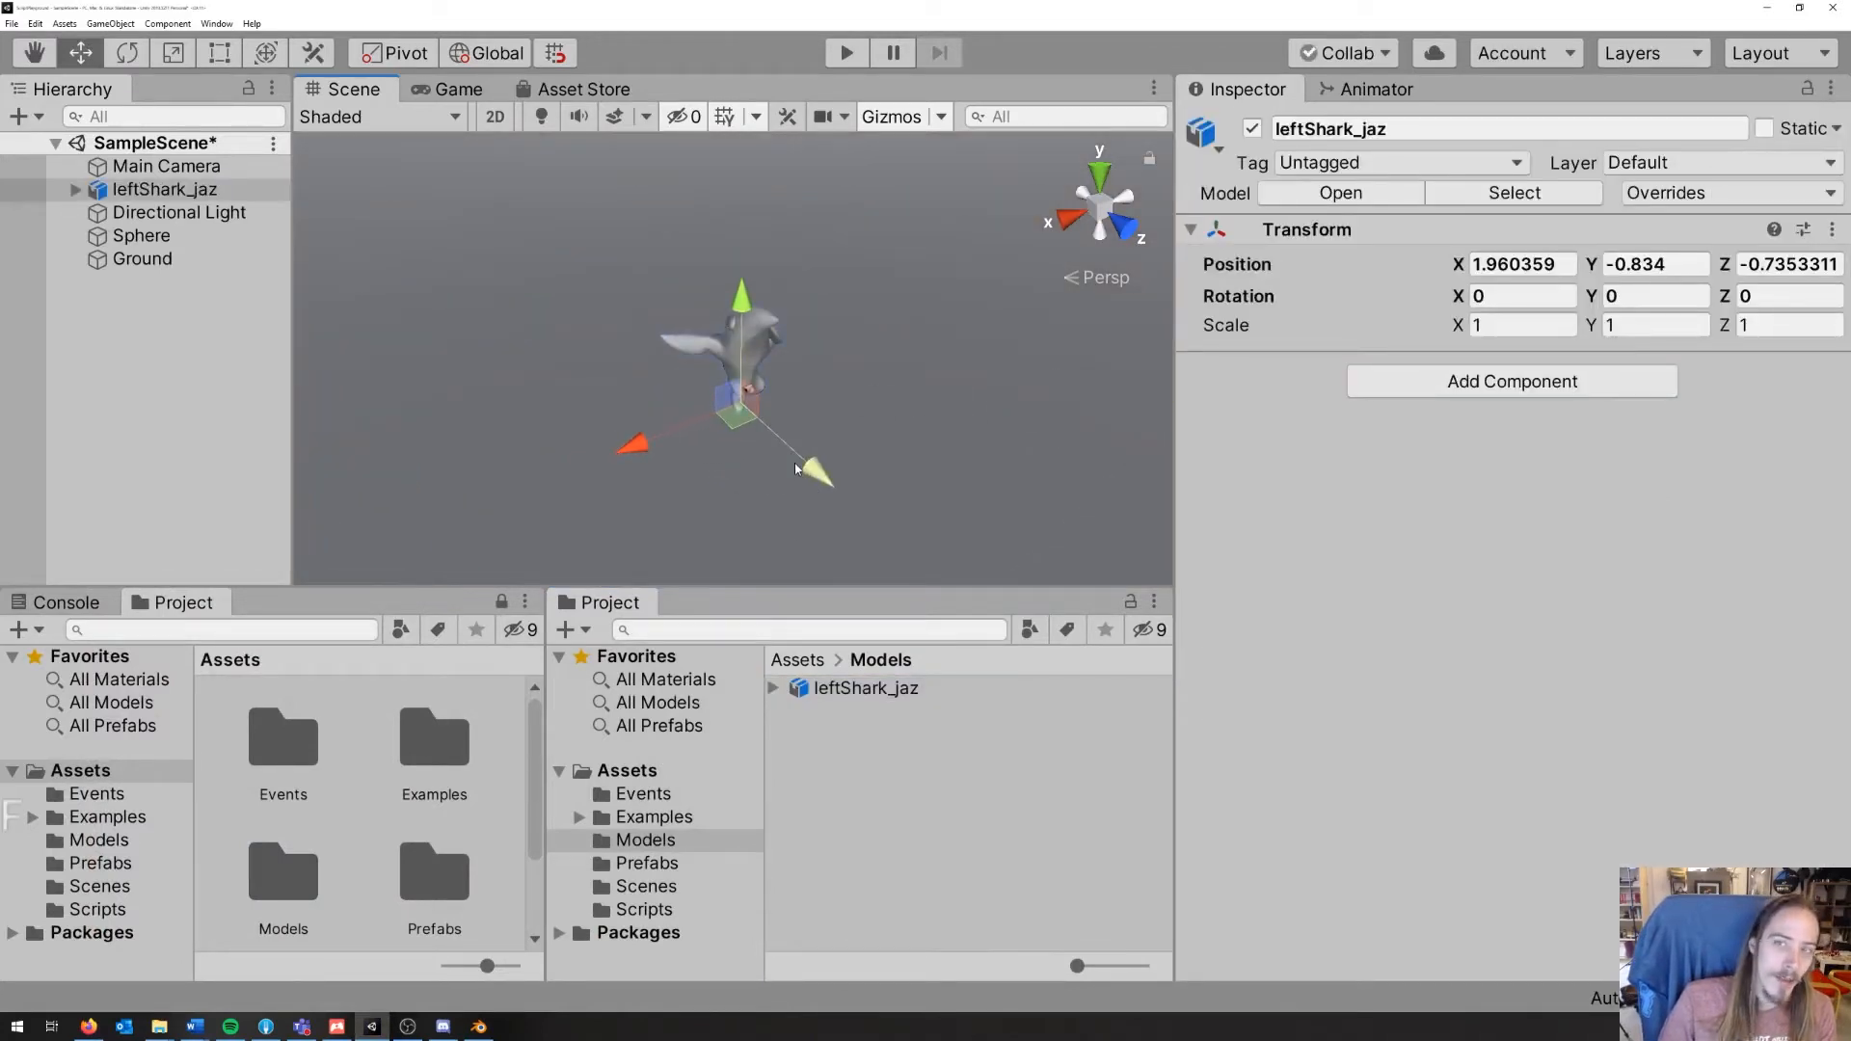
{"action": "scroll", "coordinate": [729, 551], "scroll_direction": "down", "scroll_amount": 5}
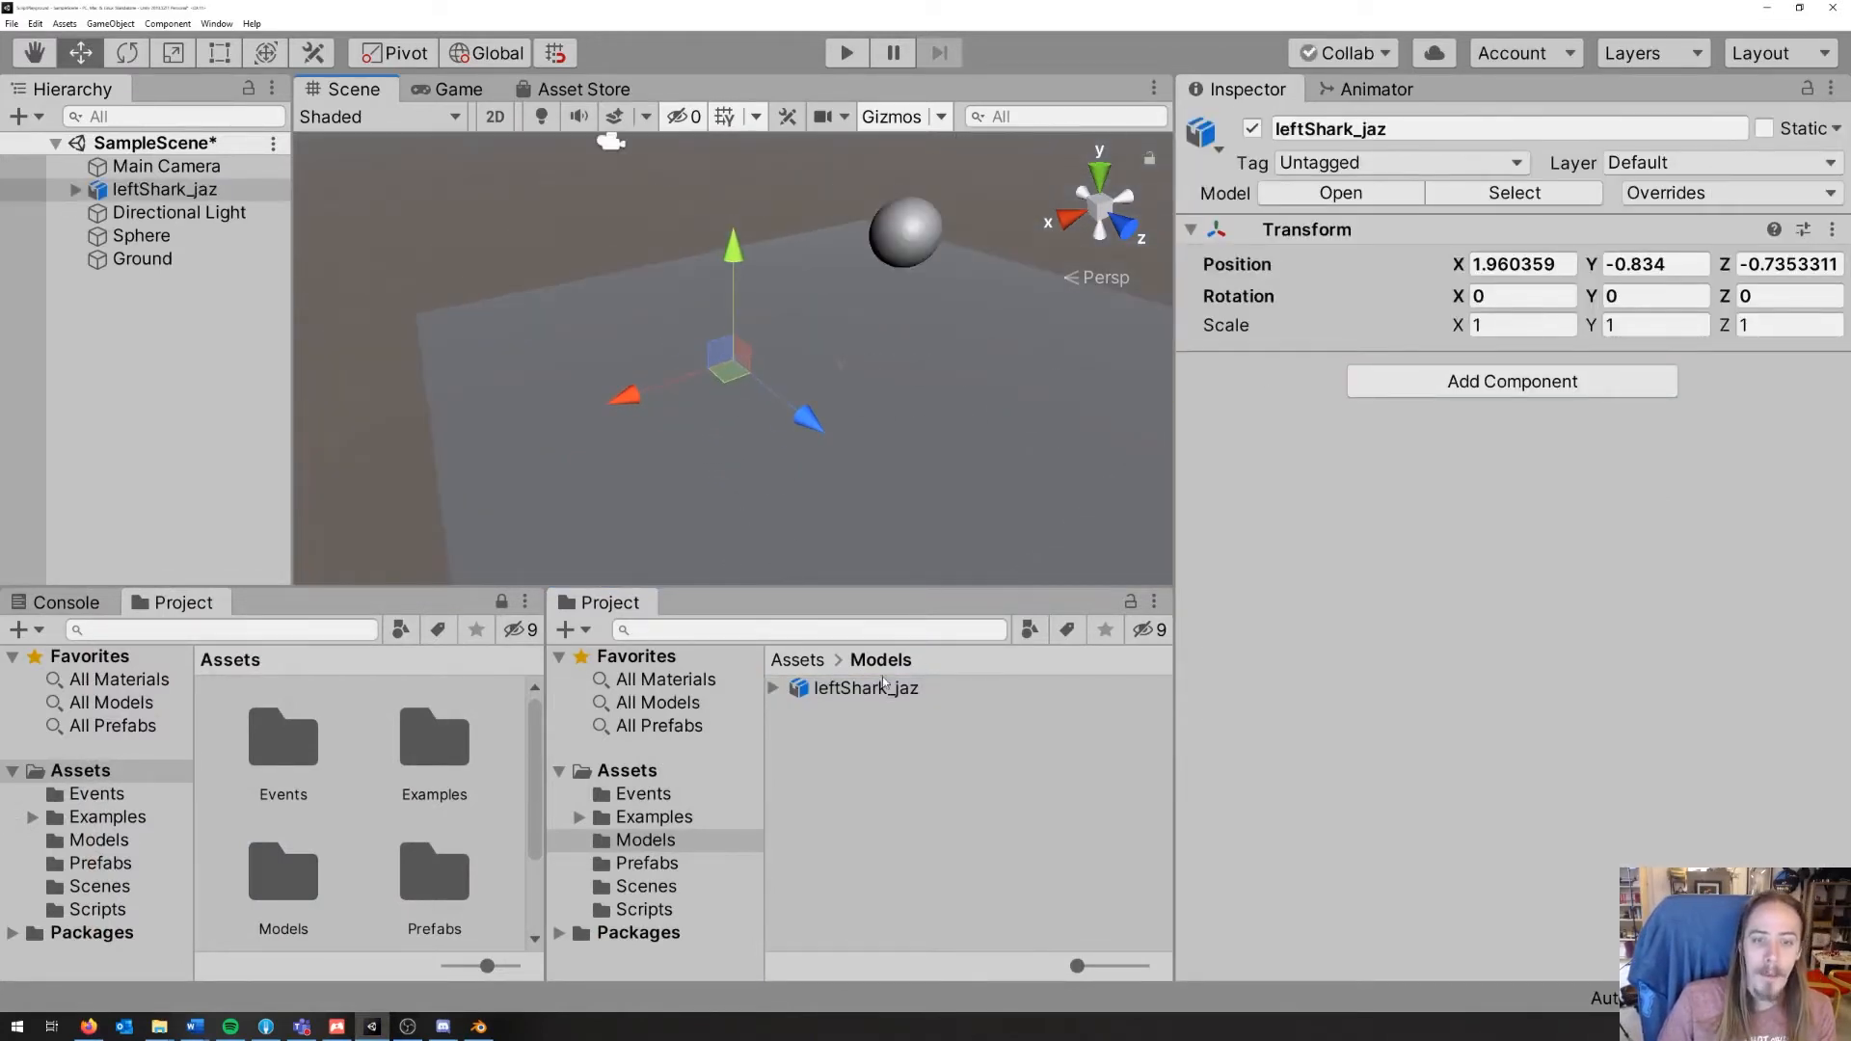
Step: Set the Scale Factor in the leftShark_jaz model import settings to 100 and apply it
{"action": "left_click", "coordinate": [883, 687]}
{"action": "left_click", "coordinate": [1584, 262]}
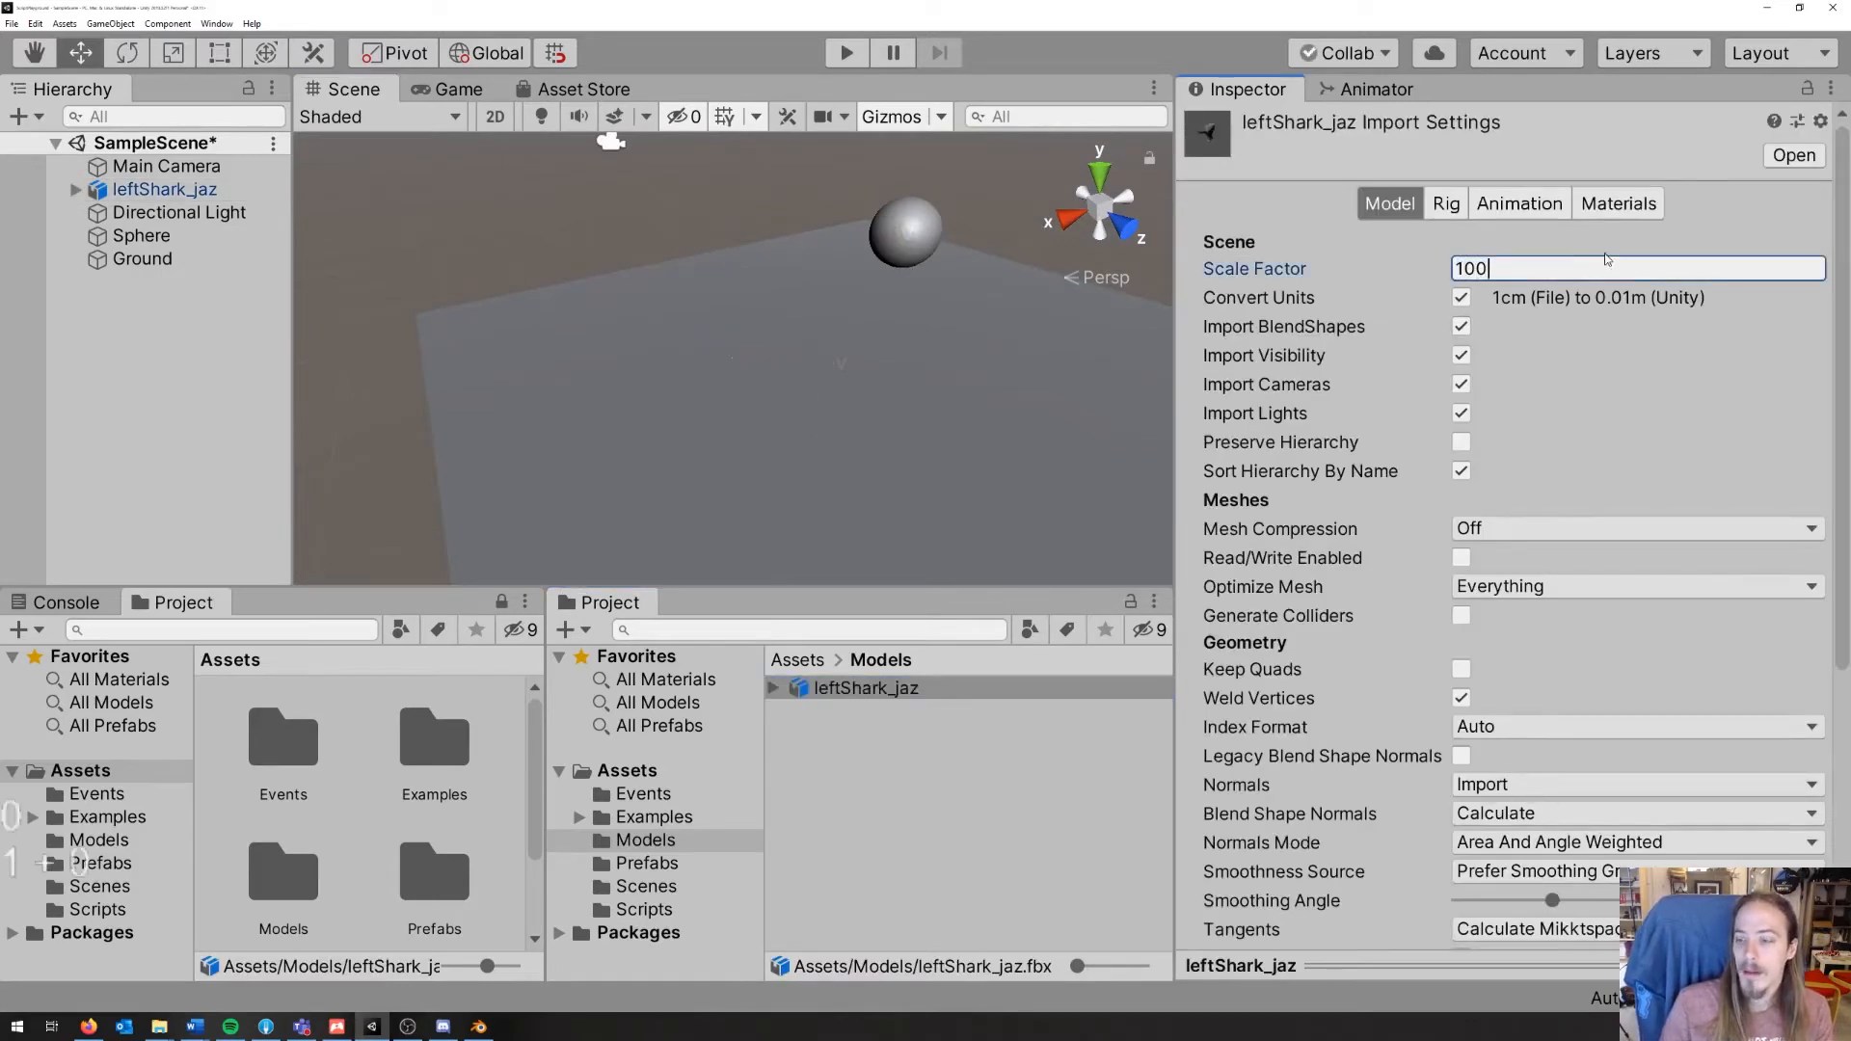
{"action": "type", "text": "100"}
{"action": "scroll", "coordinate": [1743, 597], "scroll_direction": "down", "scroll_amount": 5}
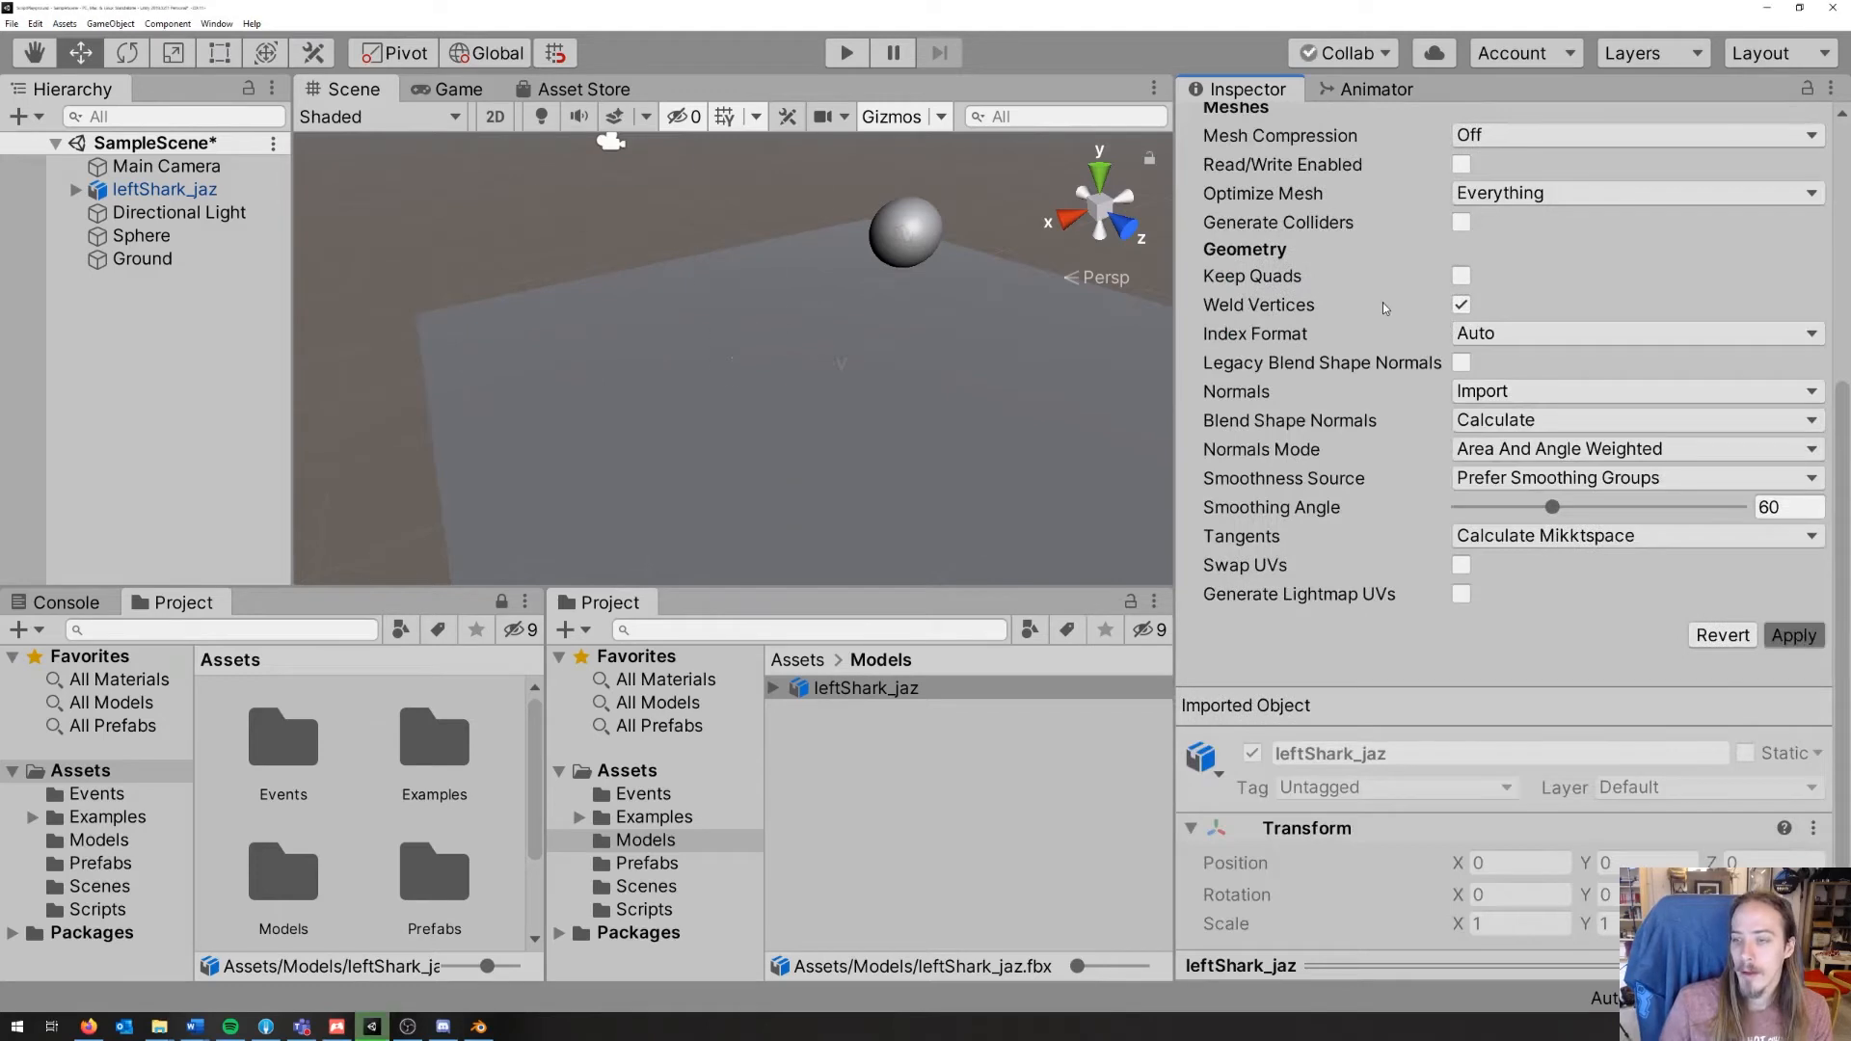
{"action": "scroll", "coordinate": [1427, 318], "scroll_direction": "up", "scroll_amount": 5}
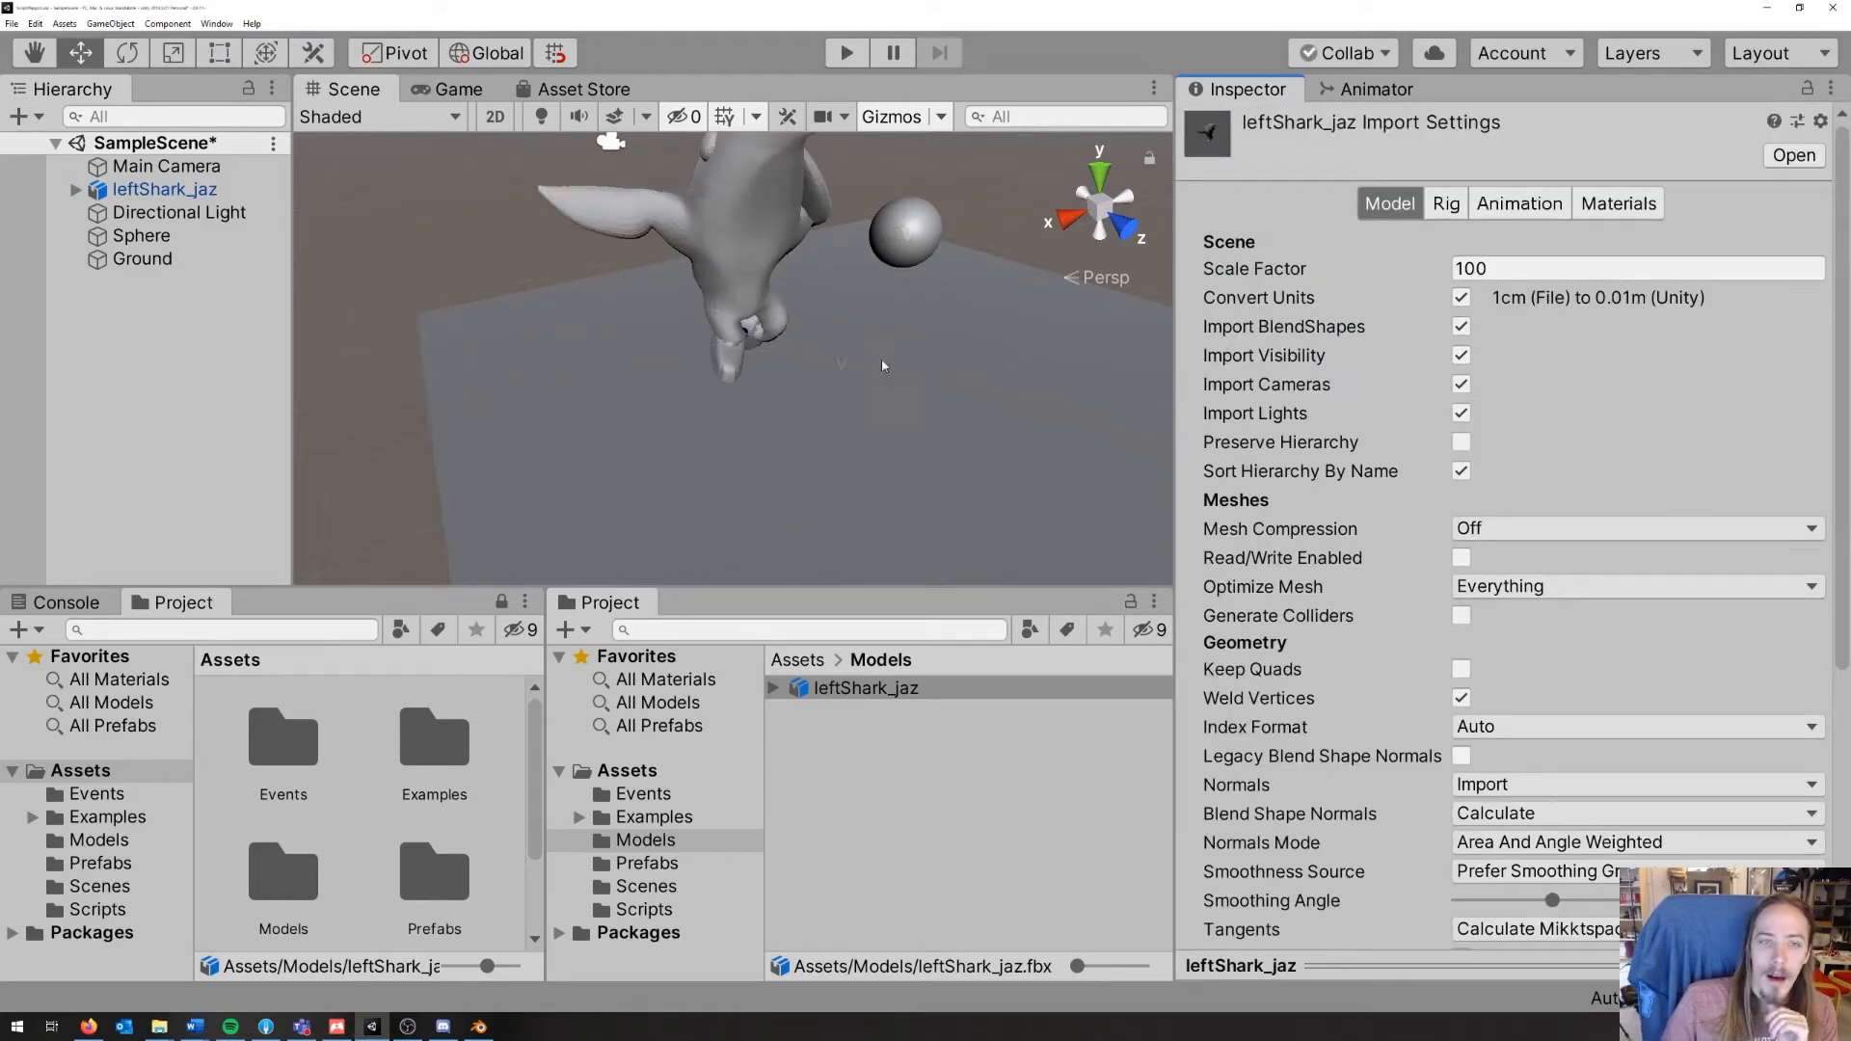
Step: Set the shark model's import Scale Factor to 1, turn off Convert Units and apply the settings
{"action": "left_click", "coordinate": [1496, 269]}
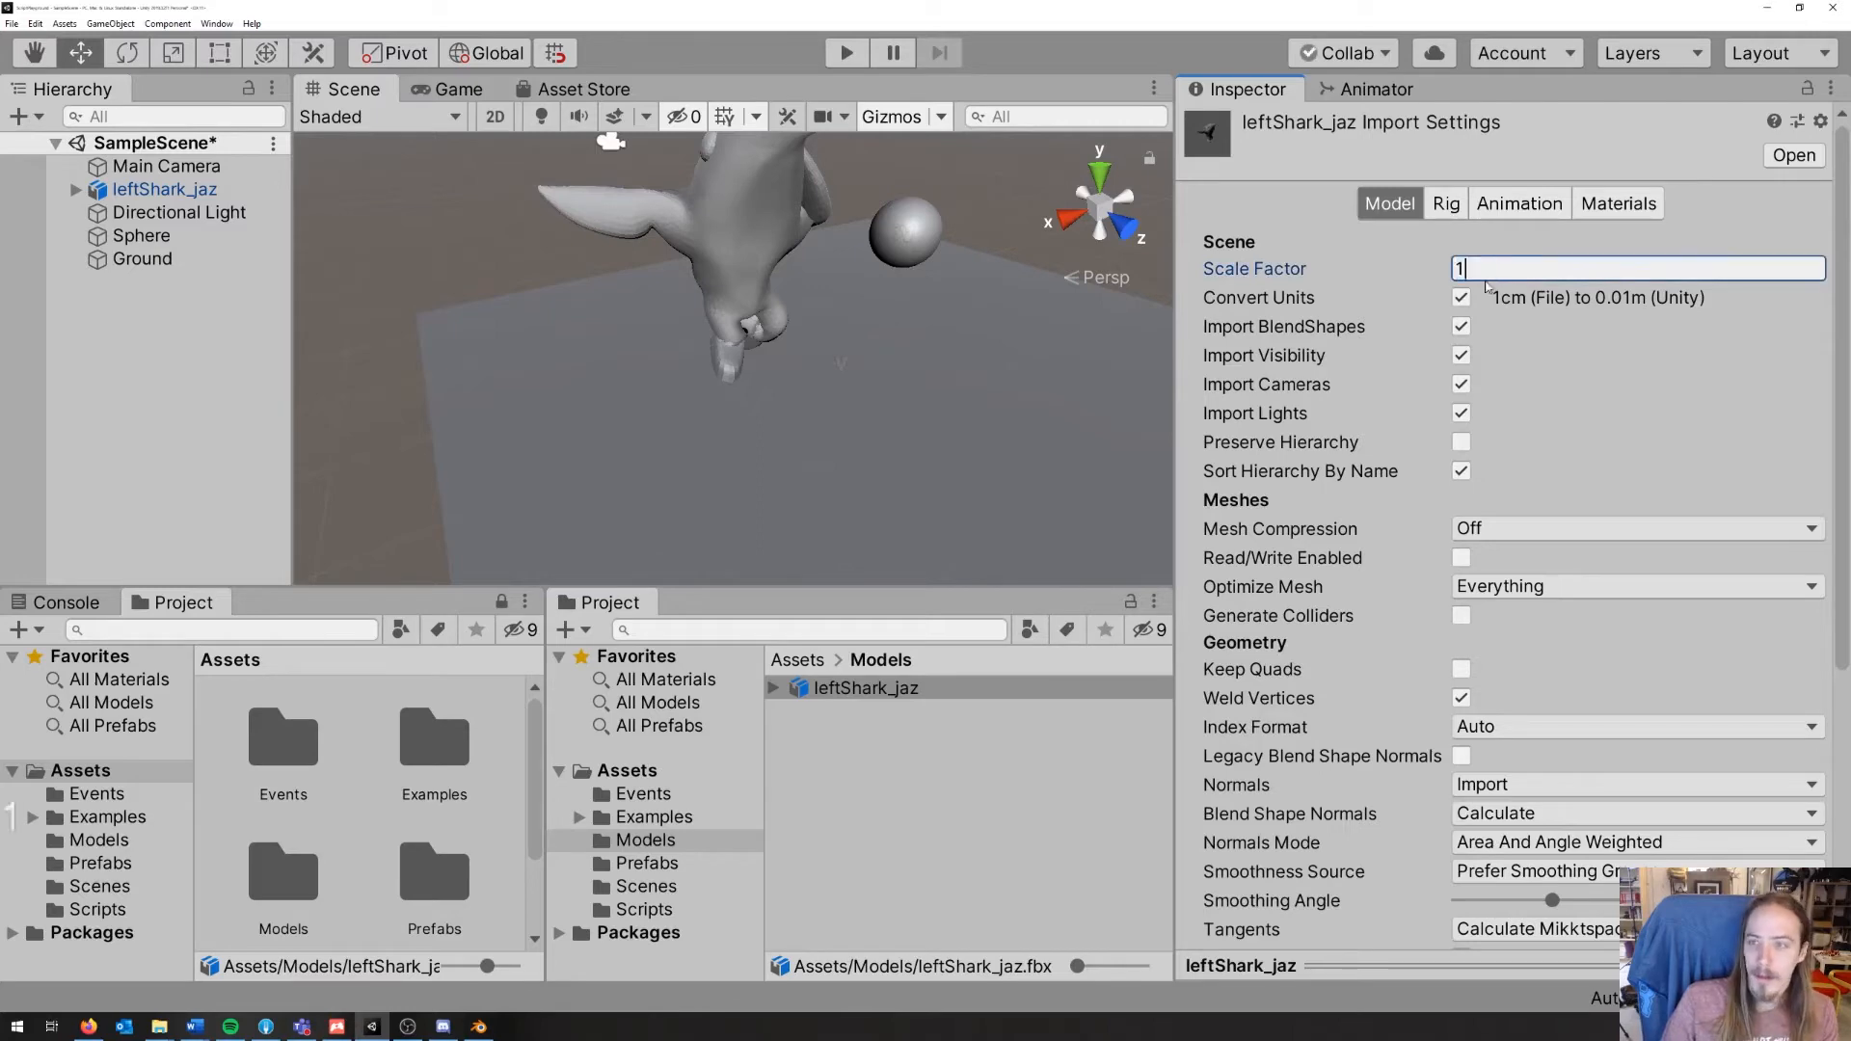
{"action": "type", "text": "1"}
{"action": "key", "text": "Return"}
{"action": "scroll", "coordinate": [1735, 808], "scroll_direction": "down", "scroll_amount": 5}
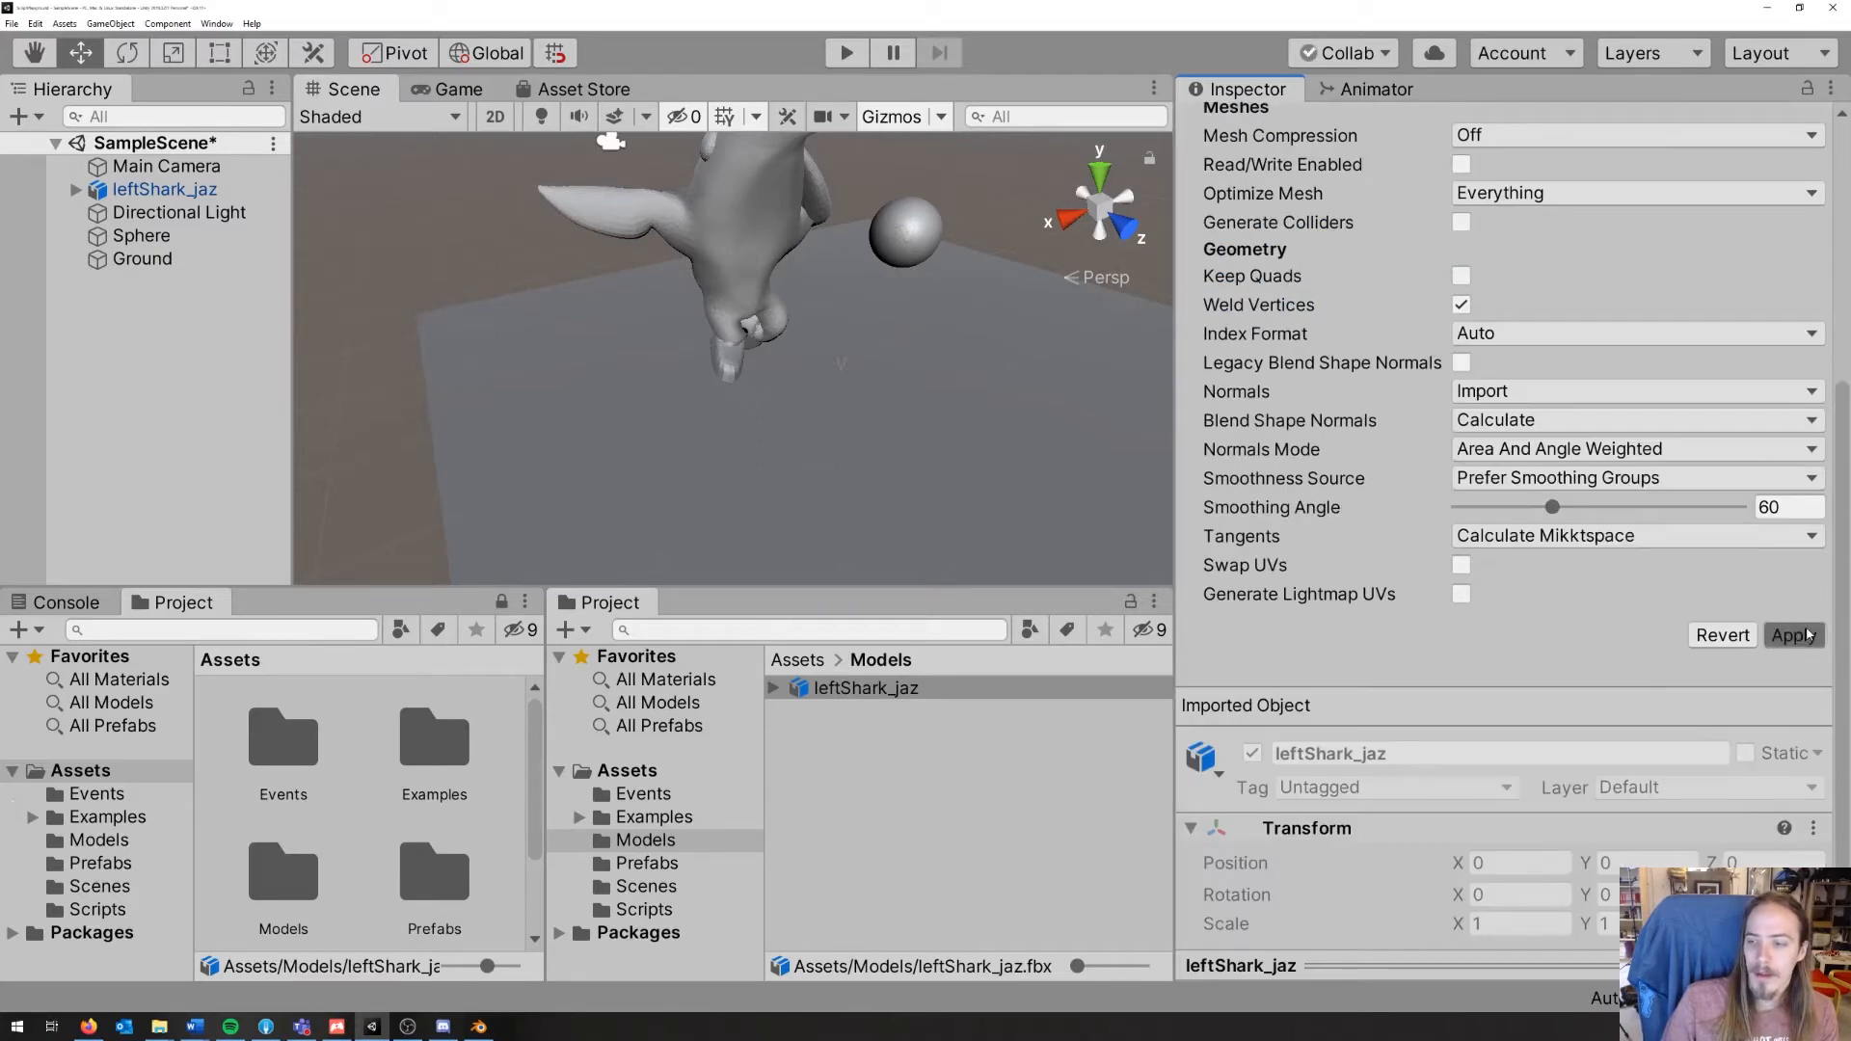
{"action": "scroll", "coordinate": [1485, 388], "scroll_direction": "up", "scroll_amount": 5}
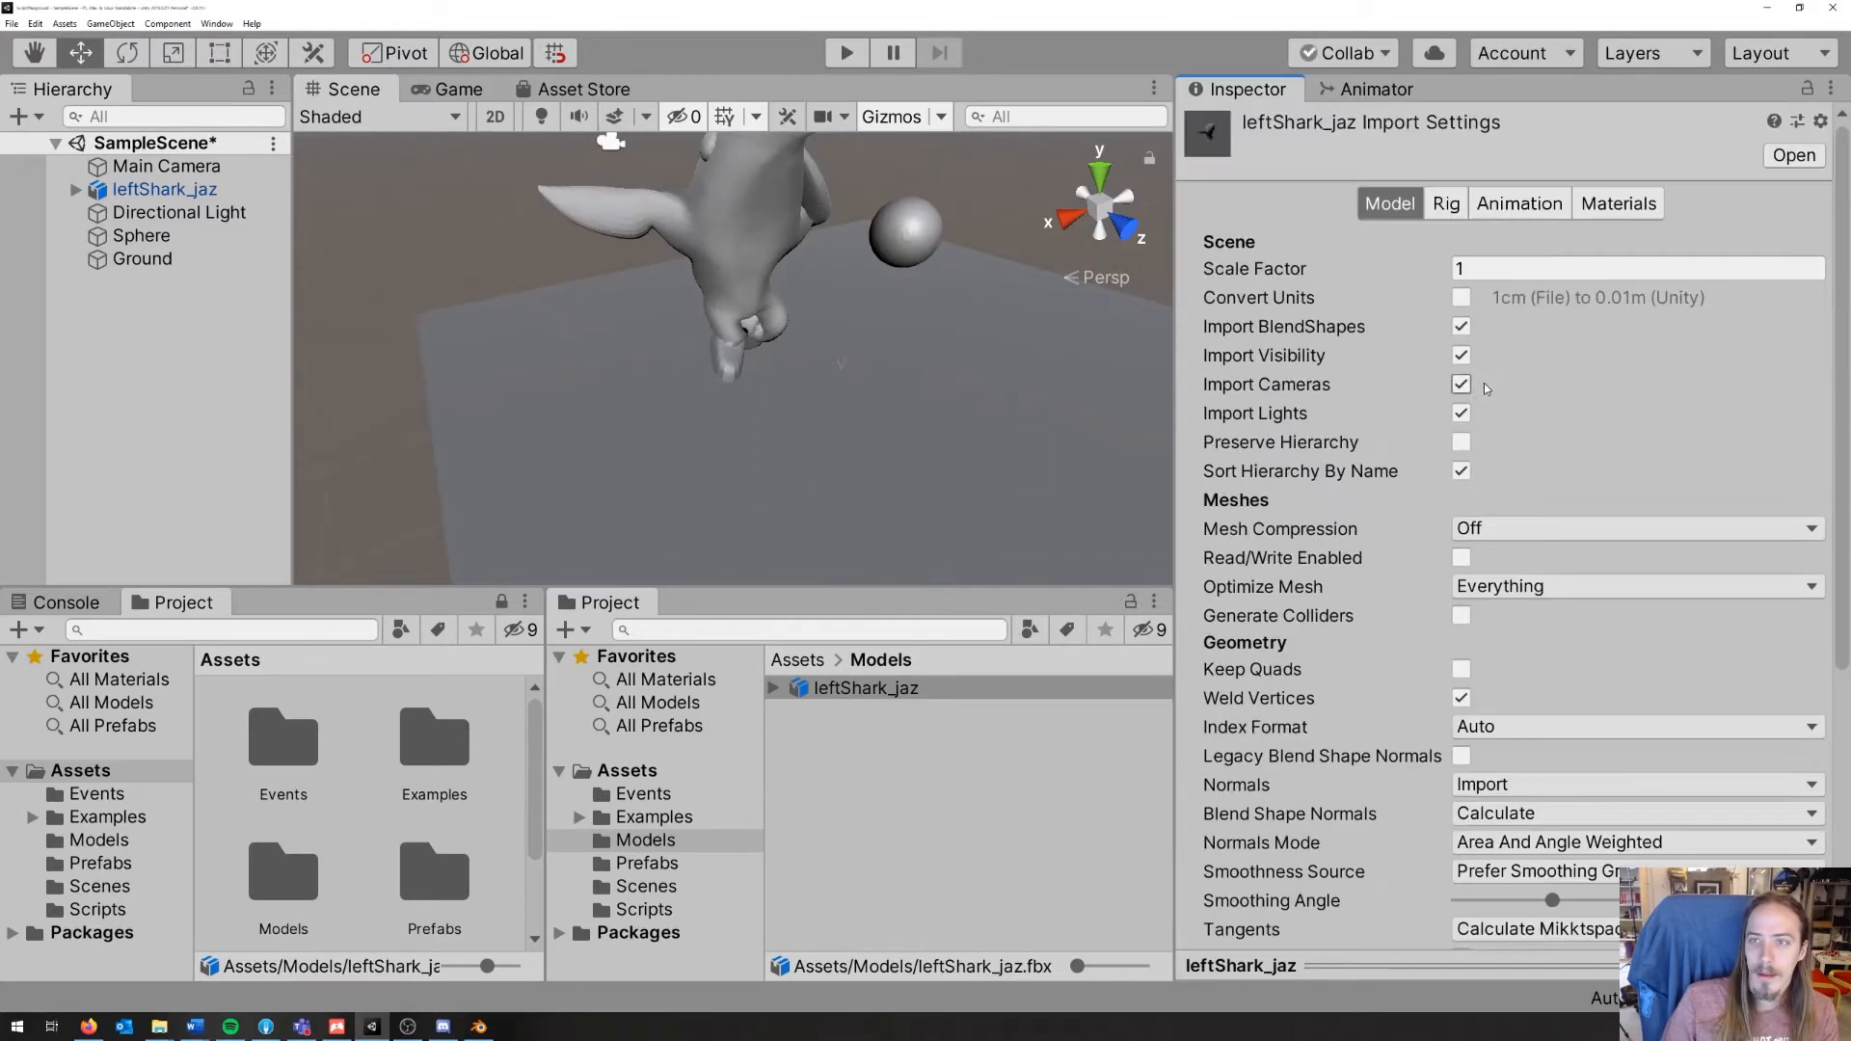
Step: Inspect the shark's size in the scene against the sphere and the ground from several angles
{"action": "left_click_drag", "start_coordinate": [1028, 336], "coordinate": [1045, 401], "text": "alt"}
{"action": "middle_click_drag", "start_coordinate": [1045, 401], "coordinate": [1012, 499]}
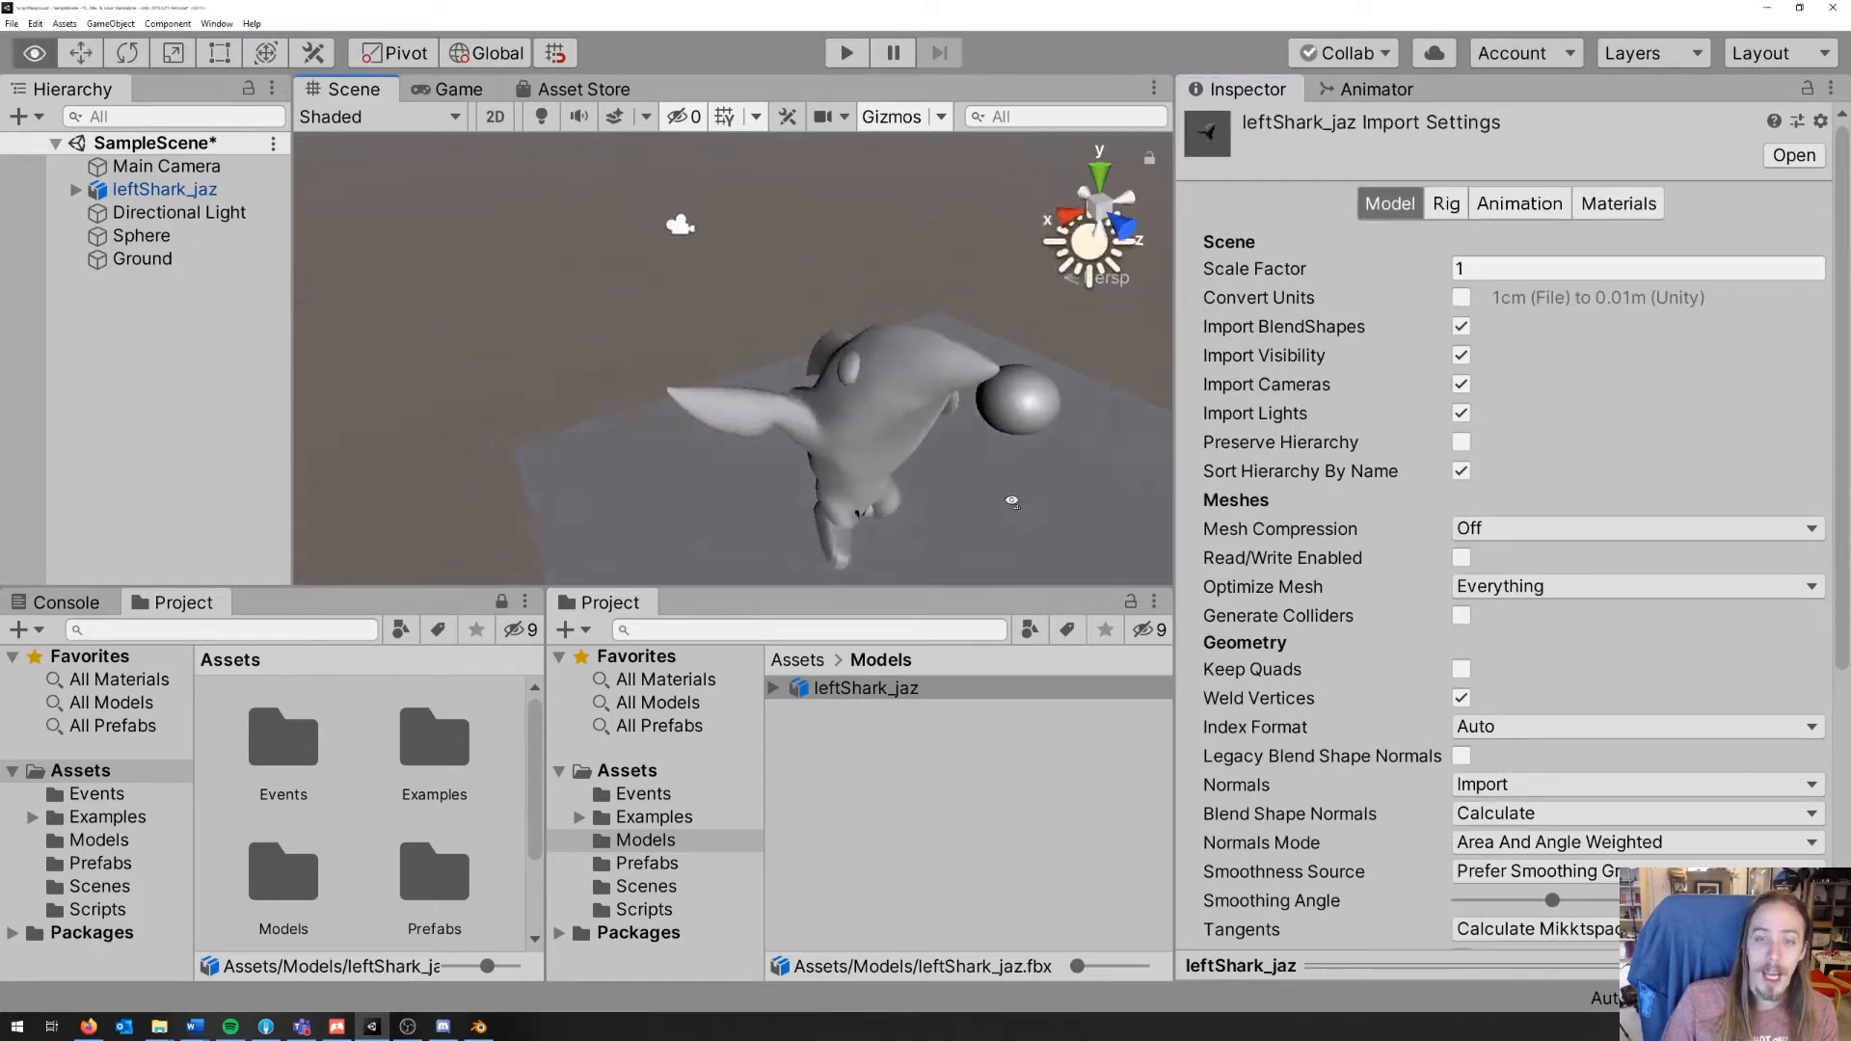
{"action": "left_click_drag", "start_coordinate": [1012, 499], "coordinate": [1000, 430], "text": "alt"}
{"action": "middle_click_drag", "start_coordinate": [1000, 430], "coordinate": [967, 323]}
{"action": "left_click_drag", "start_coordinate": [967, 323], "coordinate": [927, 343], "text": "alt"}
{"action": "middle_click_drag", "start_coordinate": [926, 343], "coordinate": [830, 461]}
{"action": "left_click_drag", "start_coordinate": [830, 461], "coordinate": [719, 489], "text": "alt"}
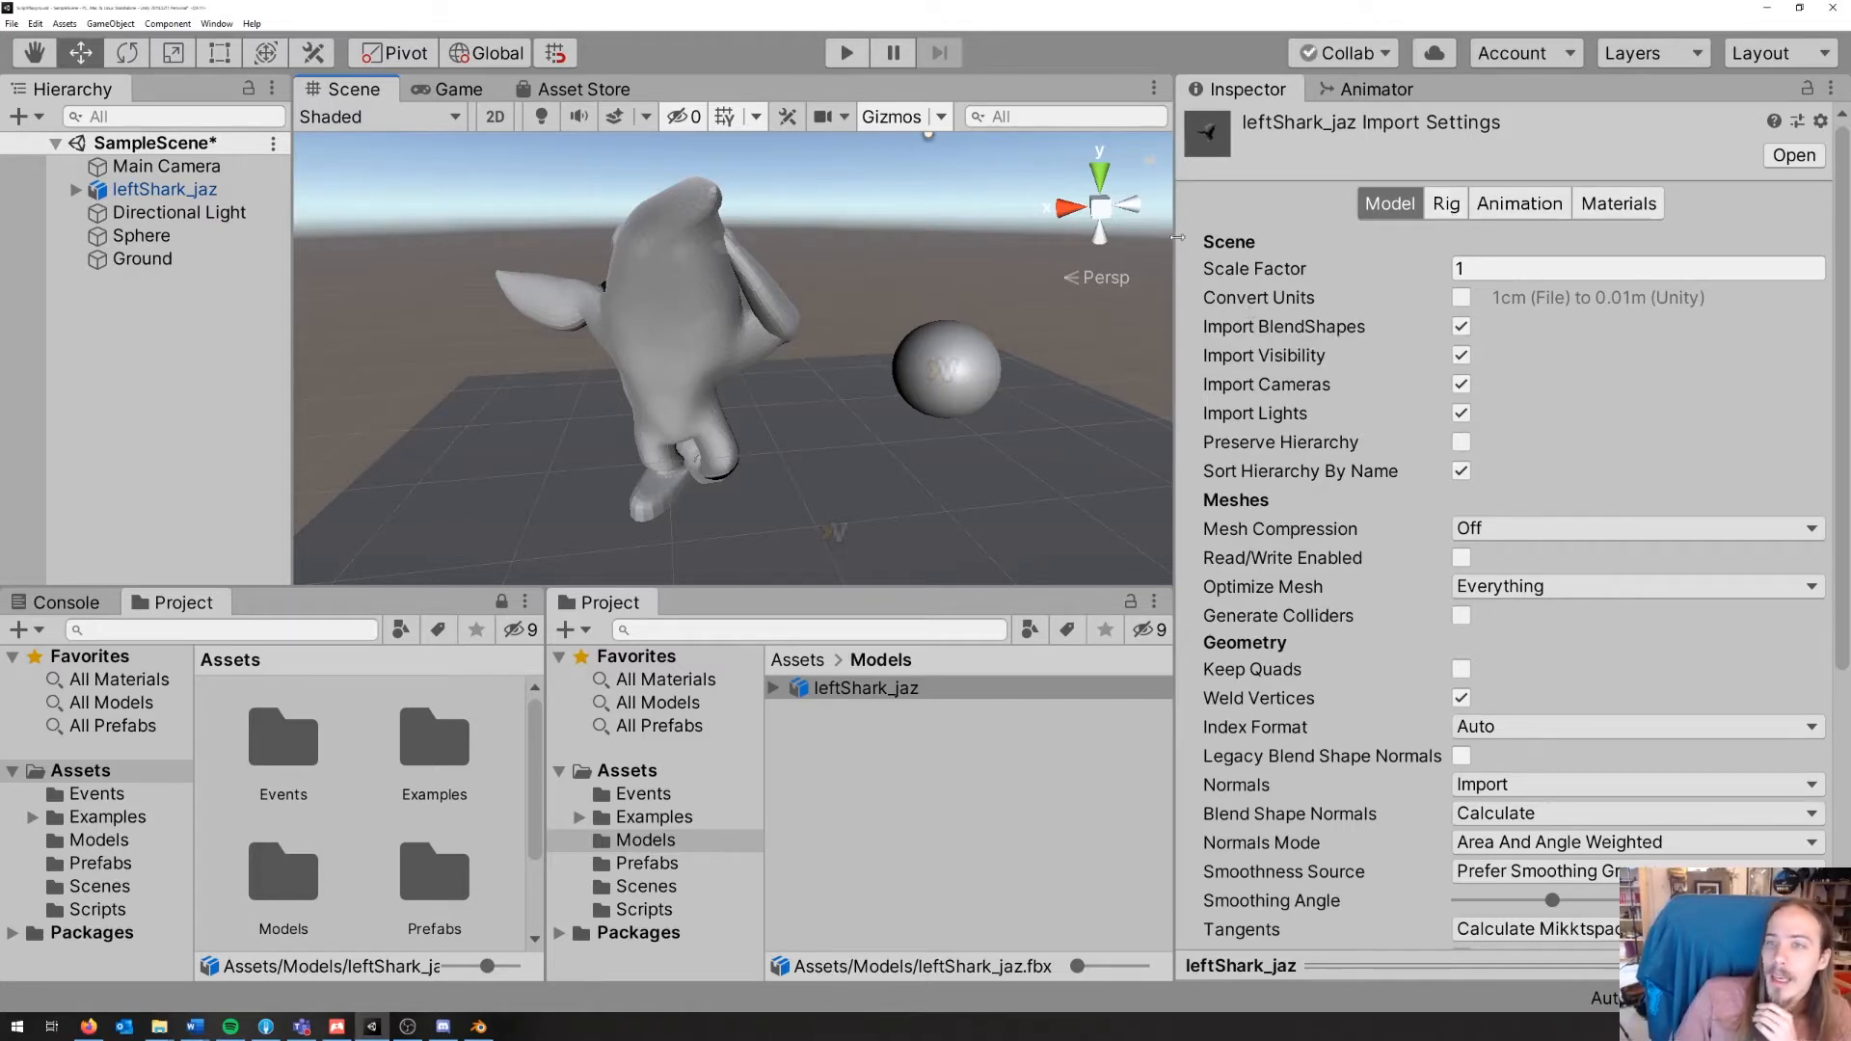
Step: Turn off Import Cameras and Import Lights for the leftShark_jaz model and apply the settings
{"action": "left_click", "coordinate": [871, 718]}
{"action": "left_click", "coordinate": [881, 688]}
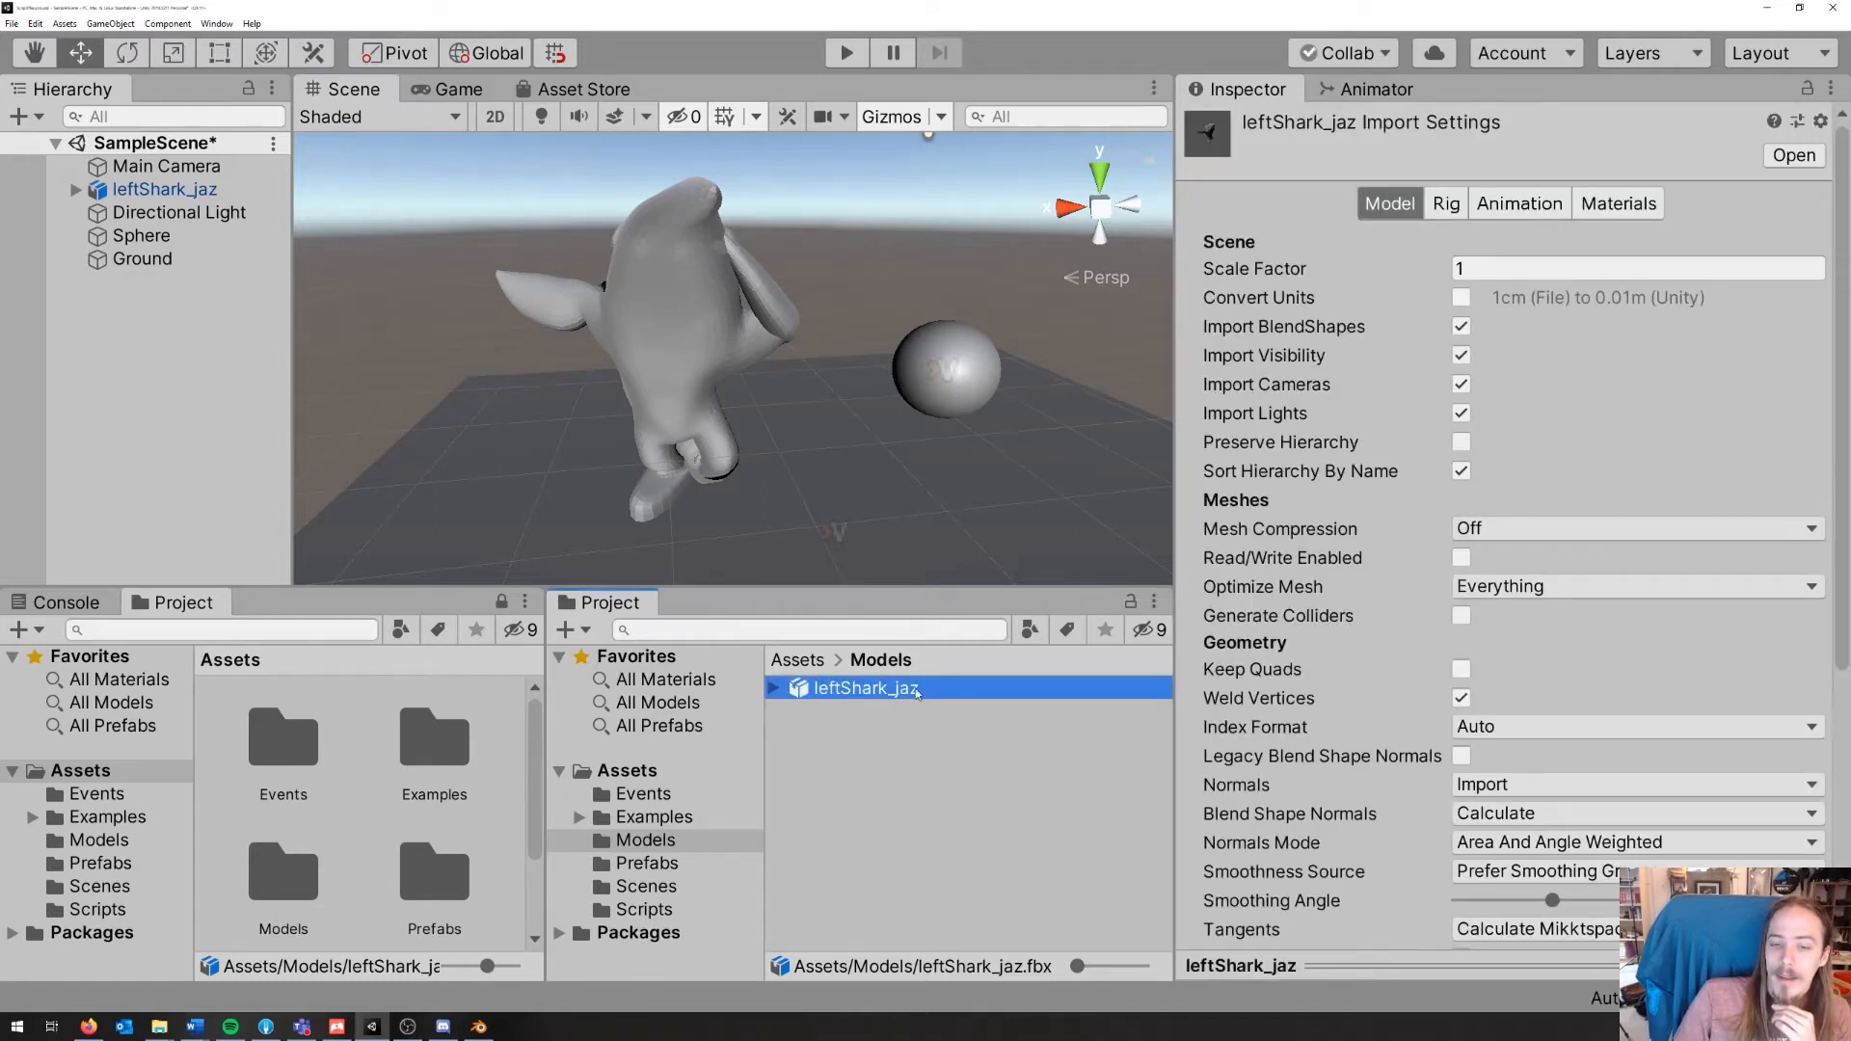
{"action": "left_click", "coordinate": [1461, 386]}
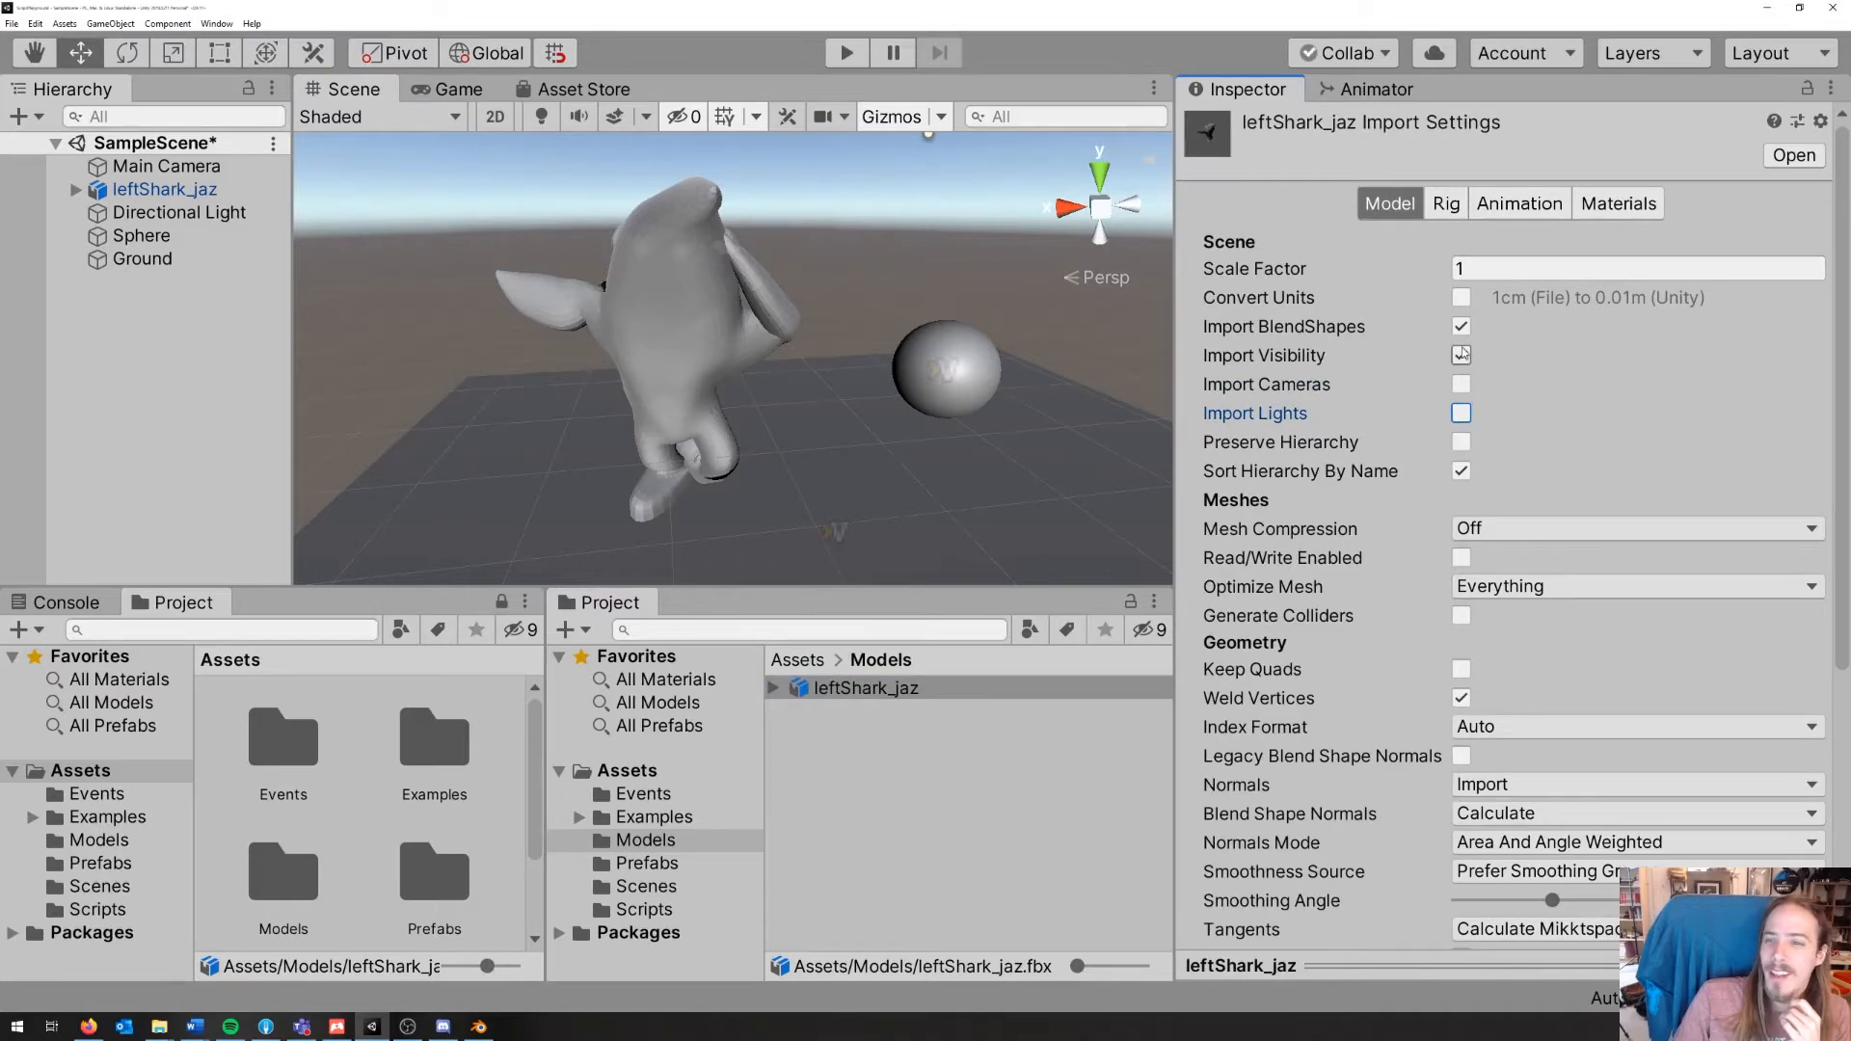
{"action": "scroll", "coordinate": [1613, 811], "scroll_direction": "down", "scroll_amount": 5}
{"action": "left_click", "coordinate": [1793, 635]}
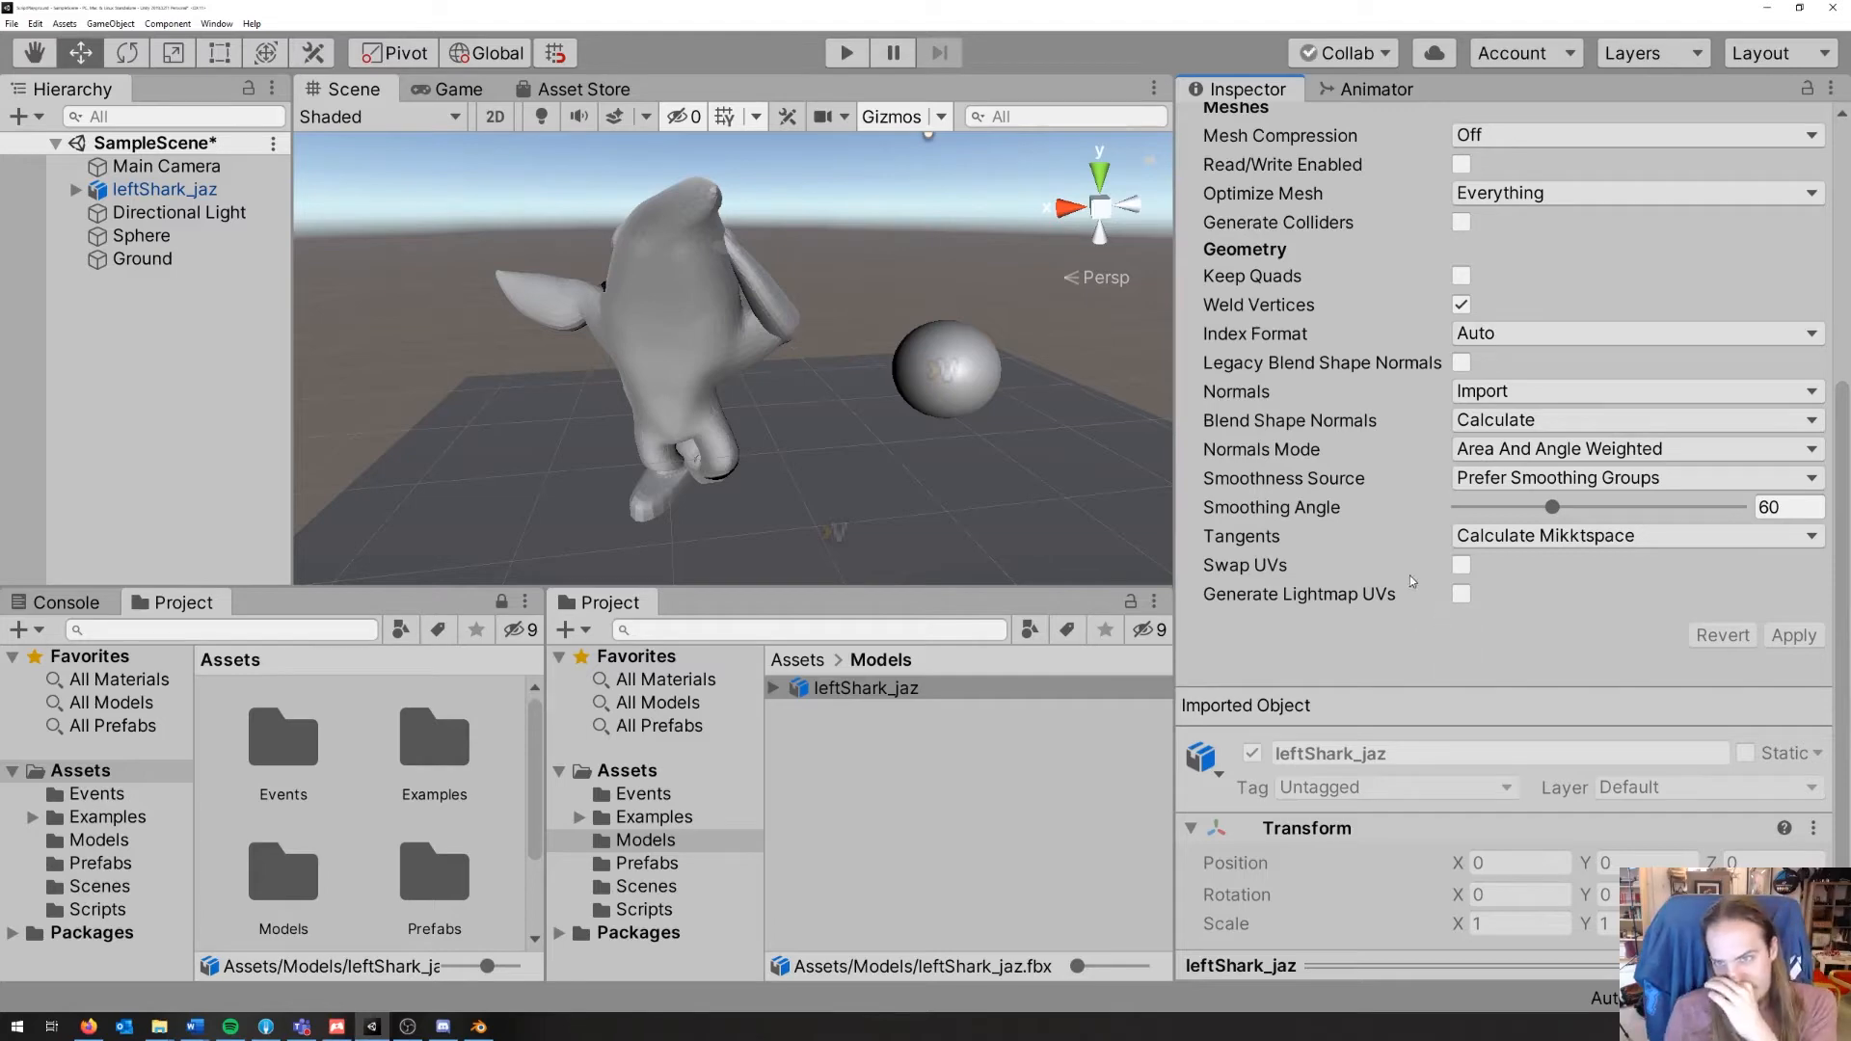
Step: Set the Animation Type of the leftShark_jaz rig to Humanoid and apply it
{"action": "scroll", "coordinate": [1504, 511], "scroll_direction": "up", "scroll_amount": 3}
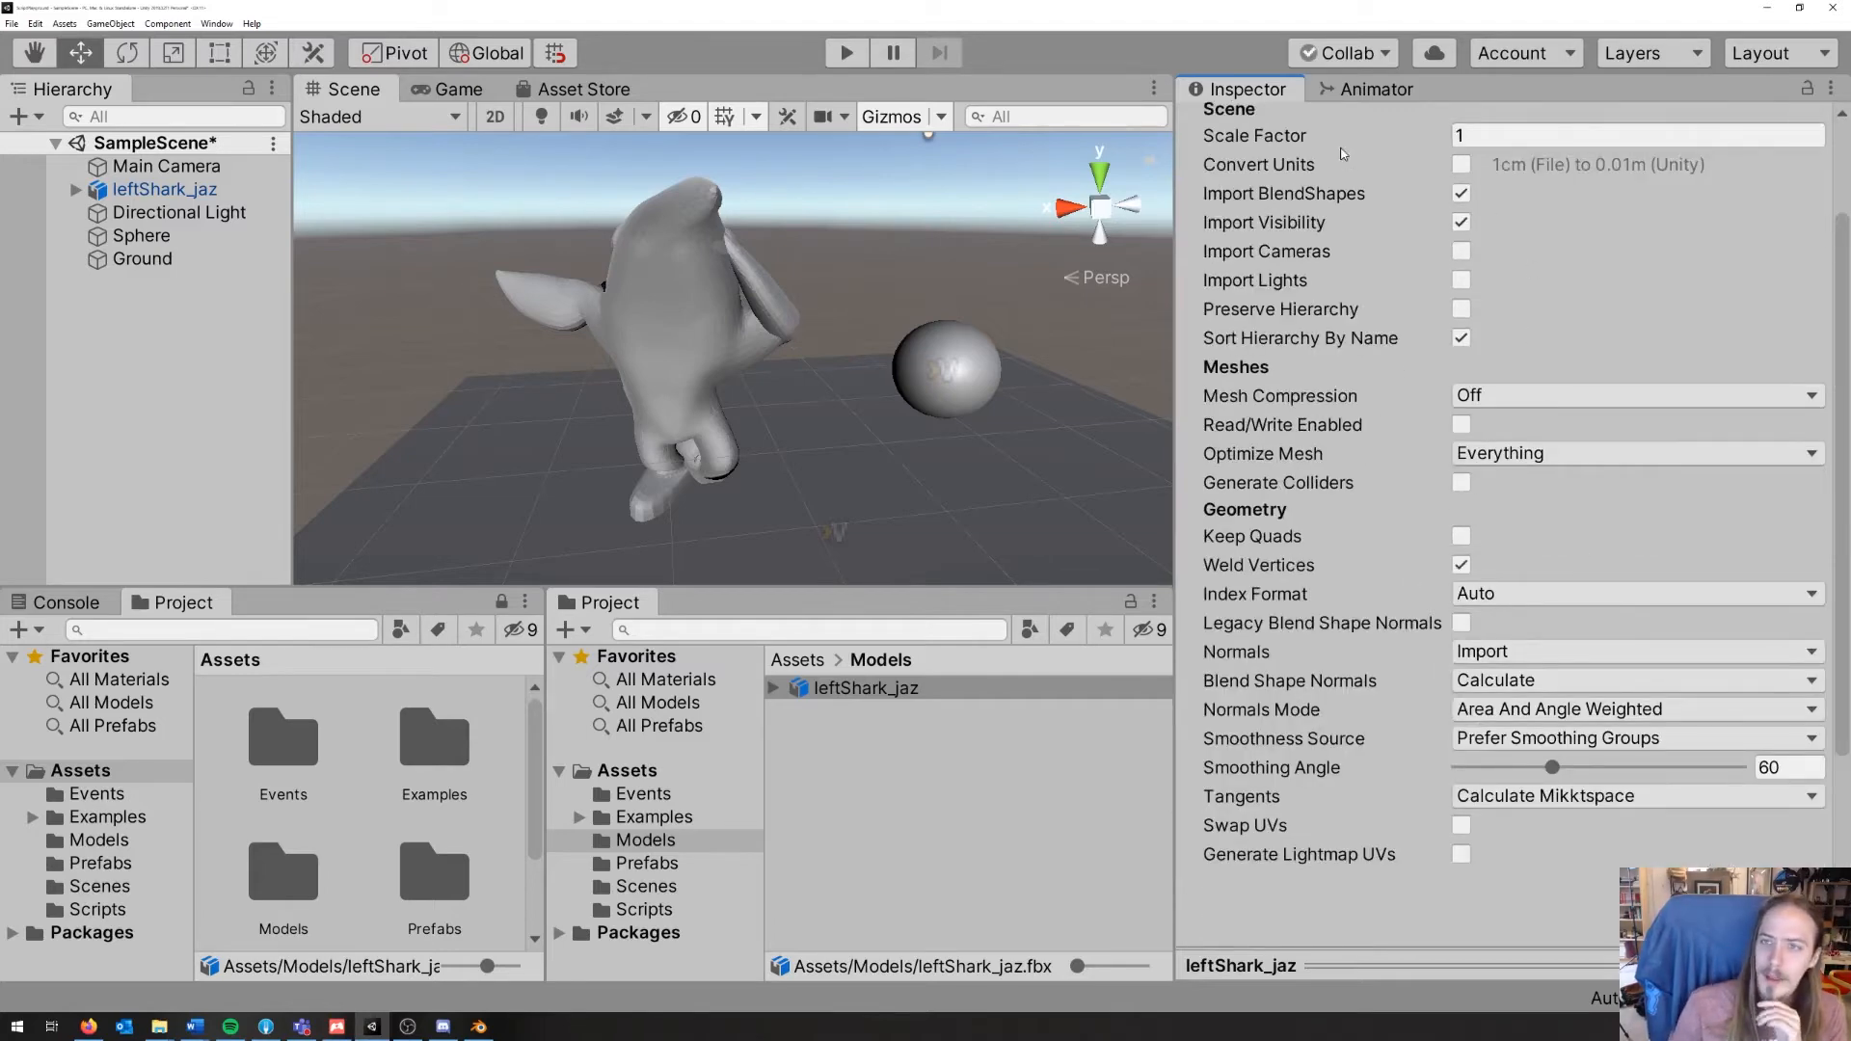
{"action": "scroll", "coordinate": [1343, 154], "scroll_direction": "up", "scroll_amount": 2}
{"action": "left_click", "coordinate": [1443, 204]}
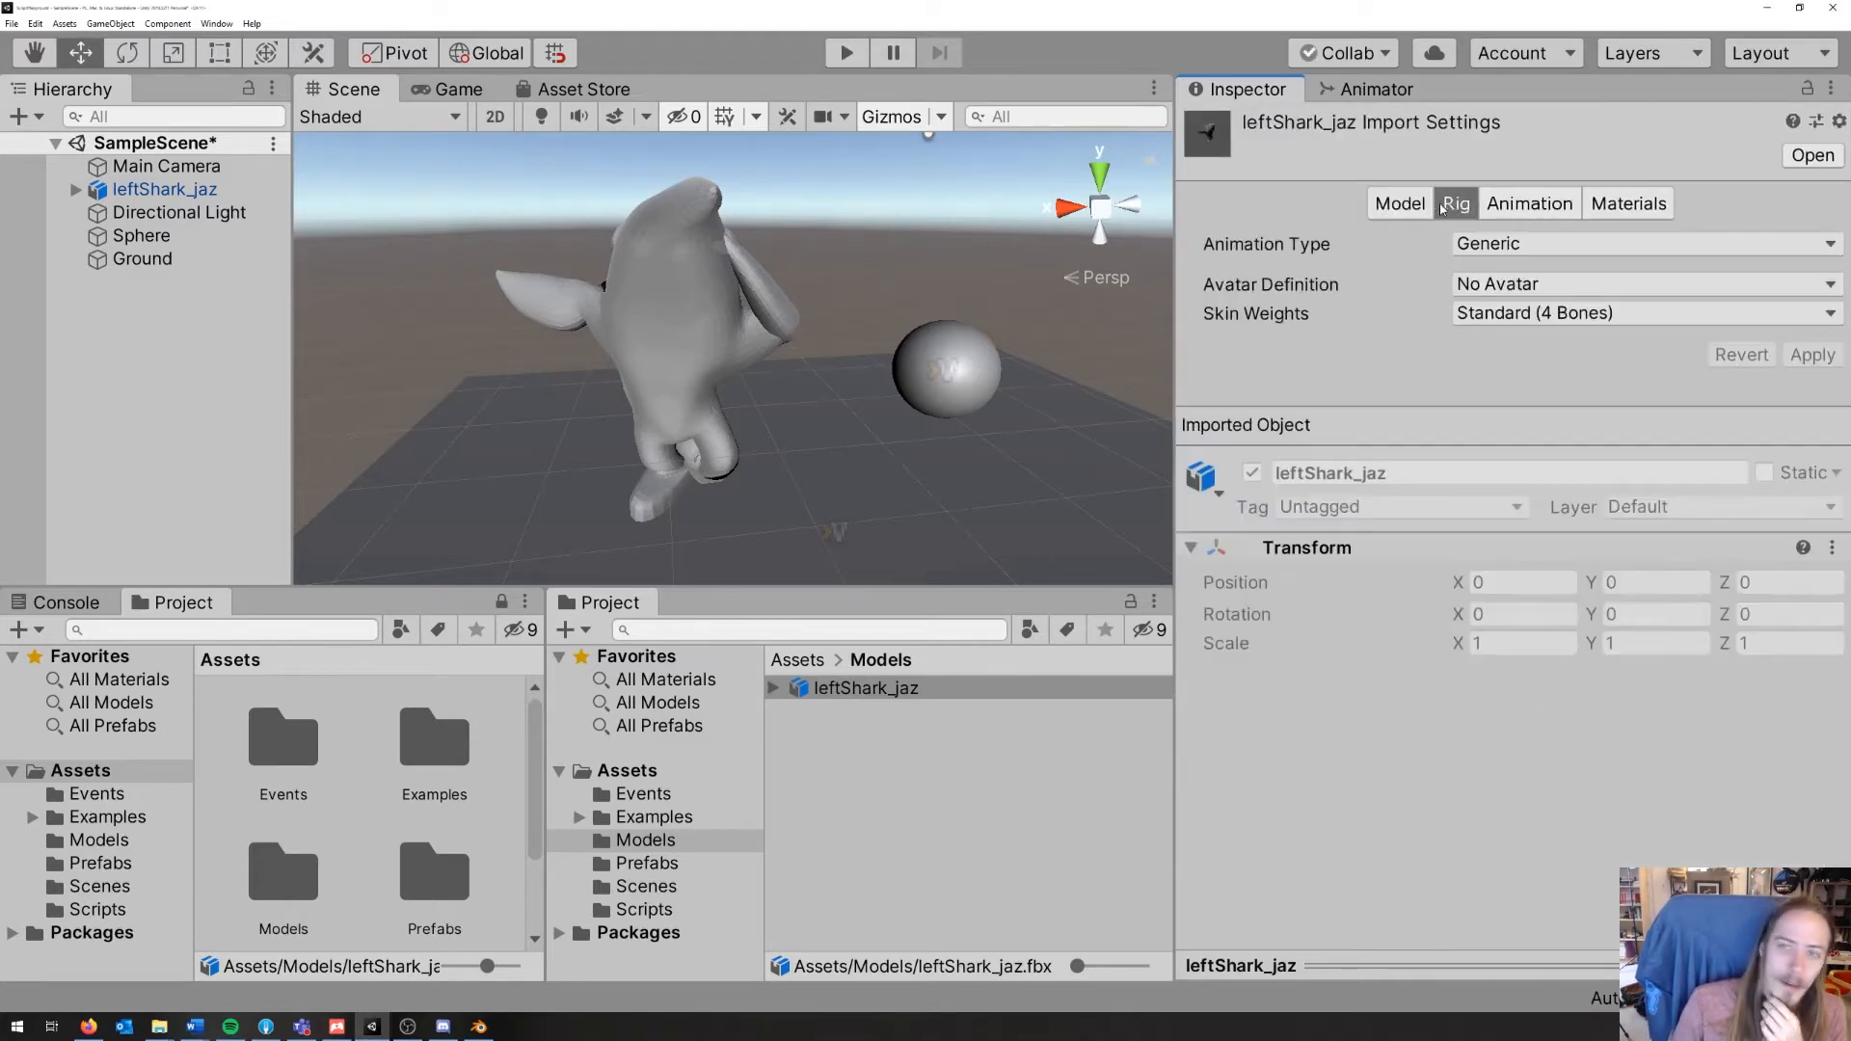
{"action": "left_click", "coordinate": [1529, 248]}
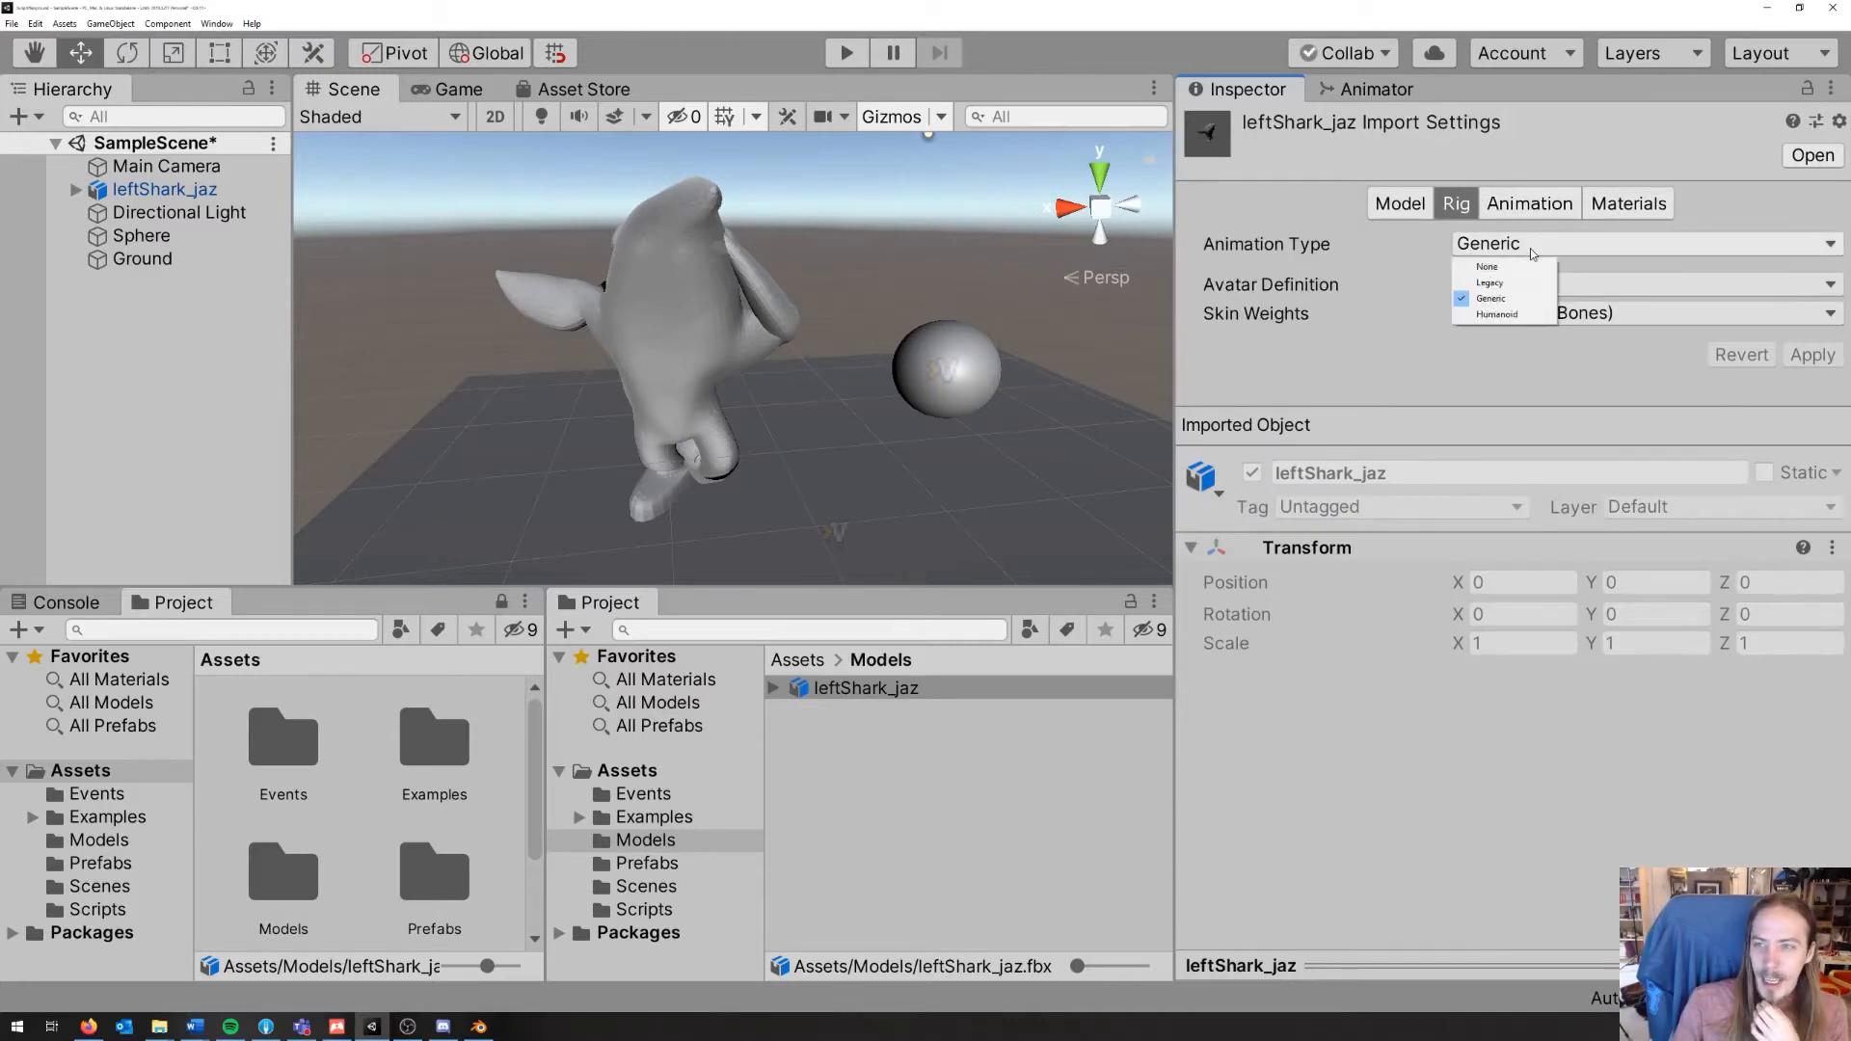
{"action": "left_click", "coordinate": [1497, 315]}
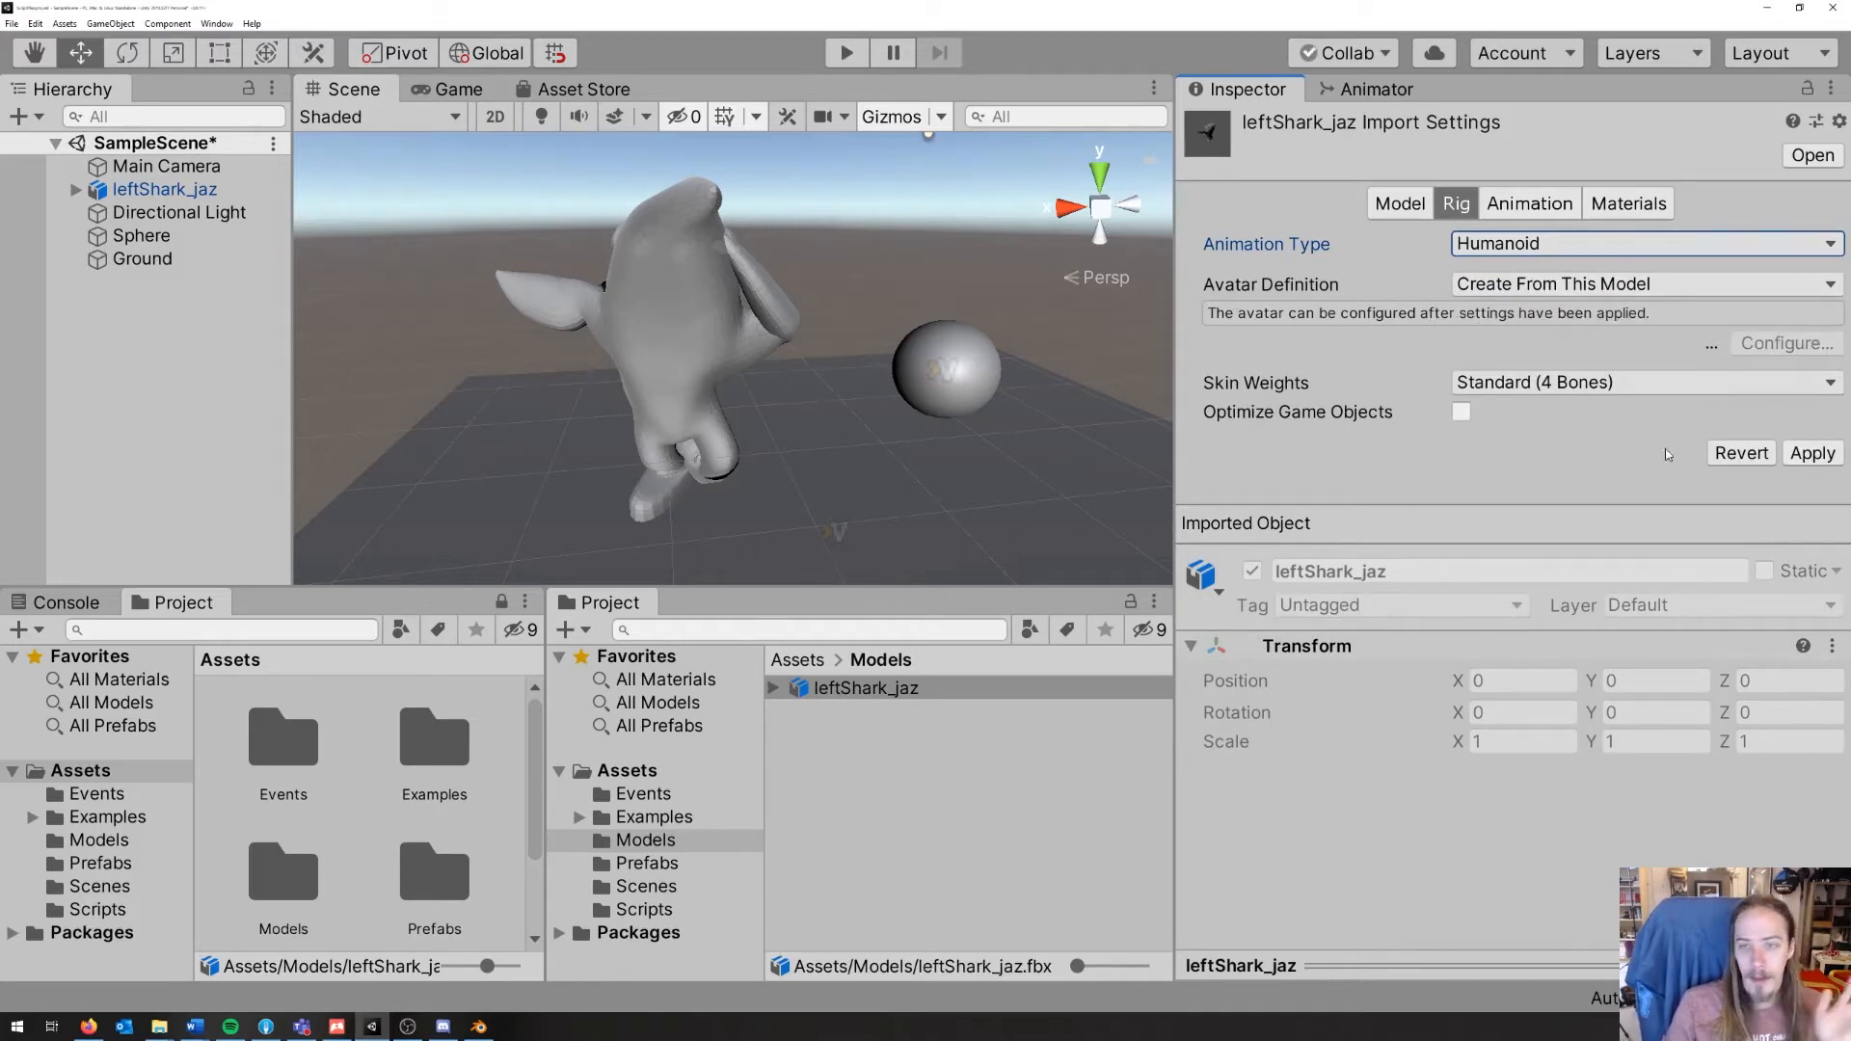
{"action": "left_click", "coordinate": [1810, 452]}
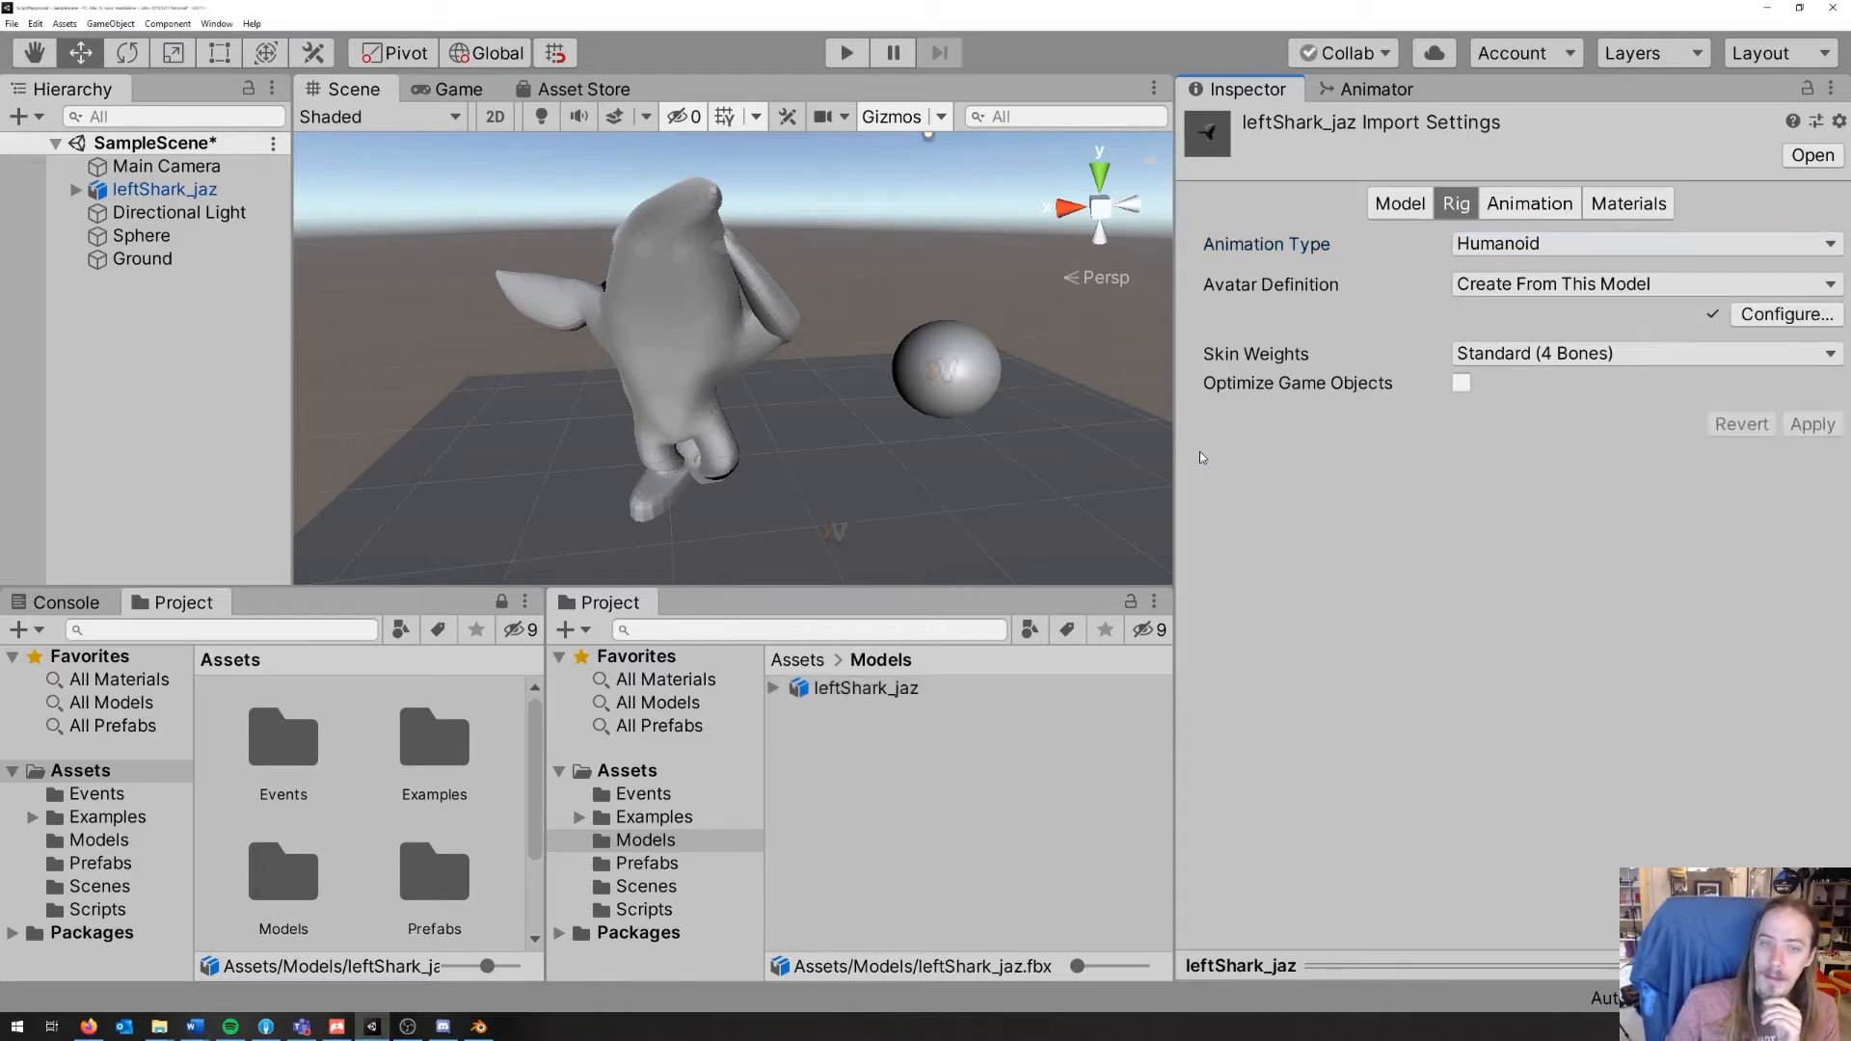
Step: Rename the mixamo.com animation clip of leftShark_jaz as Jazz Dancing
{"action": "left_click", "coordinate": [1556, 204]}
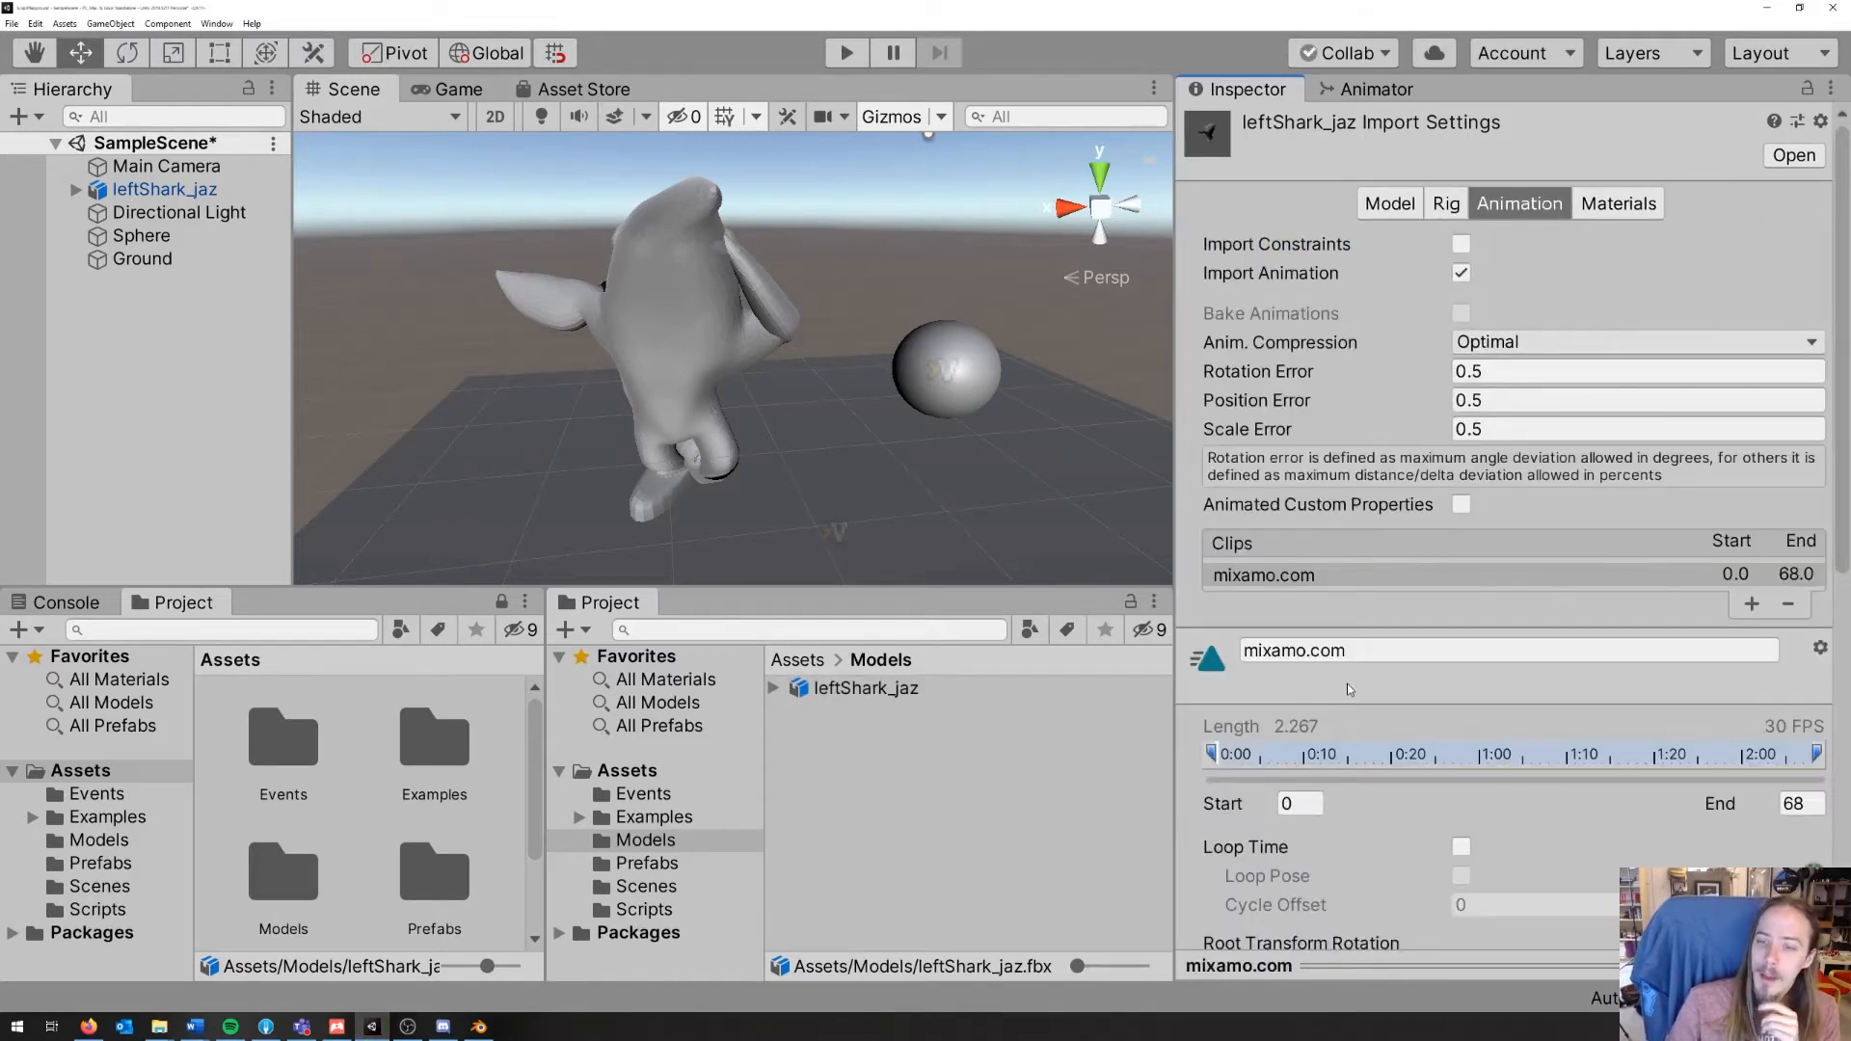
{"action": "left_click", "coordinate": [1412, 648]}
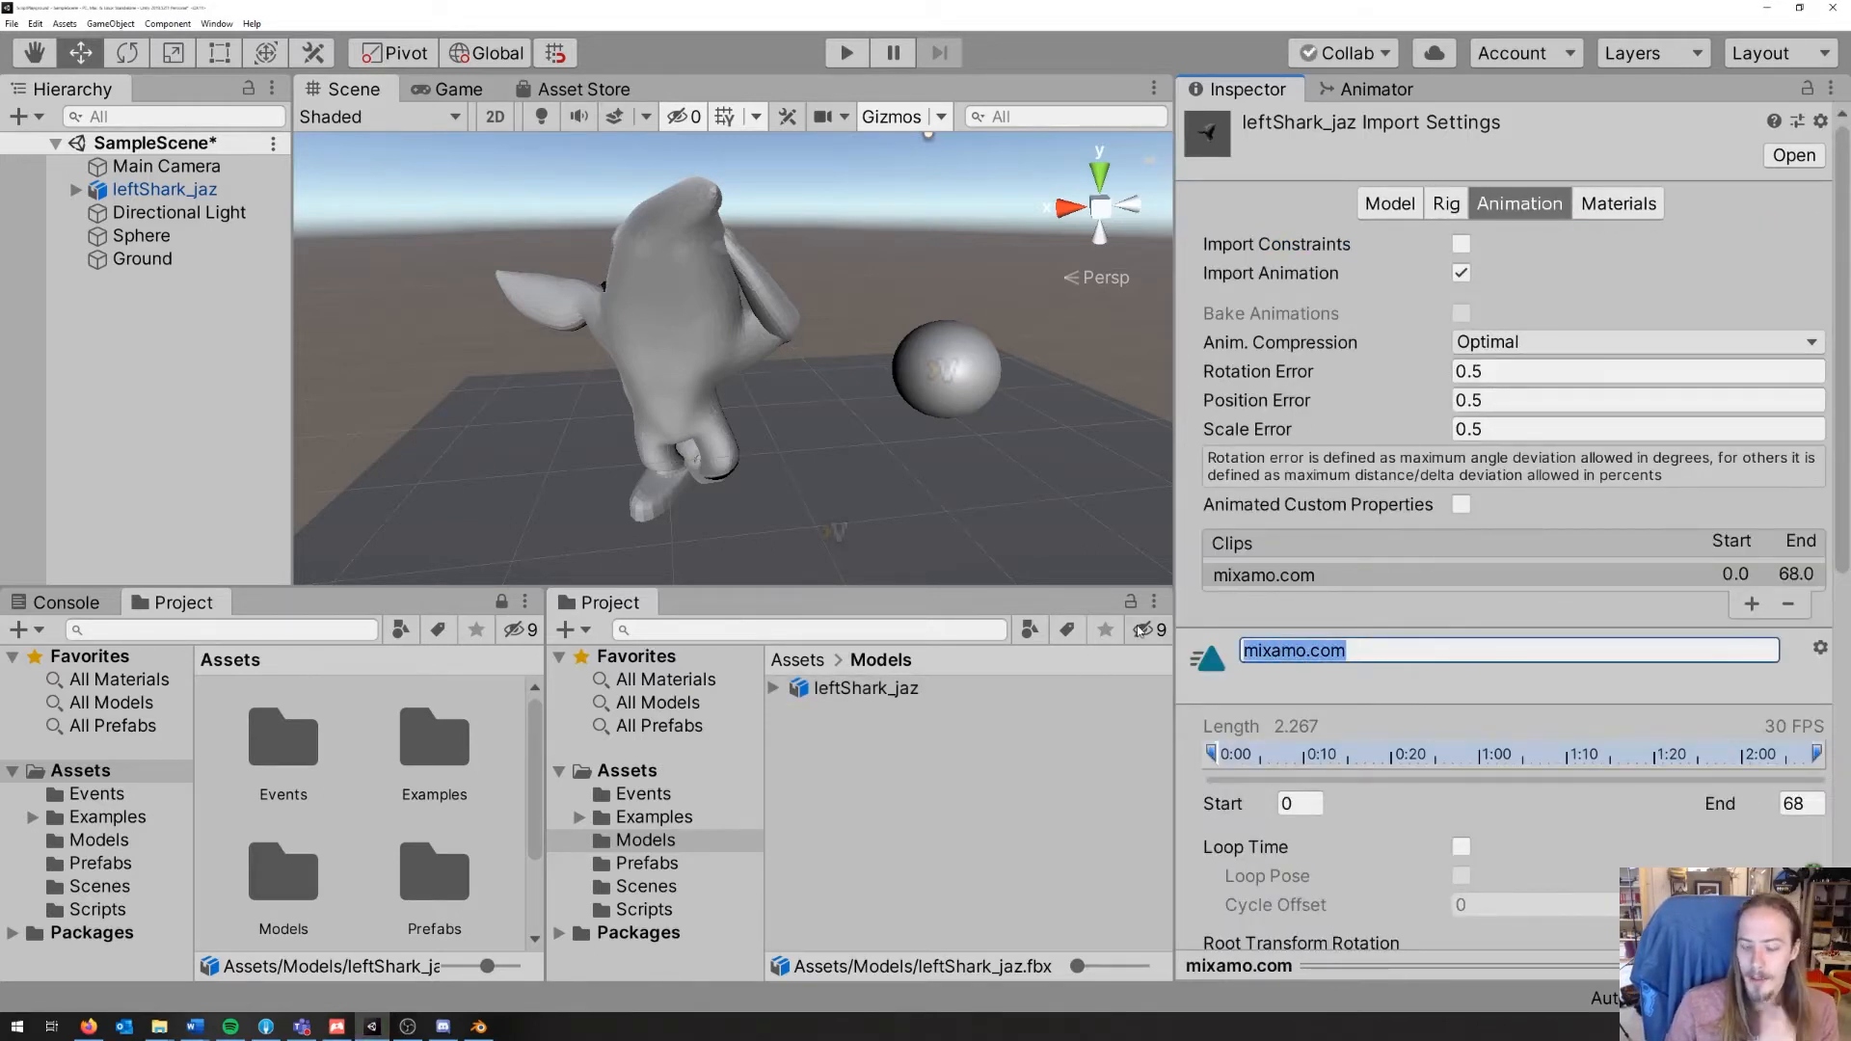
{"action": "type", "text": "Jazz Dan"}
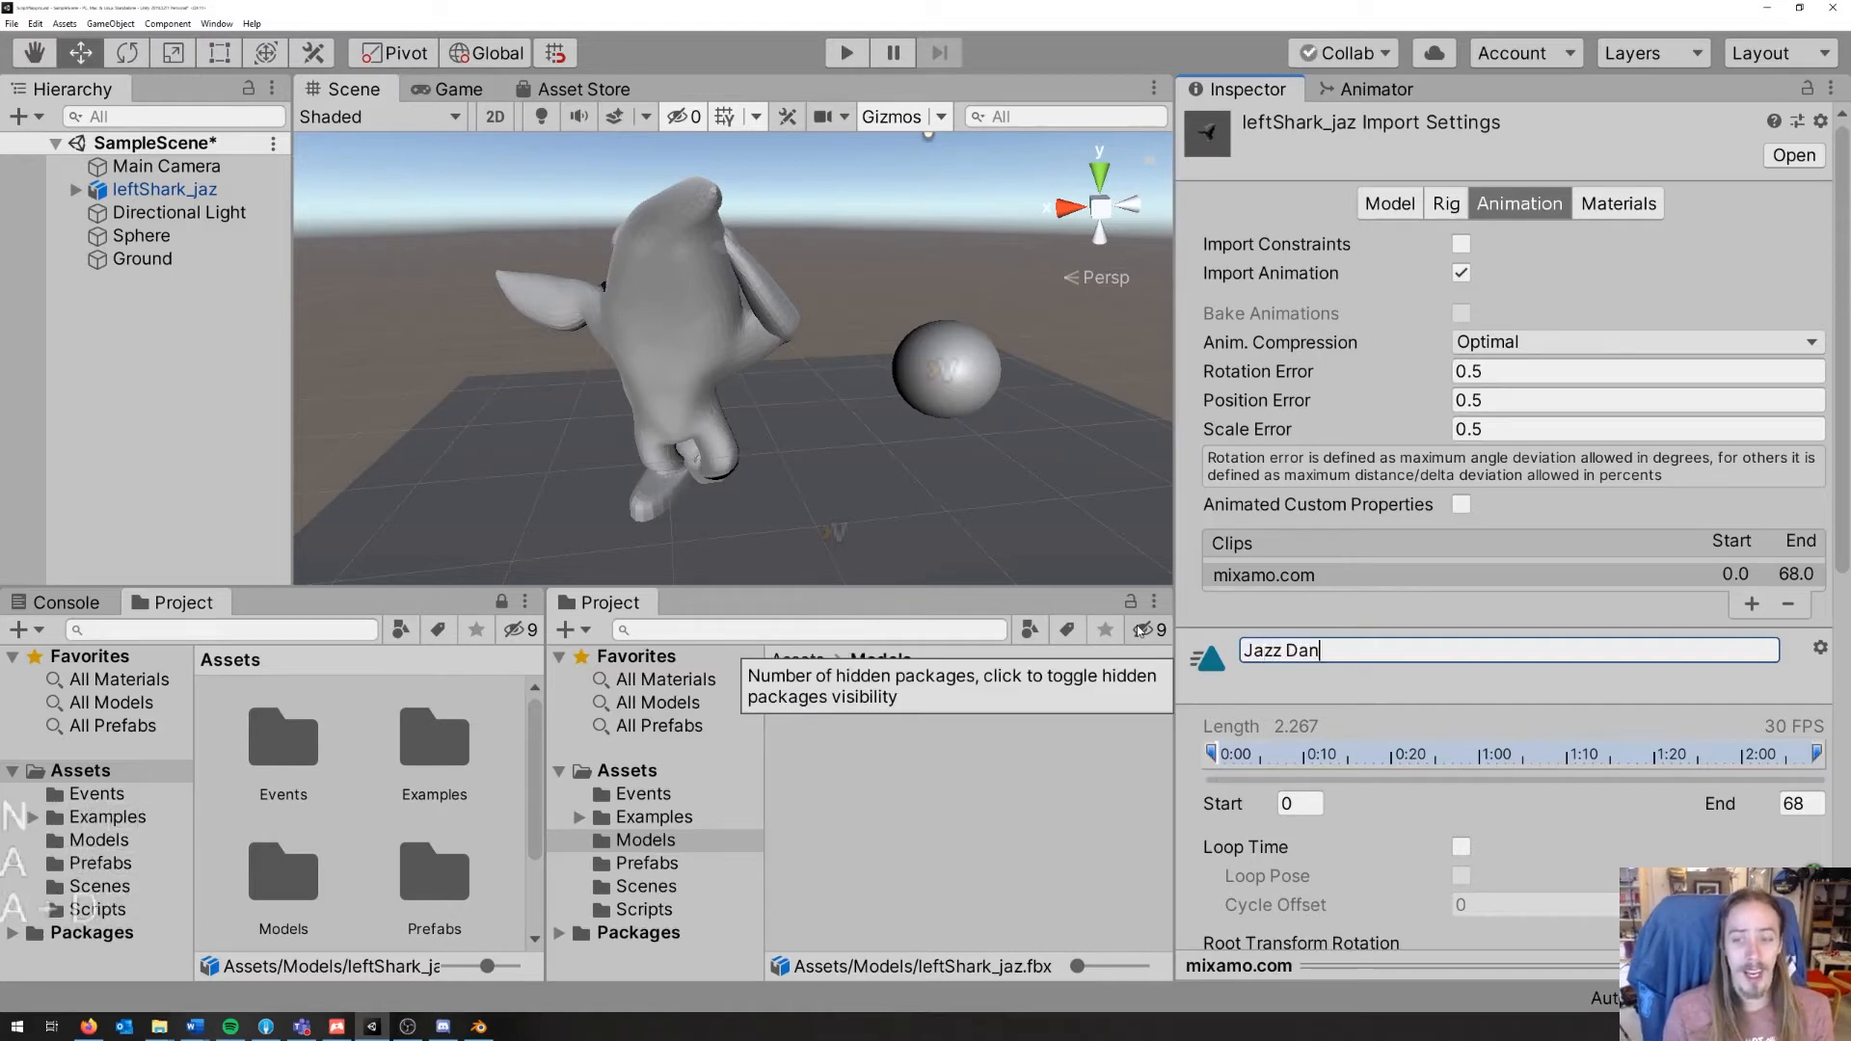
{"action": "type", "text": "cing"}
{"action": "key", "text": "Return"}
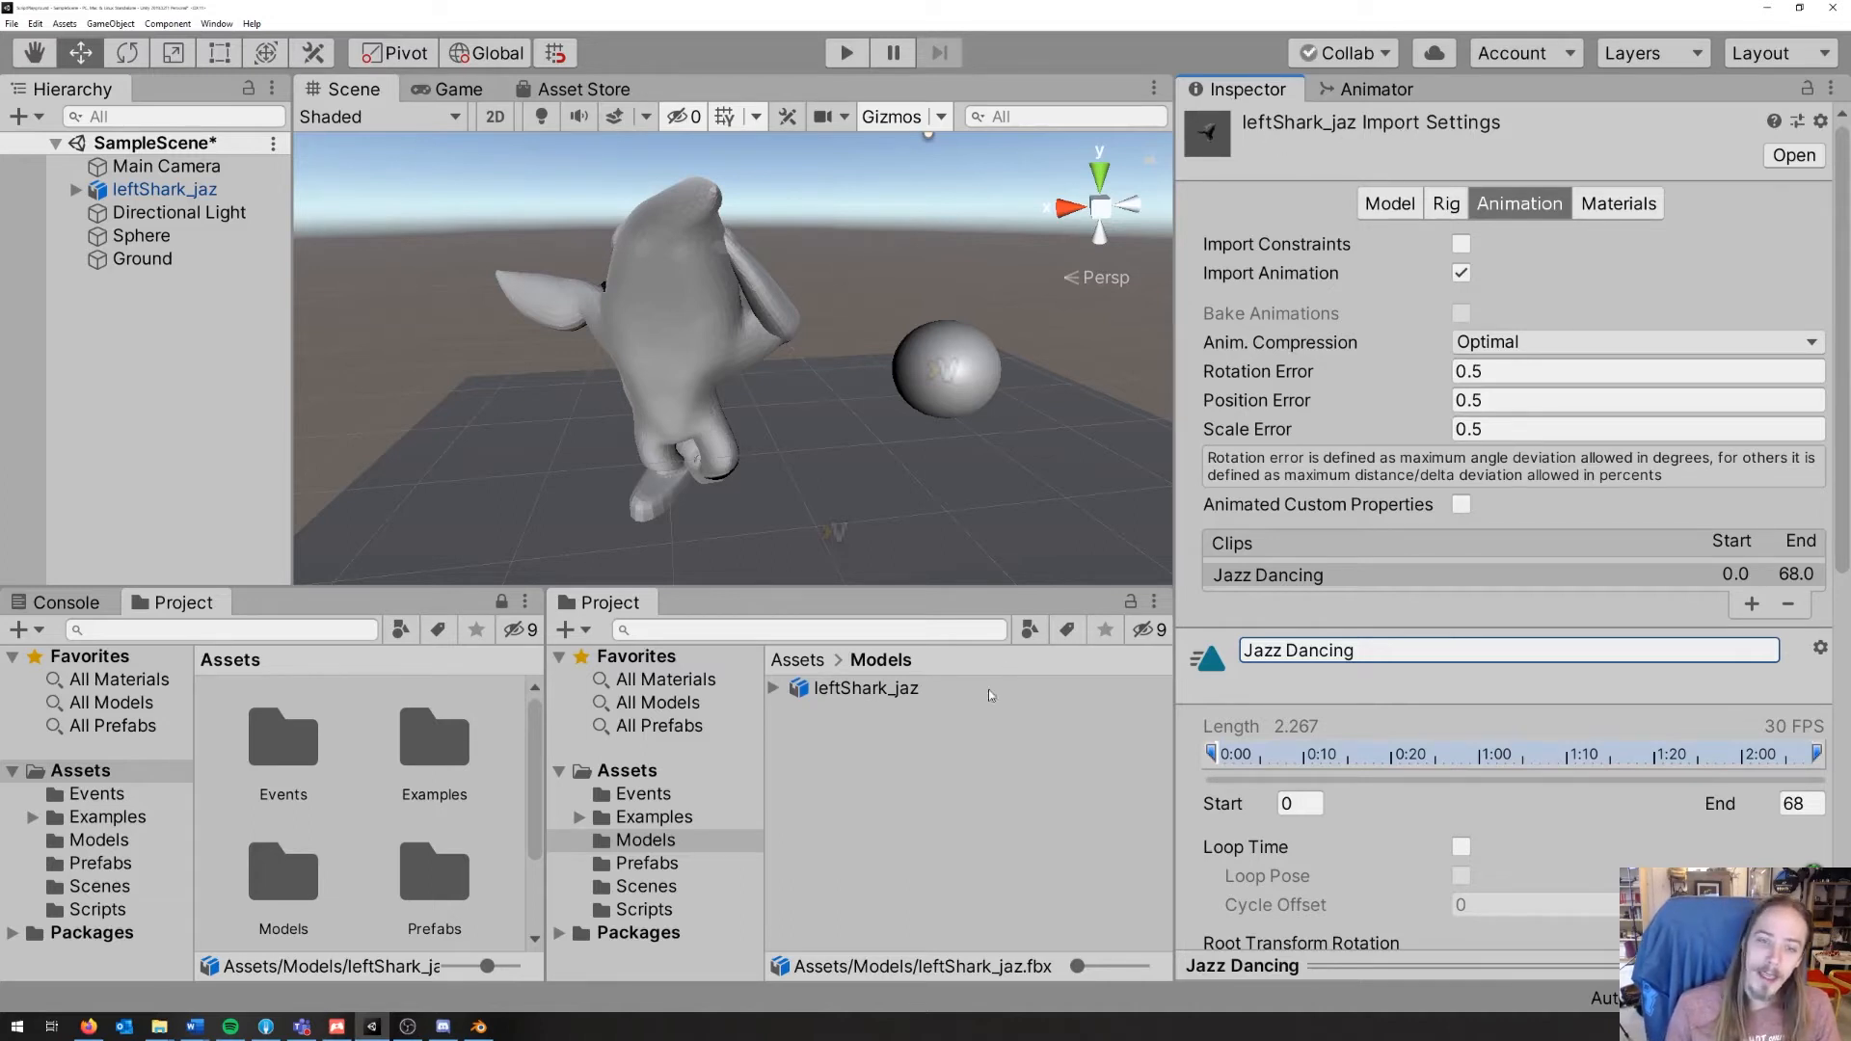
{"action": "left_click", "coordinate": [917, 687]}
{"action": "left_click", "coordinate": [1487, 214]}
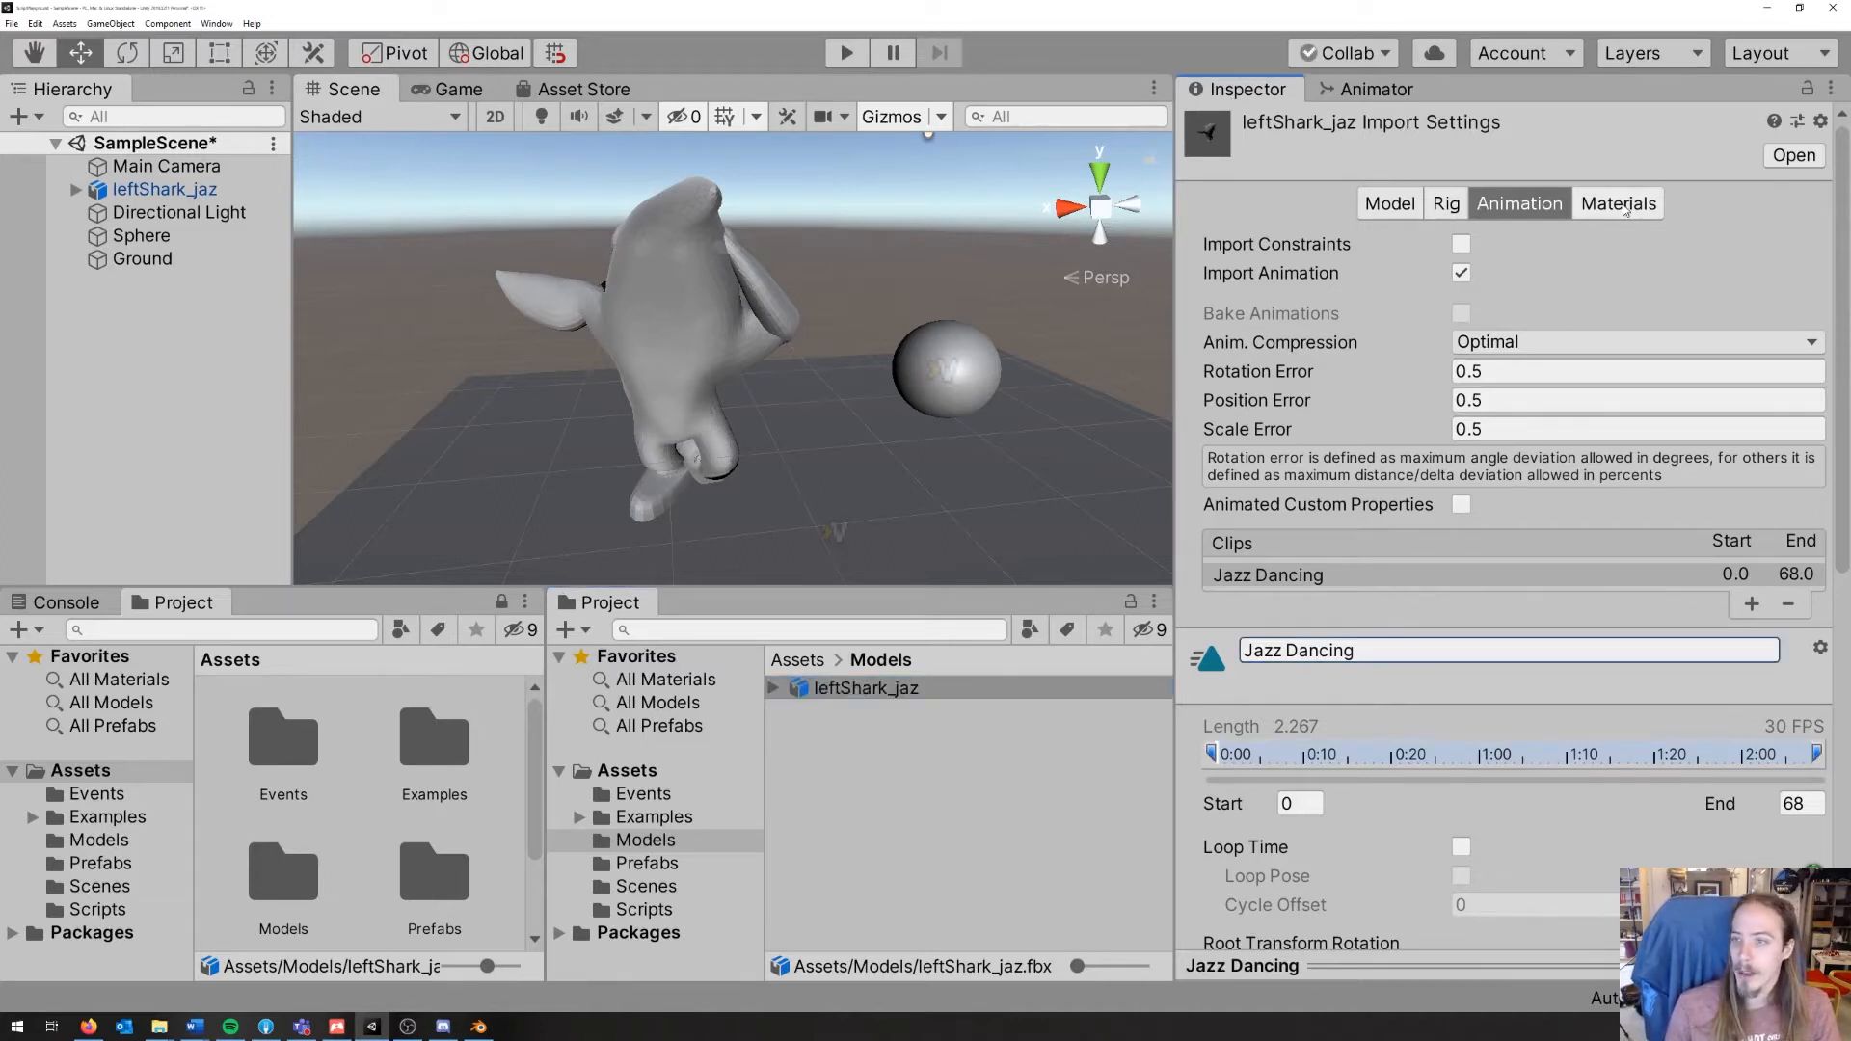
{"action": "scroll", "coordinate": [1289, 684], "scroll_direction": "down", "scroll_amount": 7}
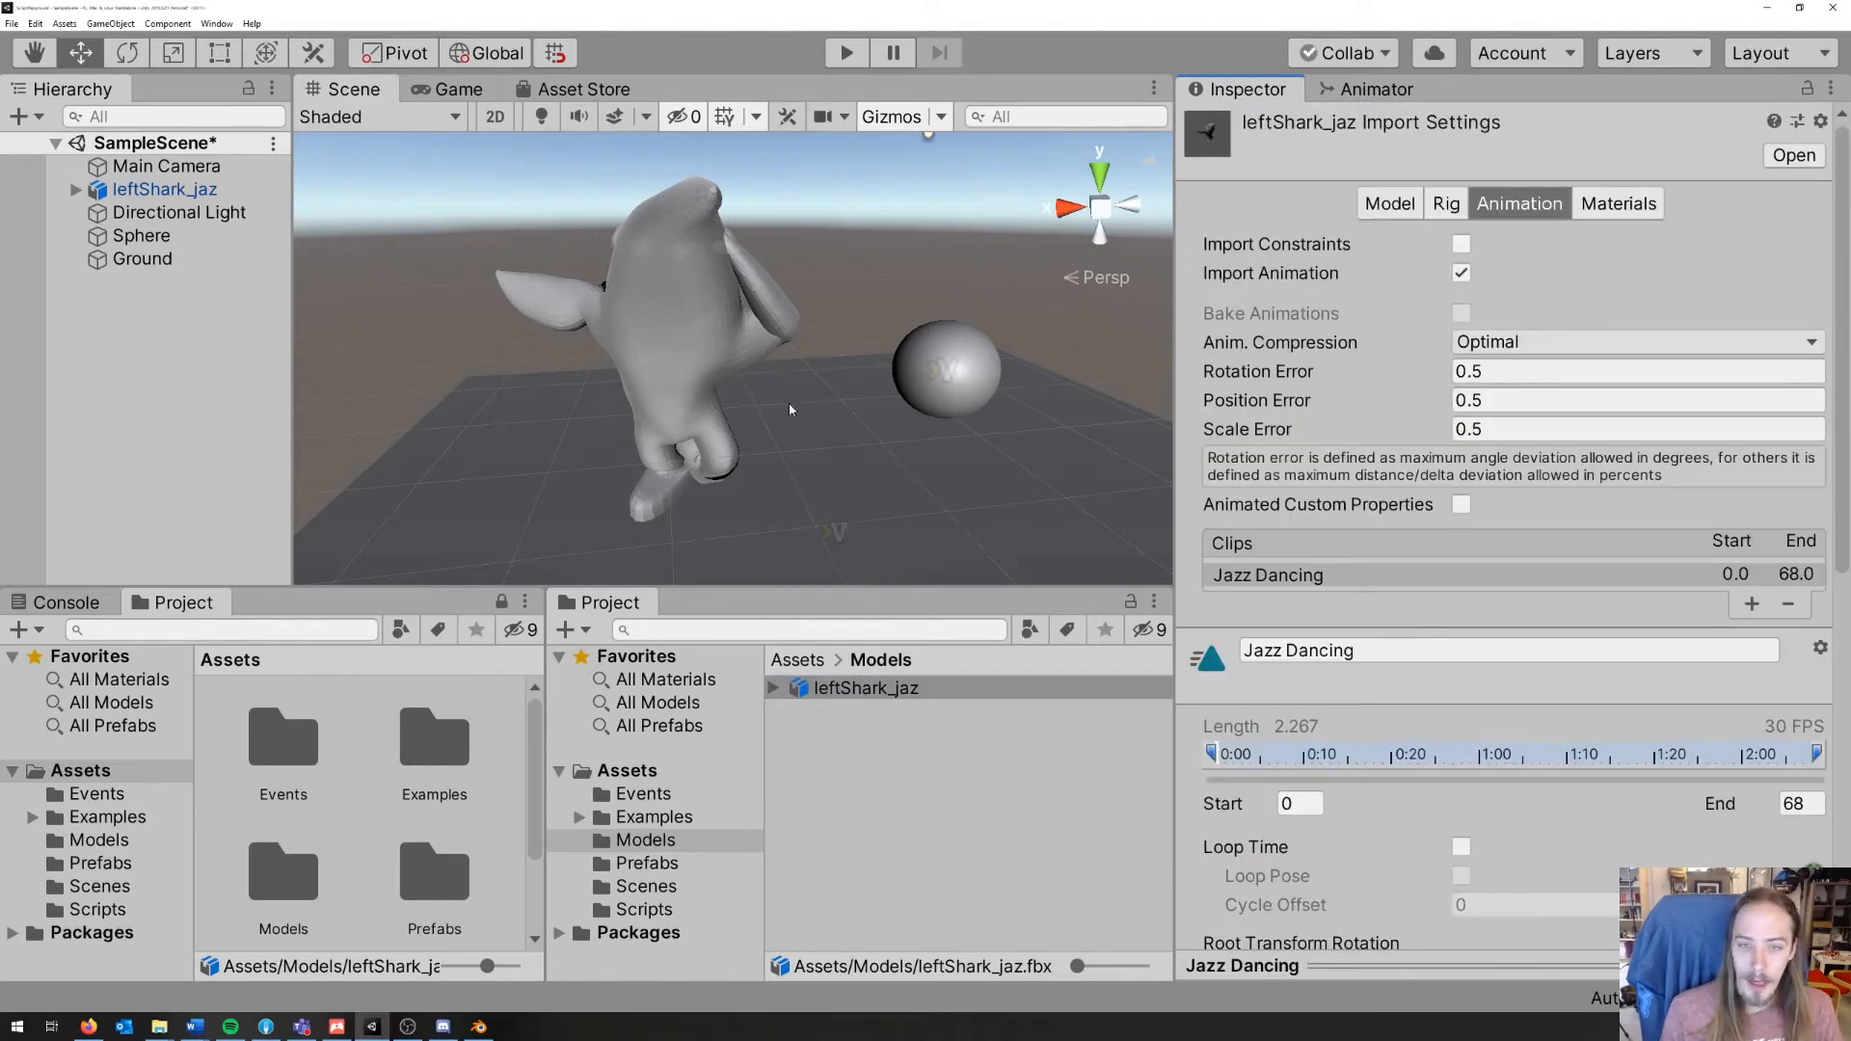
Step: Test-run the scene briefly with leftShark_jaz selected, stop it and check the Controller setting of its Animator
{"action": "left_click", "coordinate": [164, 212]}
{"action": "left_click", "coordinate": [164, 189]}
{"action": "key", "text": "ctrl+p"}
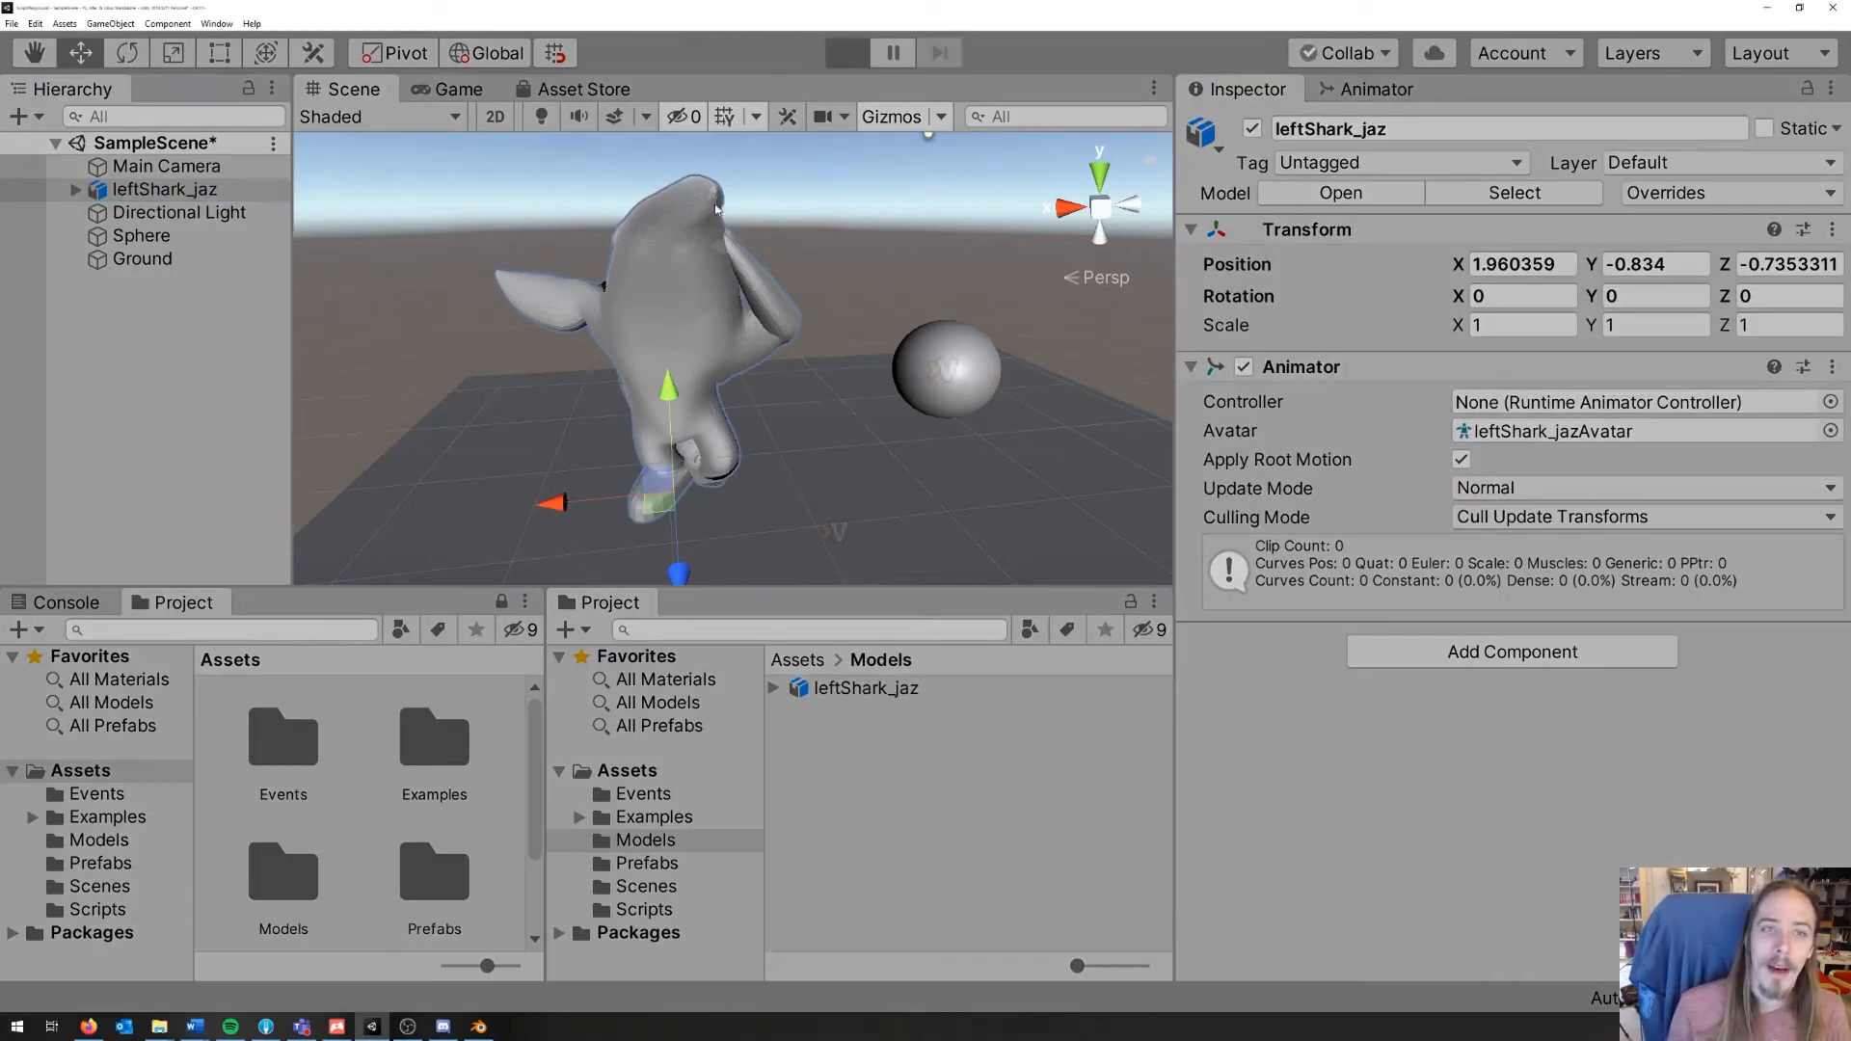
{"action": "left_click", "coordinate": [866, 56]}
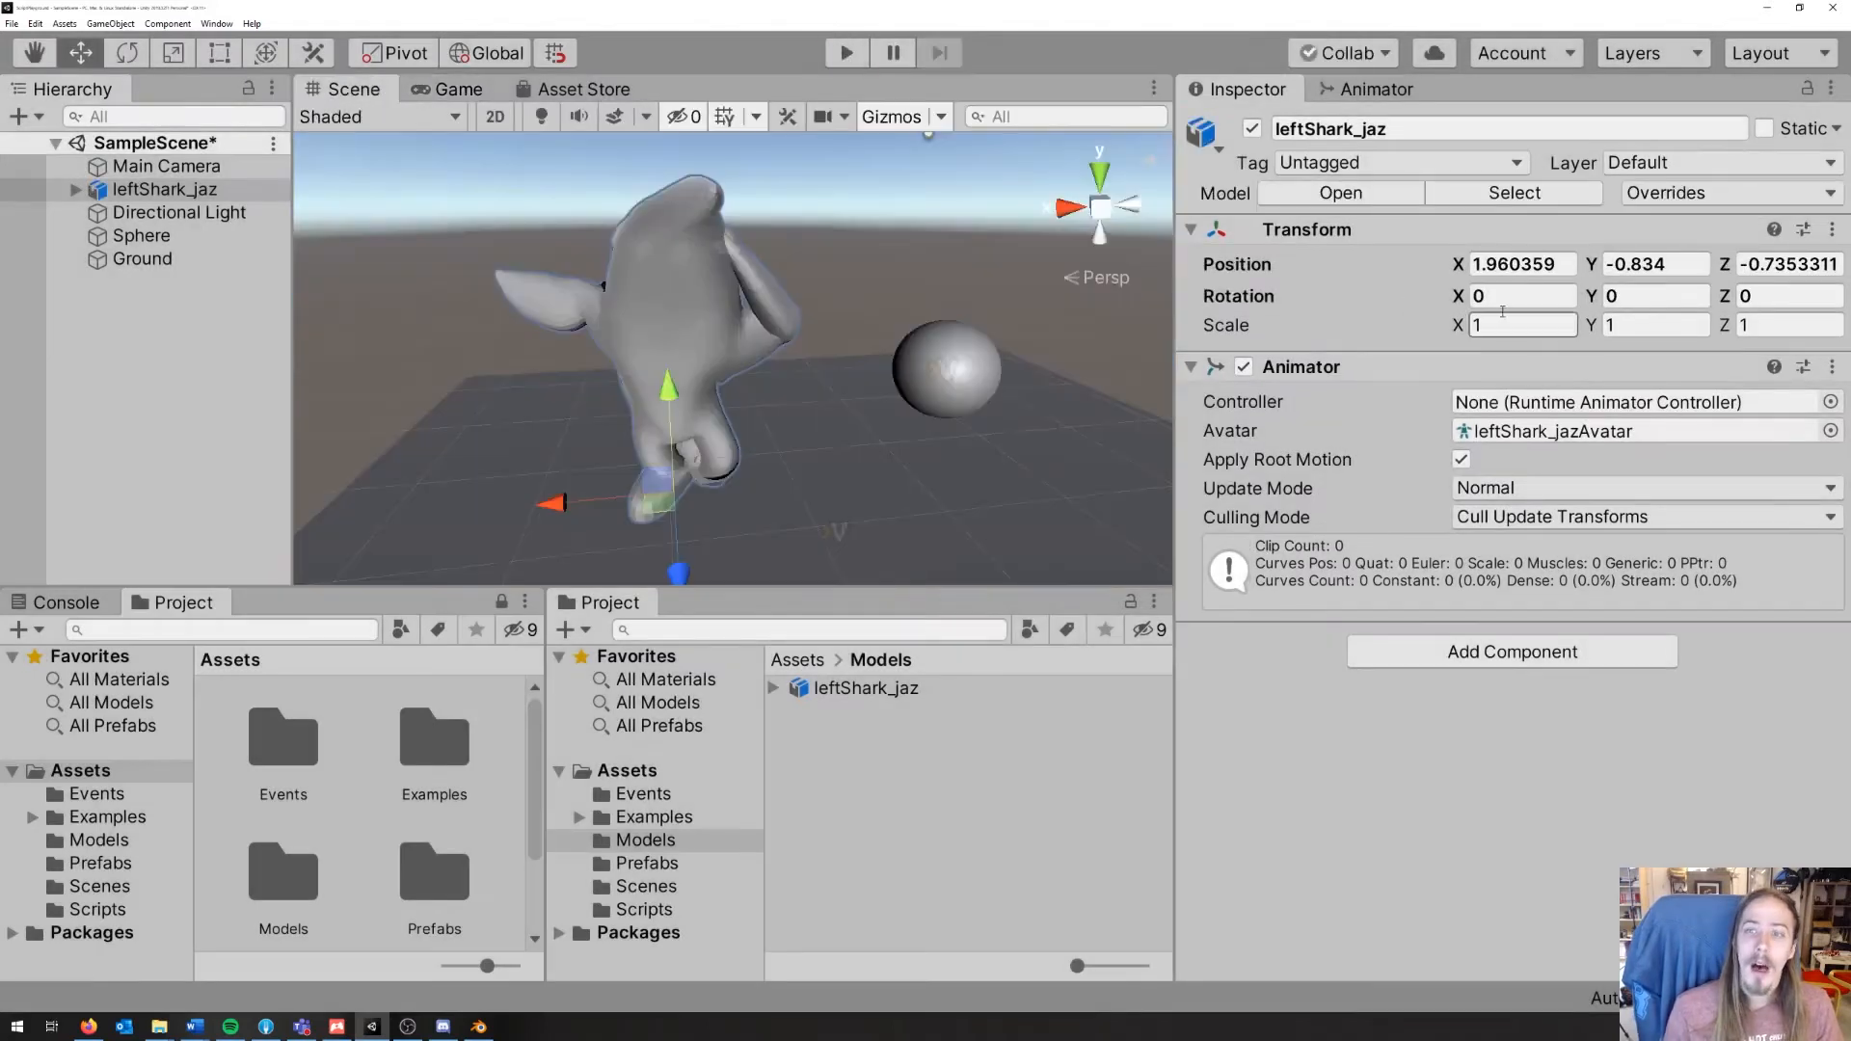
{"action": "left_click", "coordinate": [1503, 402]}
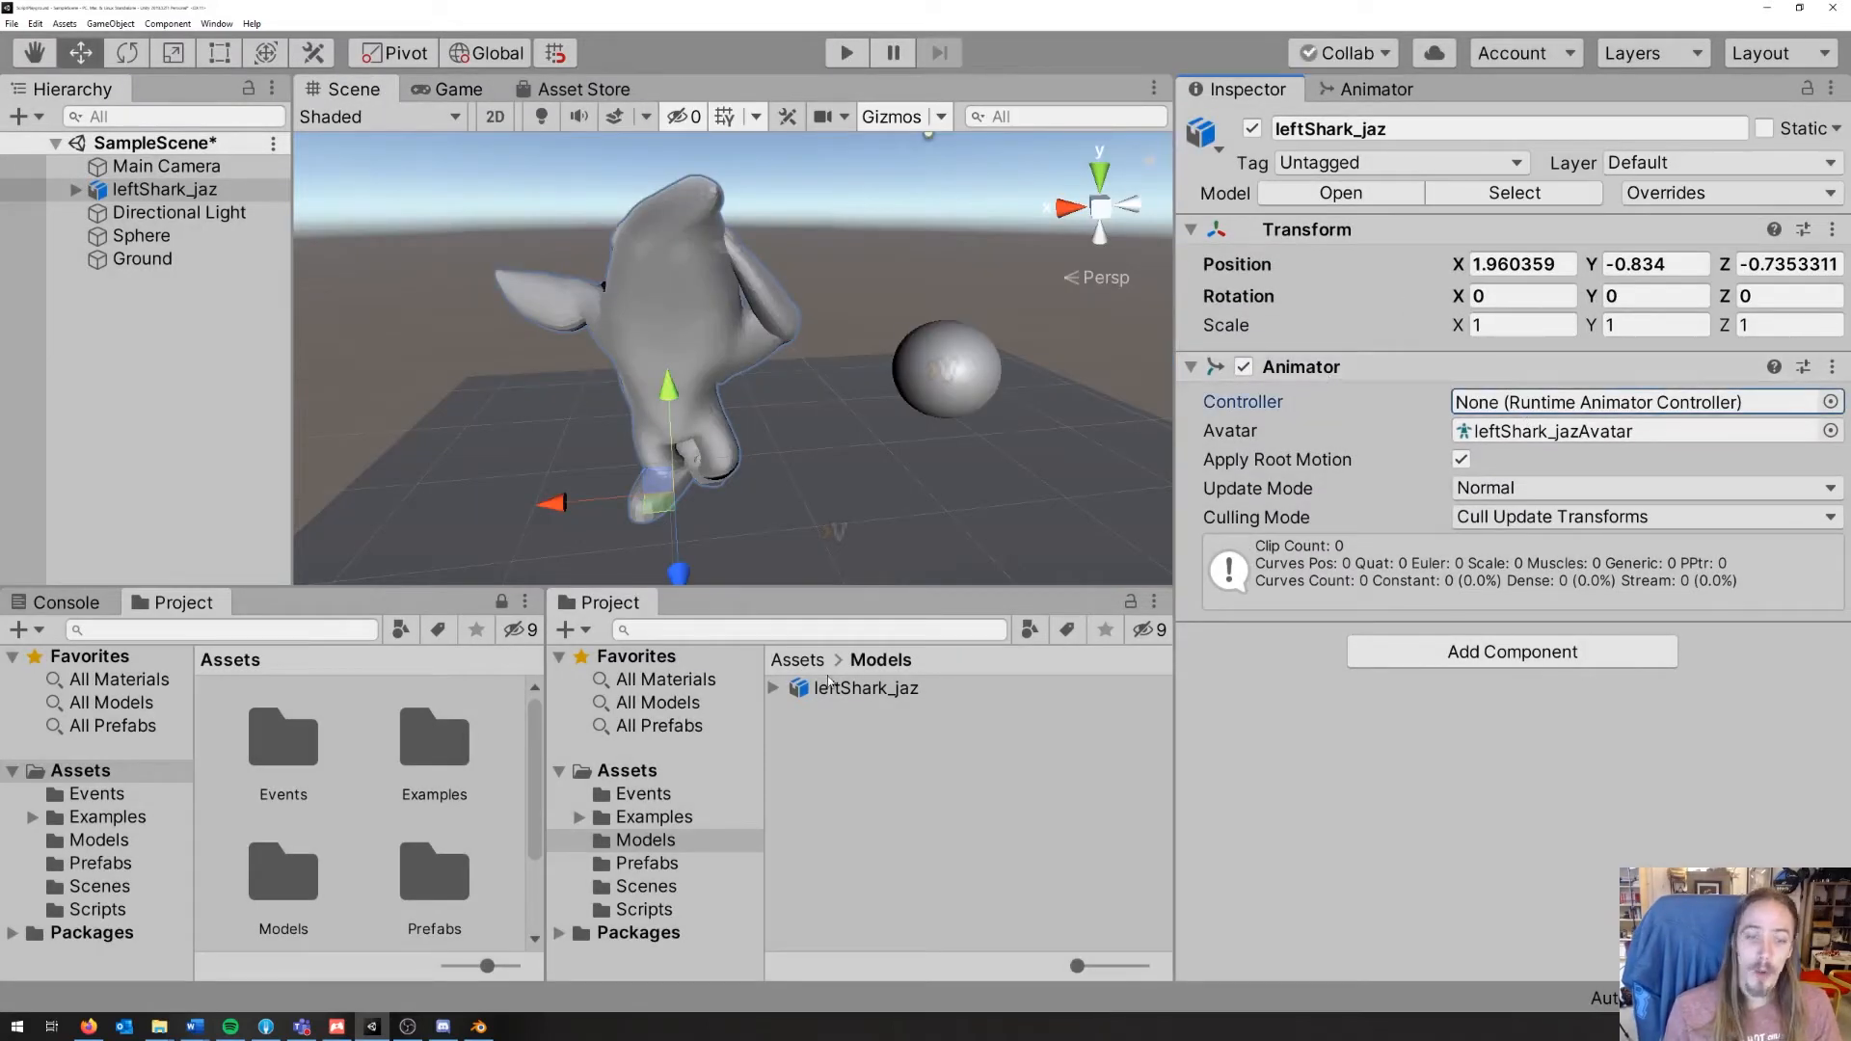
Step: Create an Animator Controller named SharkAnimController in the Assets folder
{"action": "left_click", "coordinate": [627, 771]}
{"action": "right_click", "coordinate": [831, 842]}
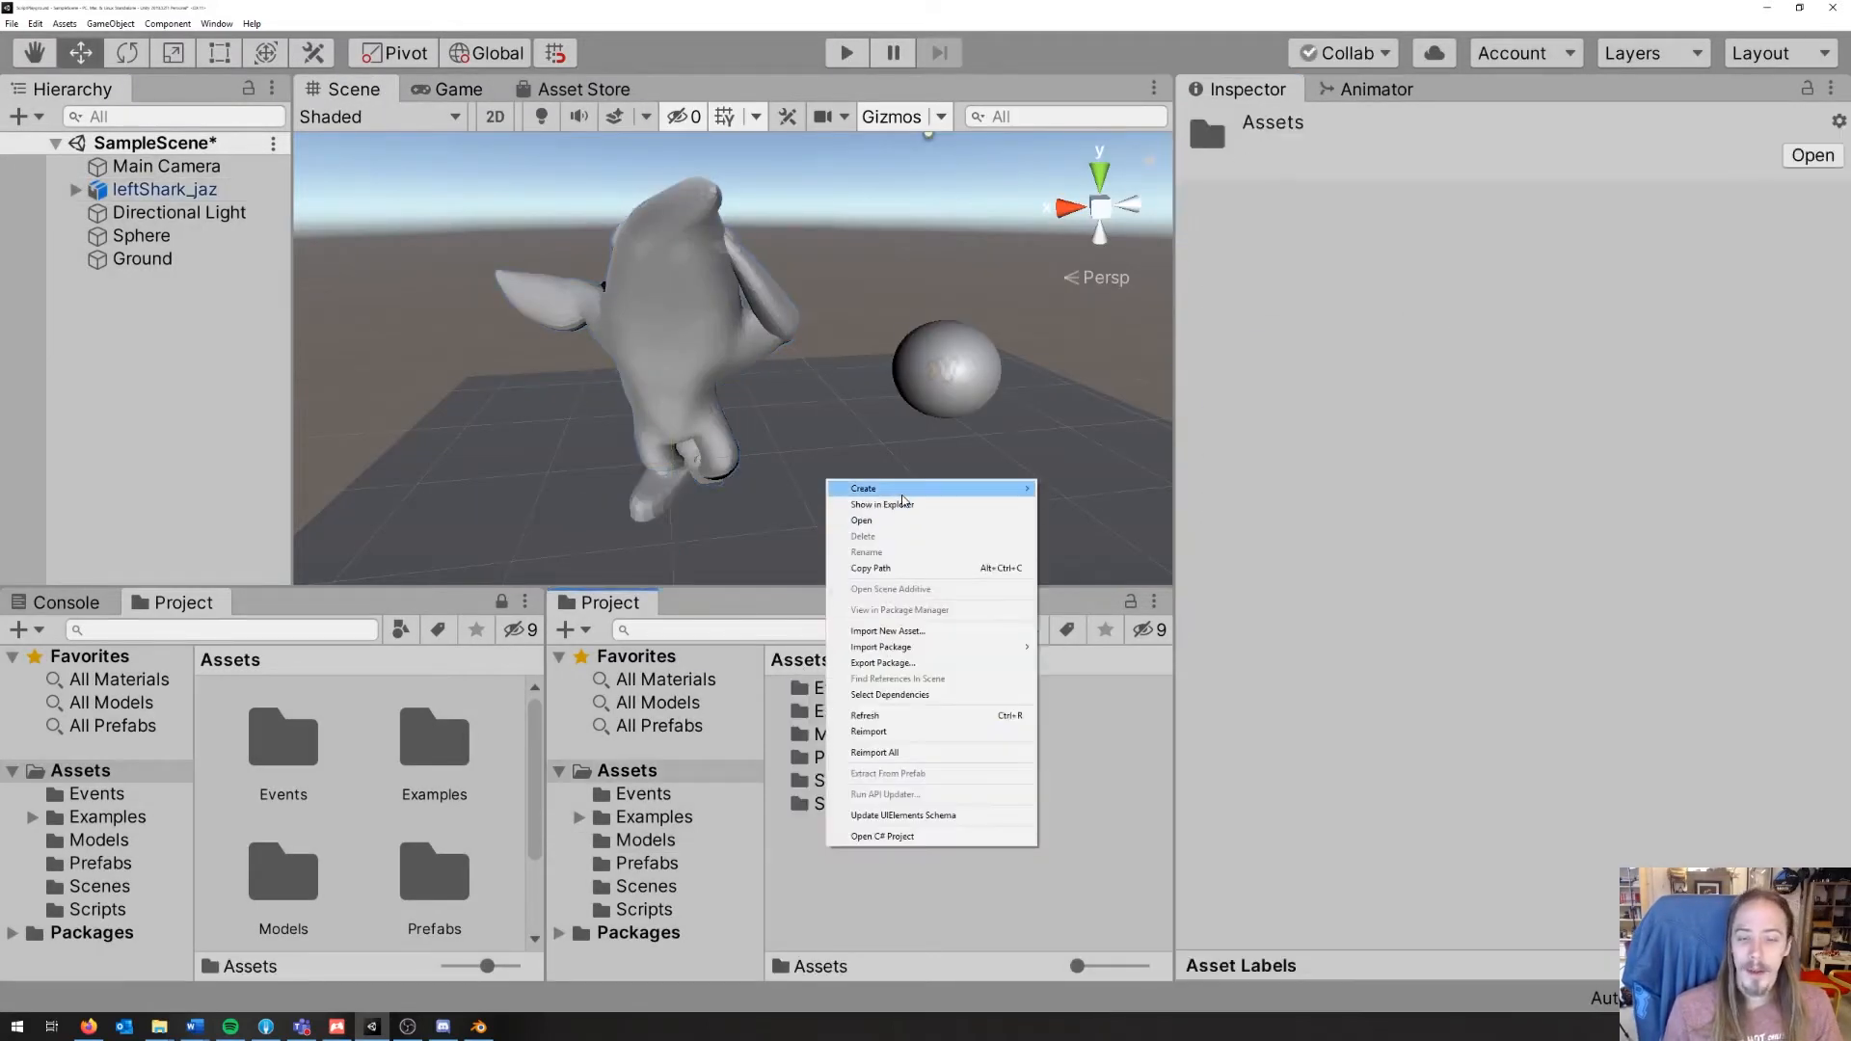
{"action": "mouse_move", "coordinate": [937, 492]}
{"action": "left_click", "coordinate": [1141, 798]}
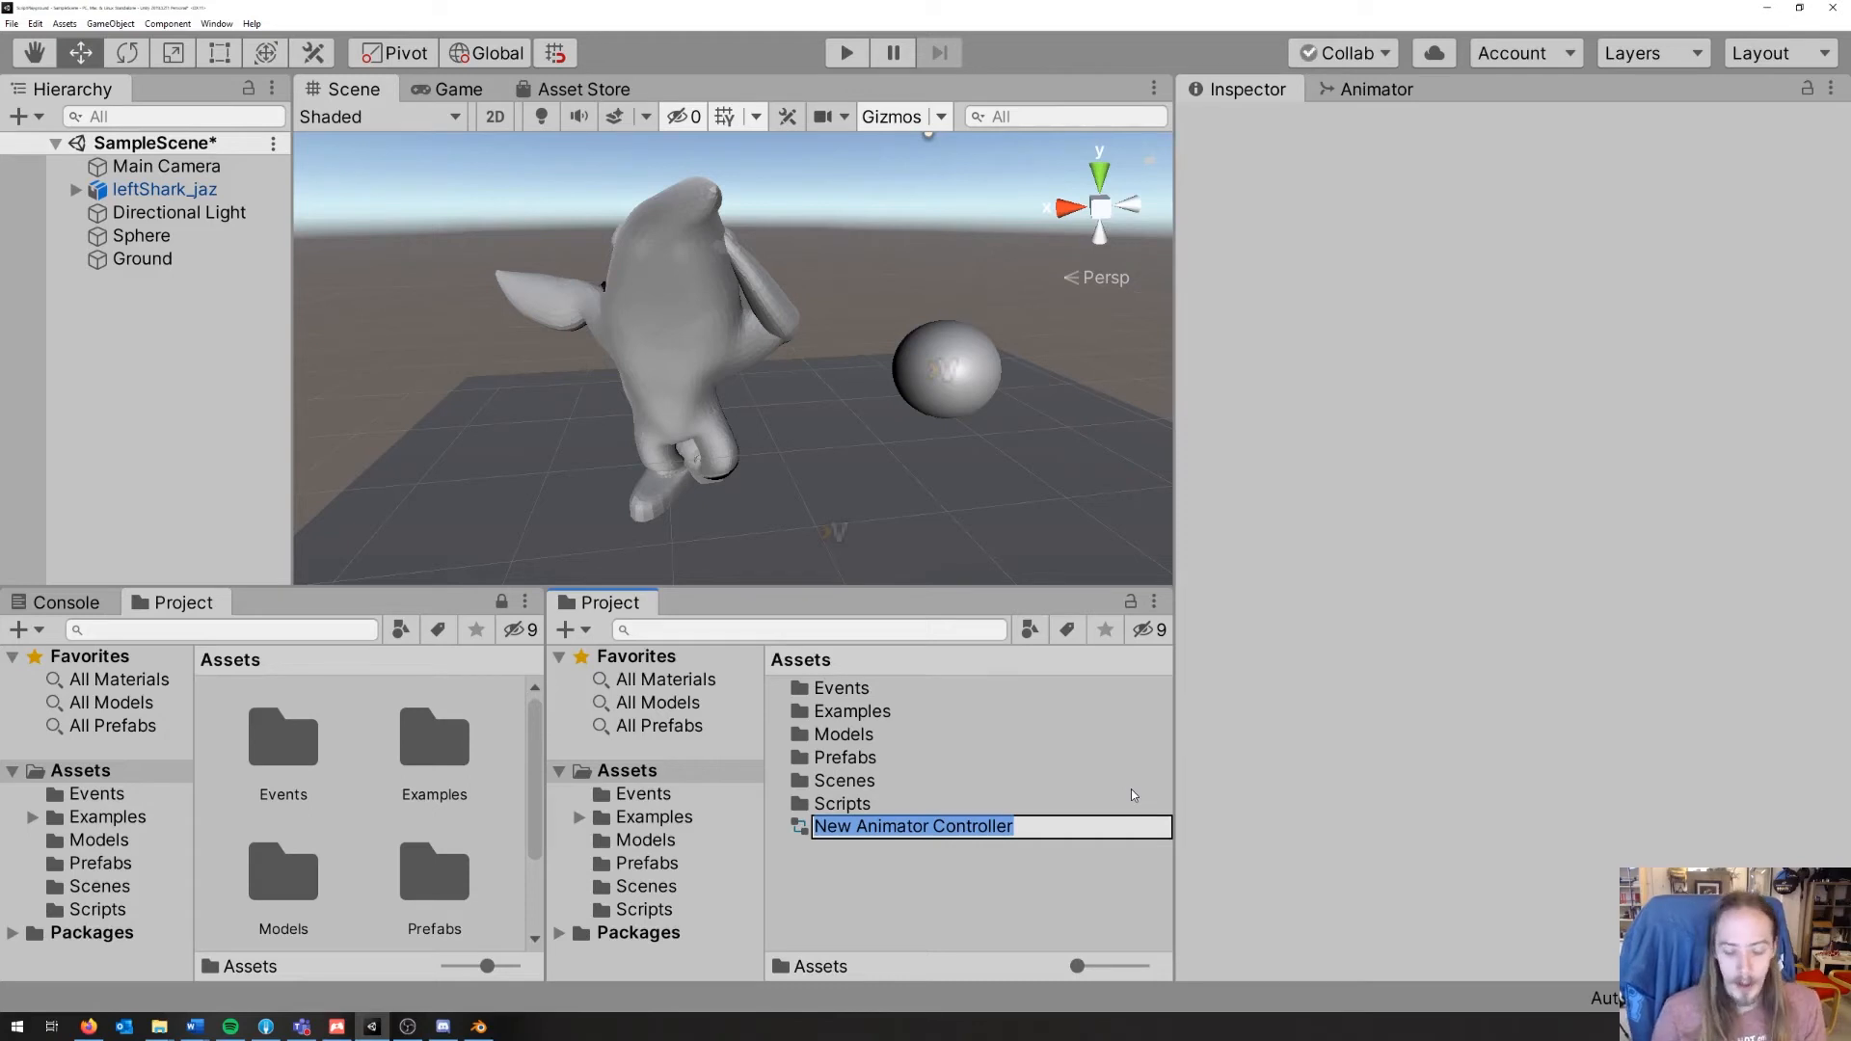
{"action": "type", "text": "Shark"}
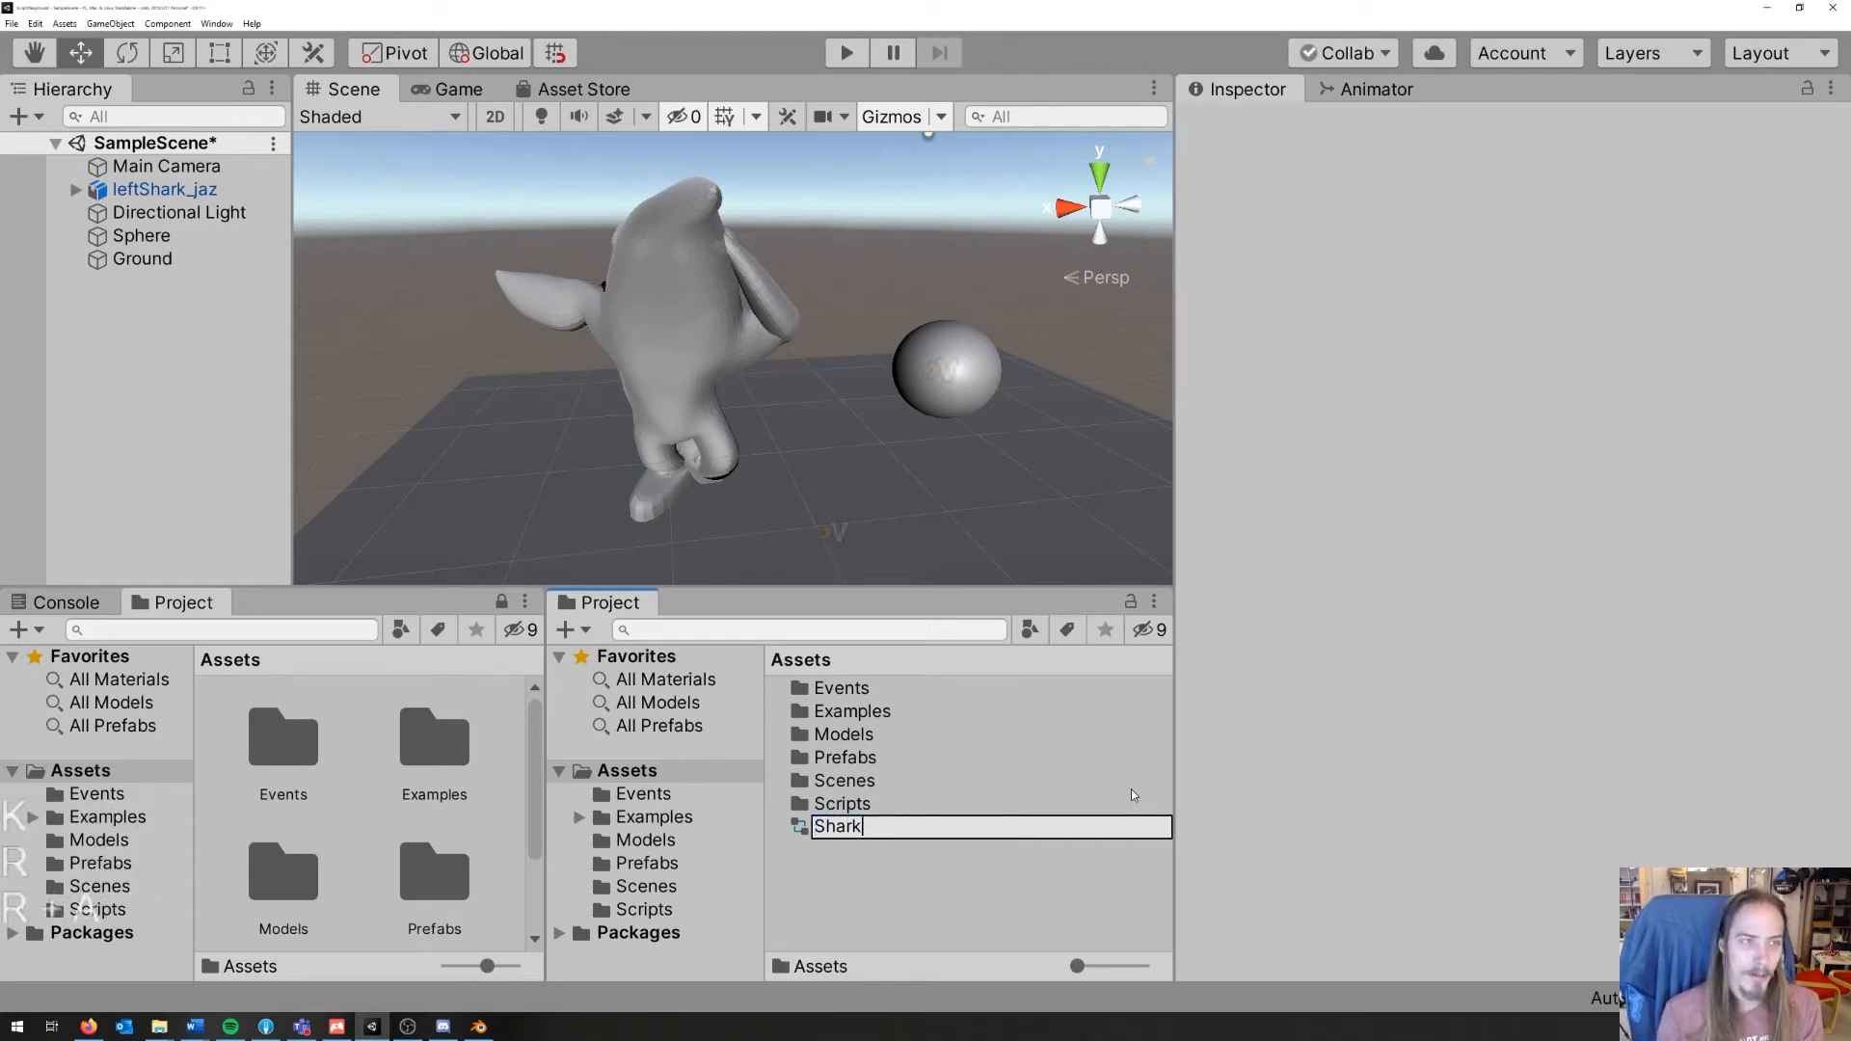
{"action": "type", "text": "Controller"}
{"action": "key", "text": "Left"}
{"action": "key", "text": "Left"}
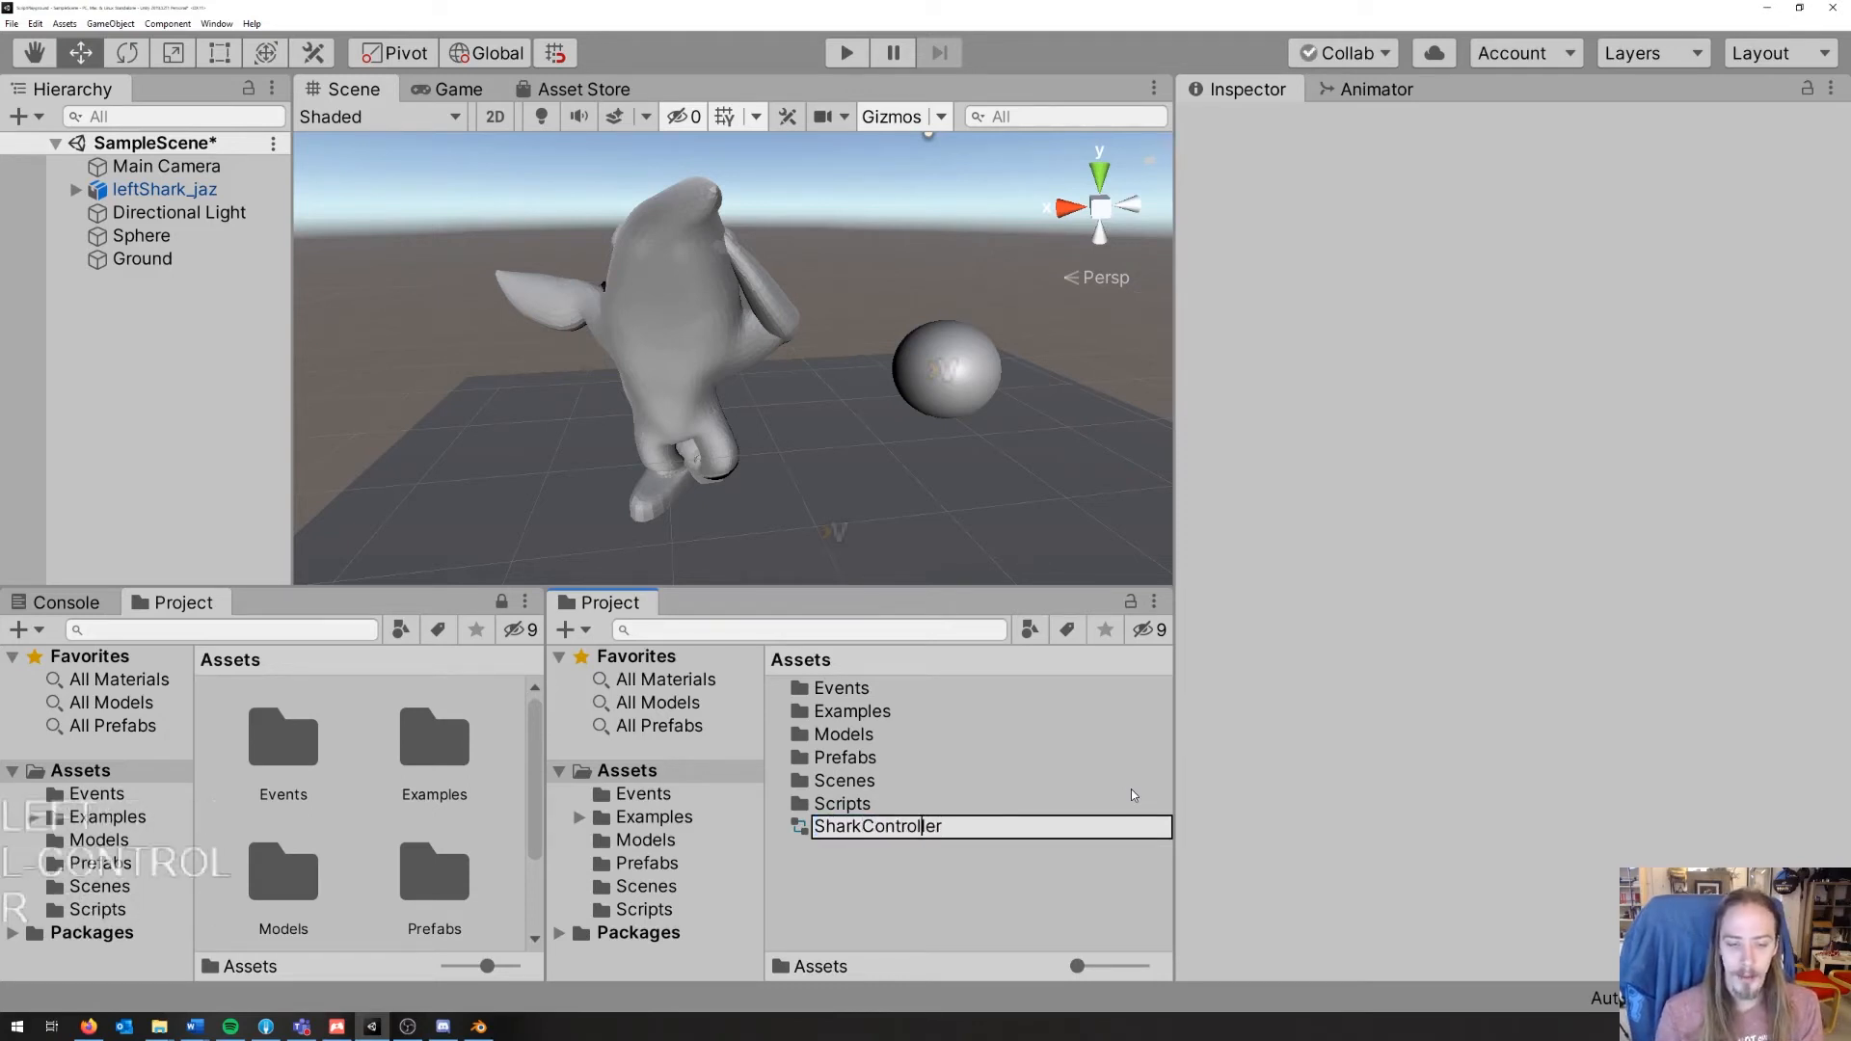
{"action": "key", "text": "Left"}
{"action": "key", "text": "Left"}
{"action": "key", "text": "Left"}
{"action": "key", "text": "Left"}
{"action": "type", "text": "Anim"}
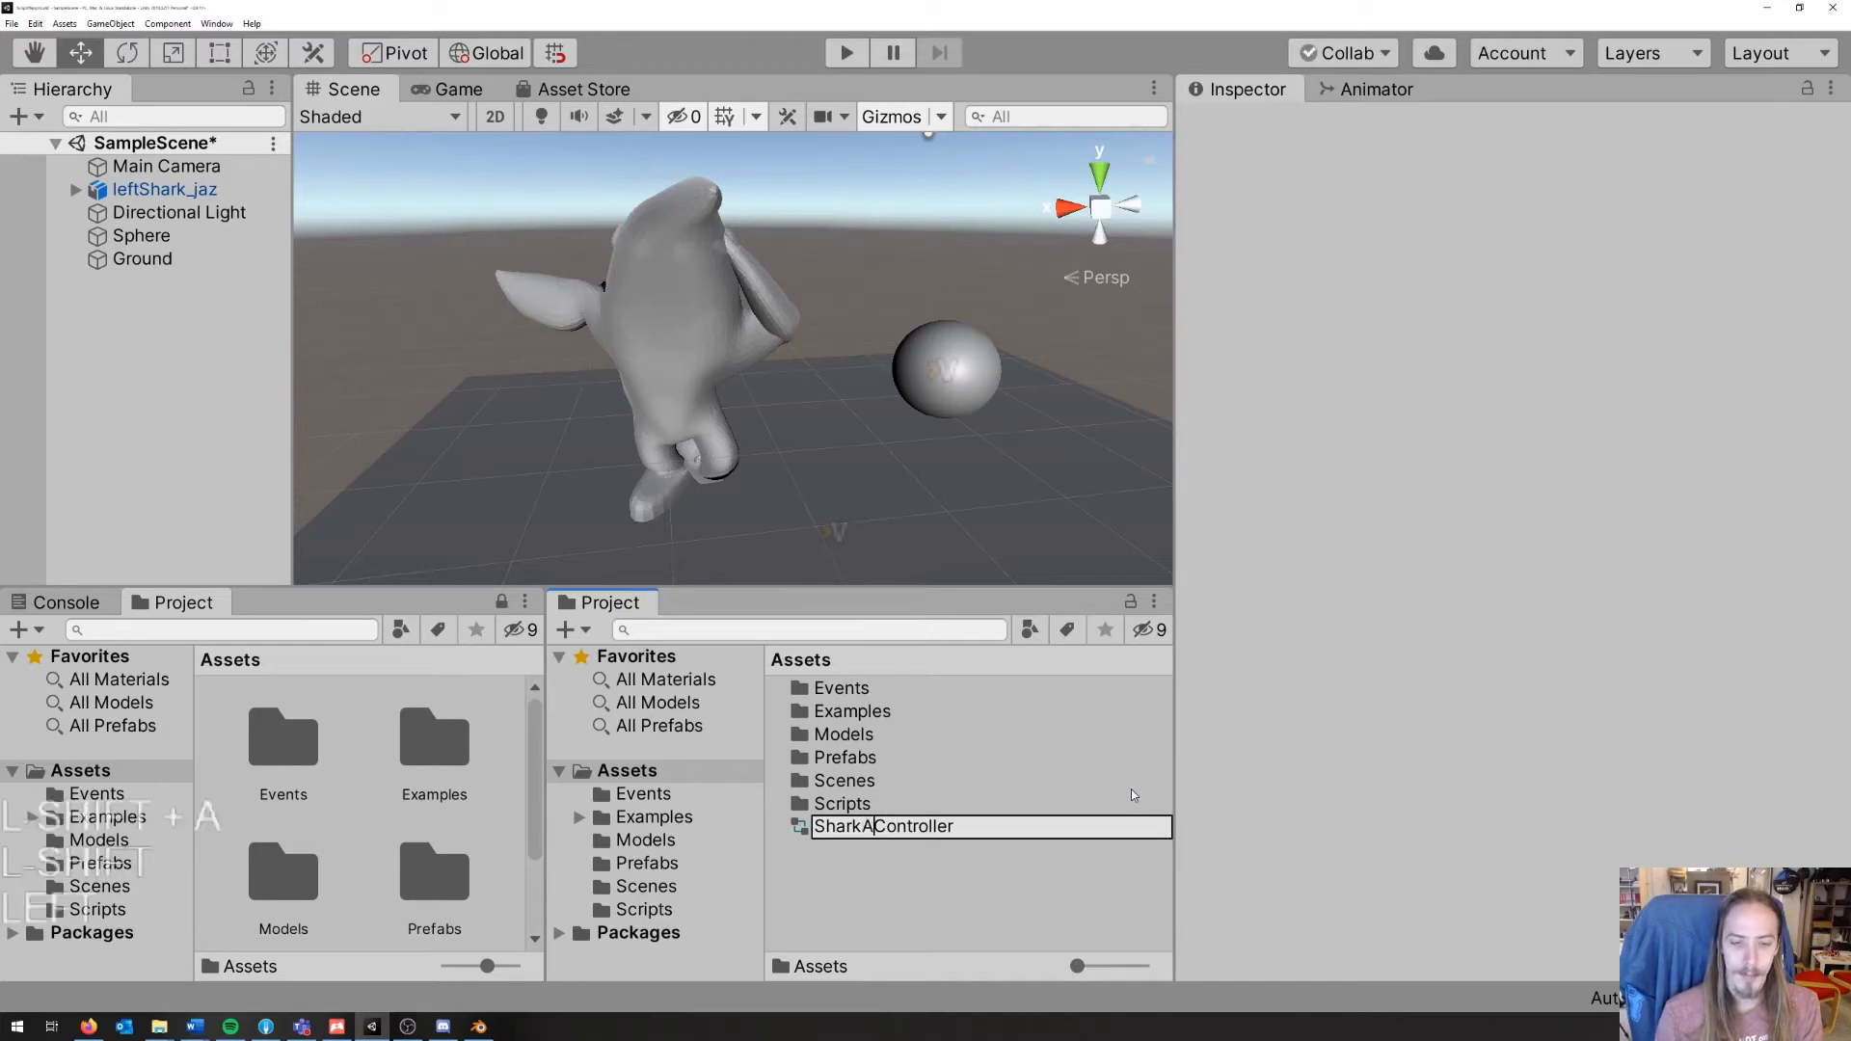
{"action": "key", "text": "Return"}
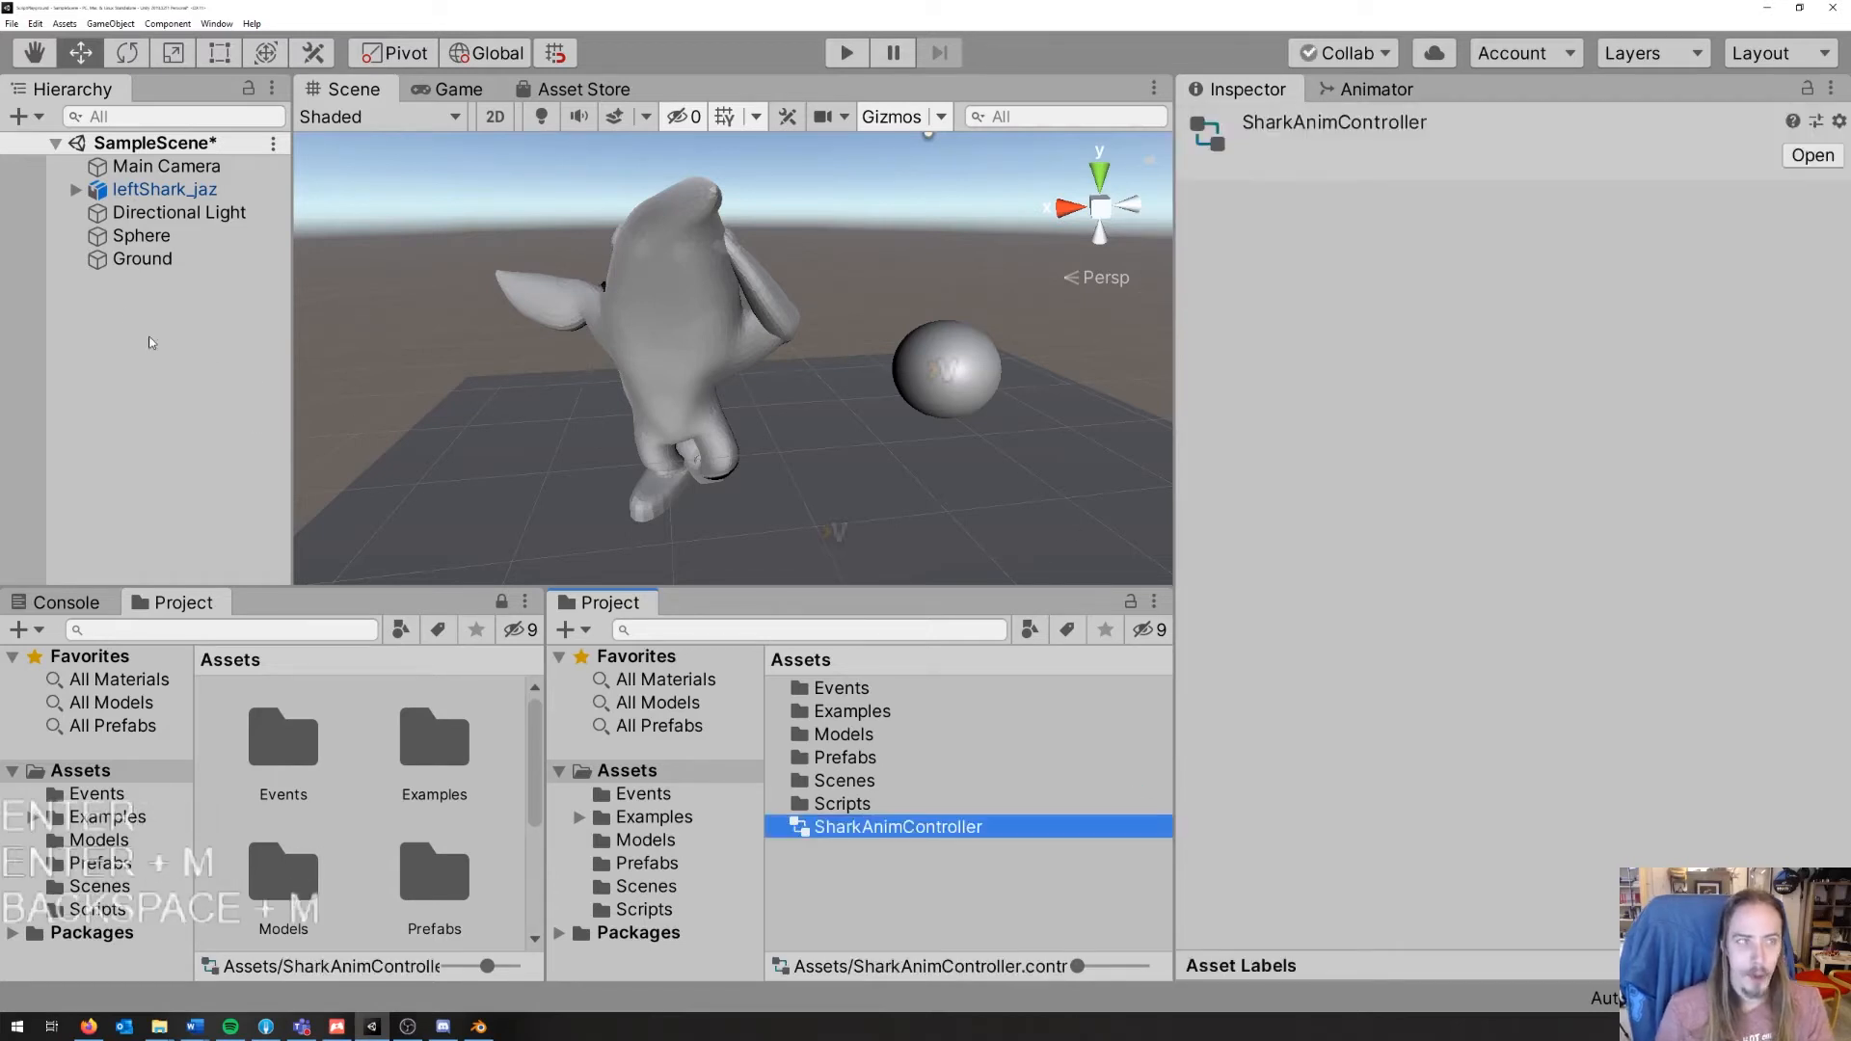
Step: Assign SharkAnimController as the Controller of leftShark_jaz's Animator and open the controller for editing
{"action": "left_click", "coordinate": [164, 190]}
{"action": "left_click_drag", "start_coordinate": [879, 829], "coordinate": [1567, 410]}
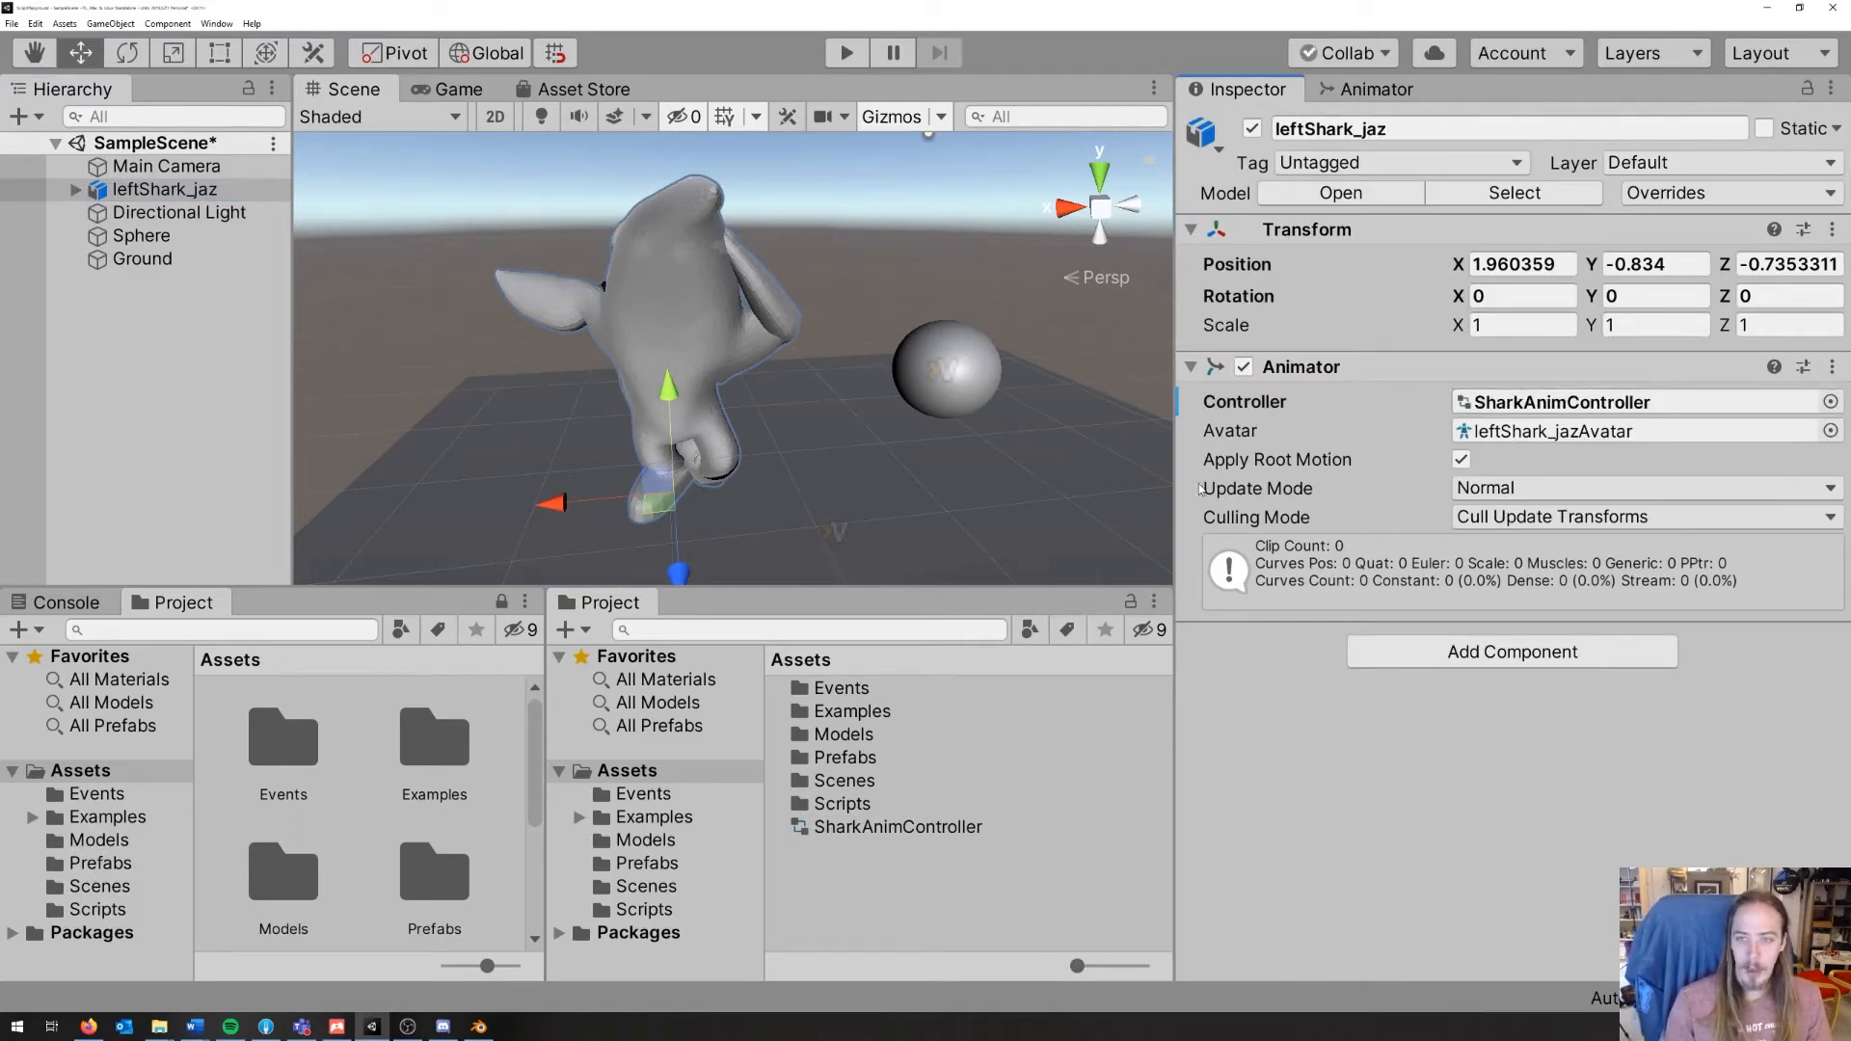
{"action": "left_click", "coordinate": [848, 827]}
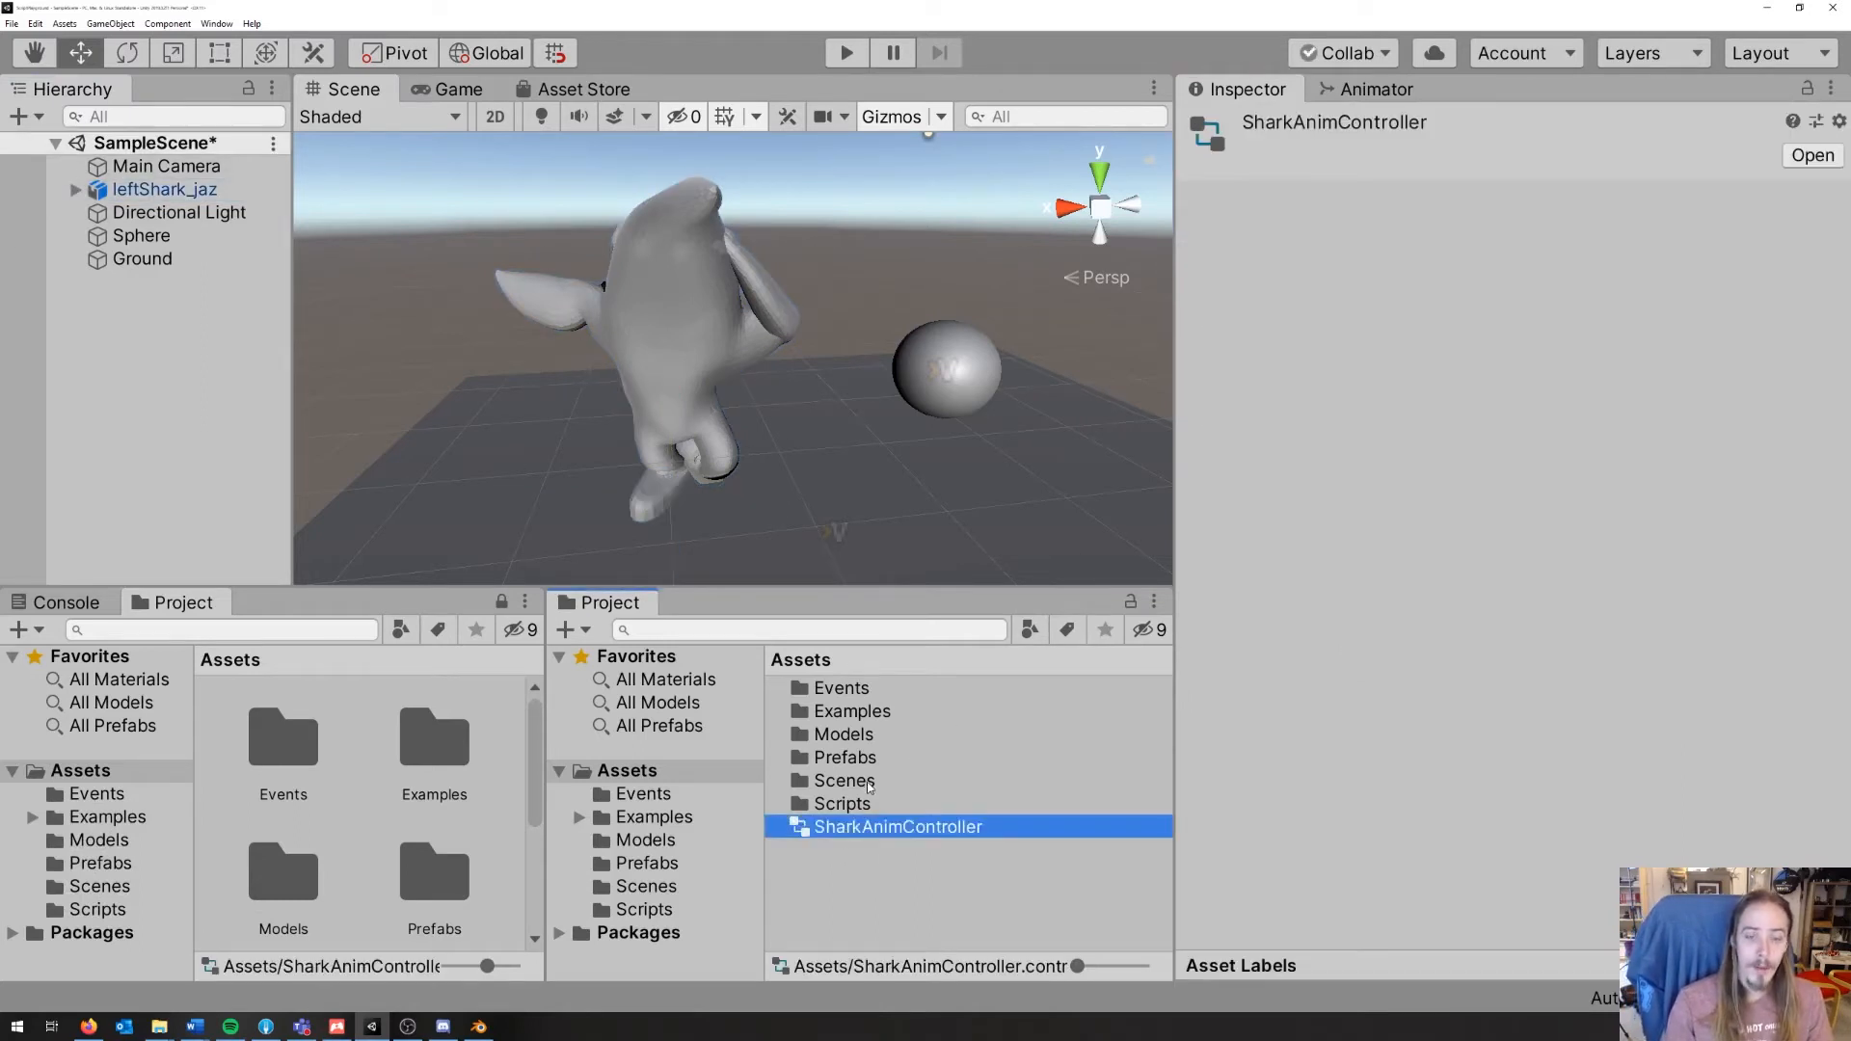
{"action": "double_click", "coordinate": [856, 827]}
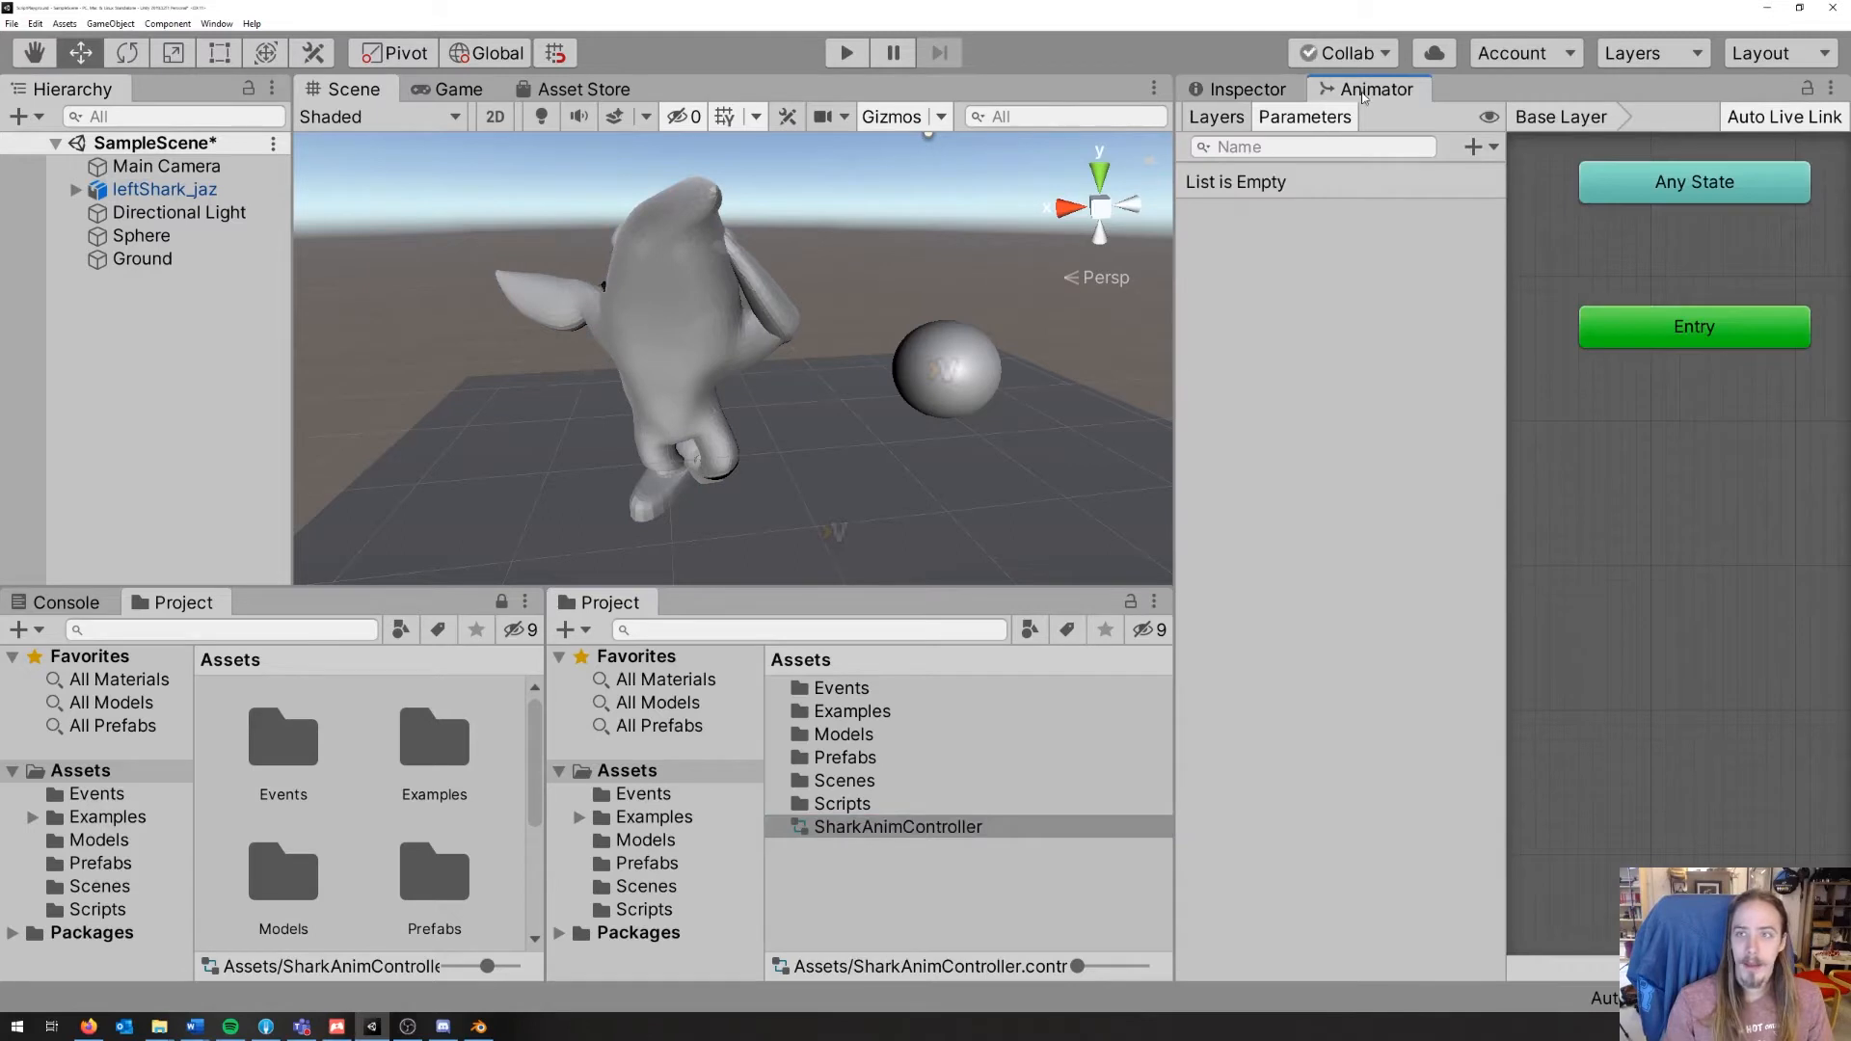
Step: Dock the Animator window alongside the Scene view and maximize it
{"action": "left_click_drag", "start_coordinate": [1363, 90], "coordinate": [983, 94]}
{"action": "key", "text": "shift+space"}
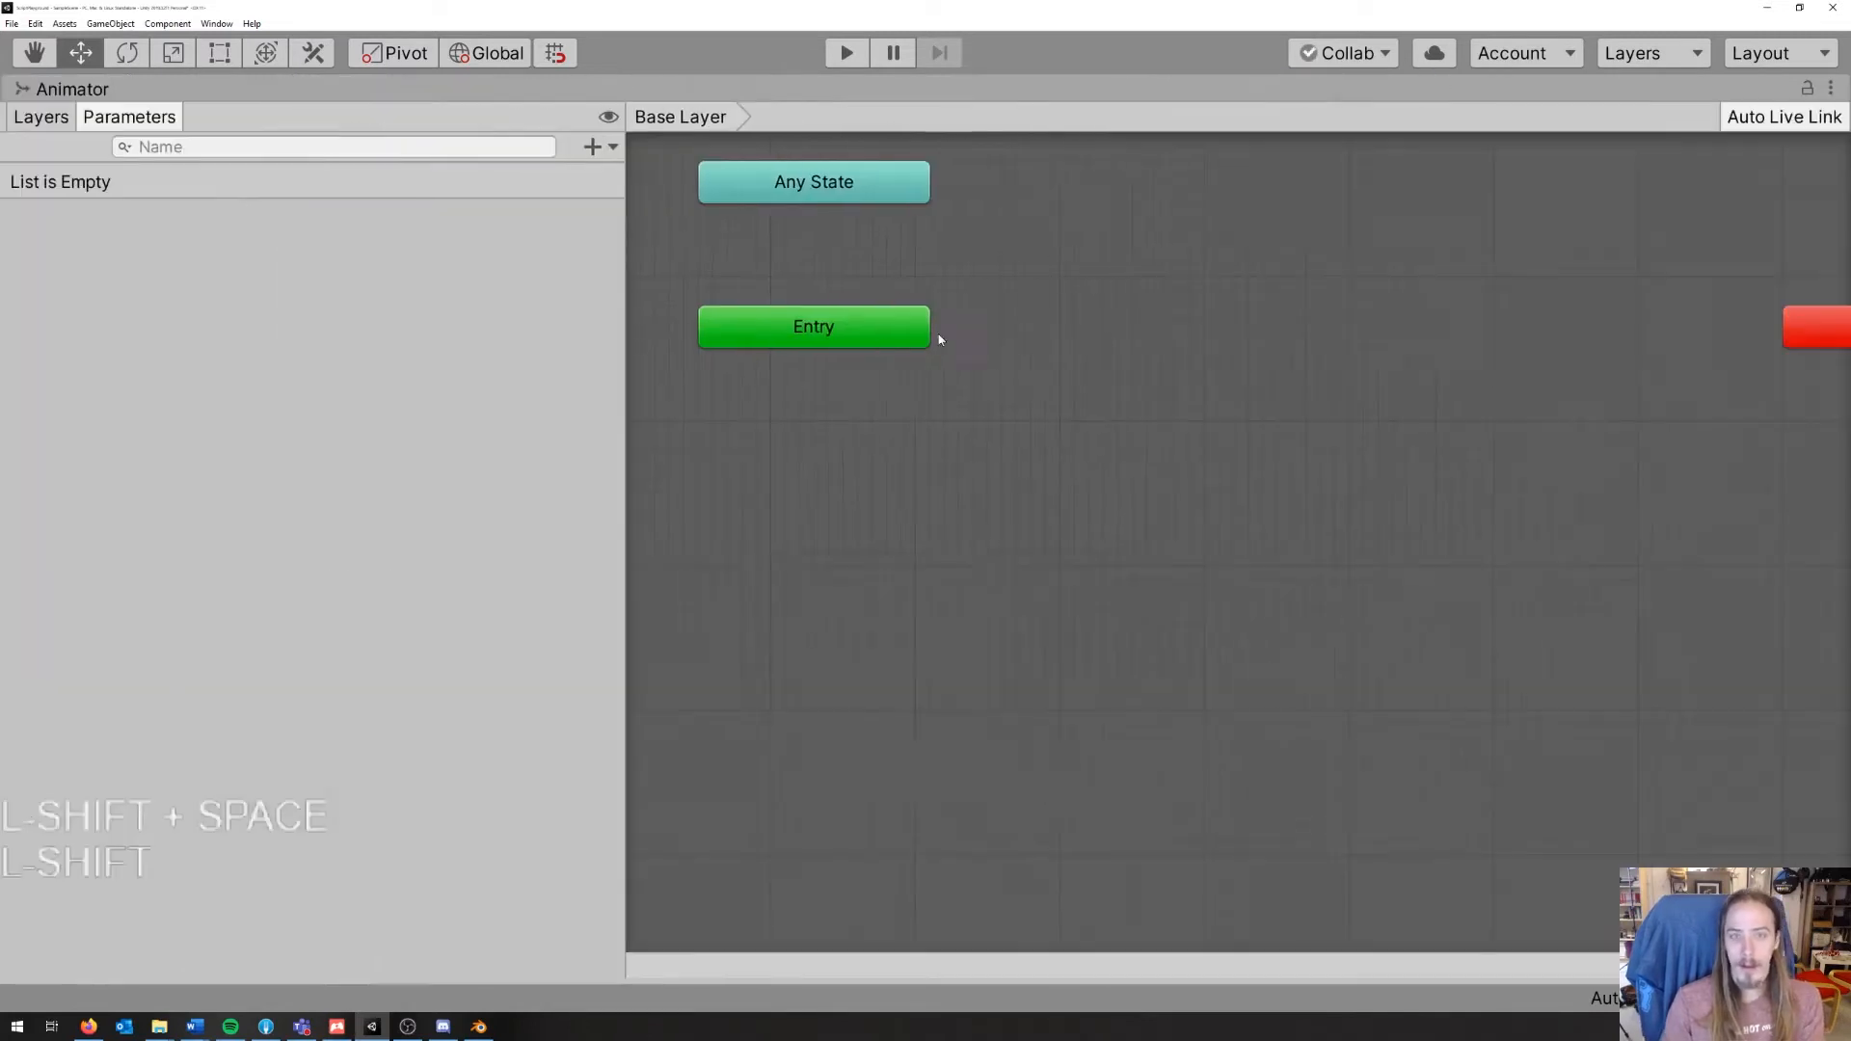
{"action": "middle_click_drag", "start_coordinate": [1327, 440], "coordinate": [1338, 644]}
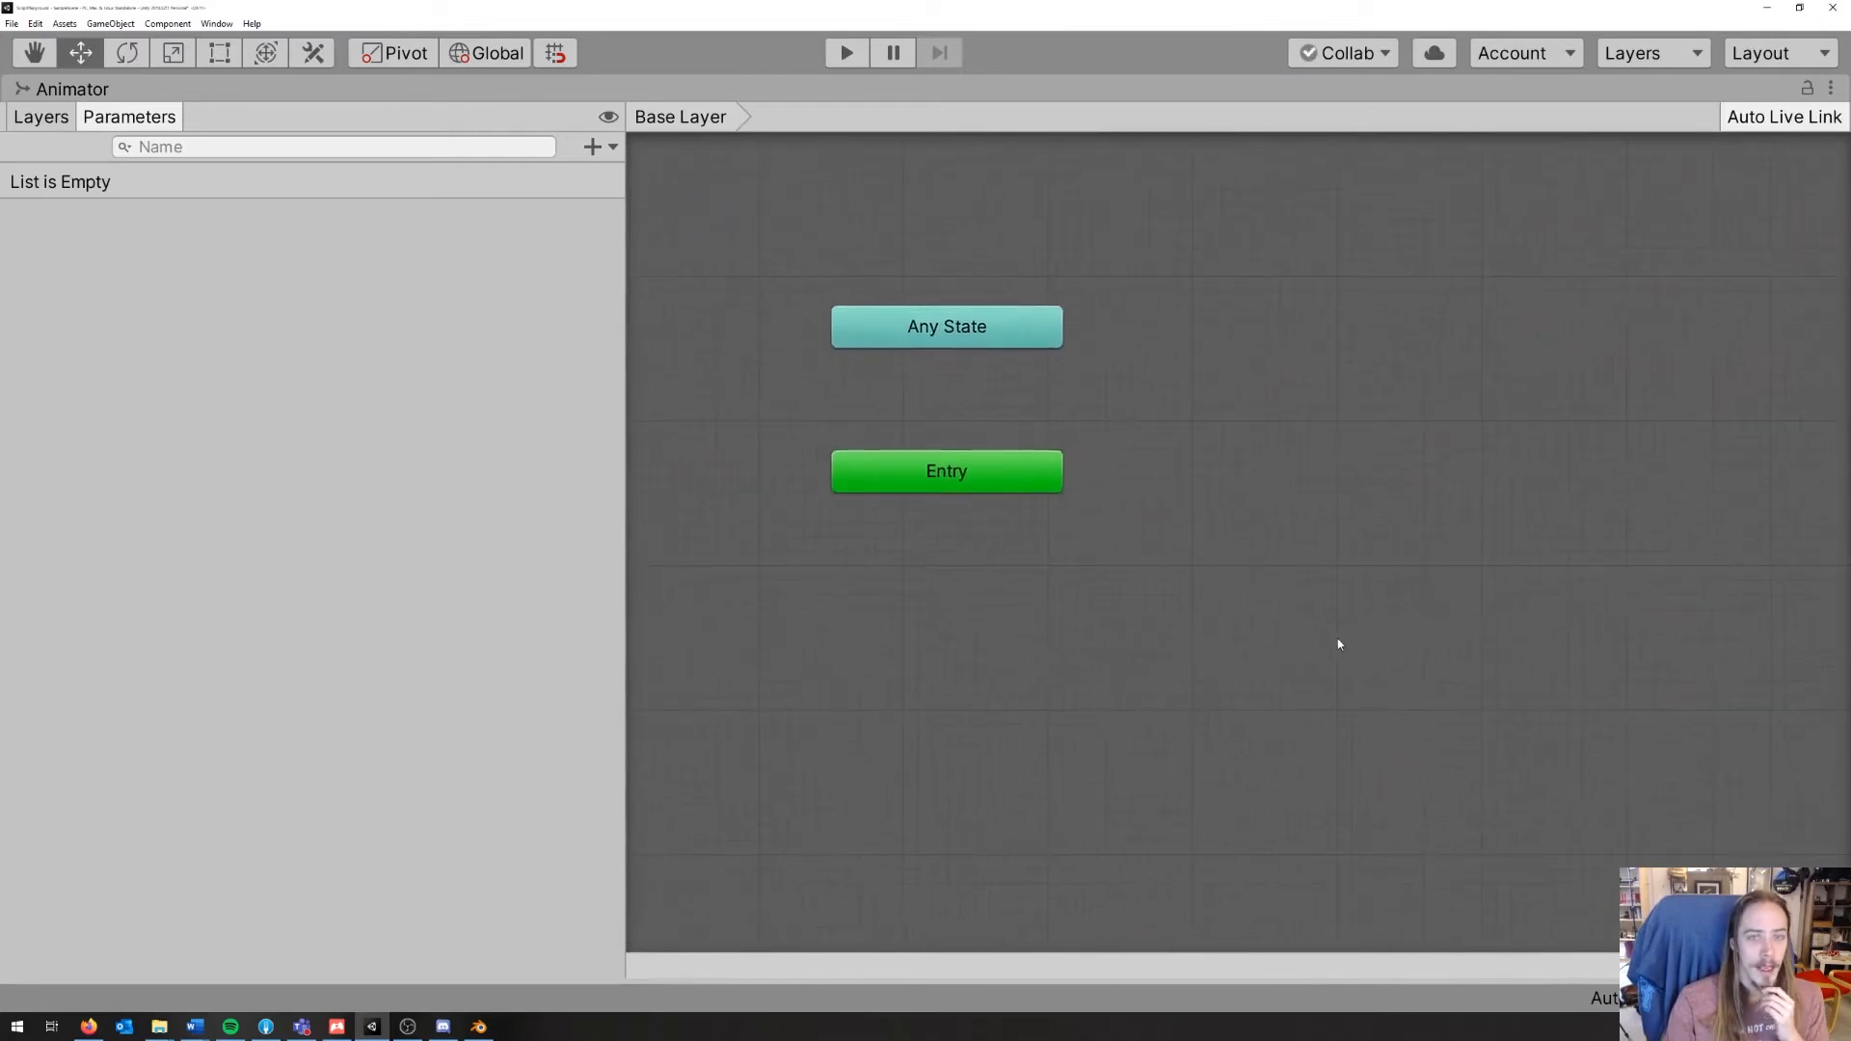
Step: Create an empty state in the Base Layer and place it directly below the Entry node
{"action": "right_click", "coordinate": [988, 626]}
{"action": "mouse_move", "coordinate": [1036, 632]}
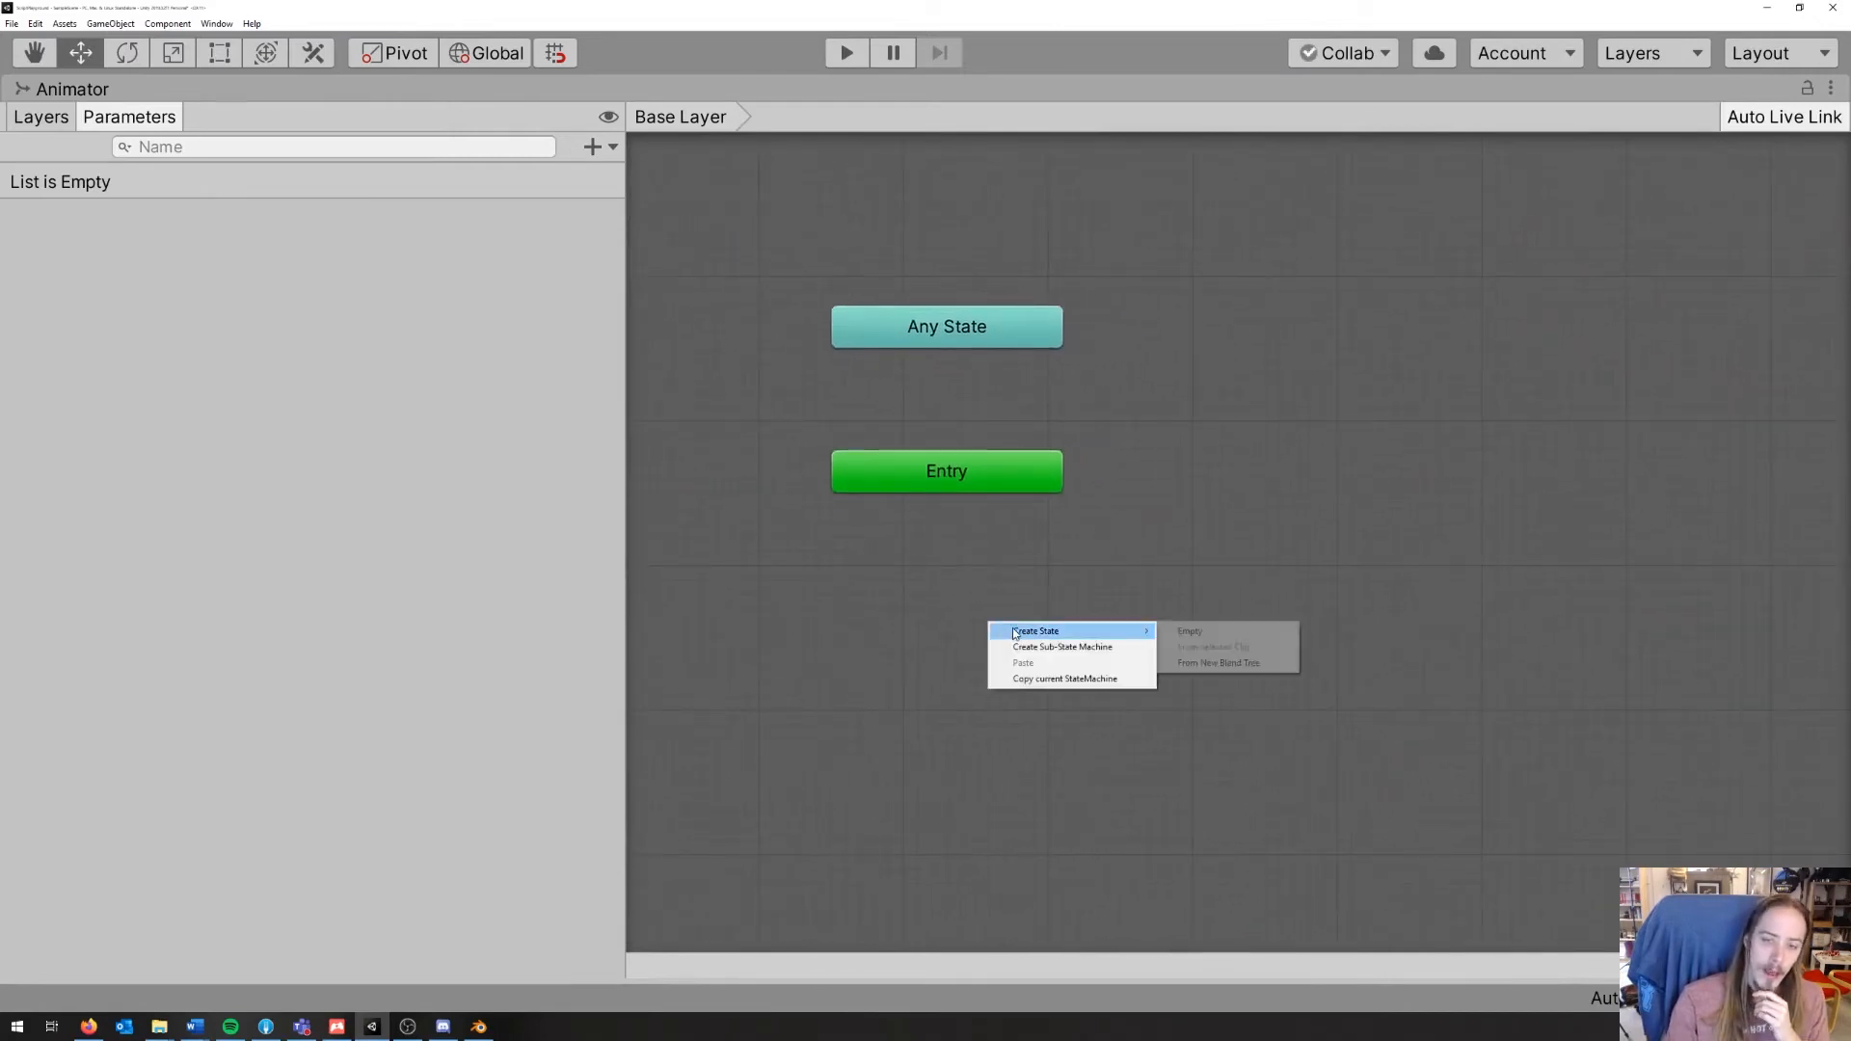
{"action": "left_click", "coordinate": [1206, 628]}
{"action": "left_click_drag", "start_coordinate": [1104, 643], "coordinate": [946, 629]}
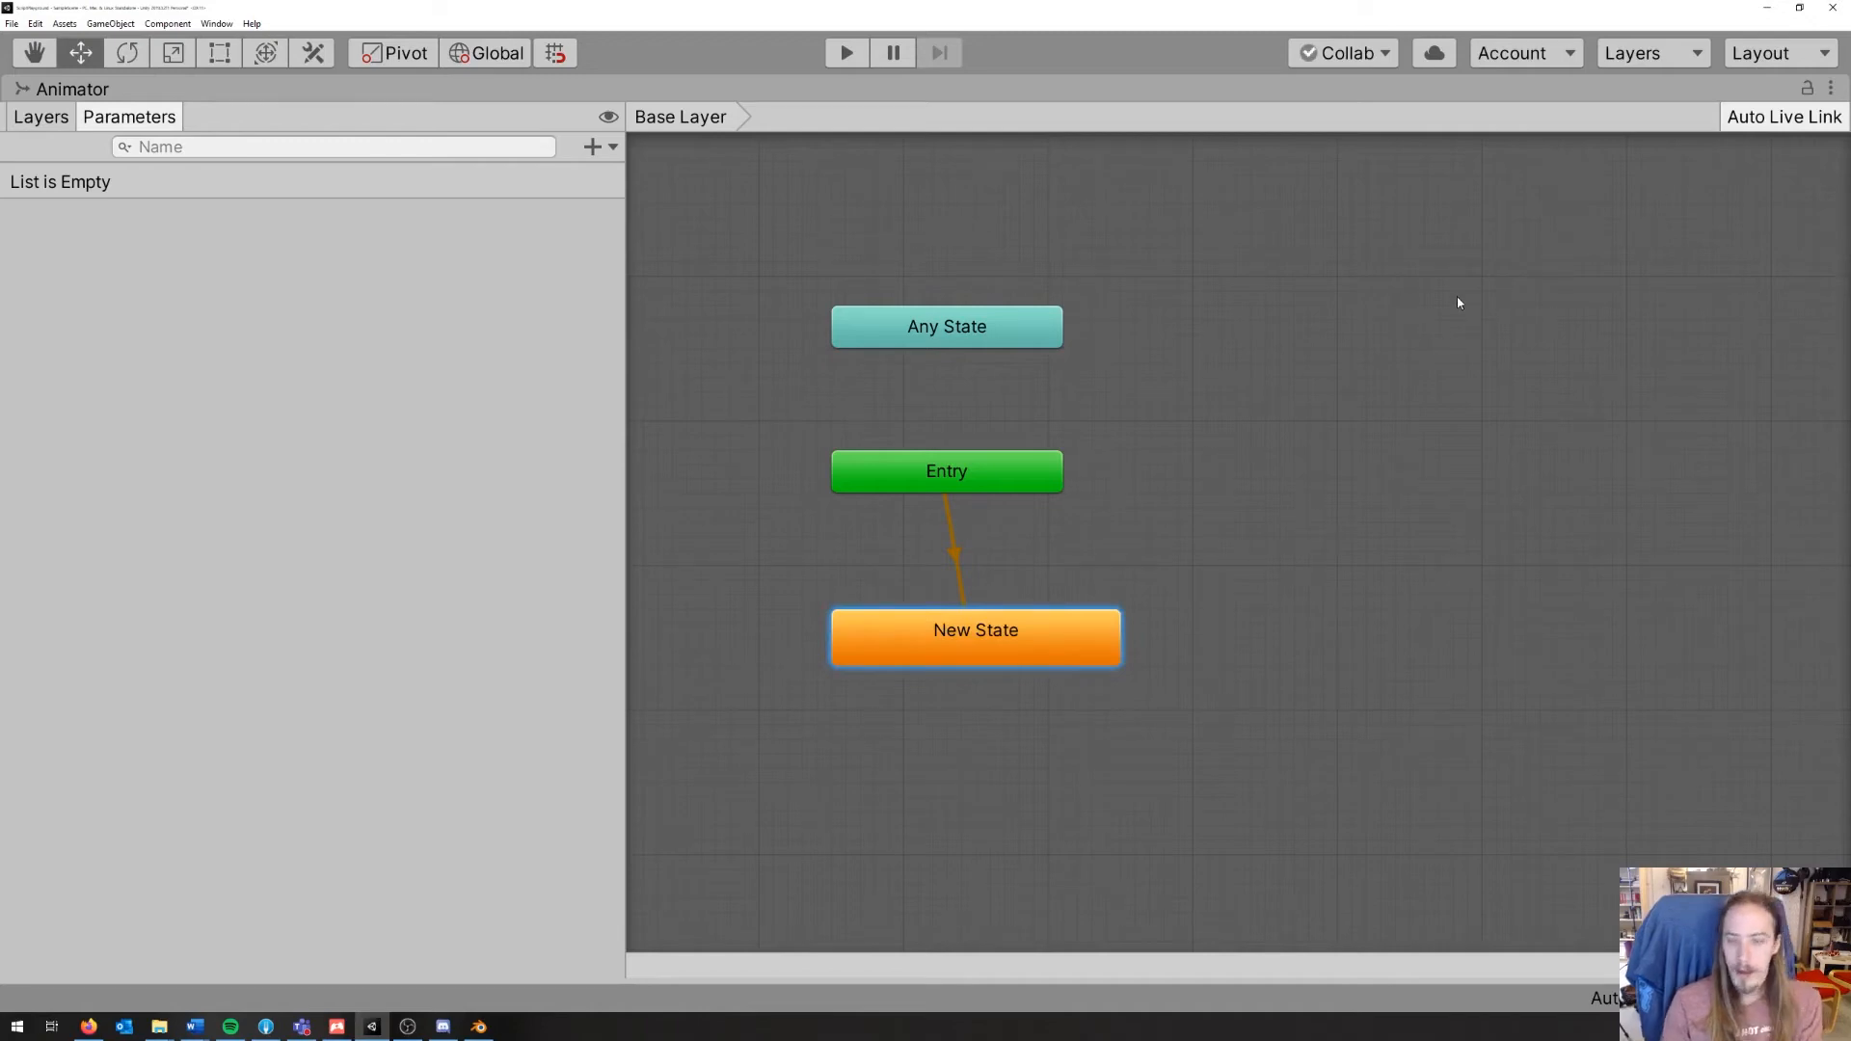
Step: Restore the normal window layout and rename the new state as Jazz Dancing
{"action": "key", "text": "shift+space"}
{"action": "left_click", "coordinate": [1375, 126]}
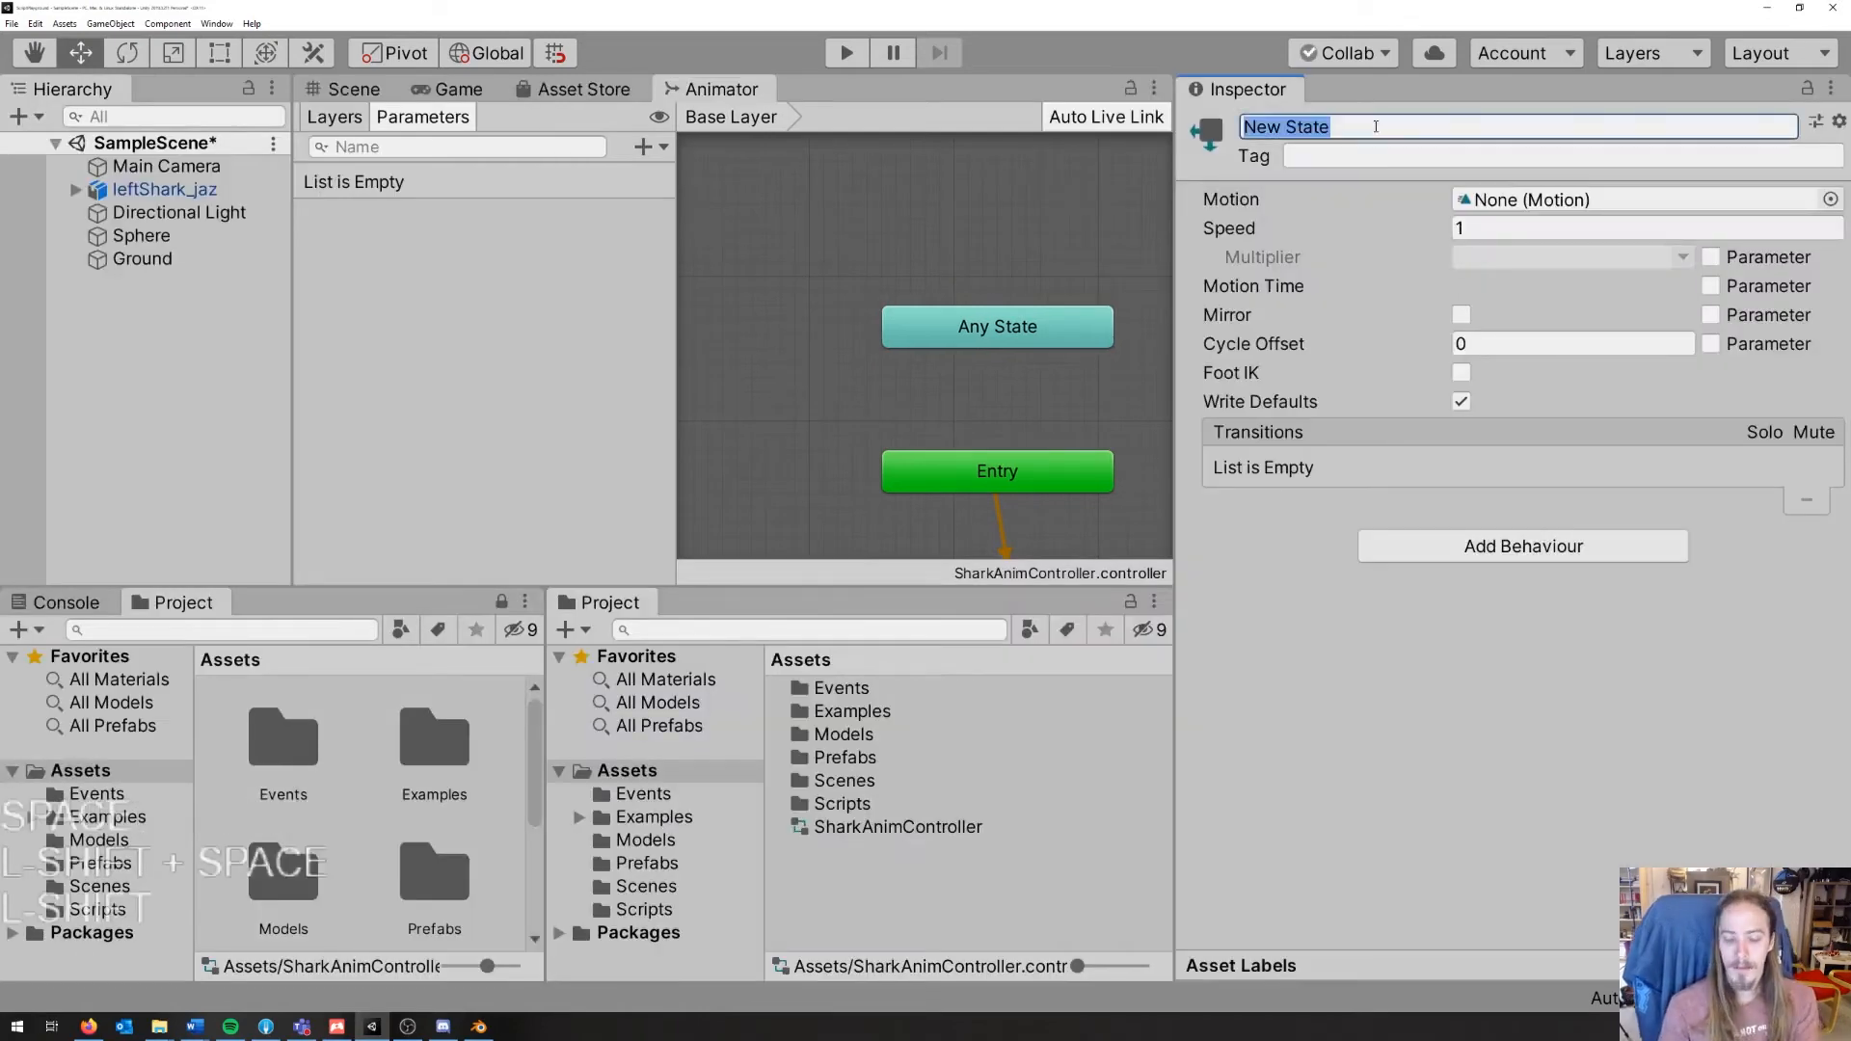
{"action": "type", "text": "Jazz Dancing"}
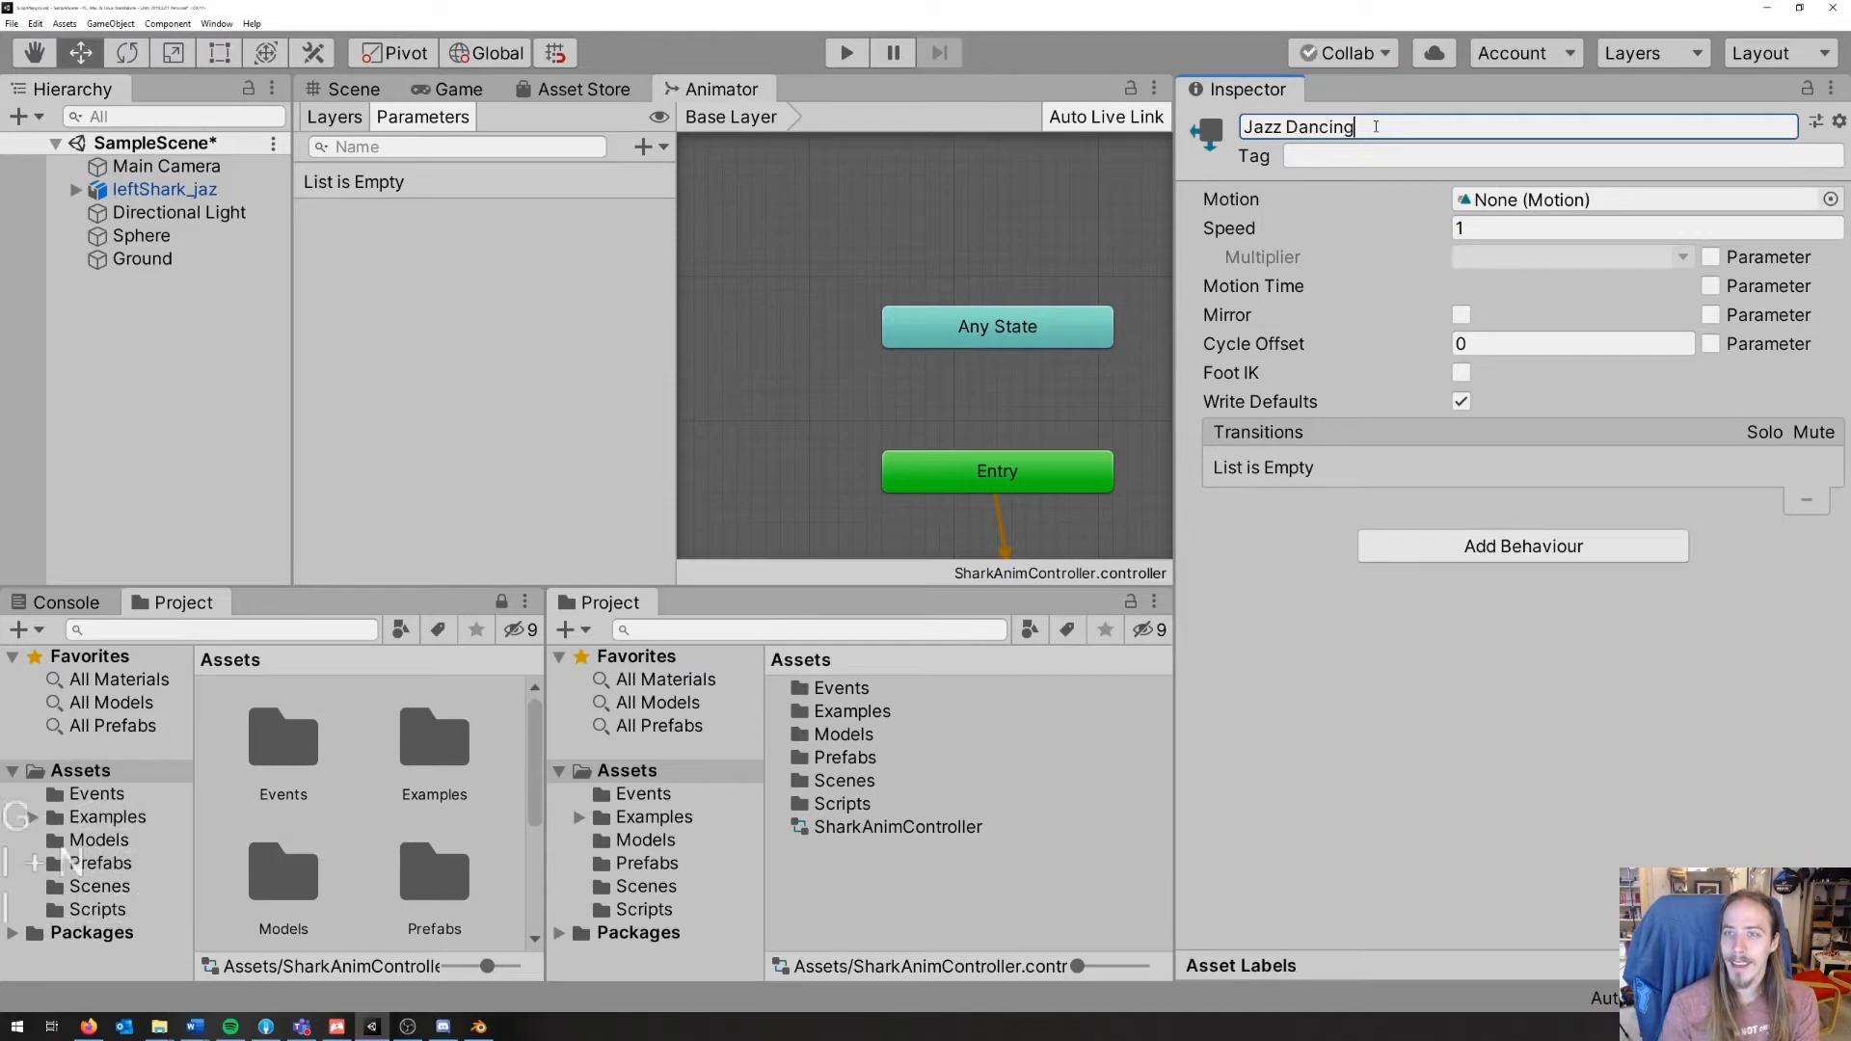
{"action": "key", "text": "Return"}
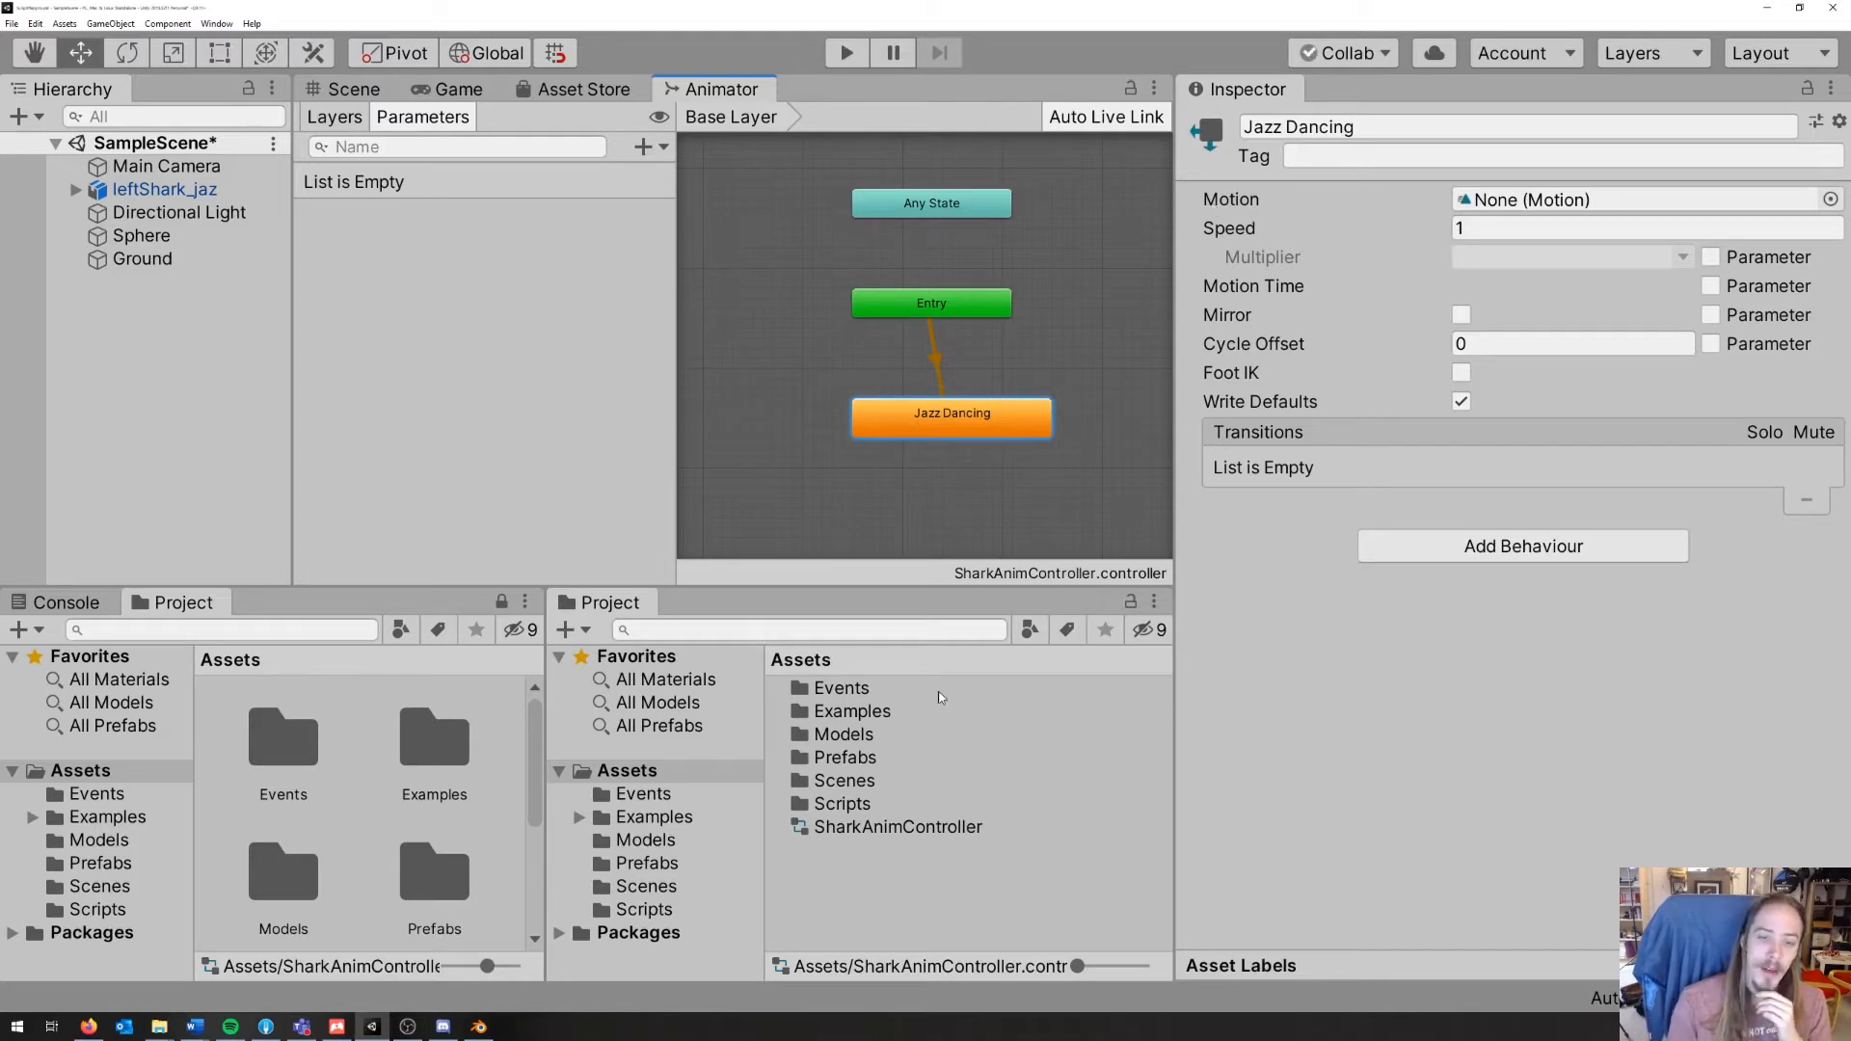
Step: Examine the mesh, material, hips bone and skinned mesh sub-assets of leftShark_jaz in the Models folder
{"action": "double_click", "coordinate": [843, 733]}
{"action": "left_click", "coordinate": [772, 688]}
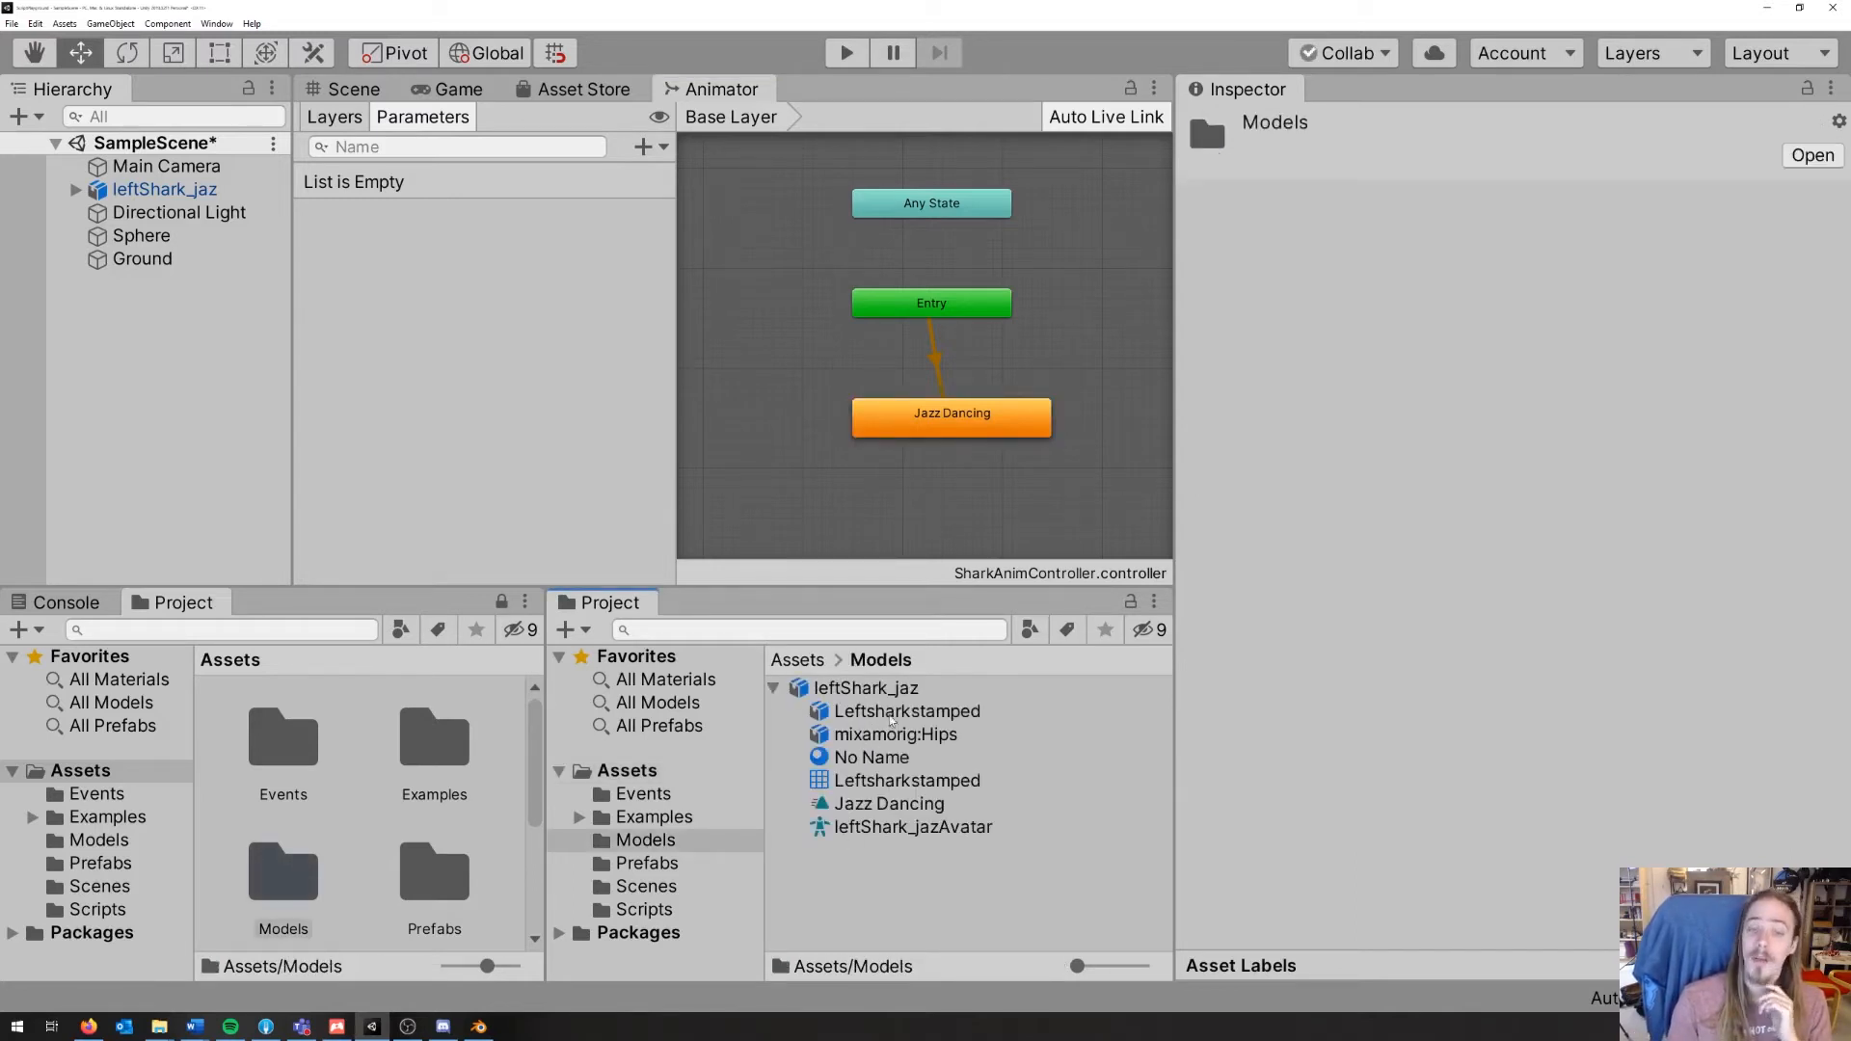
{"action": "left_click", "coordinate": [903, 786]}
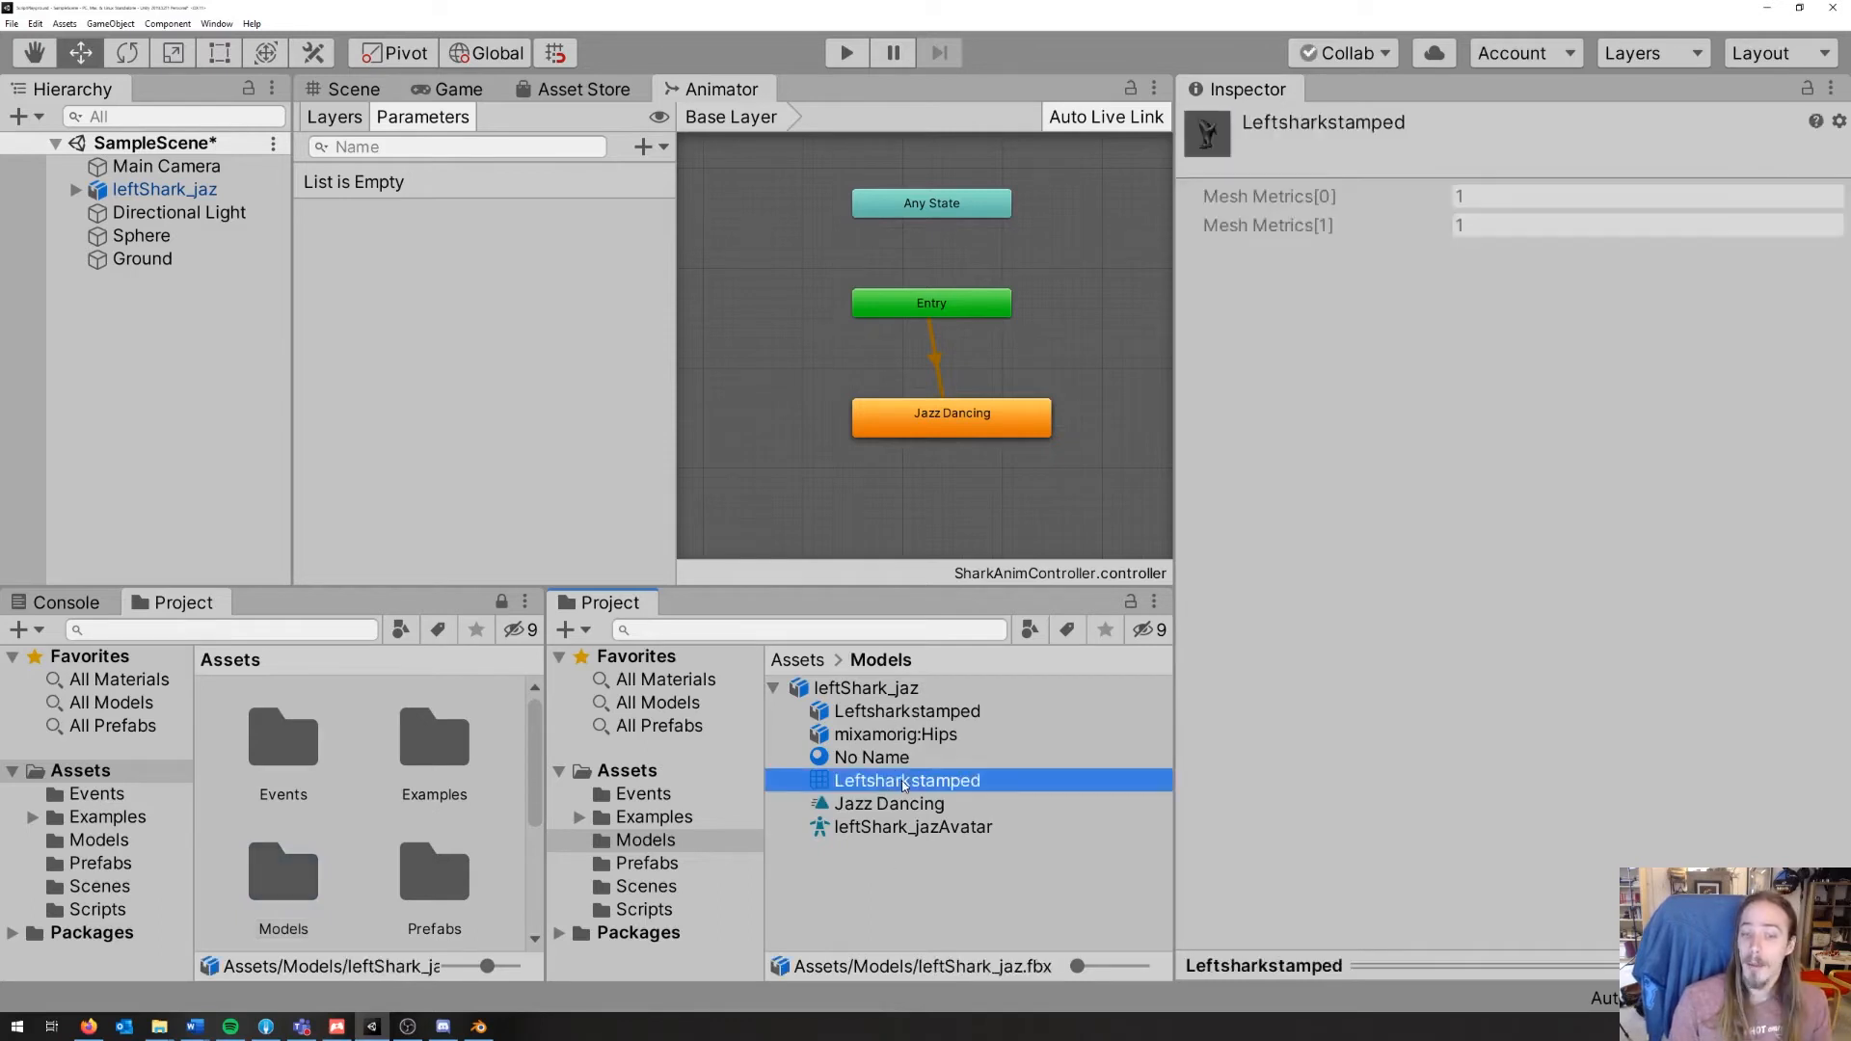
{"action": "left_click", "coordinate": [887, 761]}
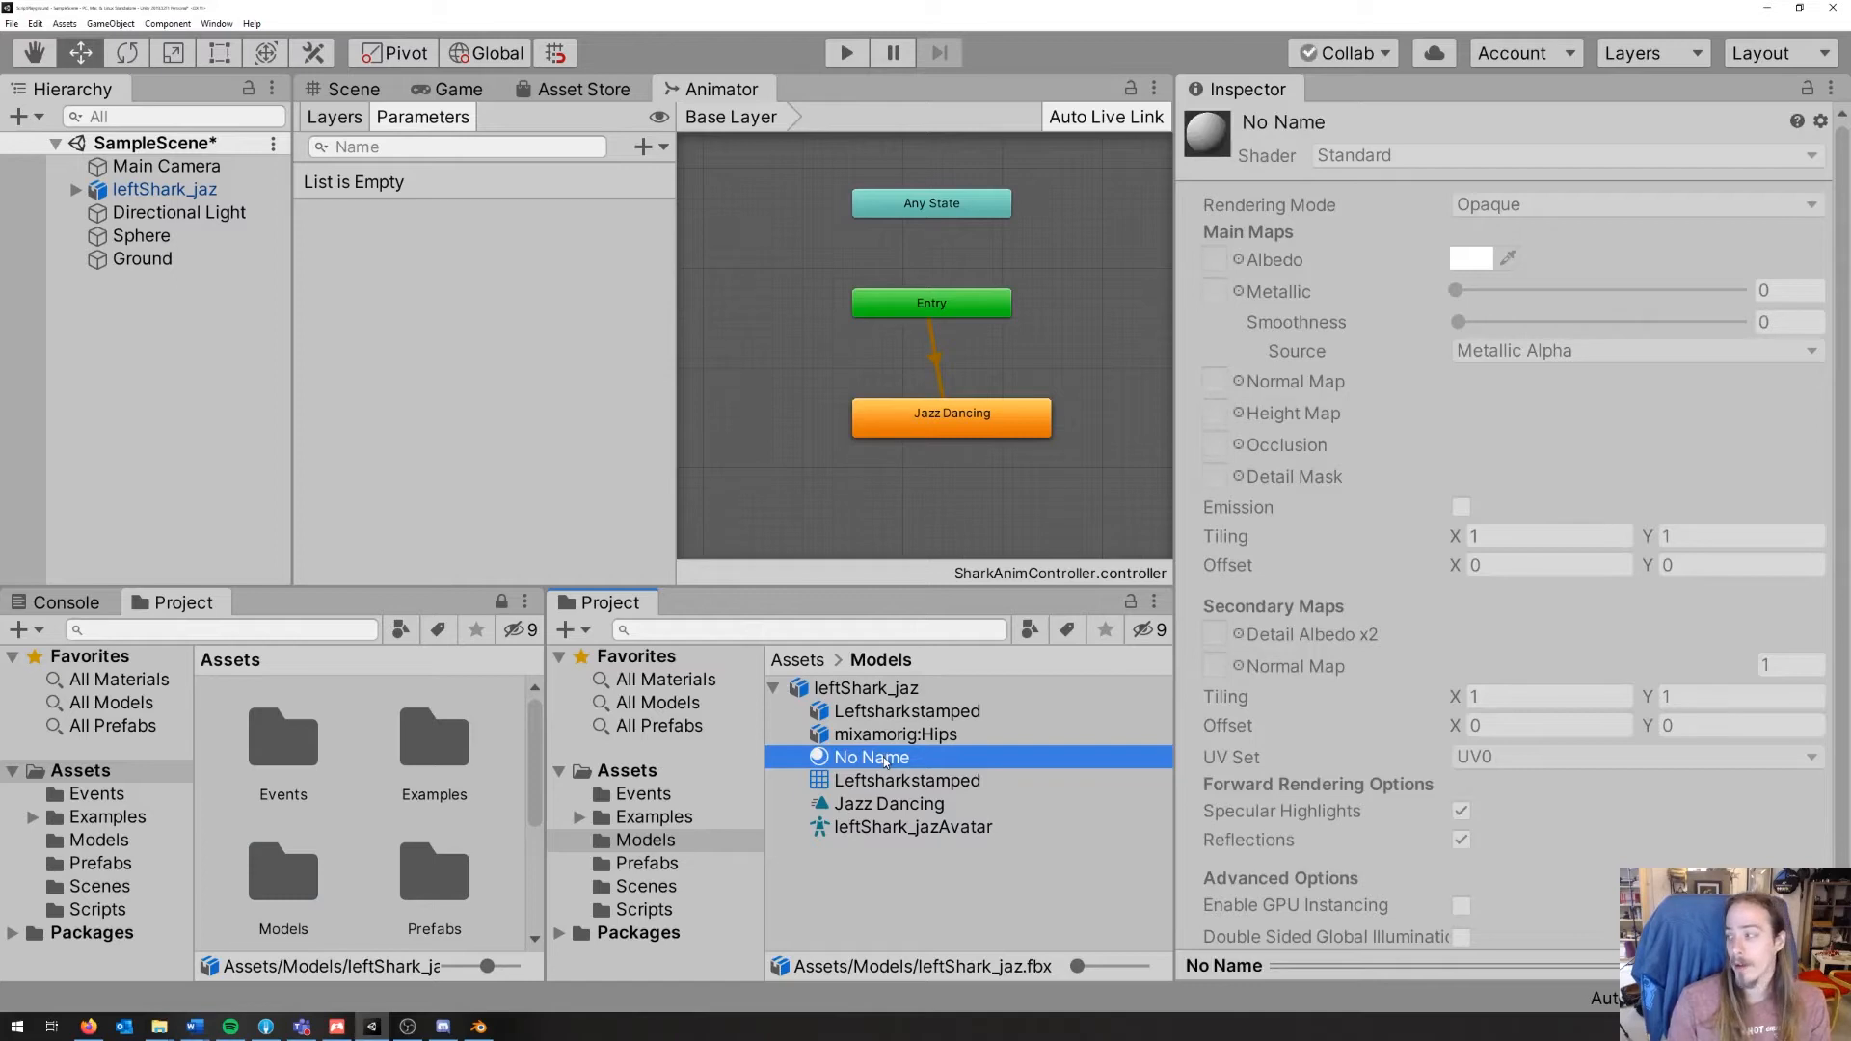
{"action": "left_click", "coordinate": [888, 737]}
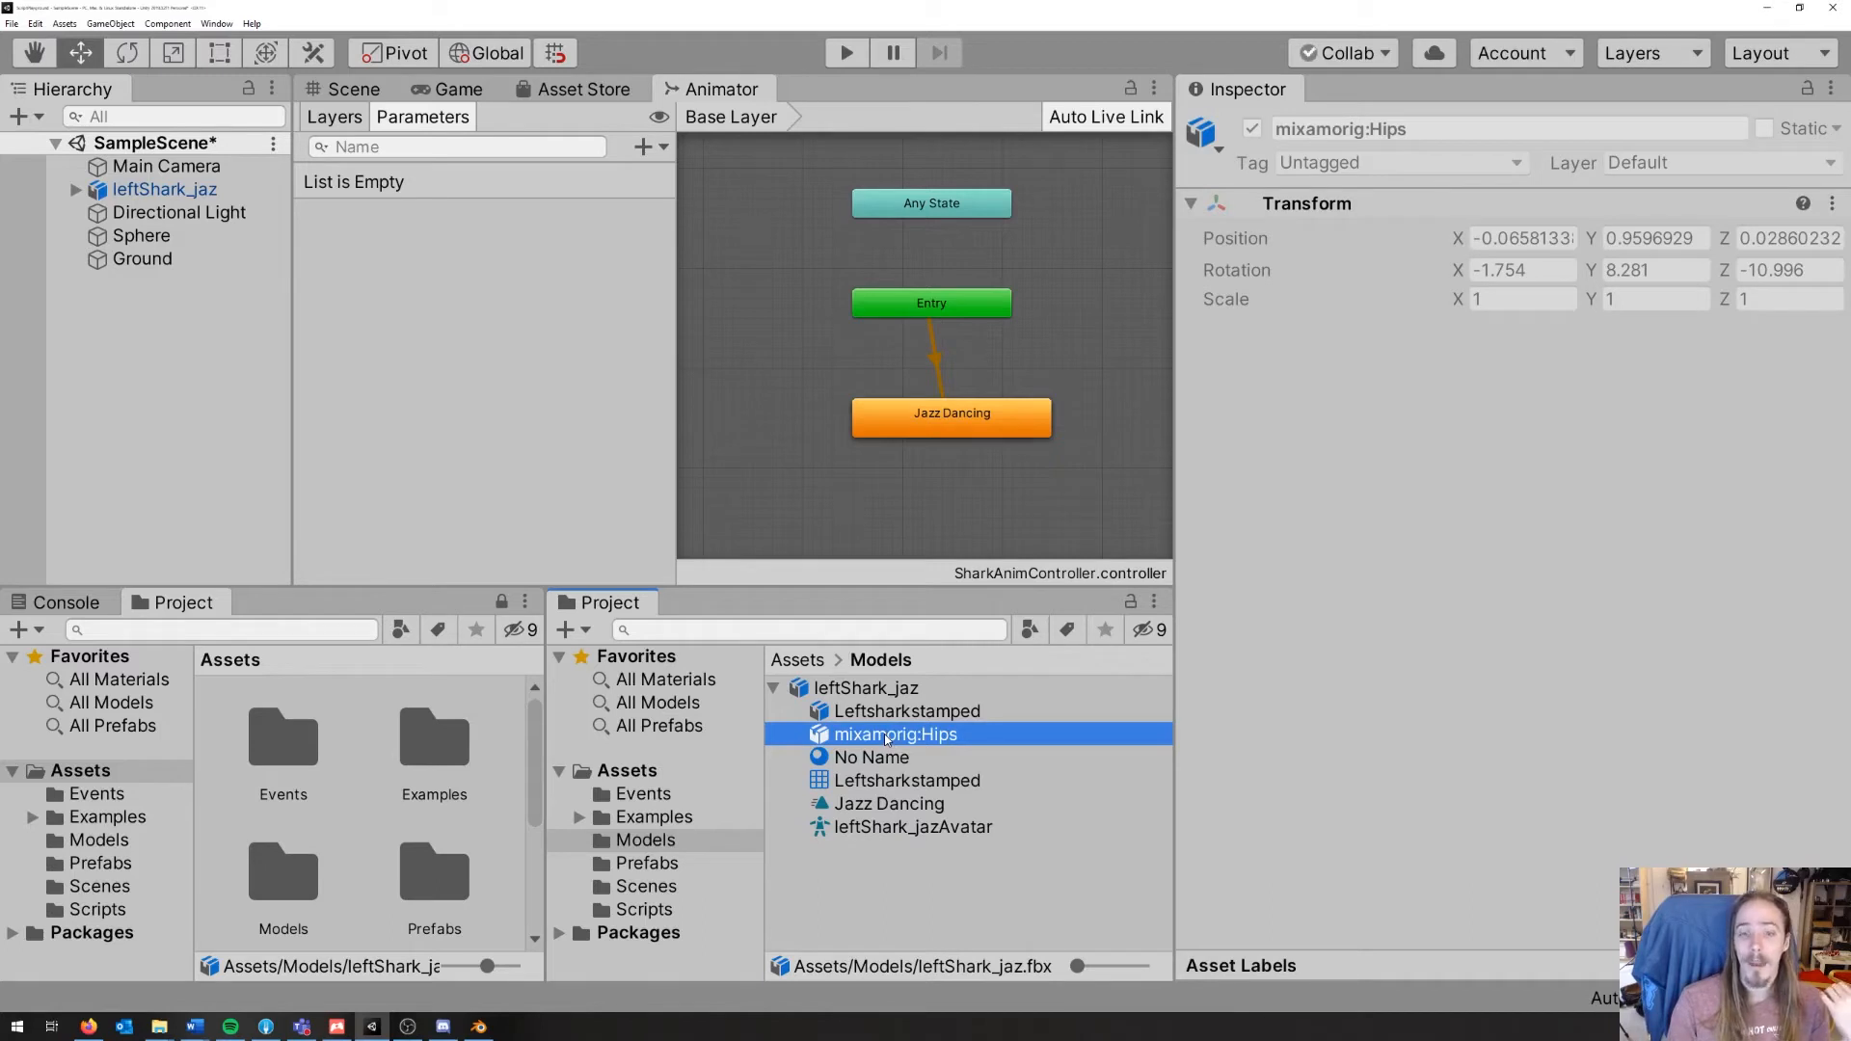
{"action": "left_click", "coordinate": [879, 715]}
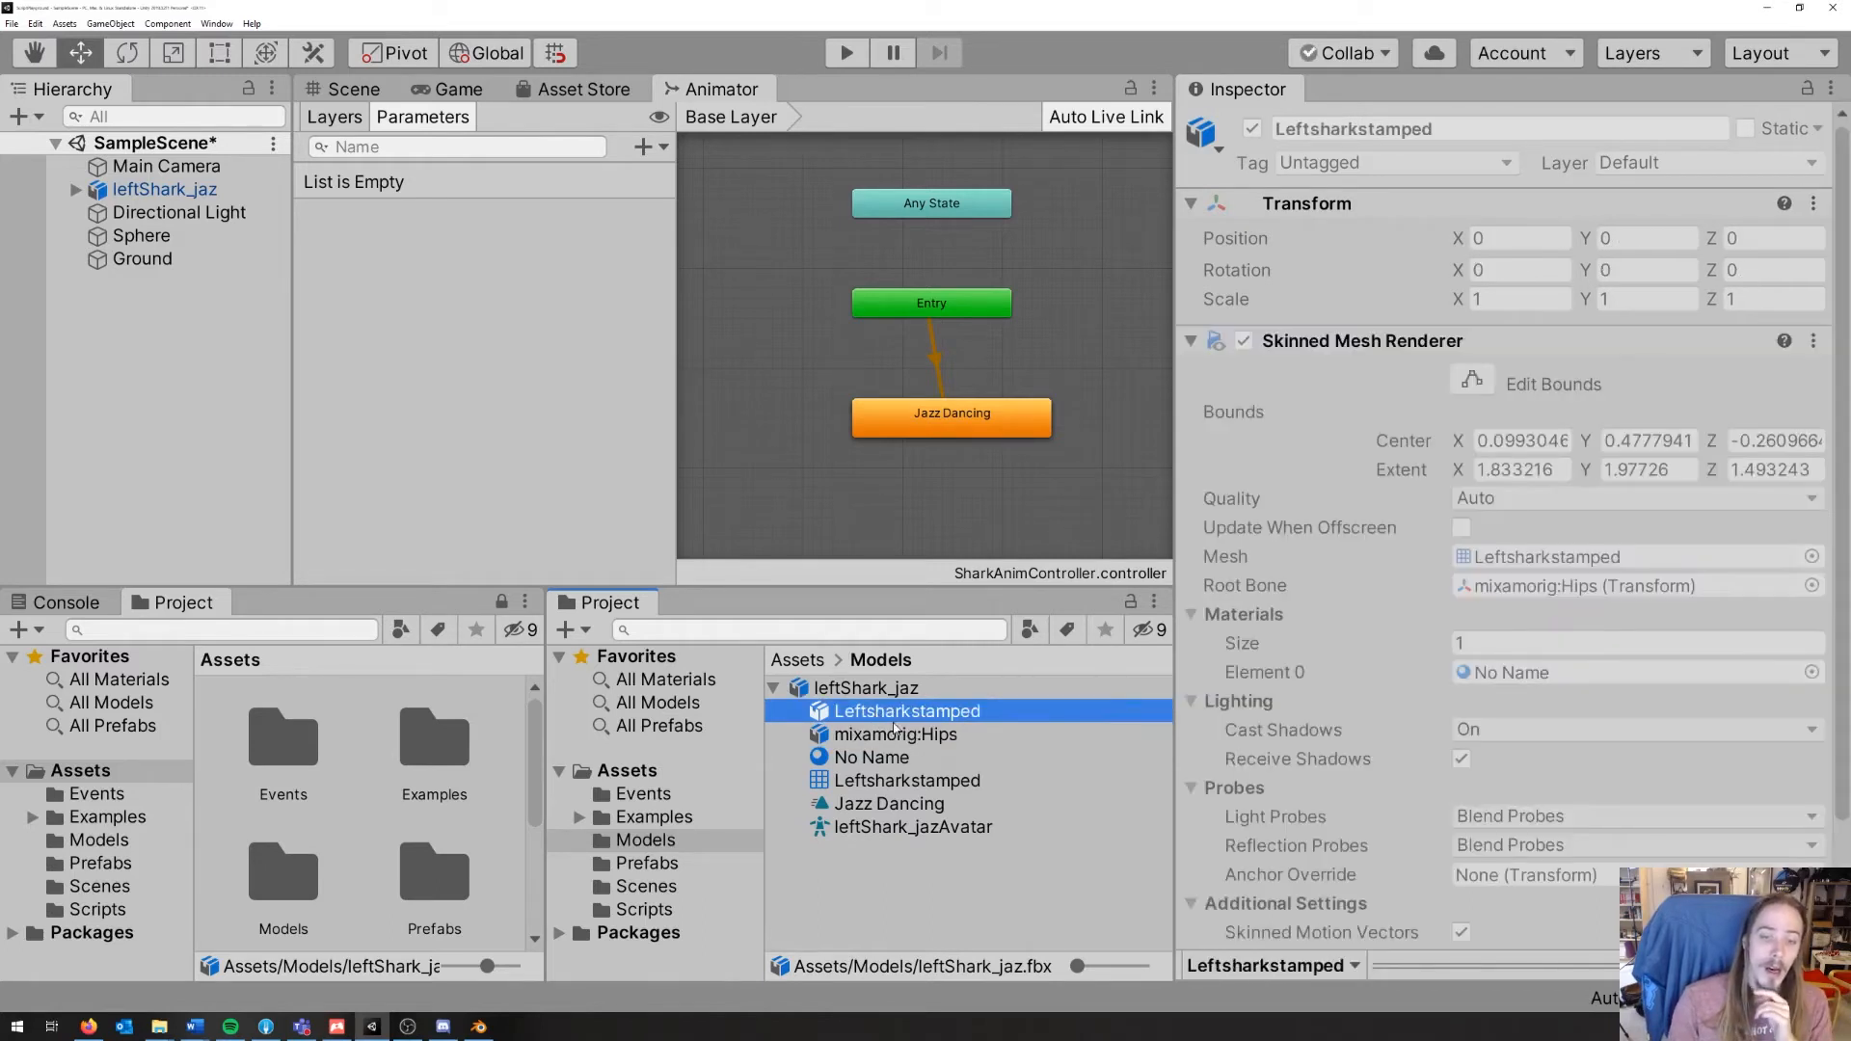
{"action": "scroll", "coordinate": [1461, 631], "scroll_direction": "down", "scroll_amount": 3}
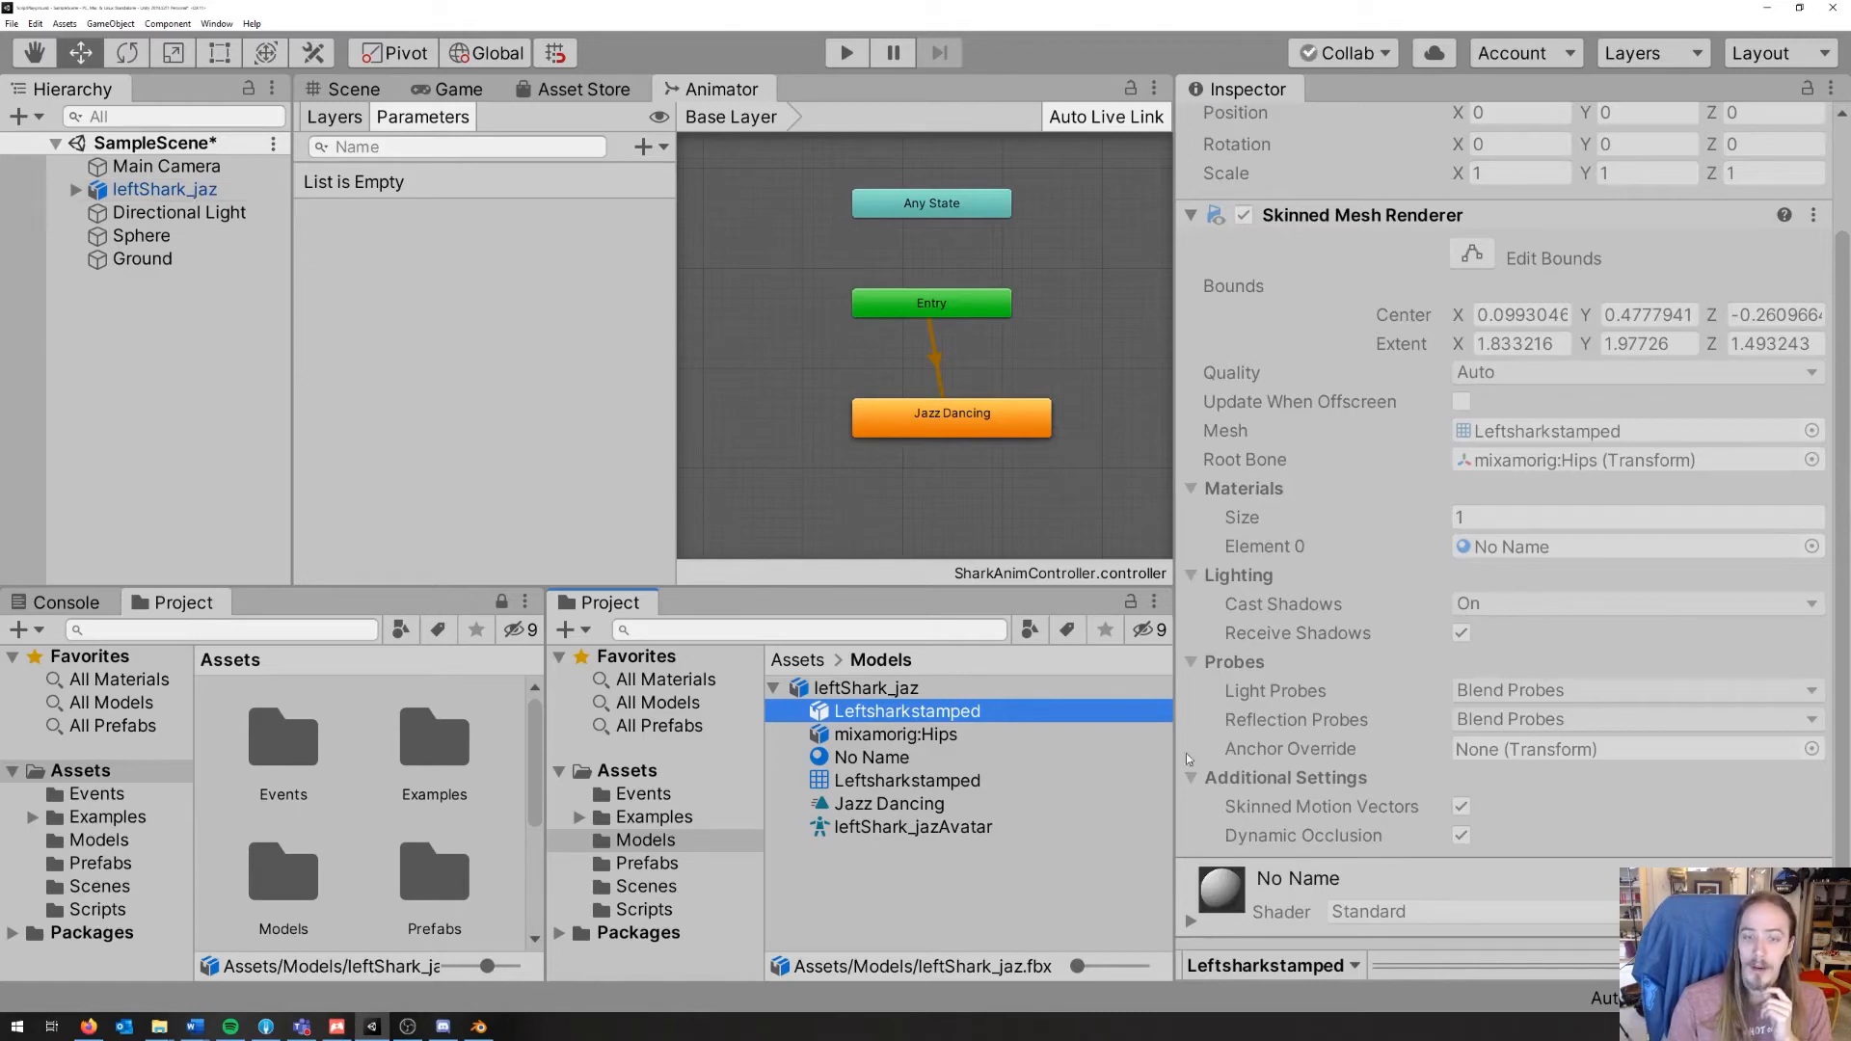
{"action": "left_click", "coordinate": [867, 688]}
{"action": "left_click", "coordinate": [885, 714]}
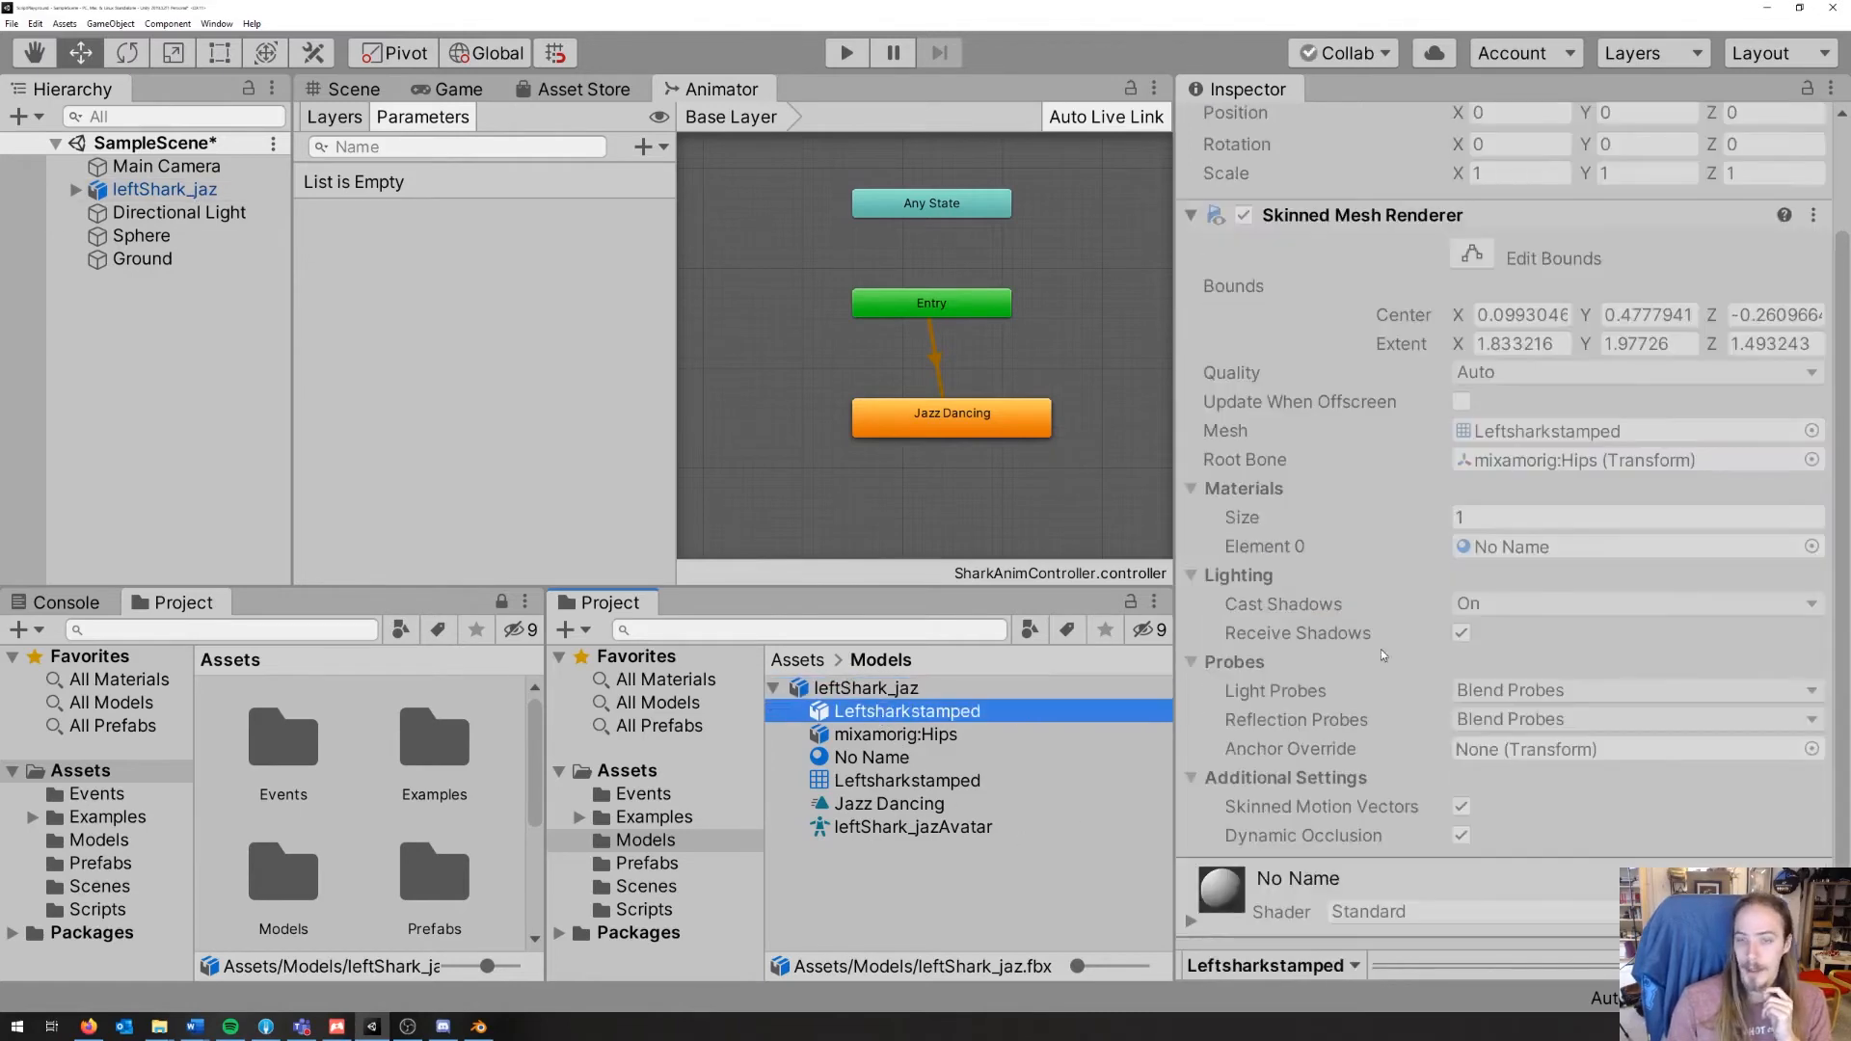
{"action": "scroll", "coordinate": [1380, 650], "scroll_direction": "up", "scroll_amount": 3}
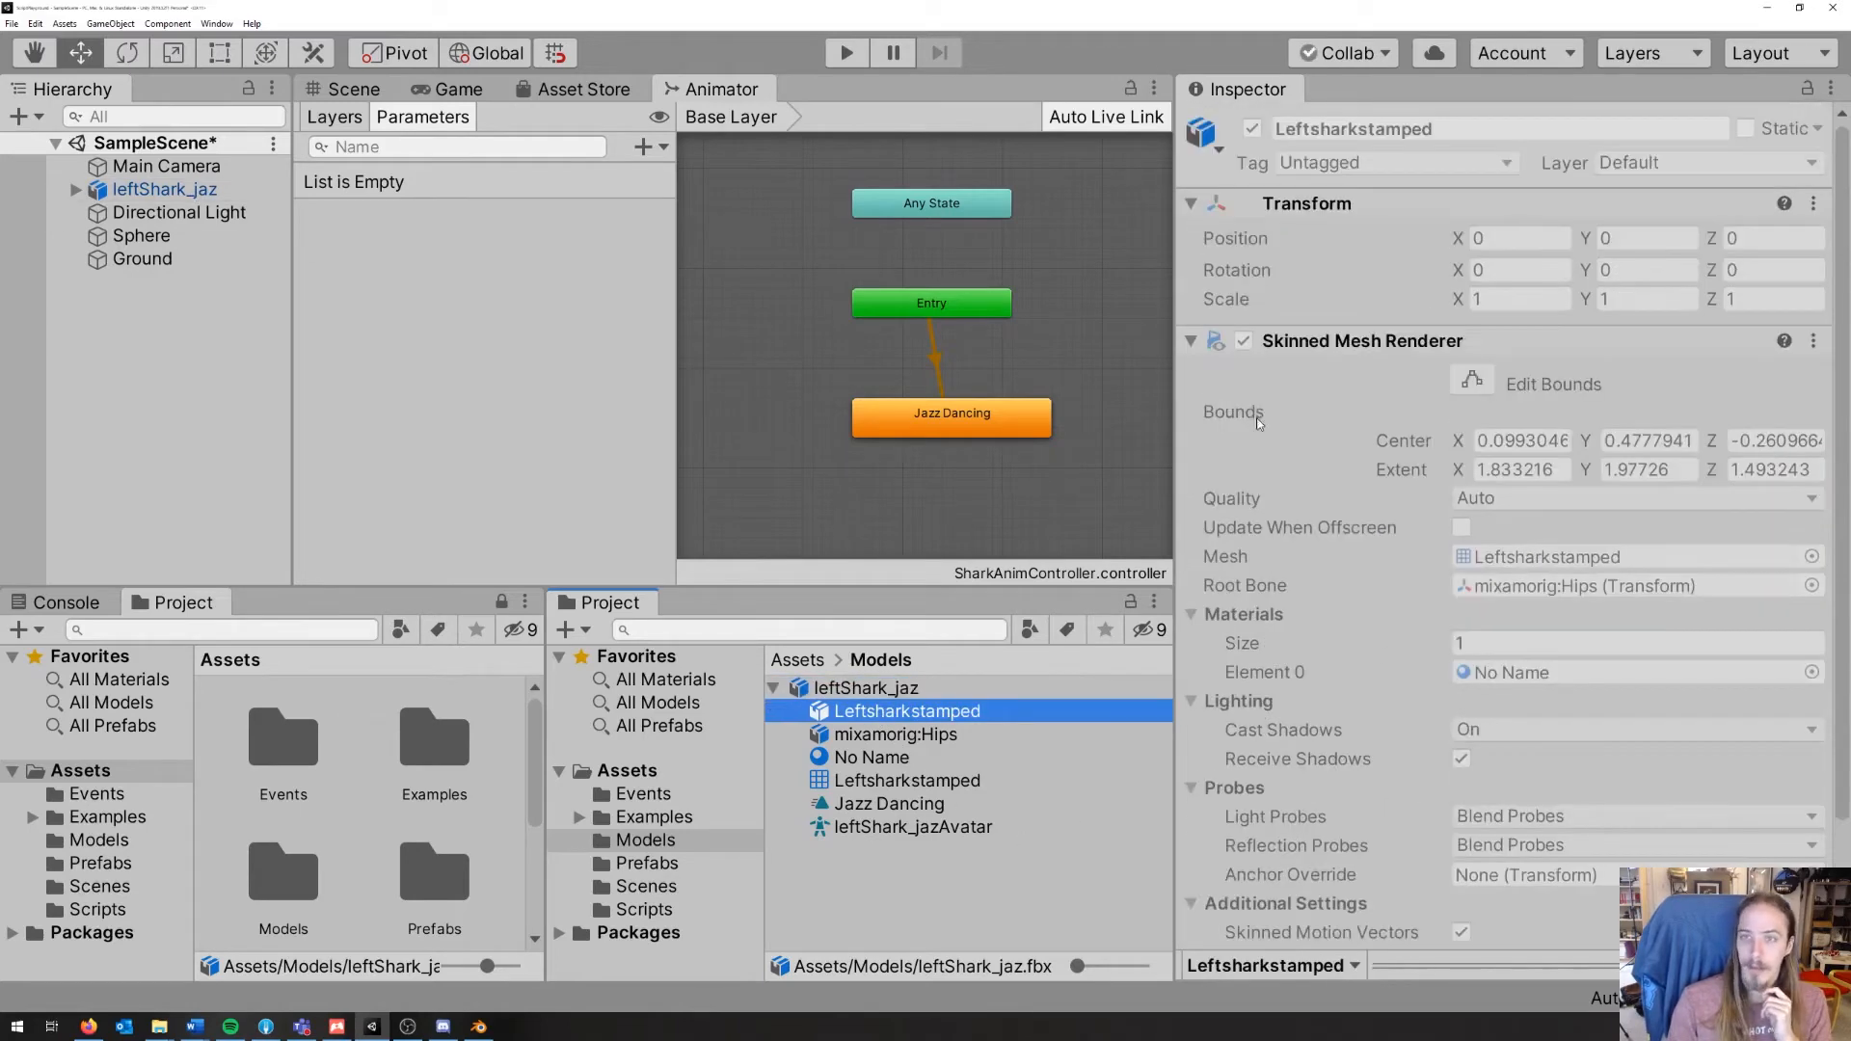
Step: Review the humanoid bone mapping of leftShark_jazAvatar in the avatar configuration
{"action": "left_click", "coordinate": [896, 827]}
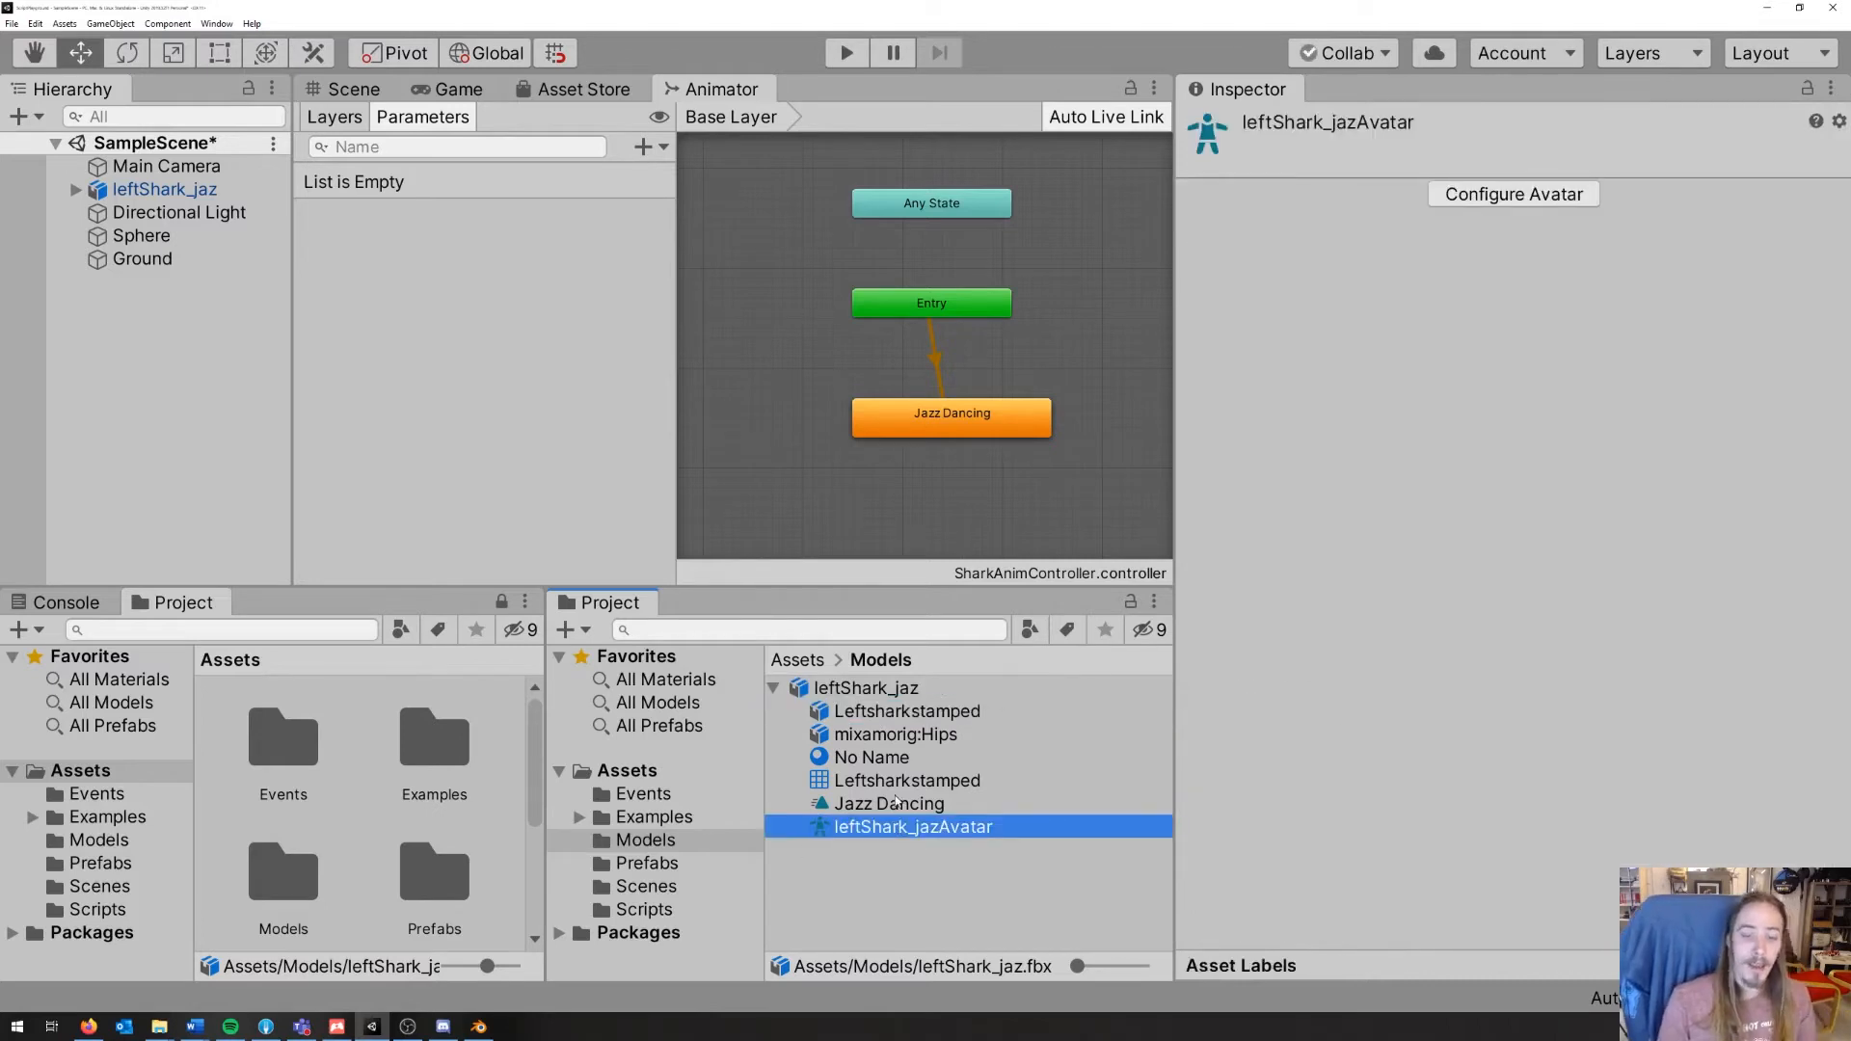
{"action": "left_click", "coordinate": [1478, 196]}
{"action": "left_click", "coordinate": [879, 544]}
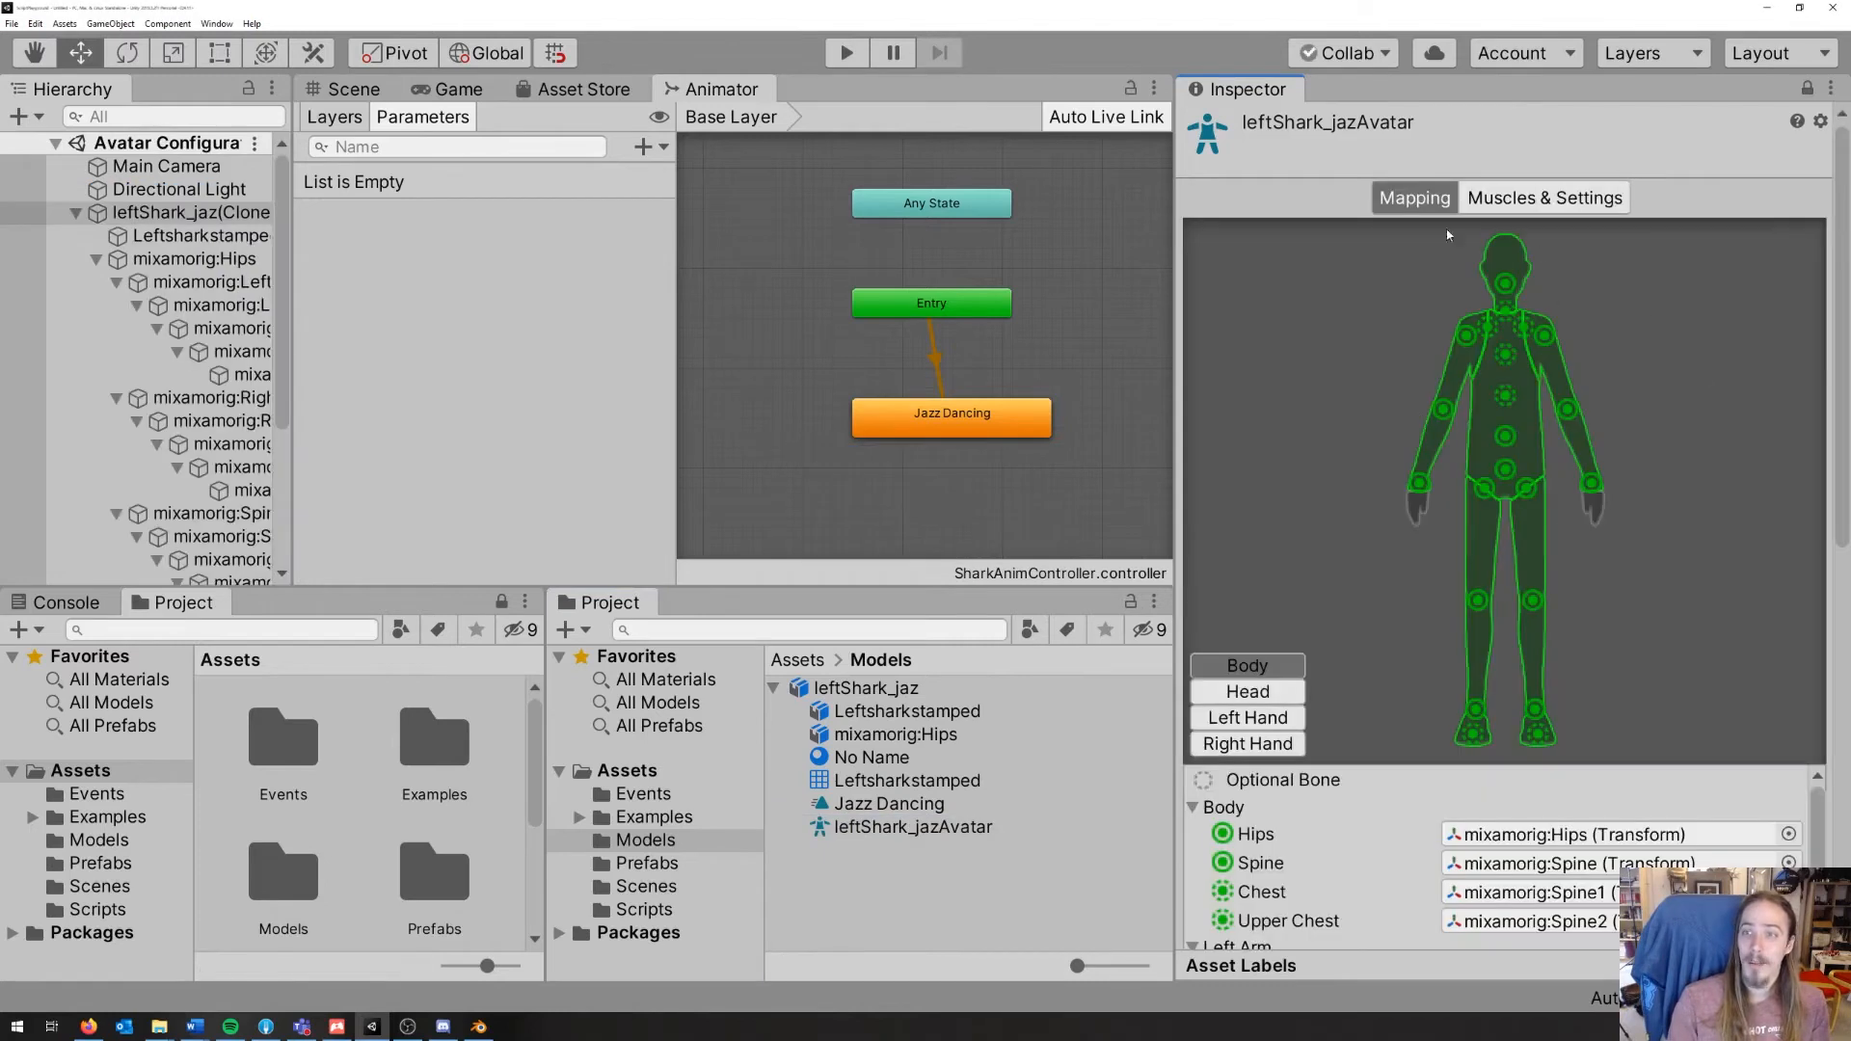
{"action": "left_click", "coordinate": [1807, 89]}
Step: Set the Motion of the Jazz Dancing state to the Jazz Dancing clip and move the state closer beneath Entry
{"action": "left_click", "coordinate": [868, 804]}
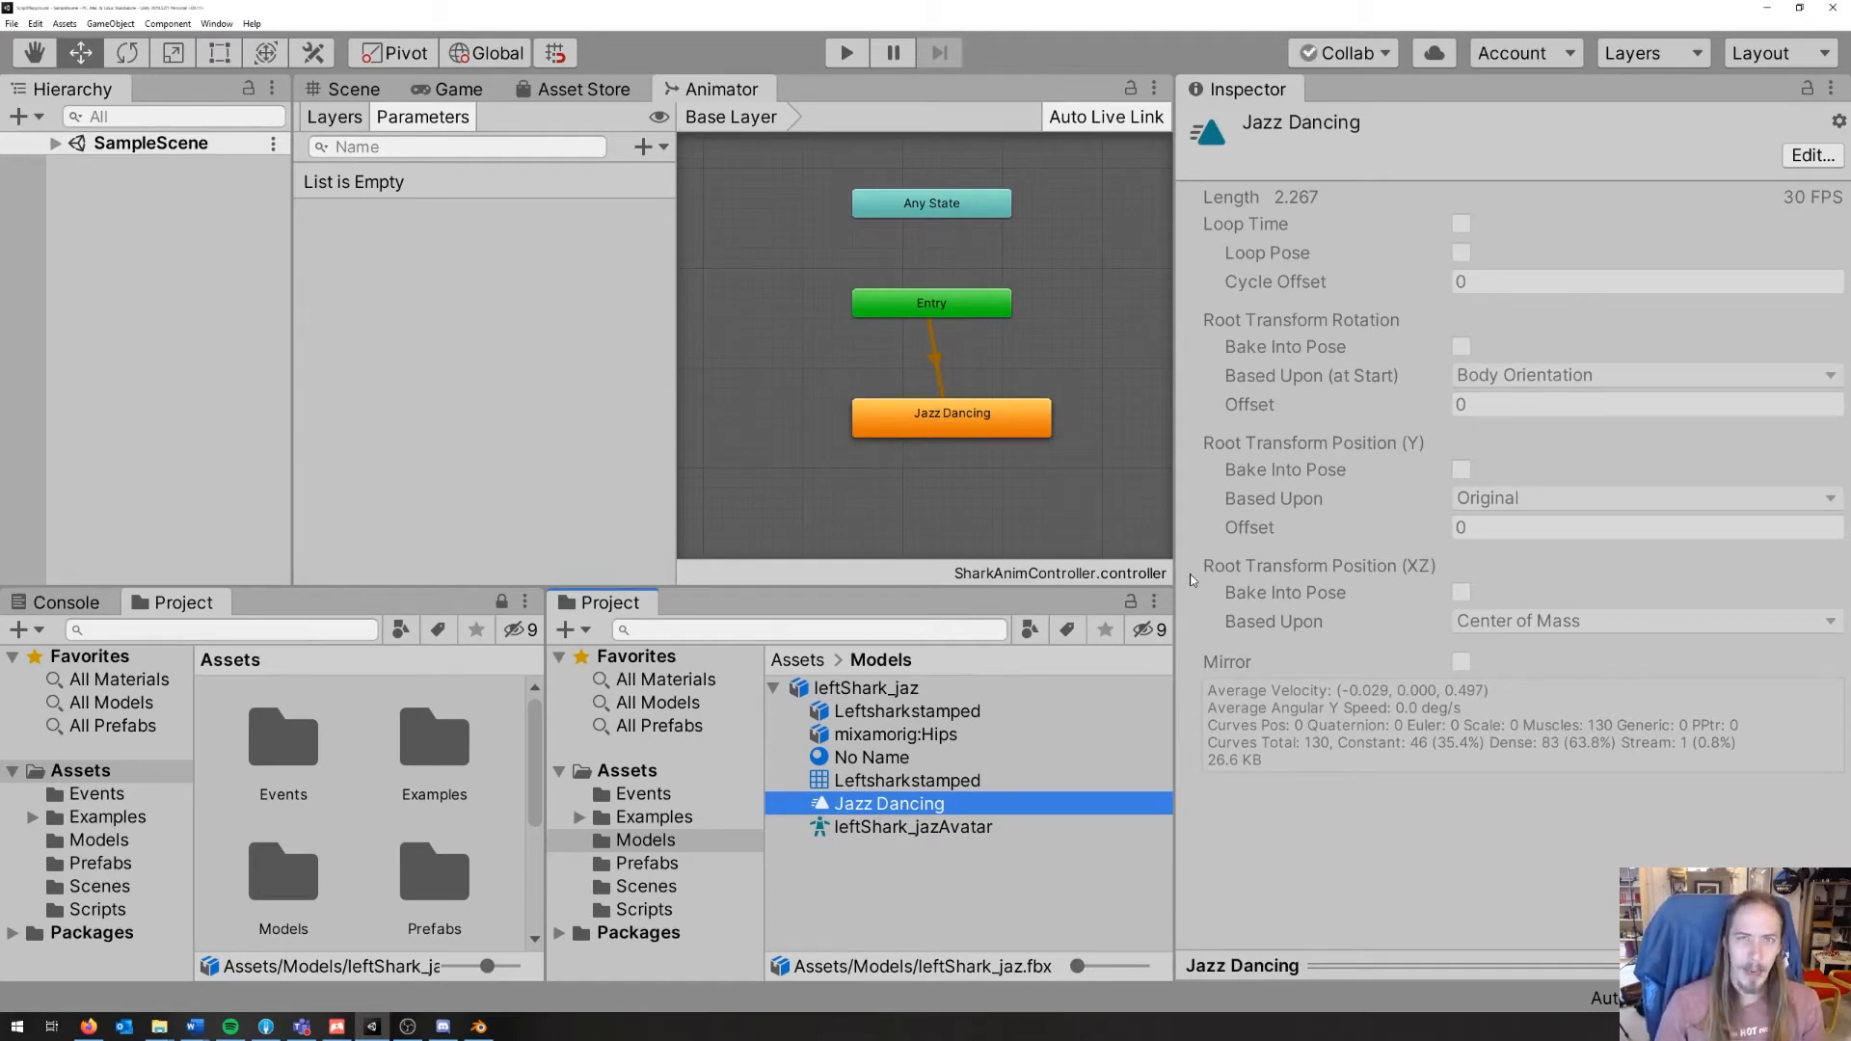
{"action": "left_click", "coordinate": [946, 430]}
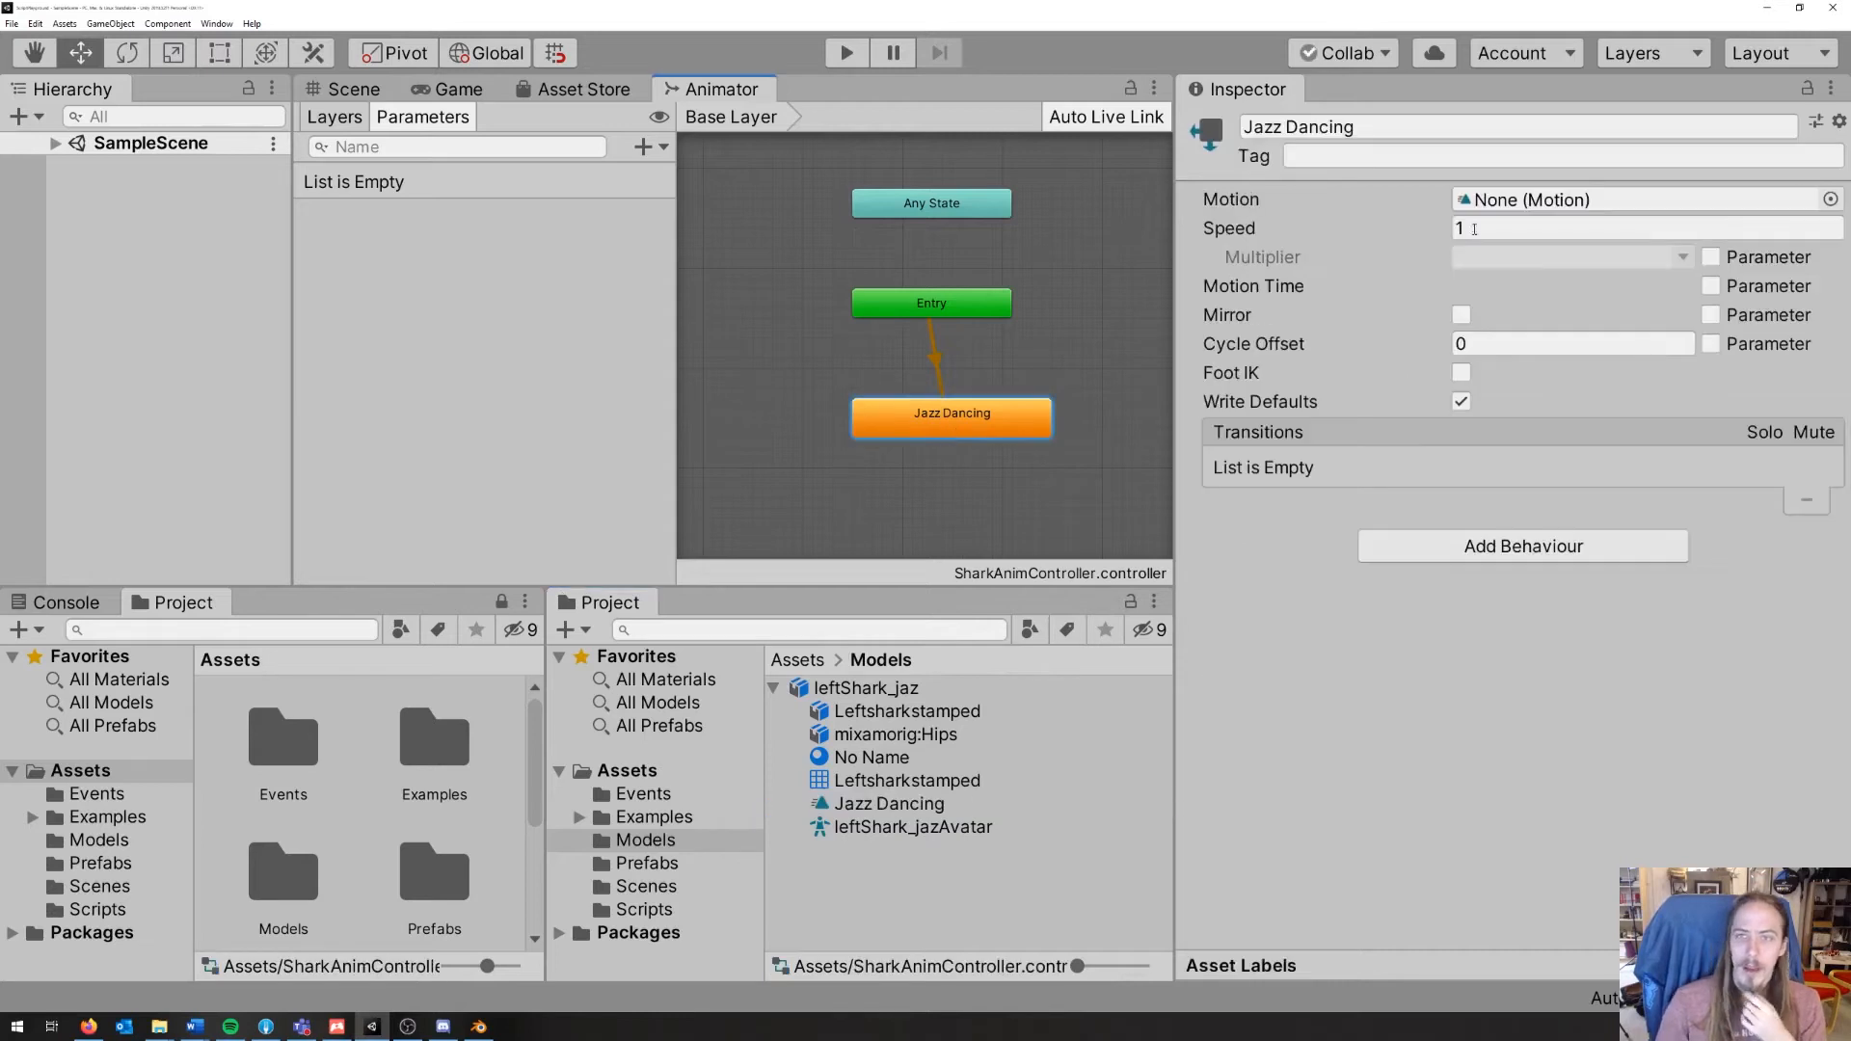
{"action": "left_click", "coordinate": [1831, 199]}
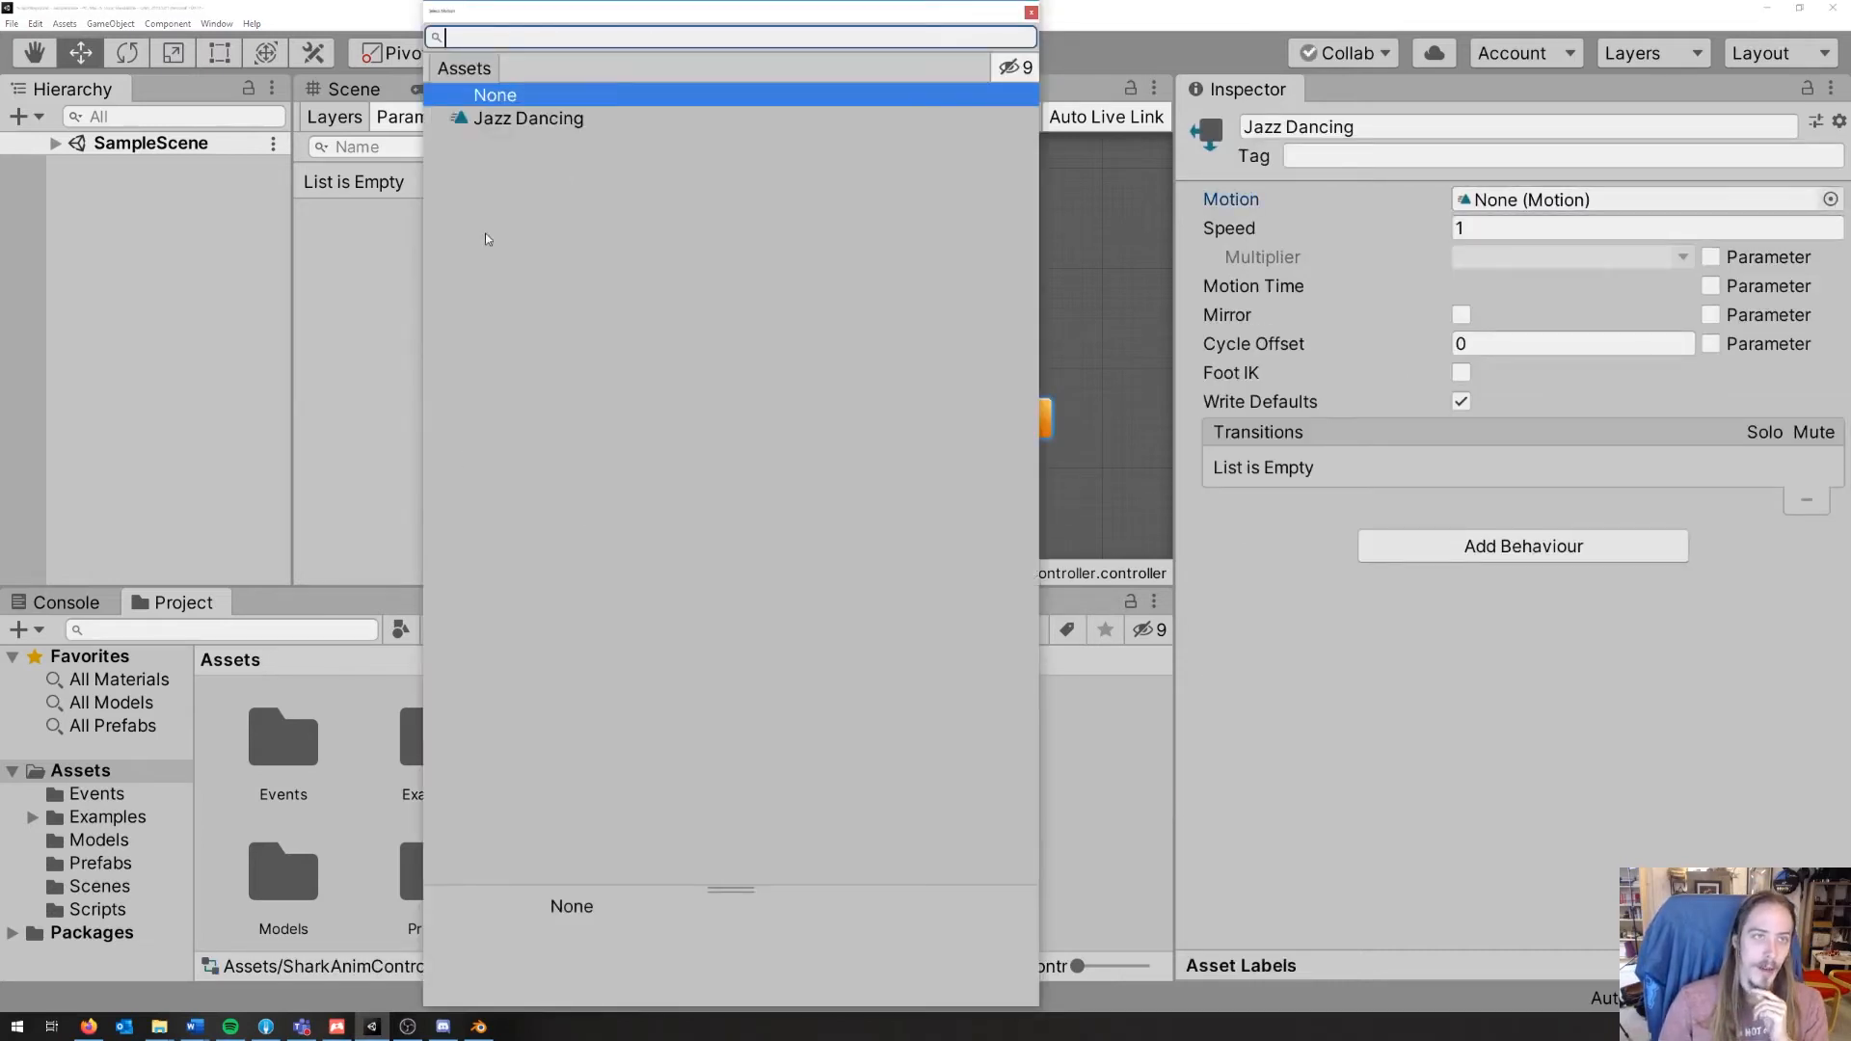
{"action": "left_click", "coordinate": [512, 122]}
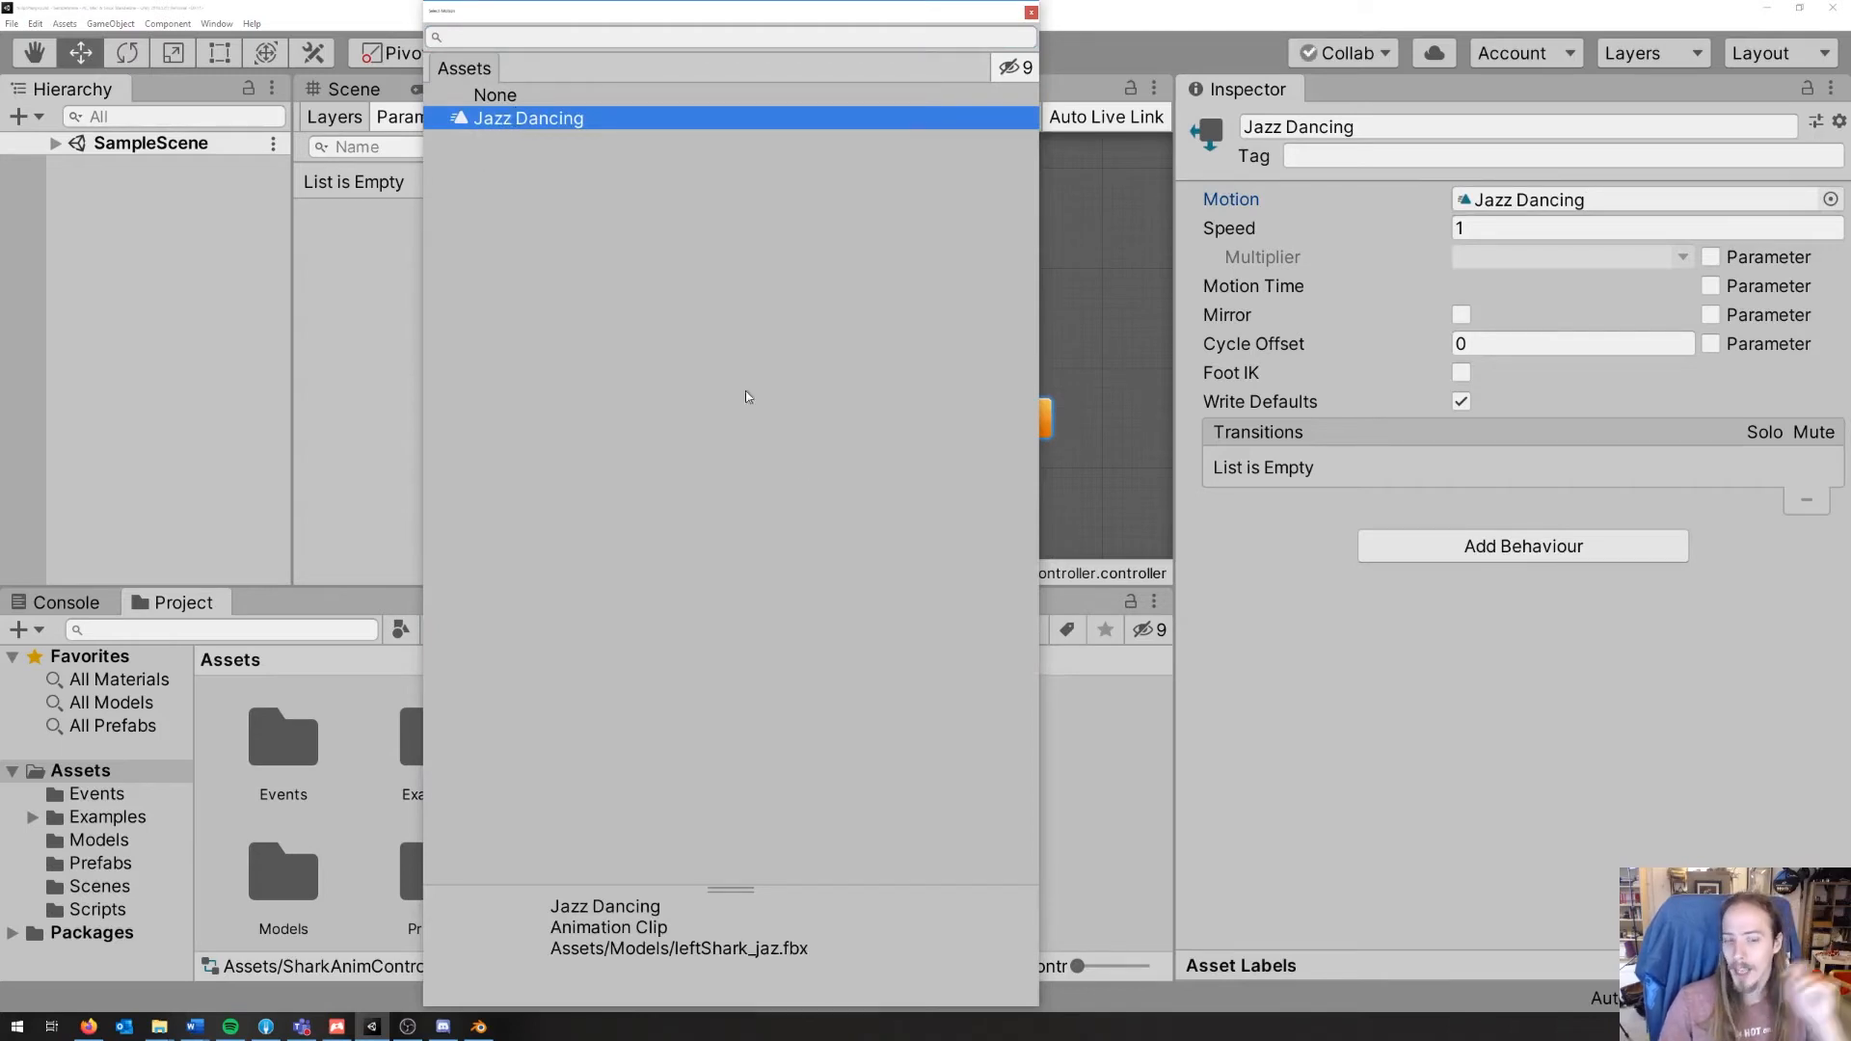
{"action": "double_click", "coordinate": [560, 120]}
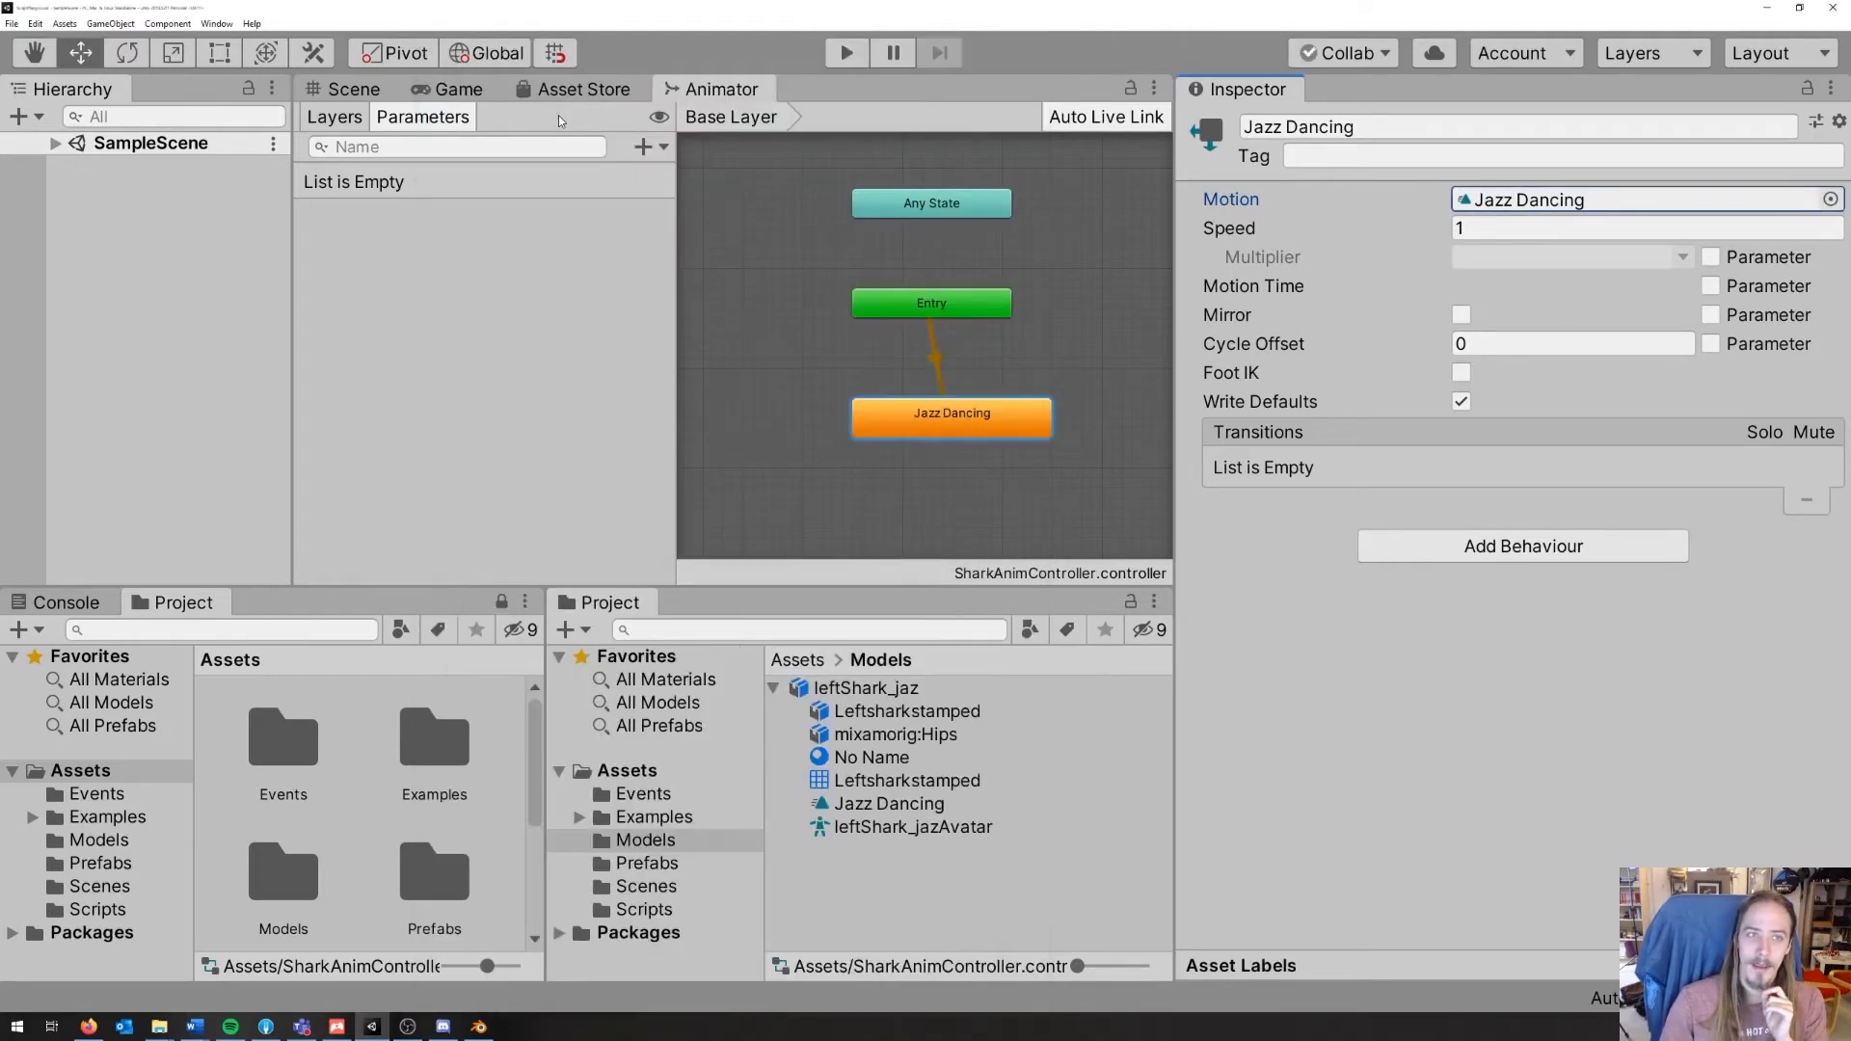
{"action": "left_click", "coordinate": [968, 314]}
{"action": "left_click_drag", "start_coordinate": [952, 417], "coordinate": [952, 377]}
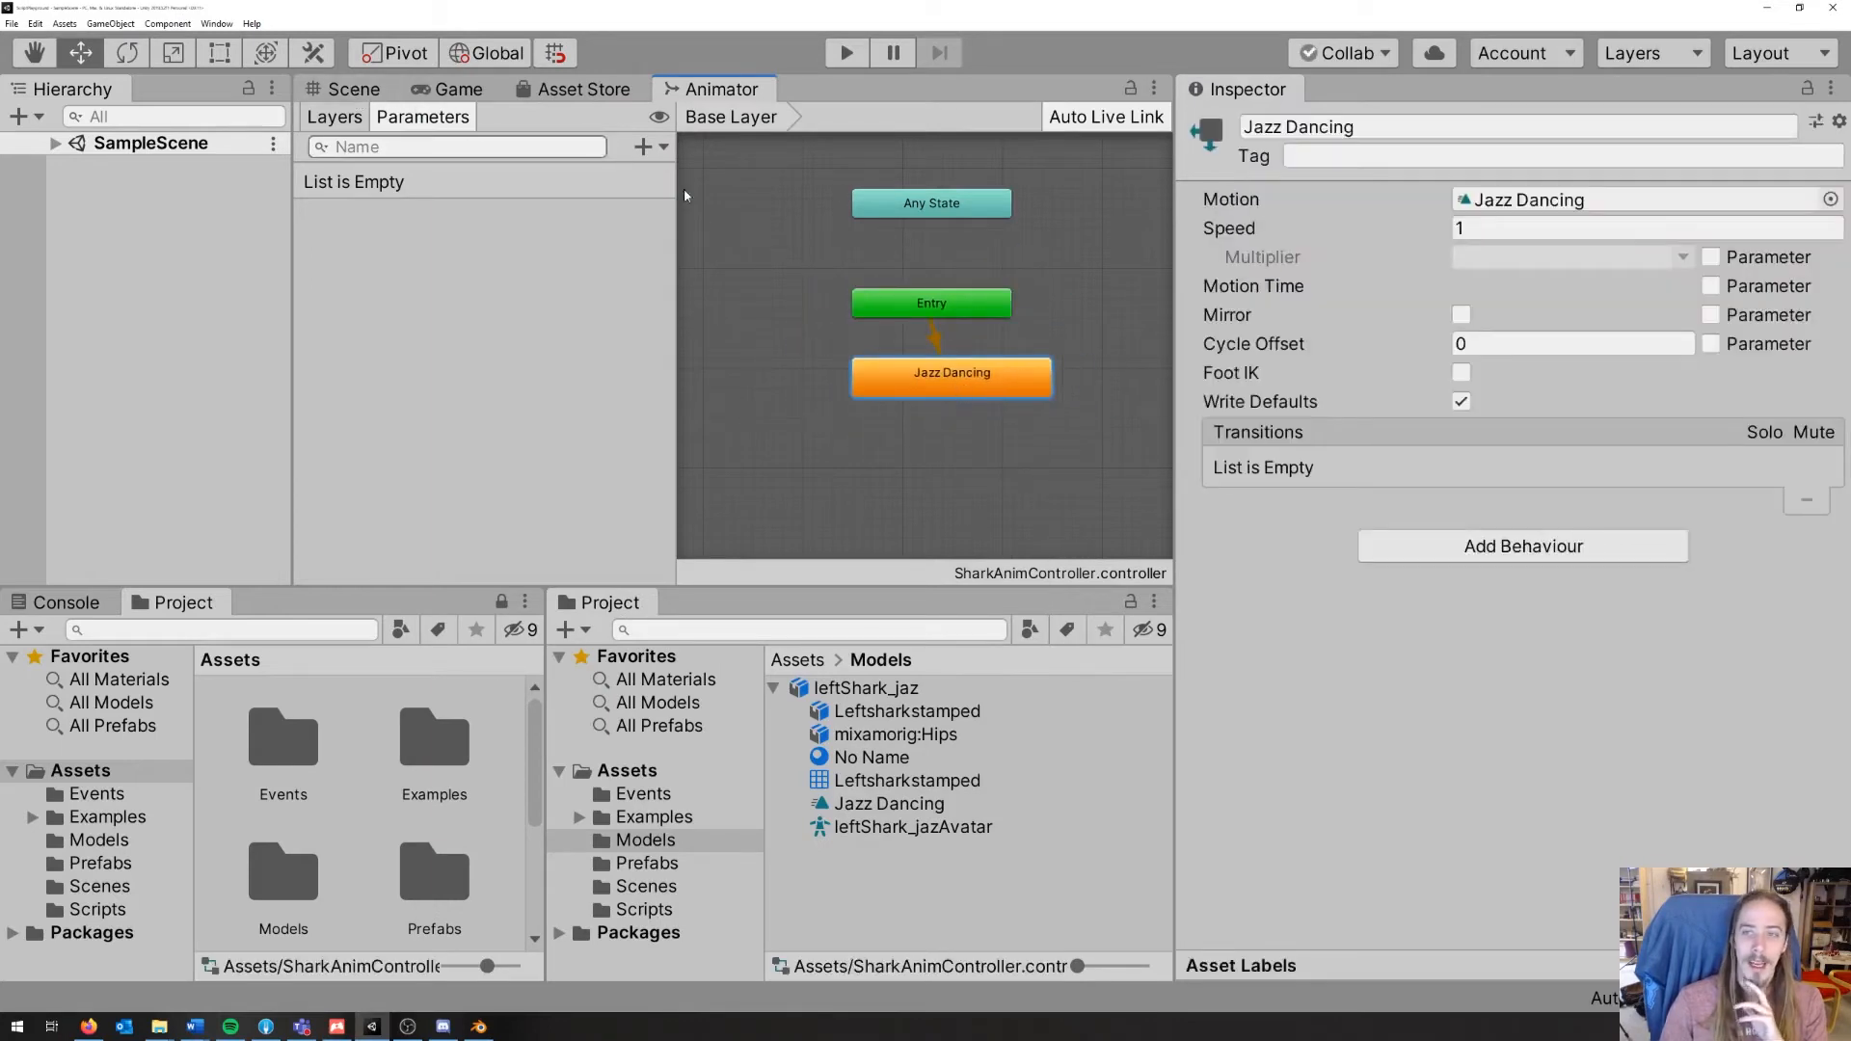
Step: Turn on Loop Time for the Jazz Dancing clip in the leftShark_jaz animation import settings
{"action": "left_click", "coordinate": [961, 828]}
{"action": "left_click", "coordinate": [891, 804]}
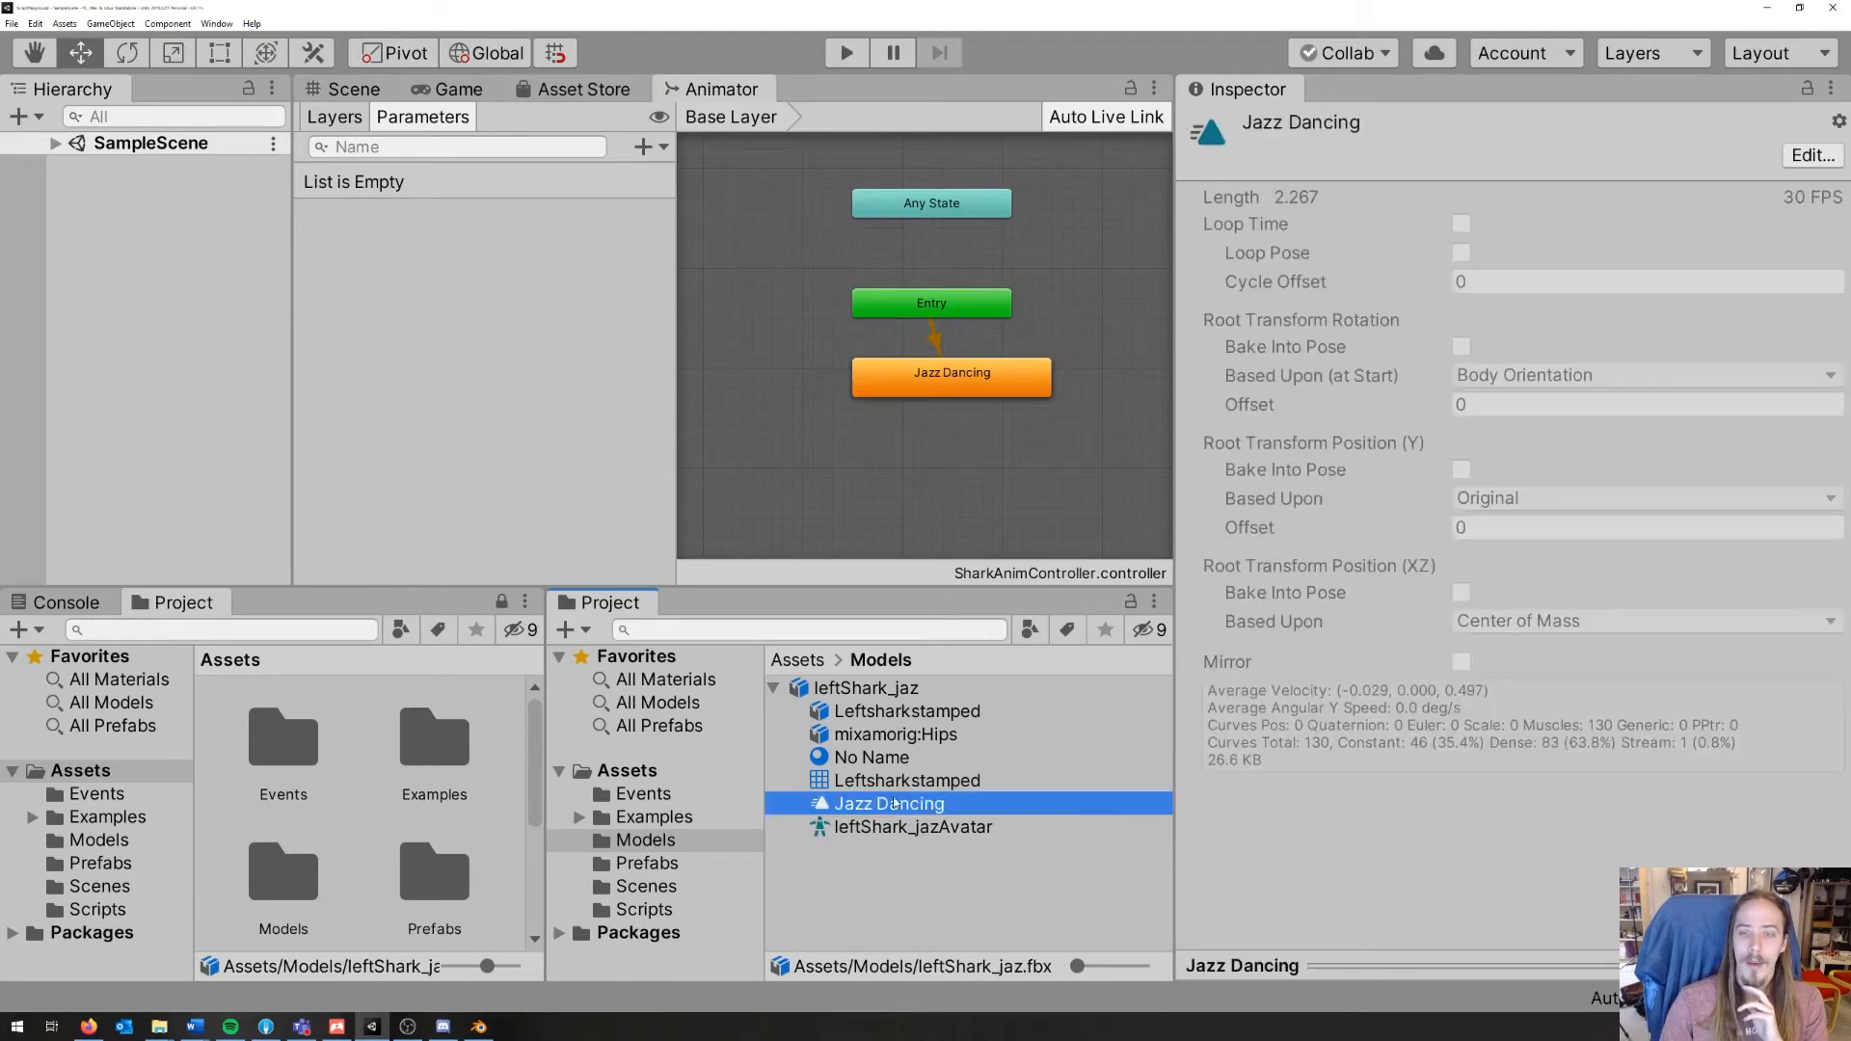
{"action": "left_click", "coordinate": [1811, 155]}
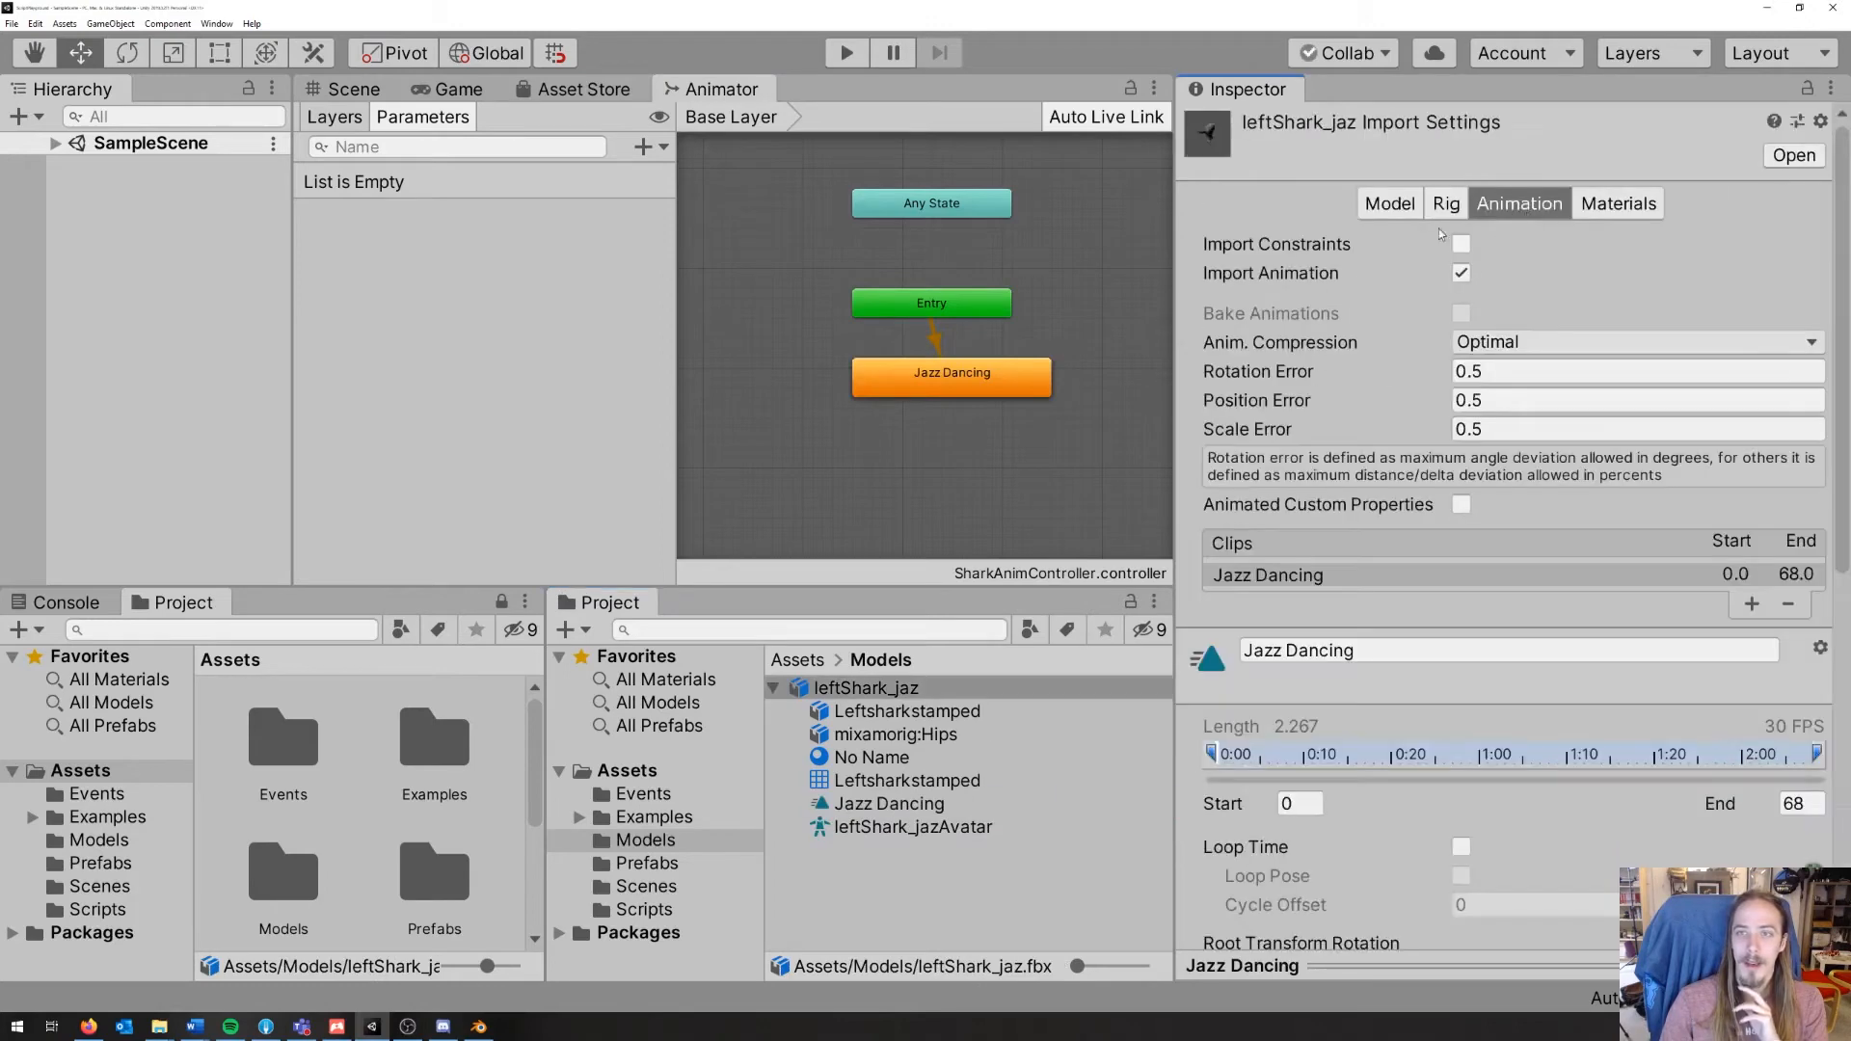
{"action": "scroll", "coordinate": [1369, 598], "scroll_direction": "down", "scroll_amount": 6}
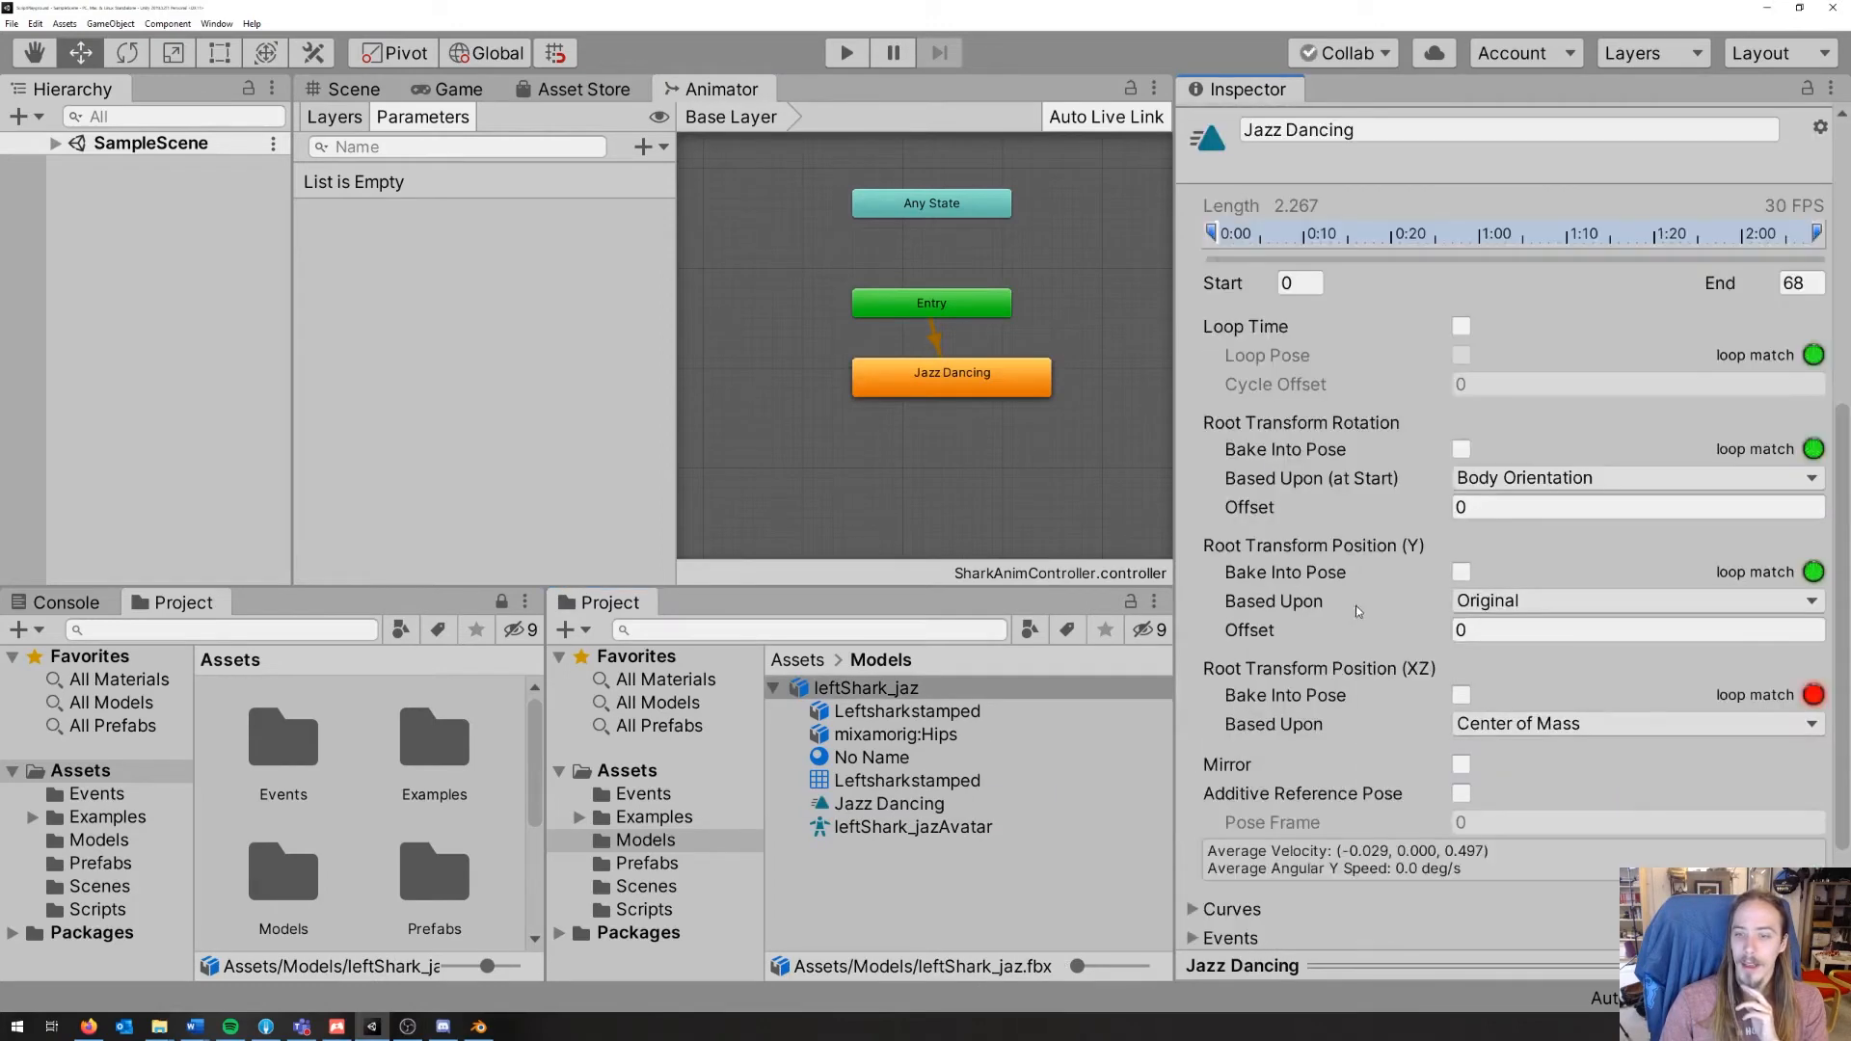
{"action": "left_click", "coordinate": [1460, 326]}
{"action": "scroll", "coordinate": [1313, 443], "scroll_direction": "down", "scroll_amount": 3}
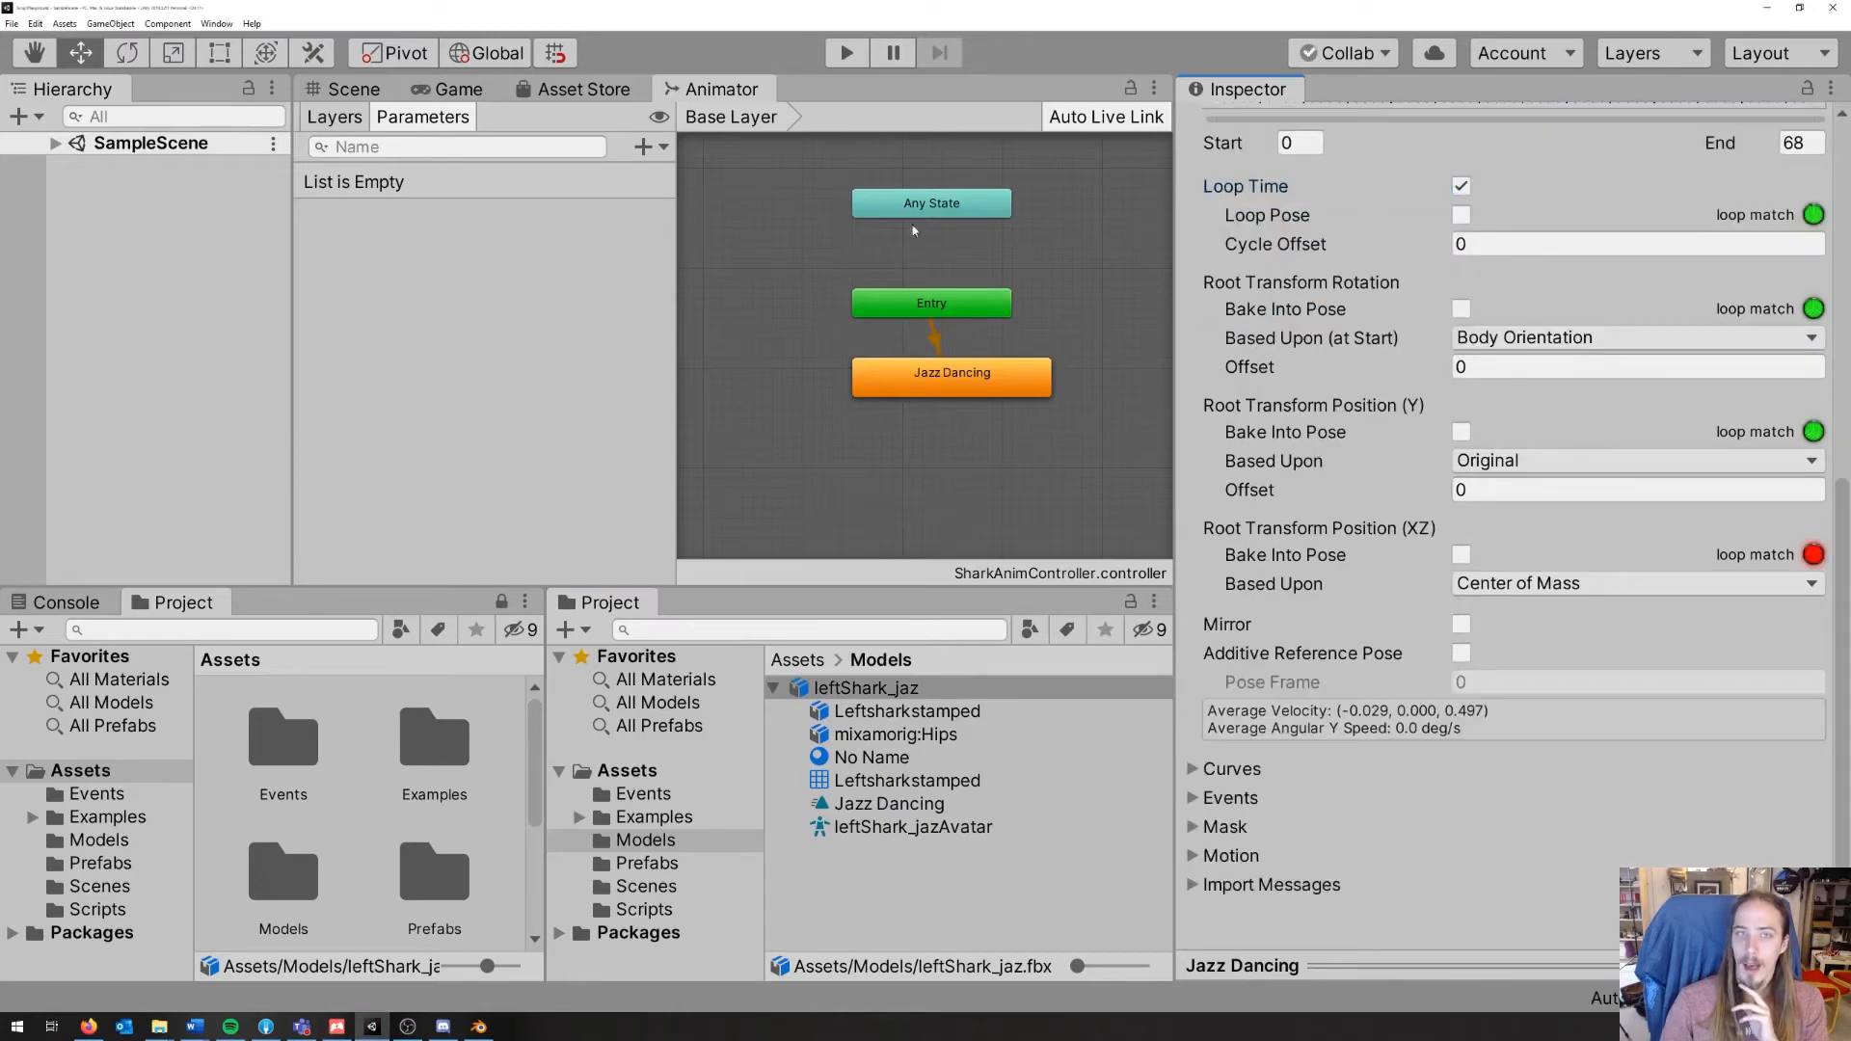
{"action": "scroll", "coordinate": [749, 249], "scroll_direction": "up", "scroll_amount": 3}
Step: Play the scene and follow the dancing shark in the Scene view to check how the looping animation moves it
{"action": "left_click", "coordinate": [360, 91]}
{"action": "left_click", "coordinate": [847, 54]}
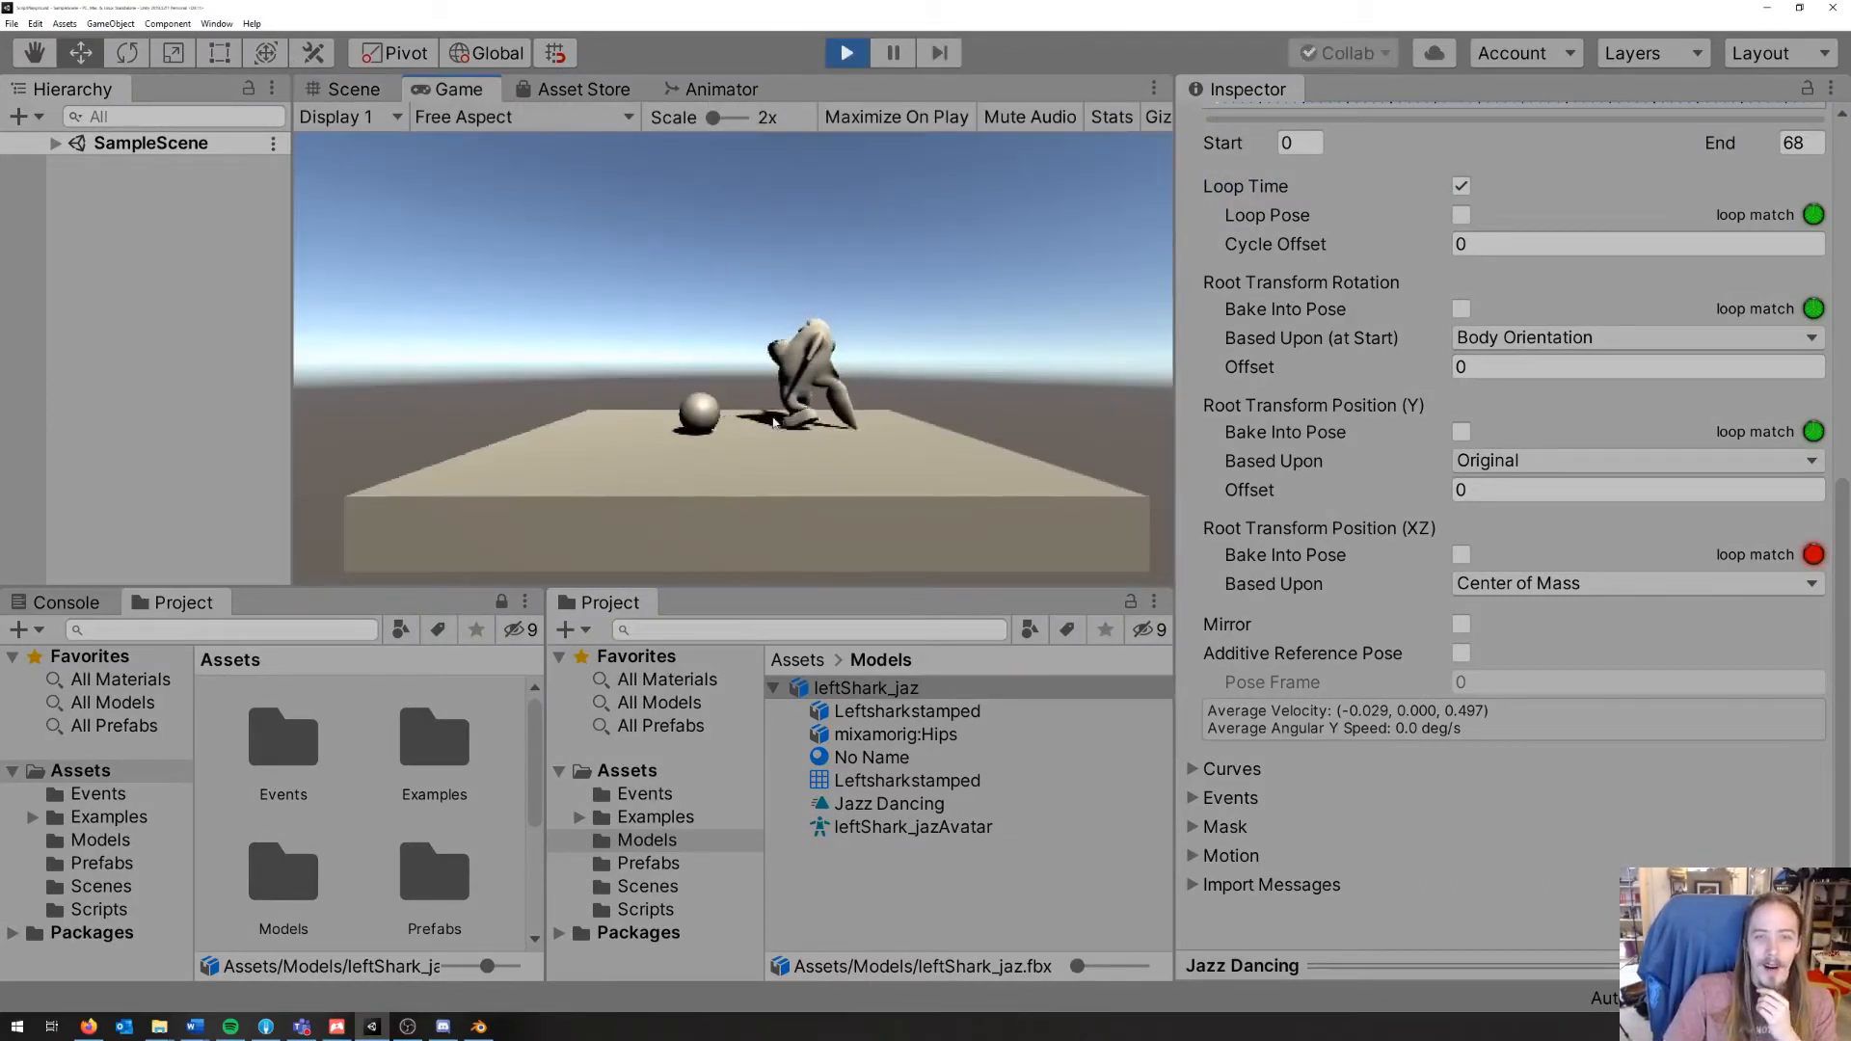
{"action": "left_click", "coordinate": [353, 89]}
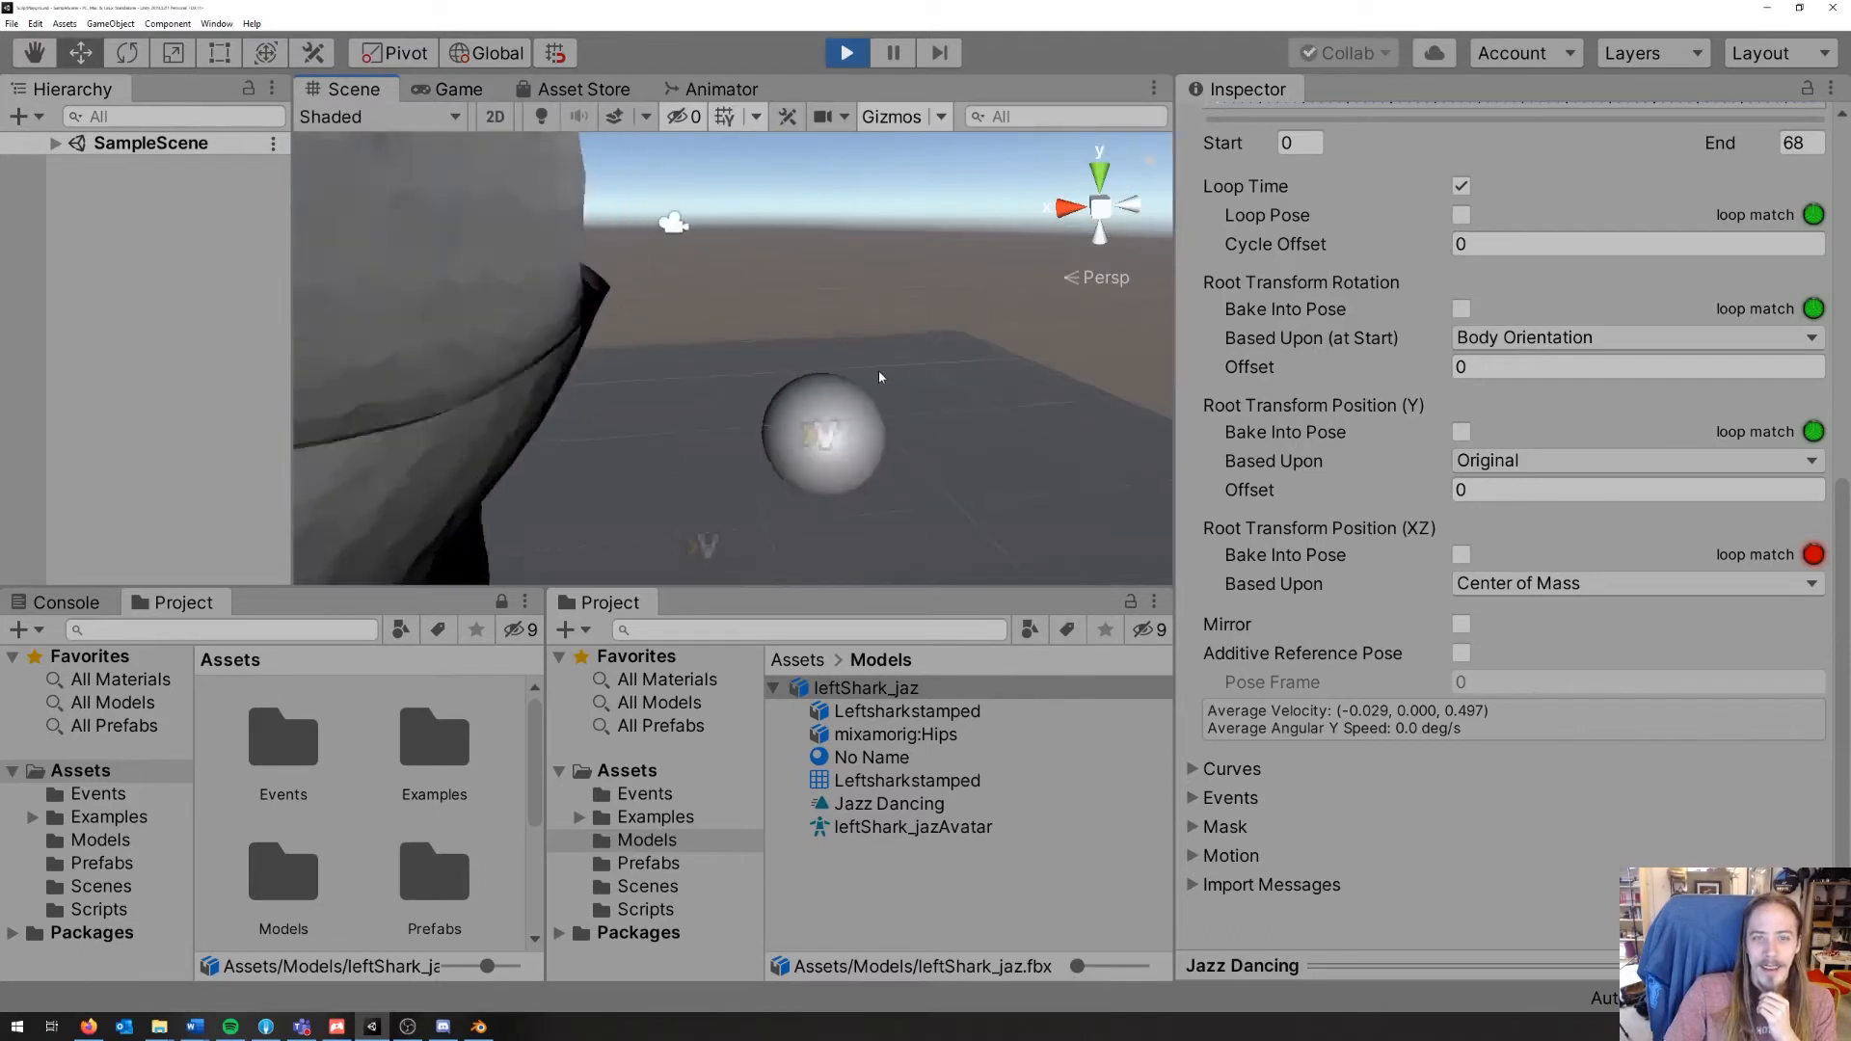
{"action": "scroll", "coordinate": [811, 373], "scroll_direction": "down", "scroll_amount": 5}
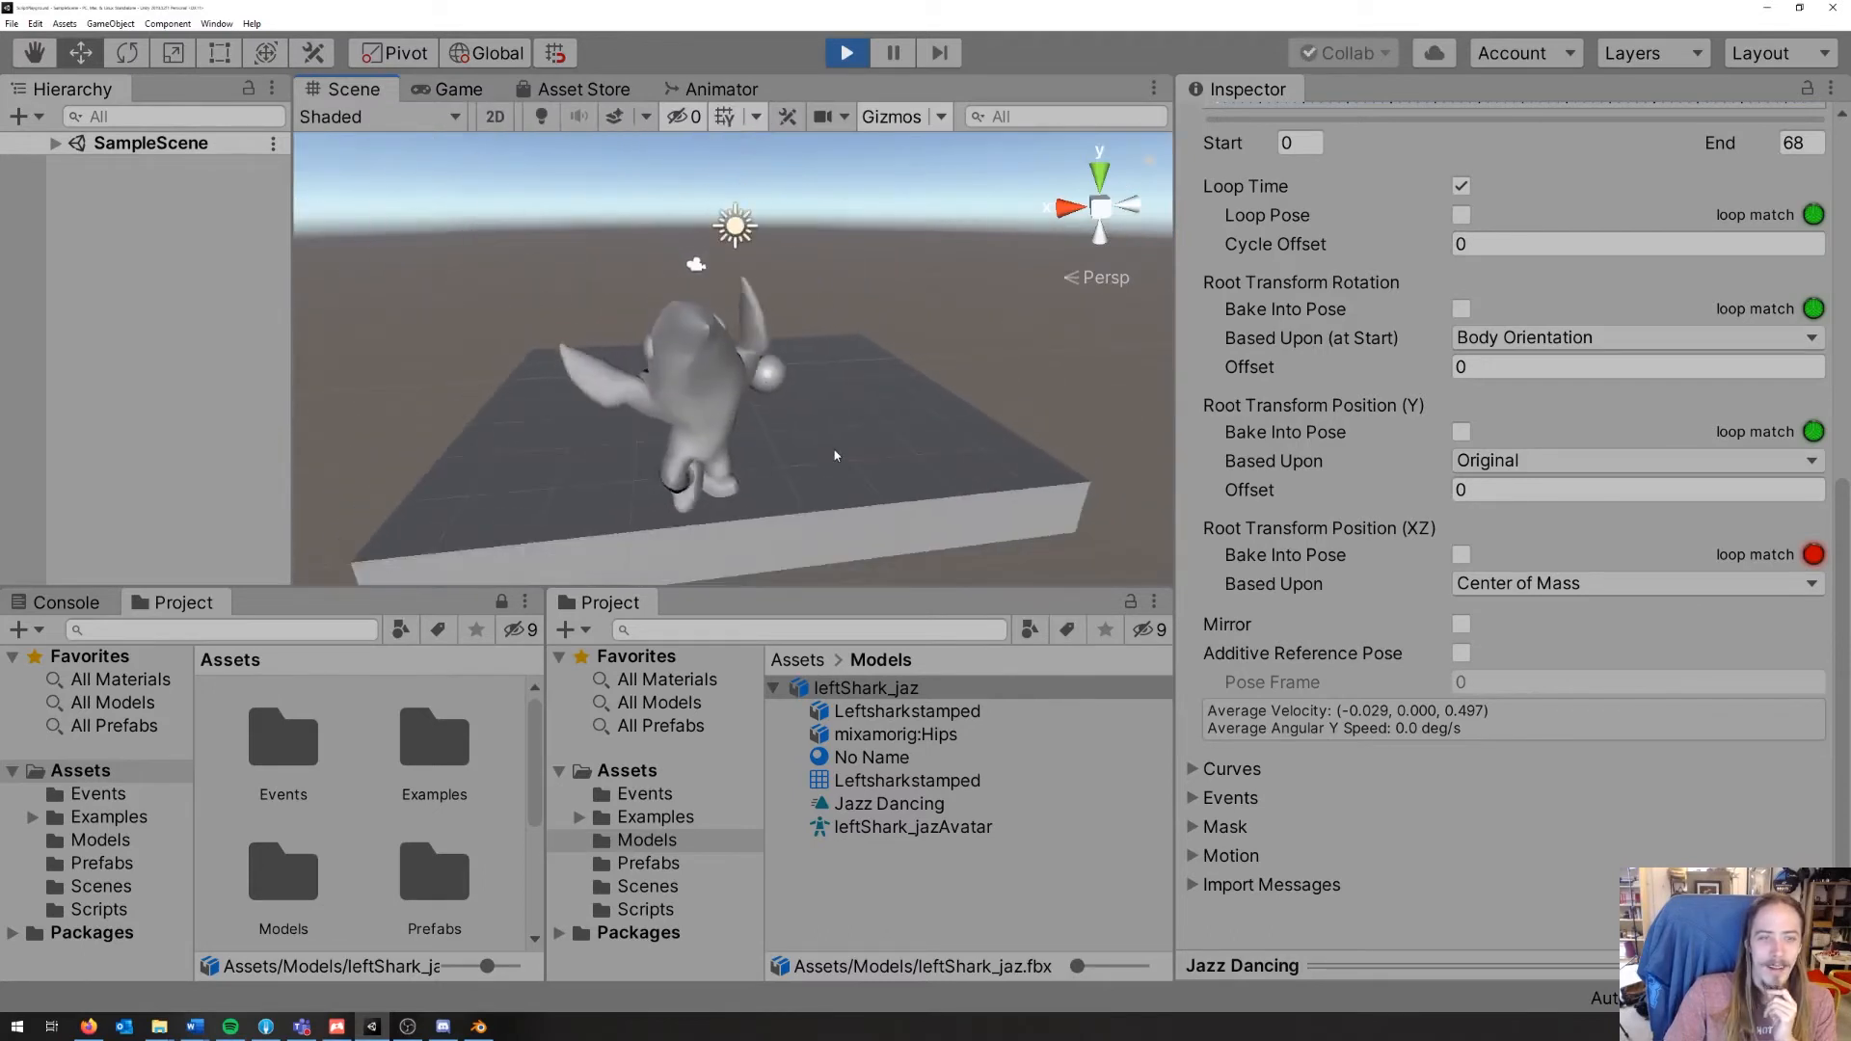
{"action": "middle_click_drag", "start_coordinate": [818, 476], "coordinate": [866, 389]}
{"action": "left_click_drag", "start_coordinate": [866, 388], "coordinate": [1089, 458], "text": "alt"}
{"action": "scroll", "coordinate": [1368, 511], "scroll_direction": "up", "scroll_amount": 10}
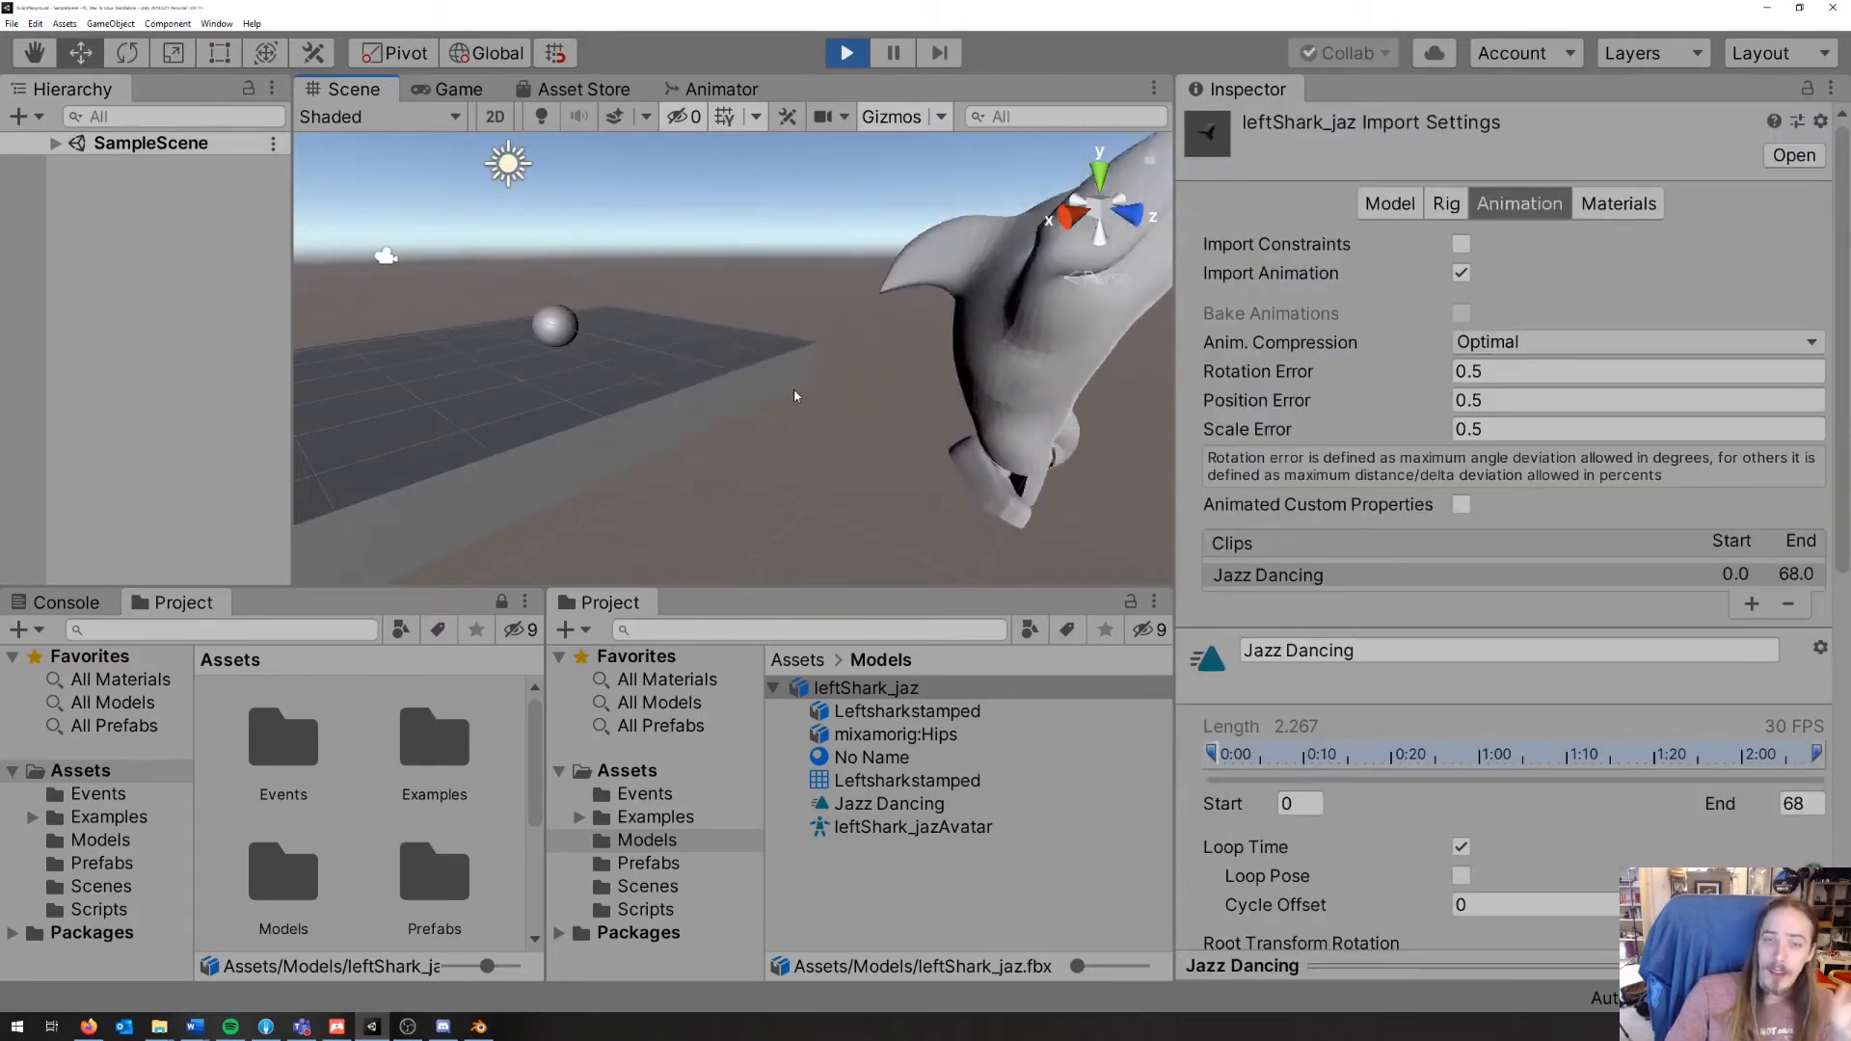
{"action": "scroll", "coordinate": [795, 389], "scroll_direction": "down", "scroll_amount": 5}
{"action": "right_click_drag", "start_coordinate": [736, 457], "coordinate": [916, 453]}
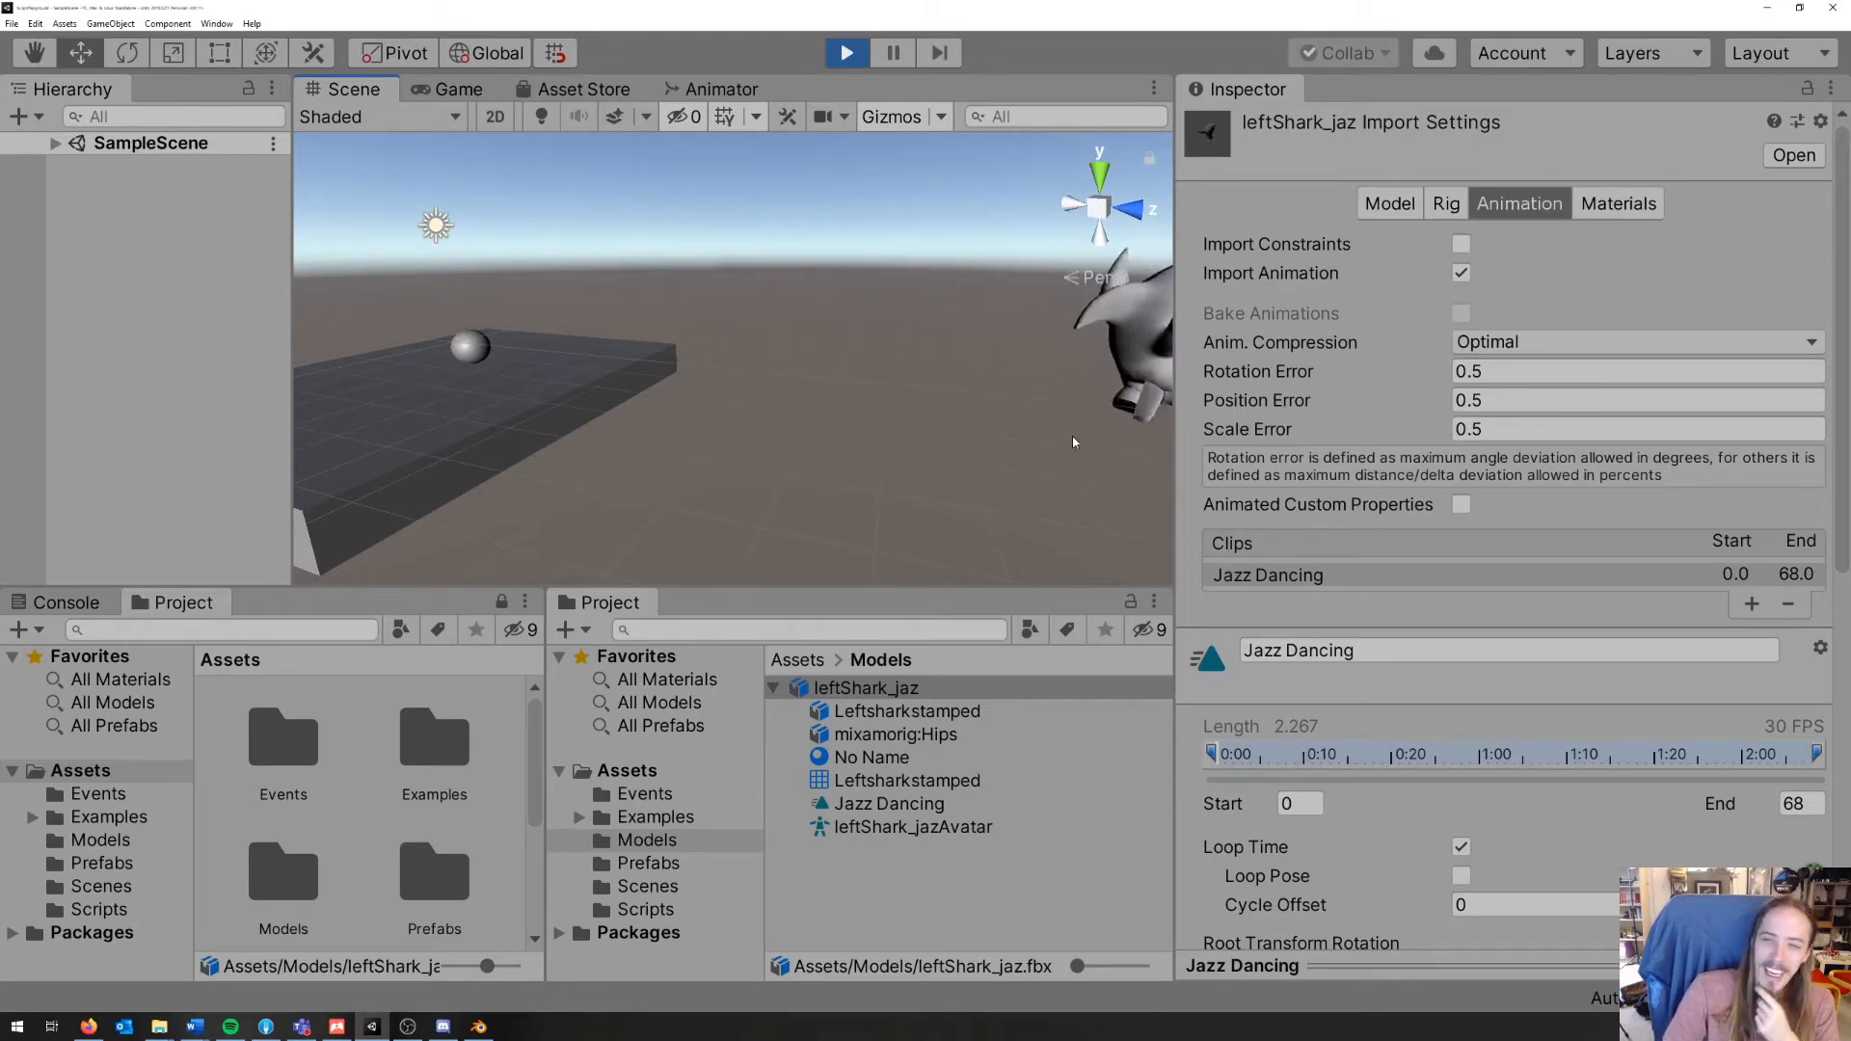
{"action": "middle_click_drag", "start_coordinate": [1072, 436], "coordinate": [760, 389]}
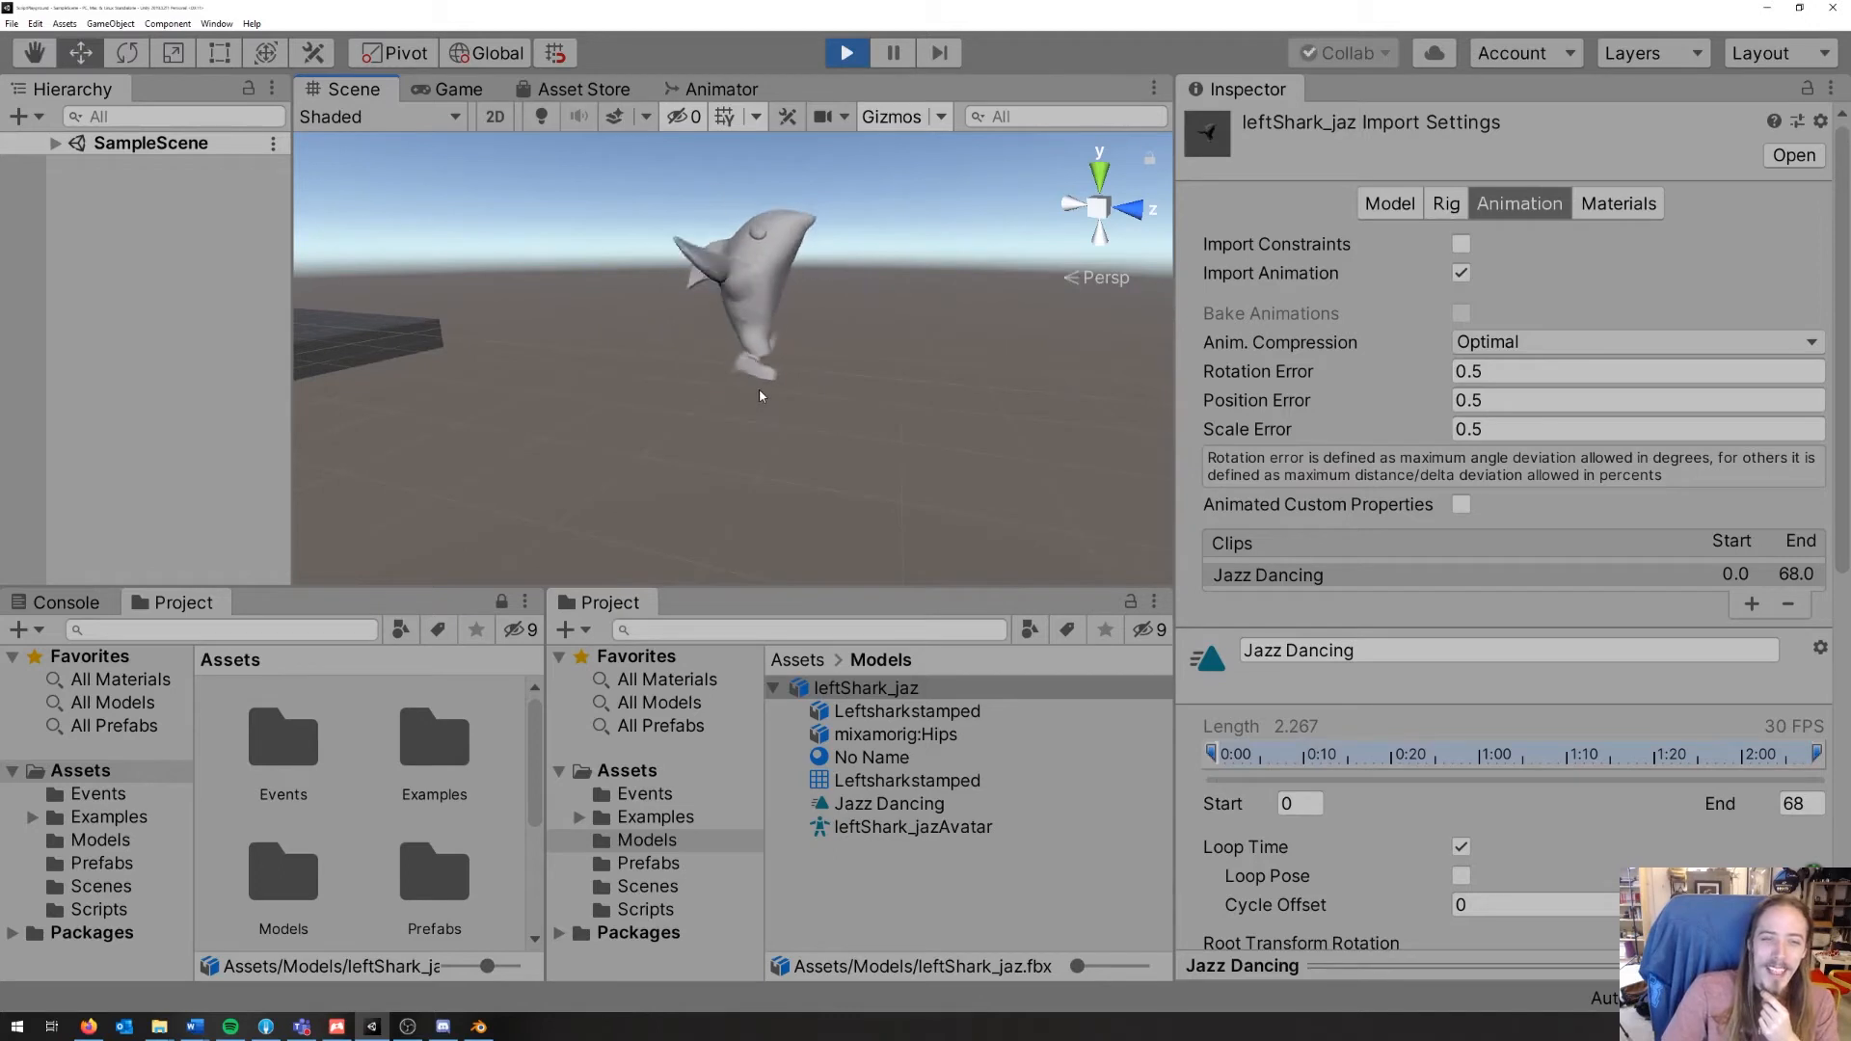
Step: Stop the playback and examine the Model import settings of leftShark_jaz down to its Animator component
{"action": "left_click", "coordinate": [1446, 211]}
{"action": "left_click", "coordinate": [1399, 204]}
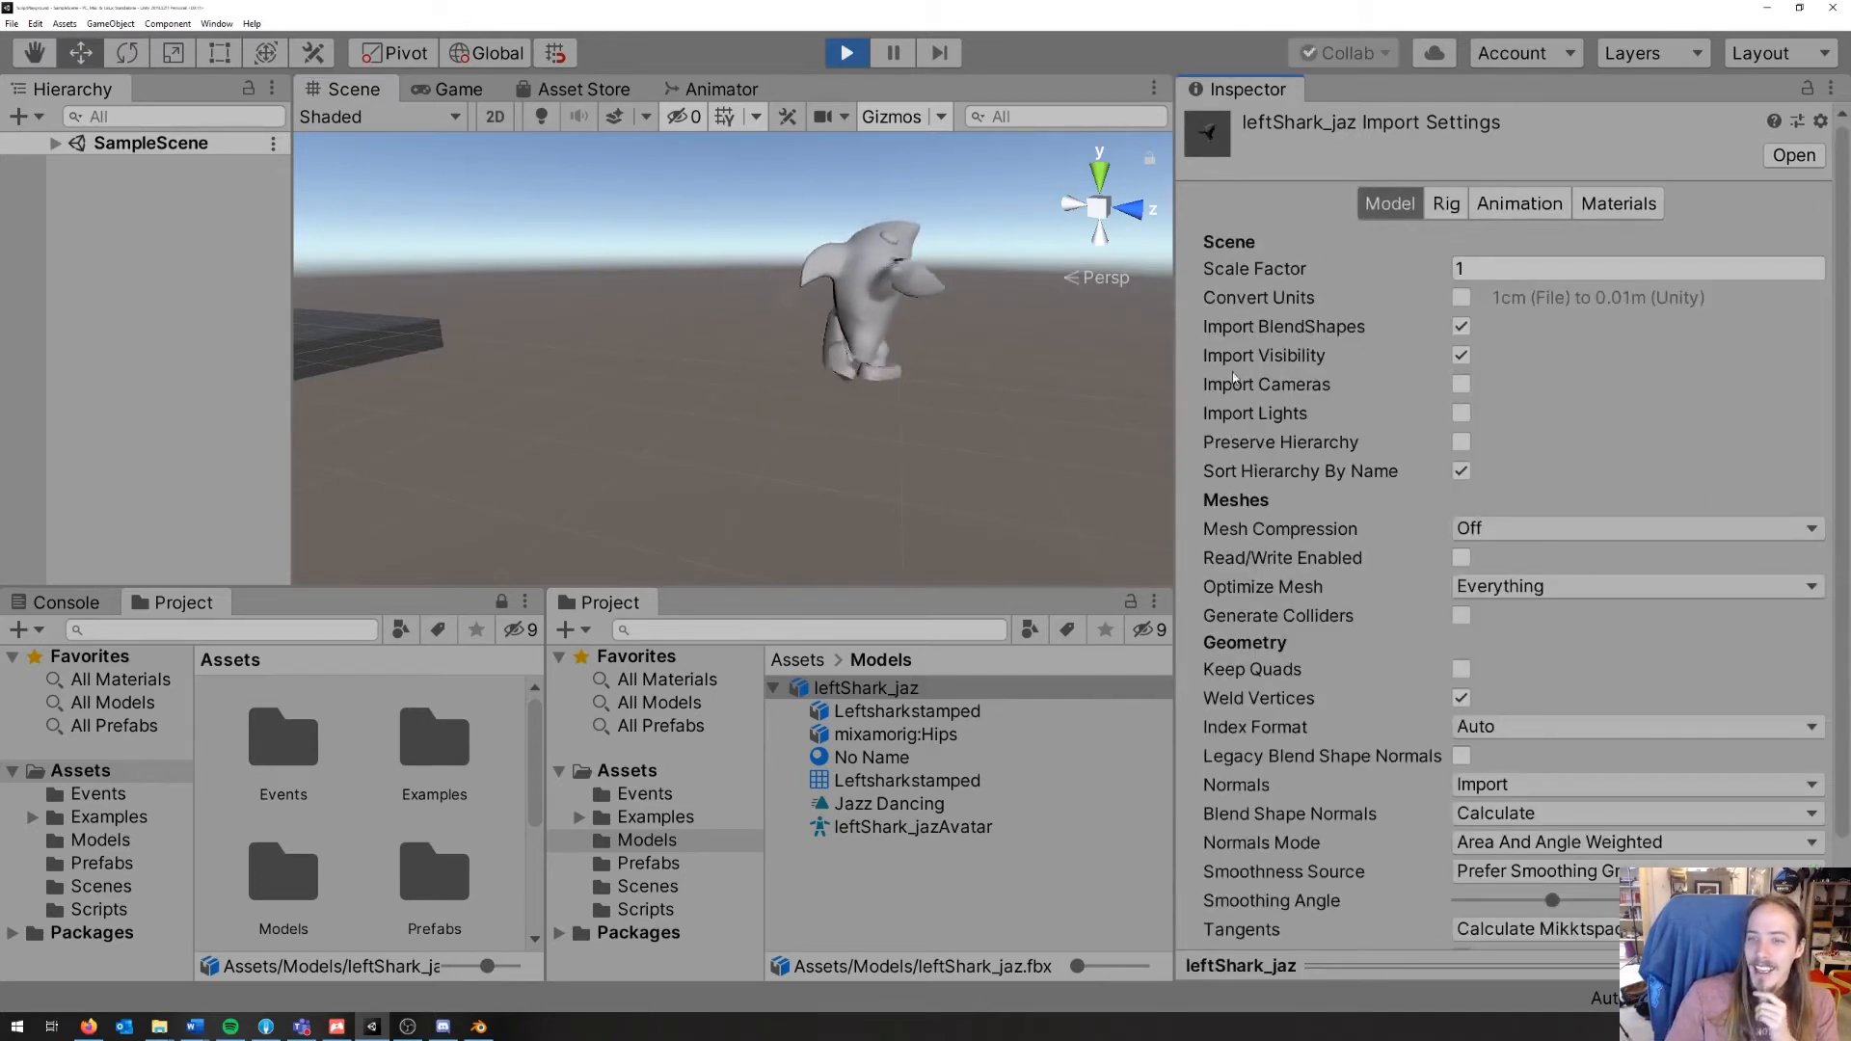
{"action": "left_click", "coordinate": [863, 53]}
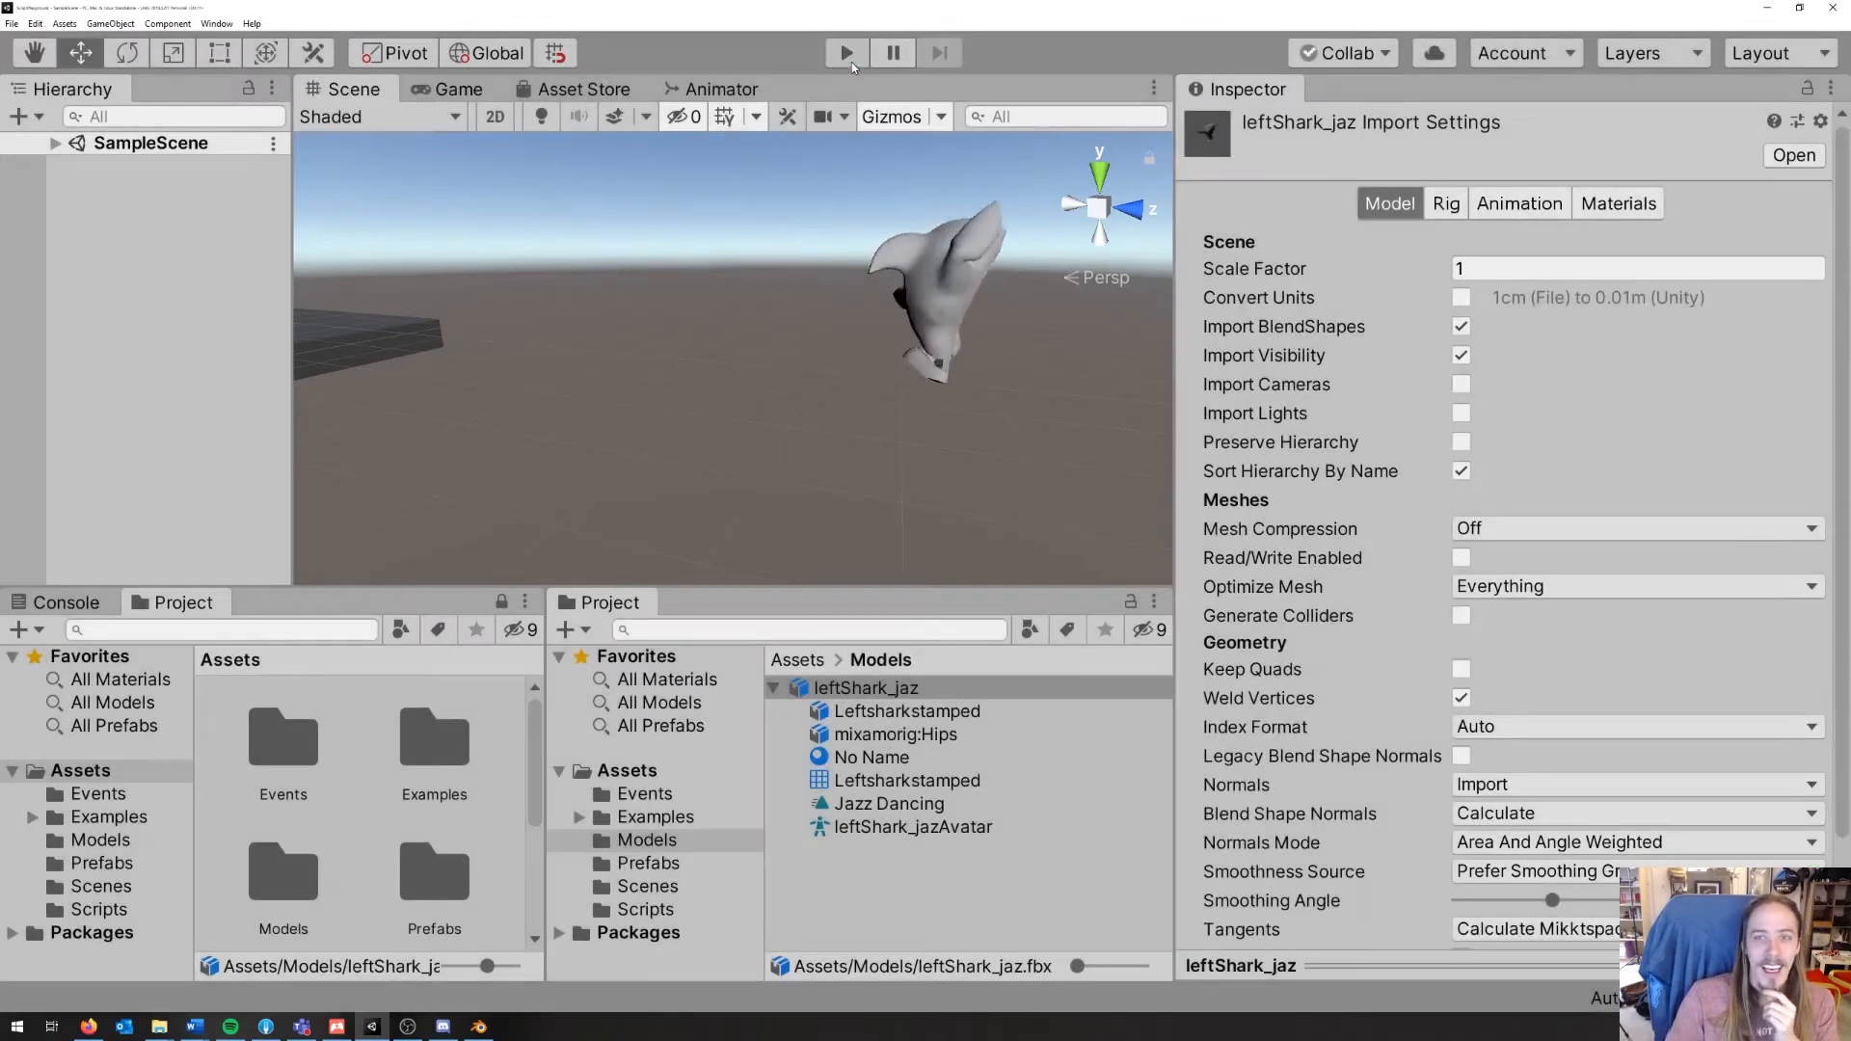
{"action": "left_click", "coordinate": [723, 91]}
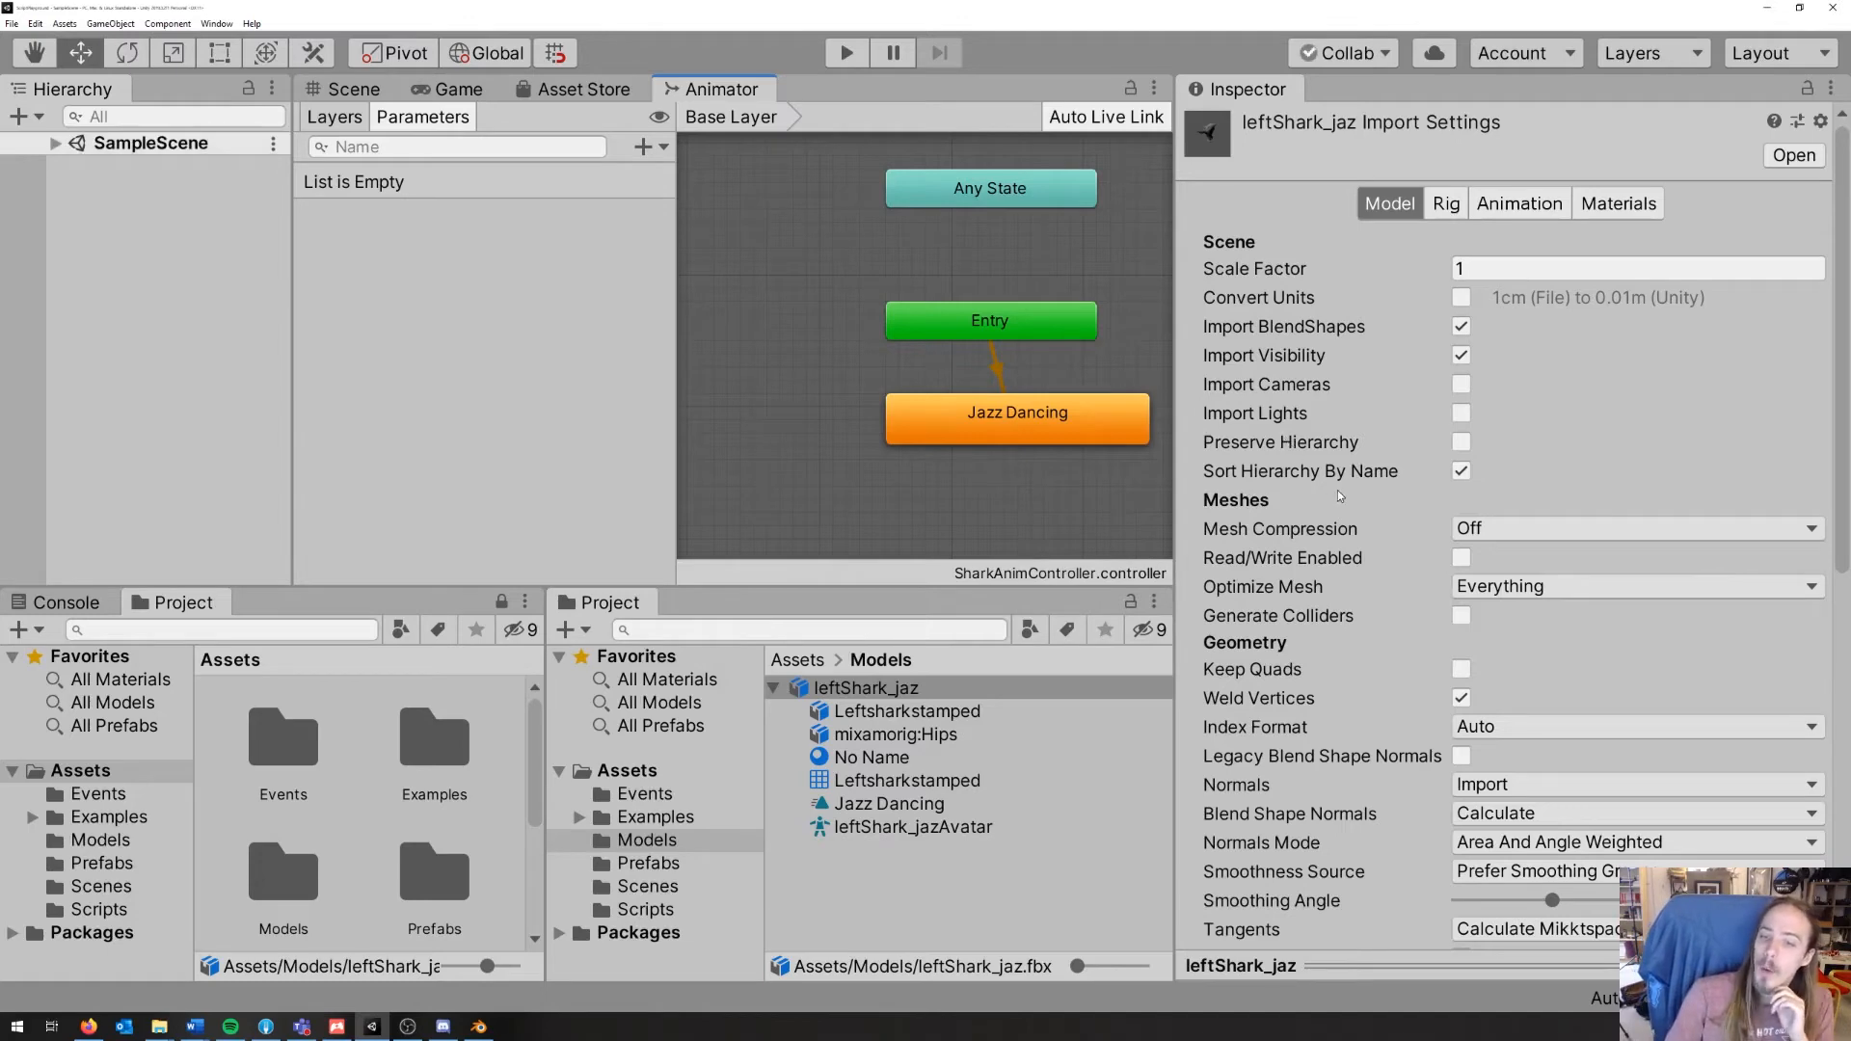
{"action": "scroll", "coordinate": [1338, 495], "scroll_direction": "down", "scroll_amount": 10}
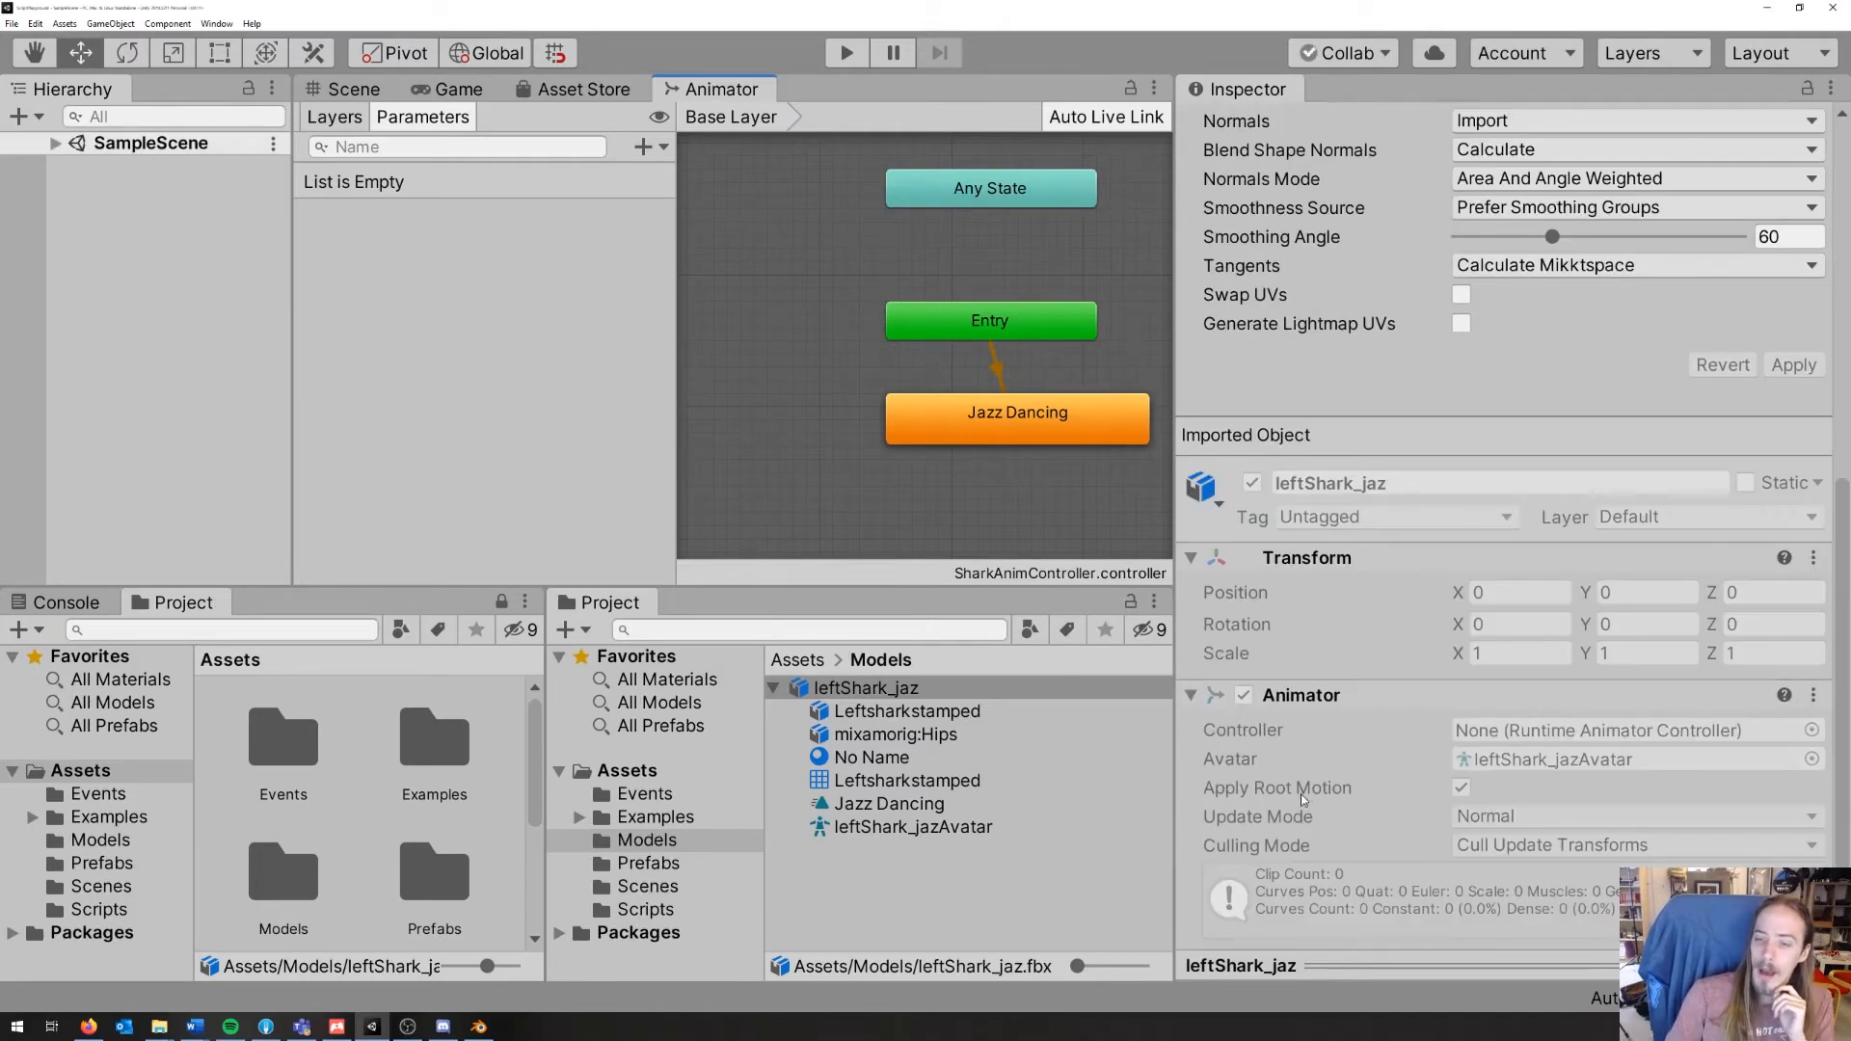
Step: Turn off Apply Root Motion on leftShark_jaz in SampleScene and play the scene to watch the shark dance
{"action": "left_click_drag", "start_coordinate": [848, 687], "coordinate": [75, 196]}
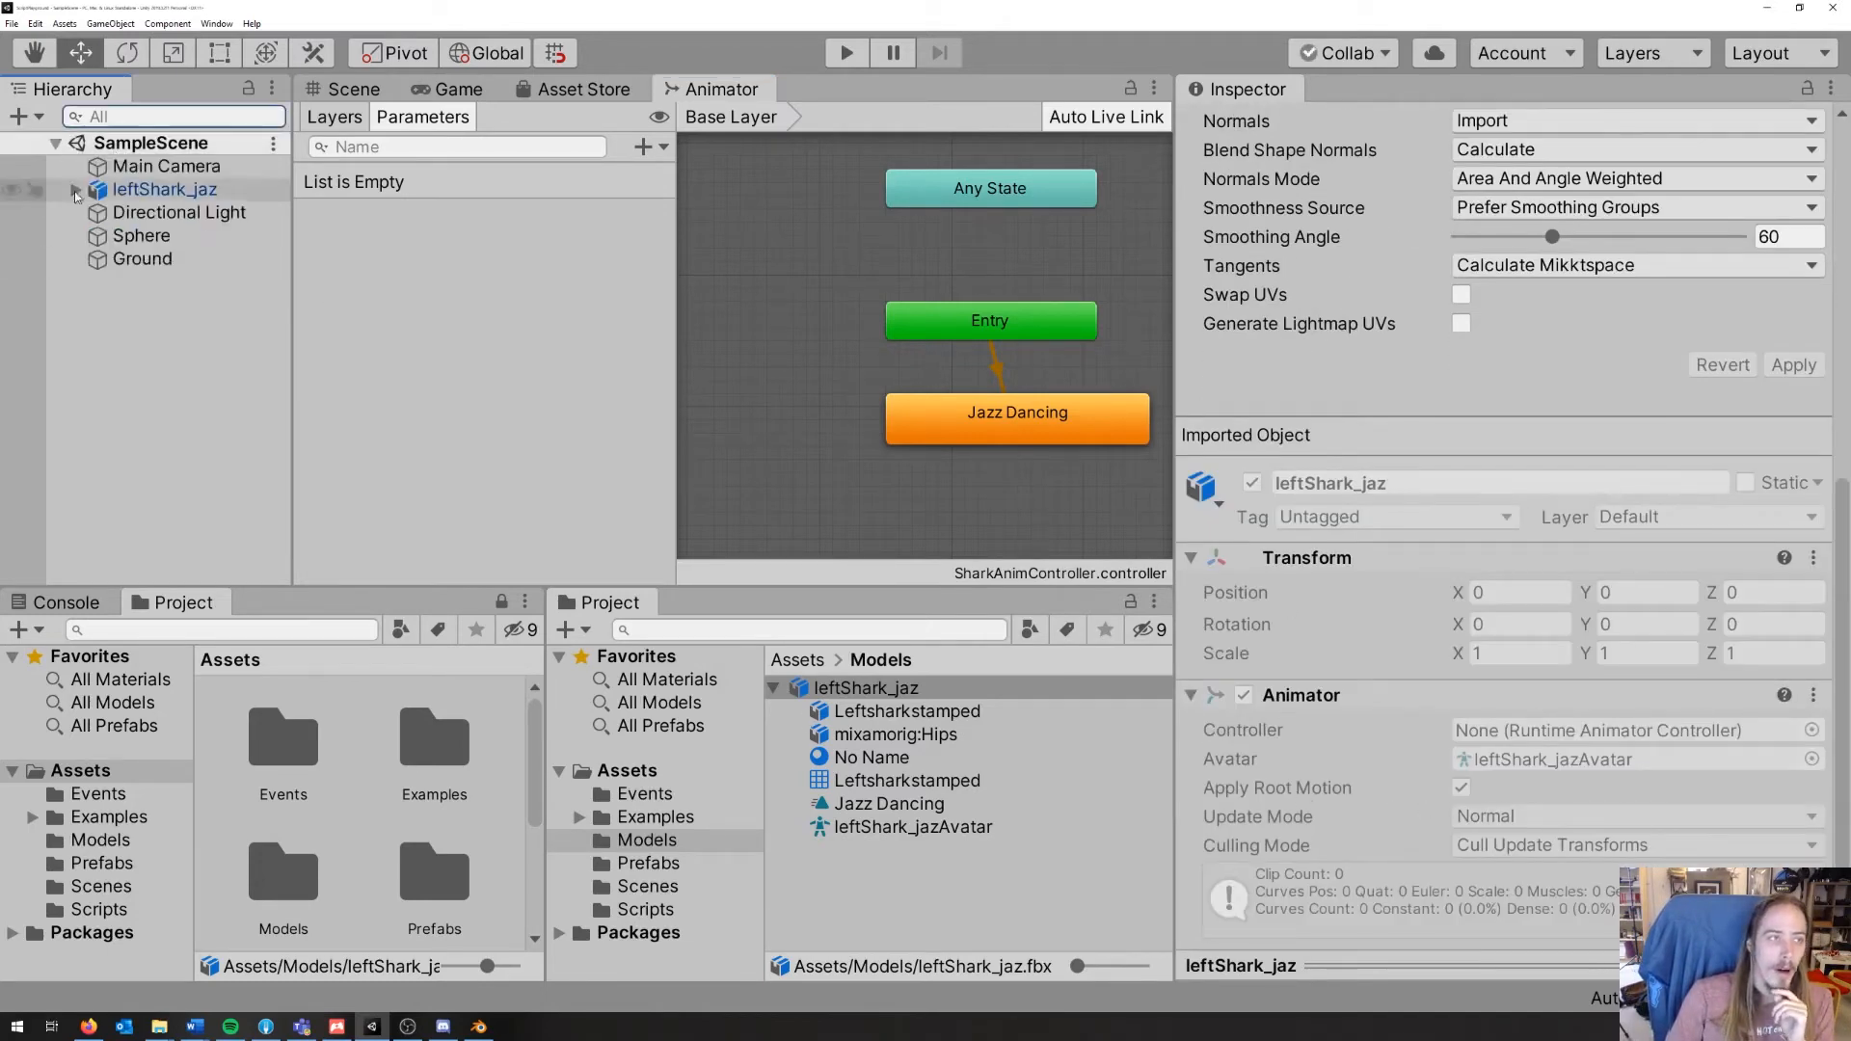
{"action": "left_click", "coordinate": [154, 192]}
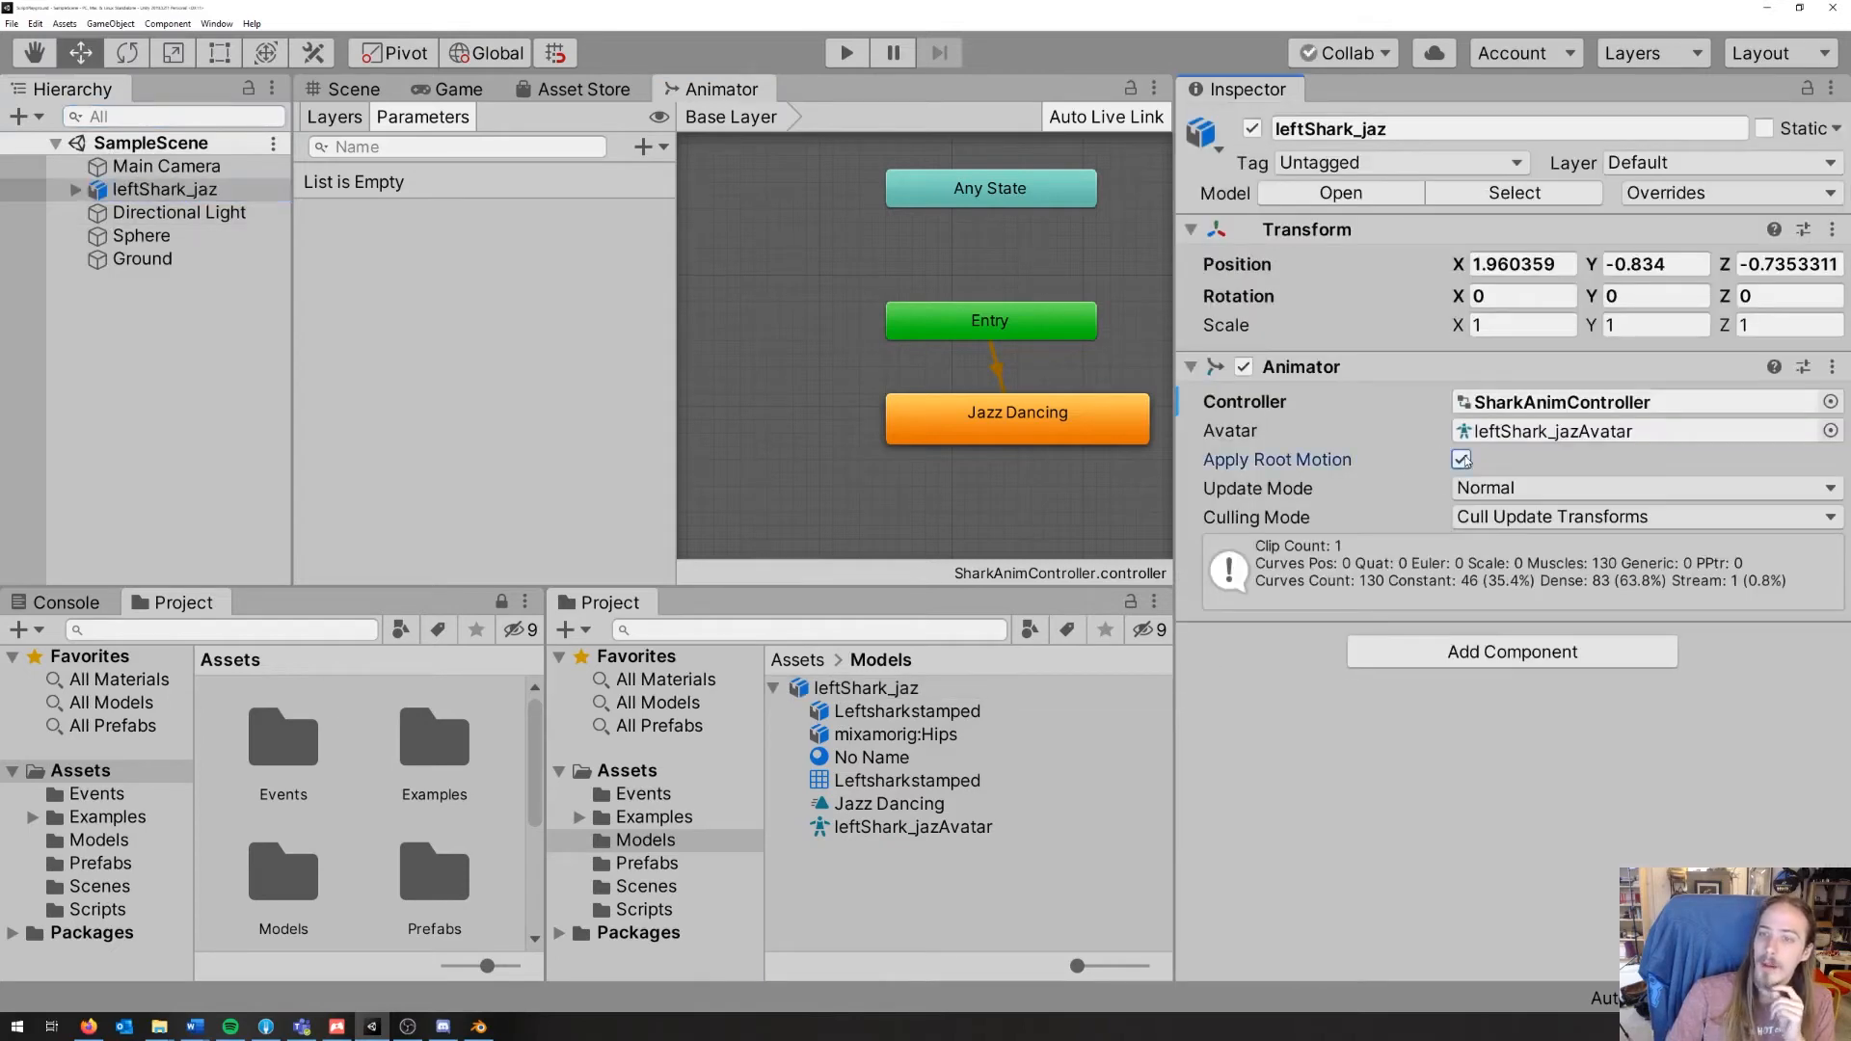
{"action": "left_click", "coordinate": [1460, 459]}
{"action": "left_click", "coordinate": [354, 89]}
{"action": "left_click", "coordinate": [837, 54]}
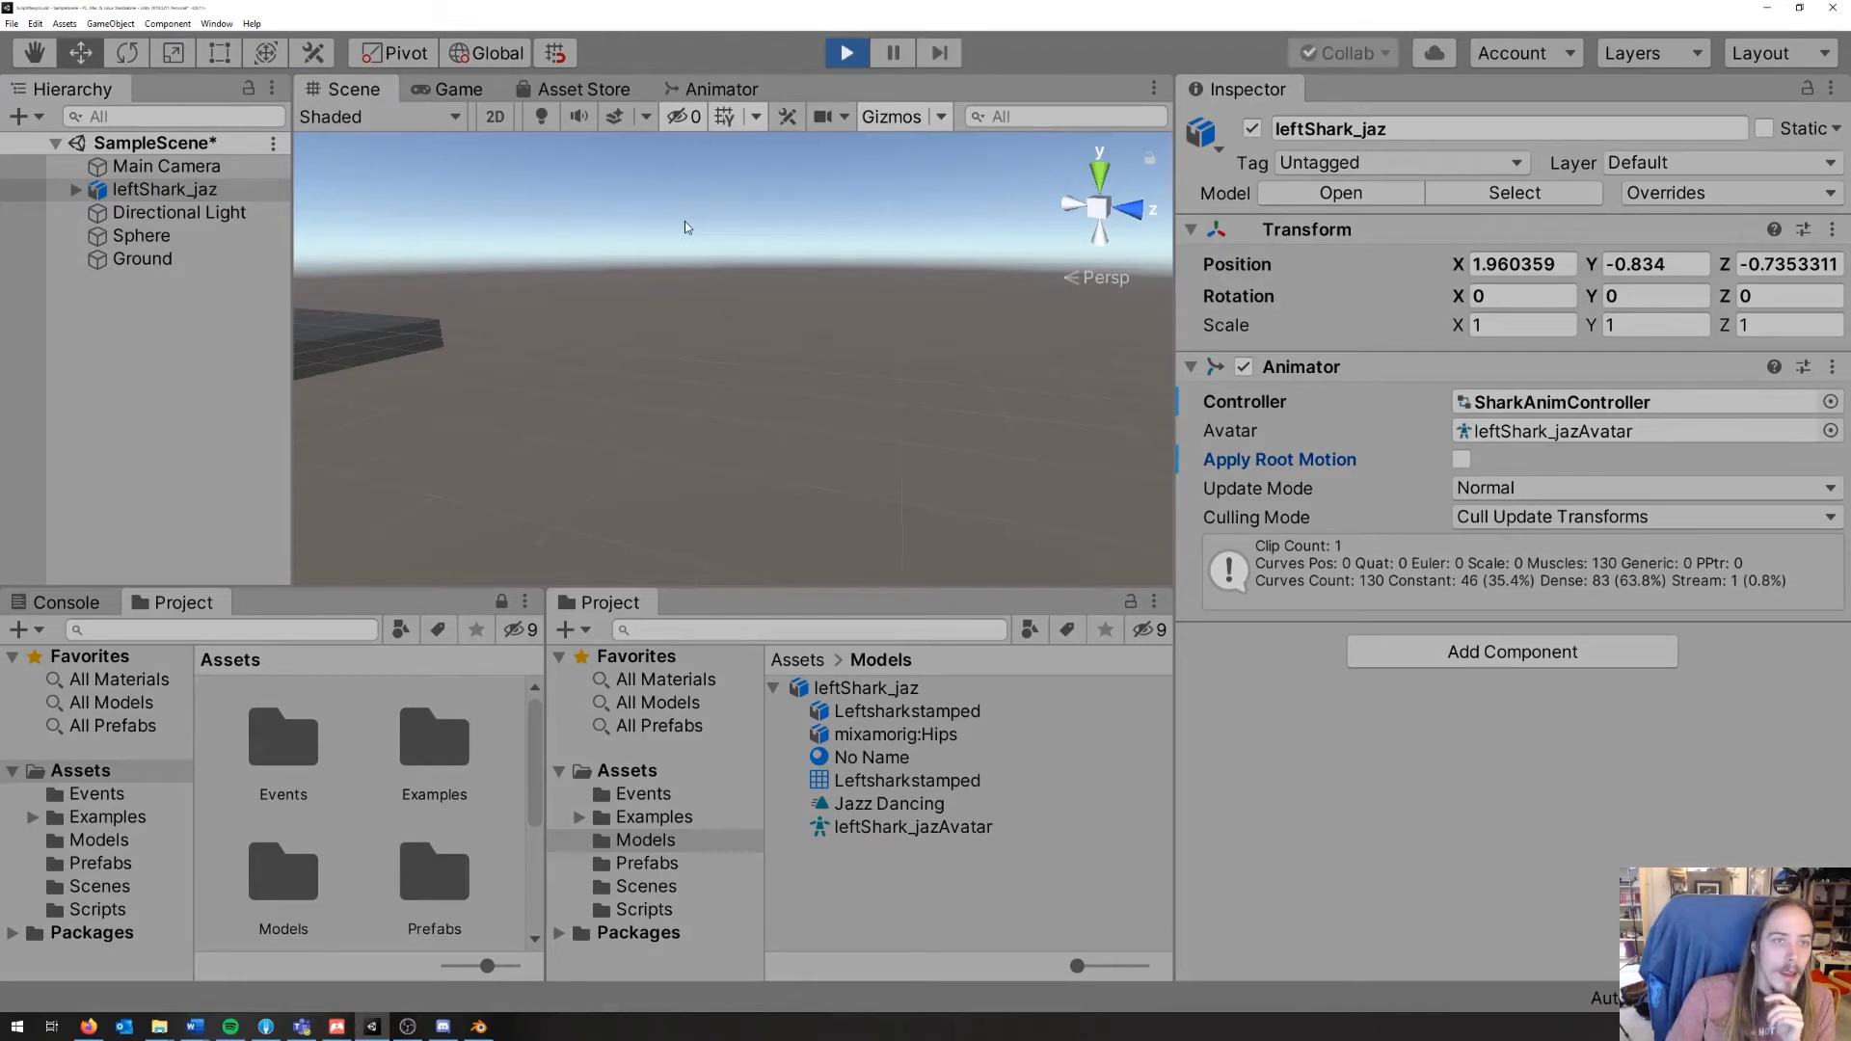
{"action": "left_click", "coordinate": [353, 89]}
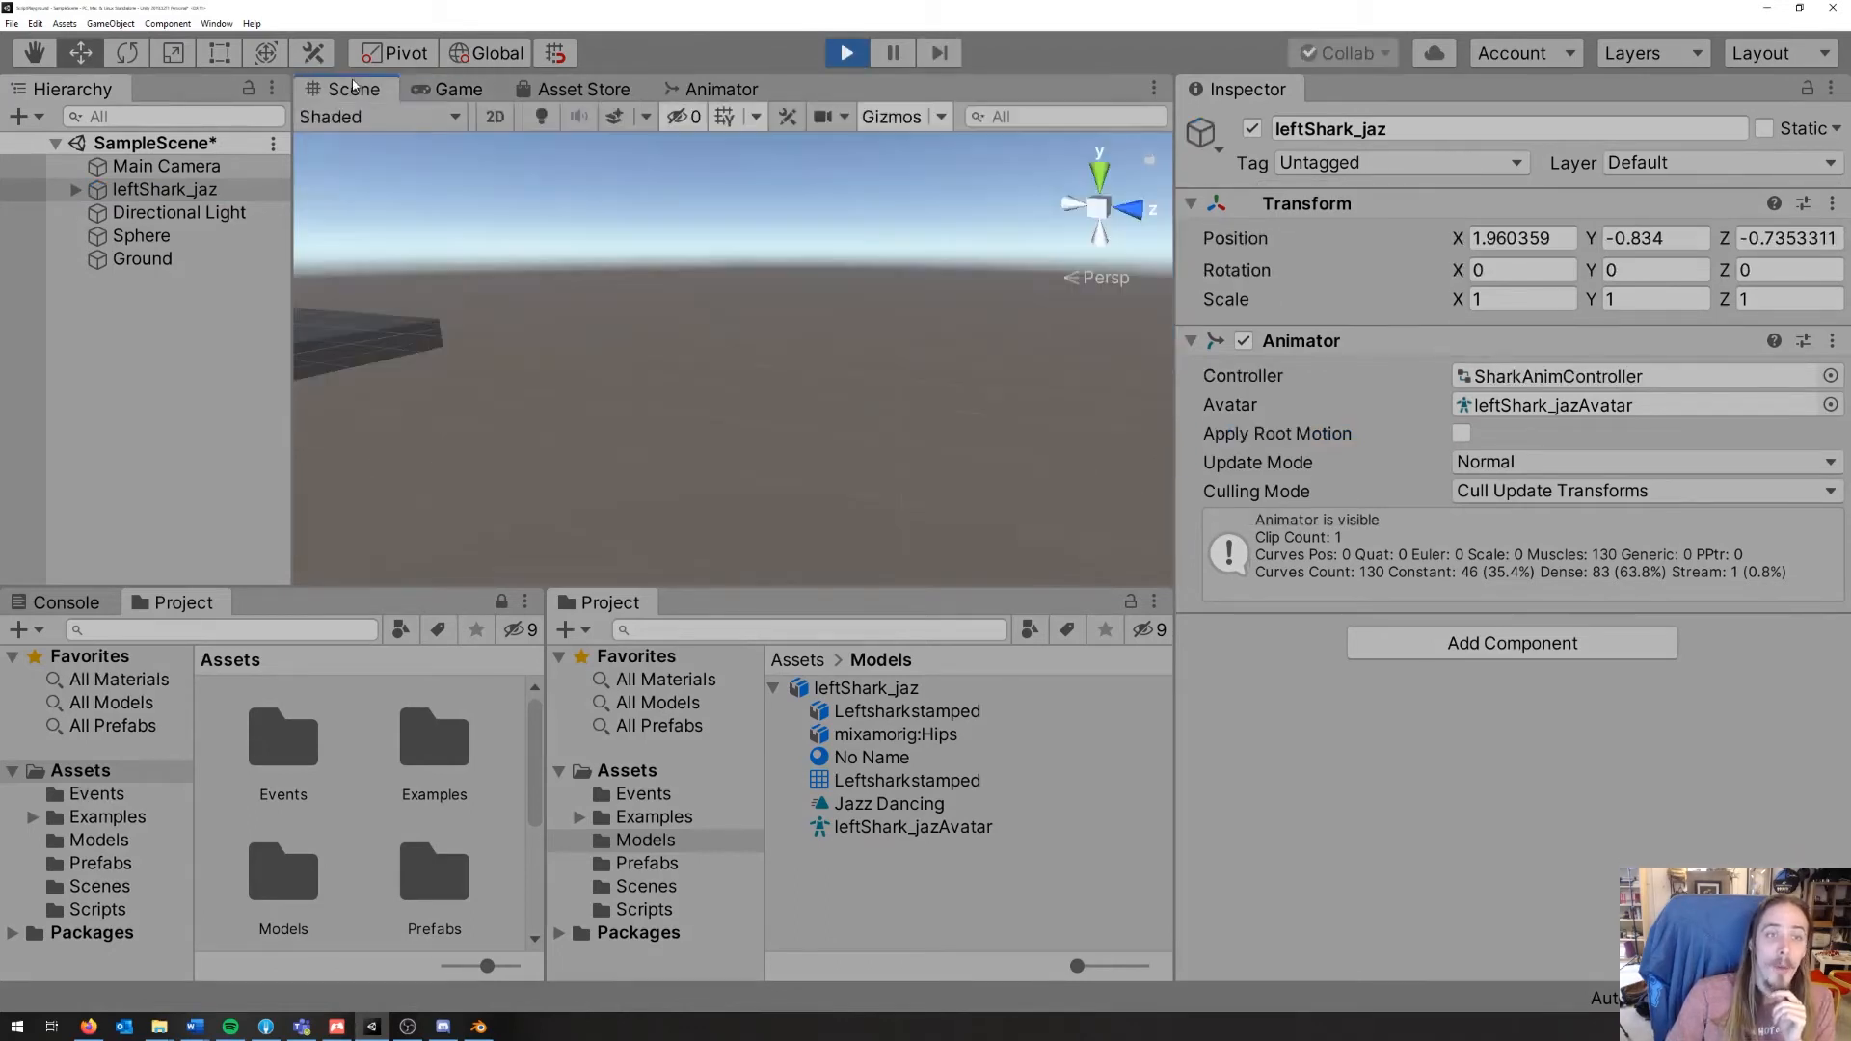
{"action": "key", "text": "f"}
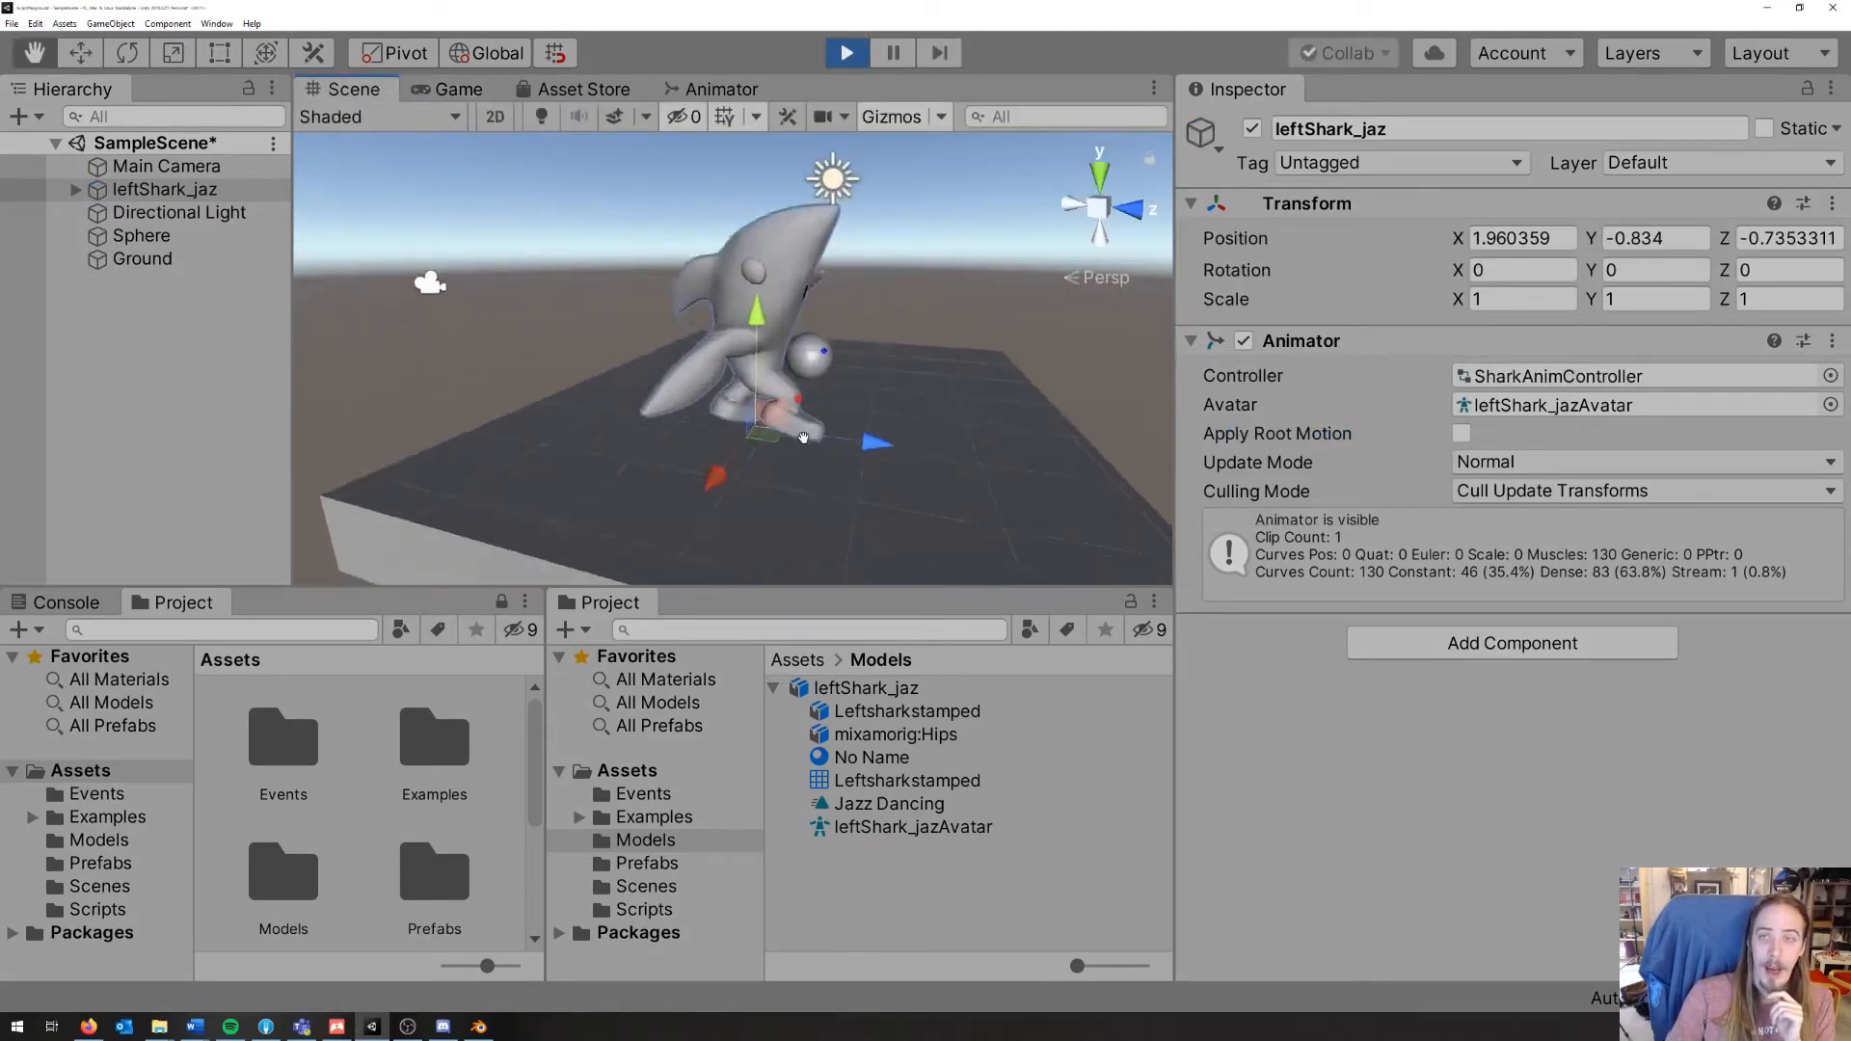
{"action": "scroll", "coordinate": [825, 322], "scroll_direction": "up", "scroll_amount": 5}
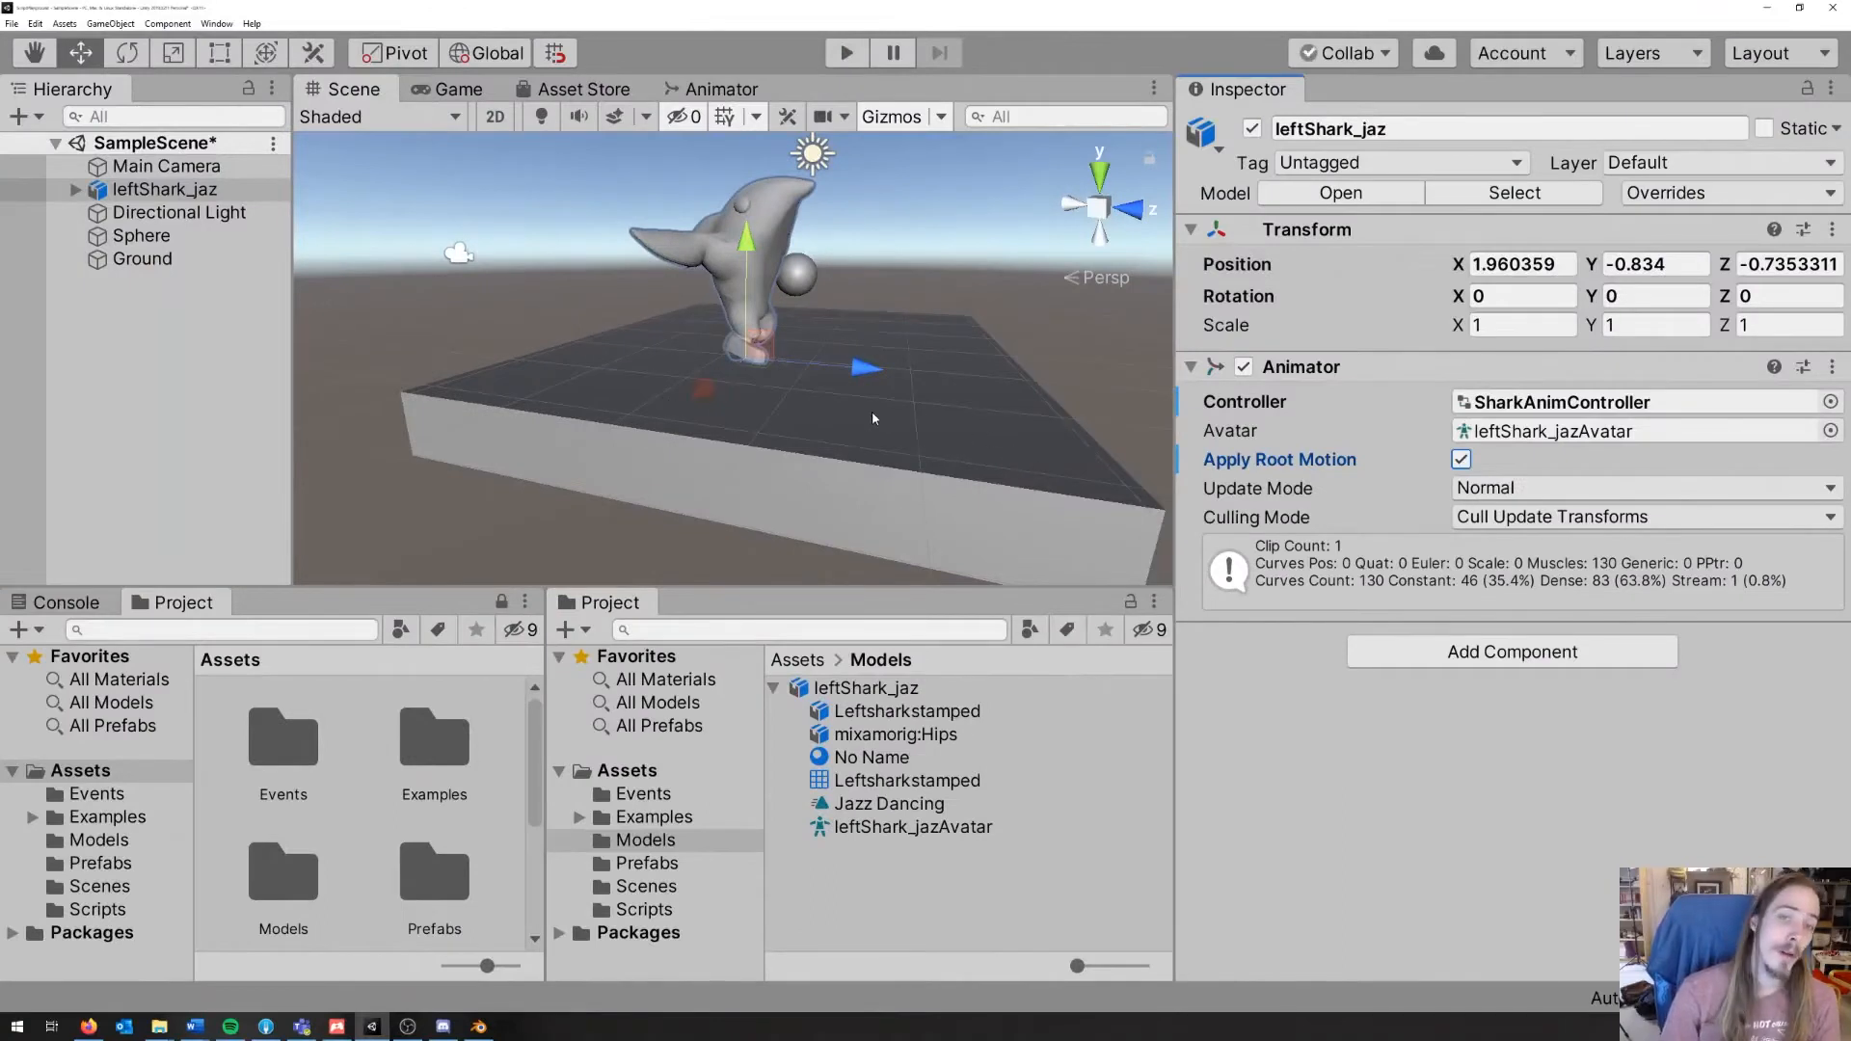
Step: Move leftShark_jaz along the Z axis to about -0.11 and clear the selection
{"action": "left_click_drag", "start_coordinate": [866, 367], "coordinate": [781, 432]}
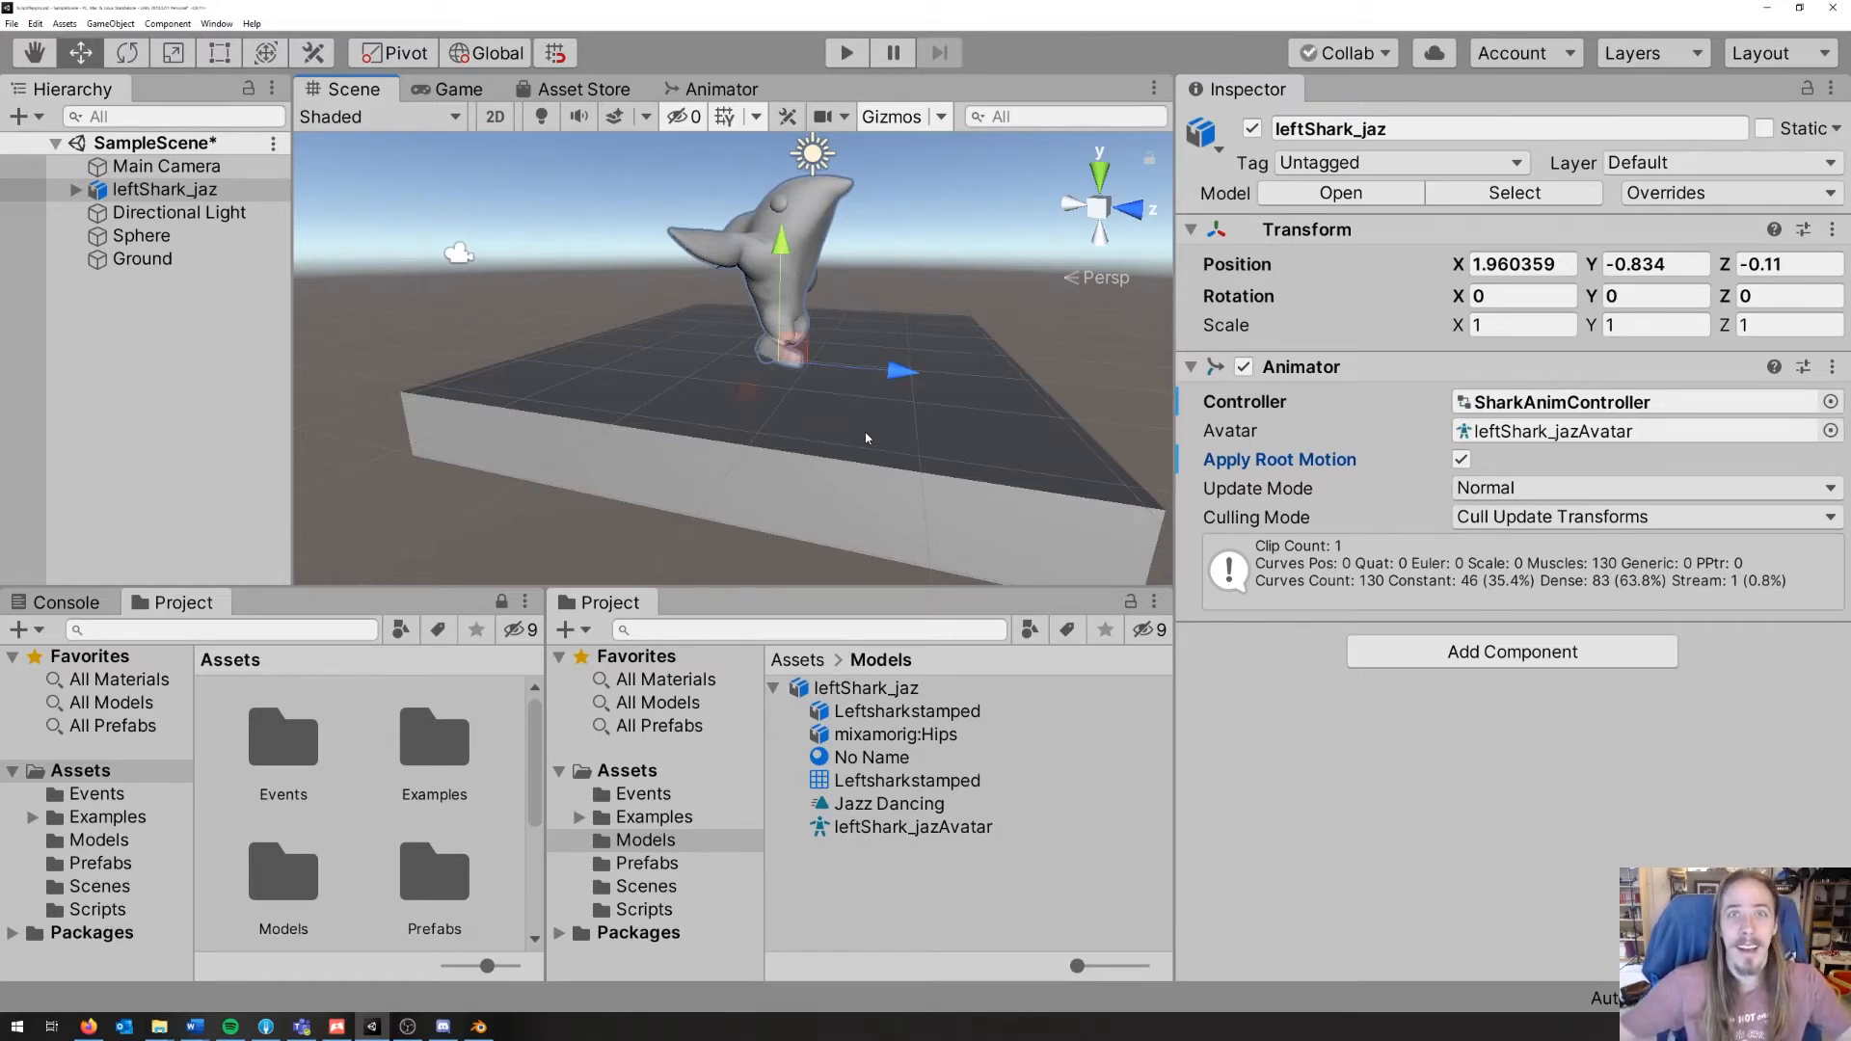
{"action": "left_click", "coordinate": [918, 418]}
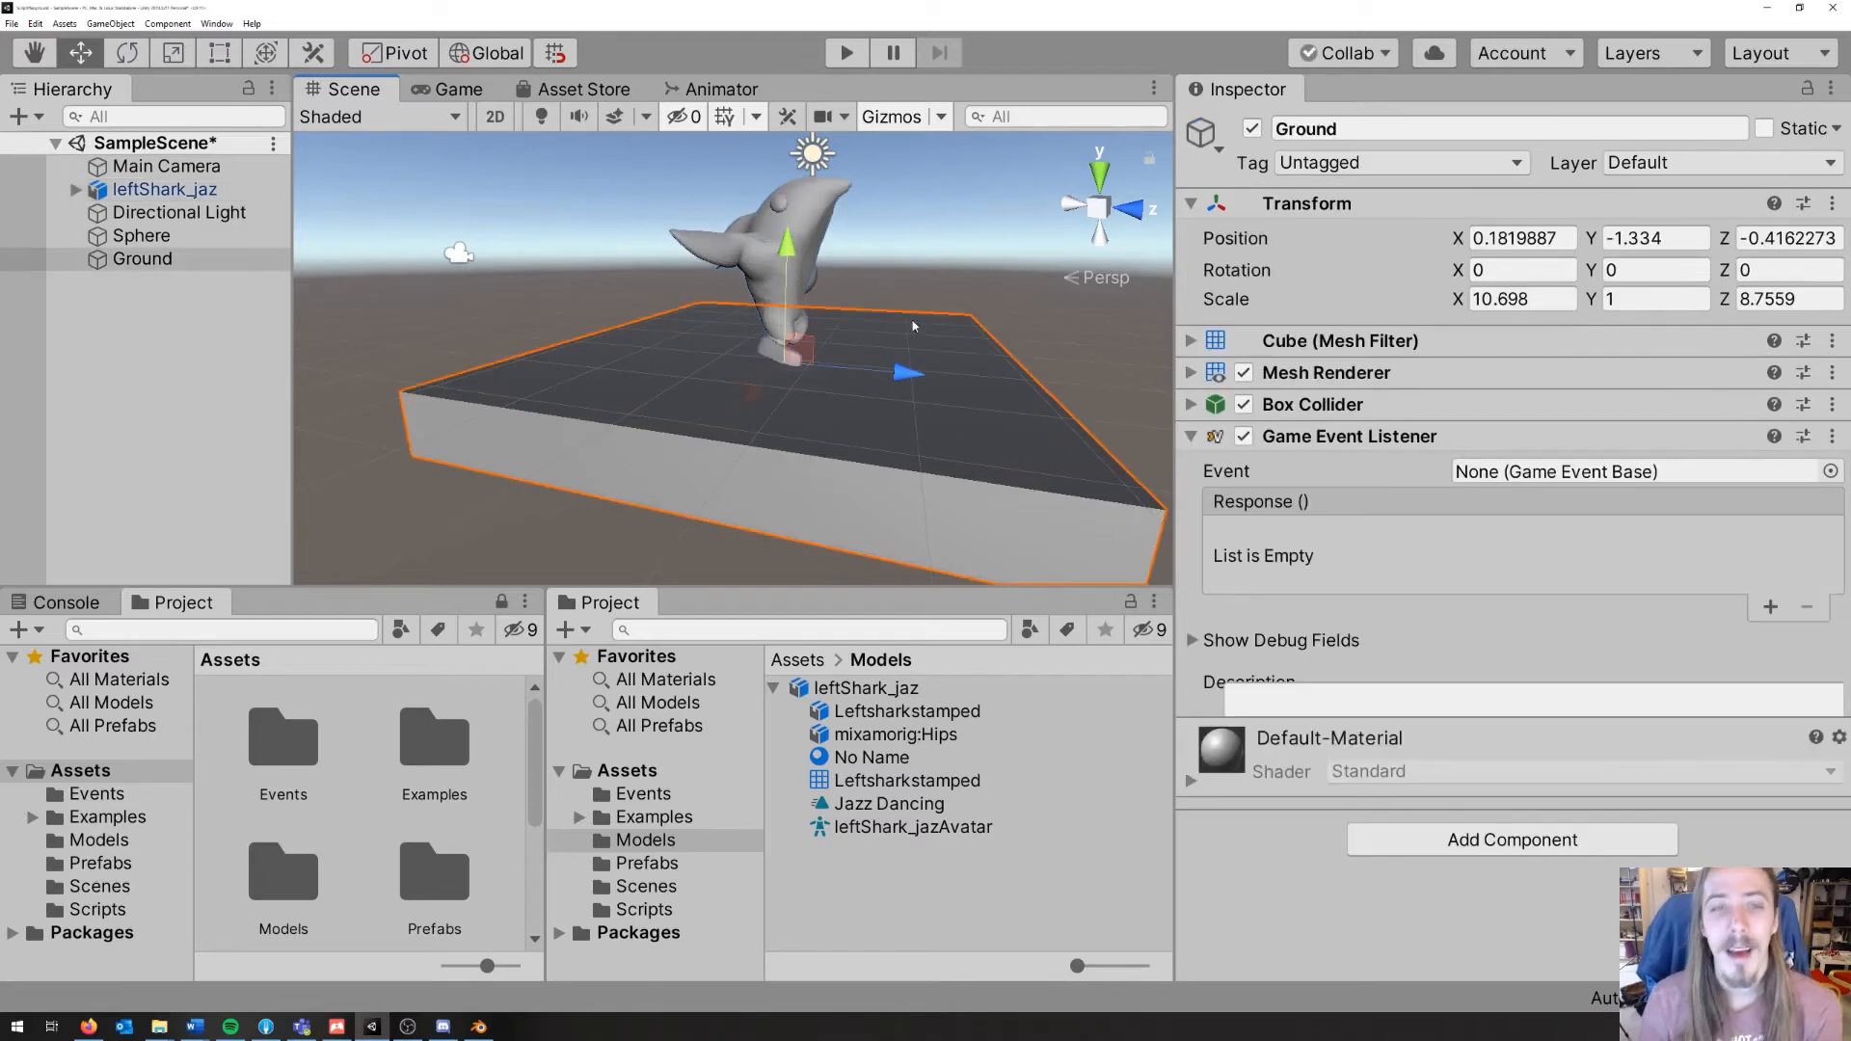
{"action": "left_click", "coordinate": [1022, 237]}
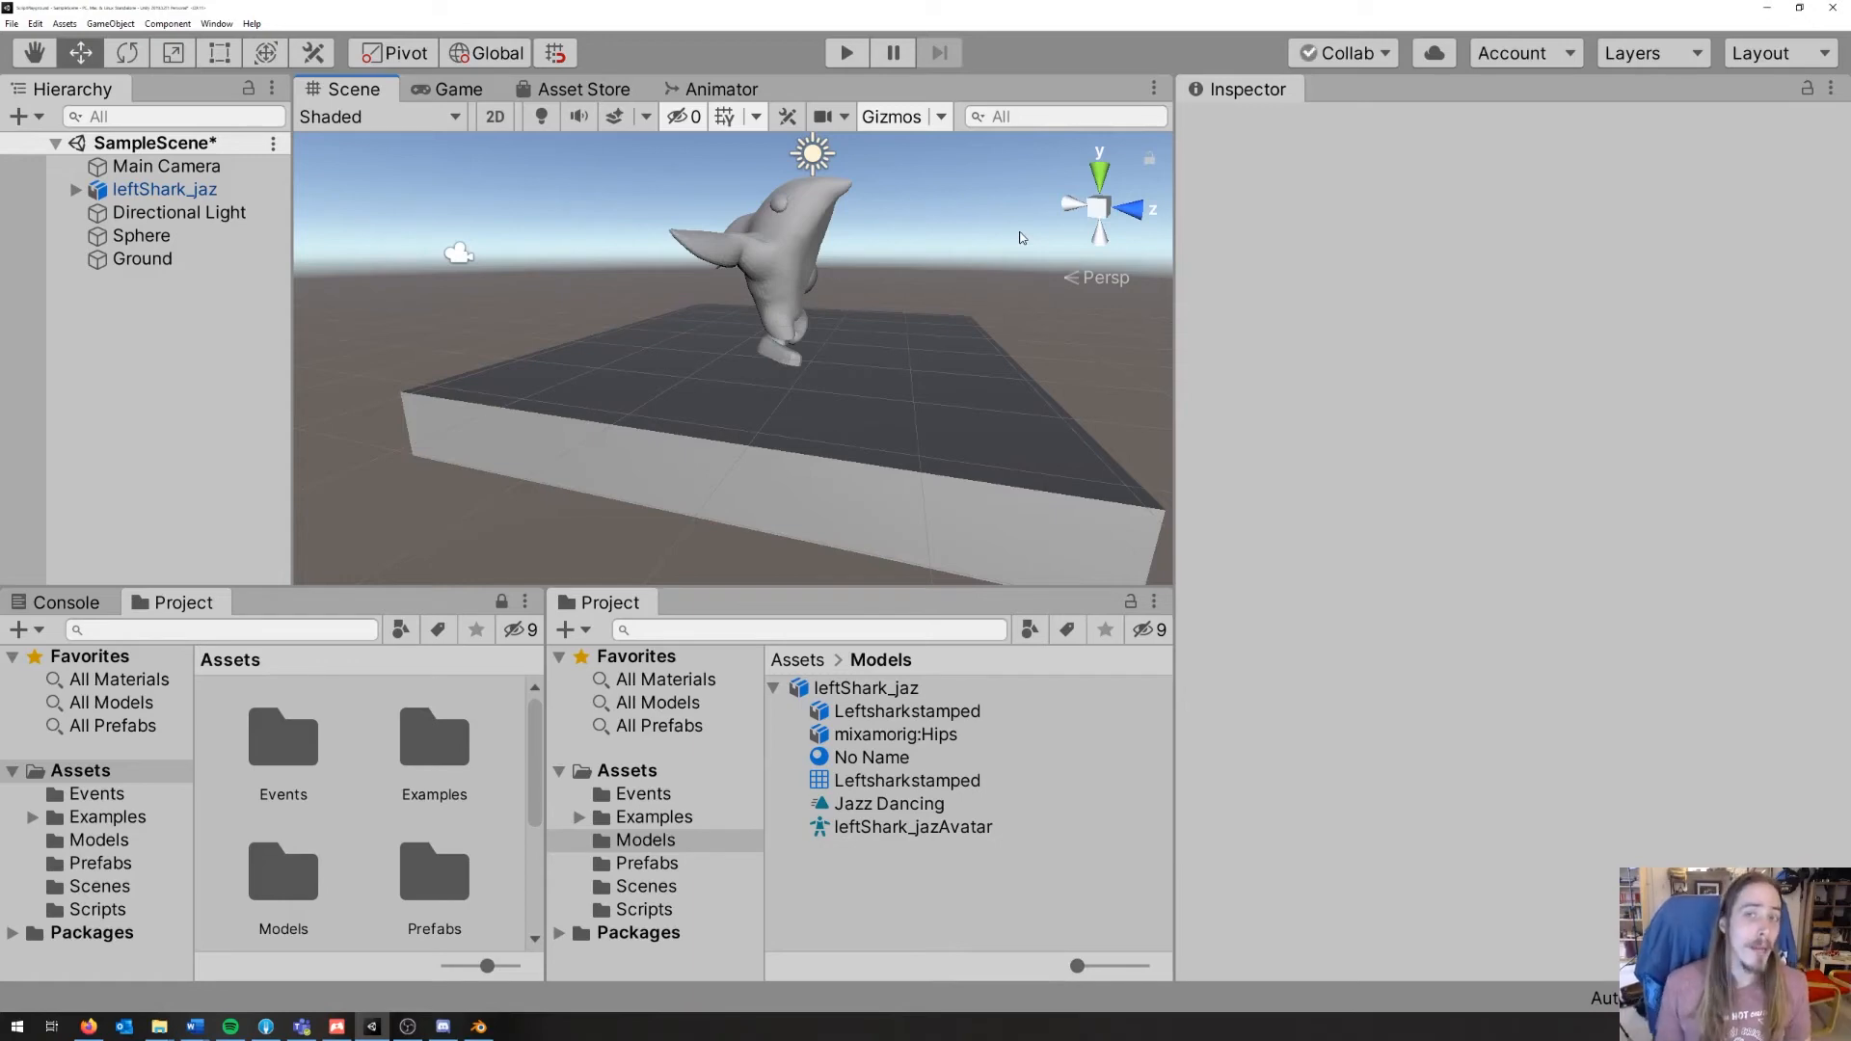
Step: Switch to Mixamo in Firefox, search the animations for golf and apply a Golf Drive animation to the shark
{"action": "left_click", "coordinate": [88, 1027]}
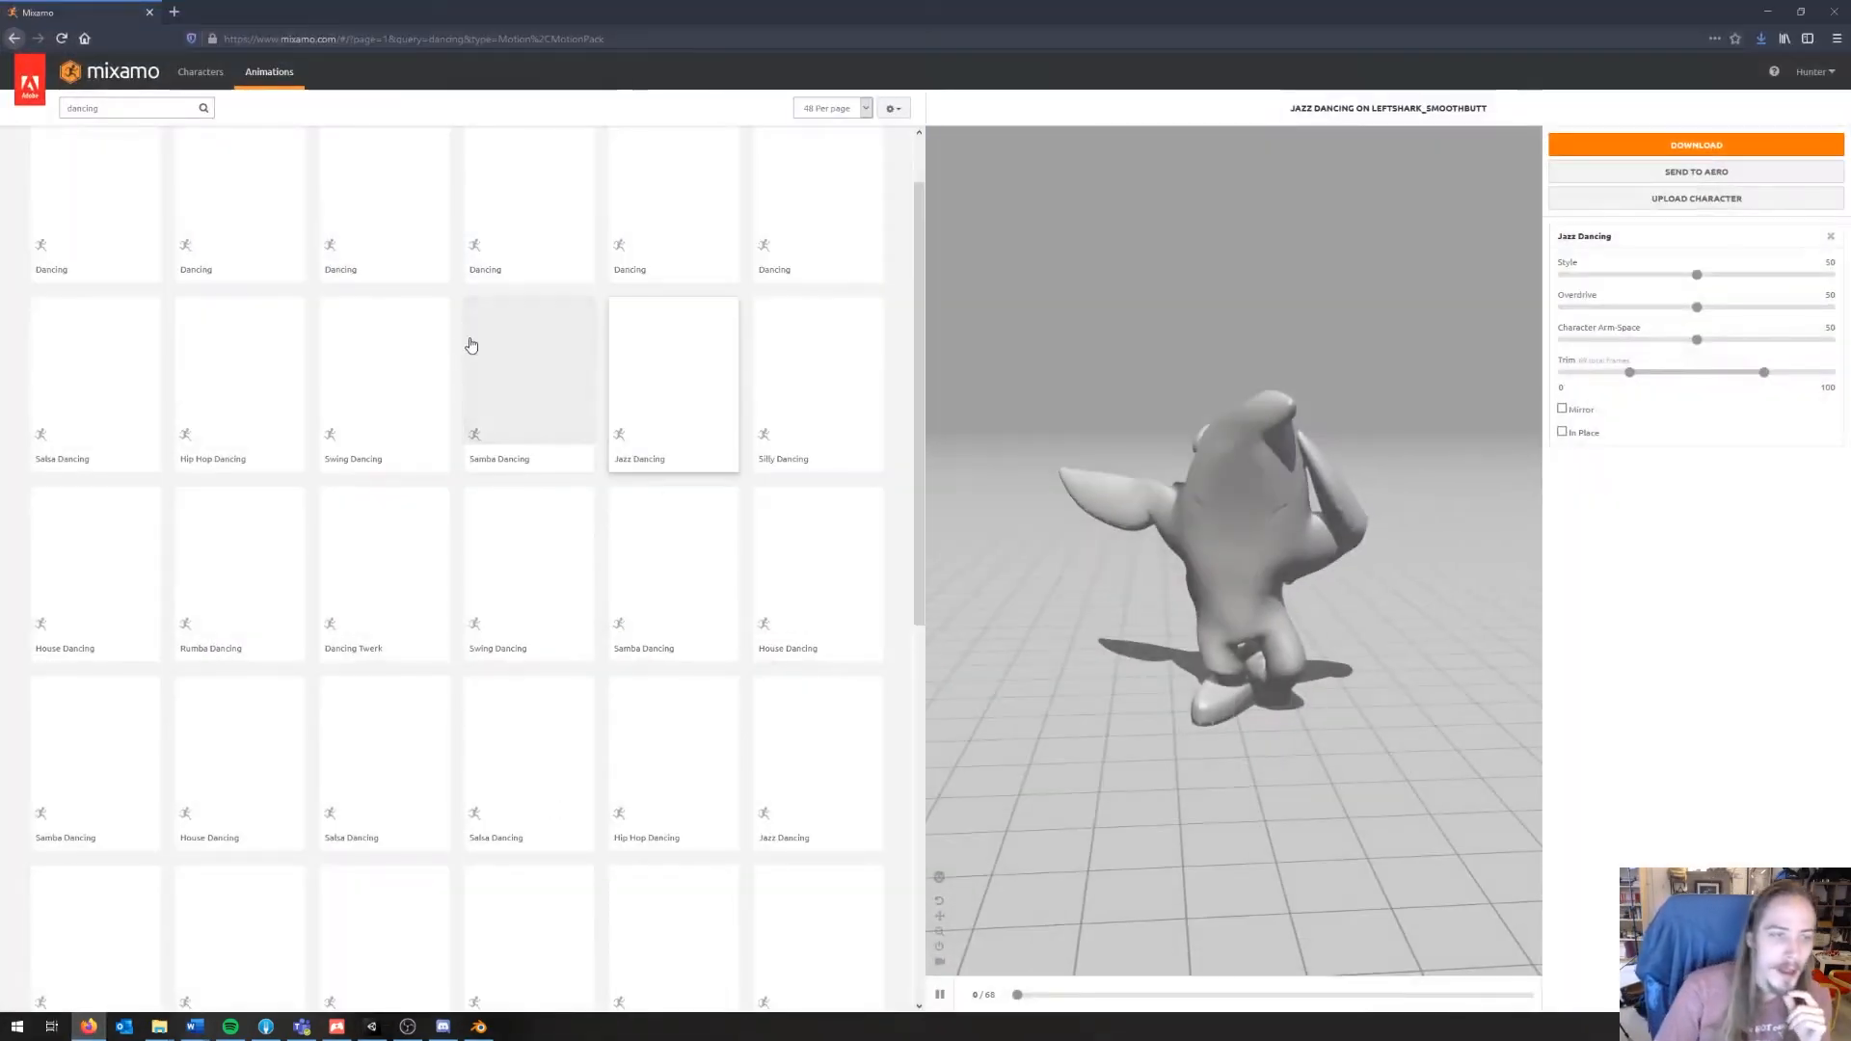
{"action": "left_click_drag", "start_coordinate": [138, 108], "coordinate": [2, 87]}
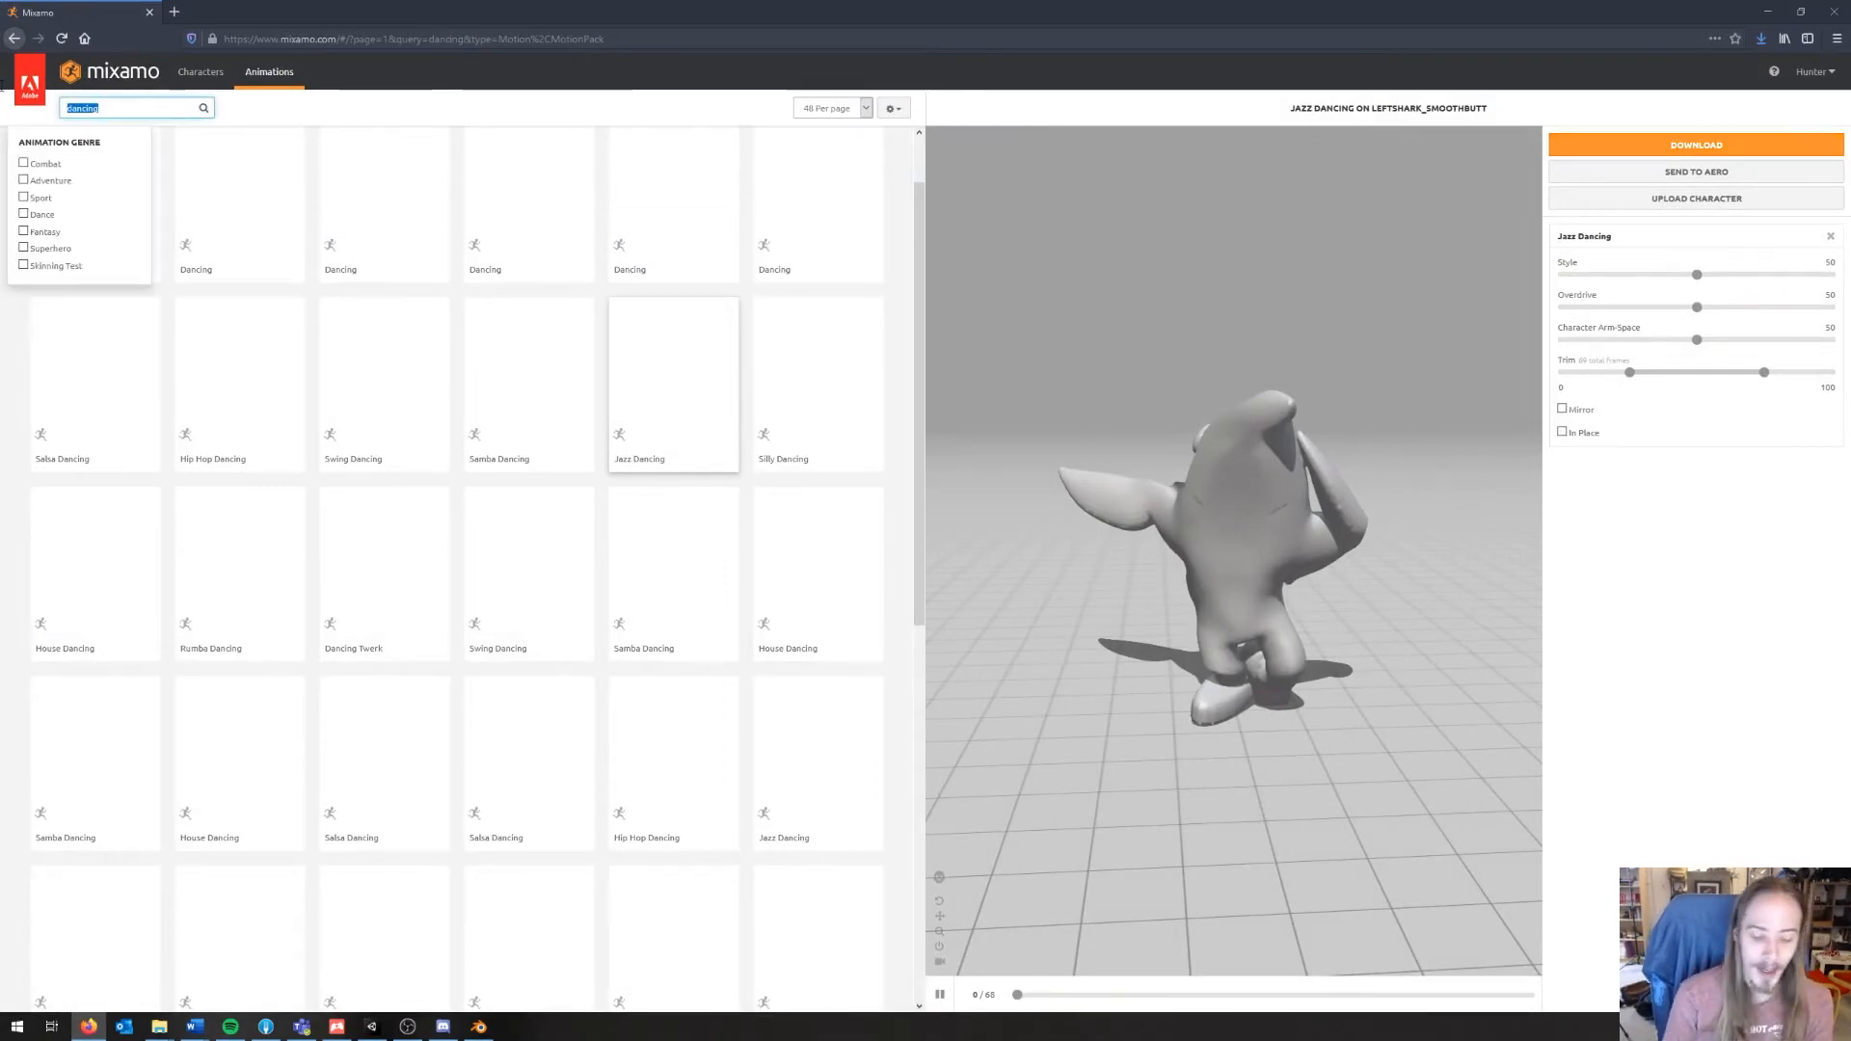
{"action": "type", "text": "golf"}
{"action": "key", "text": "Return"}
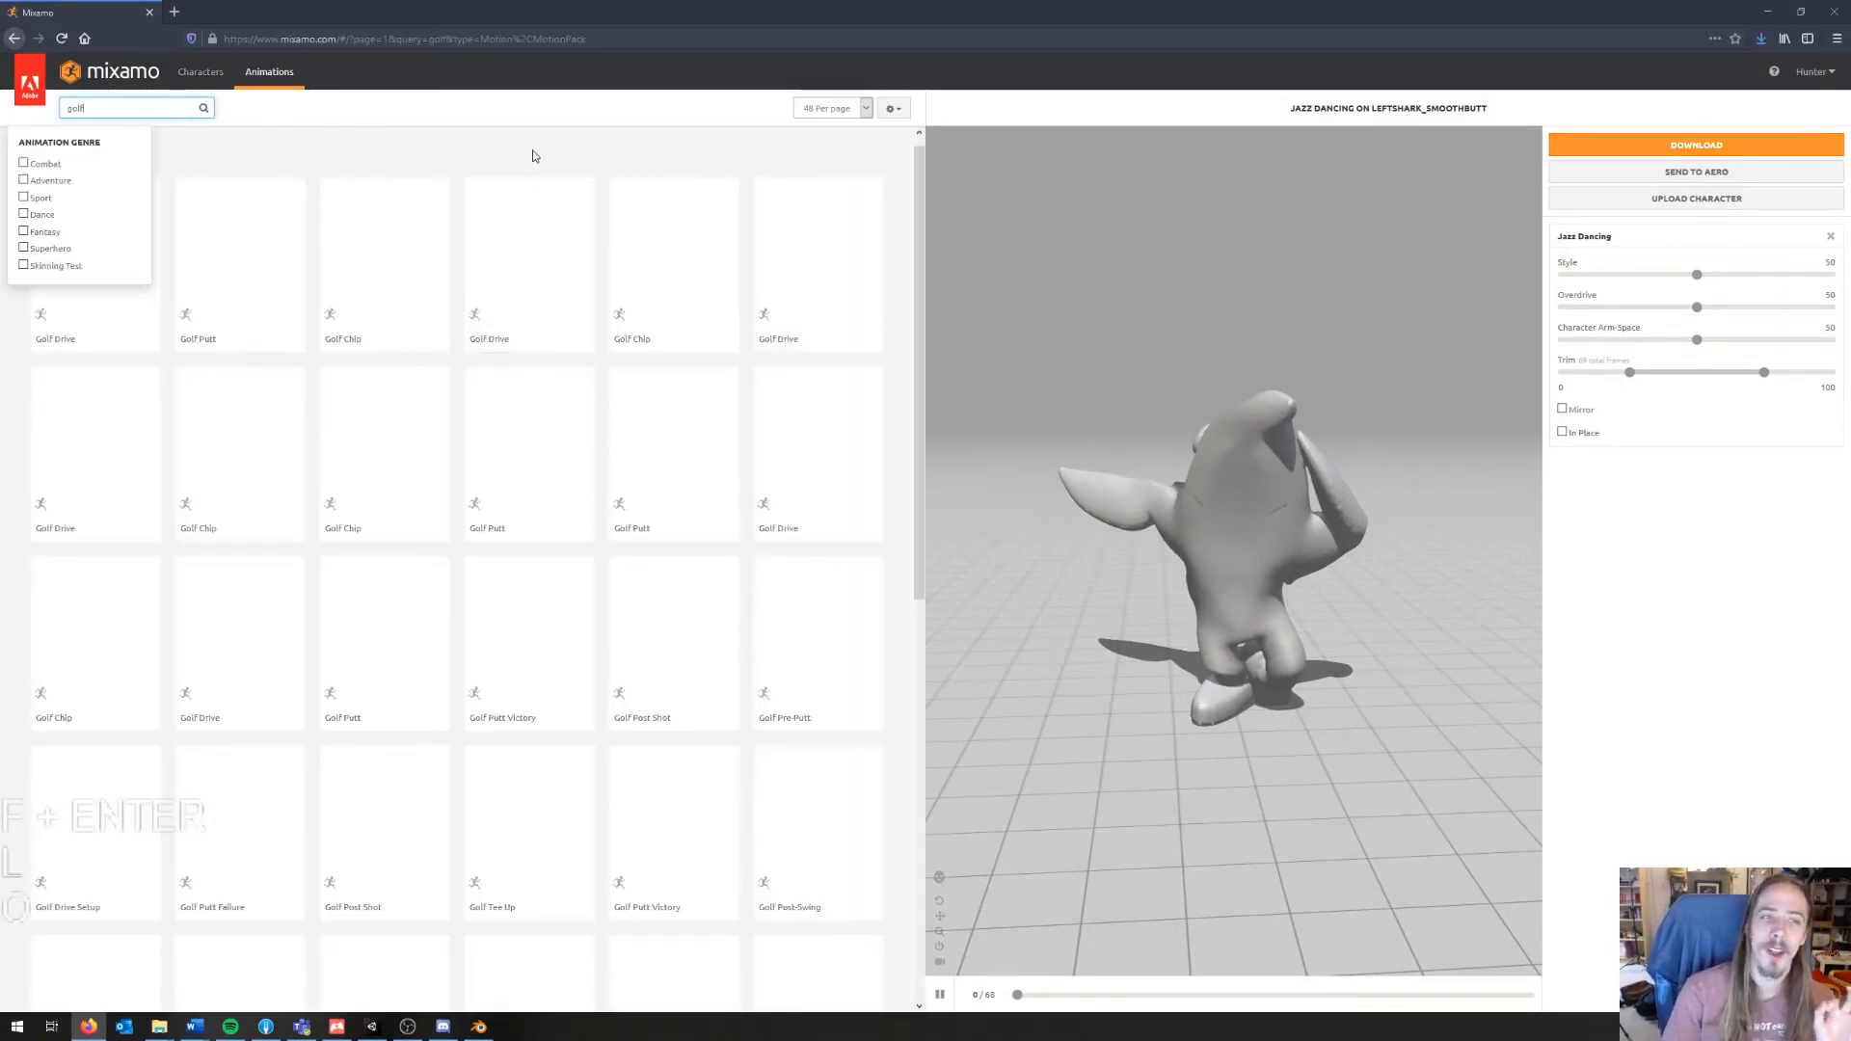
{"action": "key", "text": "Return"}
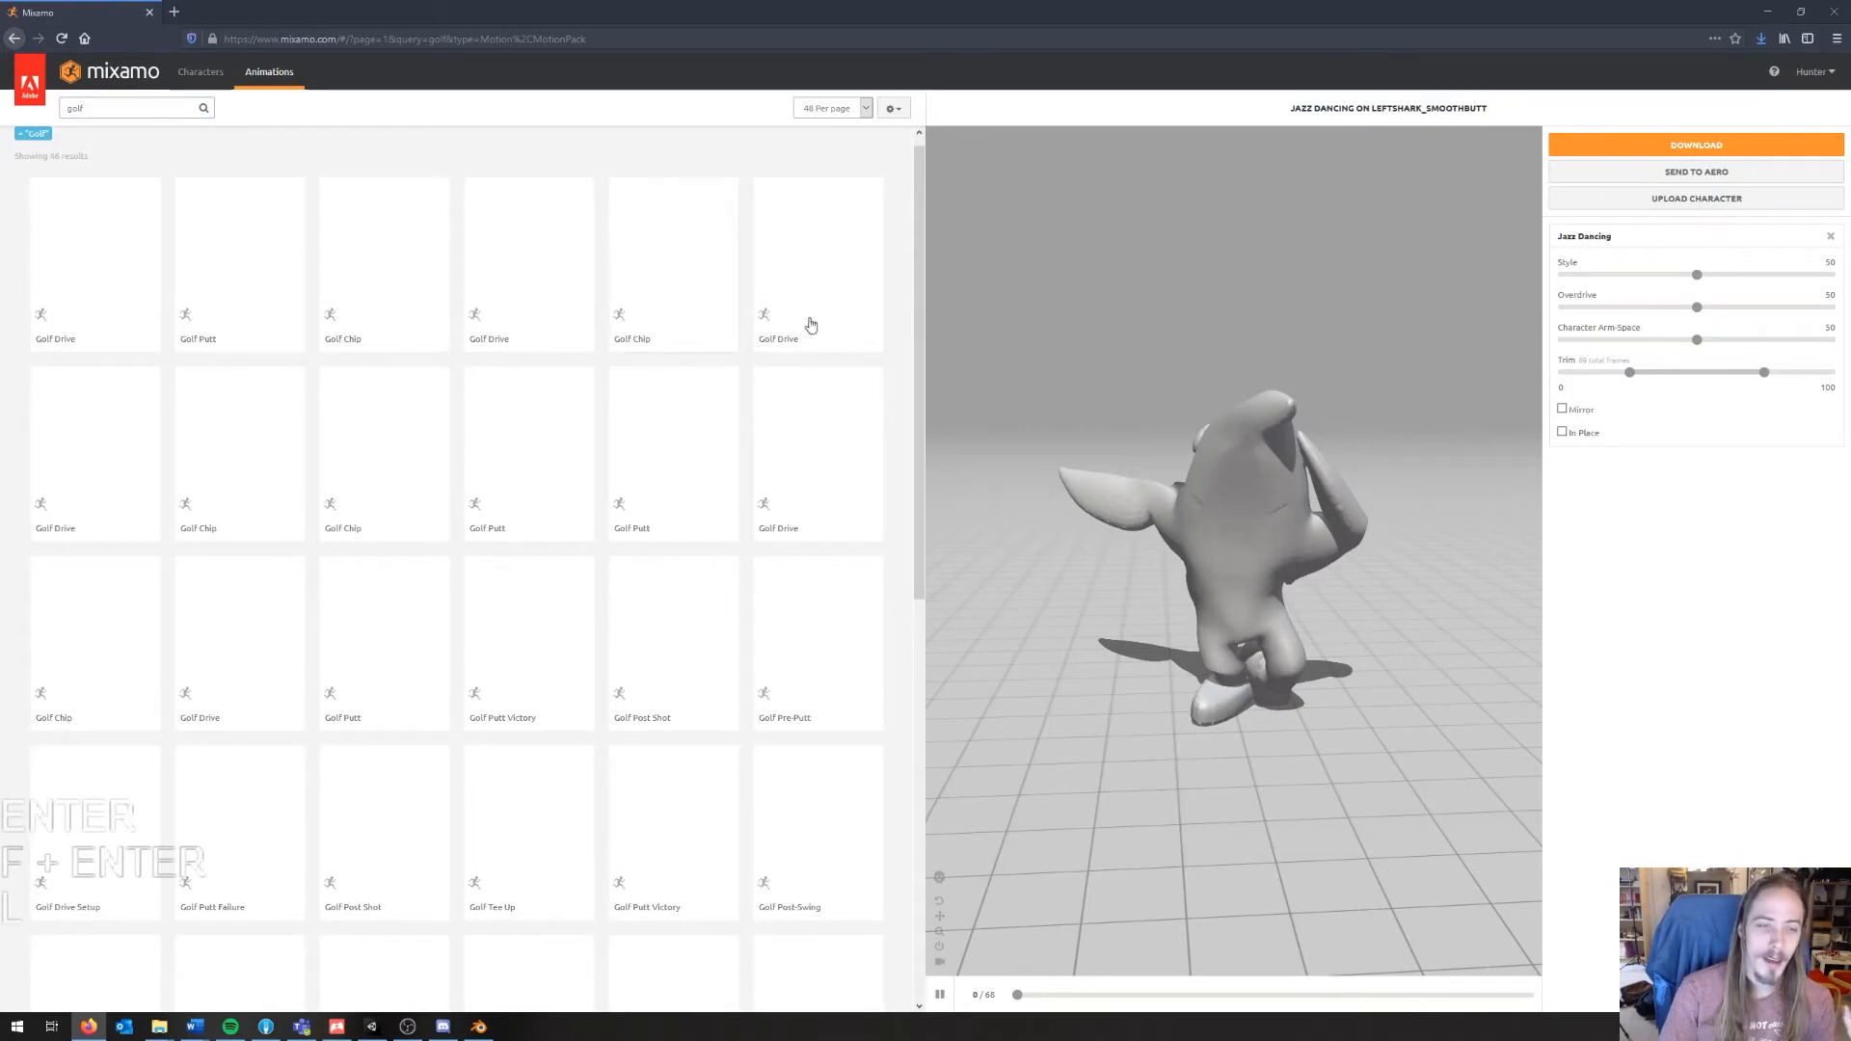
{"action": "left_click", "coordinate": [831, 289]}
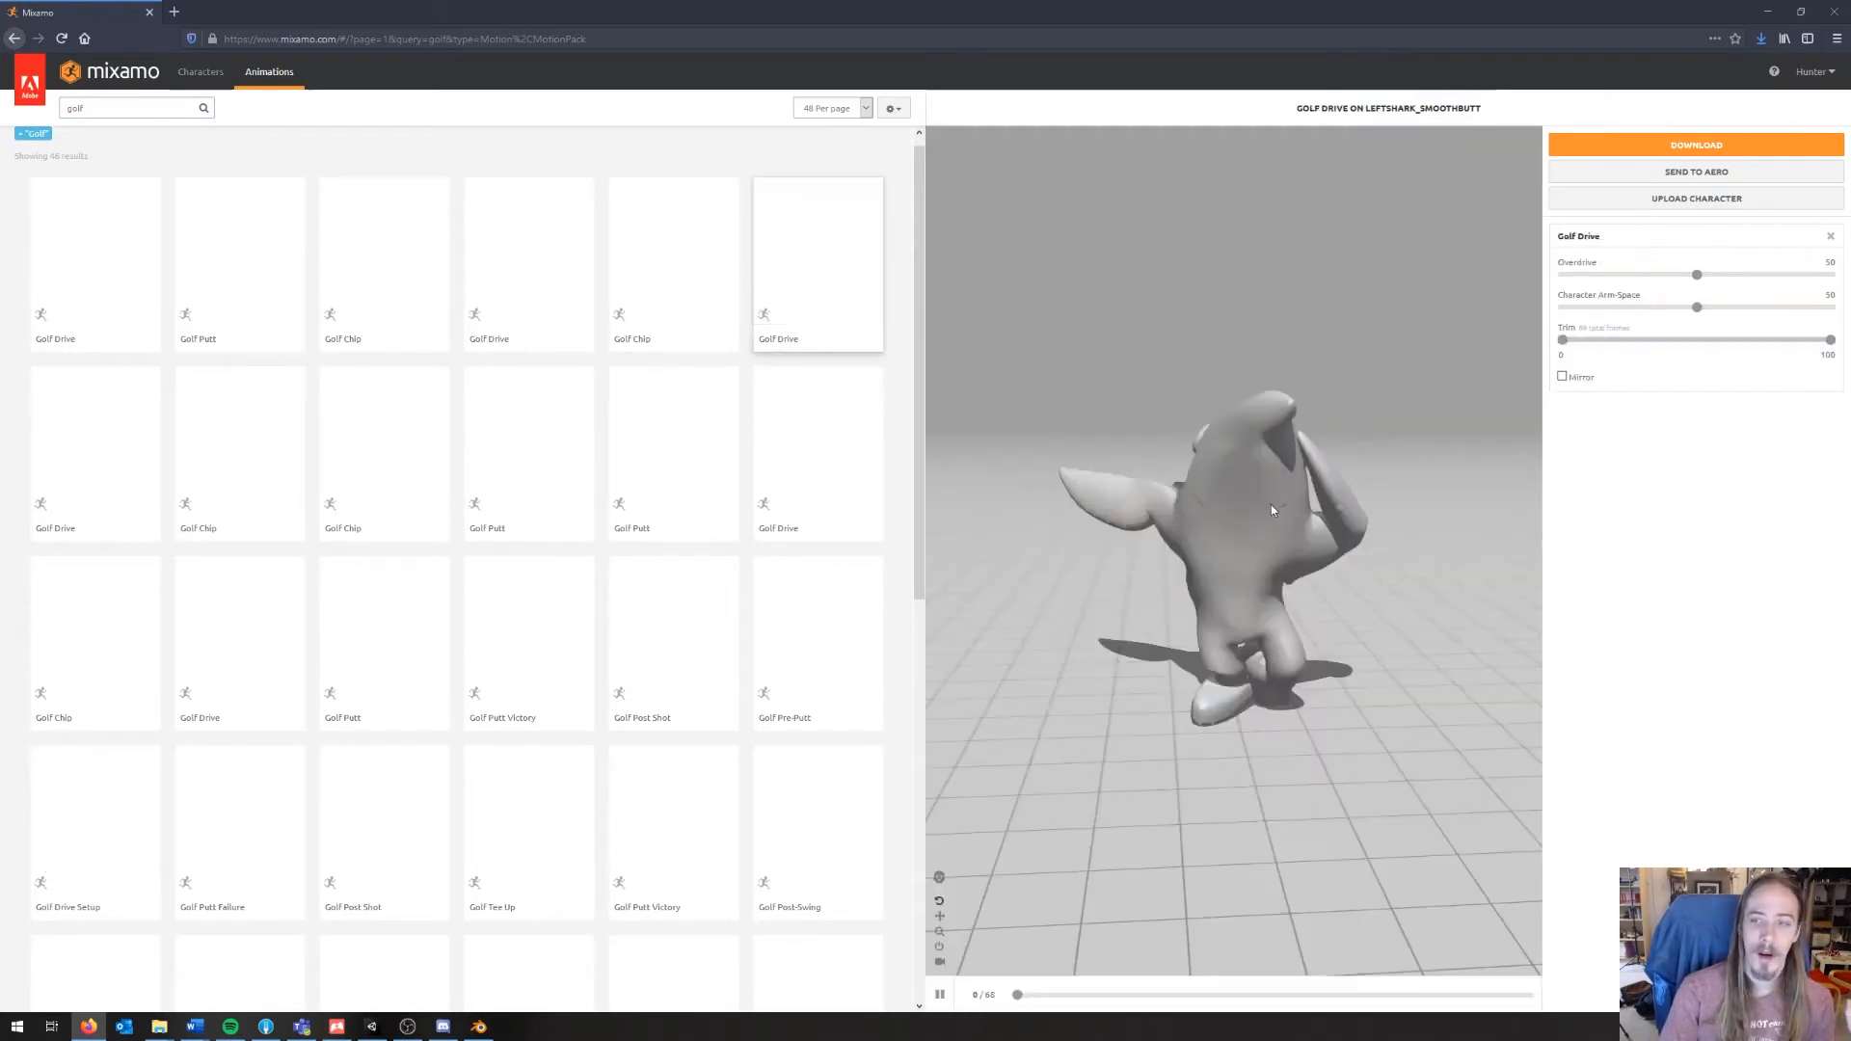
Step: Download the Golf Drive animation with Skin set to Without Skin
{"action": "left_click", "coordinate": [1696, 145]}
{"action": "left_click", "coordinate": [966, 206]}
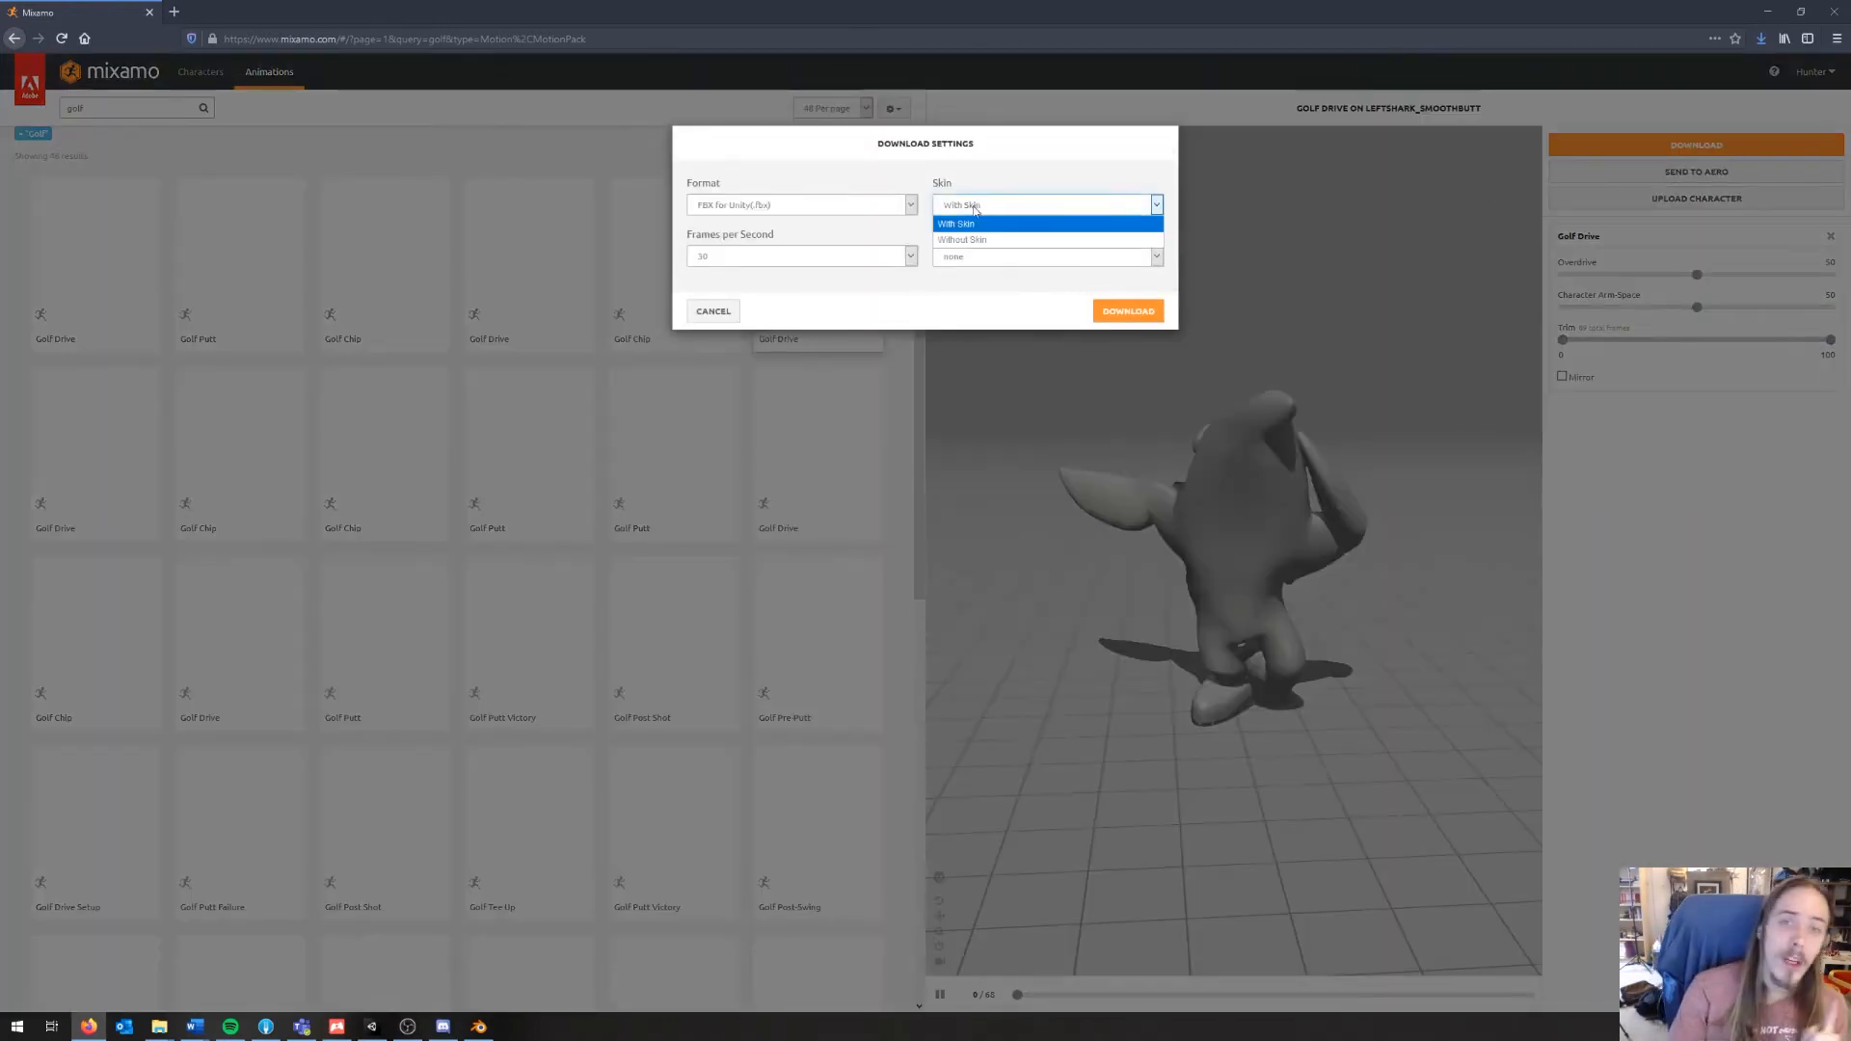
{"action": "left_click", "coordinate": [993, 240]}
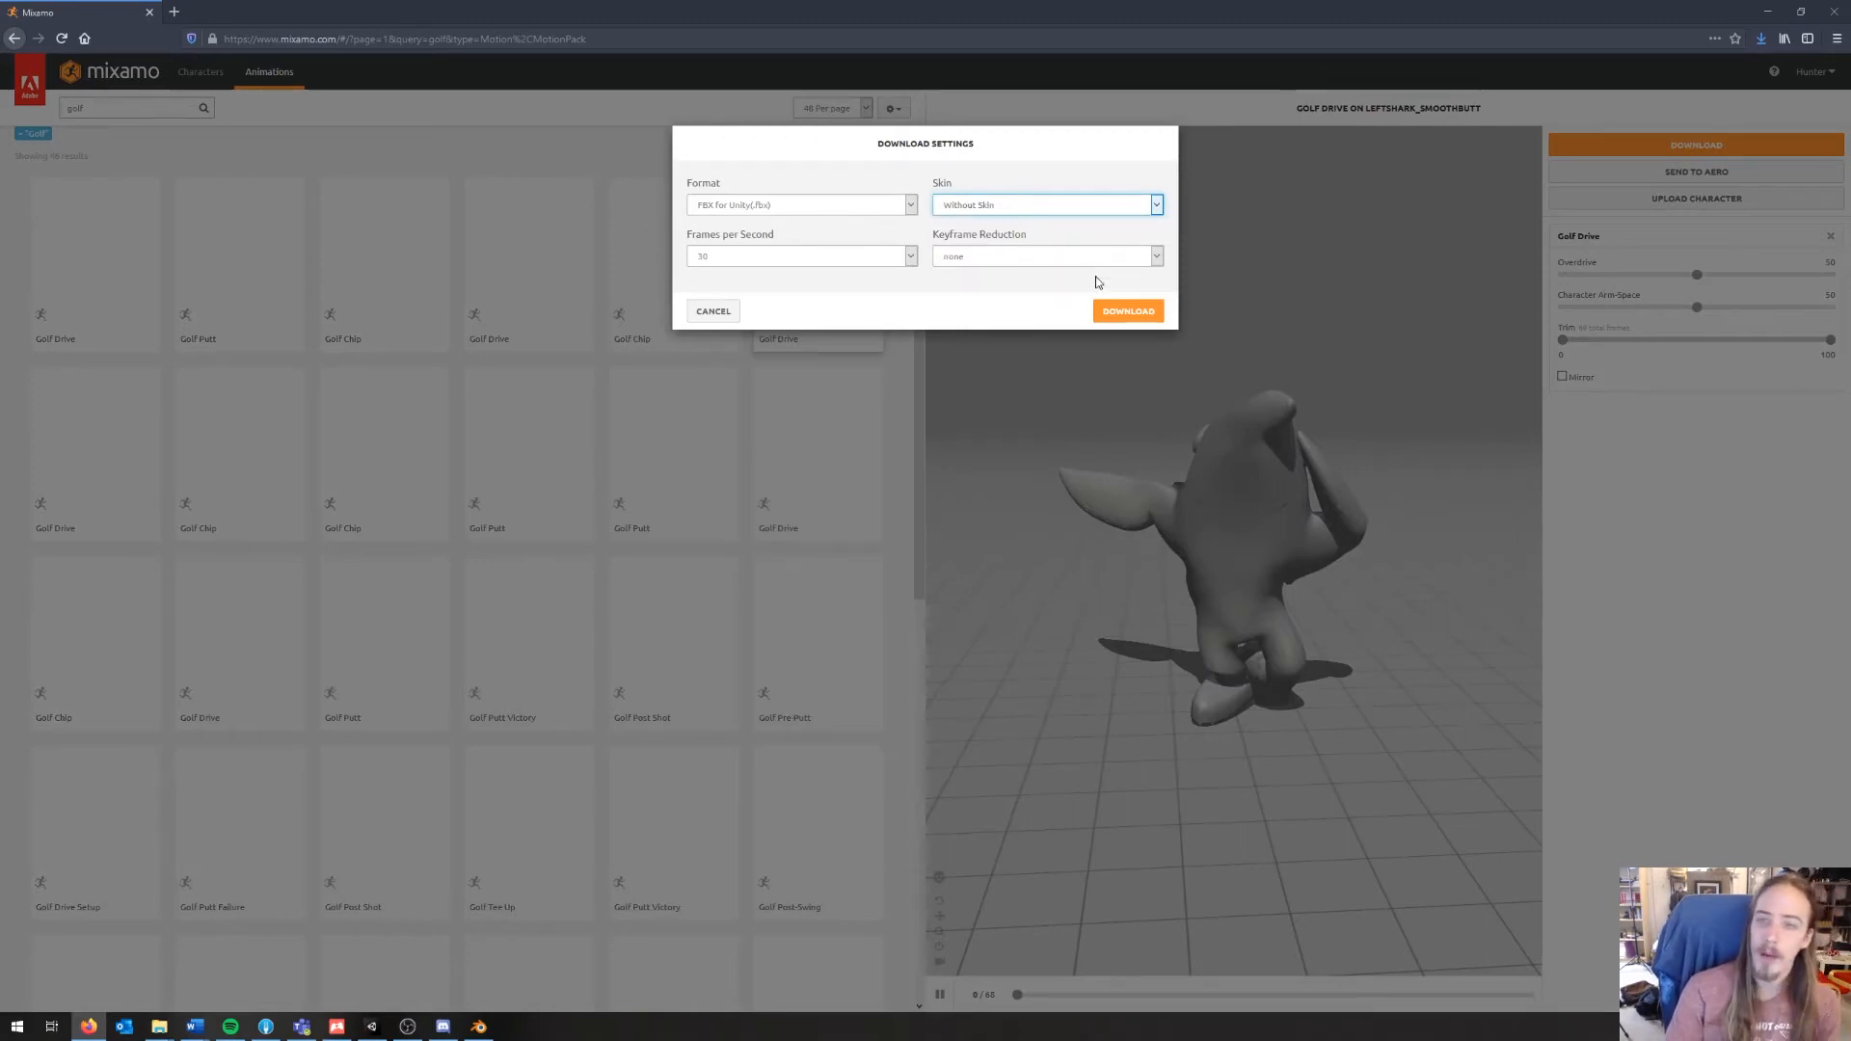
{"action": "left_click", "coordinate": [1121, 311]}
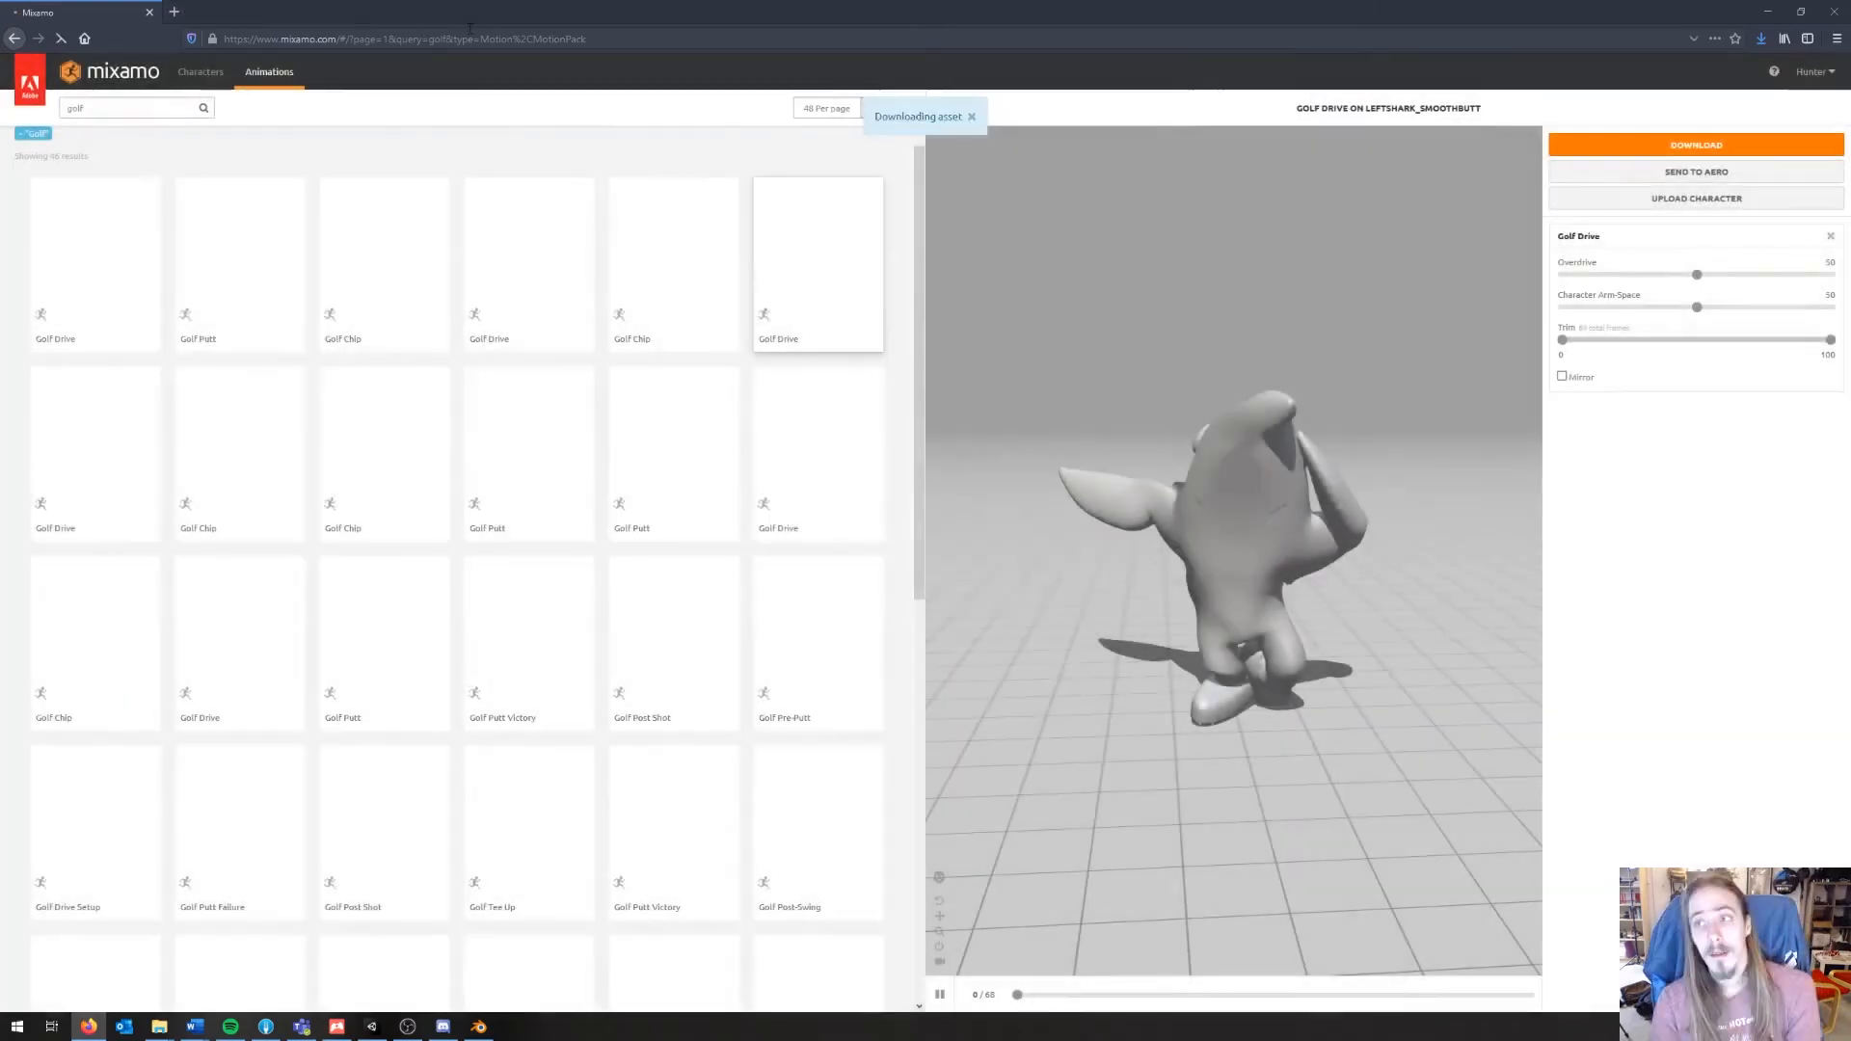
Step: Save the downloaded FBX in the project's Models folder, removing the leftShark_smoothButt prefix from the Golf Drive file name
{"action": "left_click", "coordinate": [808, 533]}
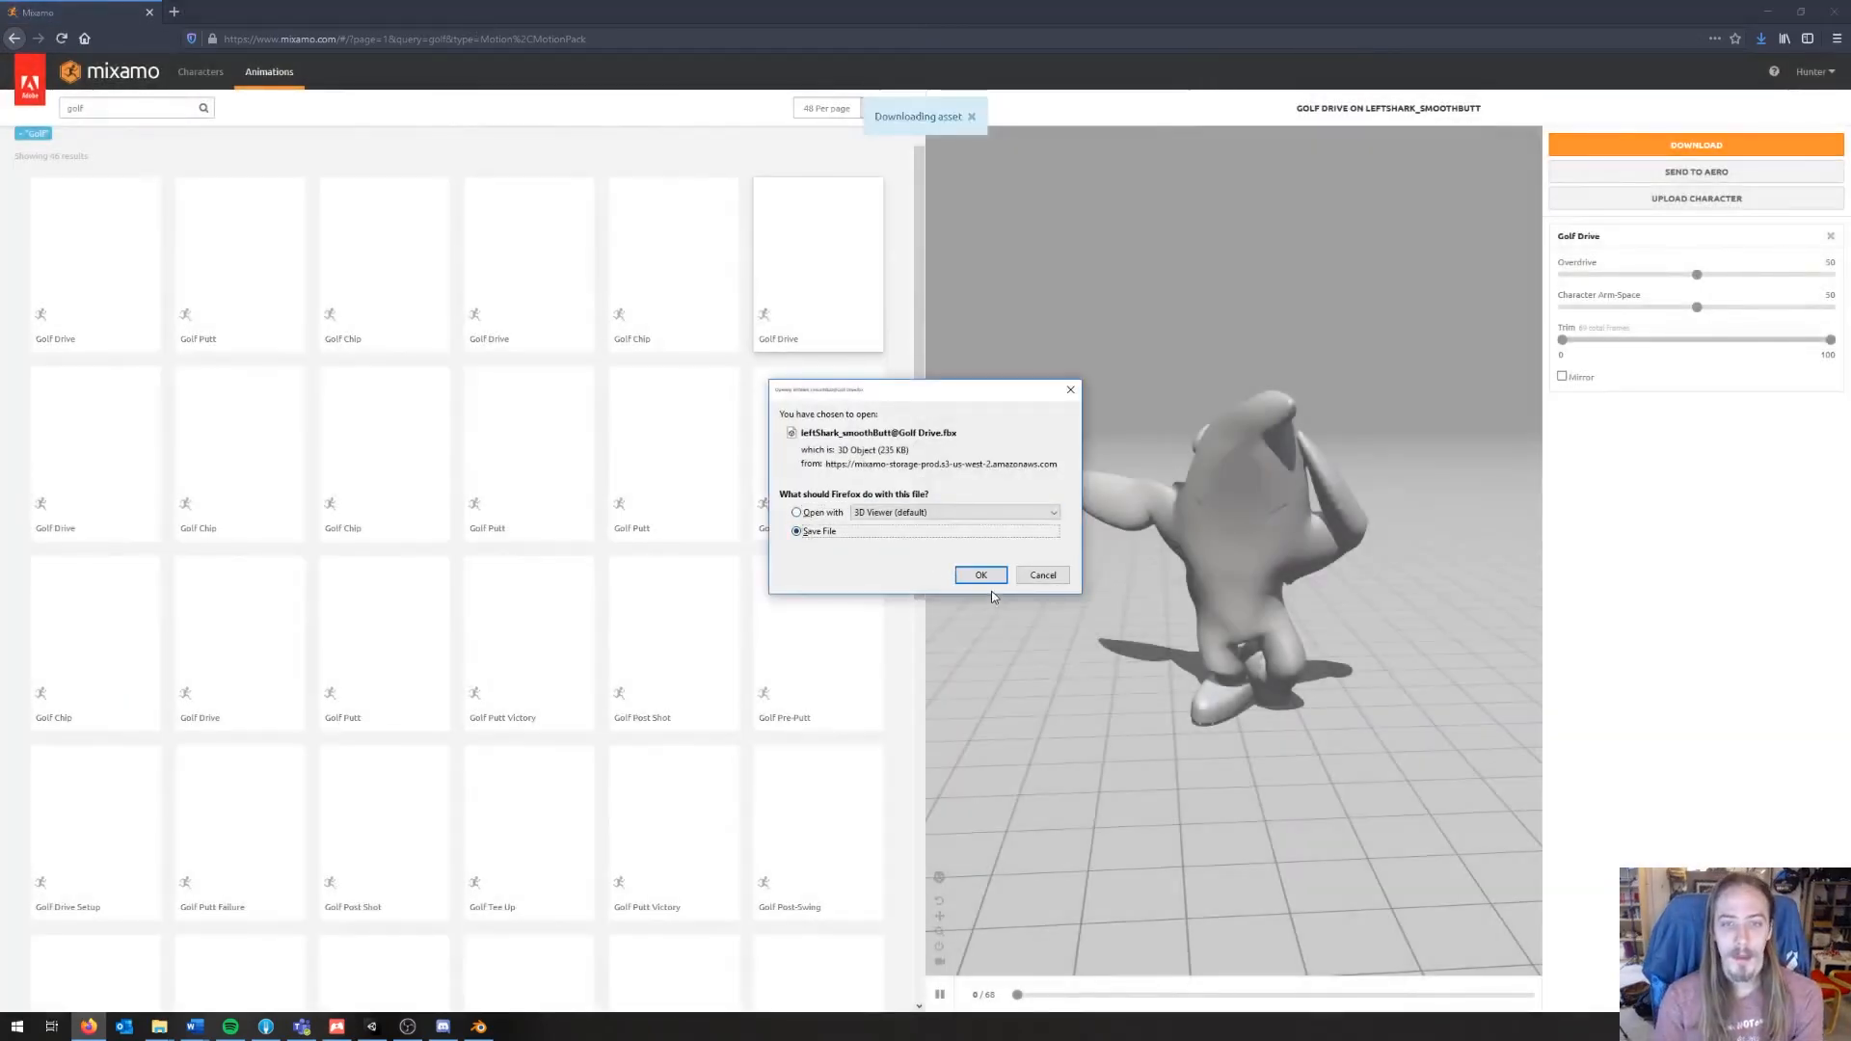
{"action": "left_click", "coordinate": [993, 579]}
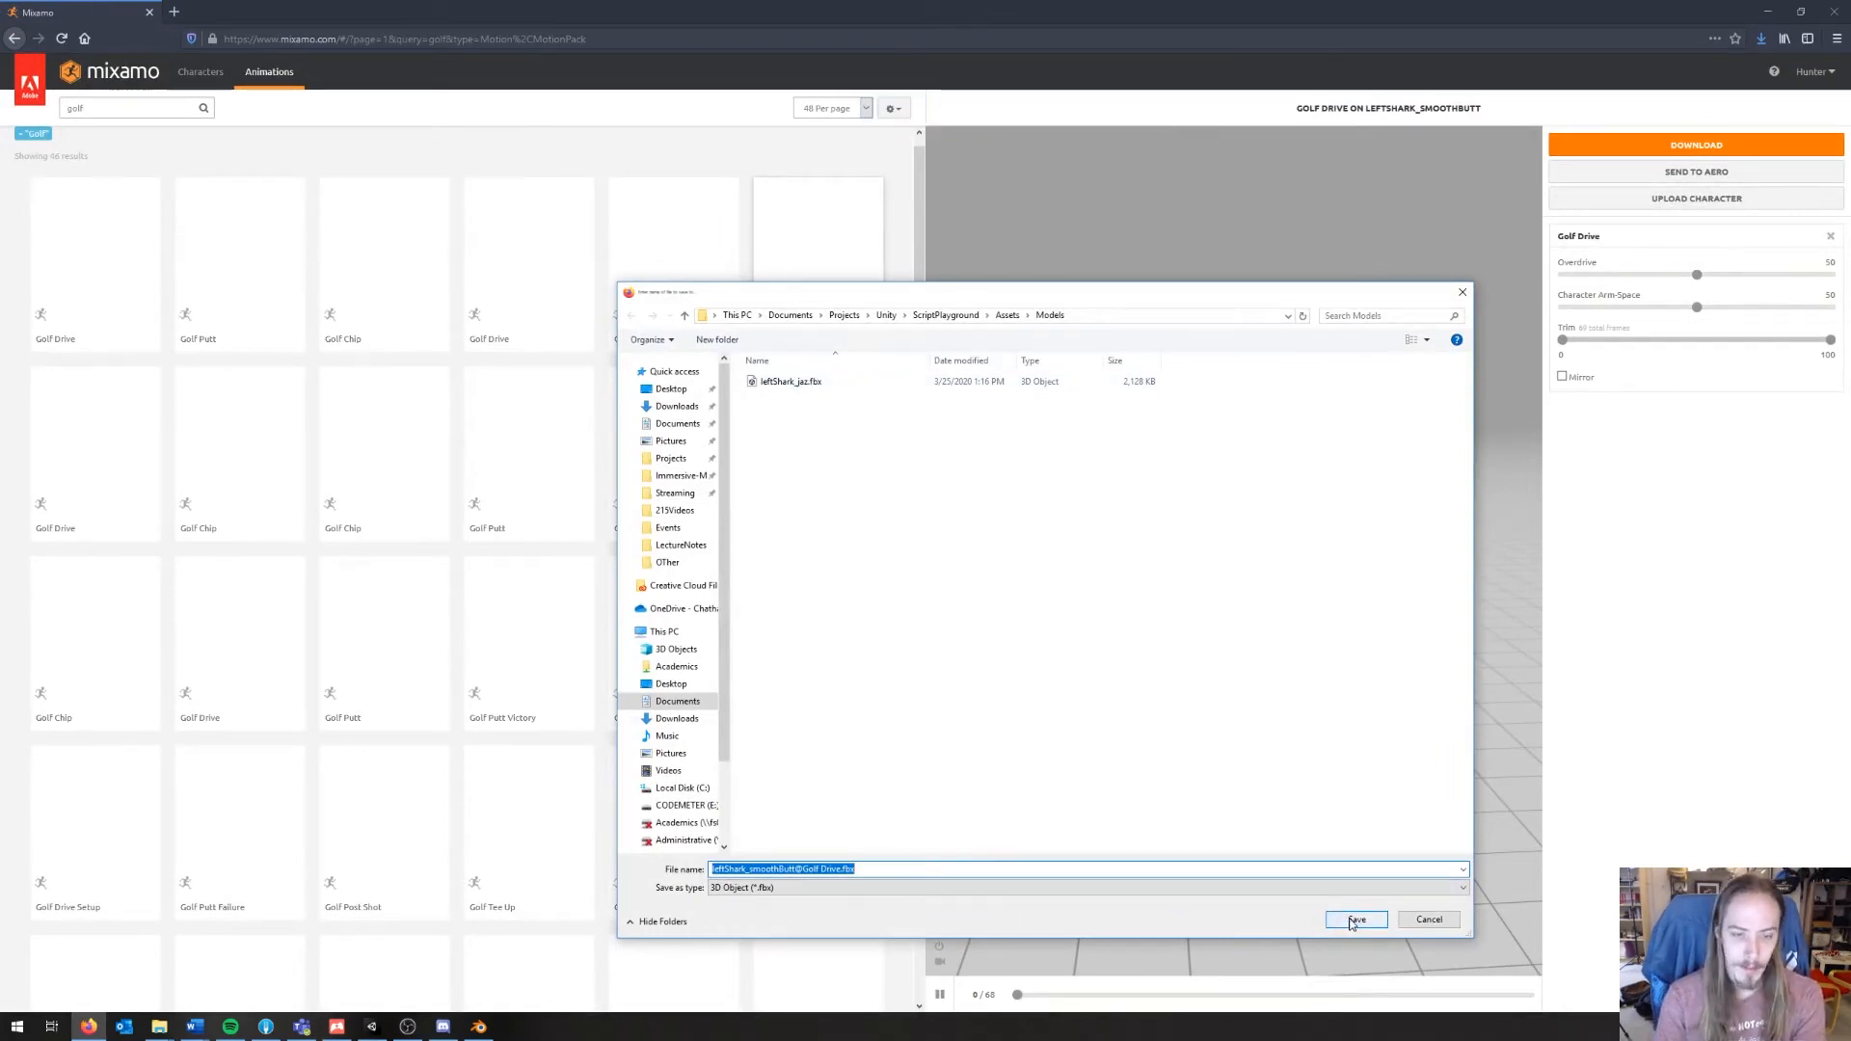
{"action": "left_click", "coordinate": [799, 870]}
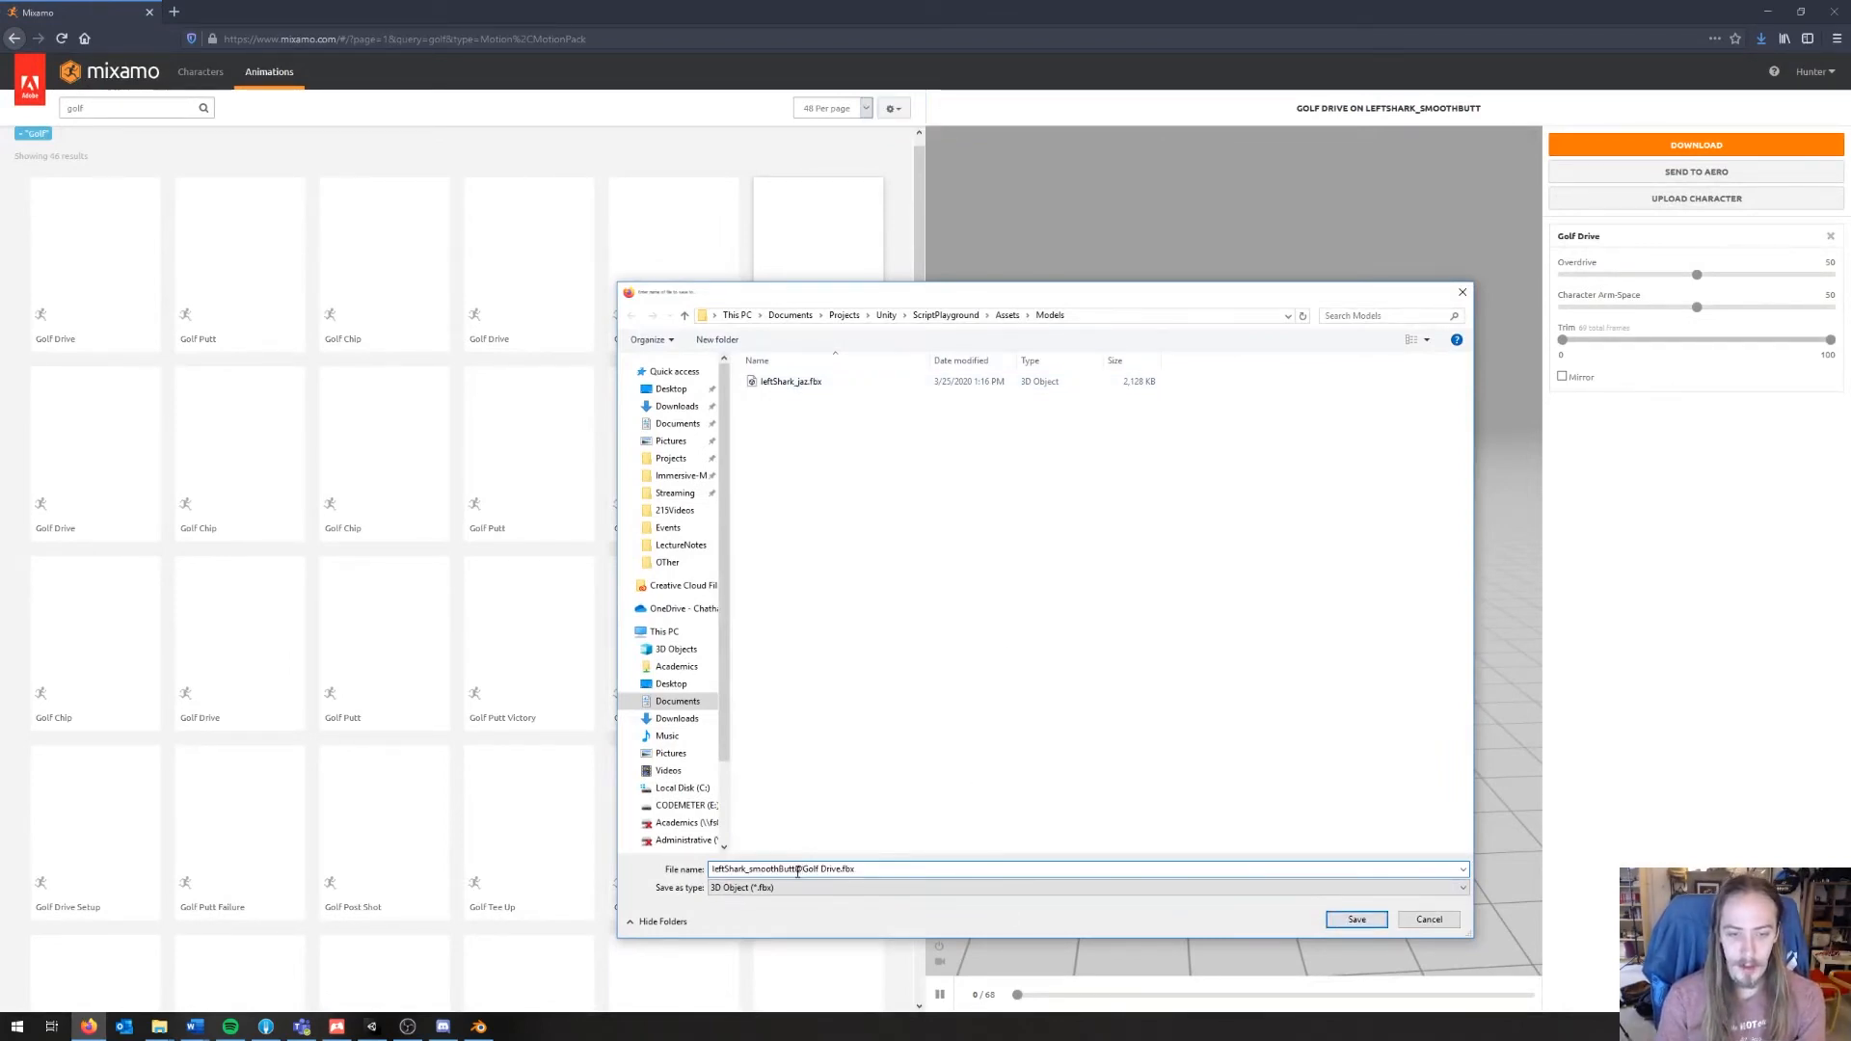
{"action": "left_click_drag", "start_coordinate": [799, 870], "coordinate": [416, 867]}
{"action": "key", "text": "BackSpace"}
{"action": "key", "text": "Return"}
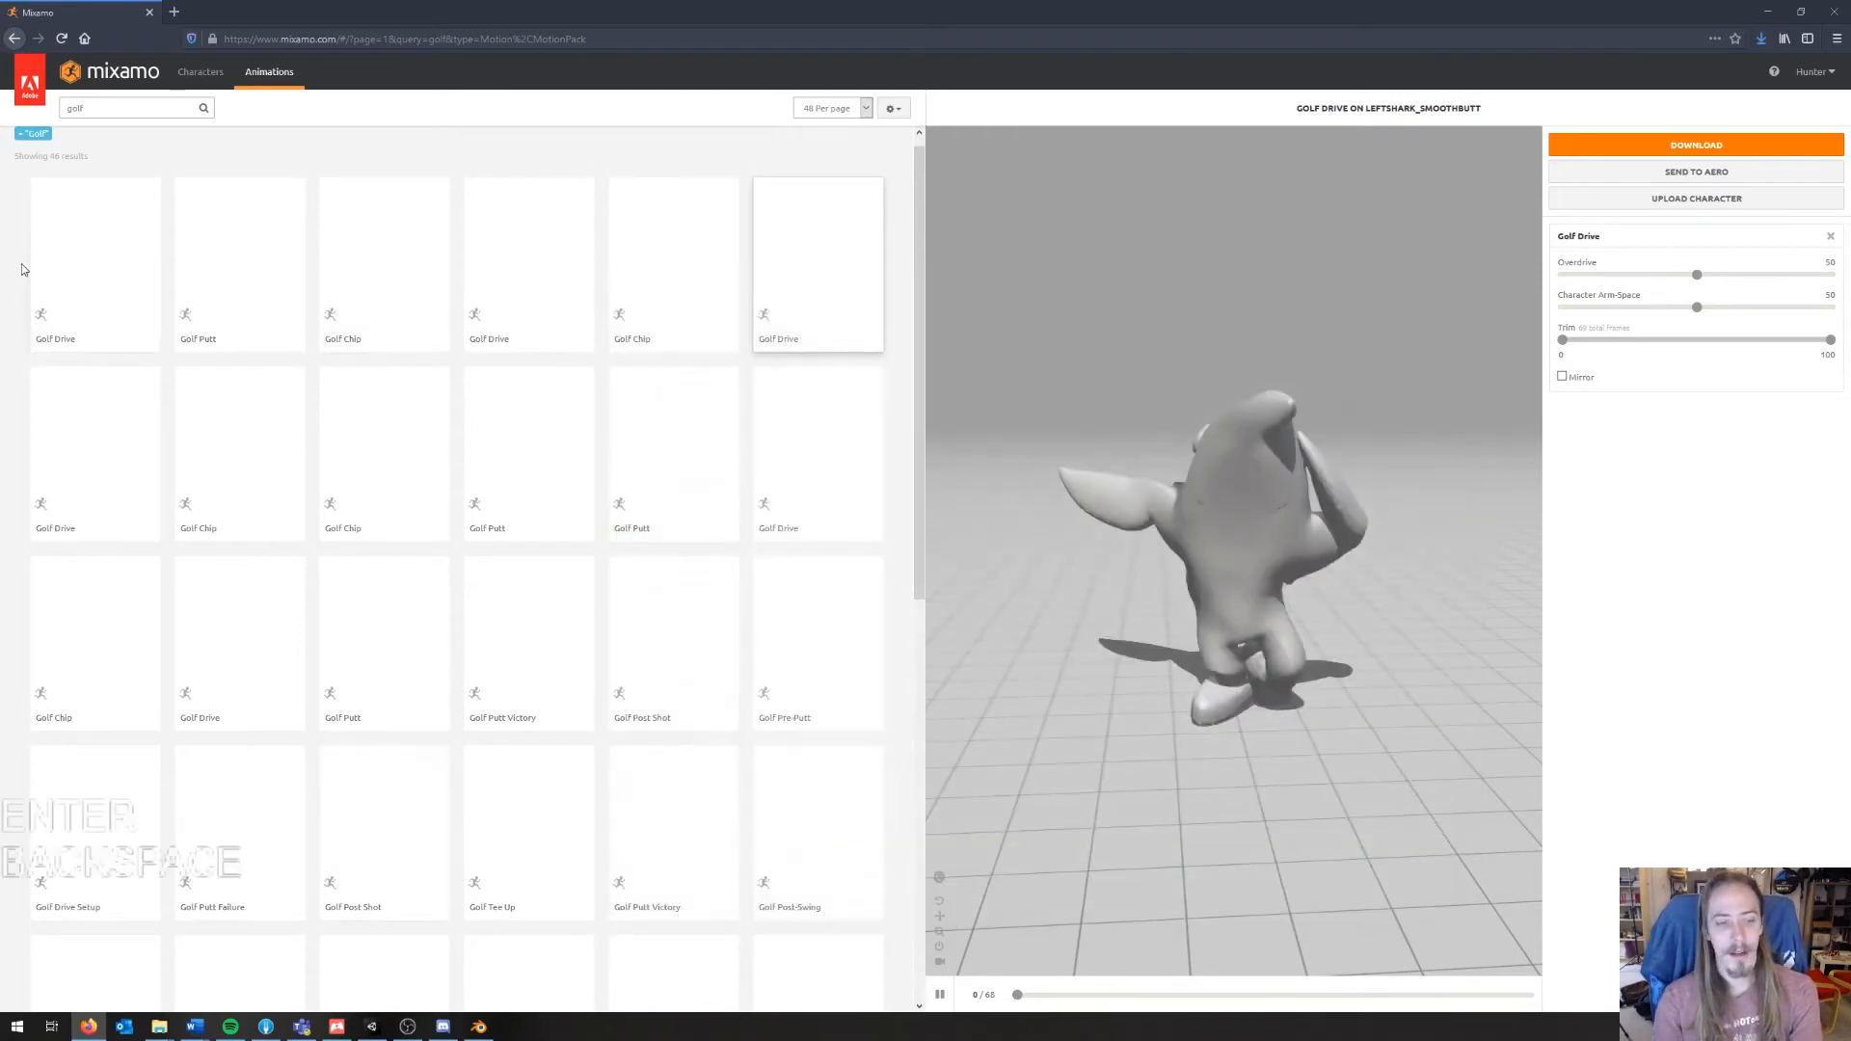
Step: Apply the Golf Bad Shot animation to the shark, followed by the Golf Putt Failure animation
{"action": "scroll", "coordinate": [318, 495], "scroll_direction": "down", "scroll_amount": 4}
{"action": "left_click", "coordinate": [667, 627]}
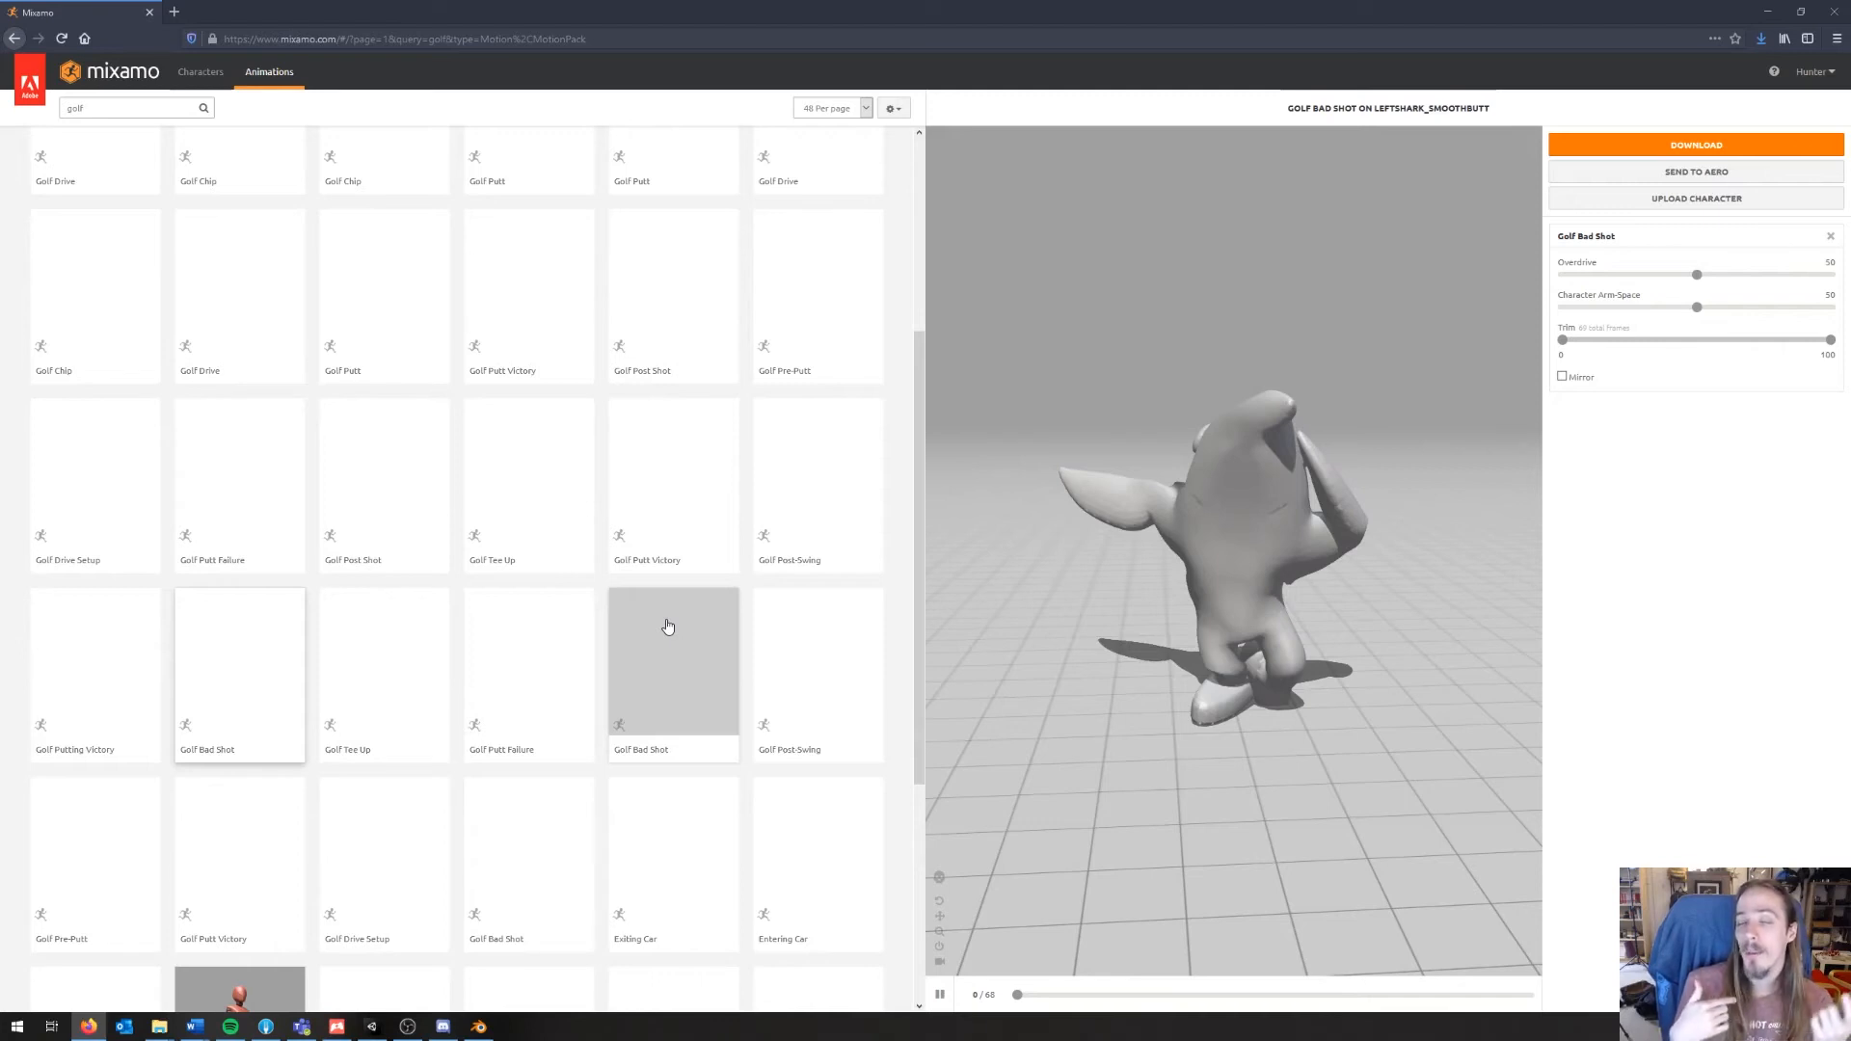
{"action": "left_click", "coordinate": [492, 714]}
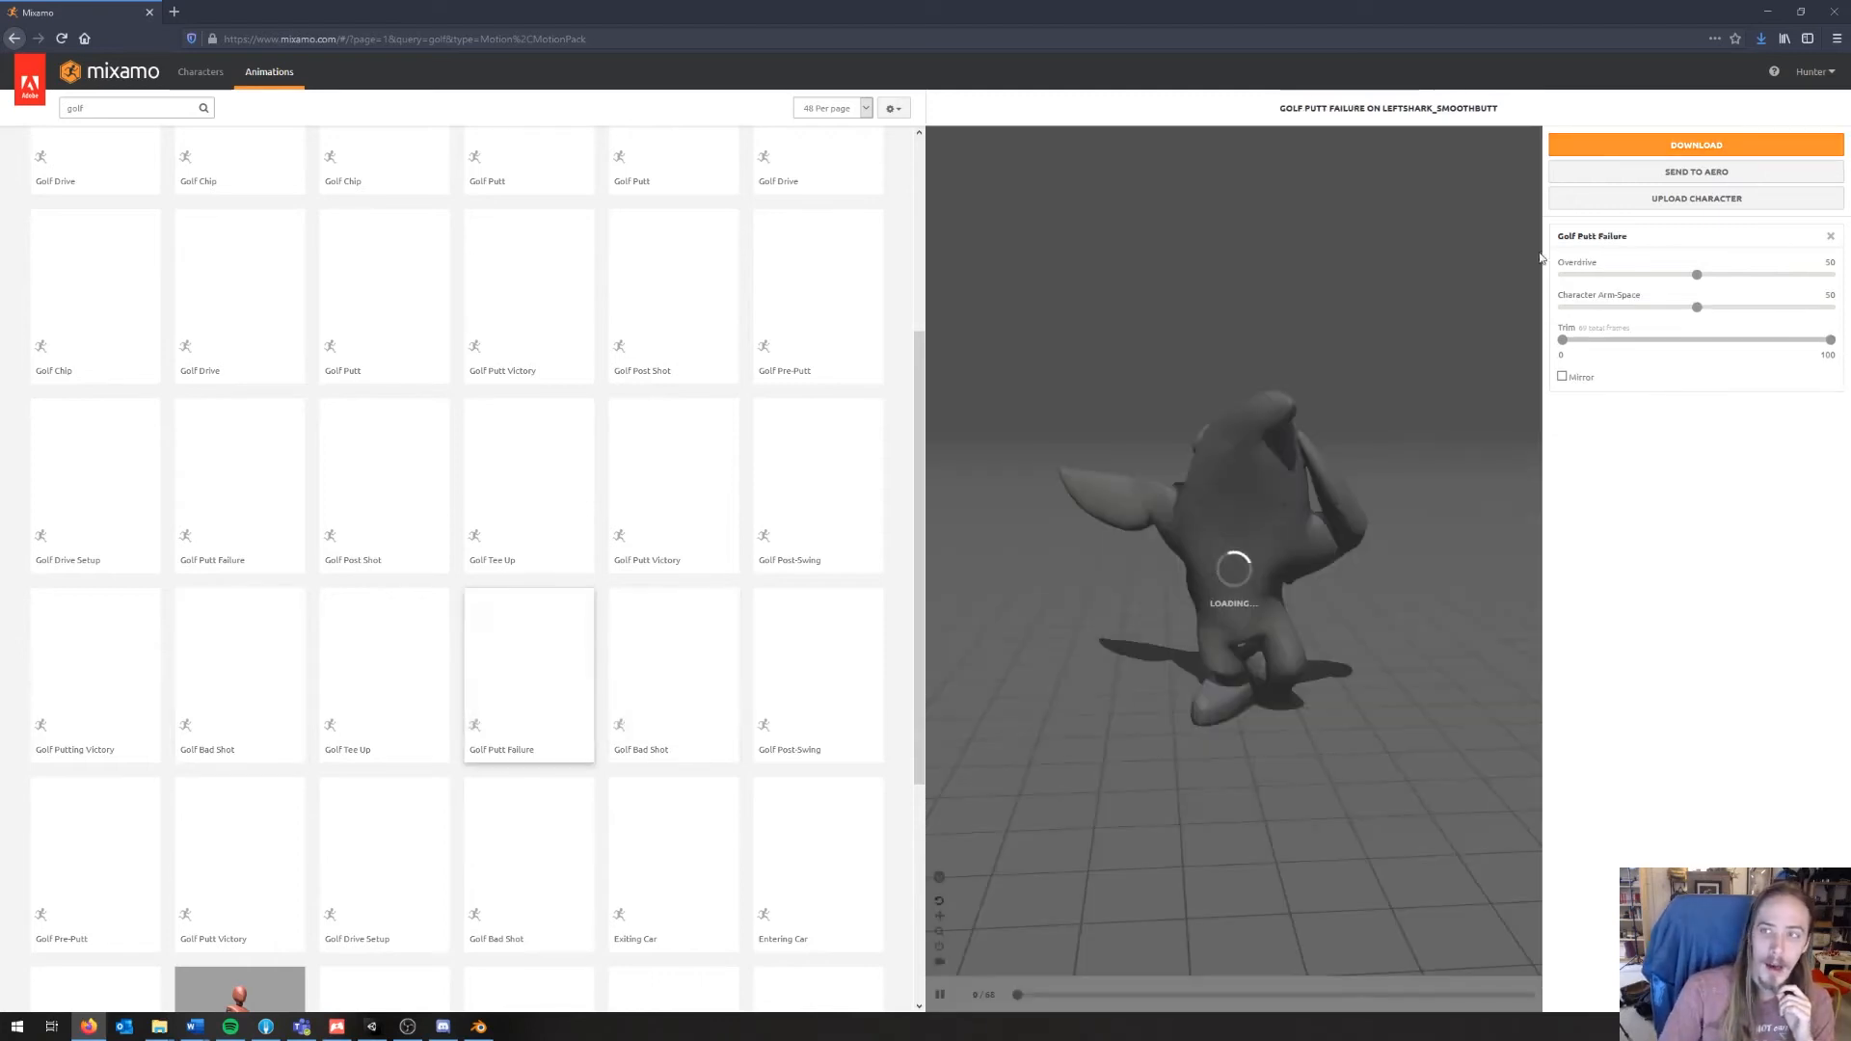
Step: Download the Golf Putt Failure animation as FBX for Unity with Skin set to With Skin
{"action": "left_click", "coordinate": [1696, 144]}
{"action": "left_click", "coordinate": [980, 207]}
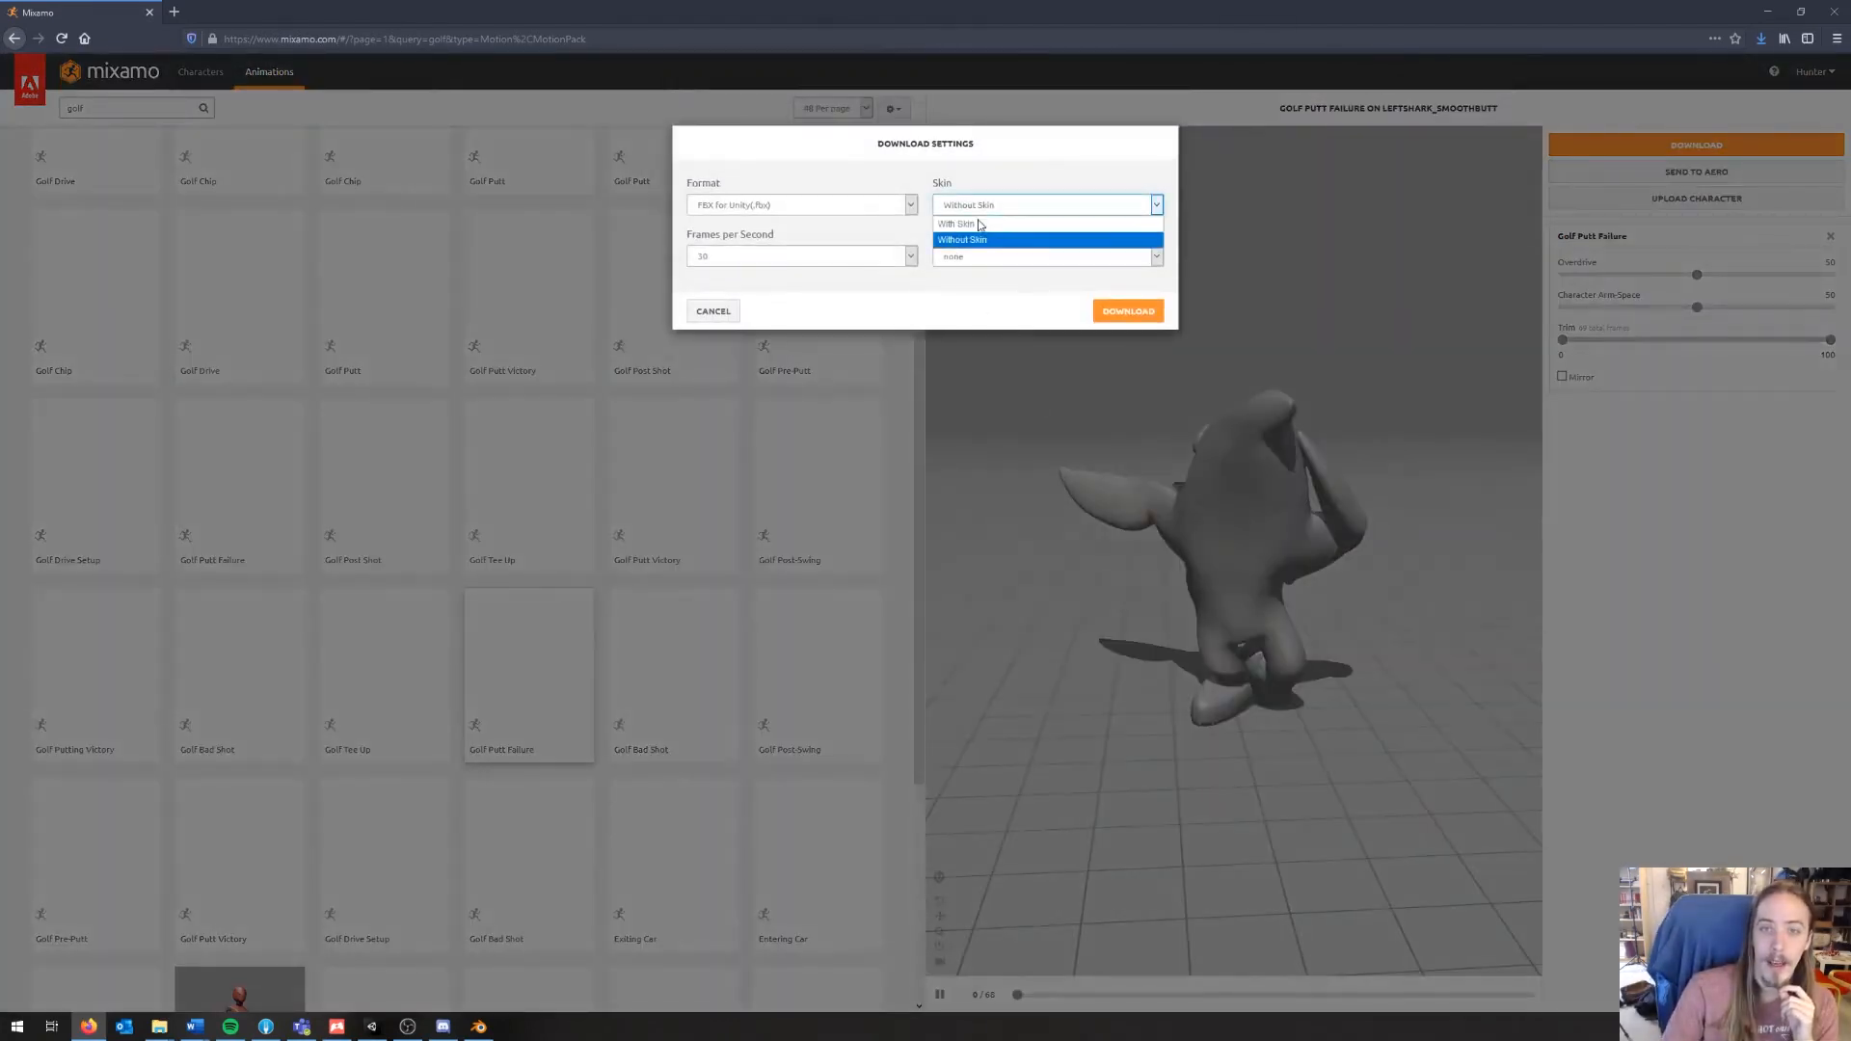
{"action": "left_click", "coordinate": [977, 224]}
{"action": "left_click", "coordinate": [979, 206]}
{"action": "left_click", "coordinate": [975, 227]}
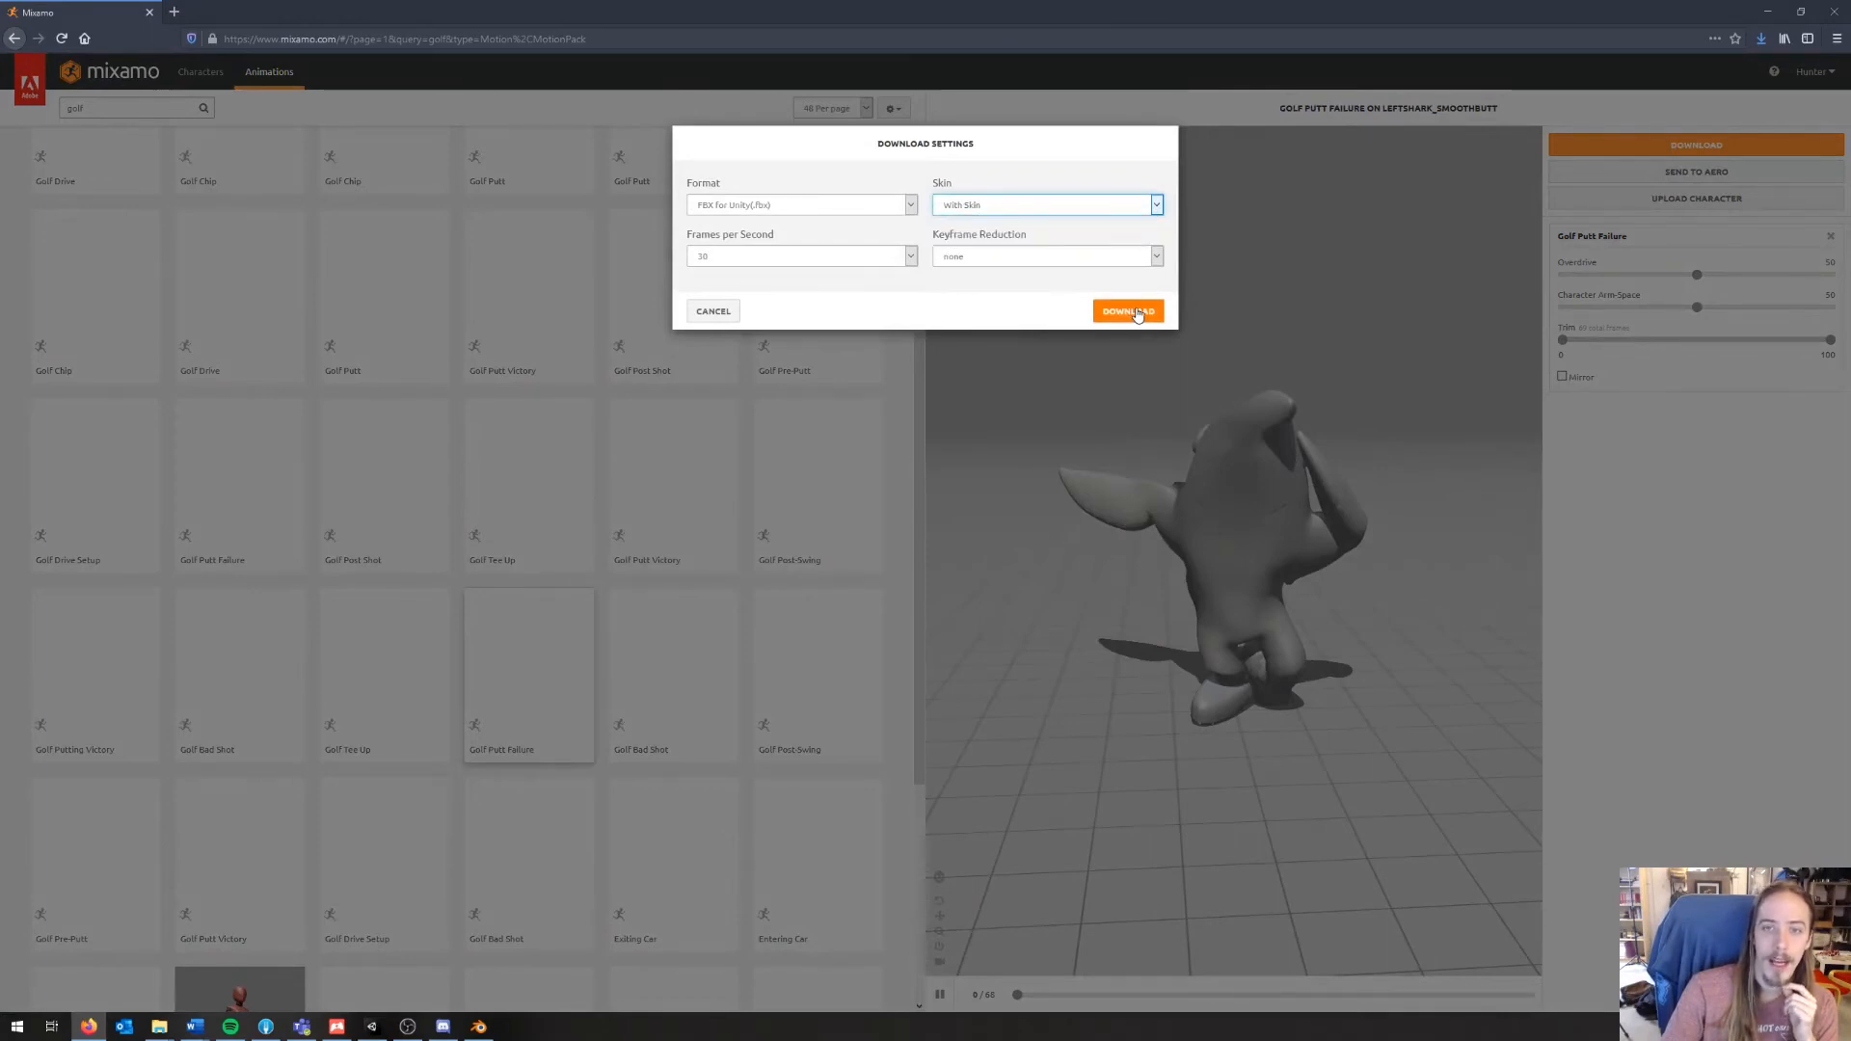
{"action": "left_click", "coordinate": [1137, 314]}
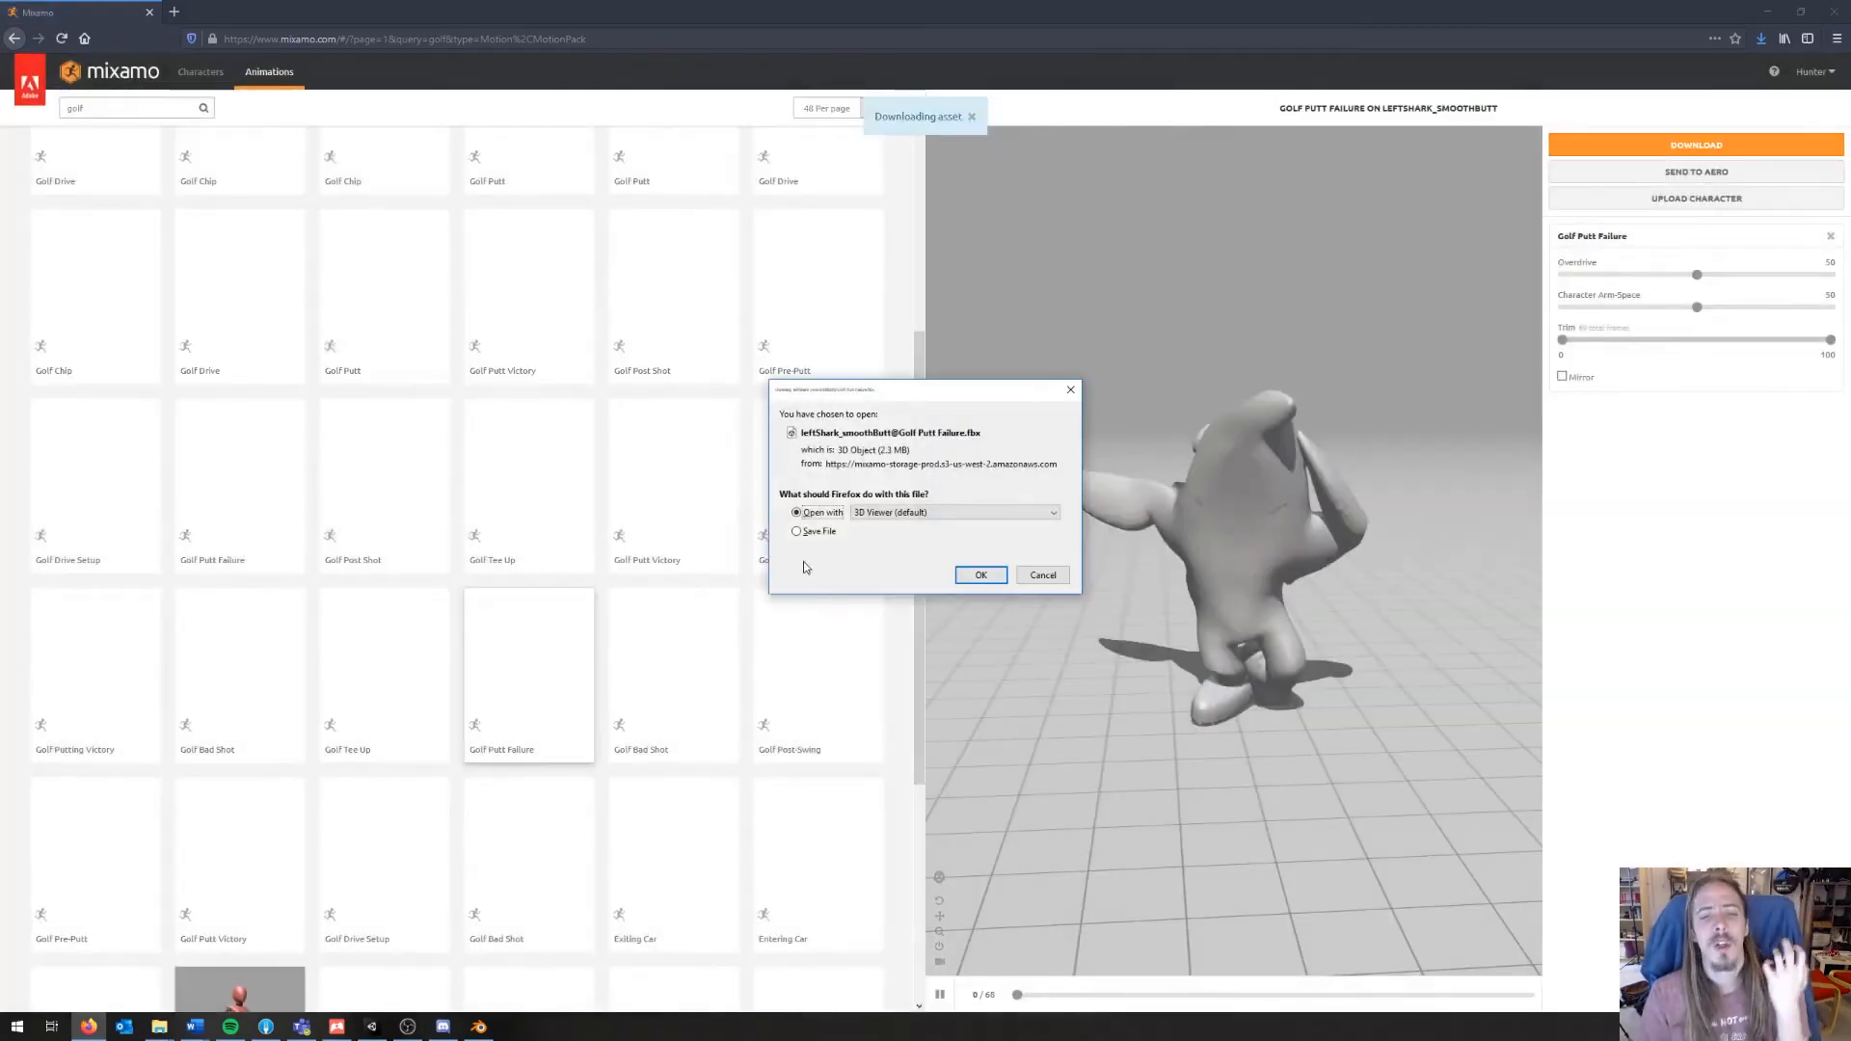
{"action": "left_click", "coordinate": [798, 531]}
{"action": "left_click", "coordinate": [980, 576]}
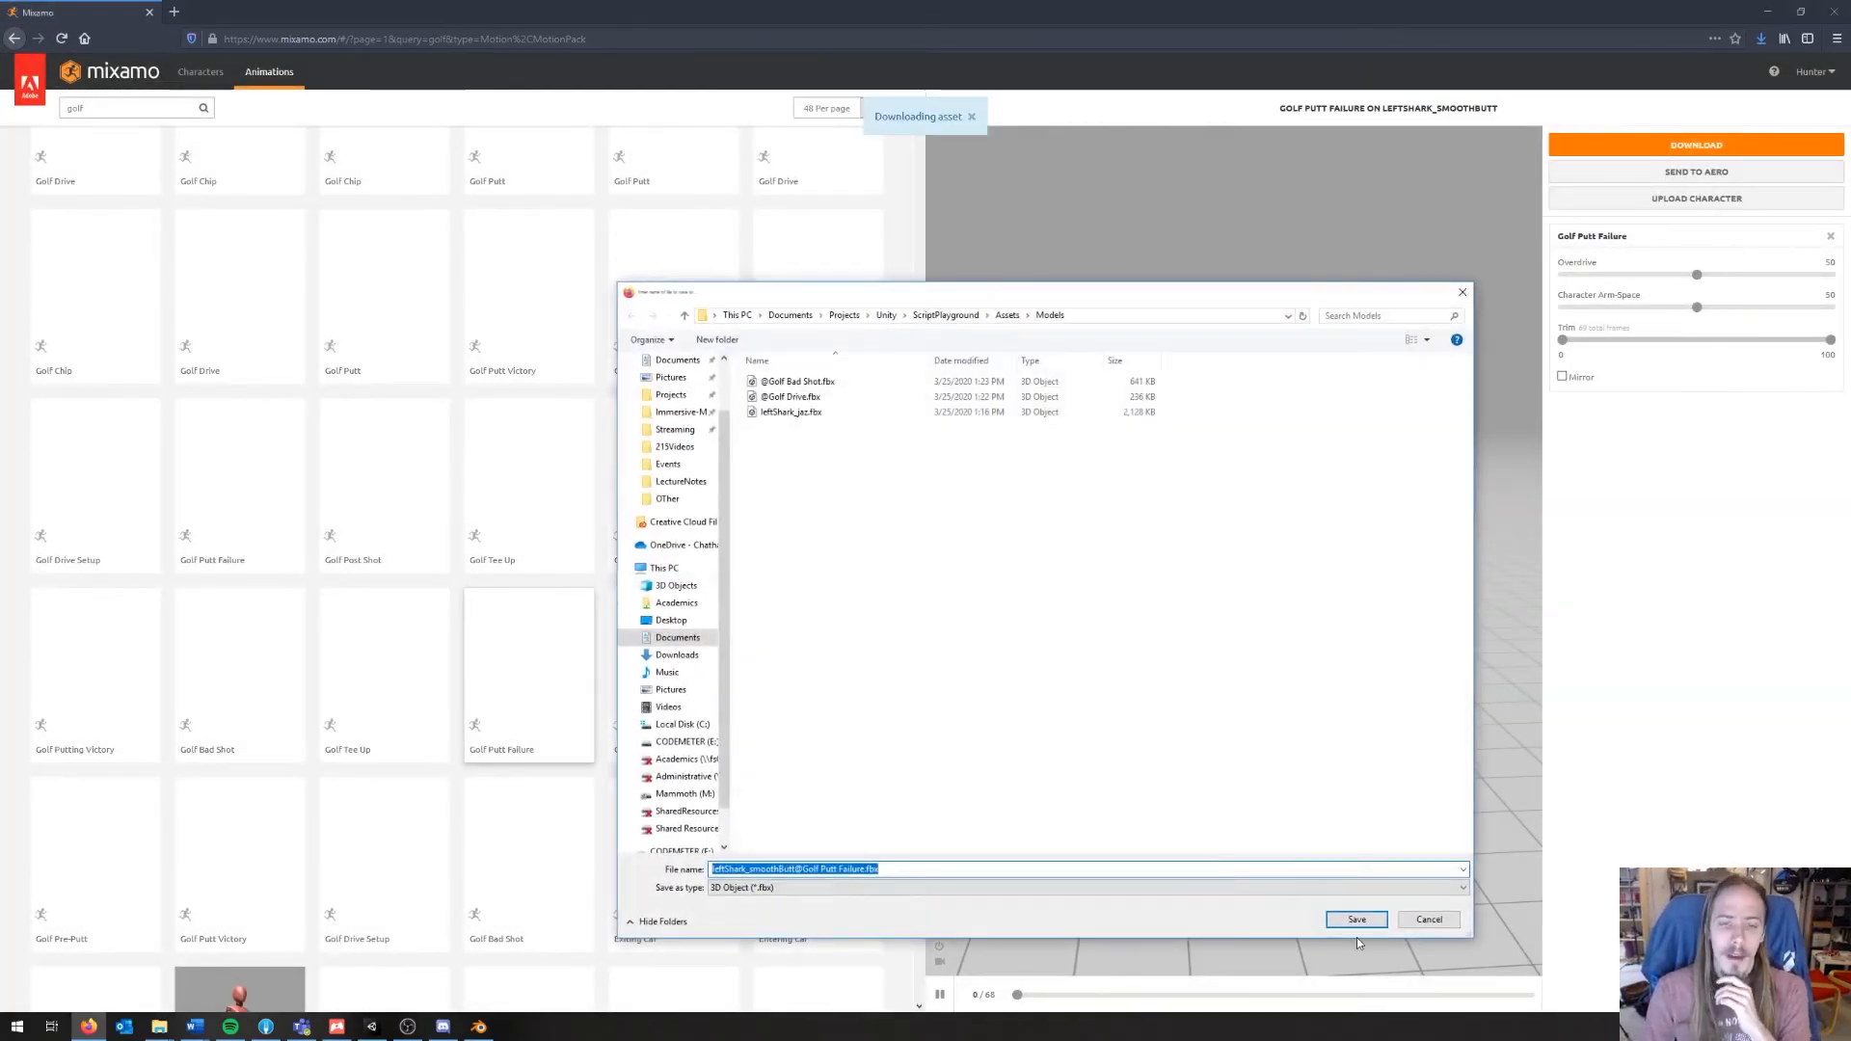
{"action": "left_click", "coordinate": [808, 869]}
{"action": "left_click_drag", "start_coordinate": [802, 868], "coordinate": [711, 868]}
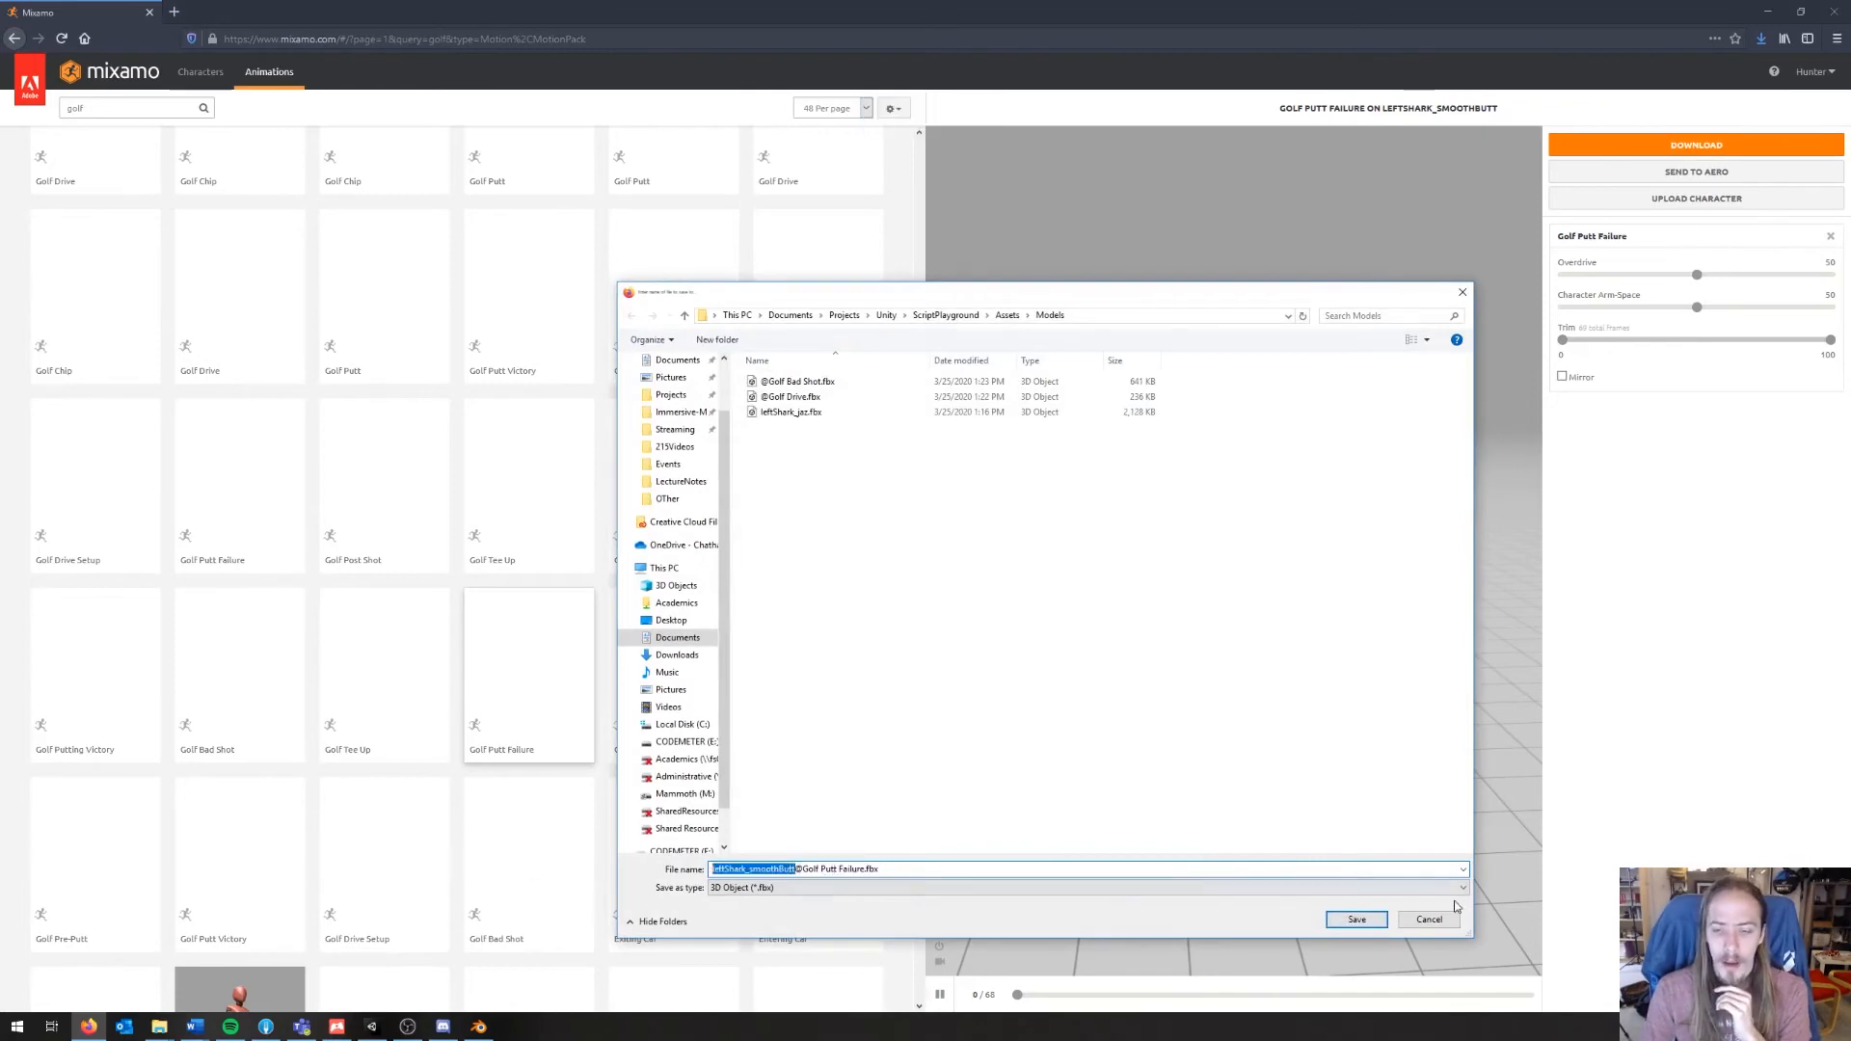
{"action": "key", "text": "BackSpace"}
{"action": "key", "text": "Return"}
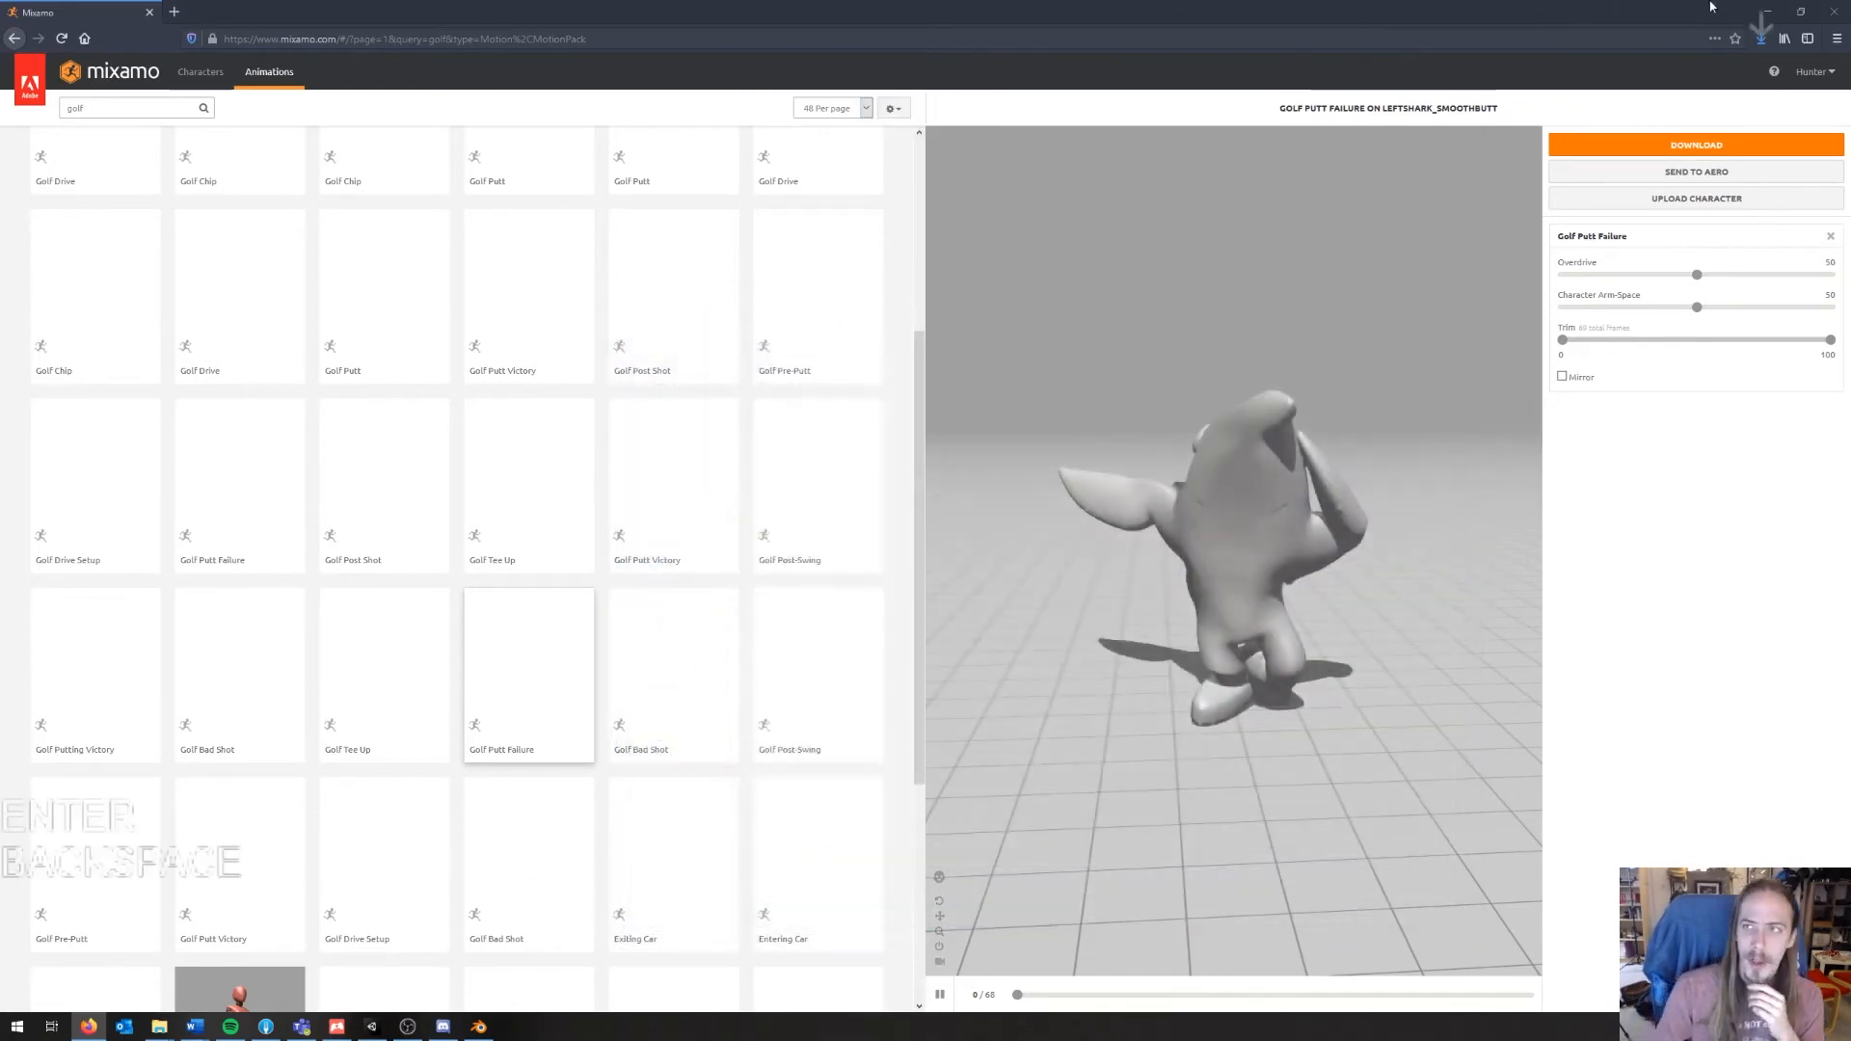
Step: Return to Unity, collapse the leftShark_jaz model and look at the golf models' import settings
{"action": "left_click", "coordinate": [1767, 11]}
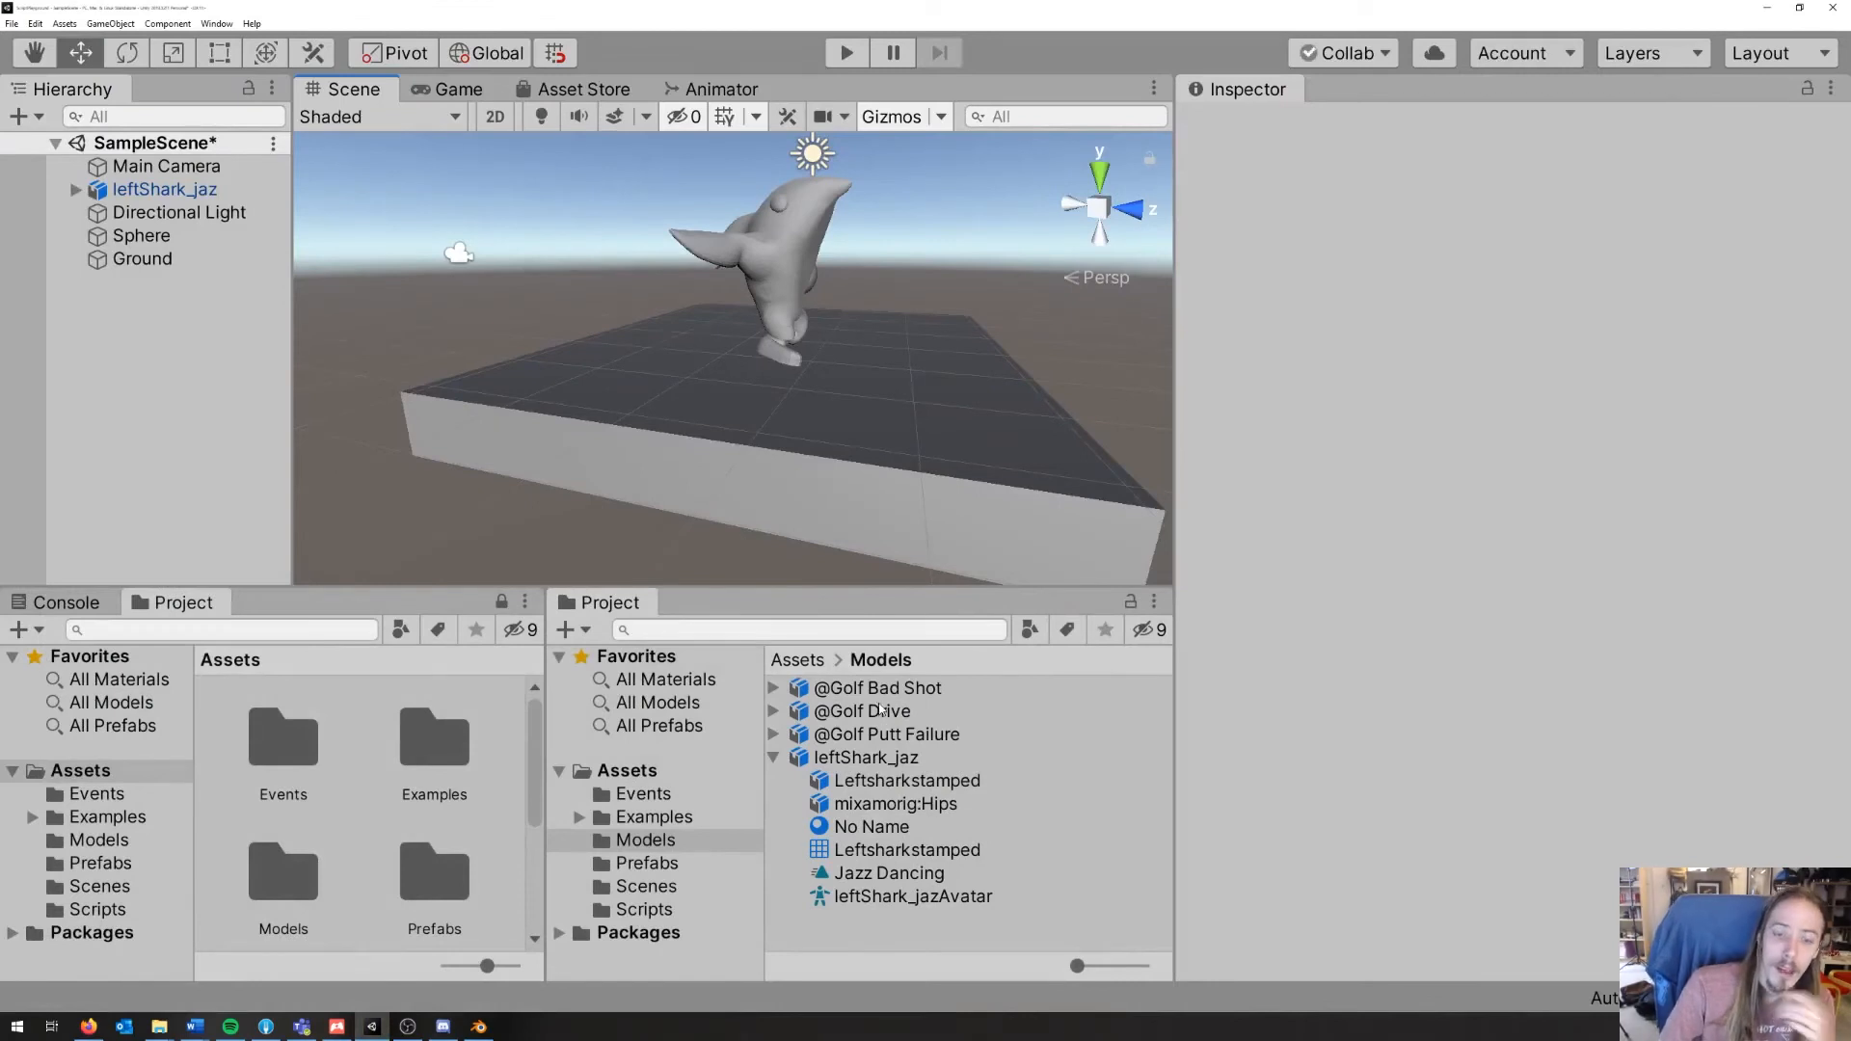
{"action": "left_click", "coordinate": [772, 758]}
{"action": "left_click", "coordinate": [861, 735]}
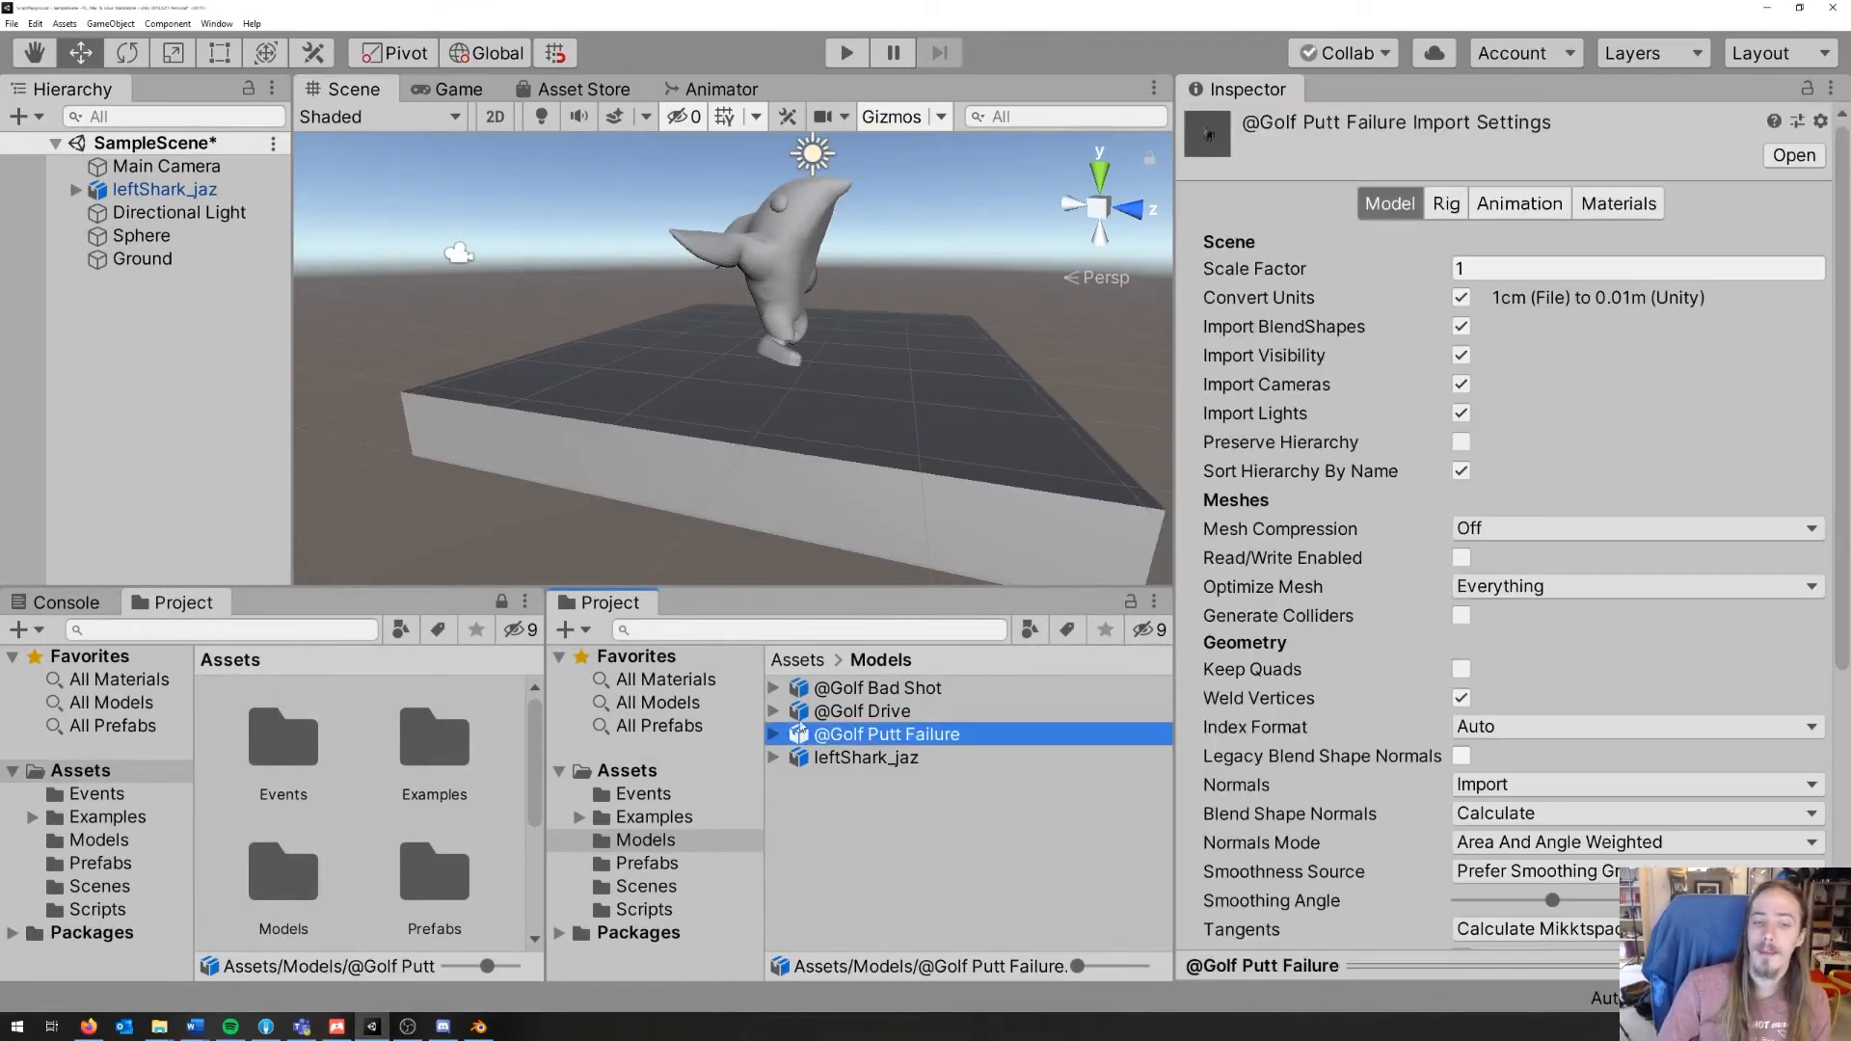
{"action": "left_click", "coordinate": [810, 711]}
Step: Disable Convert Units, Import Visibility, Import Cameras and Import Lights for the three golf models together and apply the changes
{"action": "left_click", "coordinate": [815, 690]}
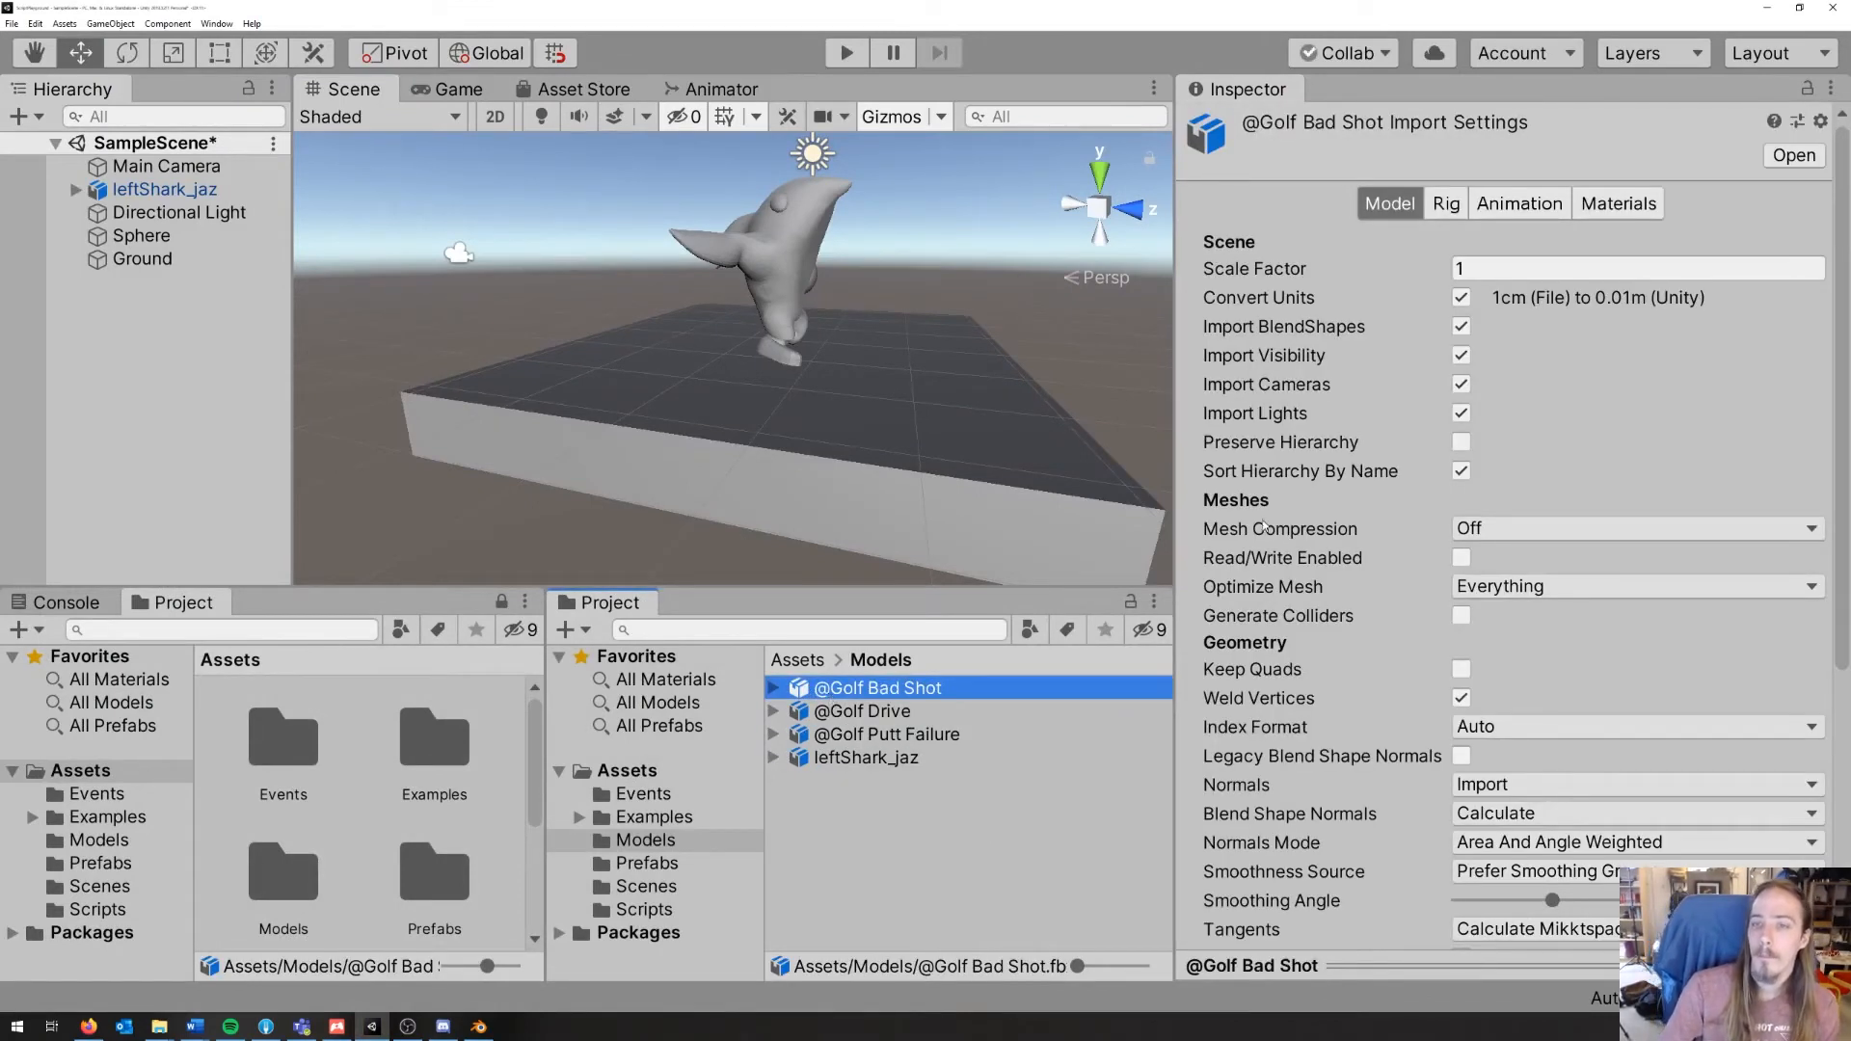
{"action": "left_click", "coordinate": [897, 734], "text": "shift"}
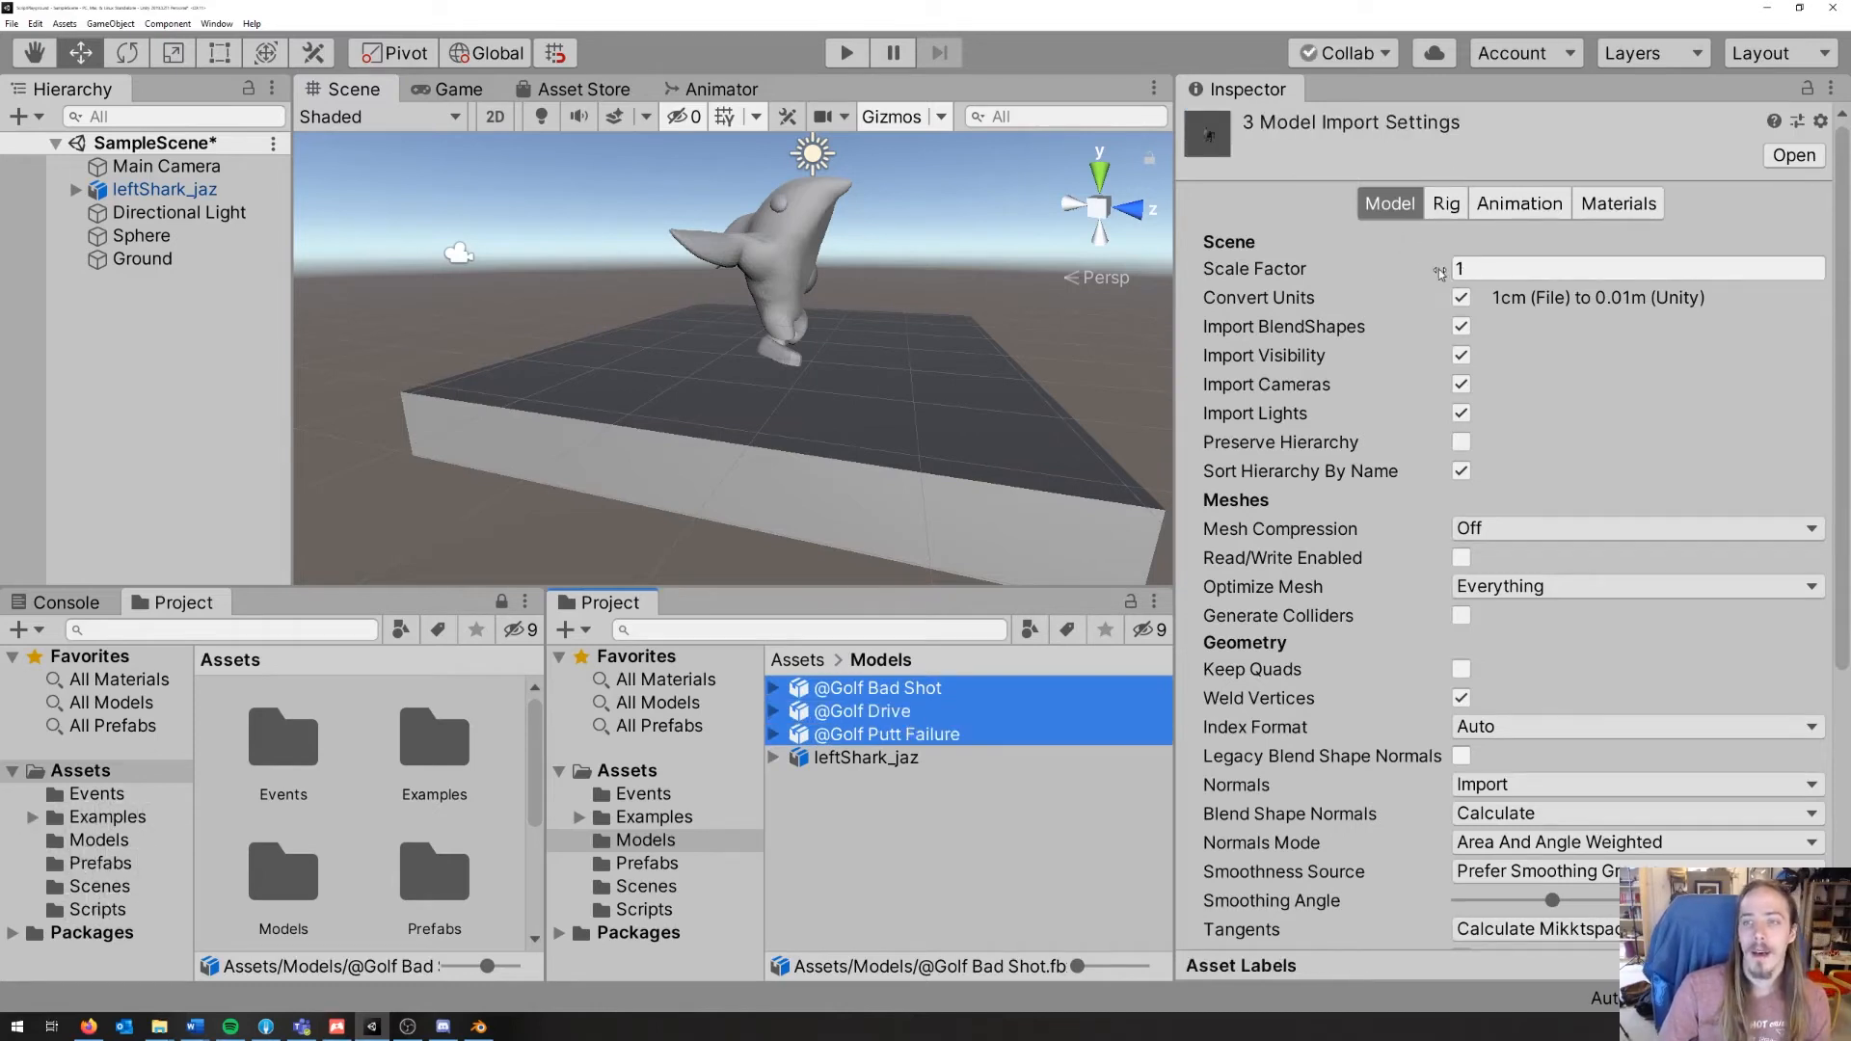
{"action": "left_click", "coordinate": [1461, 298]}
{"action": "left_click", "coordinate": [1461, 326]}
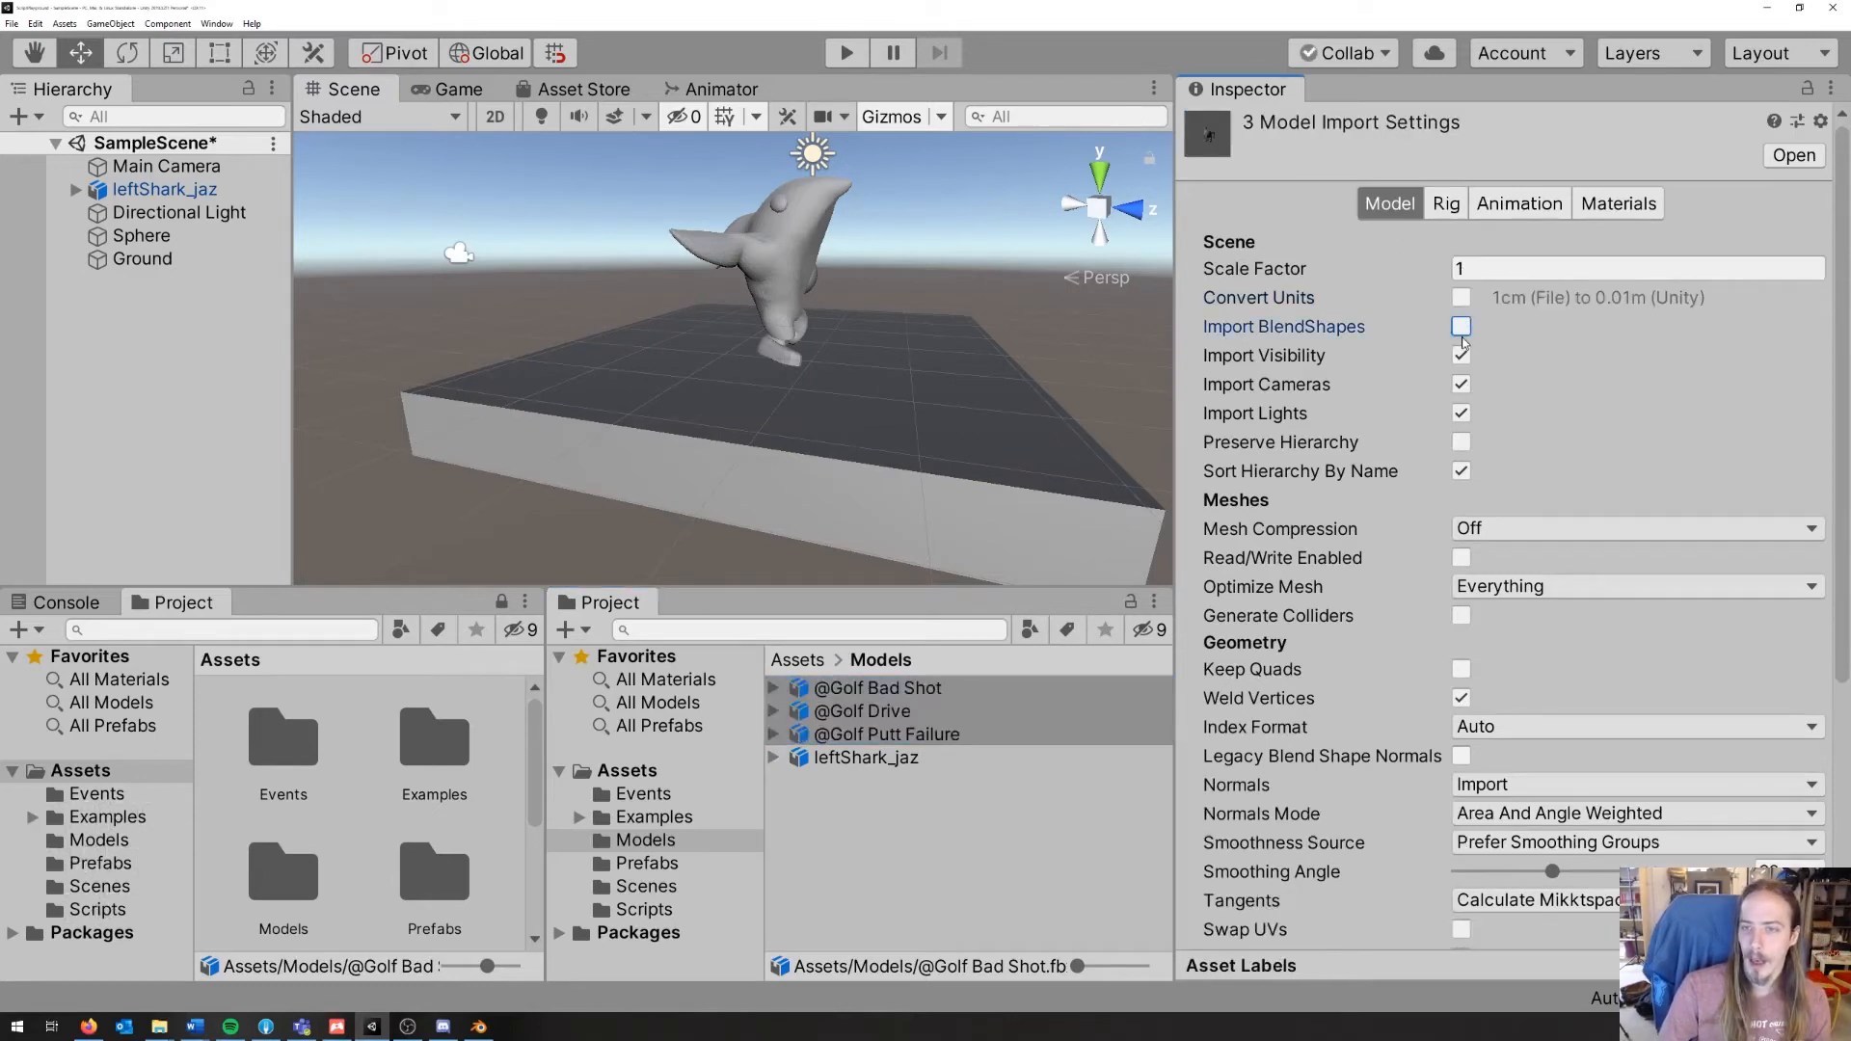
{"action": "left_click", "coordinate": [1460, 327]}
{"action": "left_click", "coordinate": [1460, 356]}
{"action": "left_click", "coordinate": [1460, 385]}
{"action": "left_click", "coordinate": [1461, 414]}
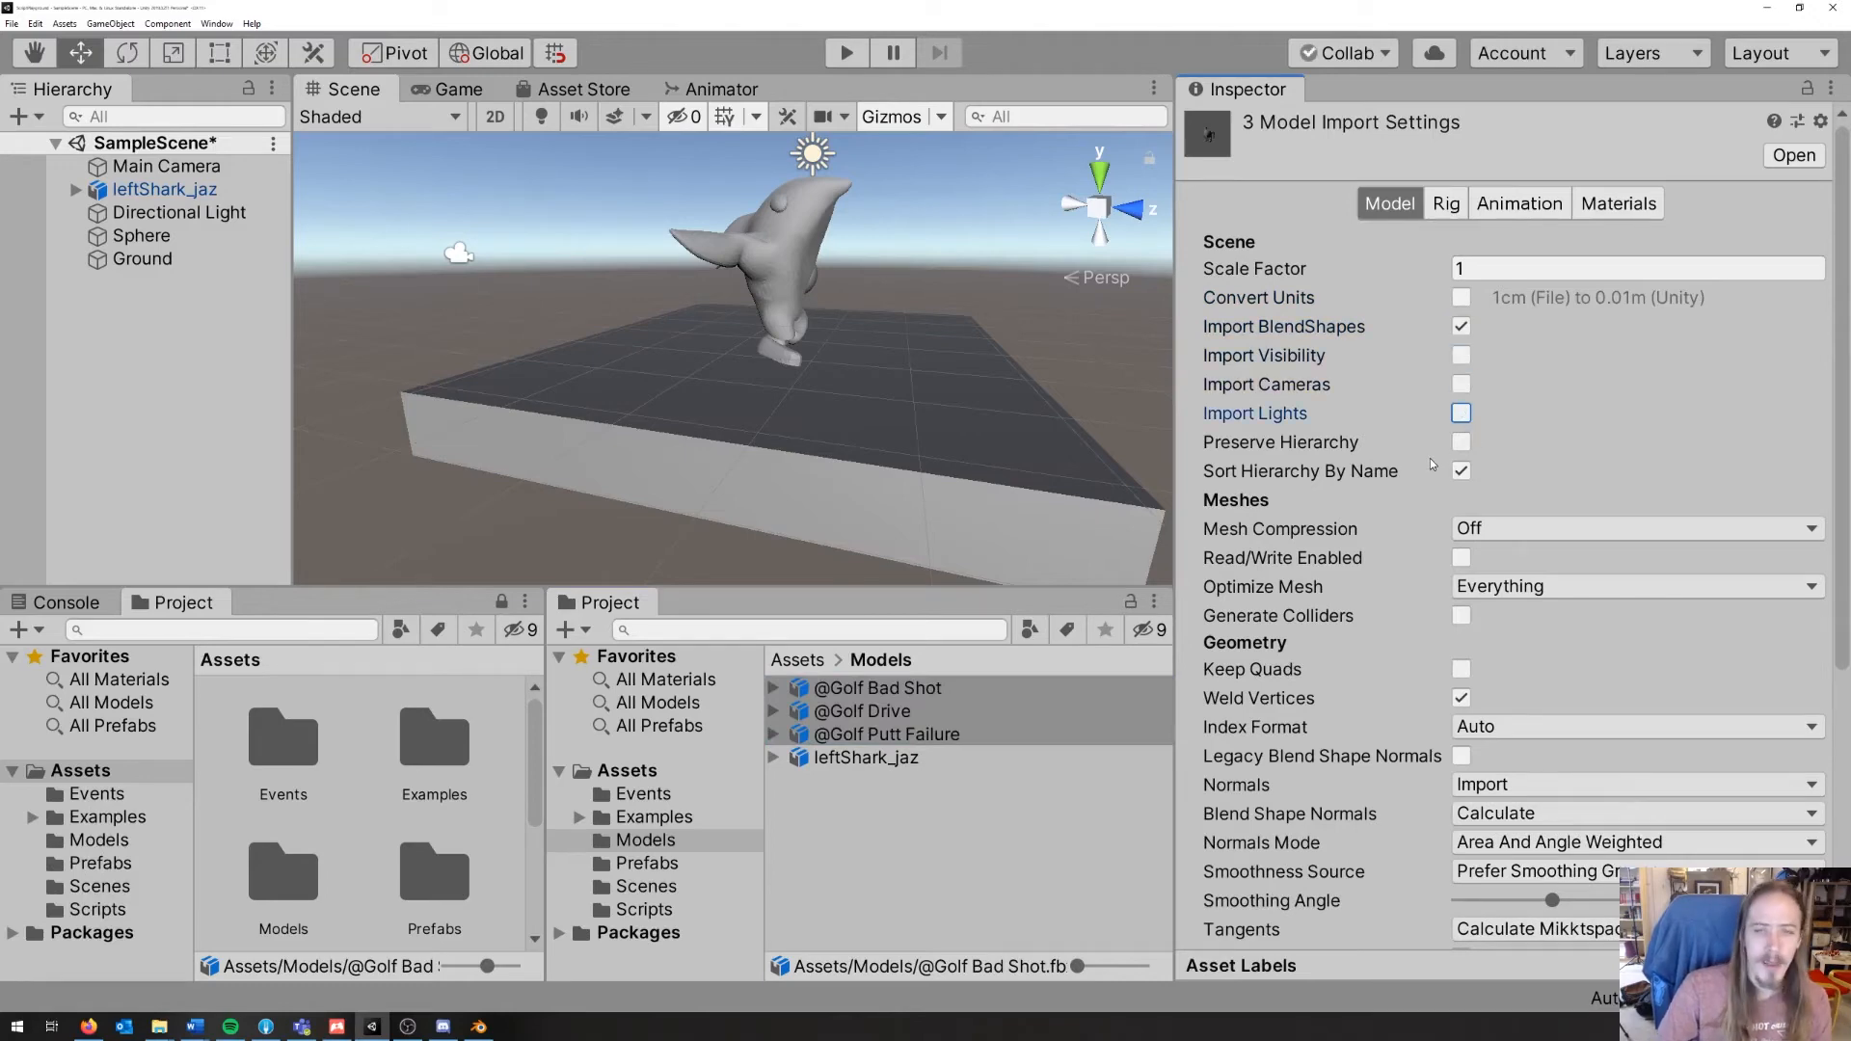
{"action": "scroll", "coordinate": [1423, 558], "scroll_direction": "down", "scroll_amount": 5}
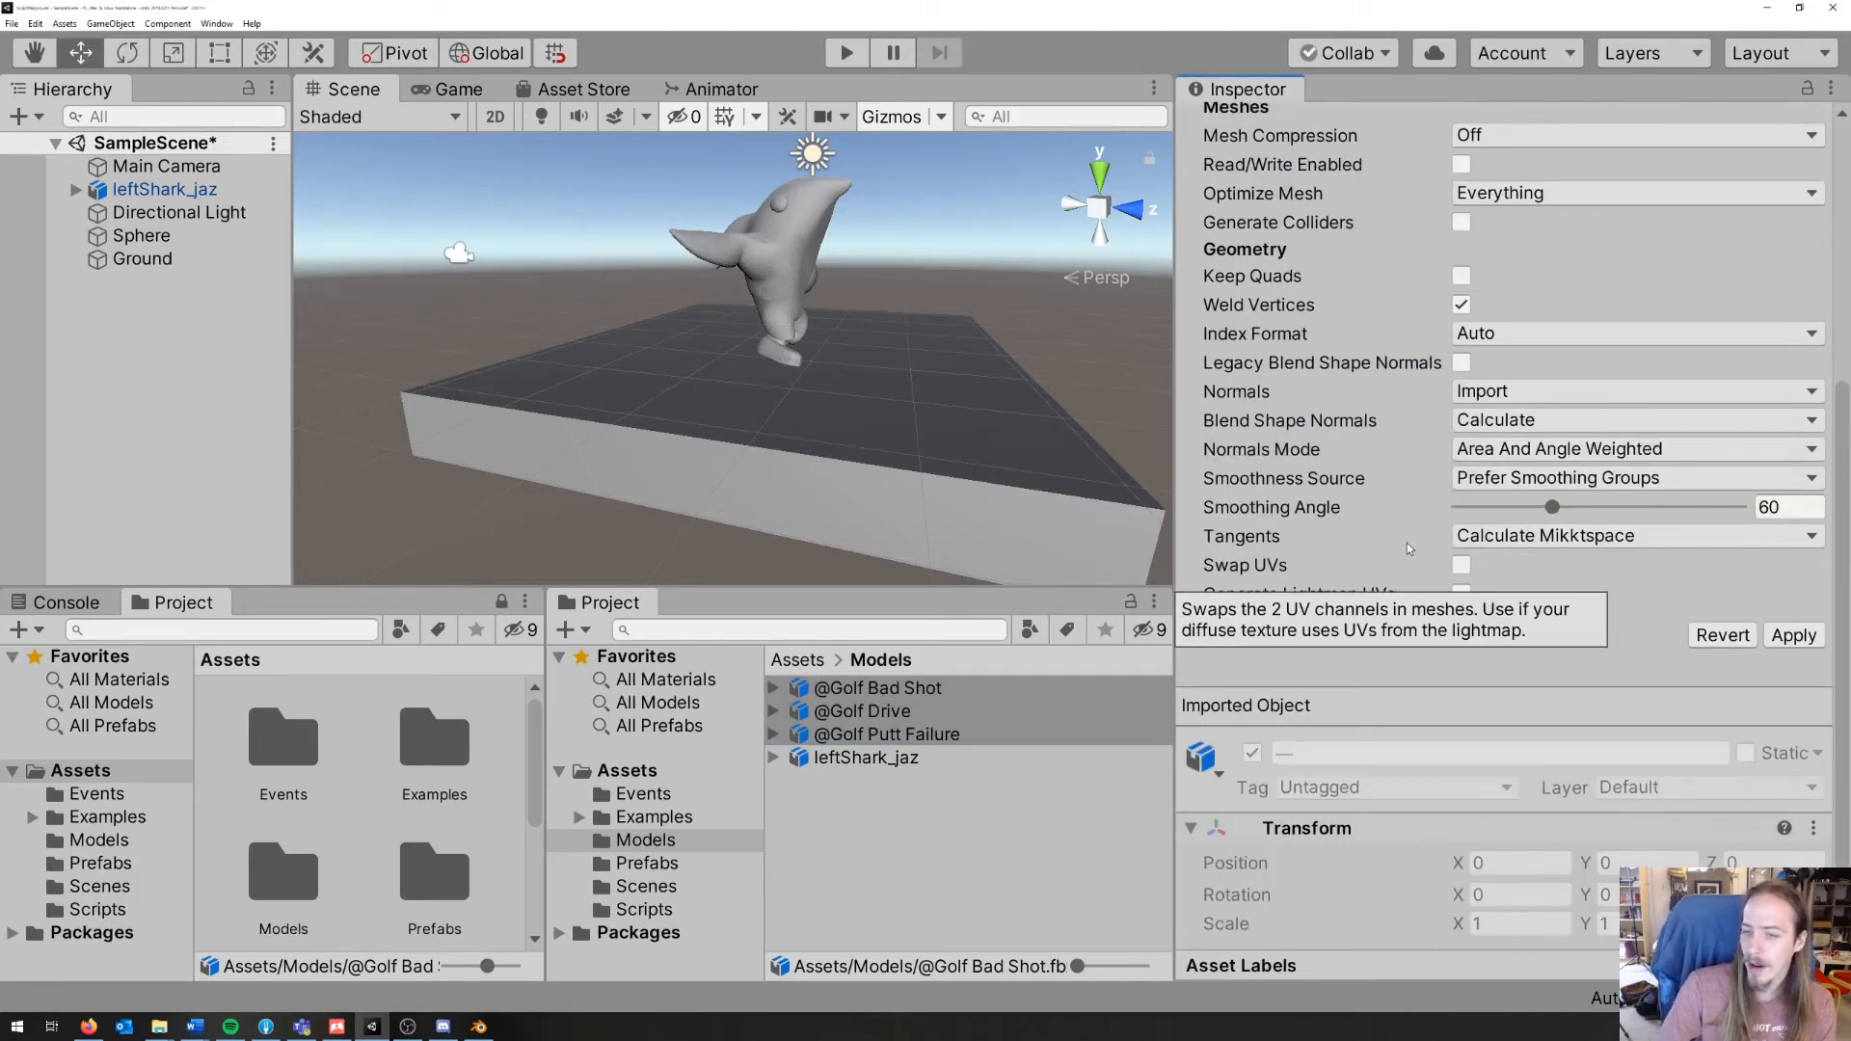
{"action": "left_click", "coordinate": [1793, 635]}
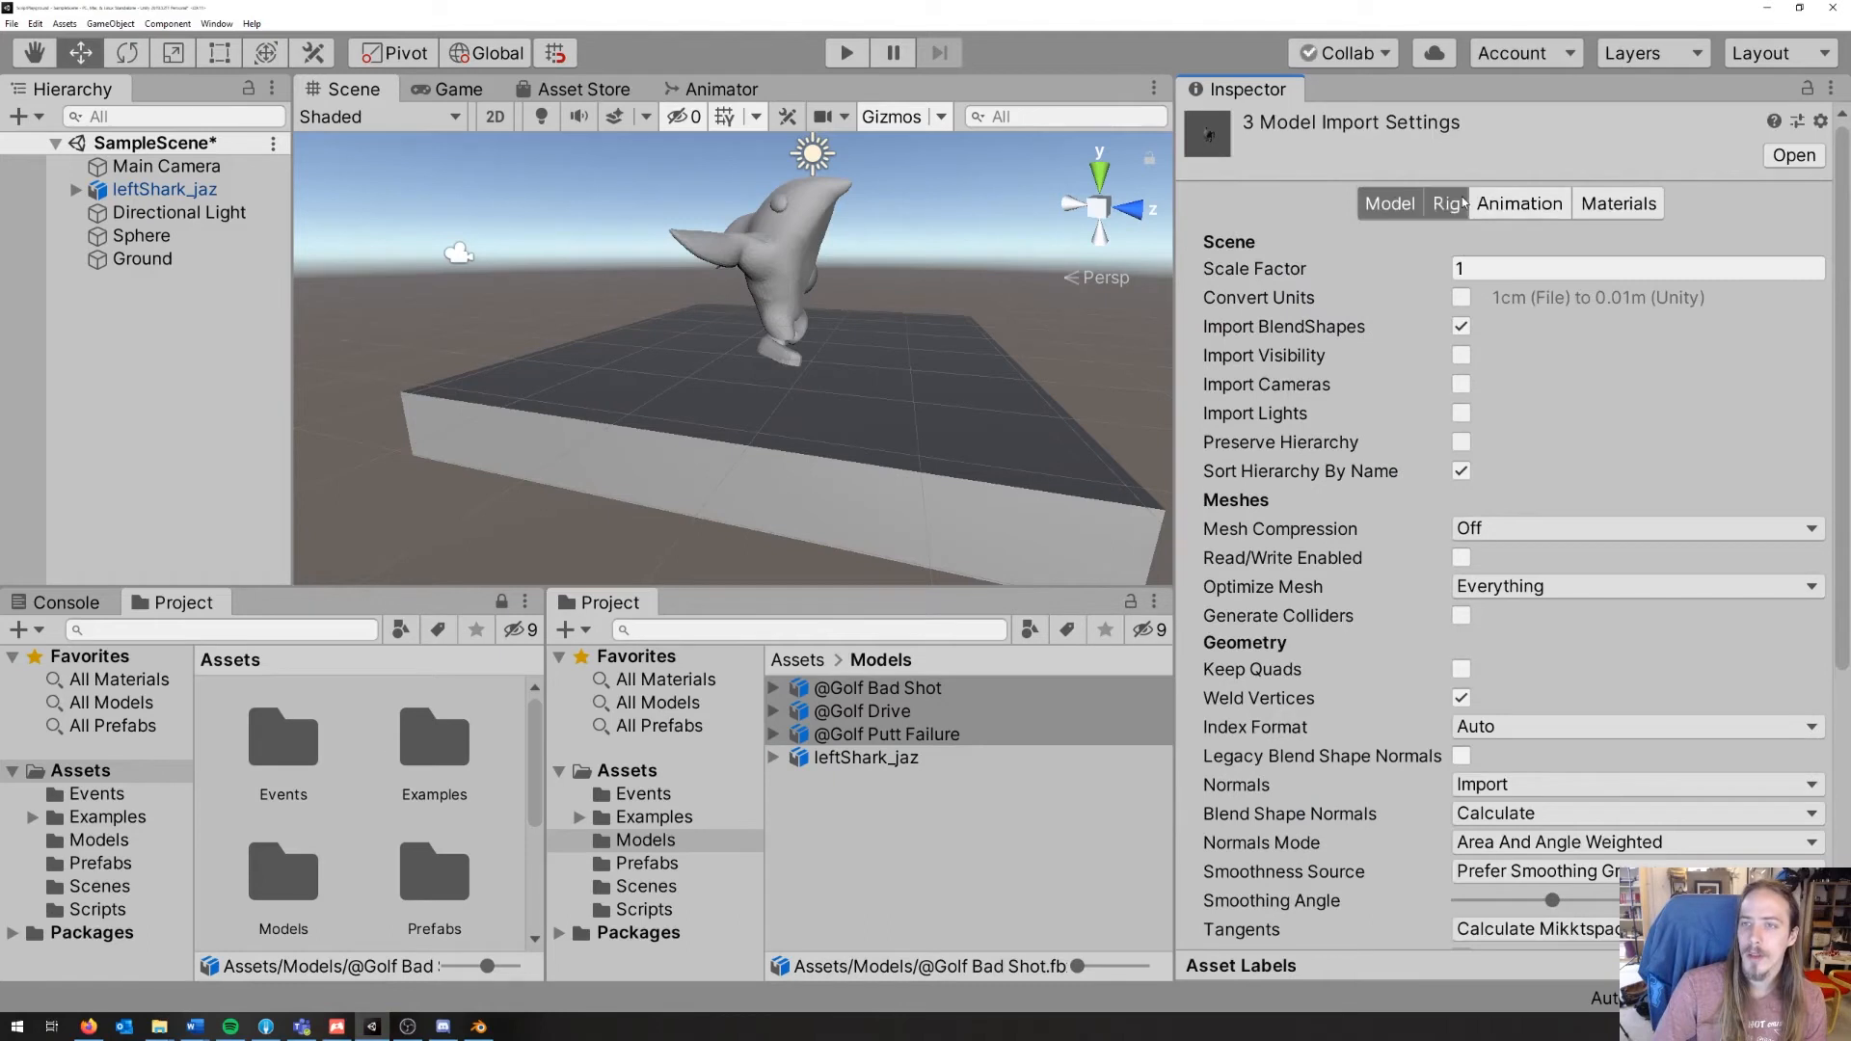
Step: Set the rig Animation Type of the three golf models to Humanoid and apply it
{"action": "left_click", "coordinate": [1448, 203]}
{"action": "left_click", "coordinate": [1522, 320]}
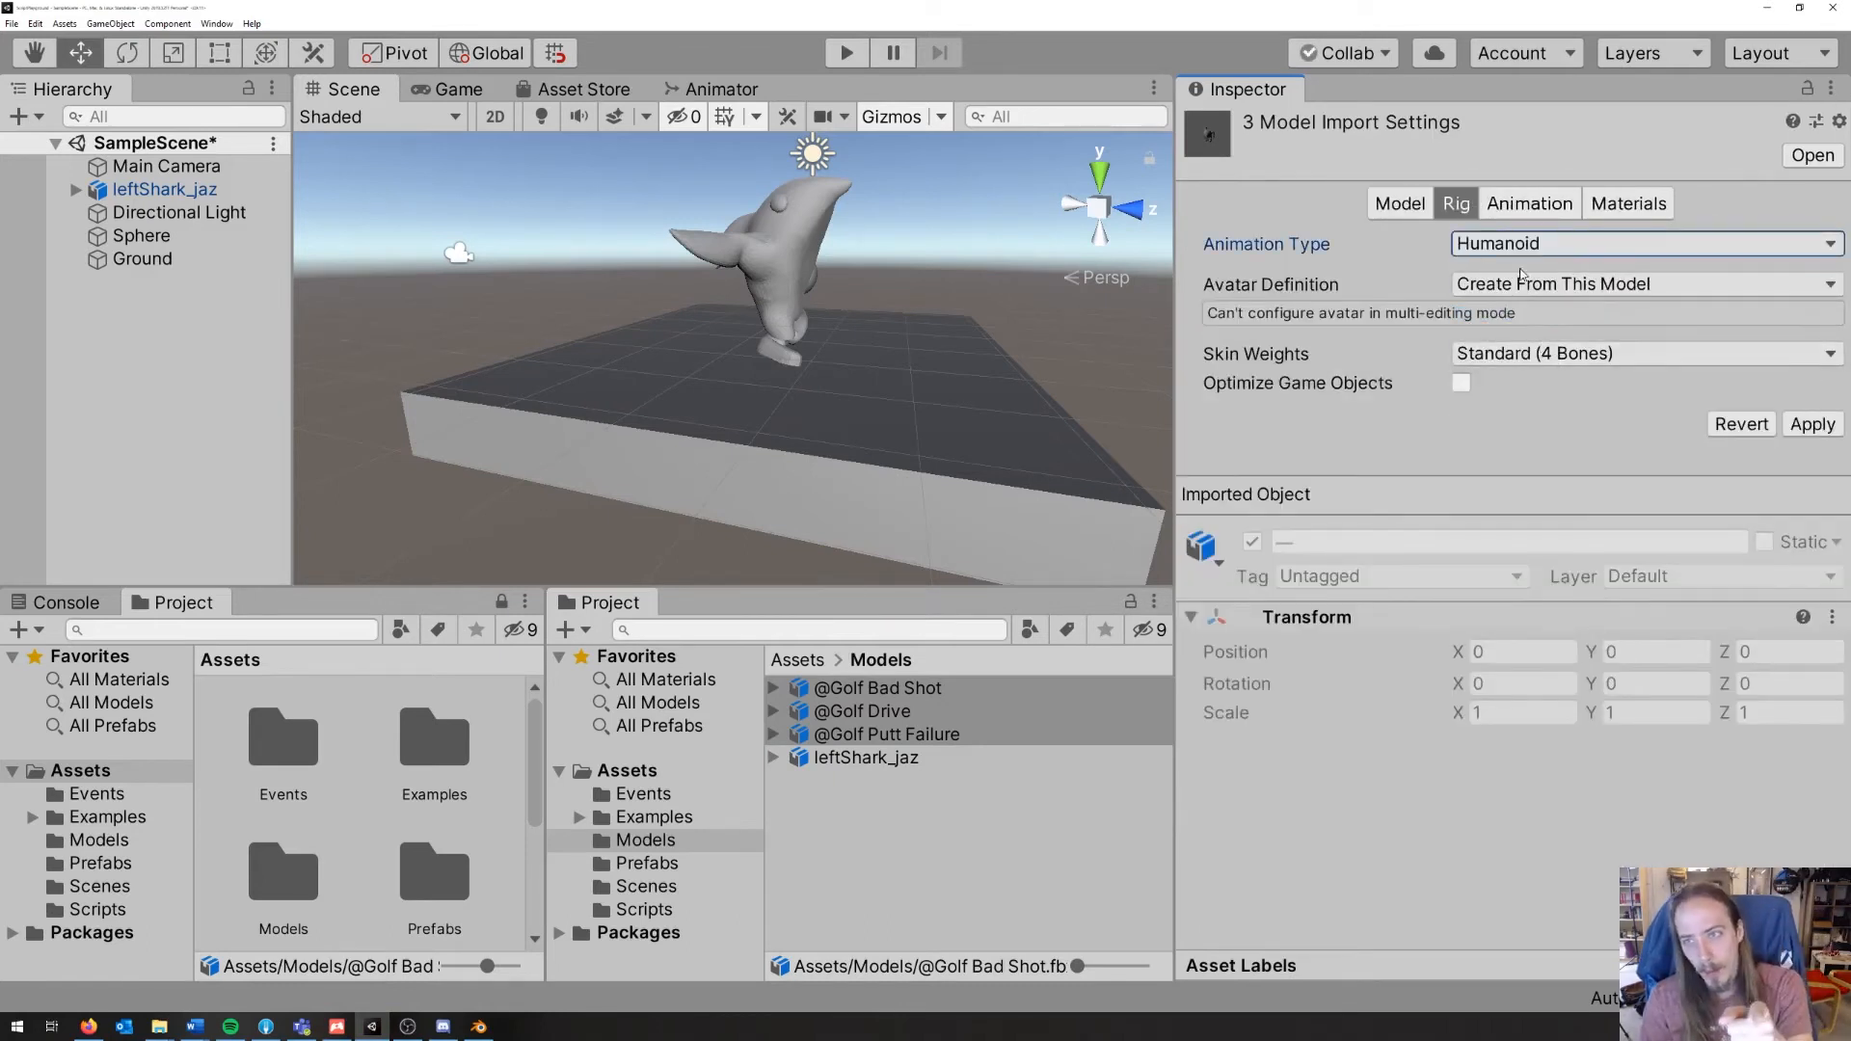
{"action": "left_click", "coordinate": [1811, 424]}
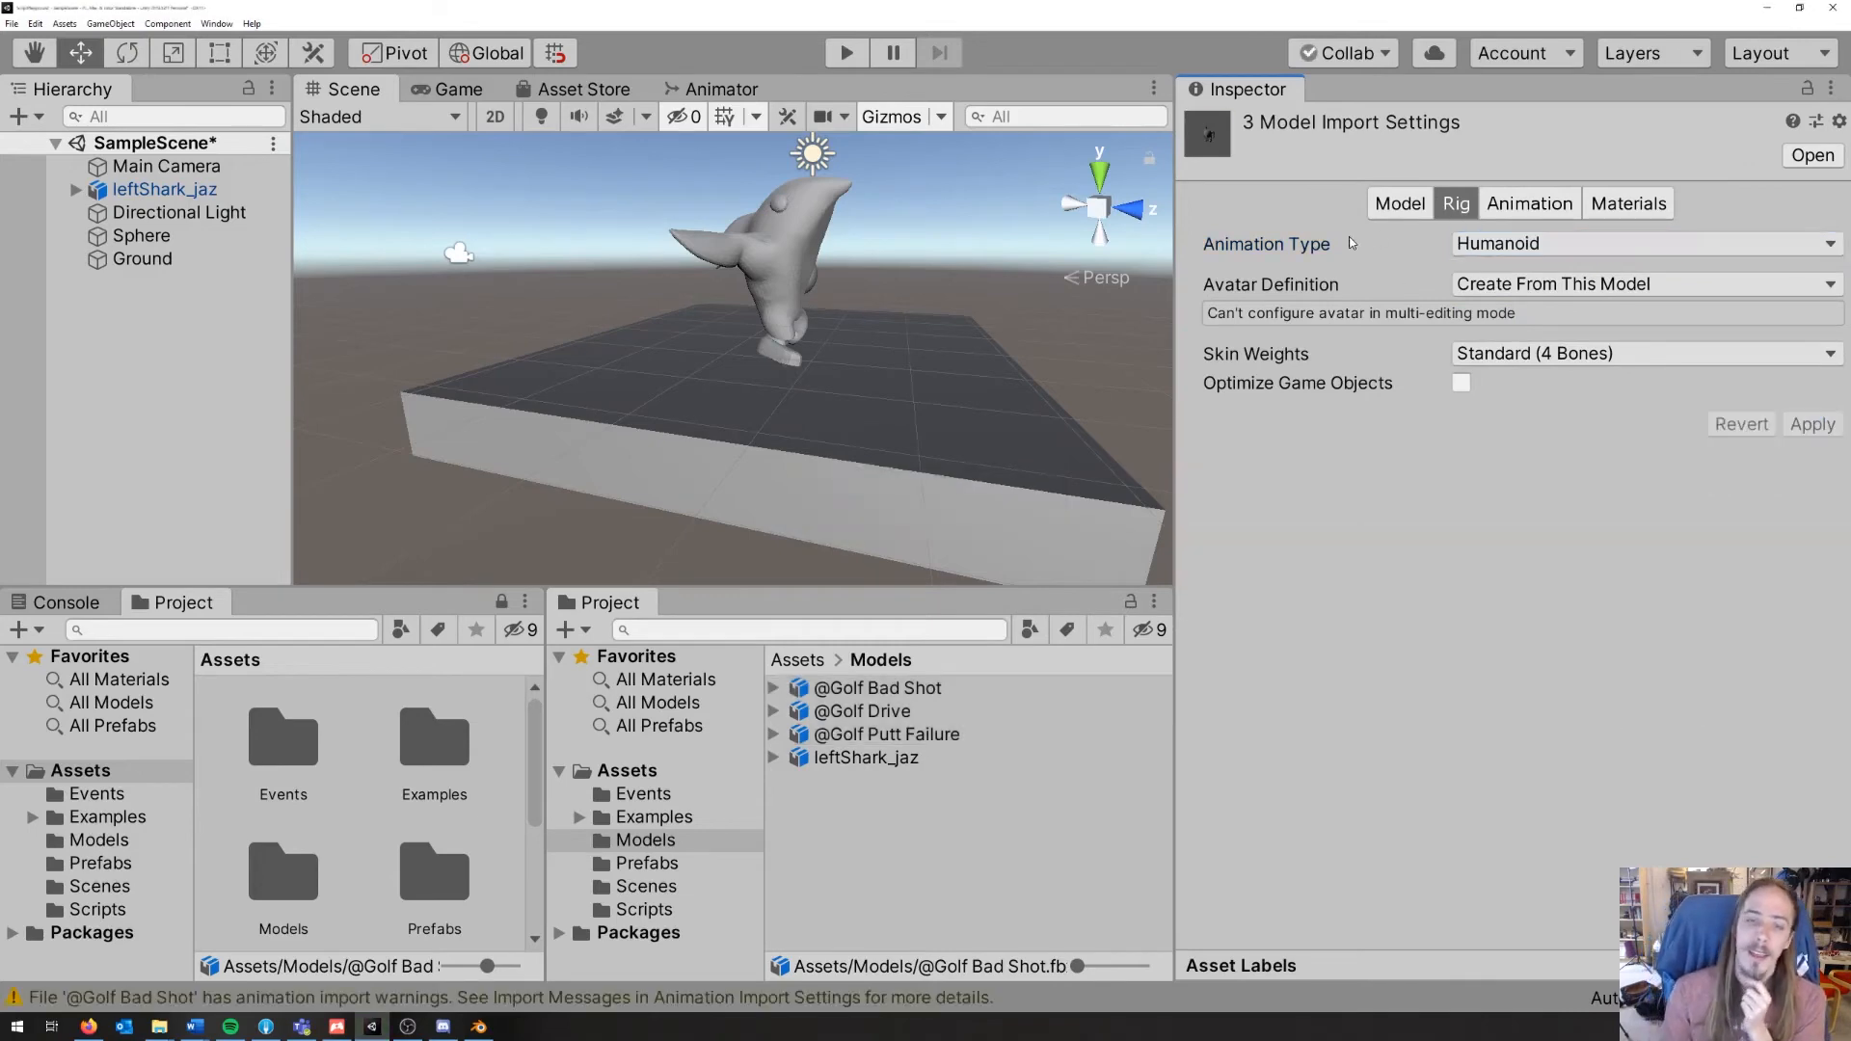
{"action": "left_click", "coordinate": [925, 686]}
{"action": "left_click", "coordinate": [1547, 204]}
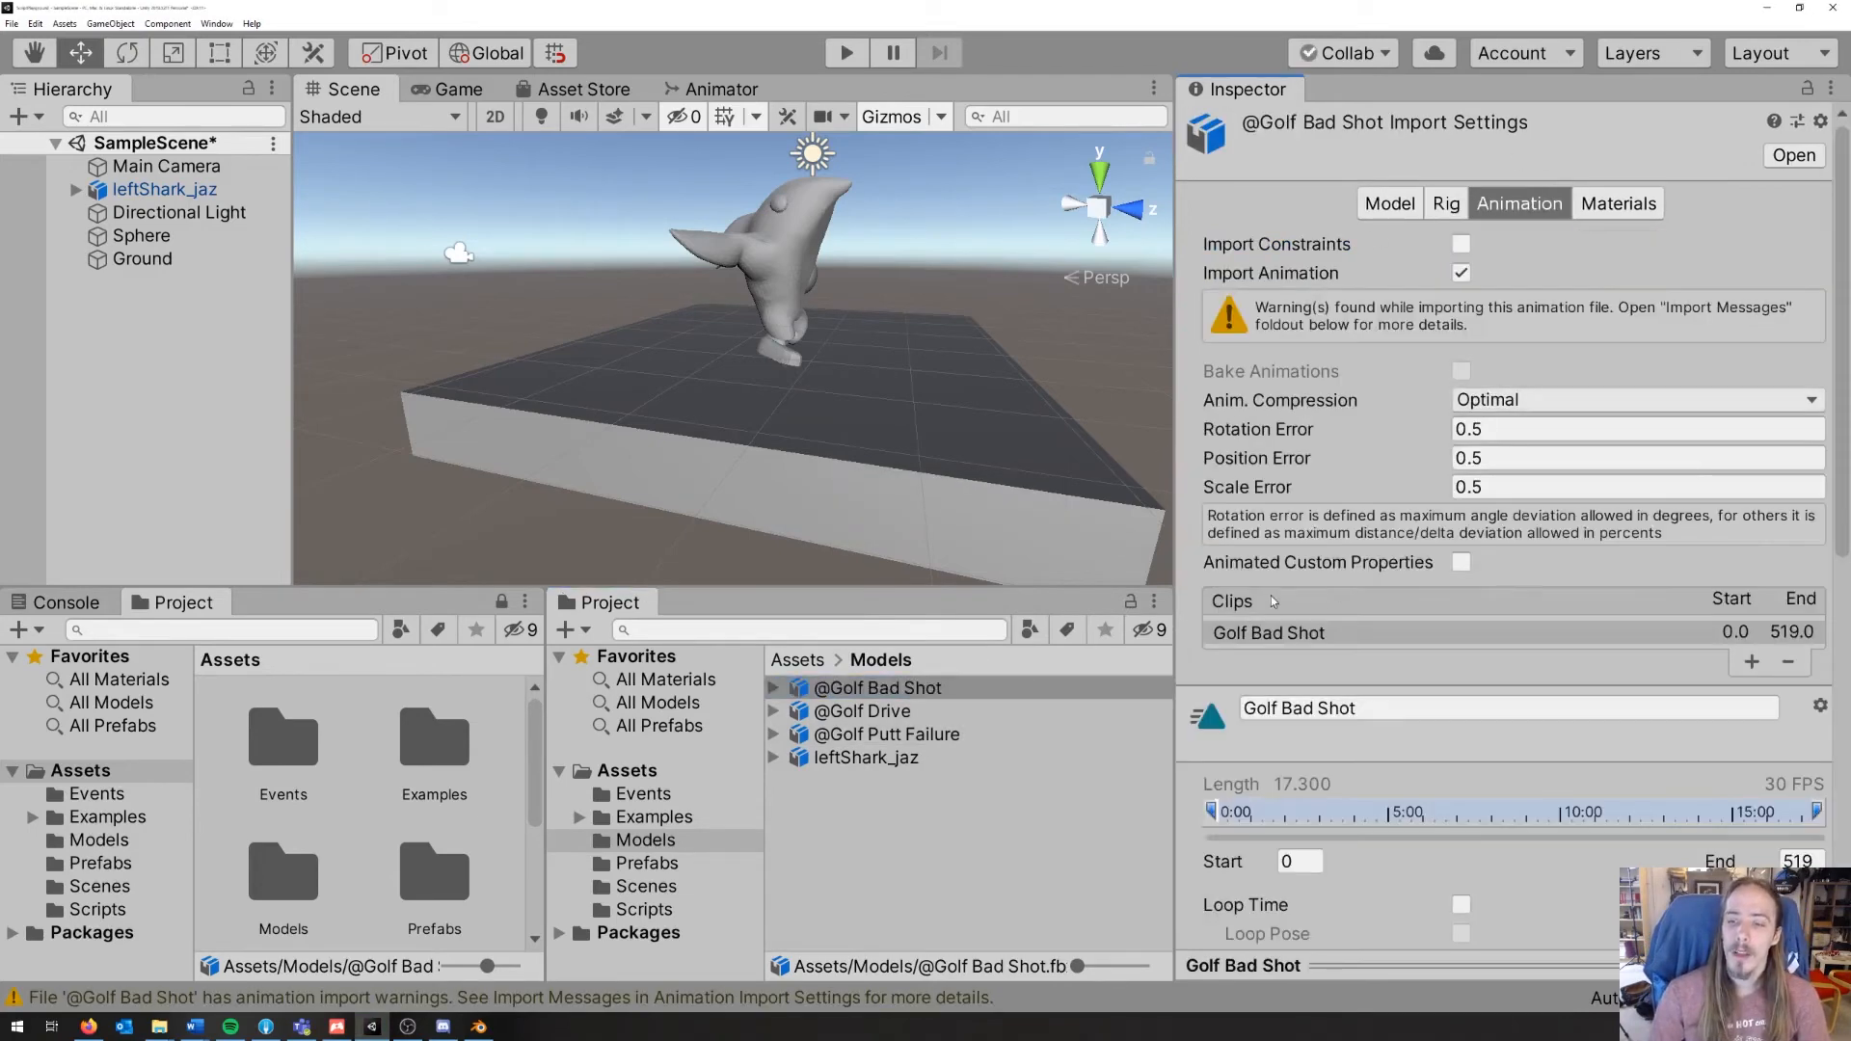
{"action": "scroll", "coordinate": [1311, 547], "scroll_direction": "down", "scroll_amount": 6}
{"action": "scroll", "coordinate": [1356, 399], "scroll_direction": "up", "scroll_amount": 2}
{"action": "left_click", "coordinate": [1364, 250]}
{"action": "scroll", "coordinate": [1254, 502], "scroll_direction": "up", "scroll_amount": 5}
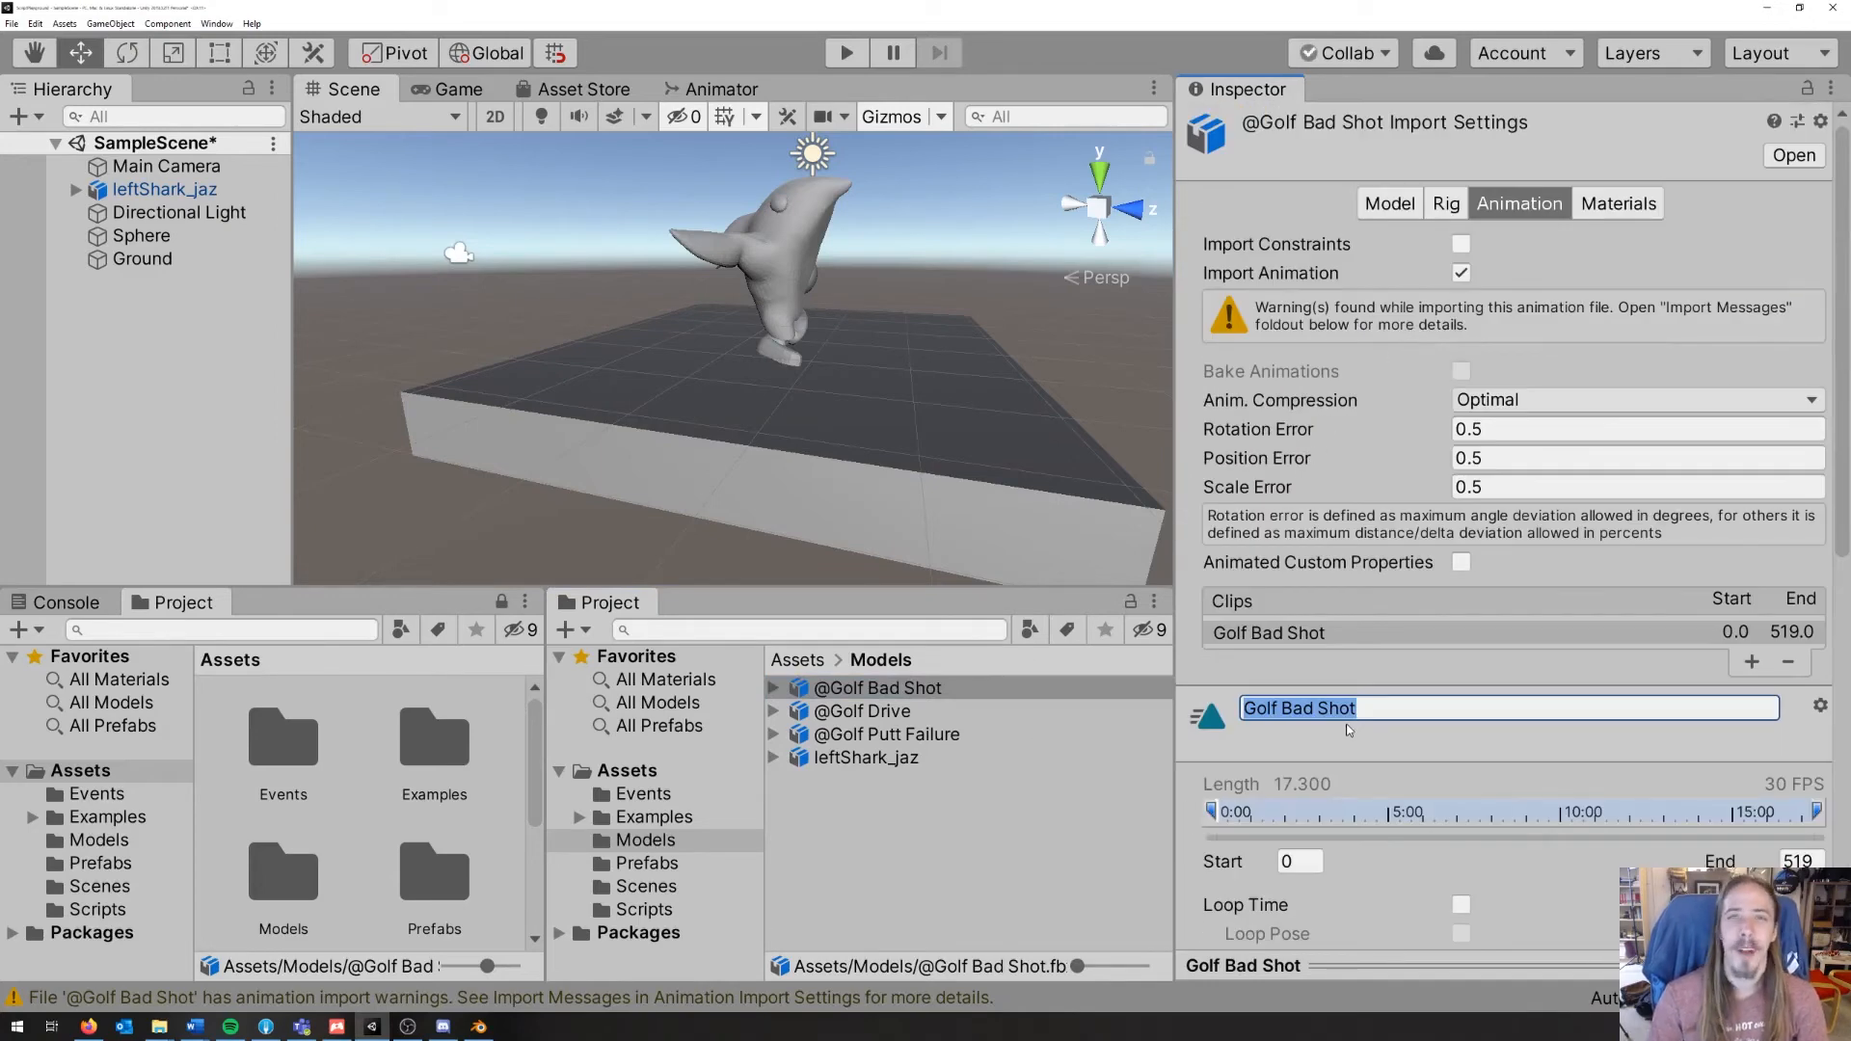
{"action": "left_click", "coordinate": [974, 691]}
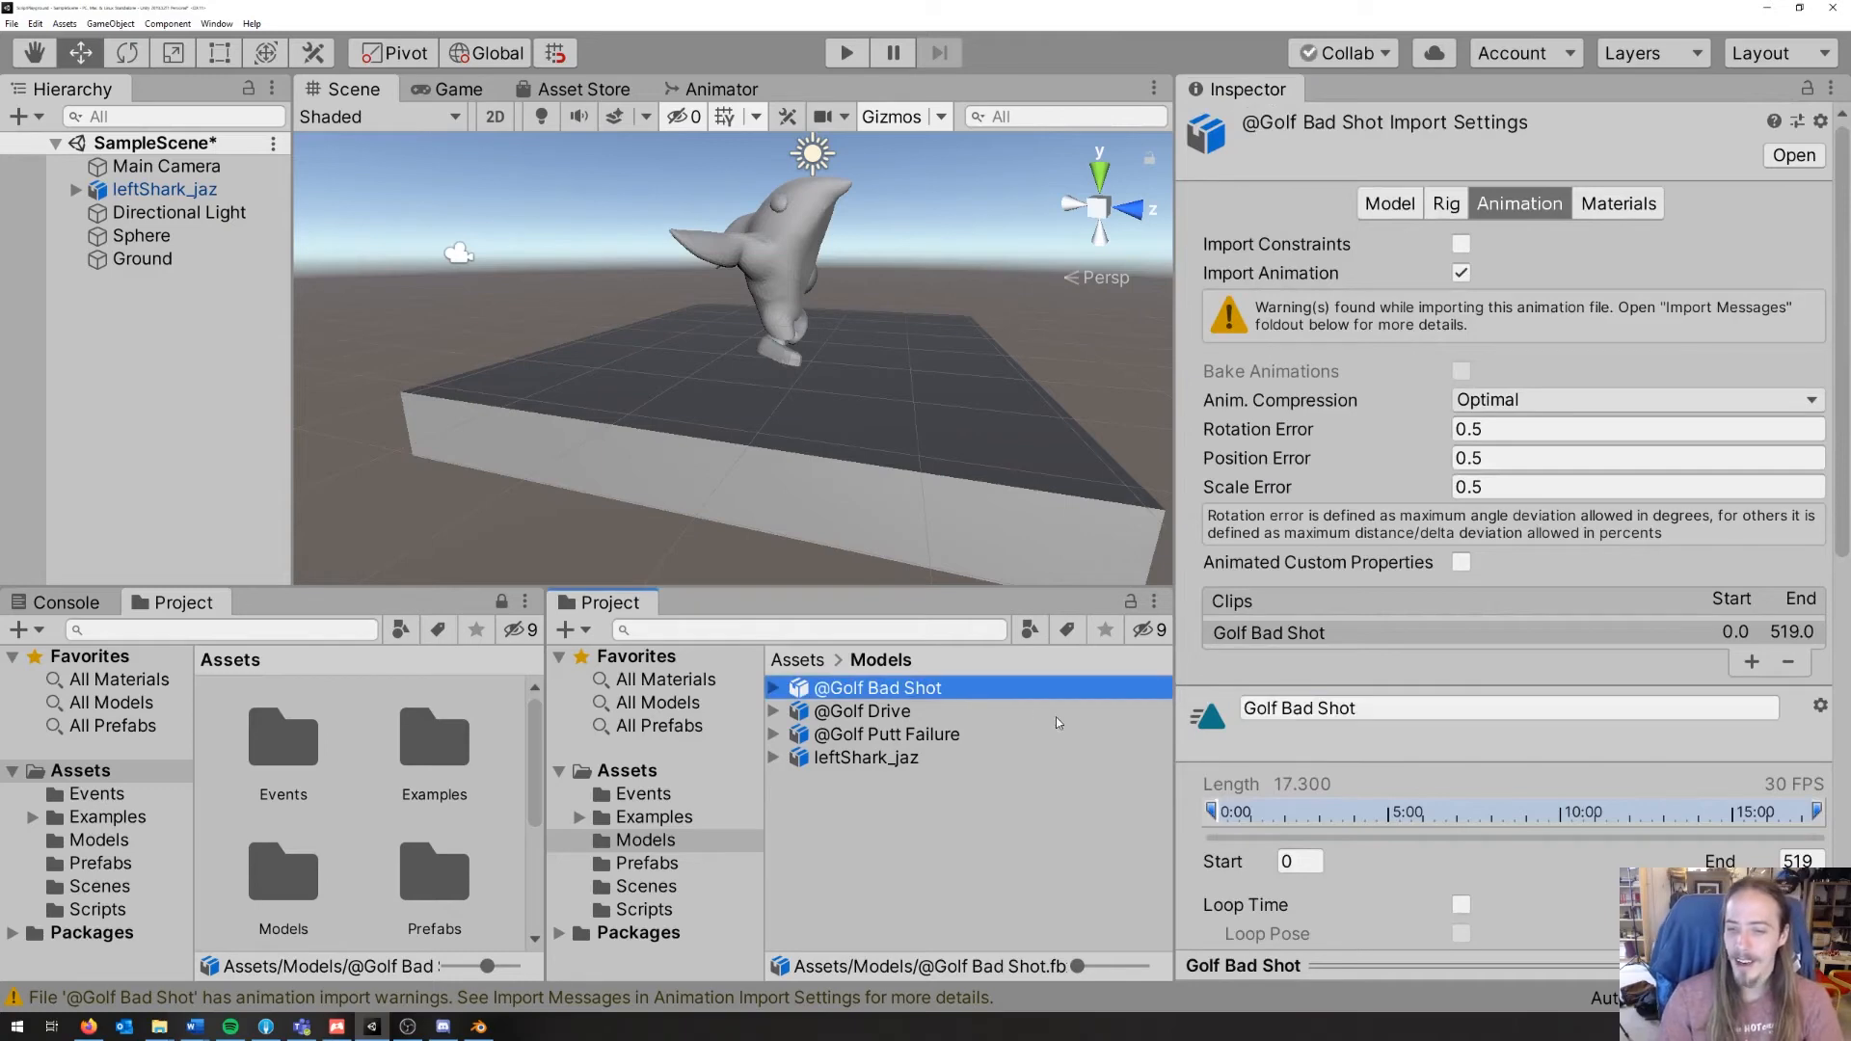
{"action": "left_click", "coordinate": [1004, 713]}
{"action": "left_click", "coordinate": [887, 735]}
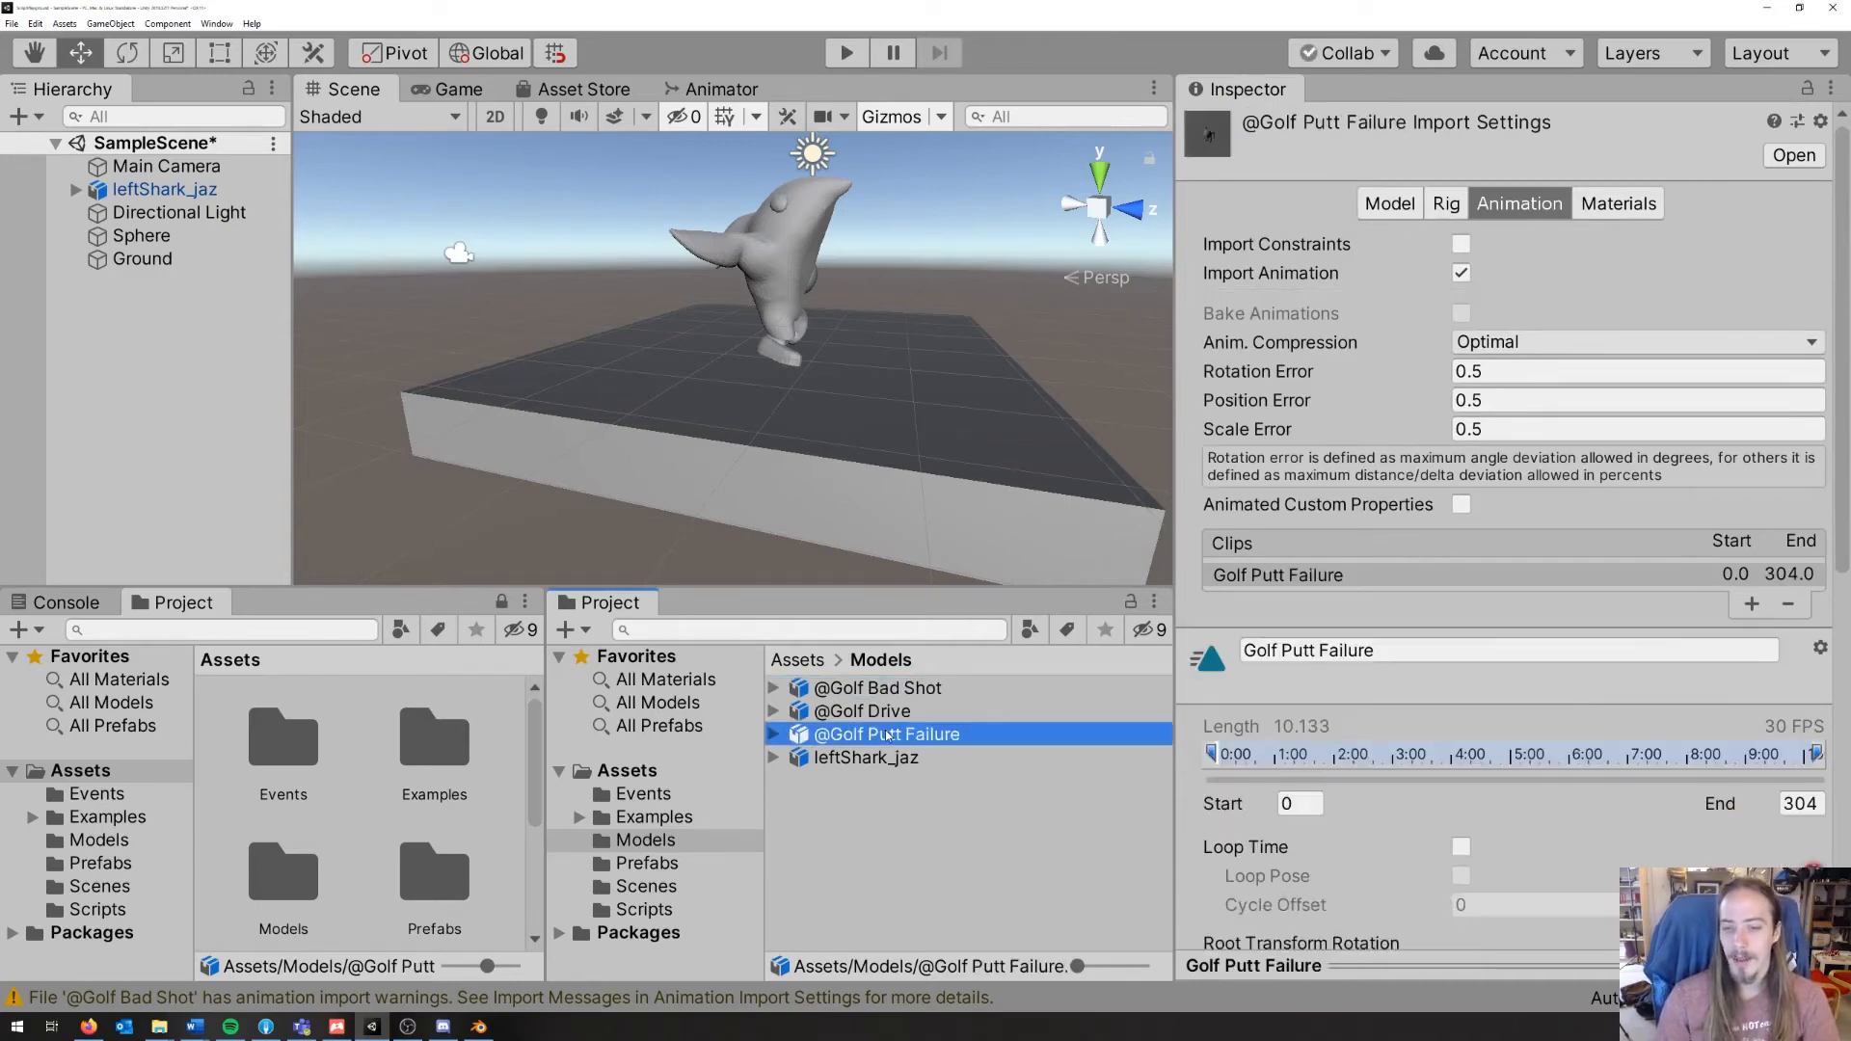
{"action": "scroll", "coordinate": [1465, 657], "scroll_direction": "down", "scroll_amount": 10}
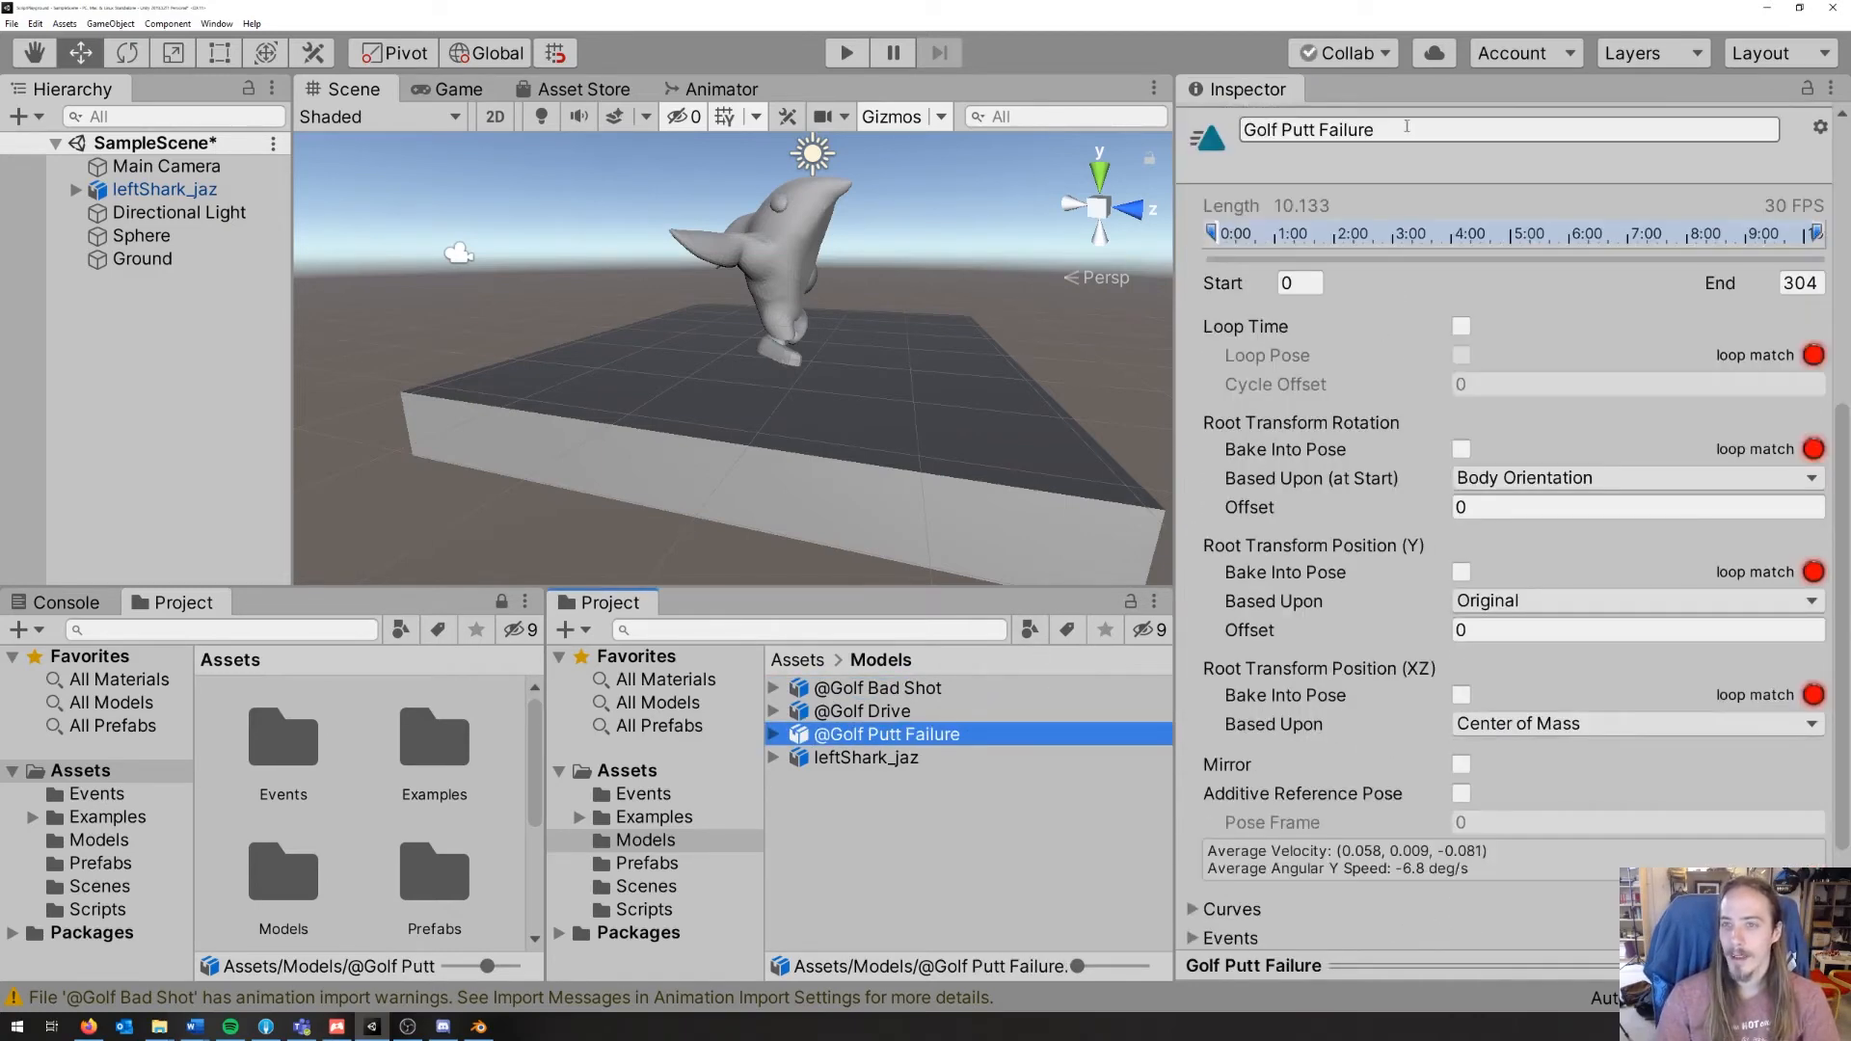
{"action": "scroll", "coordinate": [1524, 608], "scroll_direction": "up", "scroll_amount": 10}
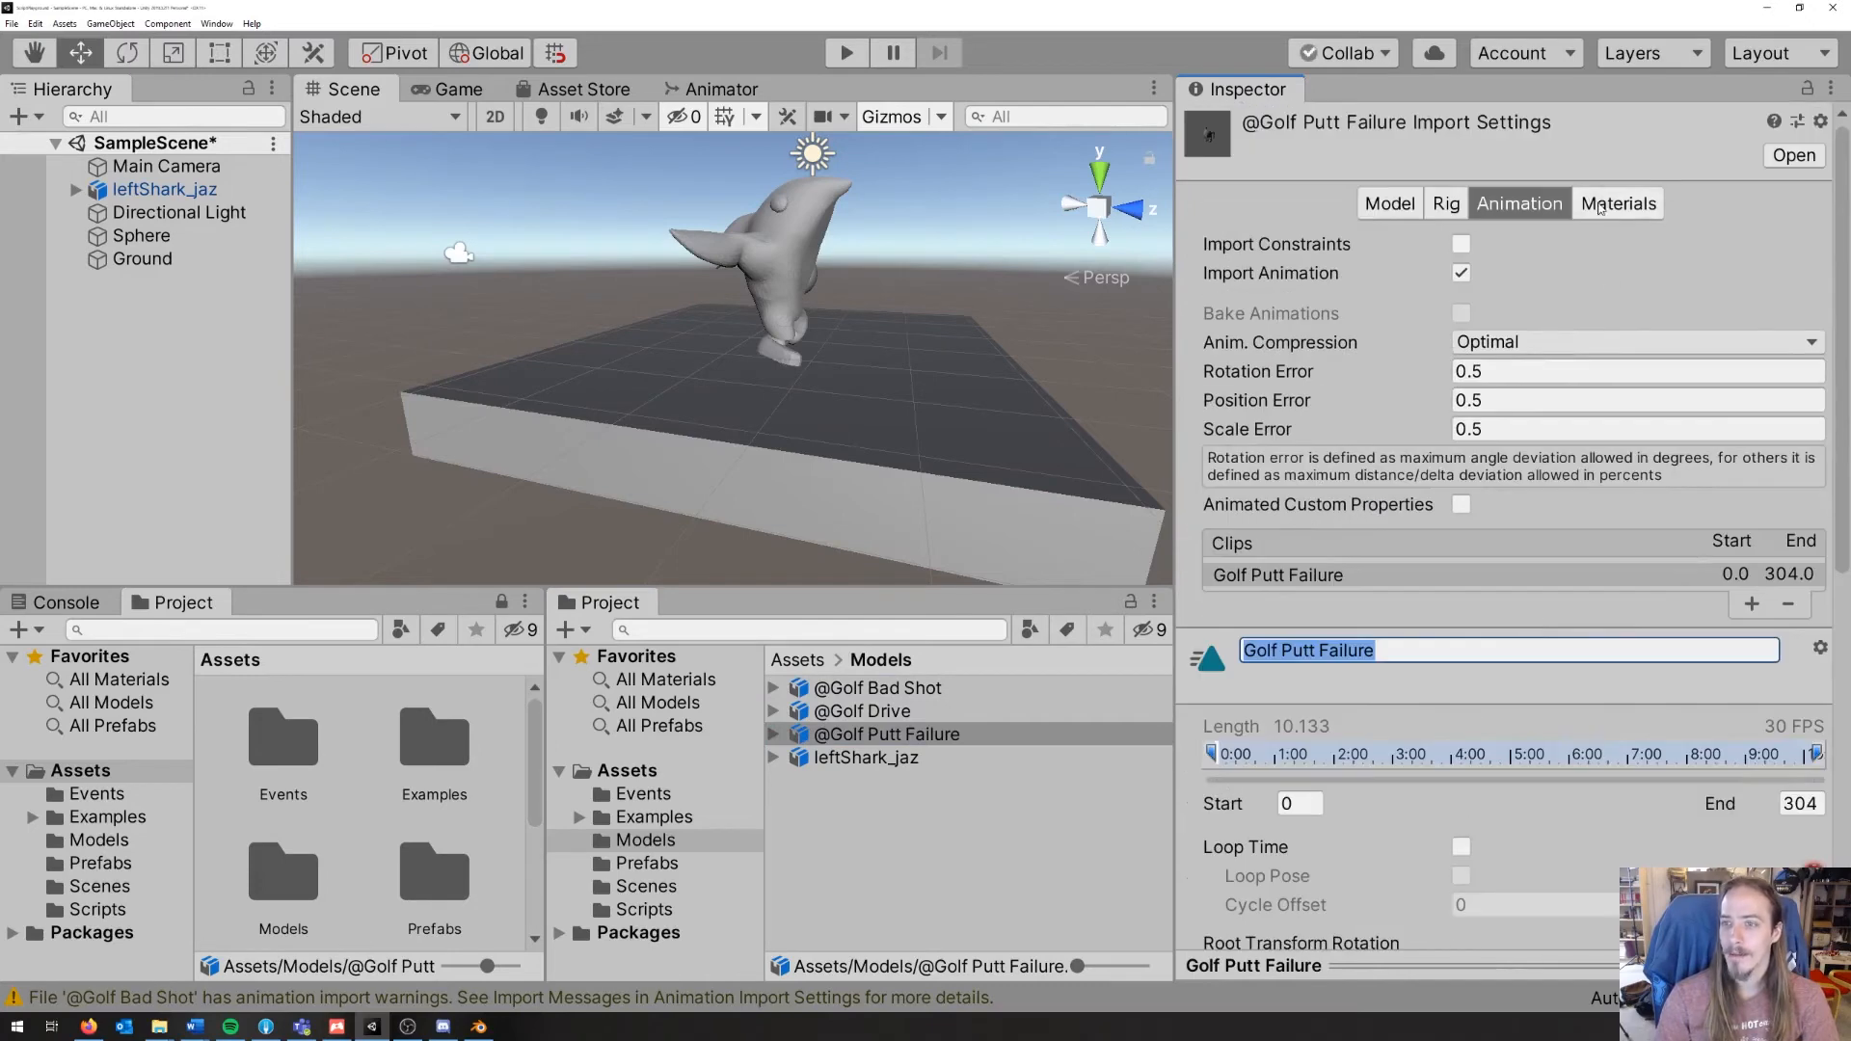
{"action": "left_click", "coordinate": [1602, 203]}
{"action": "left_click", "coordinate": [1530, 203]}
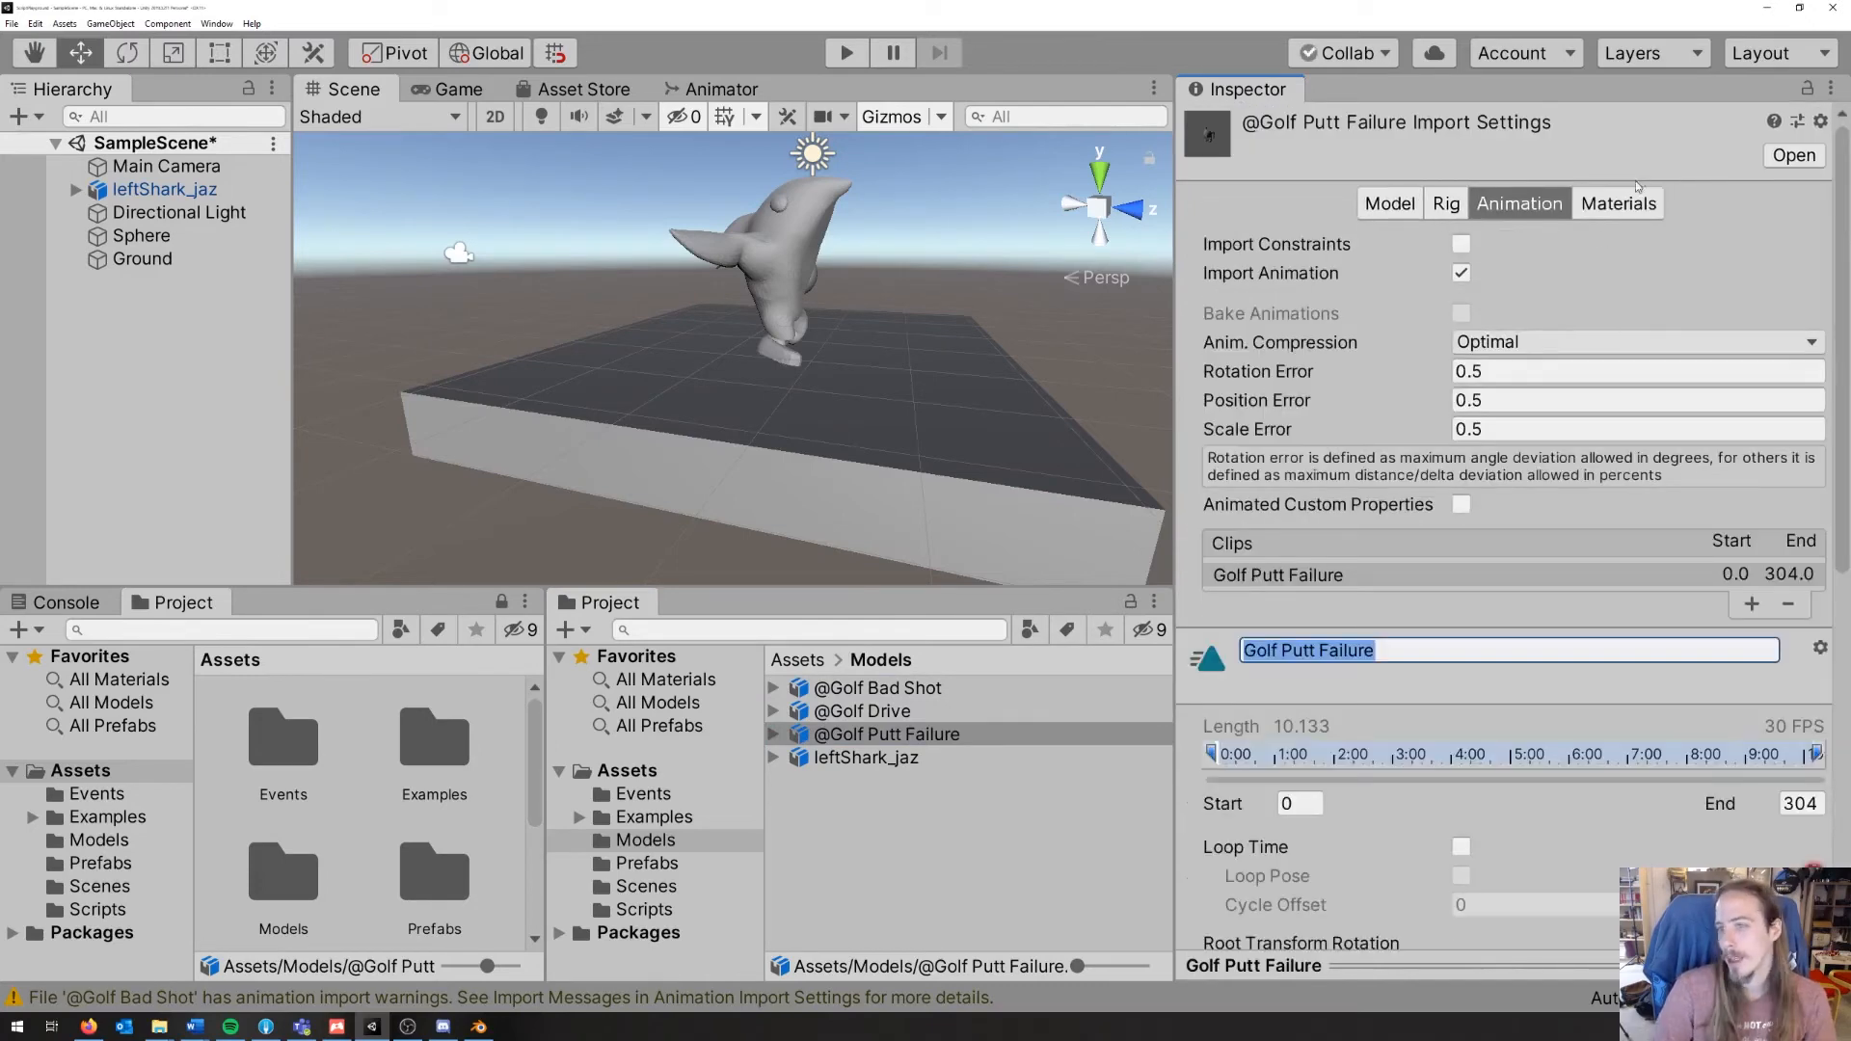
{"action": "left_click", "coordinate": [1402, 202]}
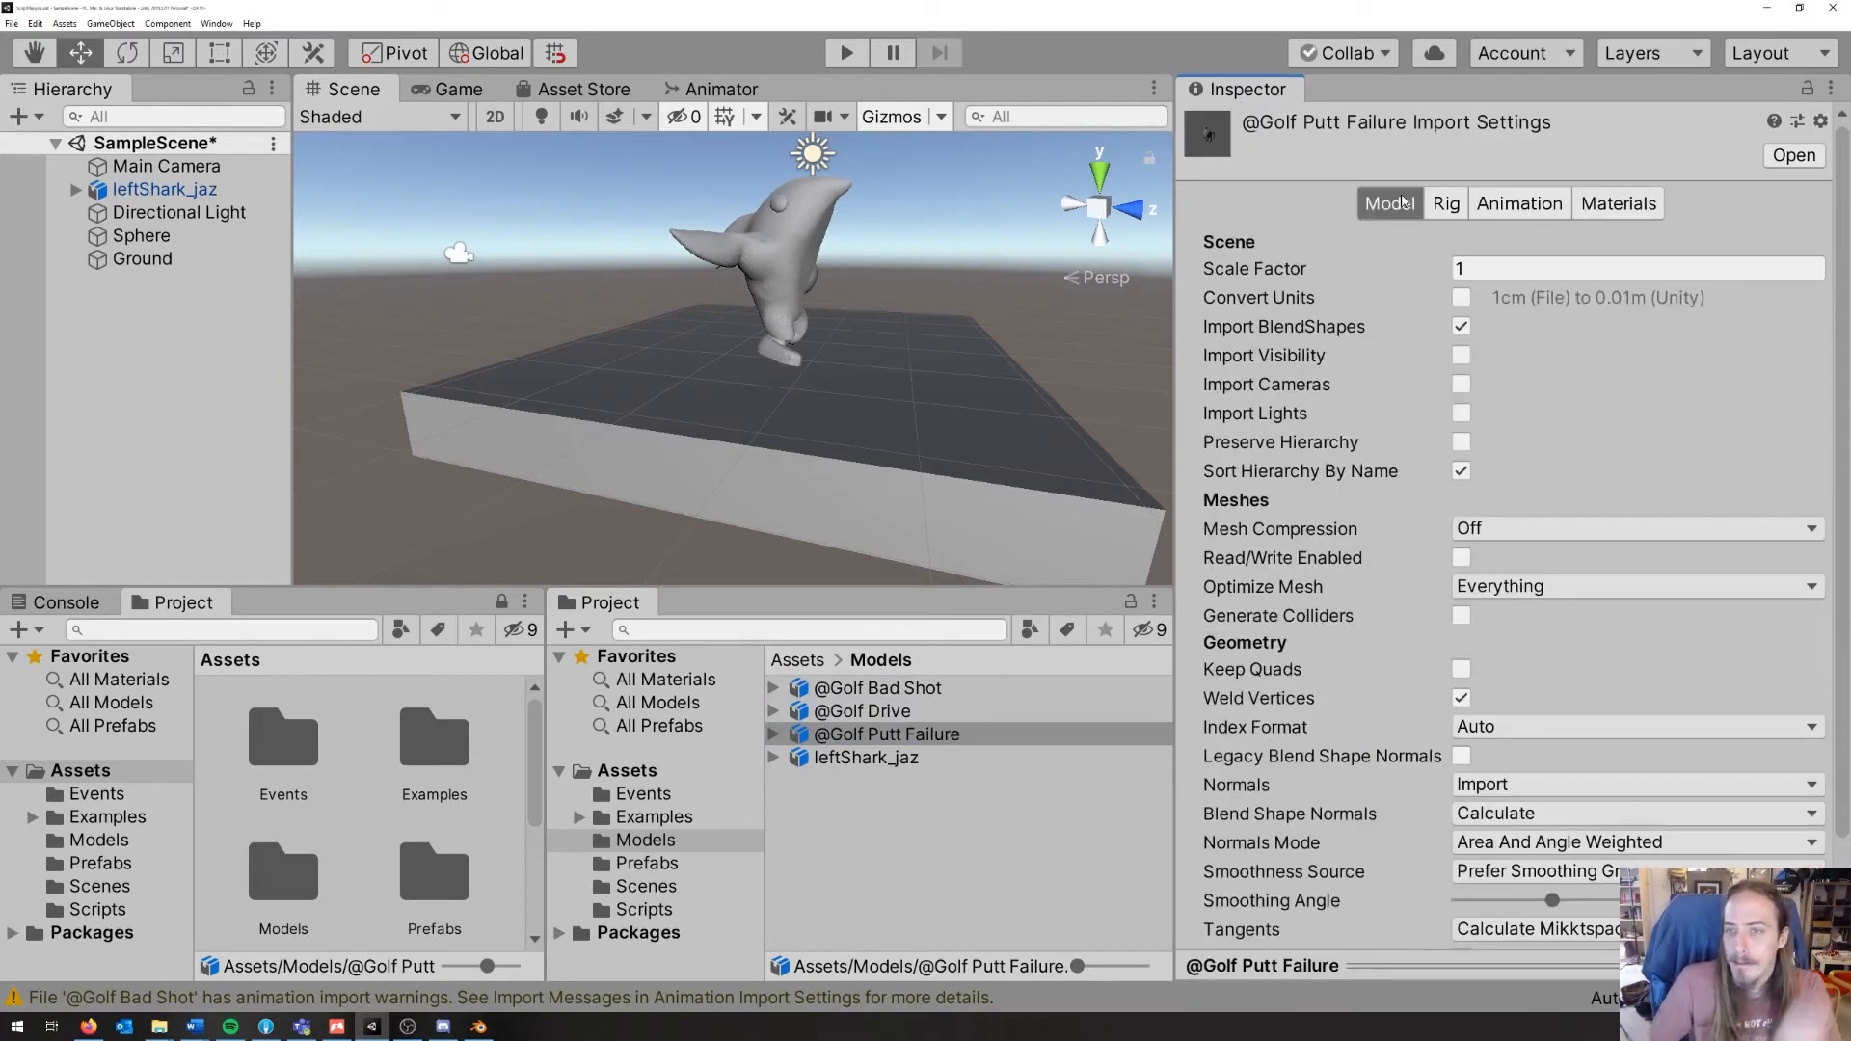
Step: Compare the model import settings of leftShark_jaz with those of the three golf models
{"action": "left_click", "coordinate": [912, 758]}
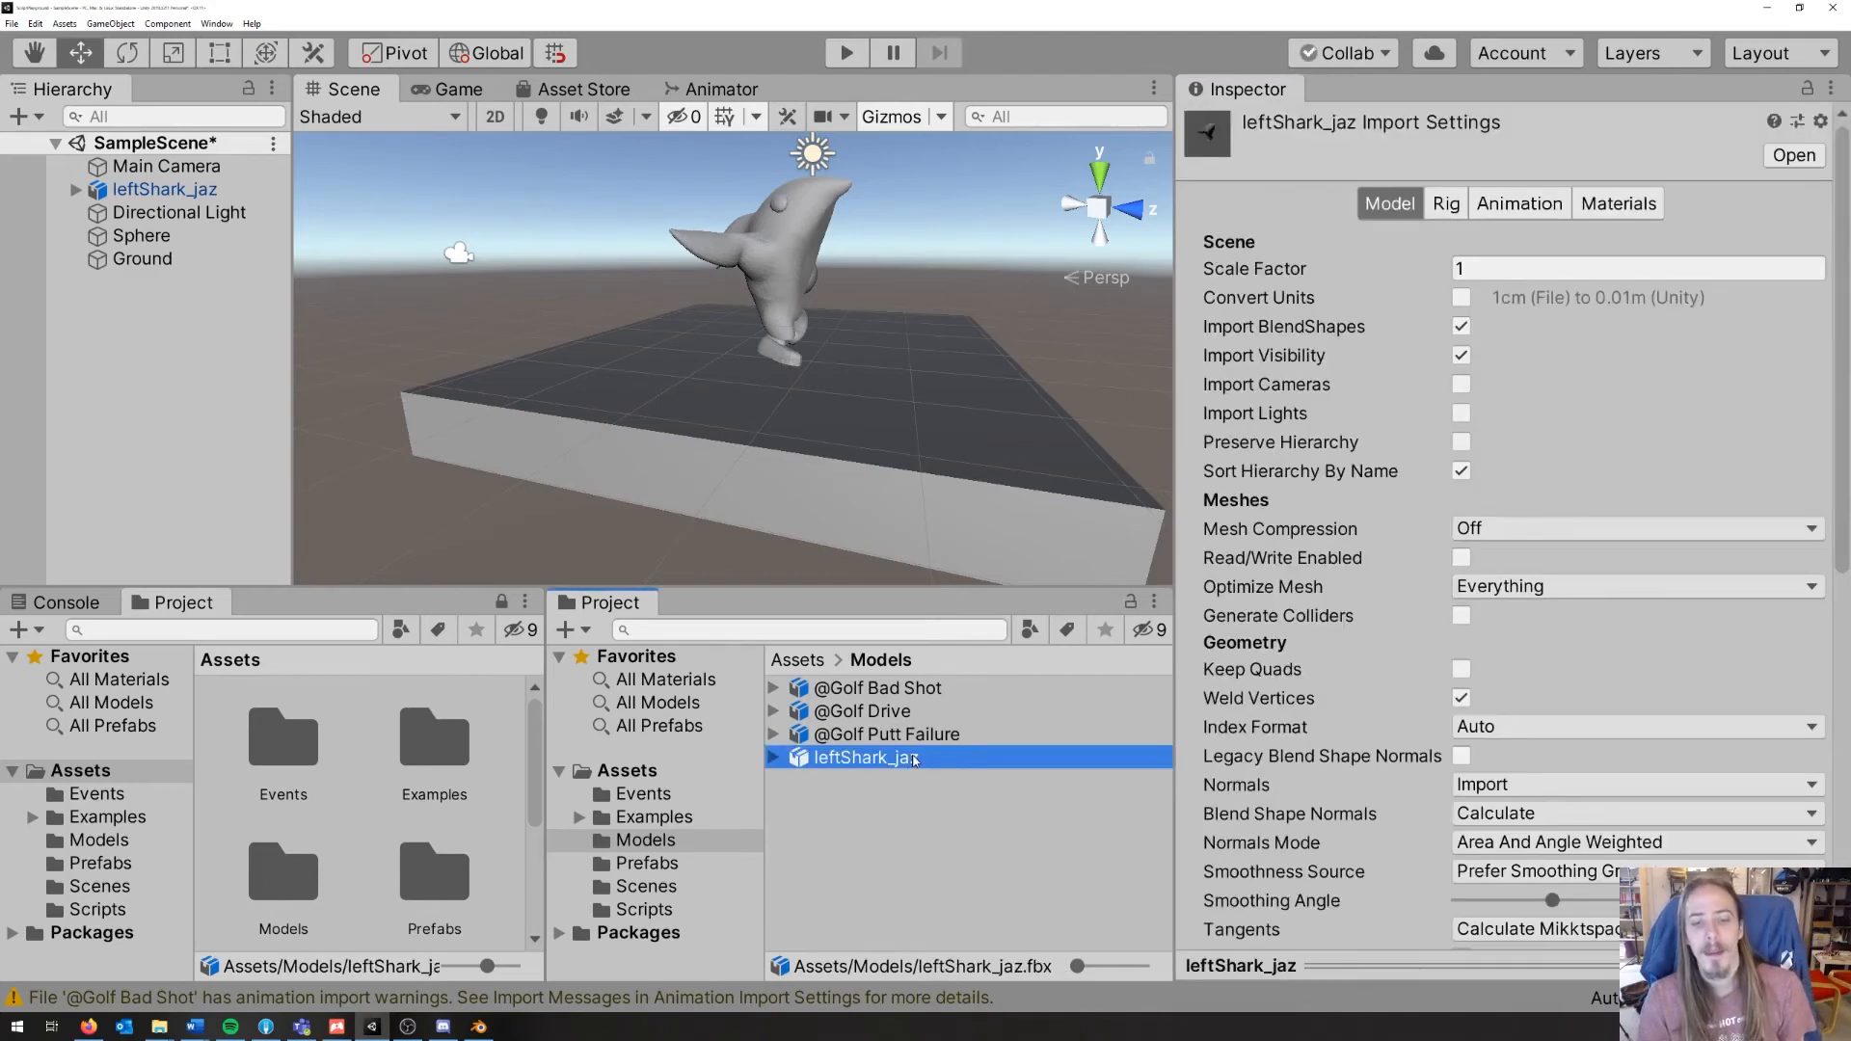
{"action": "left_click", "coordinate": [894, 735]}
{"action": "left_click", "coordinate": [871, 688], "text": "shift"}
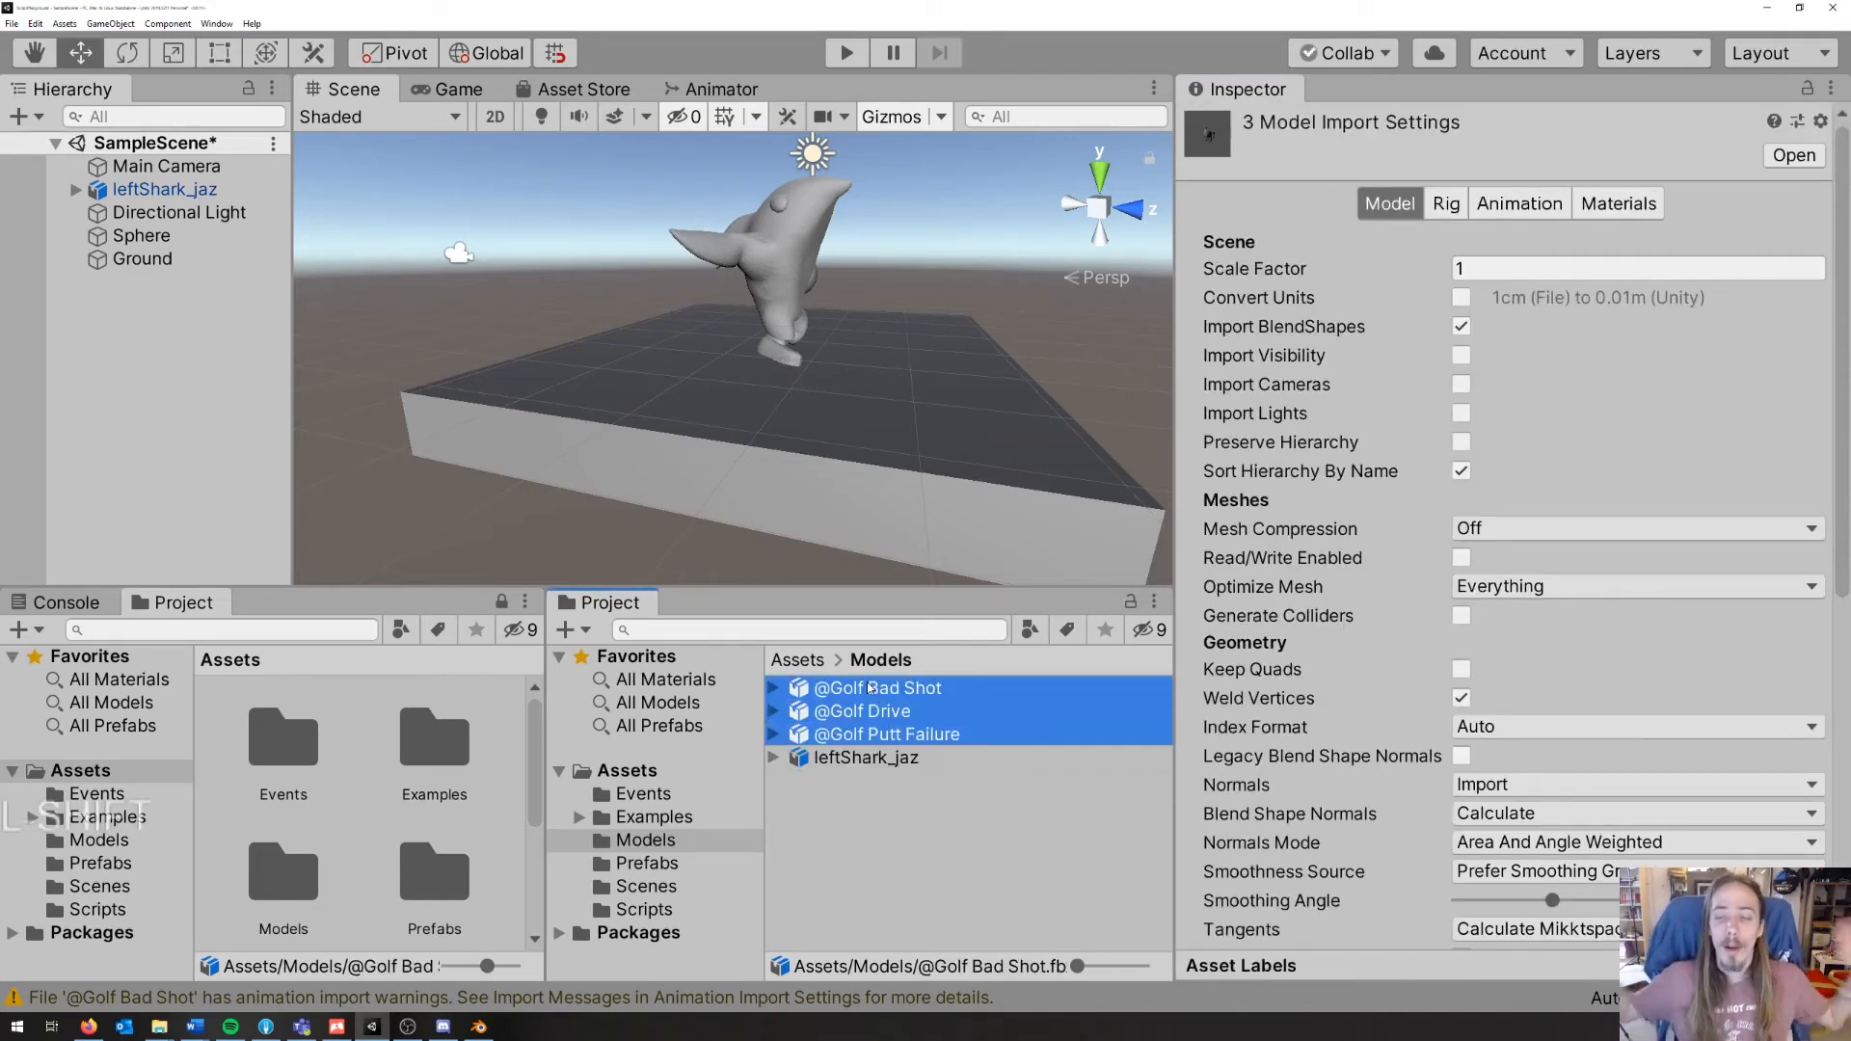
{"action": "left_click", "coordinate": [803, 778]}
Step: Expand the three golf models and inspect their hips, animation clips and avatars
{"action": "left_click", "coordinate": [774, 711]}
{"action": "left_click", "coordinate": [894, 735]}
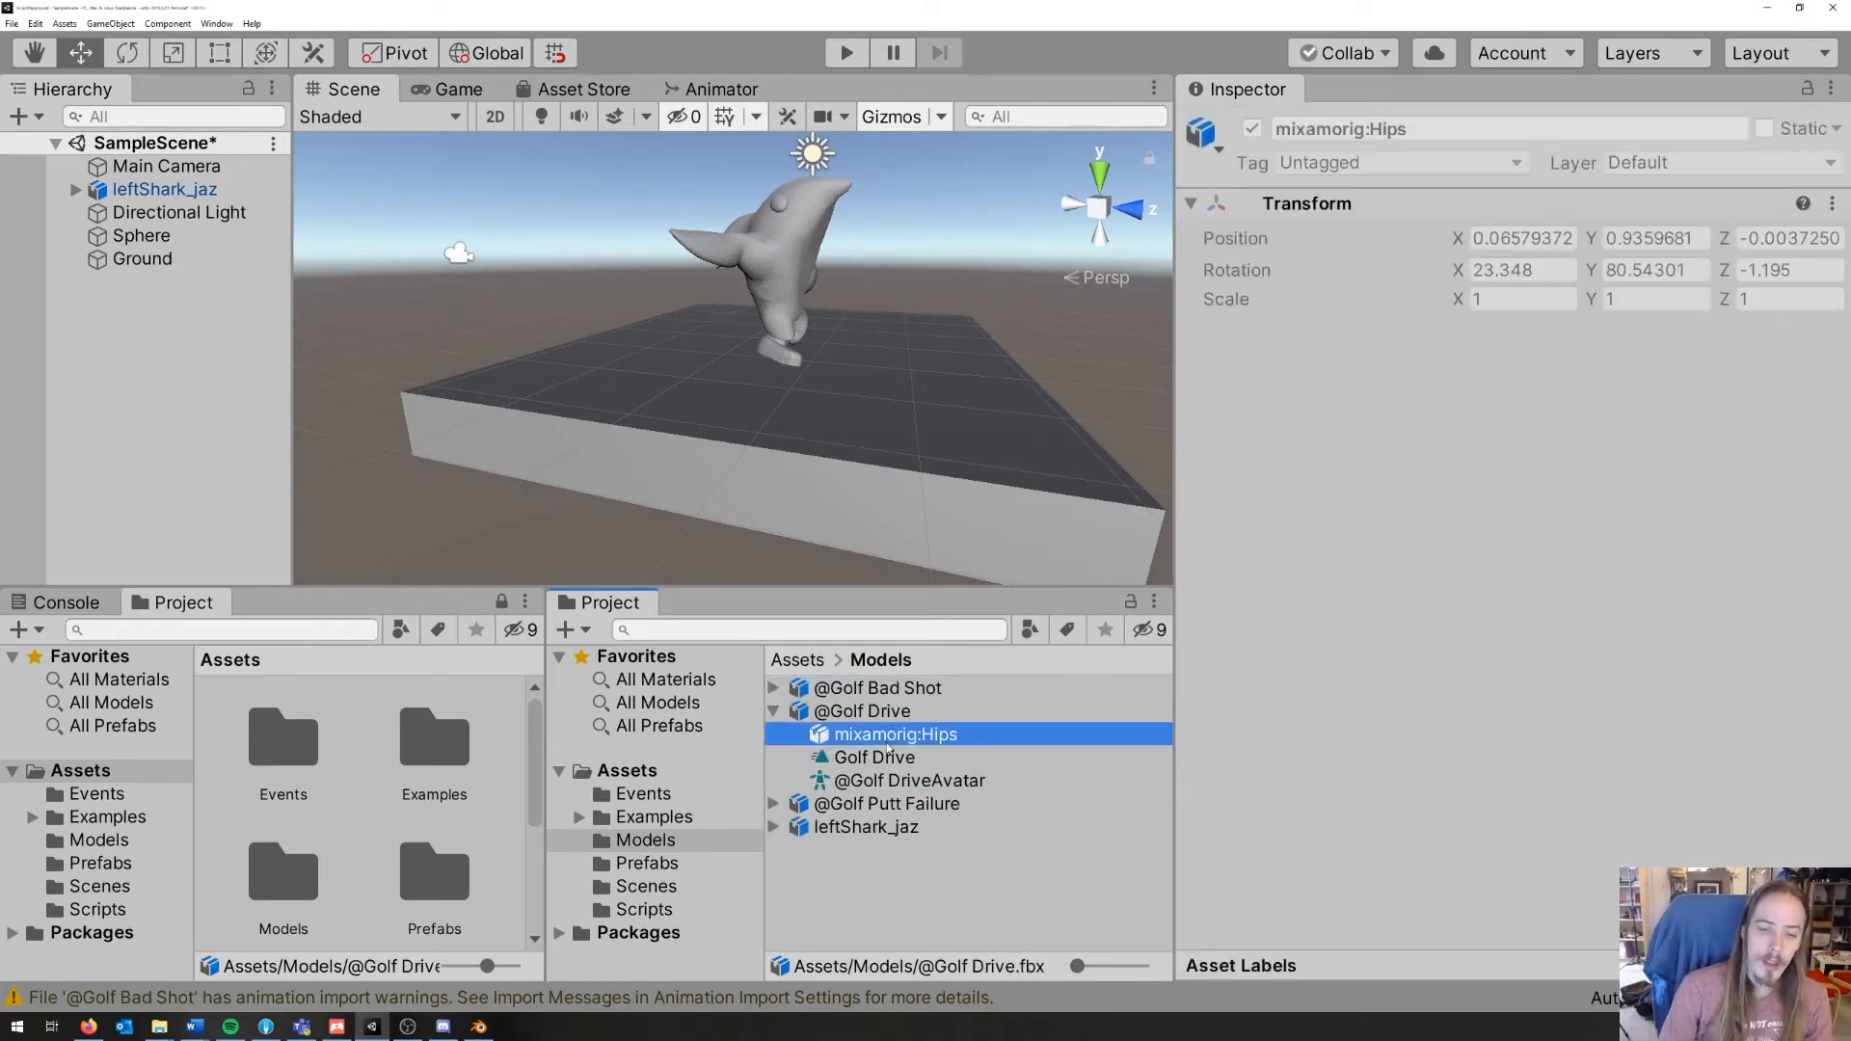
{"action": "left_click", "coordinate": [882, 764]}
{"action": "left_click", "coordinate": [883, 779]}
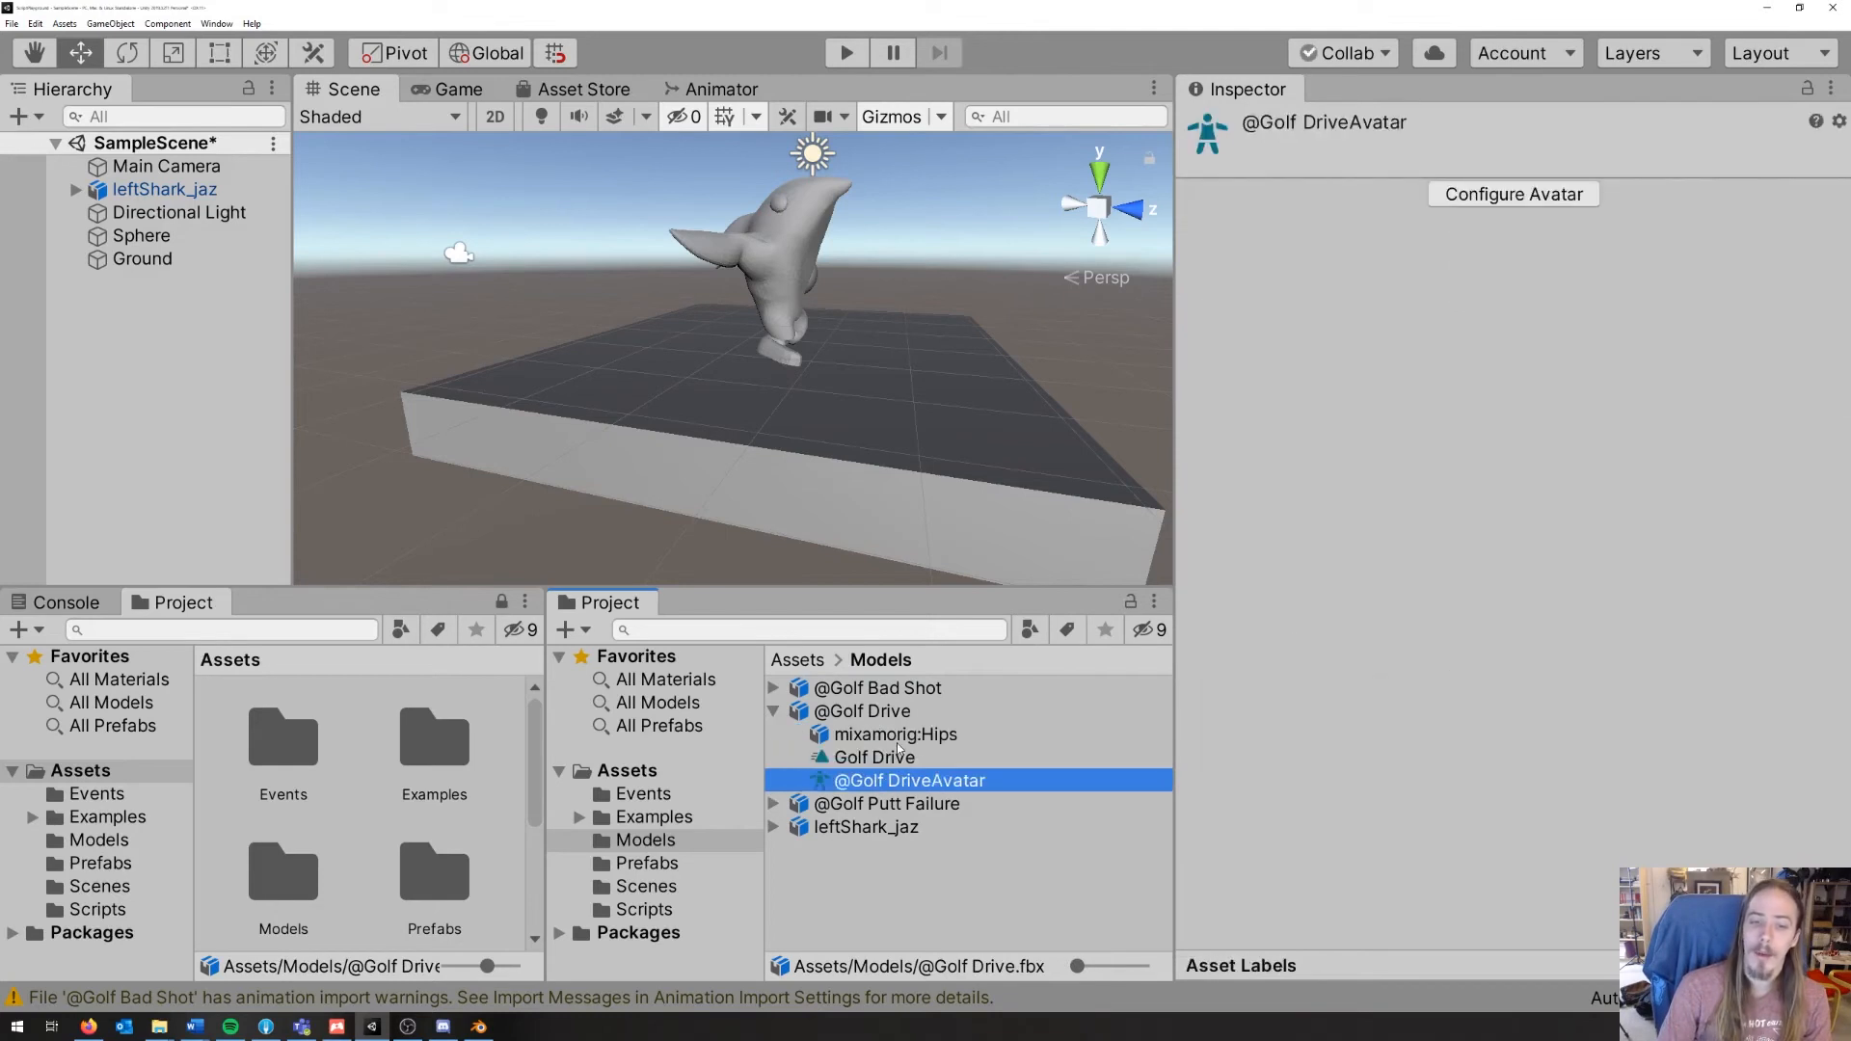
{"action": "left_click", "coordinate": [773, 688]}
{"action": "left_click", "coordinate": [921, 756]}
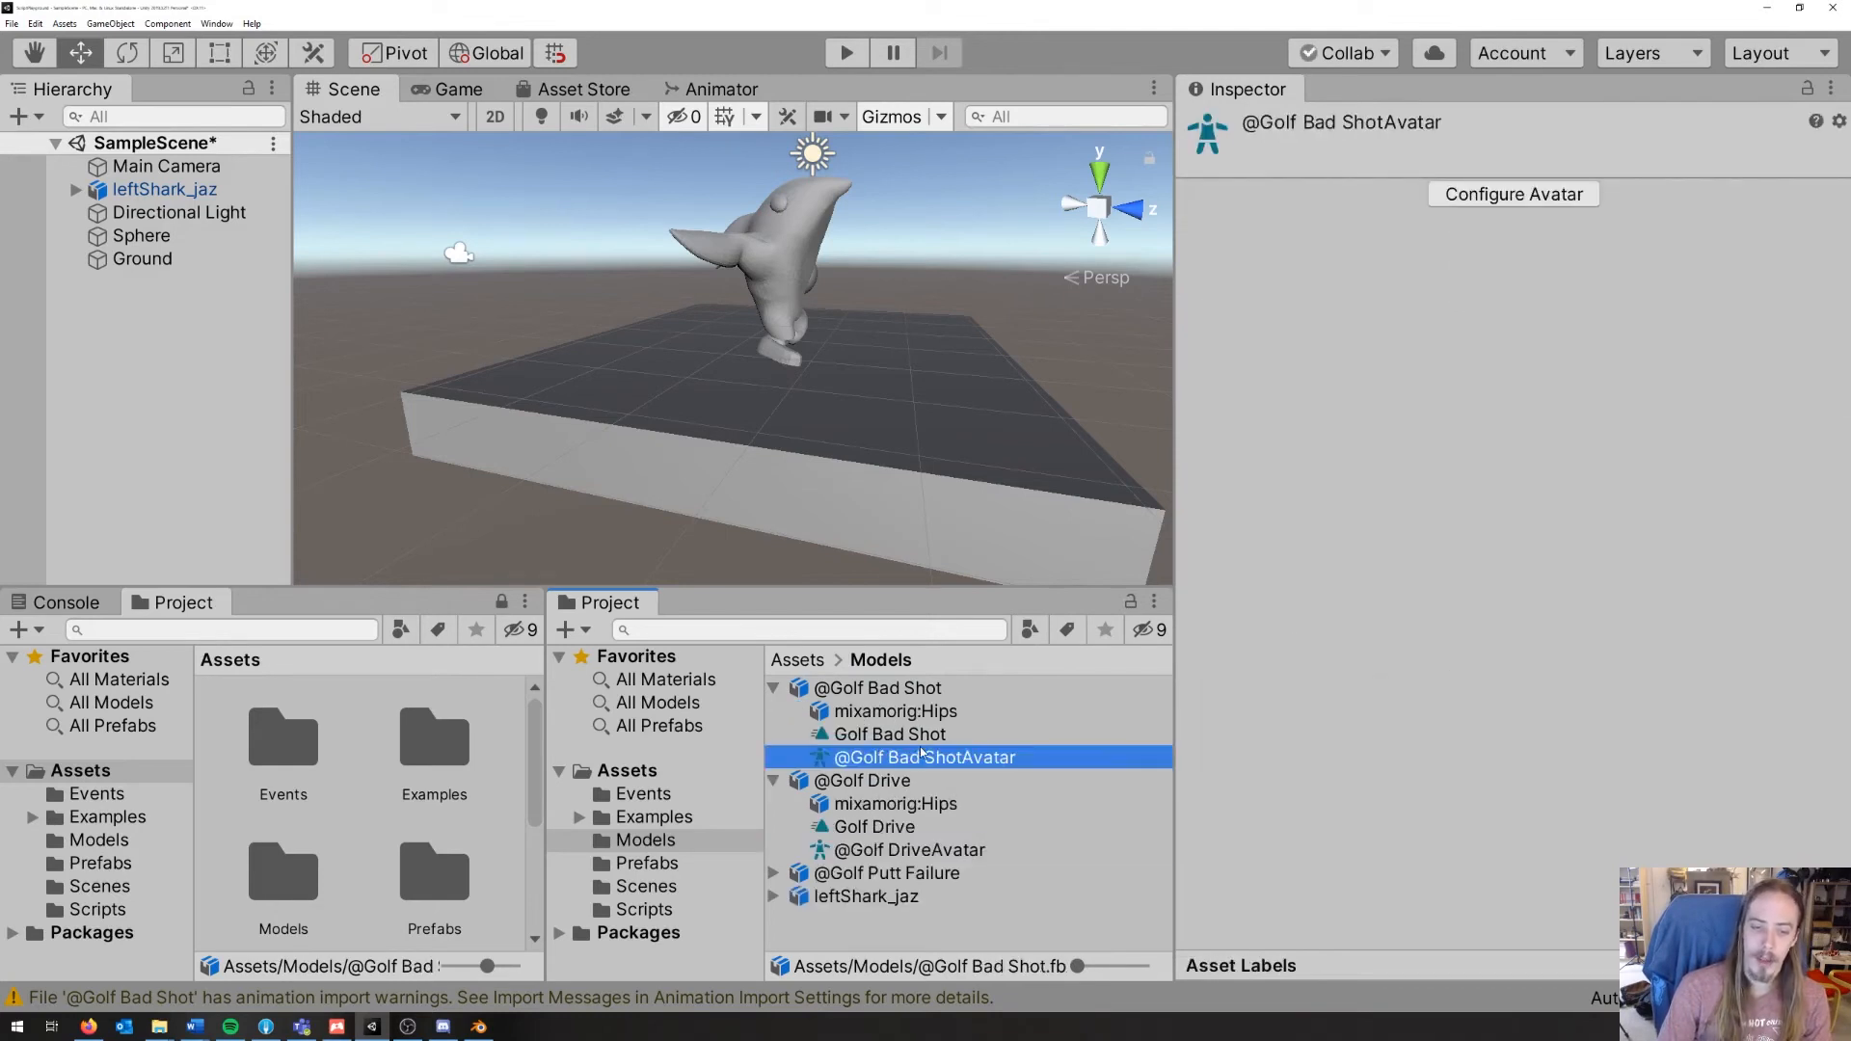
{"action": "left_click", "coordinate": [773, 872]}
{"action": "scroll", "coordinate": [1020, 875], "scroll_direction": "down", "scroll_amount": 2}
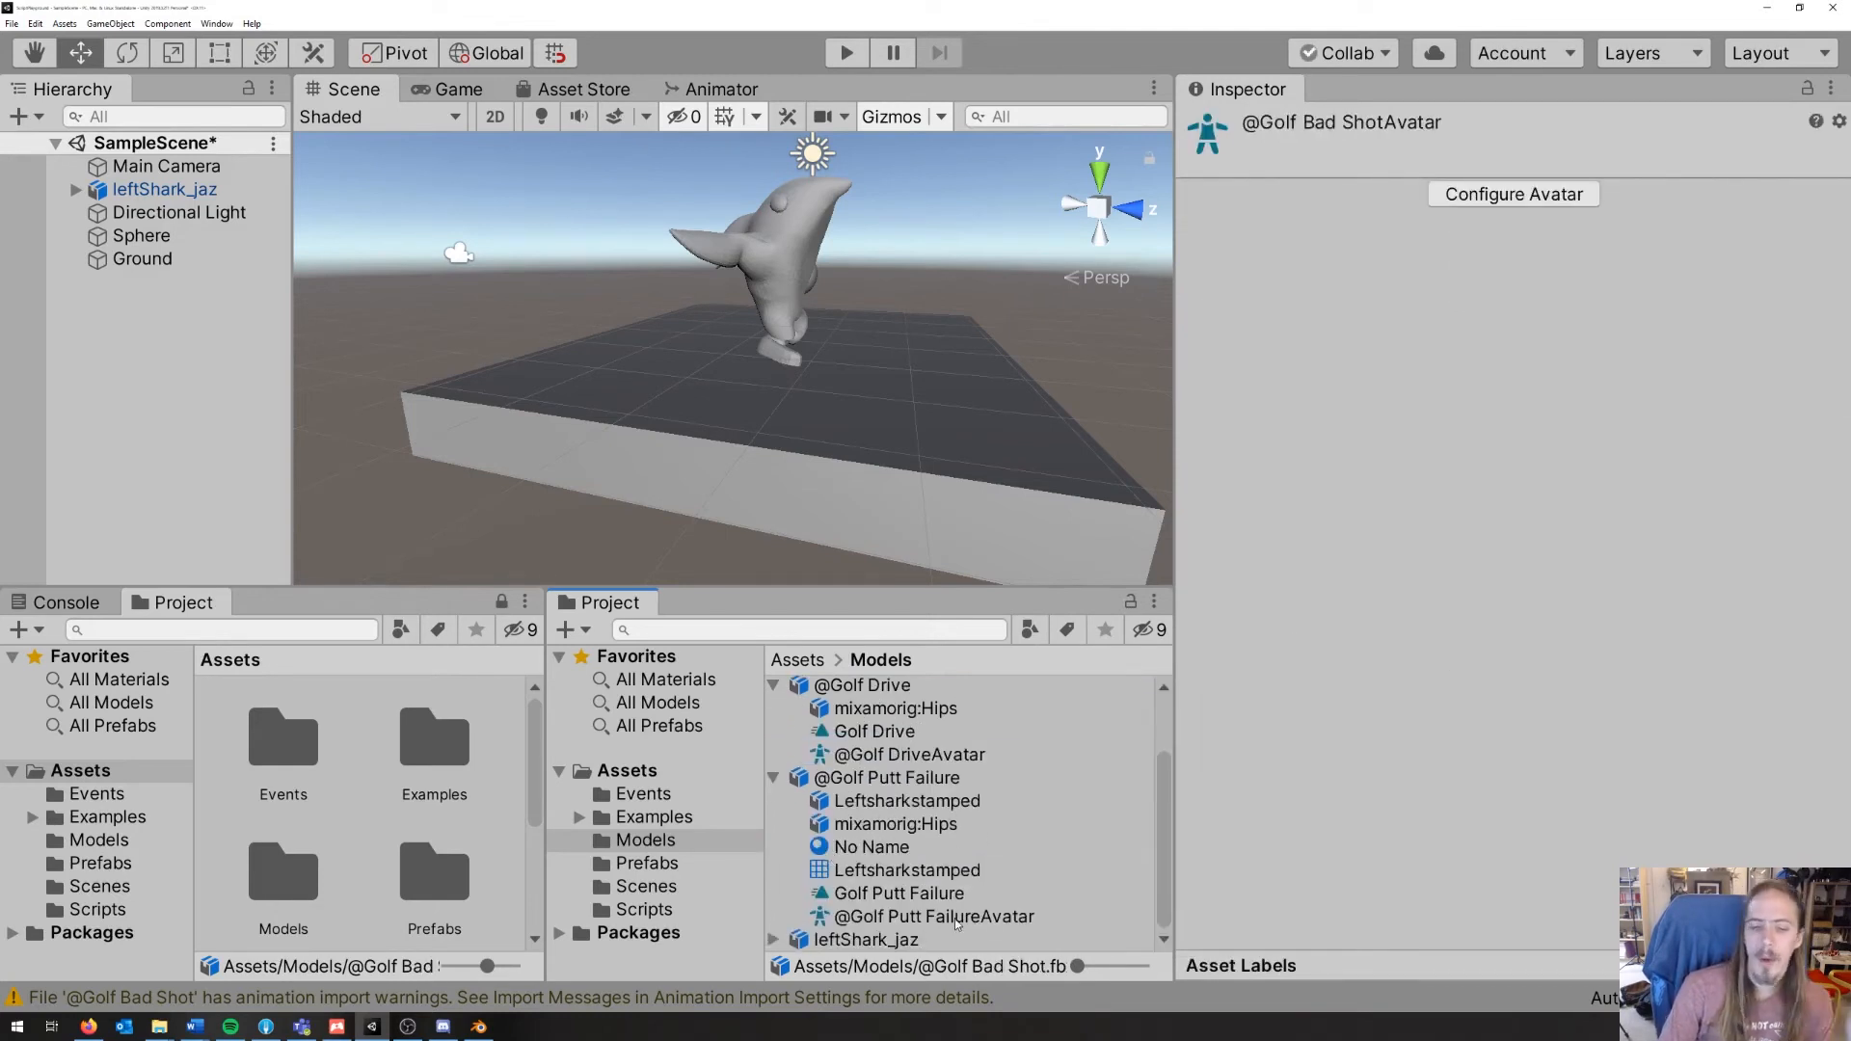
{"action": "left_click", "coordinate": [935, 755]}
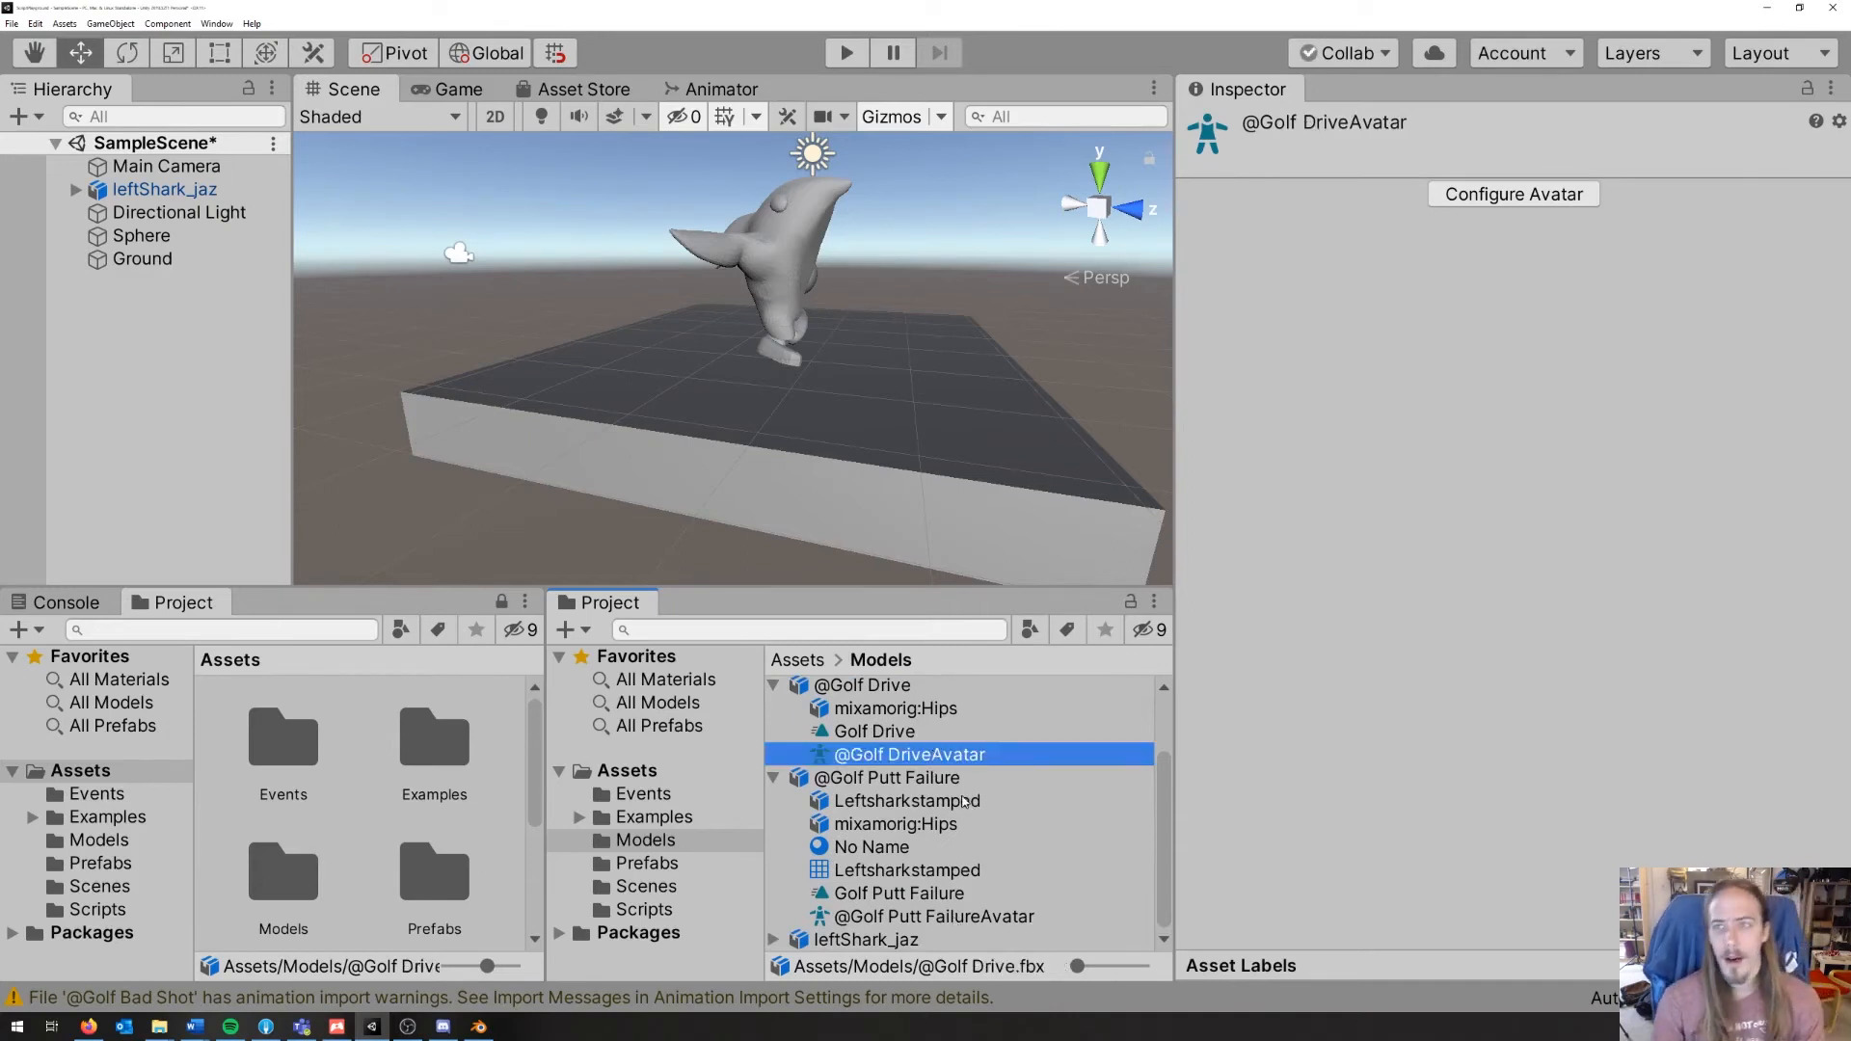
{"action": "key", "text": "ctrl+d"}
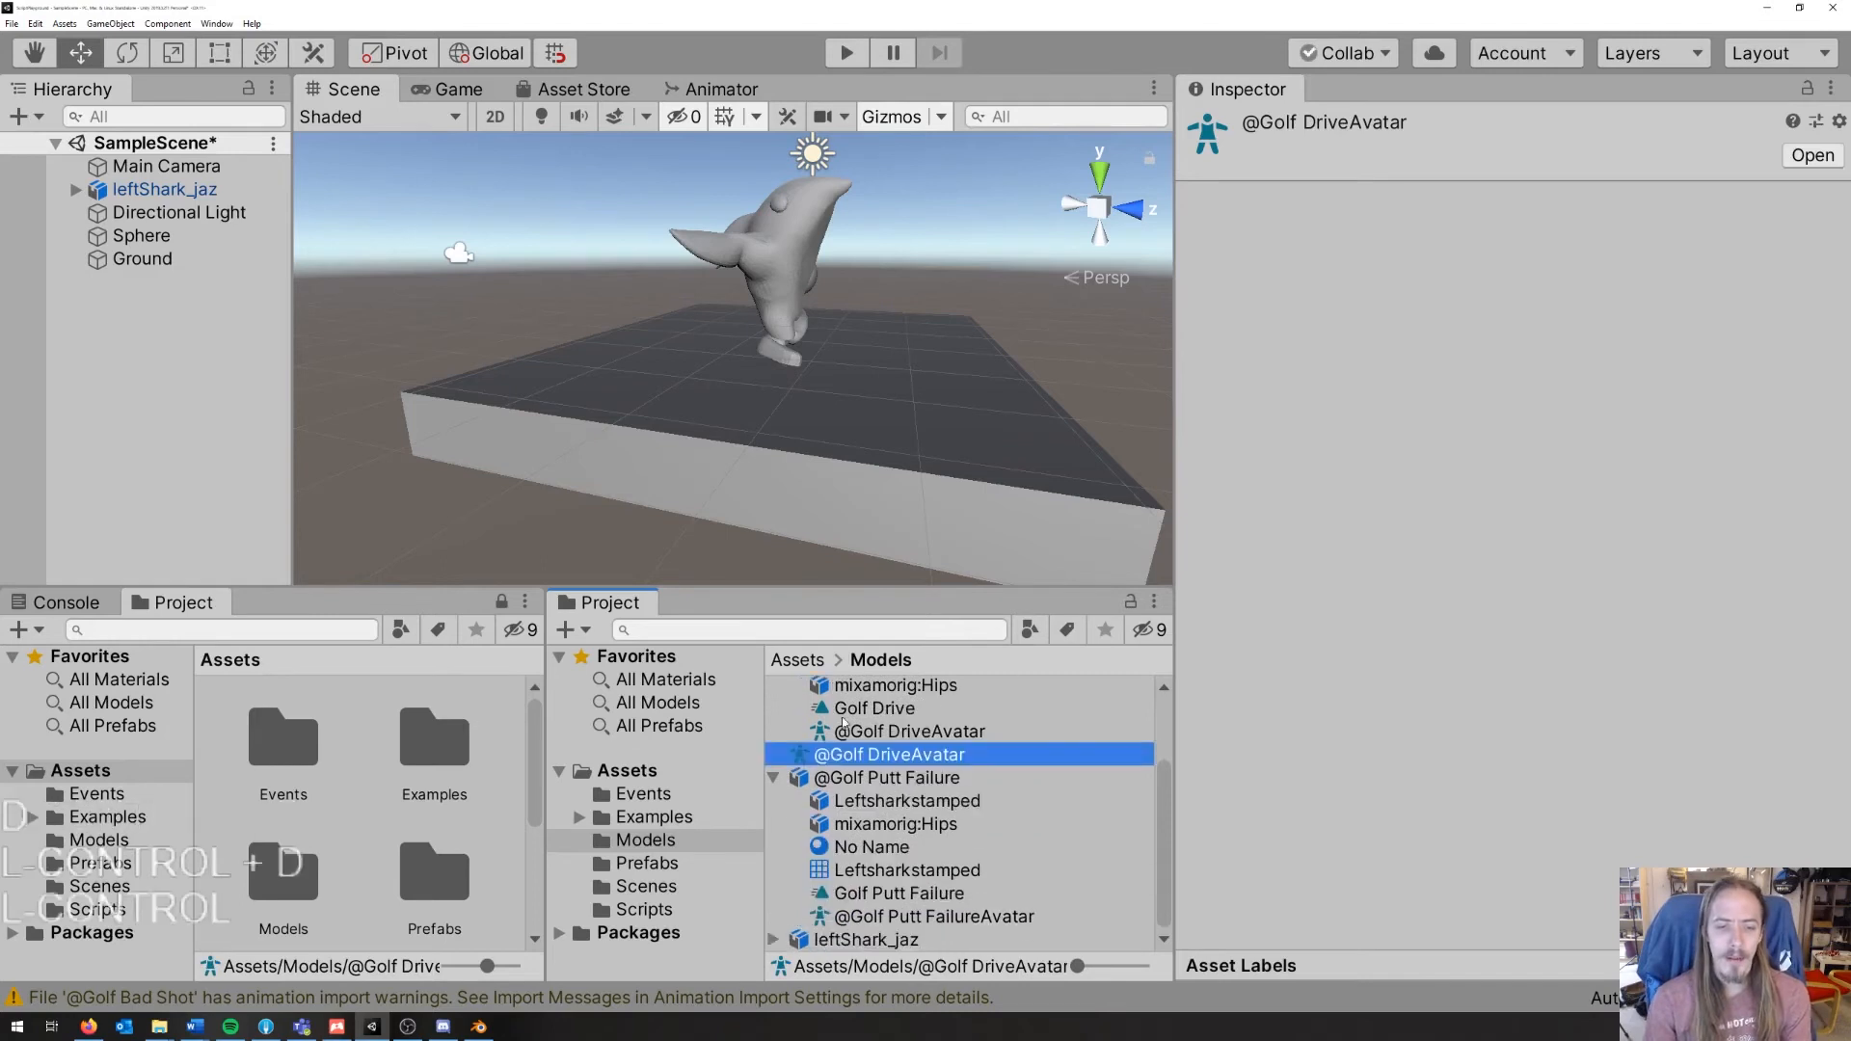
{"action": "key", "text": "ctrl+z"}
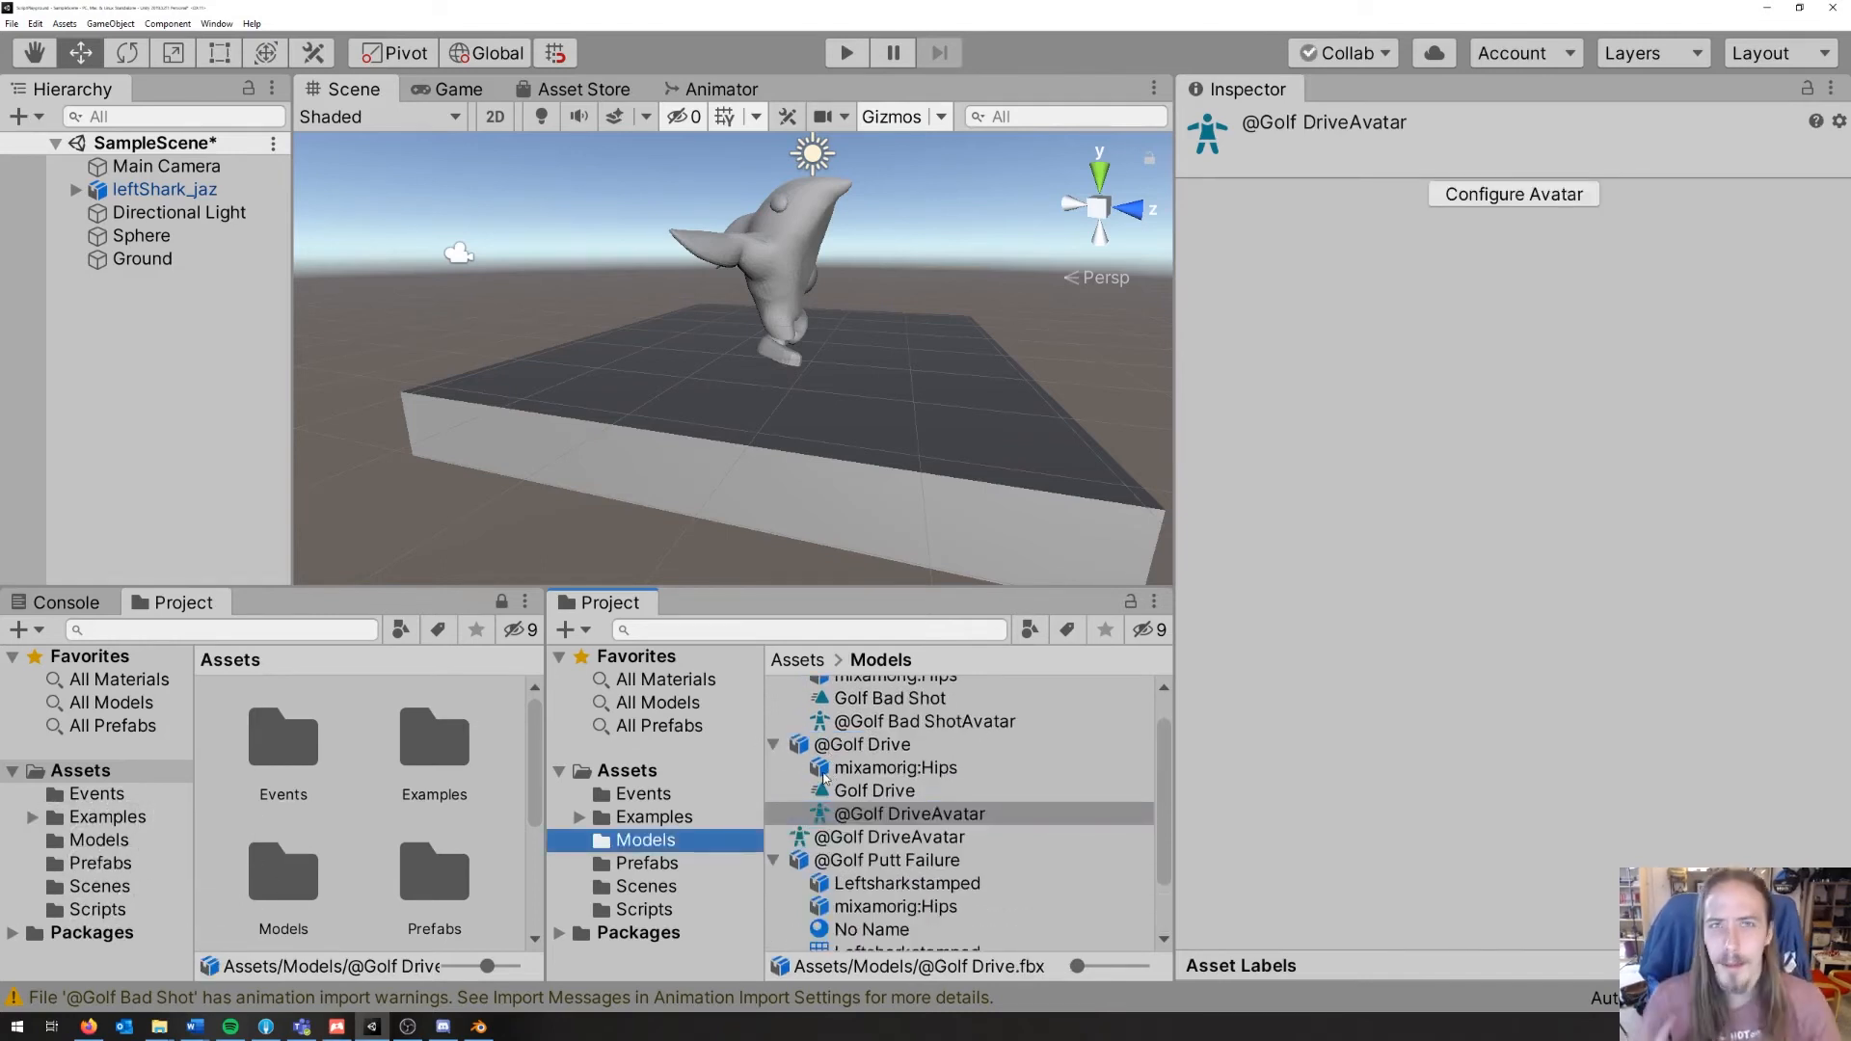
{"action": "left_click", "coordinate": [892, 750]}
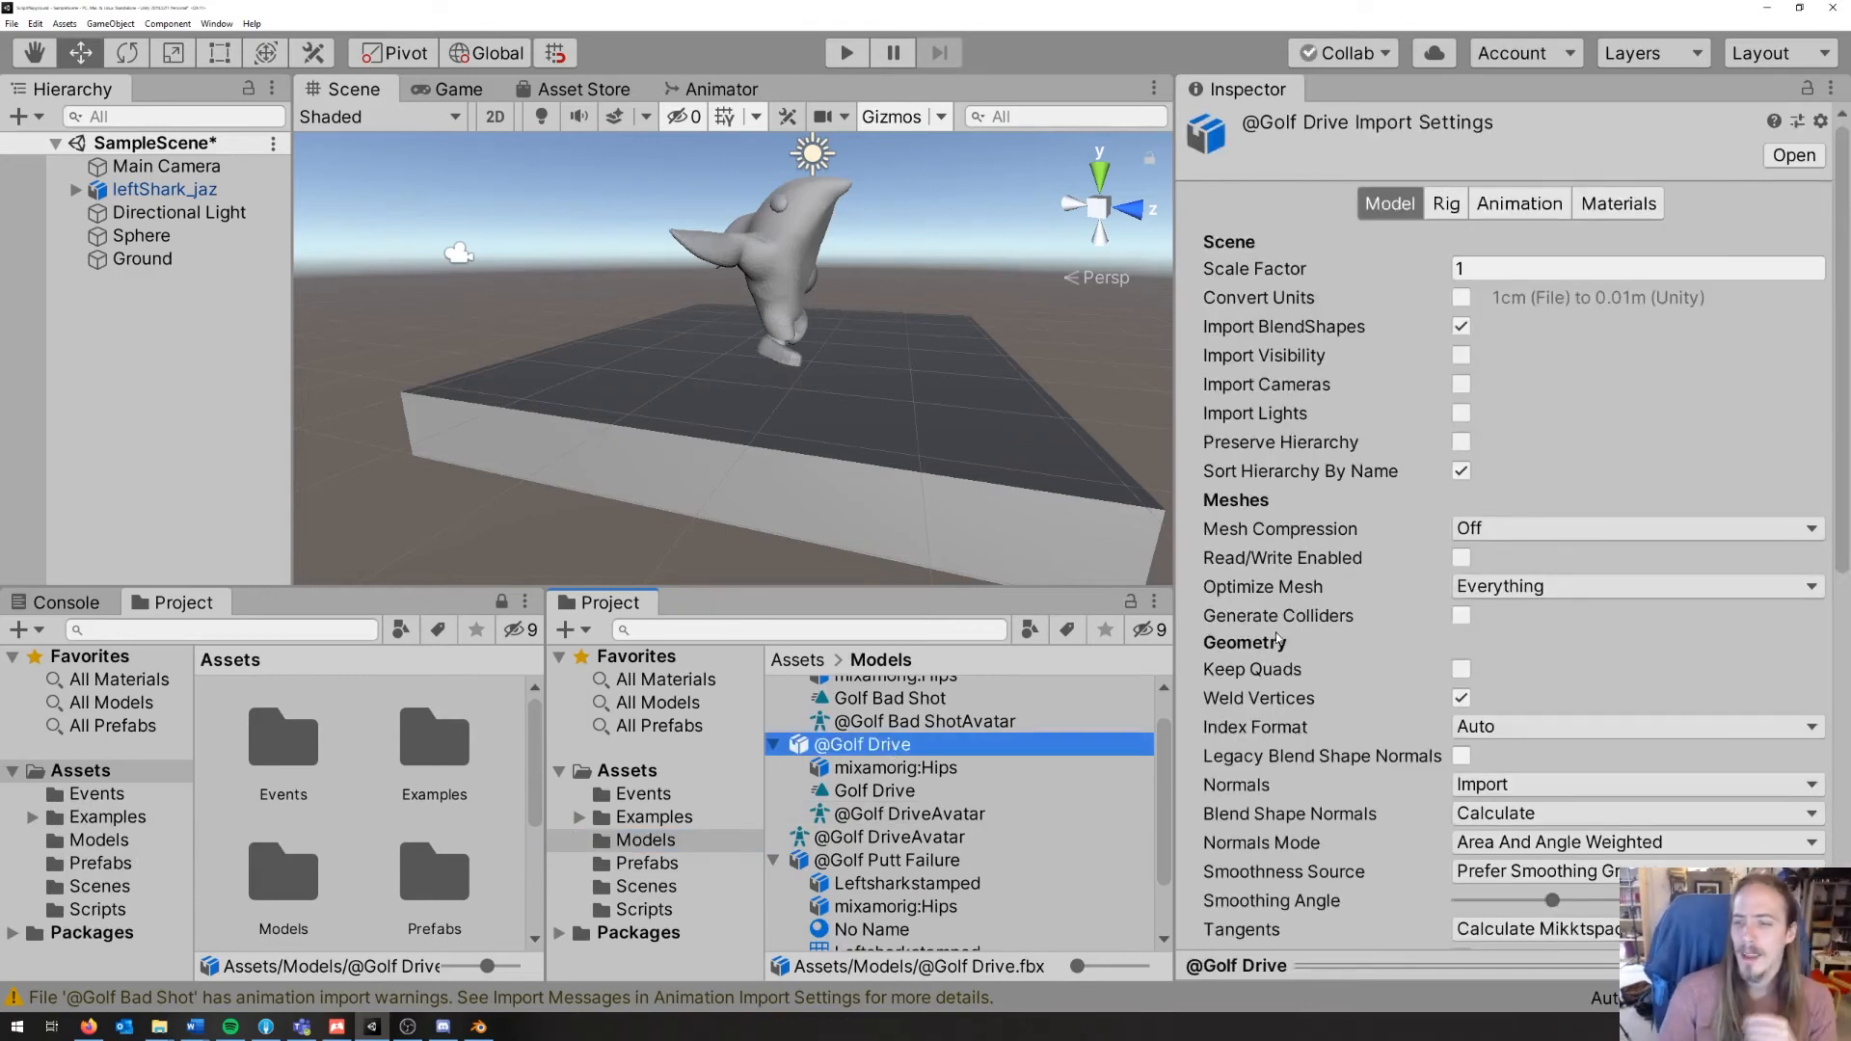
{"action": "left_click", "coordinate": [1448, 203]}
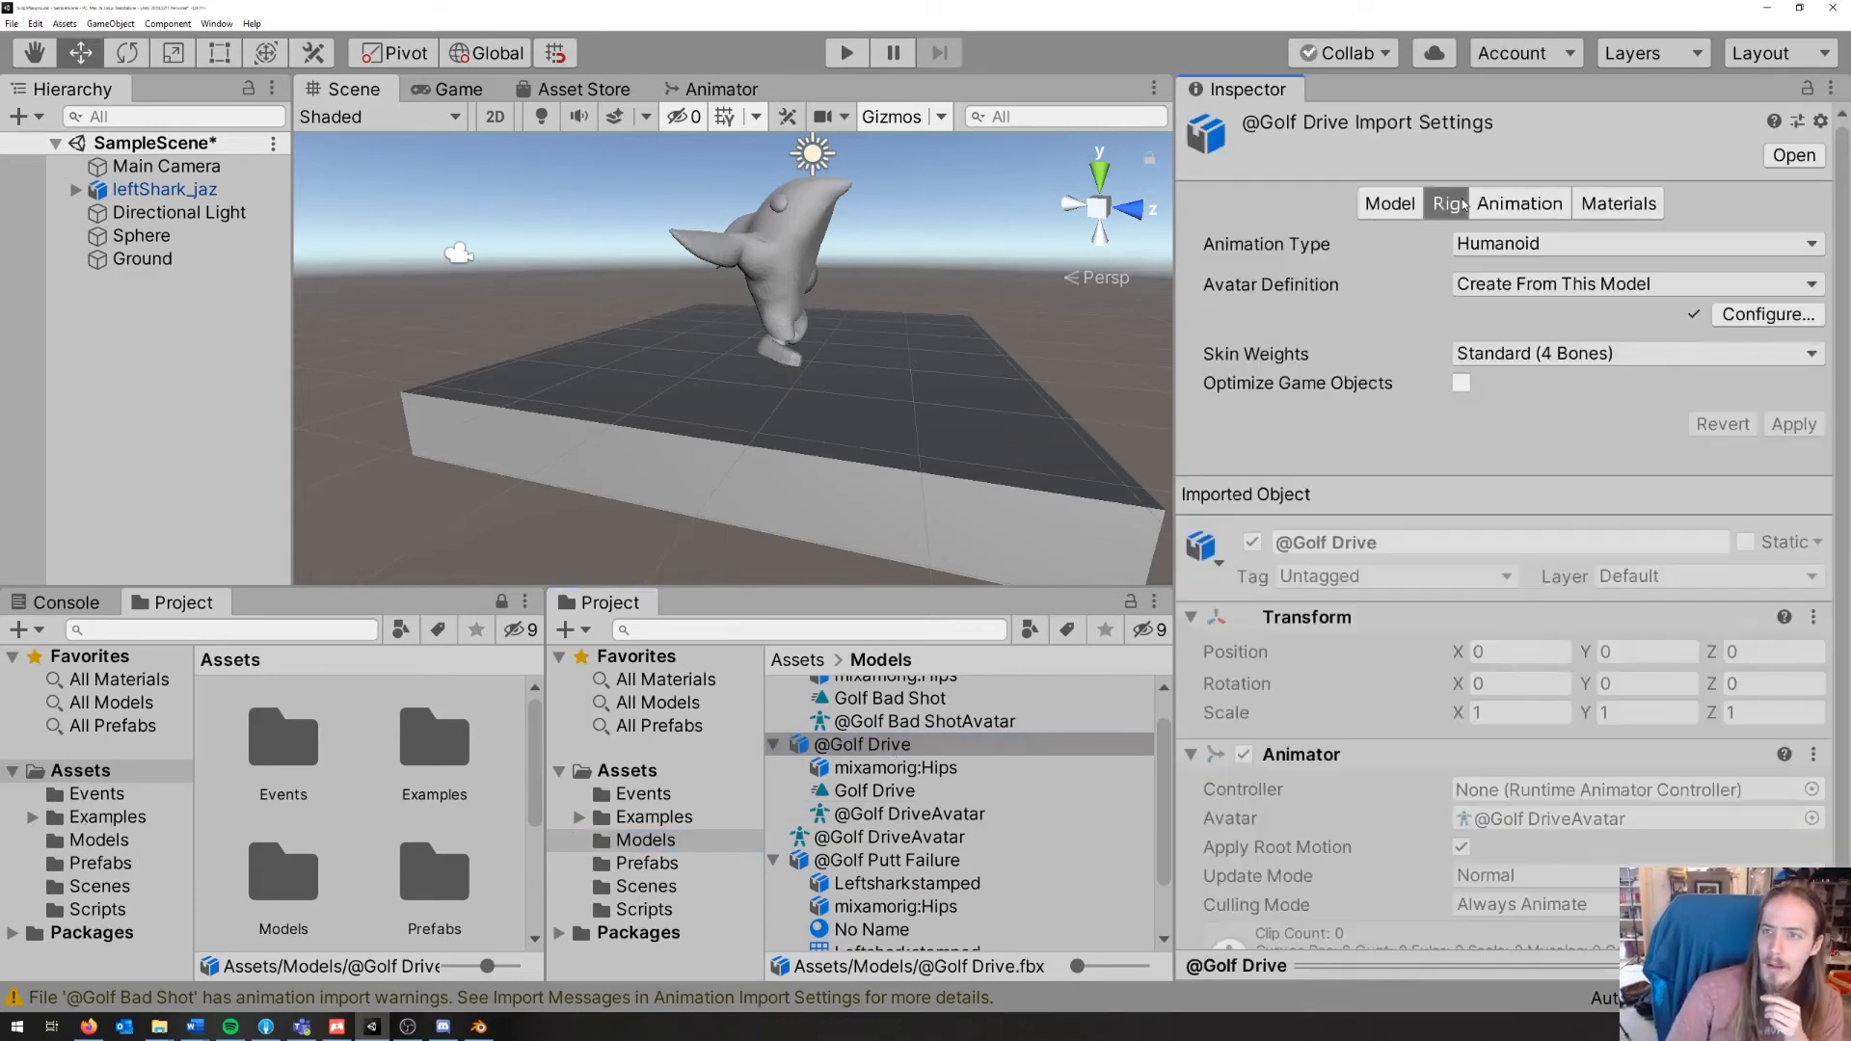
{"action": "left_click", "coordinate": [1552, 285]}
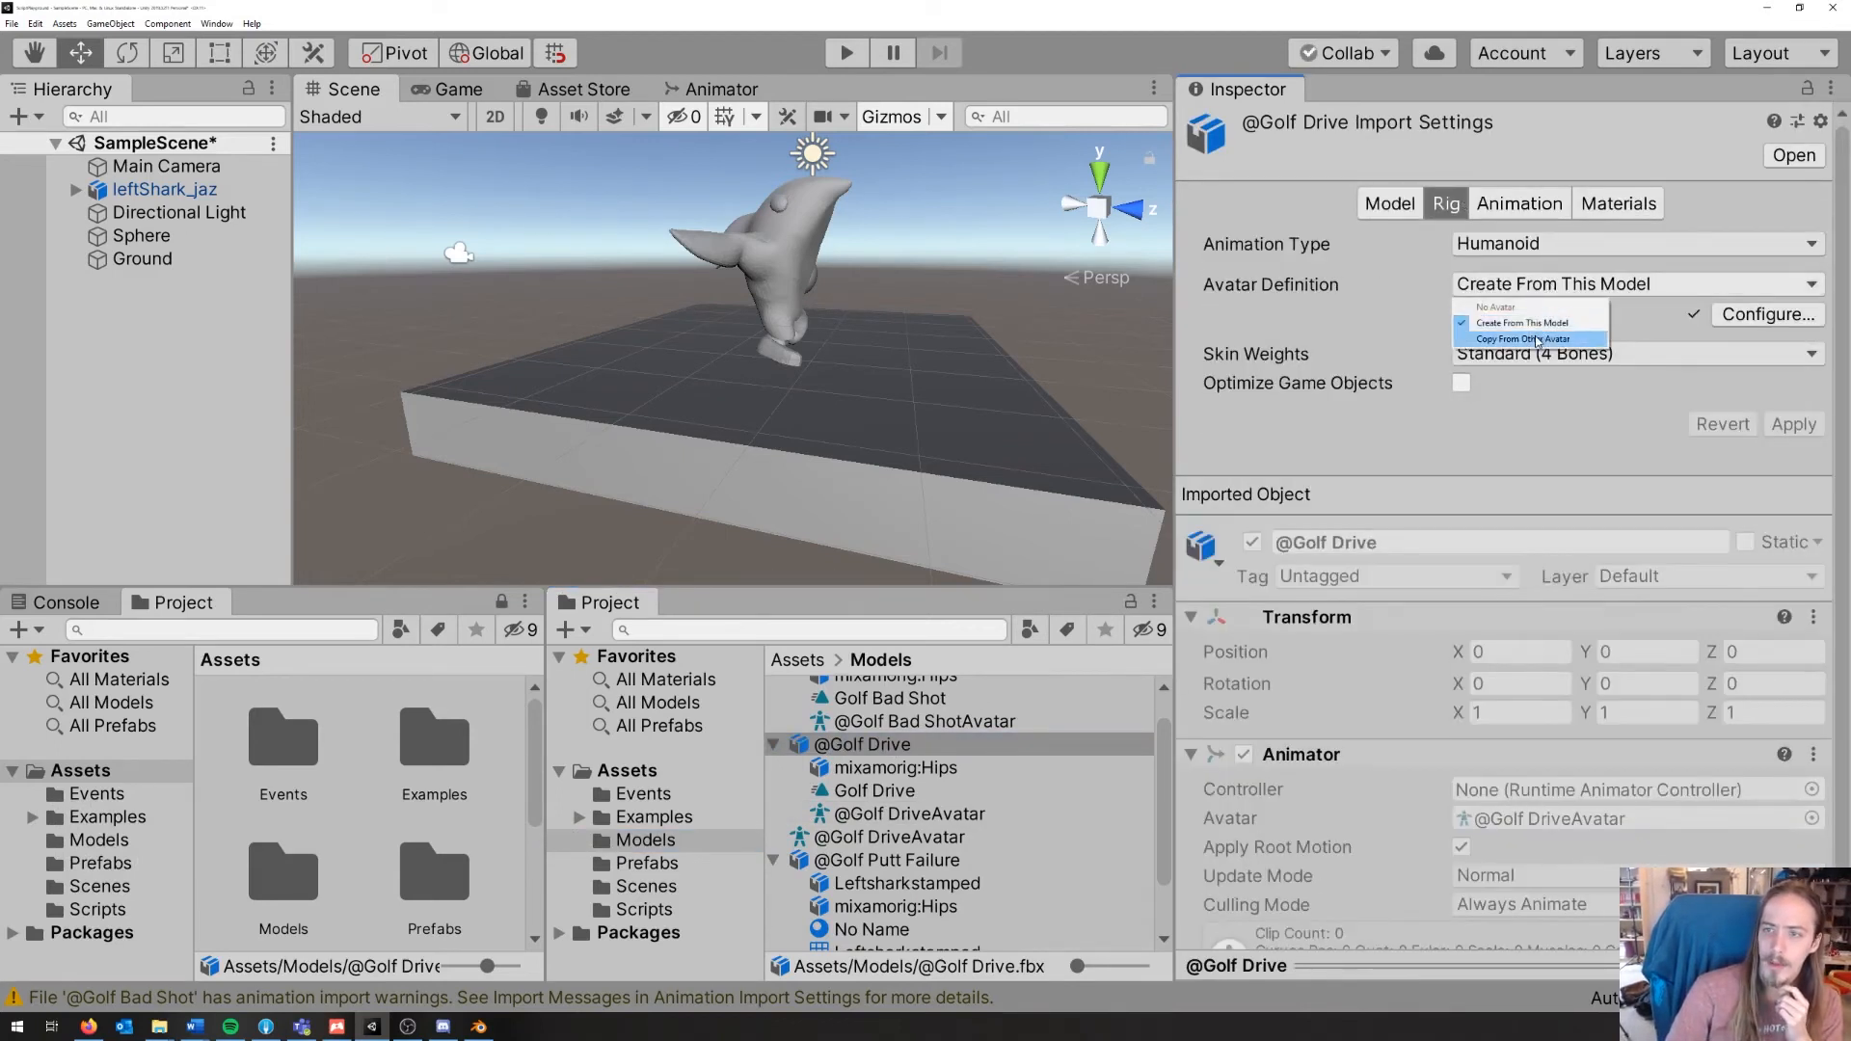
{"action": "left_click", "coordinate": [1537, 339]}
{"action": "scroll", "coordinate": [954, 886], "scroll_direction": "down", "scroll_amount": 3}
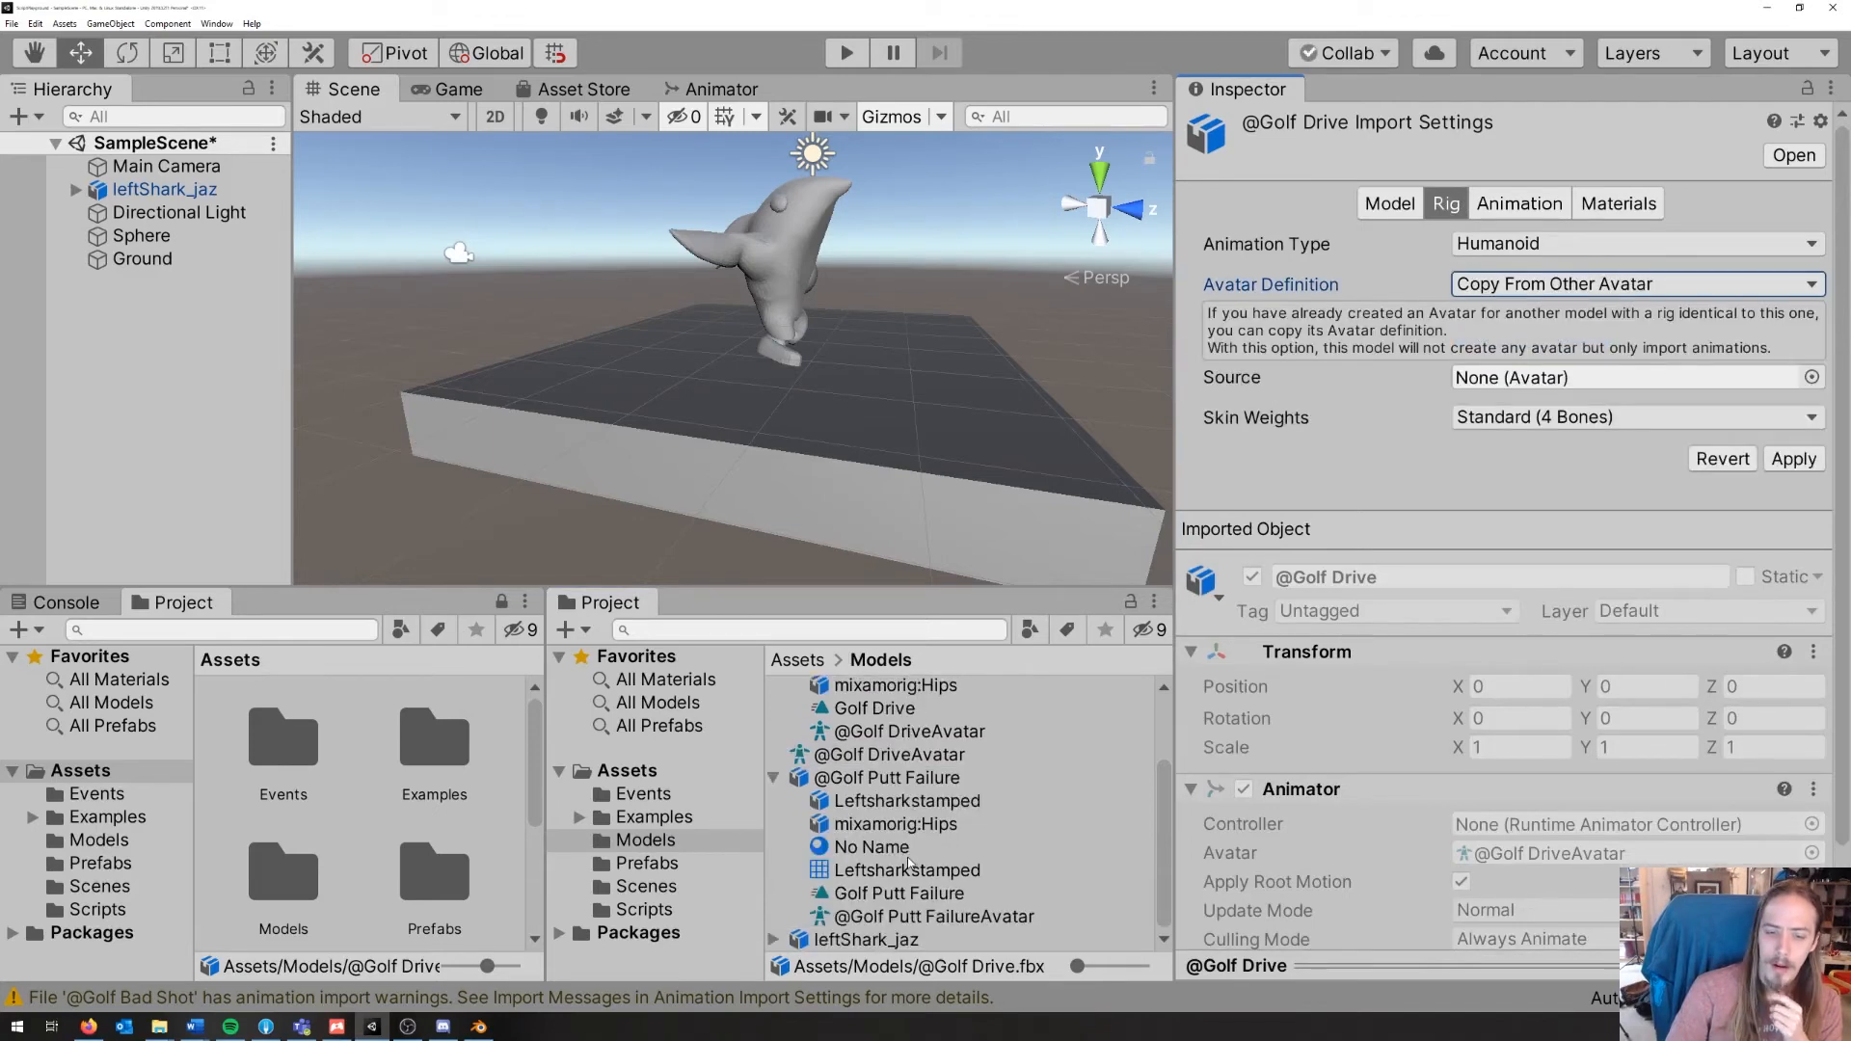
{"action": "scroll", "coordinate": [960, 911], "scroll_direction": "up", "scroll_amount": 5}
{"action": "scroll", "coordinate": [960, 911], "scroll_direction": "down", "scroll_amount": 3}
{"action": "left_click_drag", "start_coordinate": [876, 939], "coordinate": [1541, 384]}
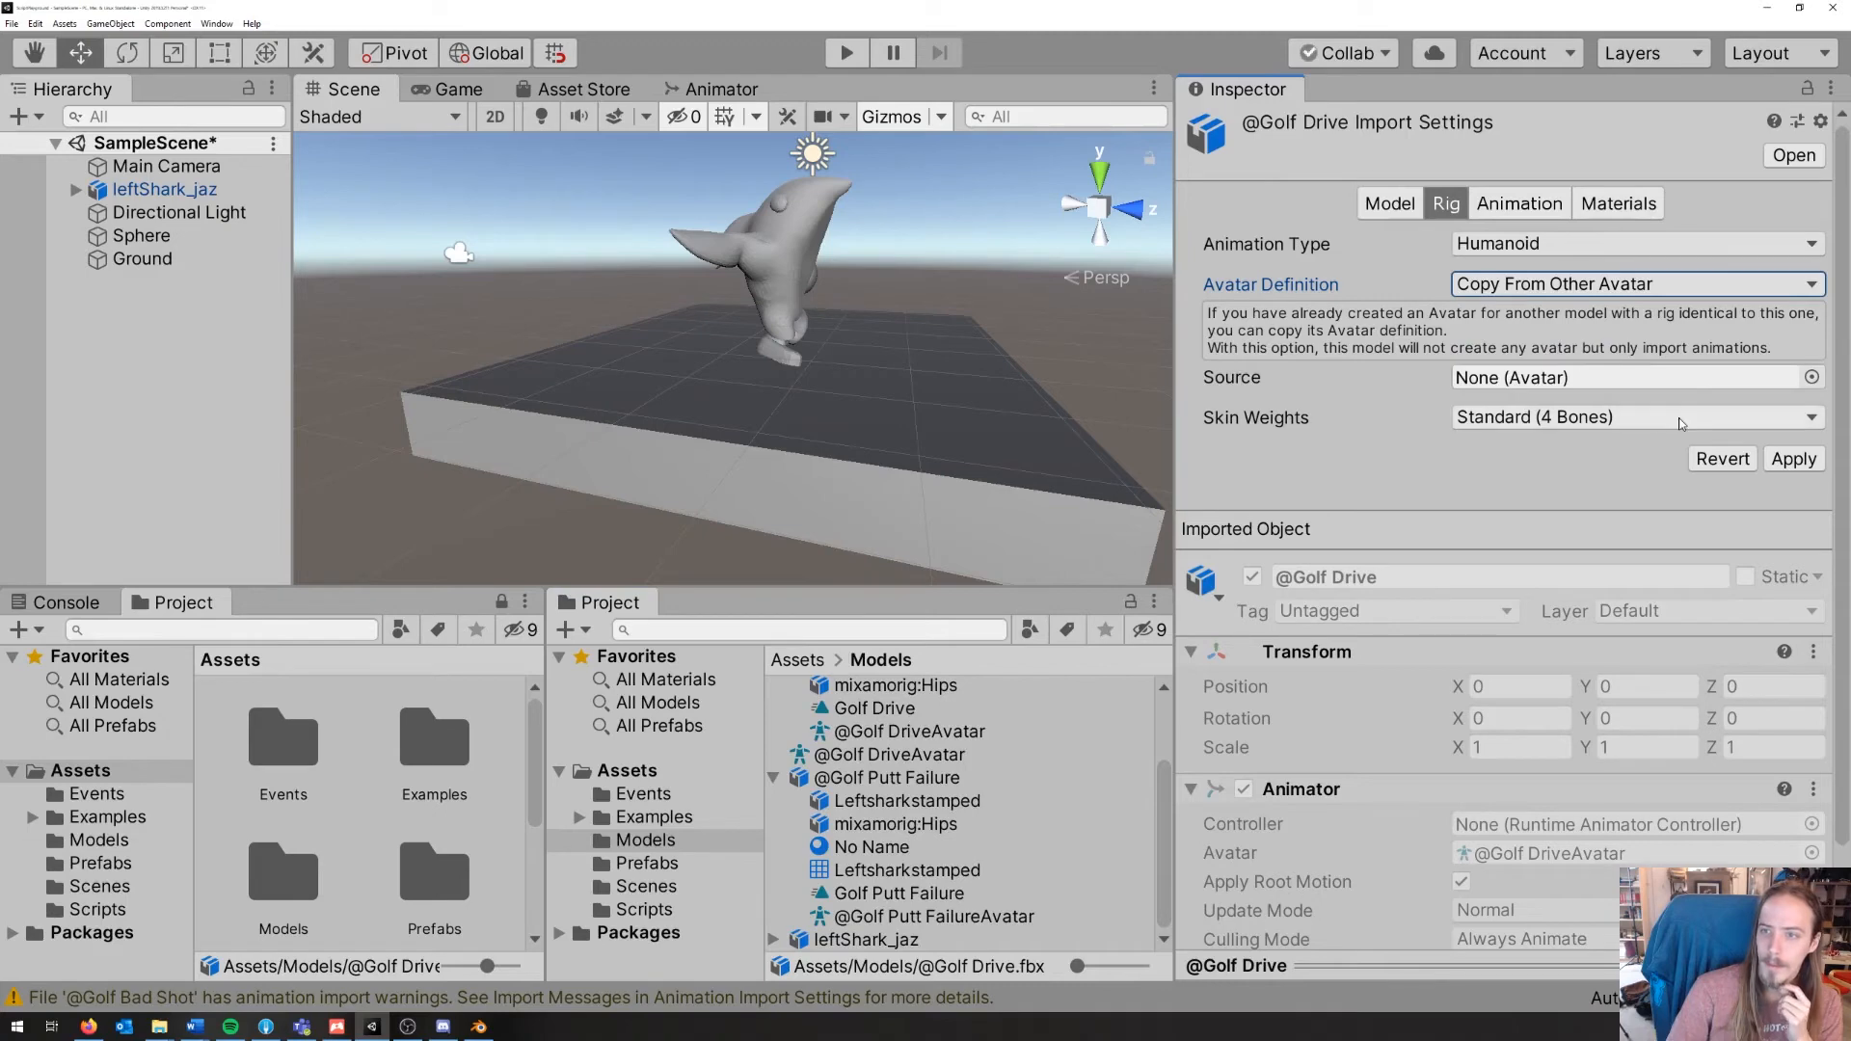
{"action": "left_click", "coordinate": [773, 940]}
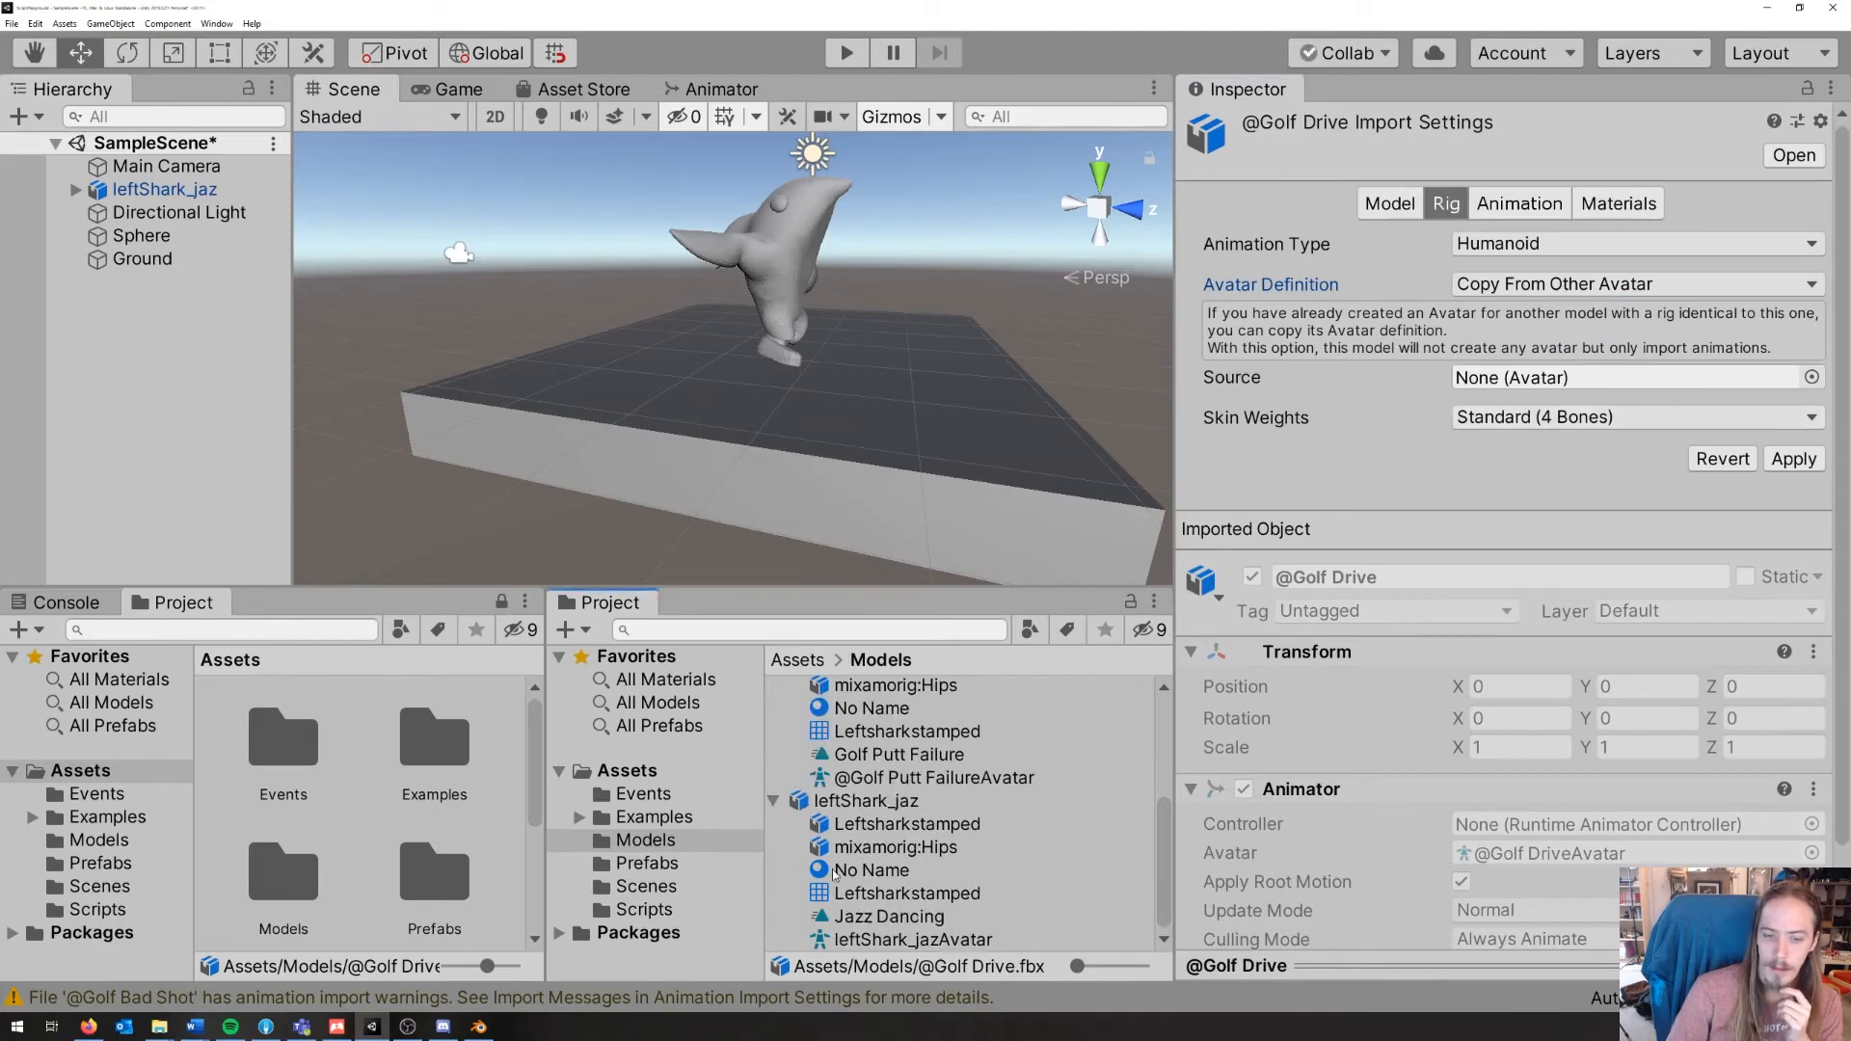
{"action": "scroll", "coordinate": [882, 848], "scroll_direction": "up", "scroll_amount": 1}
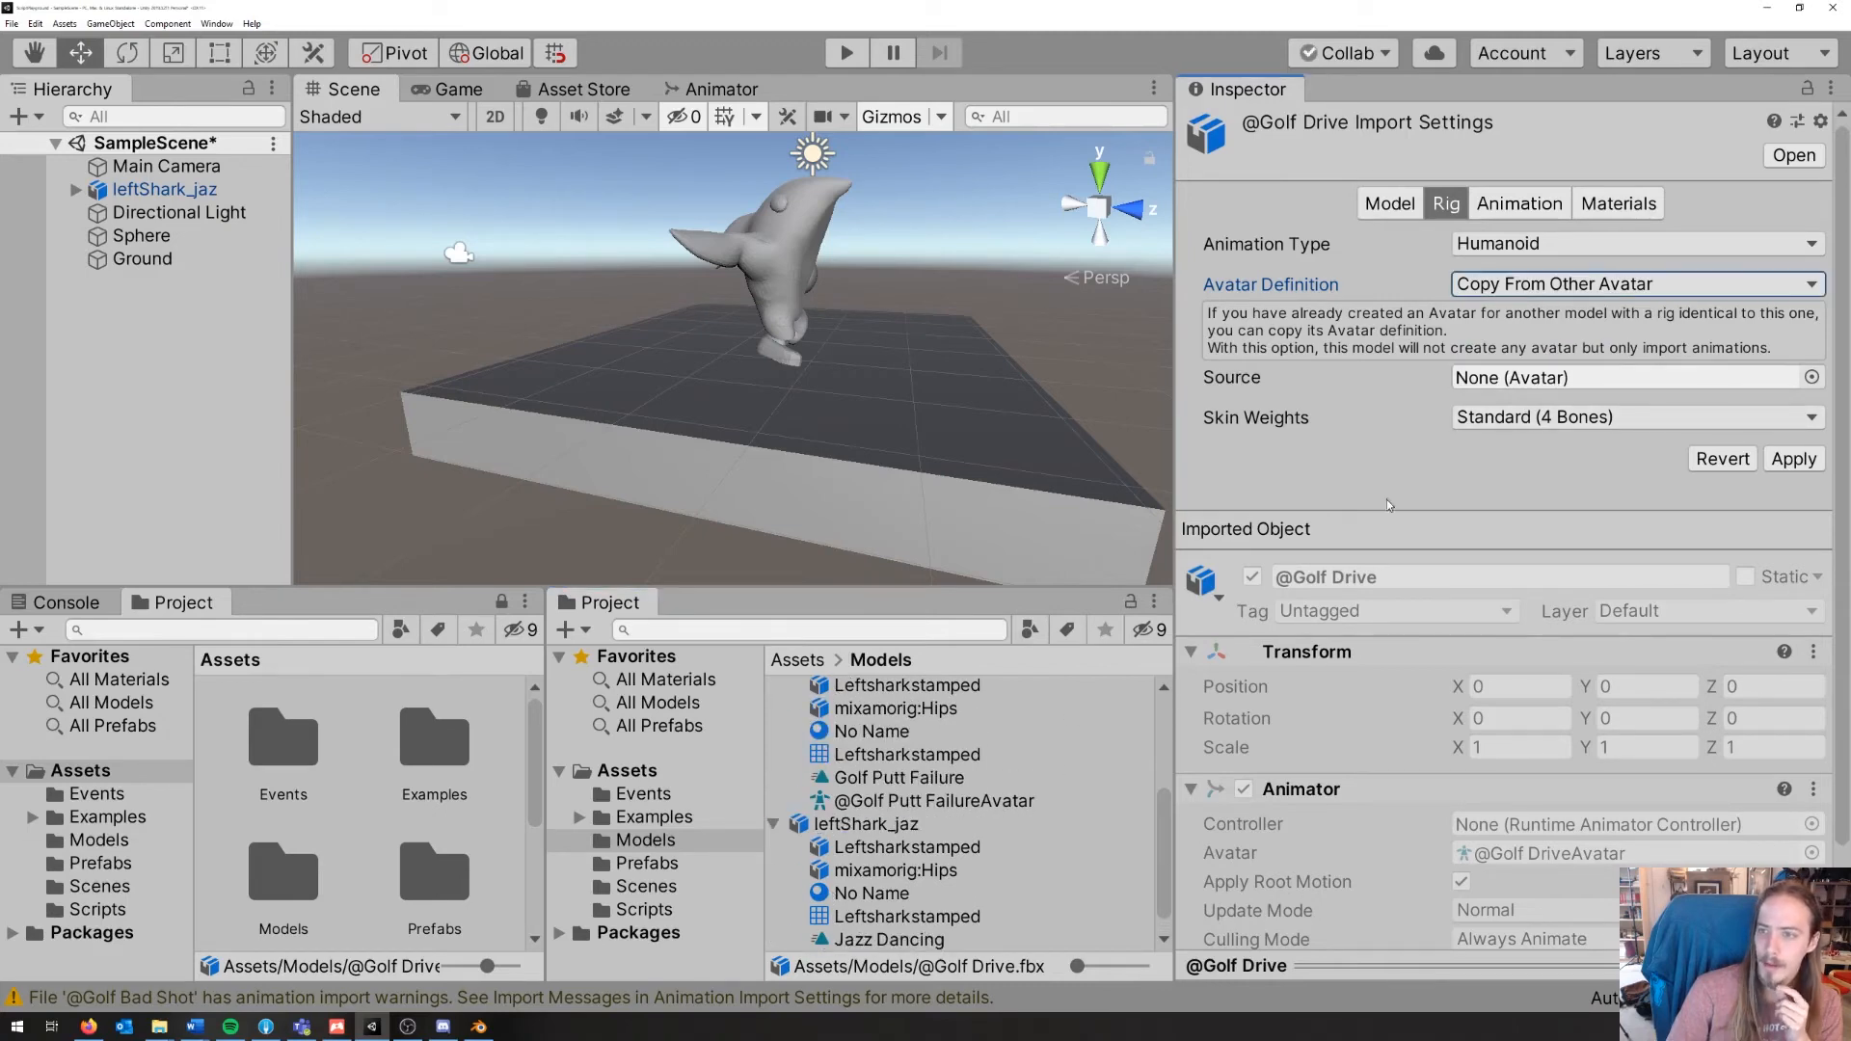
{"action": "scroll", "coordinate": [901, 863], "scroll_direction": "down", "scroll_amount": 1}
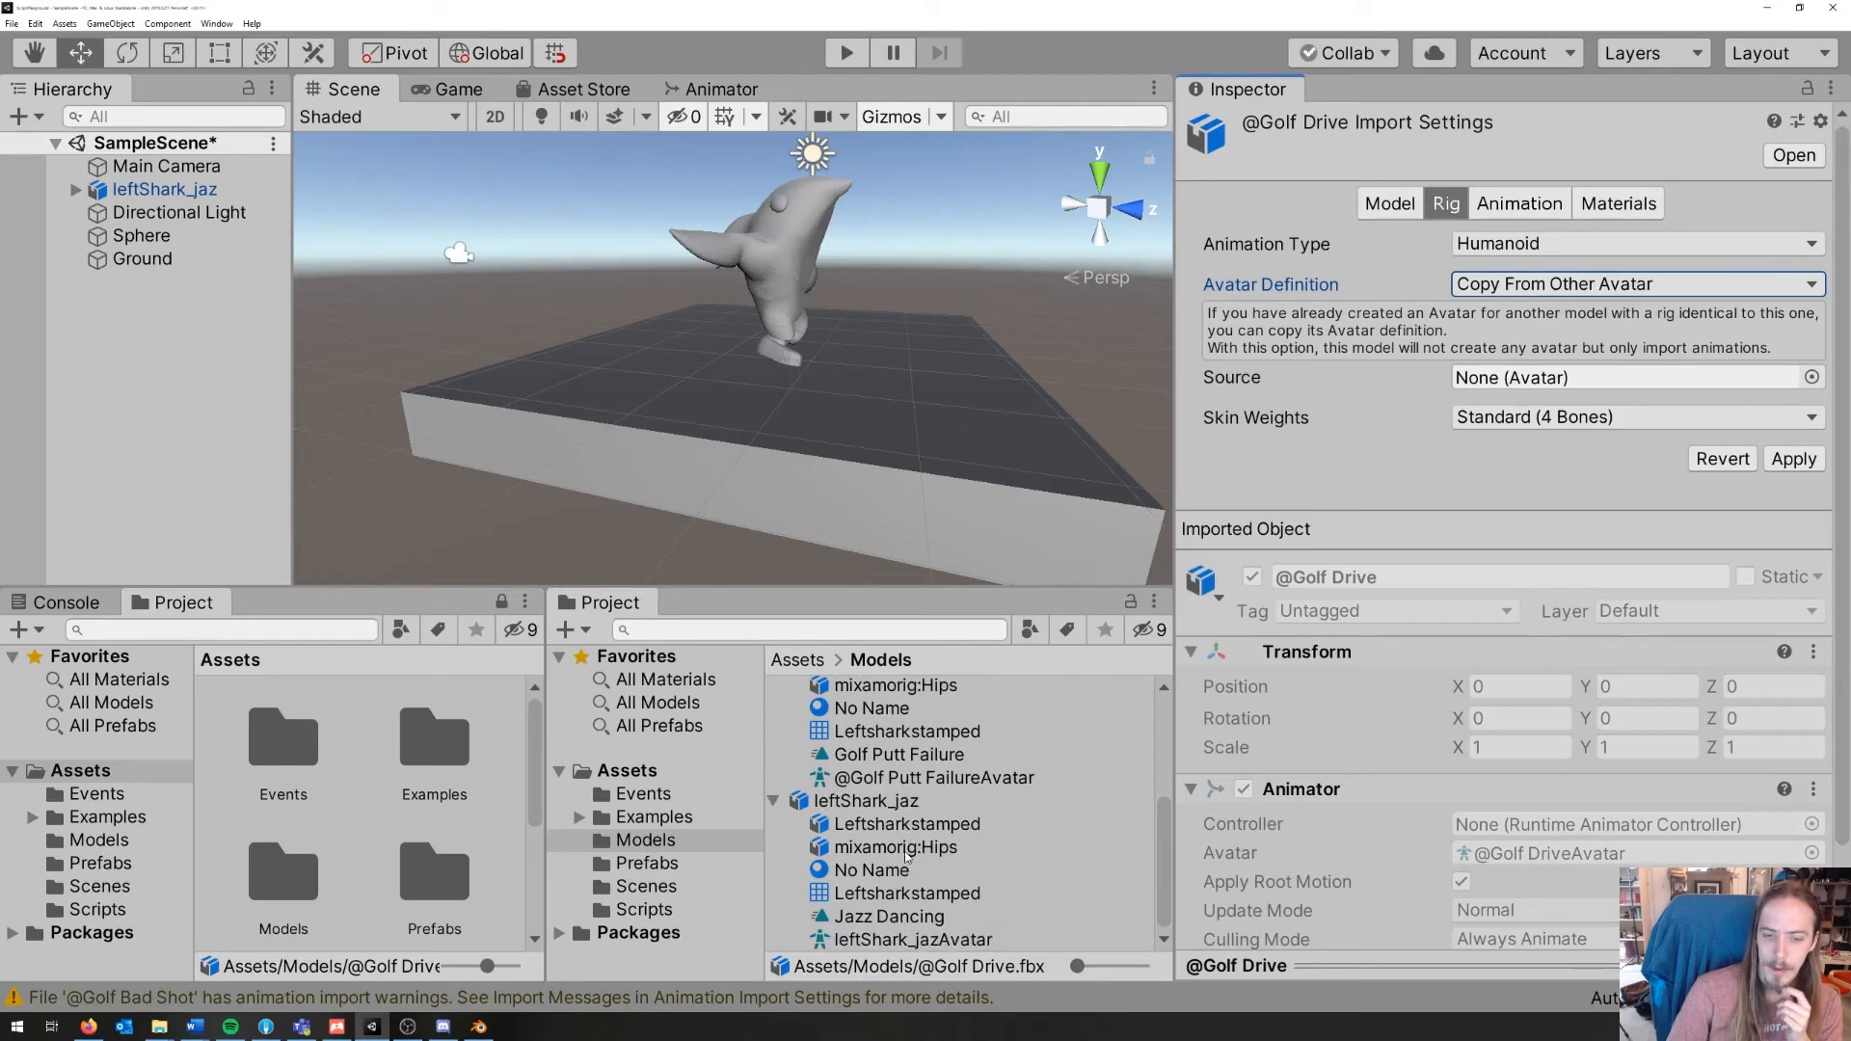
{"action": "left_click_drag", "start_coordinate": [928, 950], "coordinate": [1562, 379]}
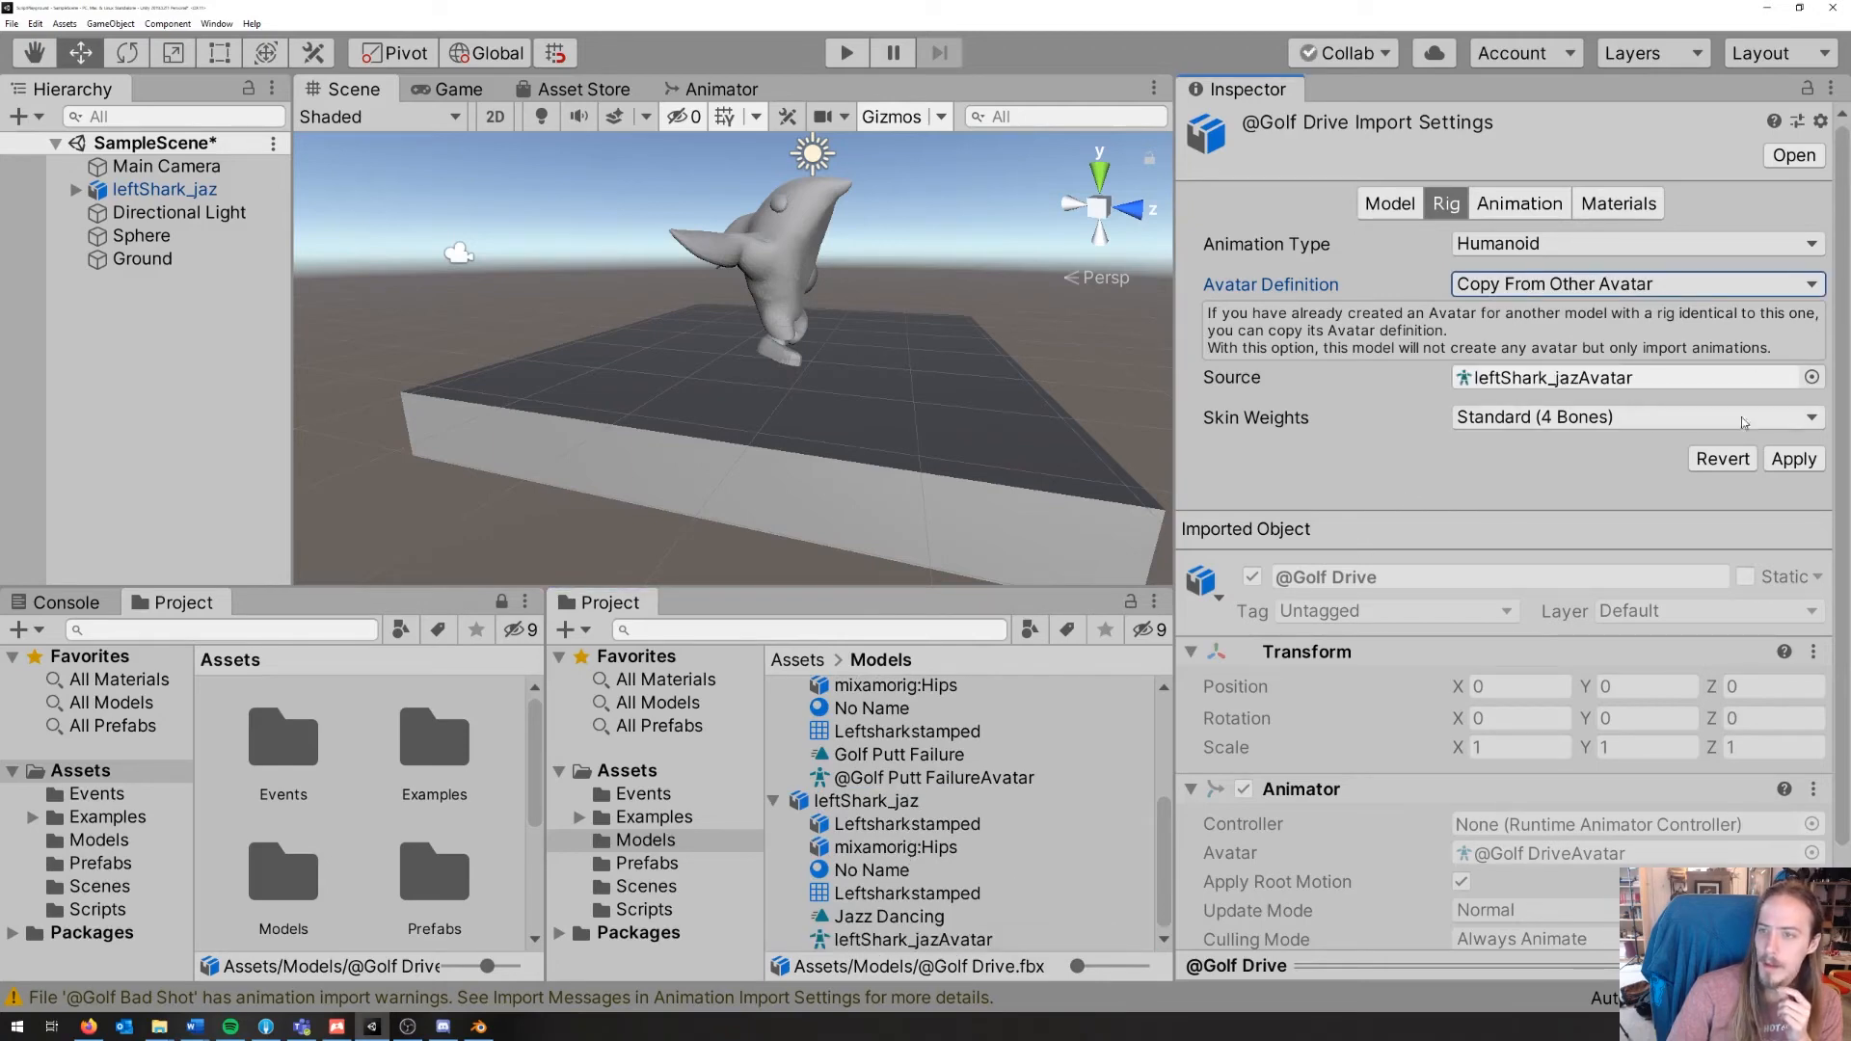
{"action": "left_click", "coordinate": [1791, 460]}
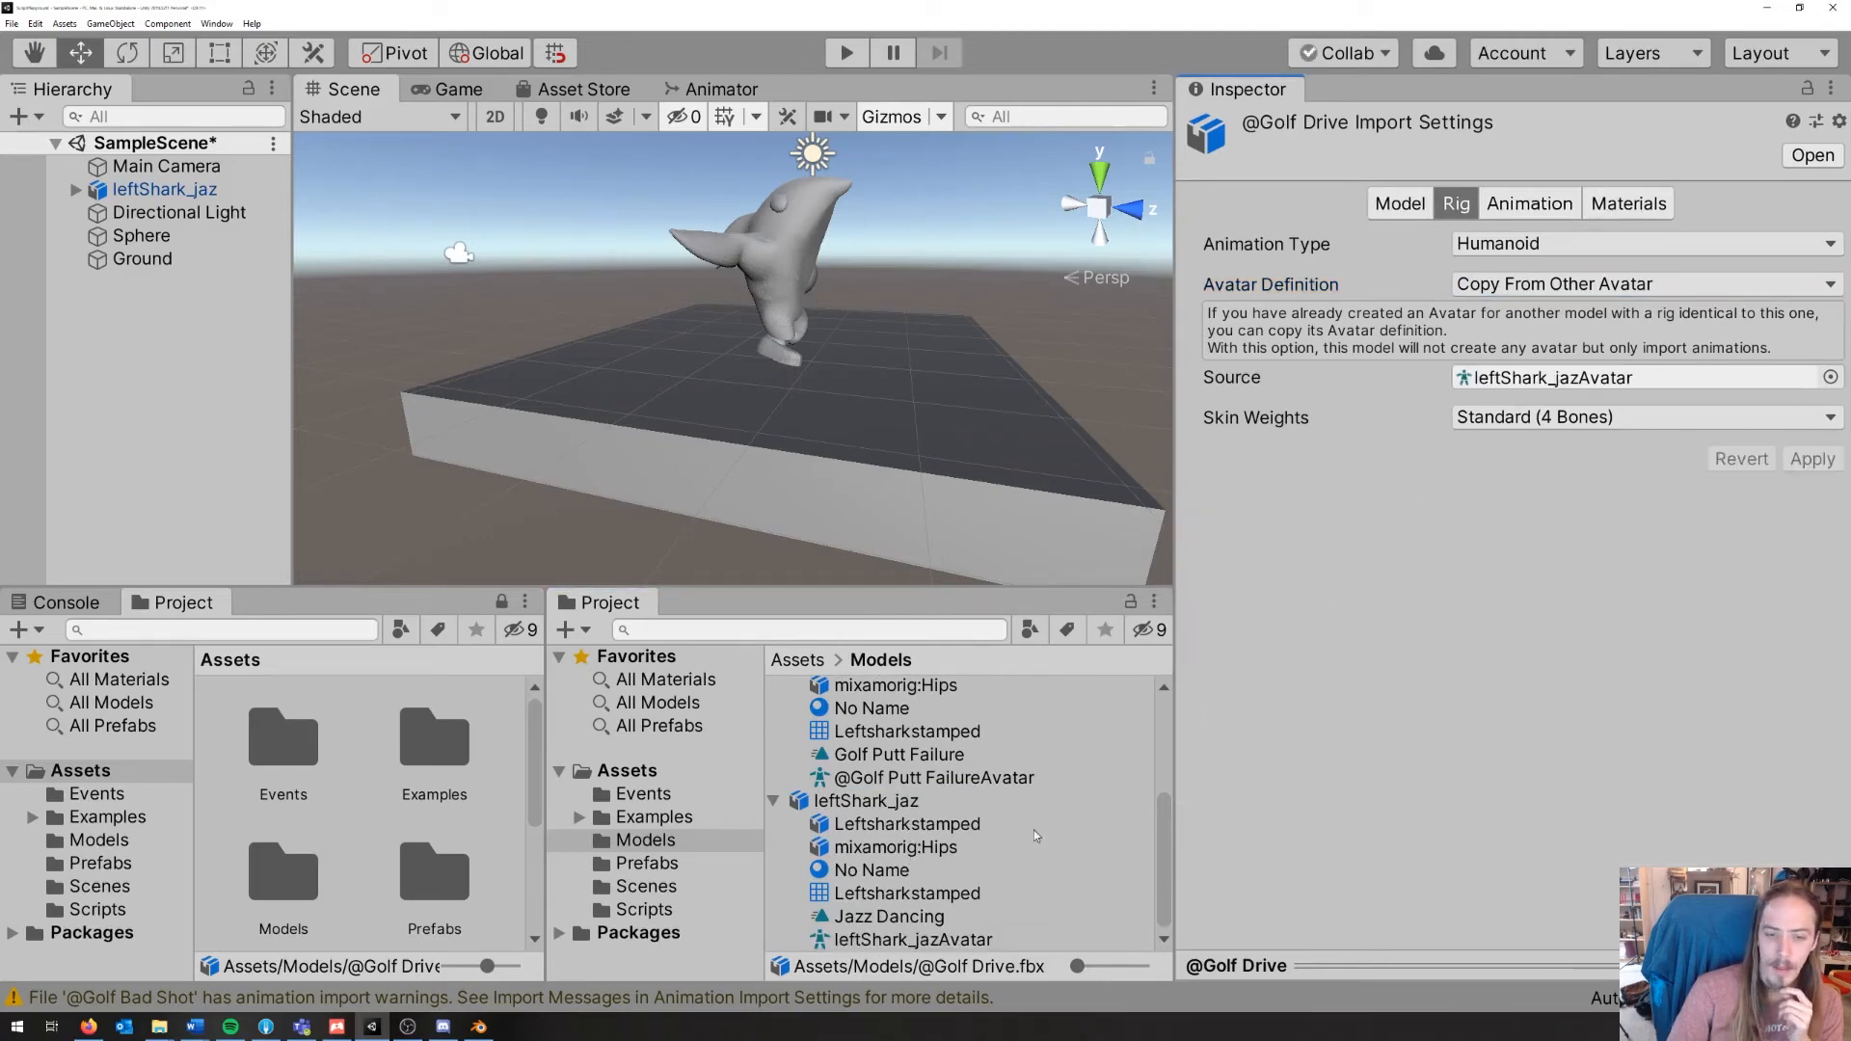
{"action": "scroll", "coordinate": [1034, 836], "scroll_direction": "up", "scroll_amount": 4}
{"action": "left_click", "coordinate": [921, 733]}
{"action": "left_click", "coordinate": [921, 757]}
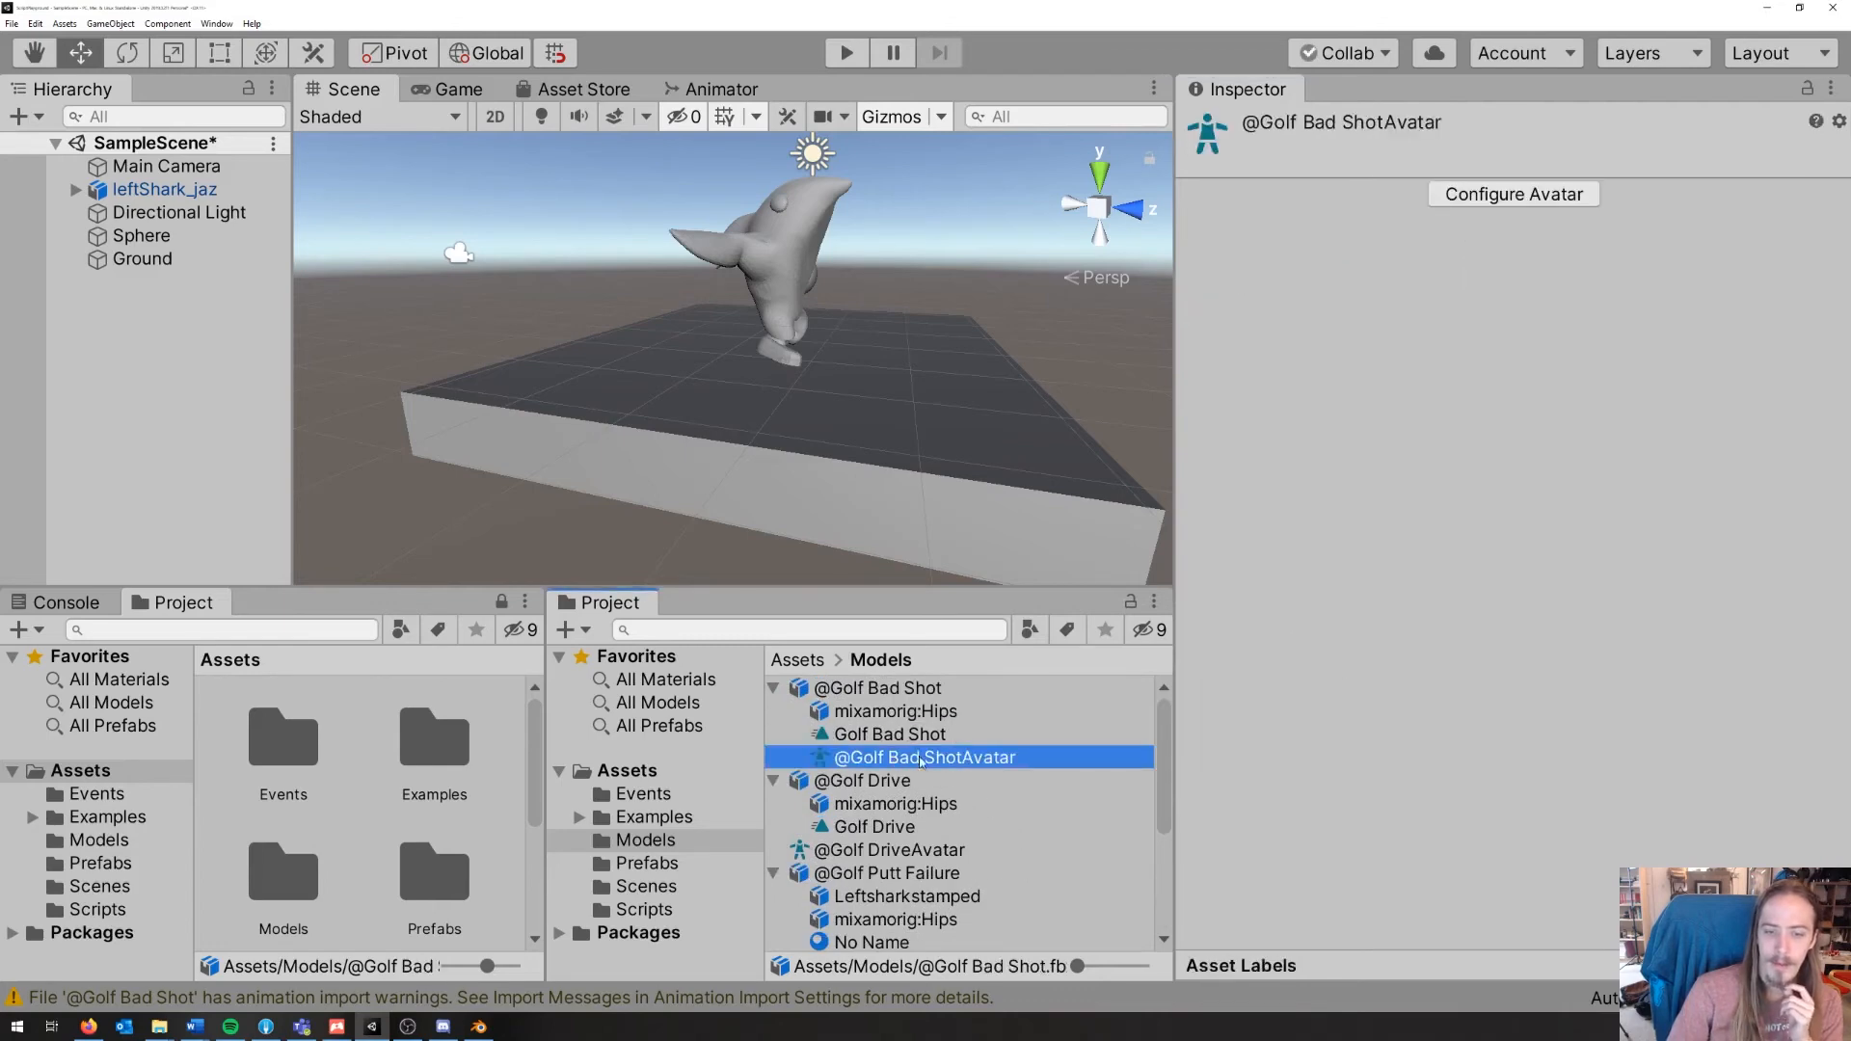
{"action": "left_click", "coordinate": [874, 826]}
{"action": "left_click", "coordinate": [773, 780]}
{"action": "left_click", "coordinate": [878, 687]}
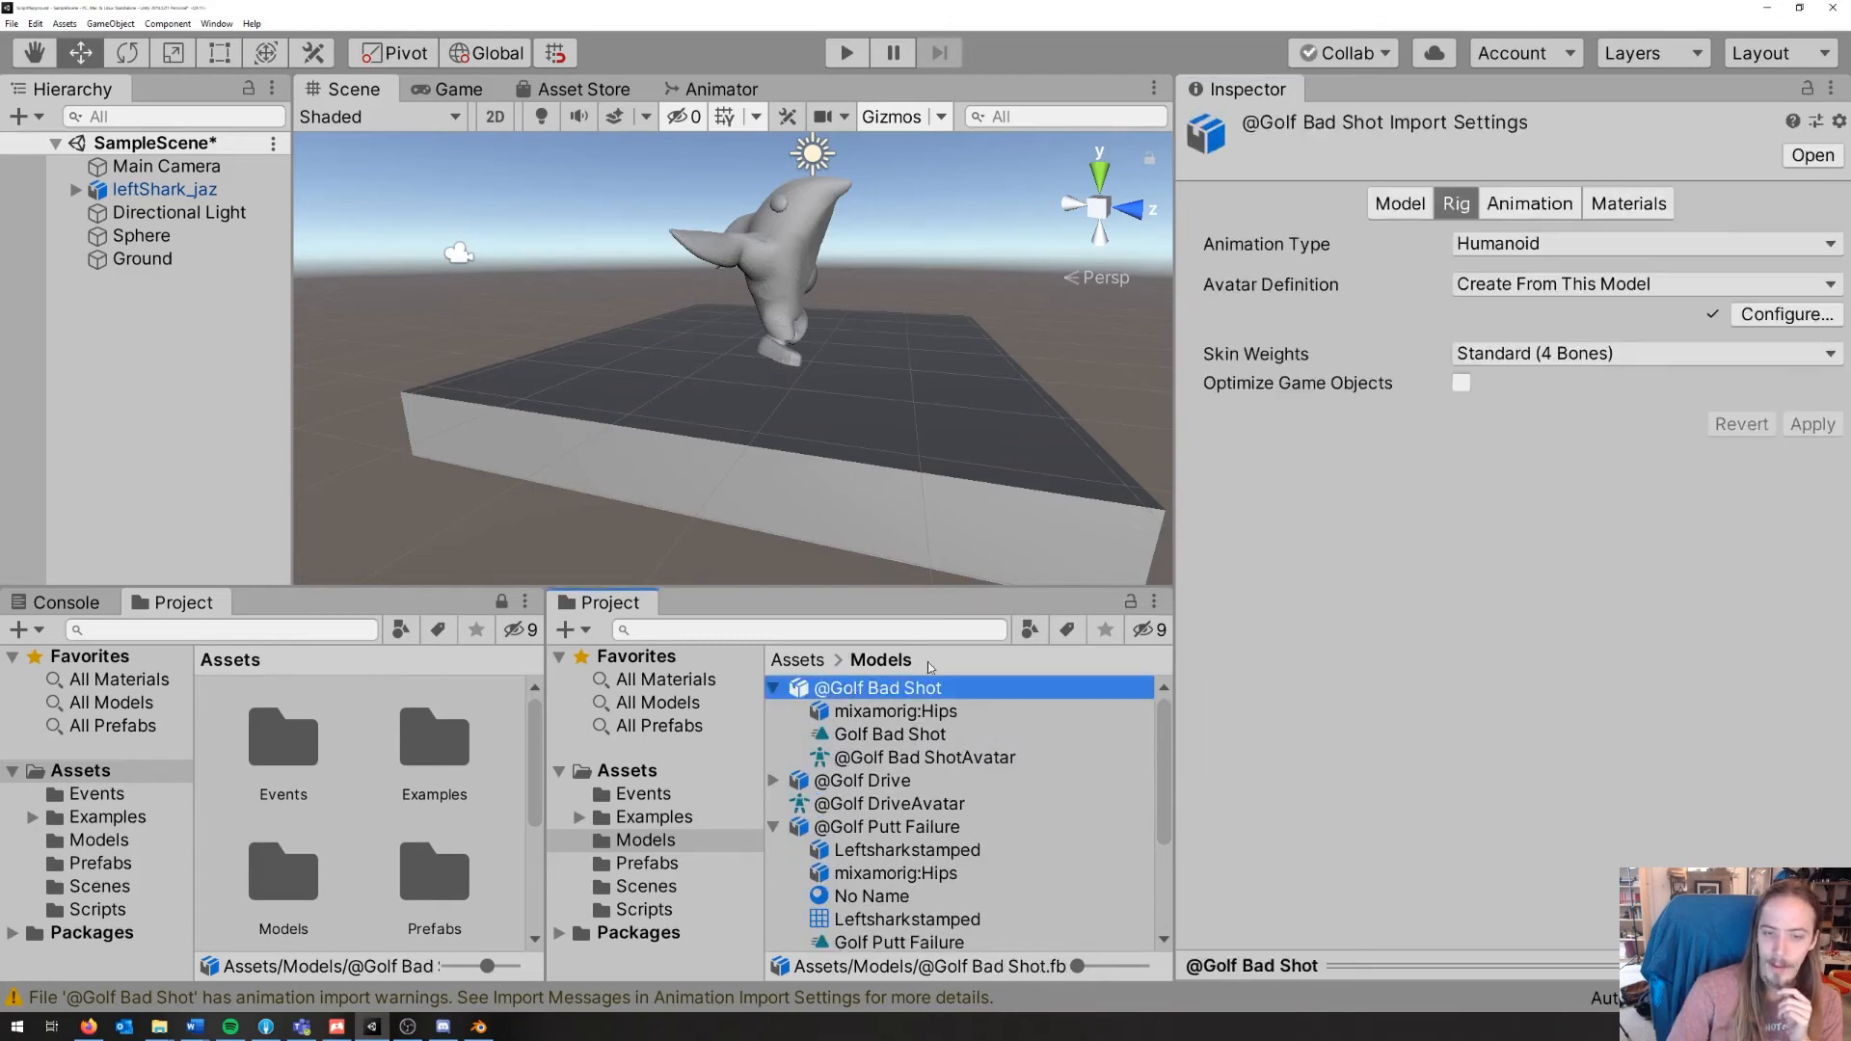
{"action": "left_click", "coordinate": [1621, 291]}
{"action": "left_click", "coordinate": [1764, 349]}
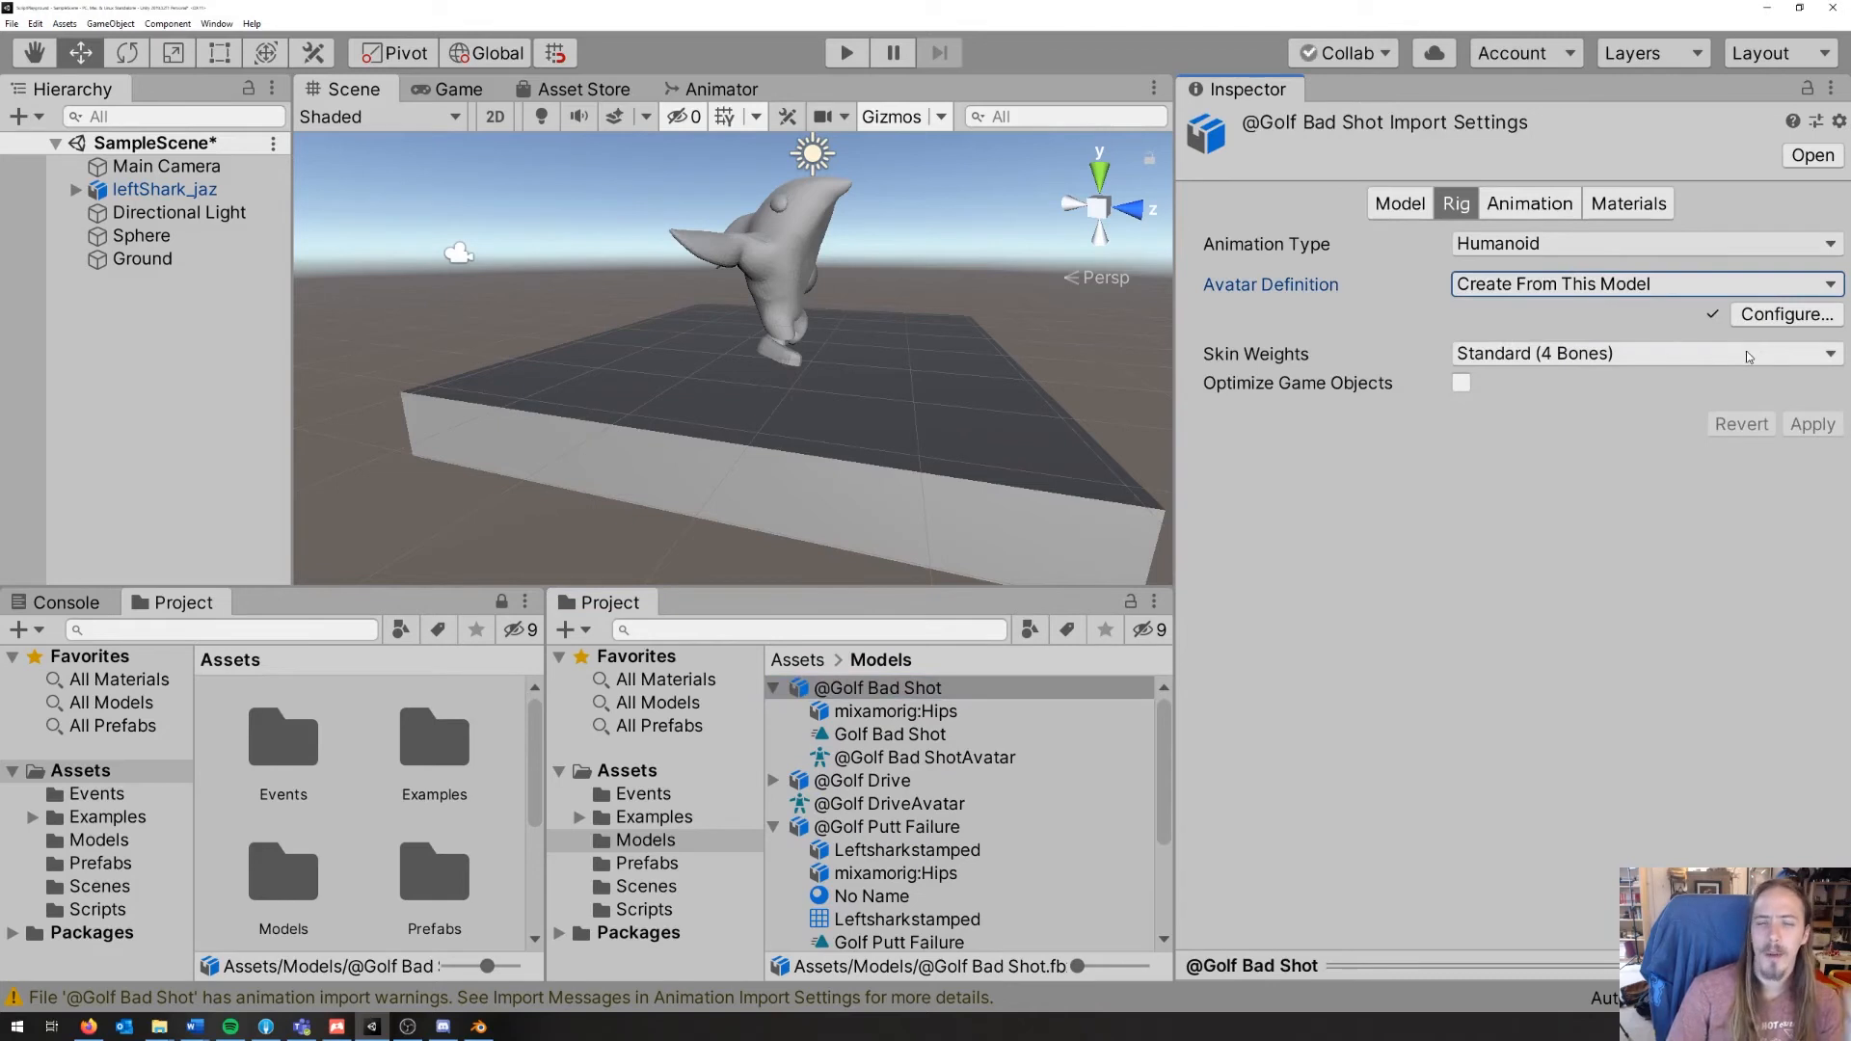
{"action": "left_click", "coordinate": [1629, 285]}
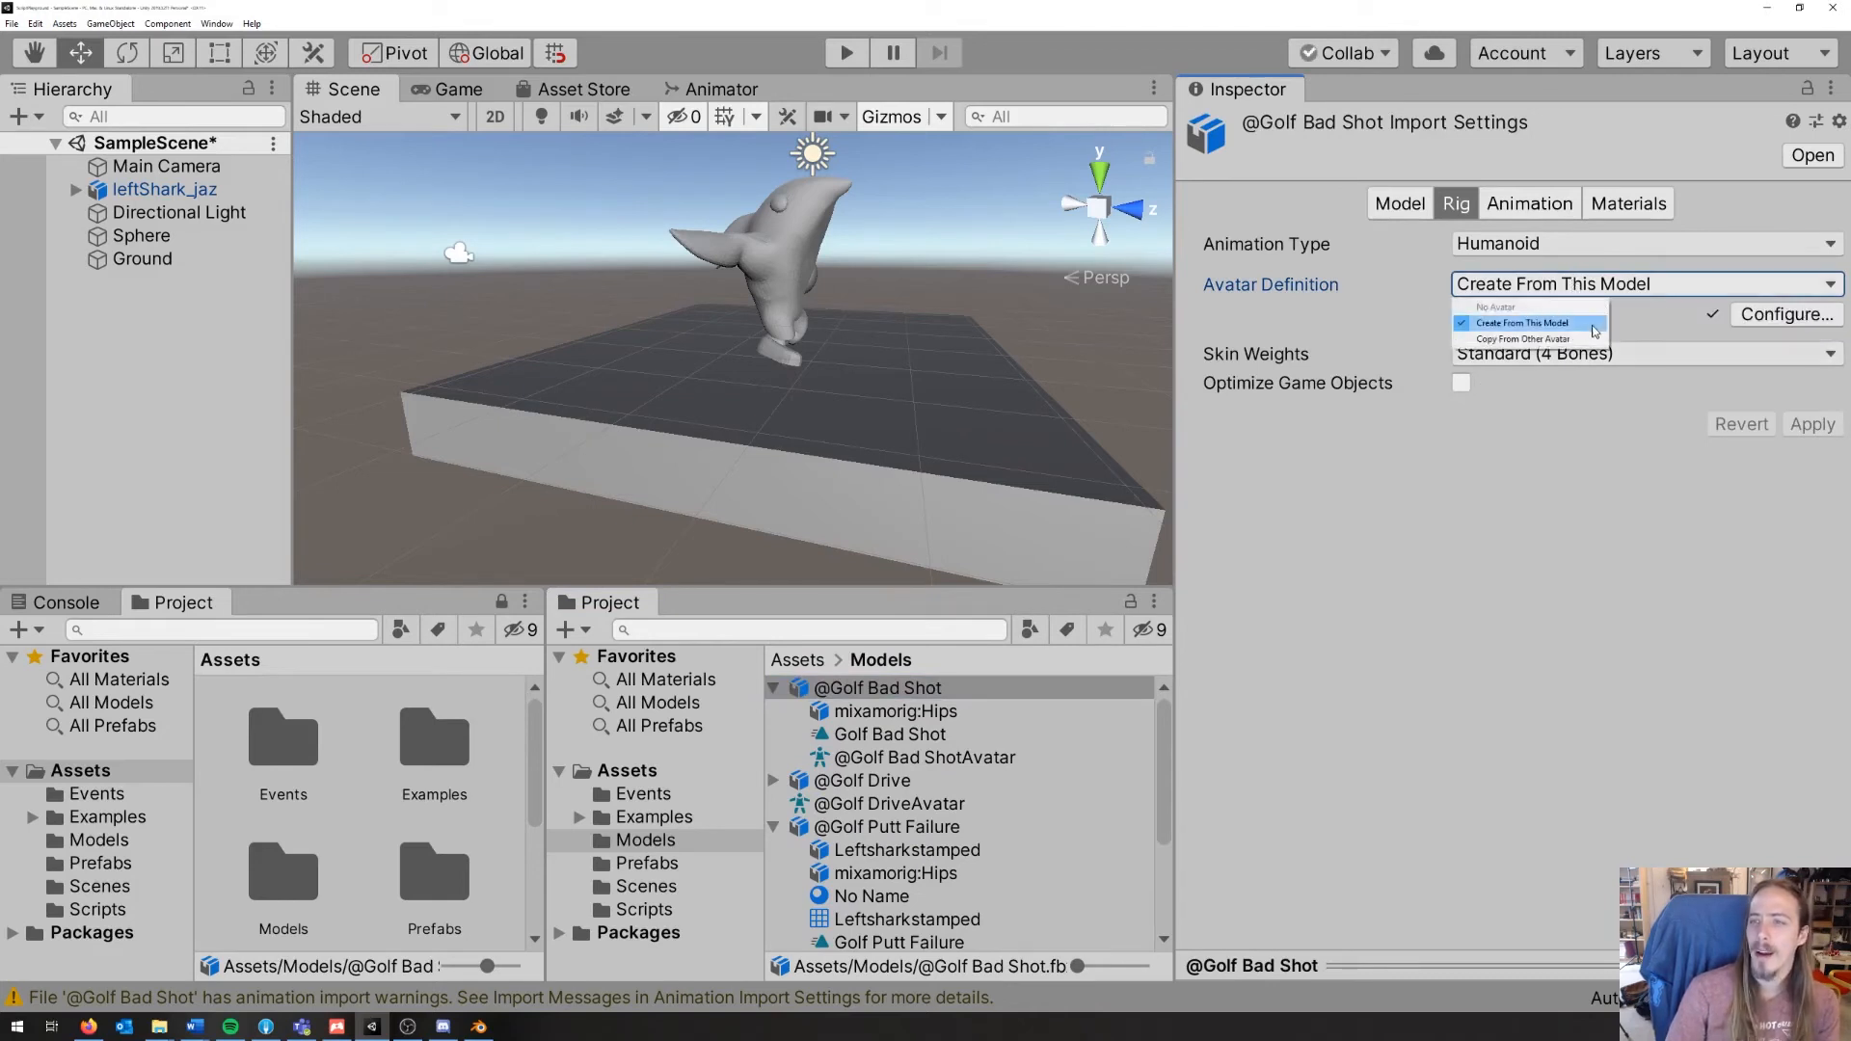
{"action": "left_click", "coordinate": [1542, 340]}
{"action": "scroll", "coordinate": [887, 925], "scroll_direction": "down", "scroll_amount": 3}
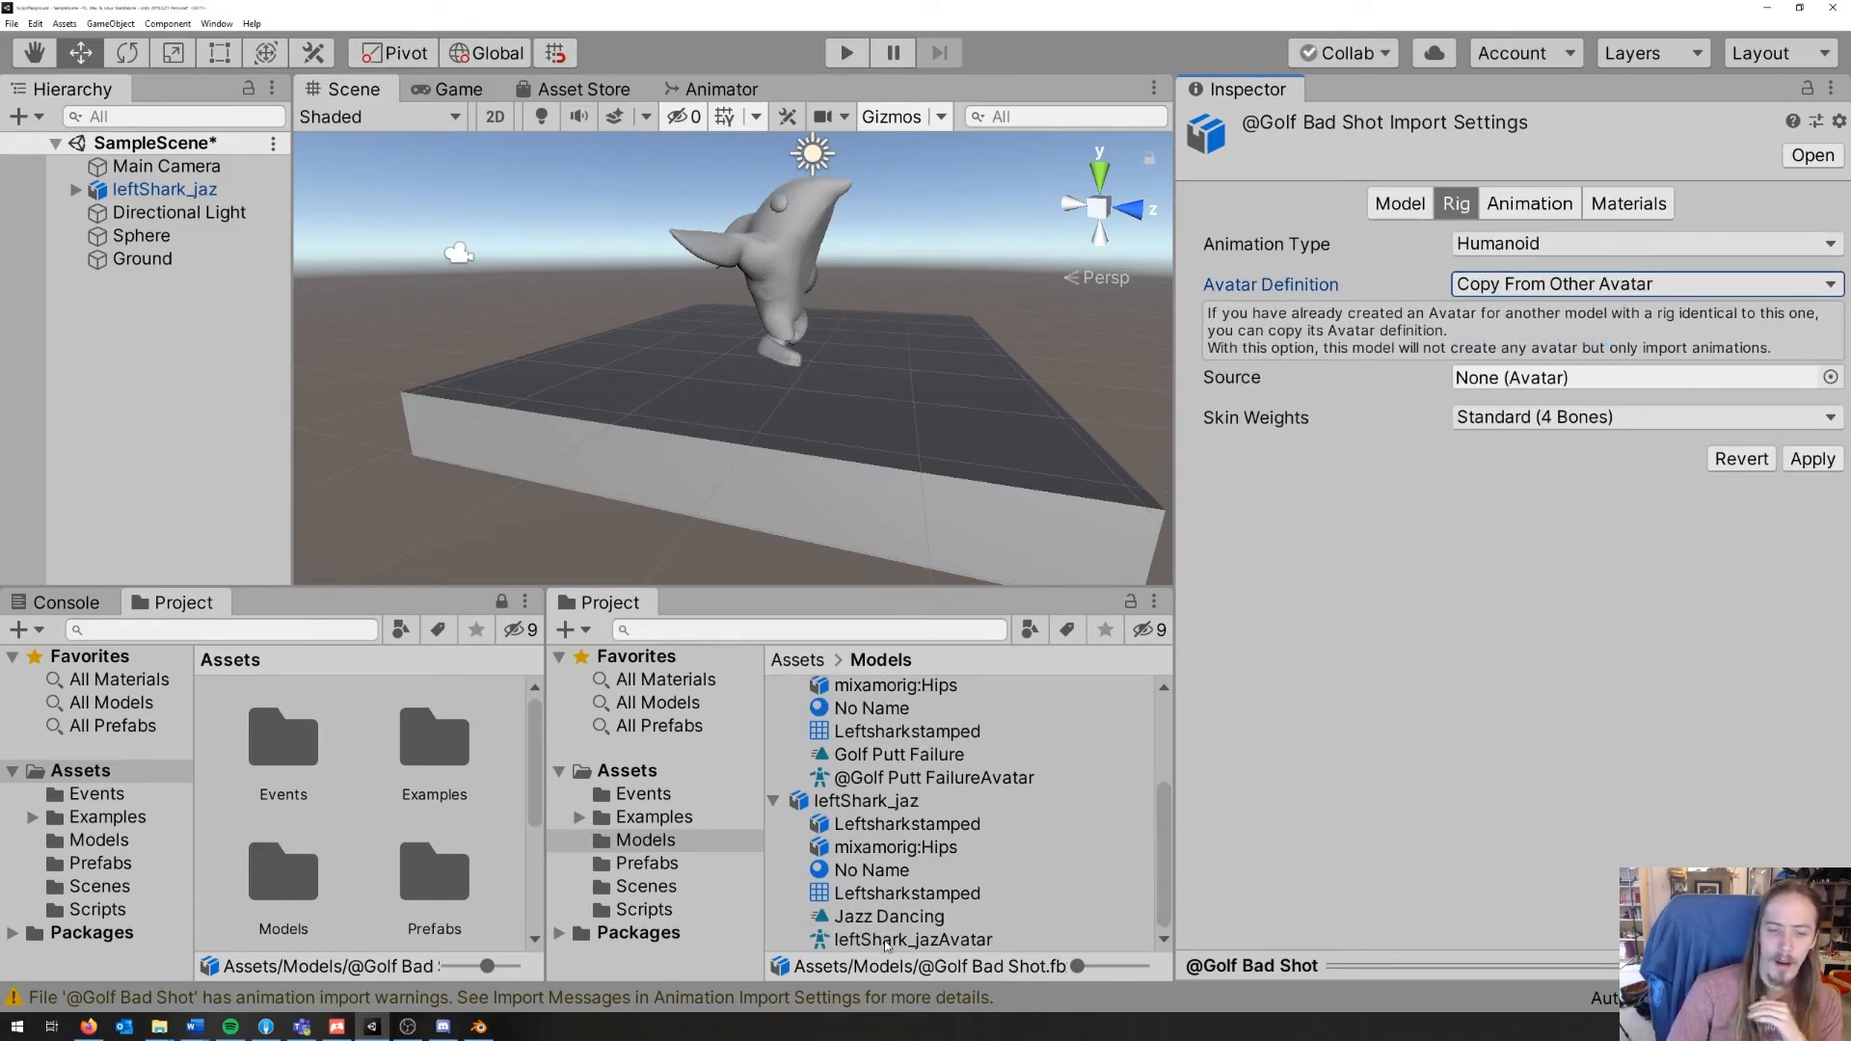
{"action": "left_click_drag", "start_coordinate": [1471, 569], "coordinate": [1504, 380]}
{"action": "left_click", "coordinate": [1803, 459]}
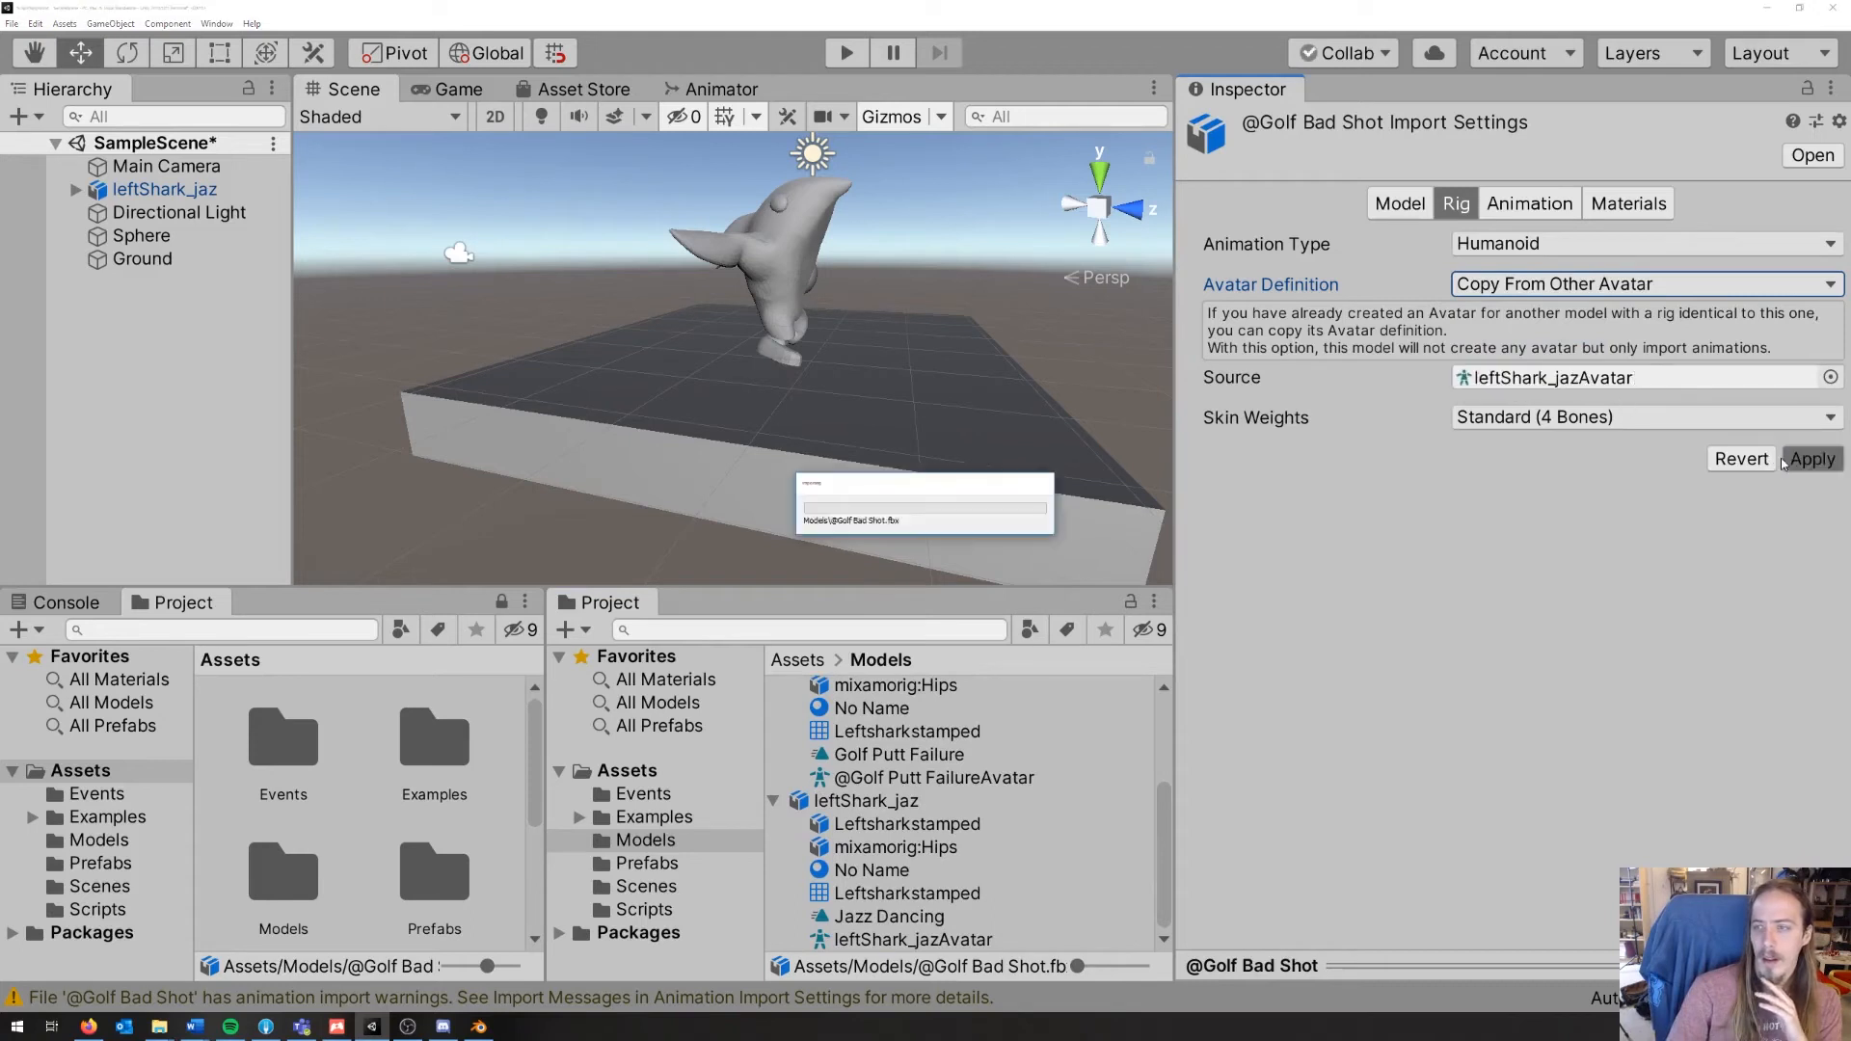
{"action": "scroll", "coordinate": [887, 849], "scroll_direction": "up", "scroll_amount": 3}
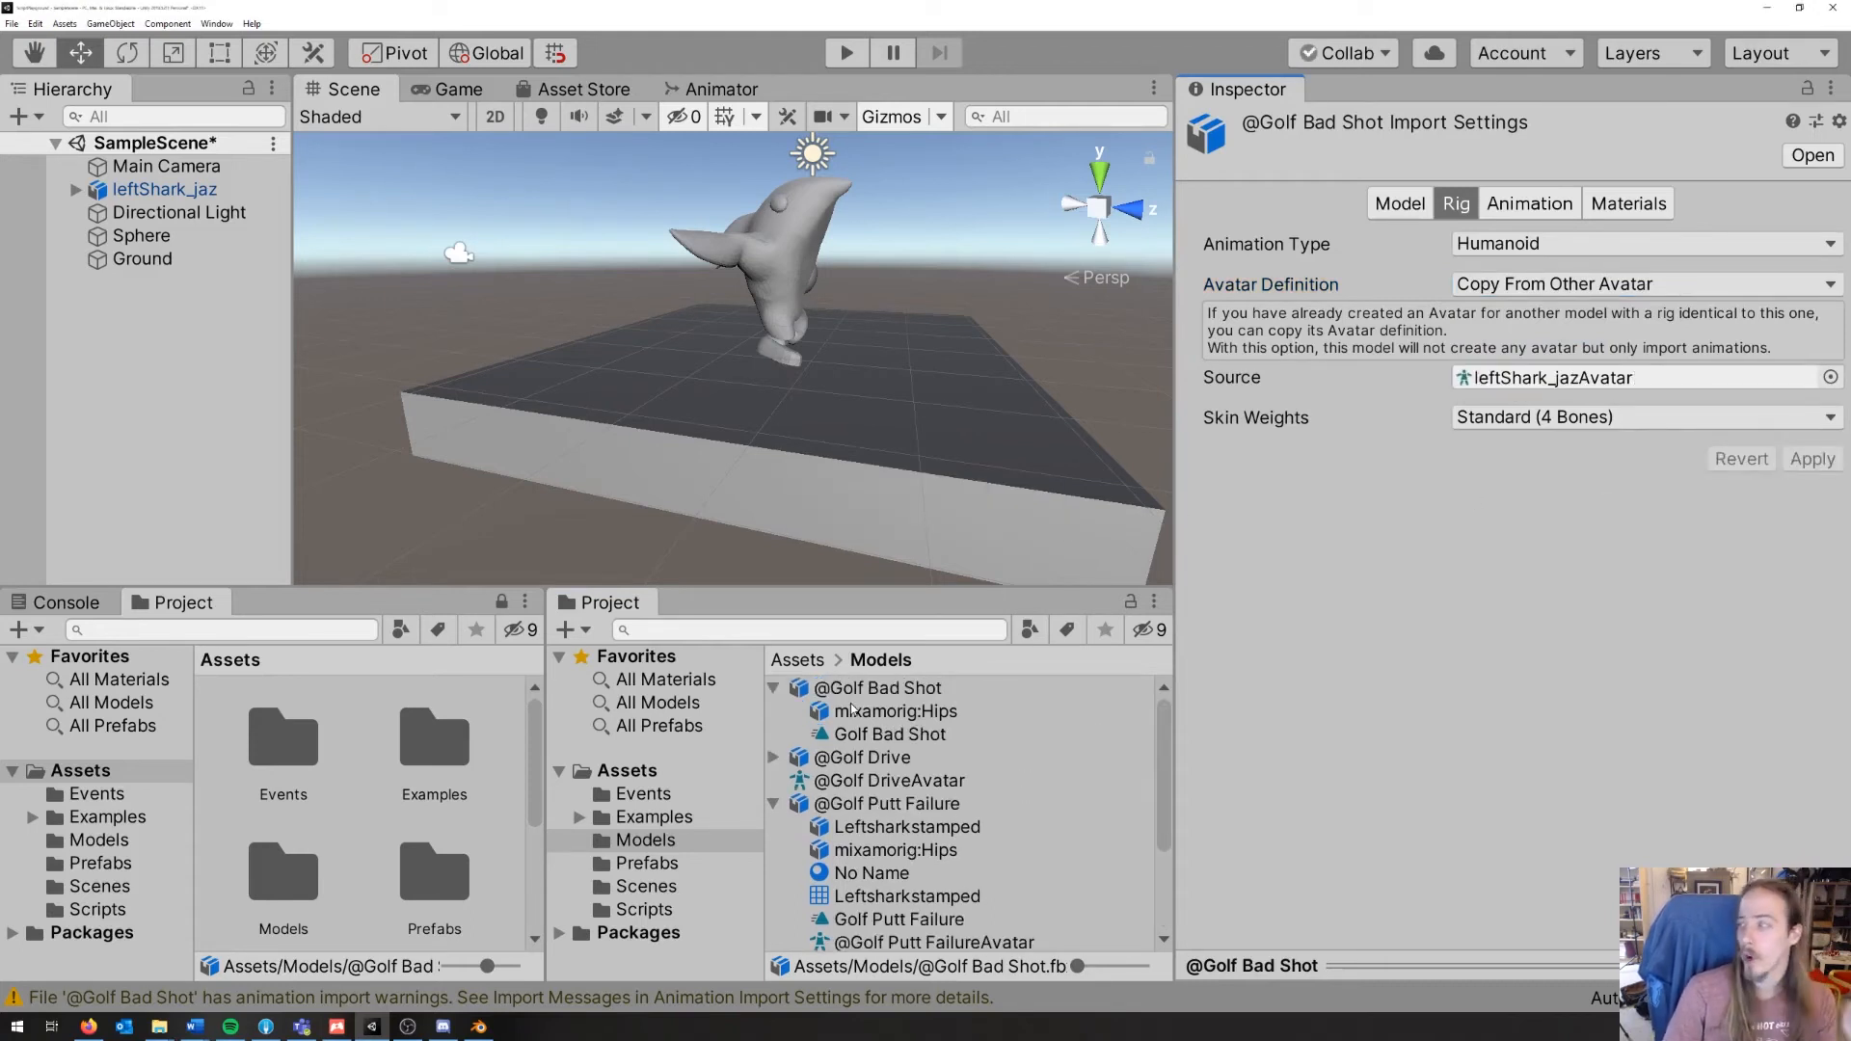
{"action": "left_click", "coordinate": [776, 688]}
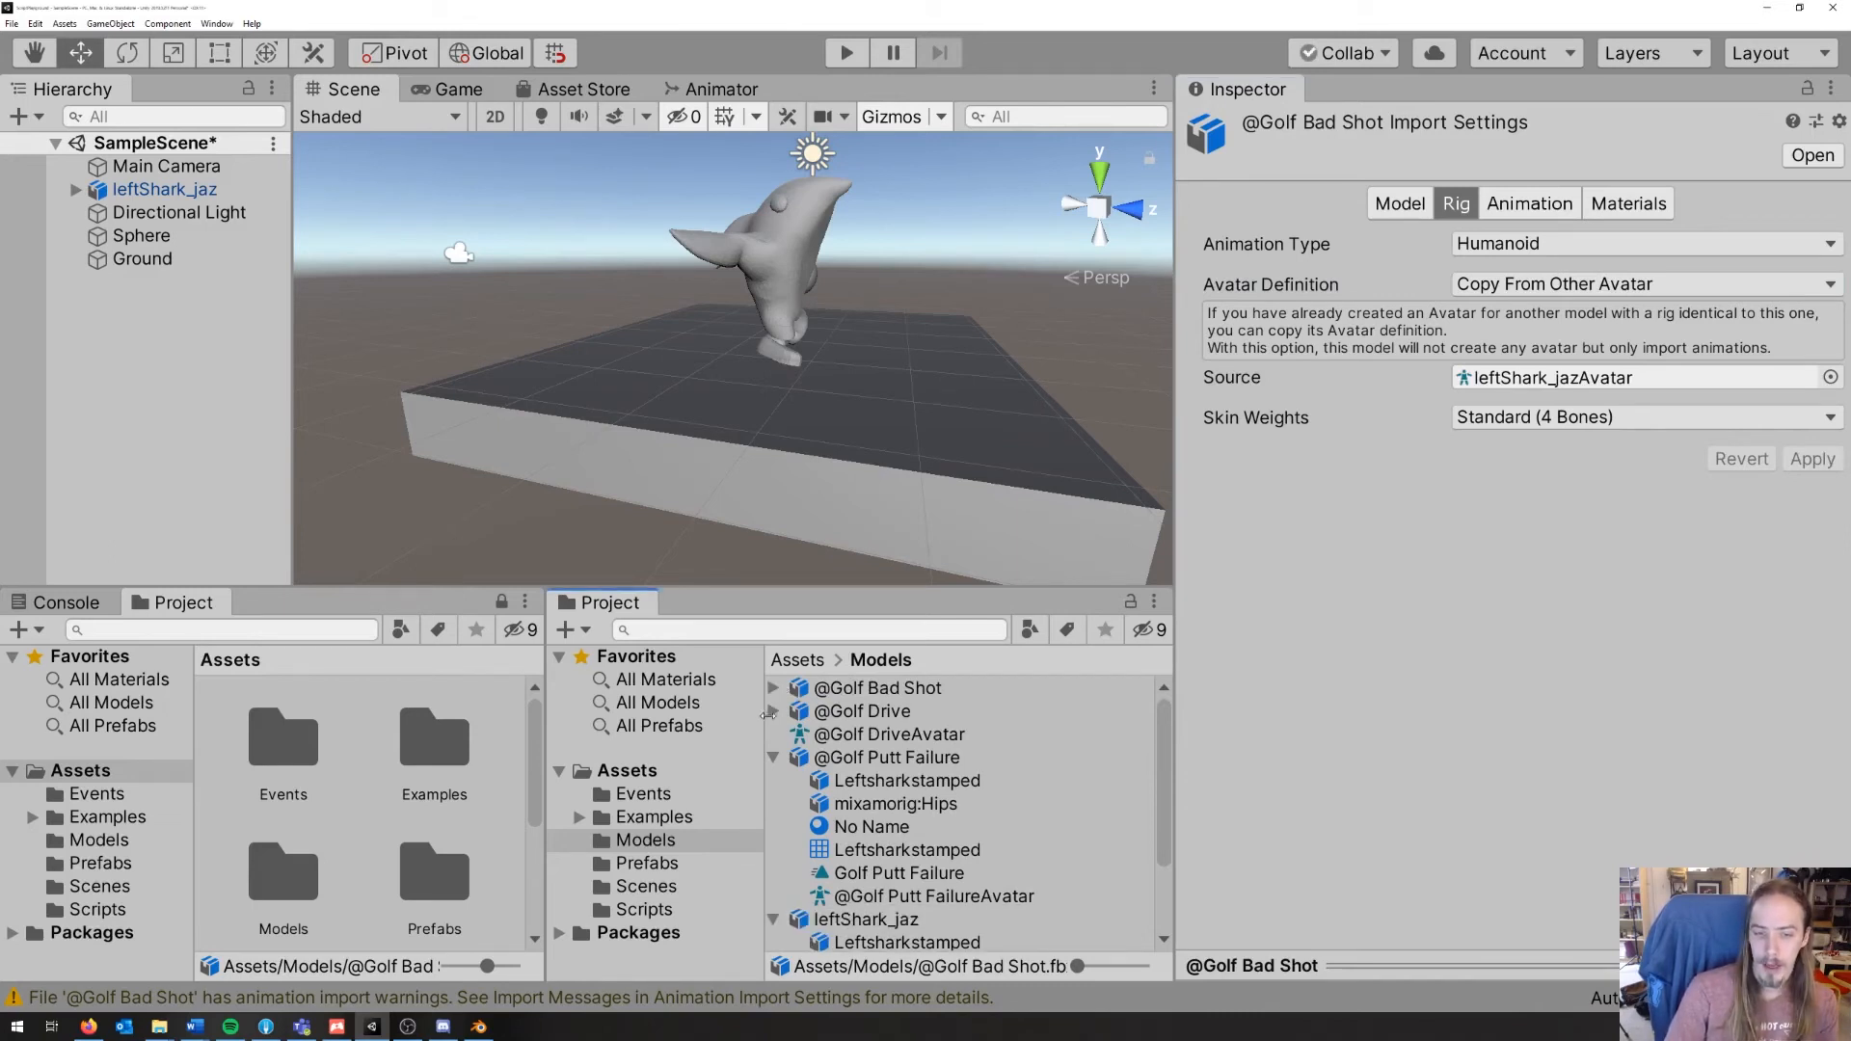
{"action": "left_click", "coordinate": [848, 737]}
{"action": "key", "text": "Delete"}
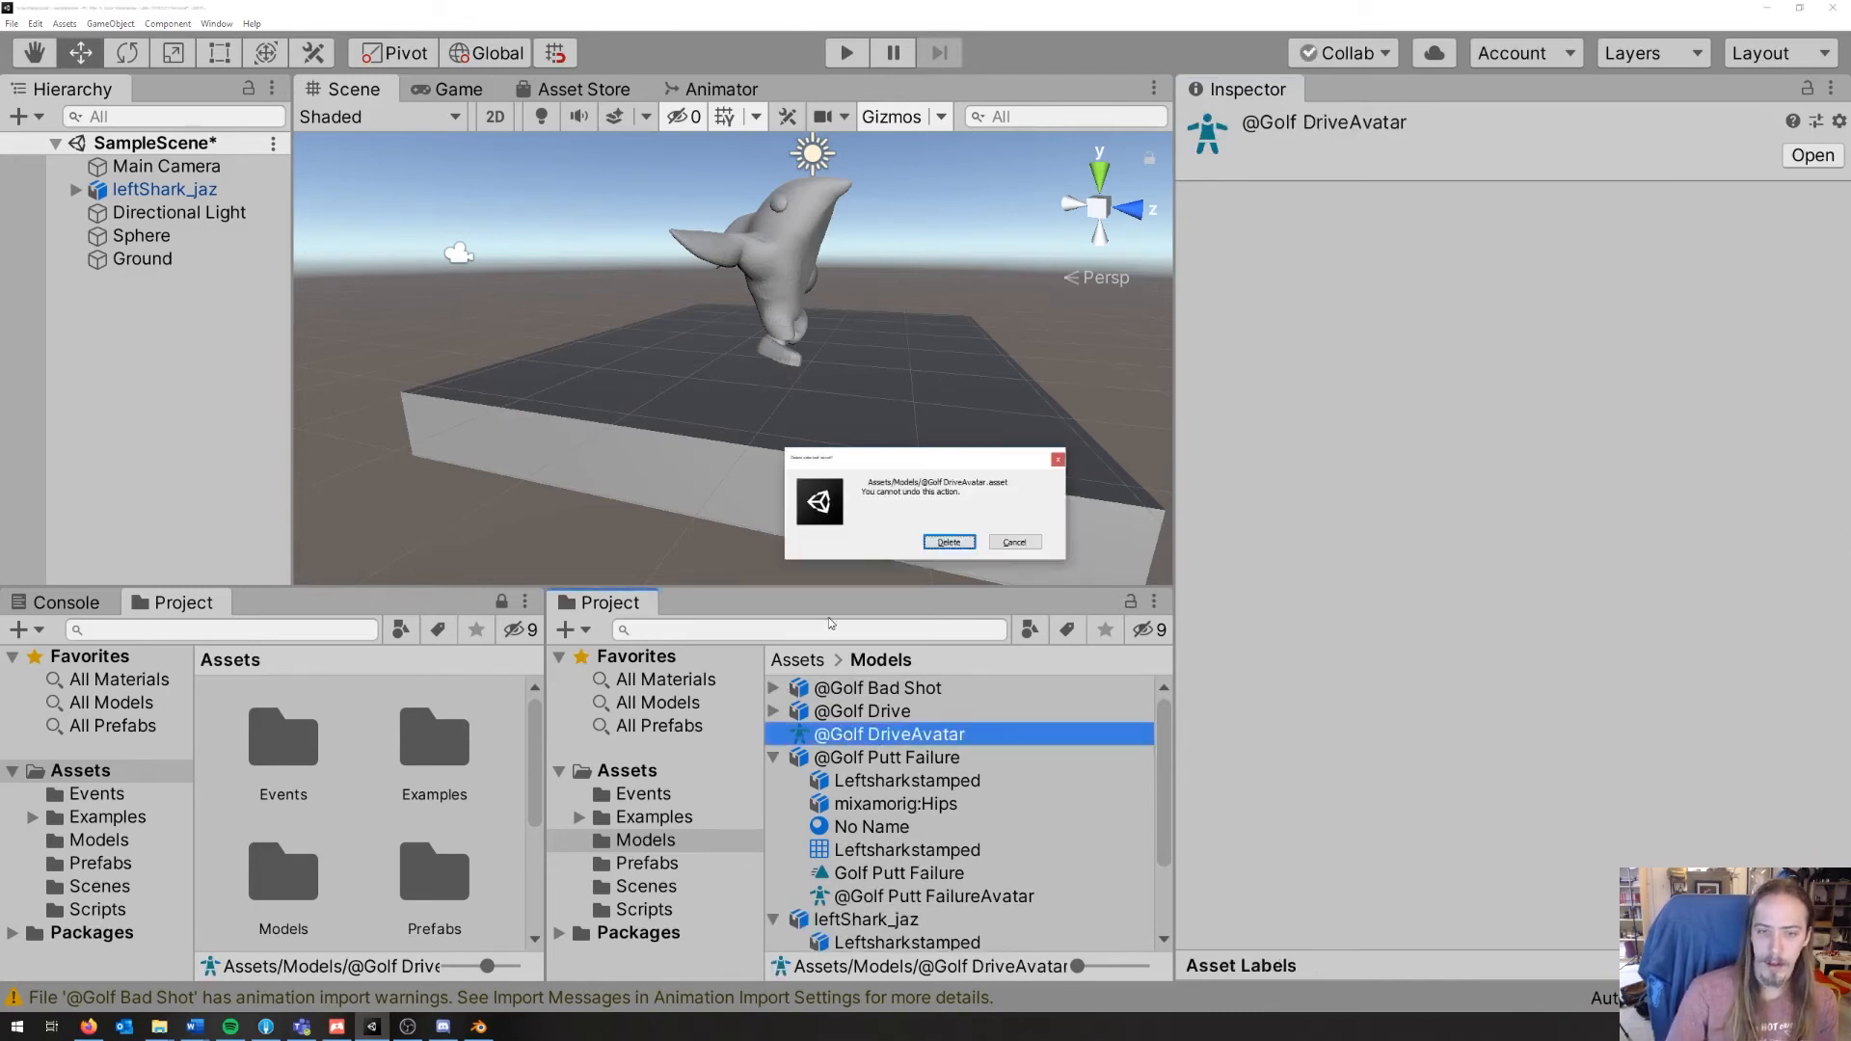
{"action": "left_click", "coordinate": [946, 542]}
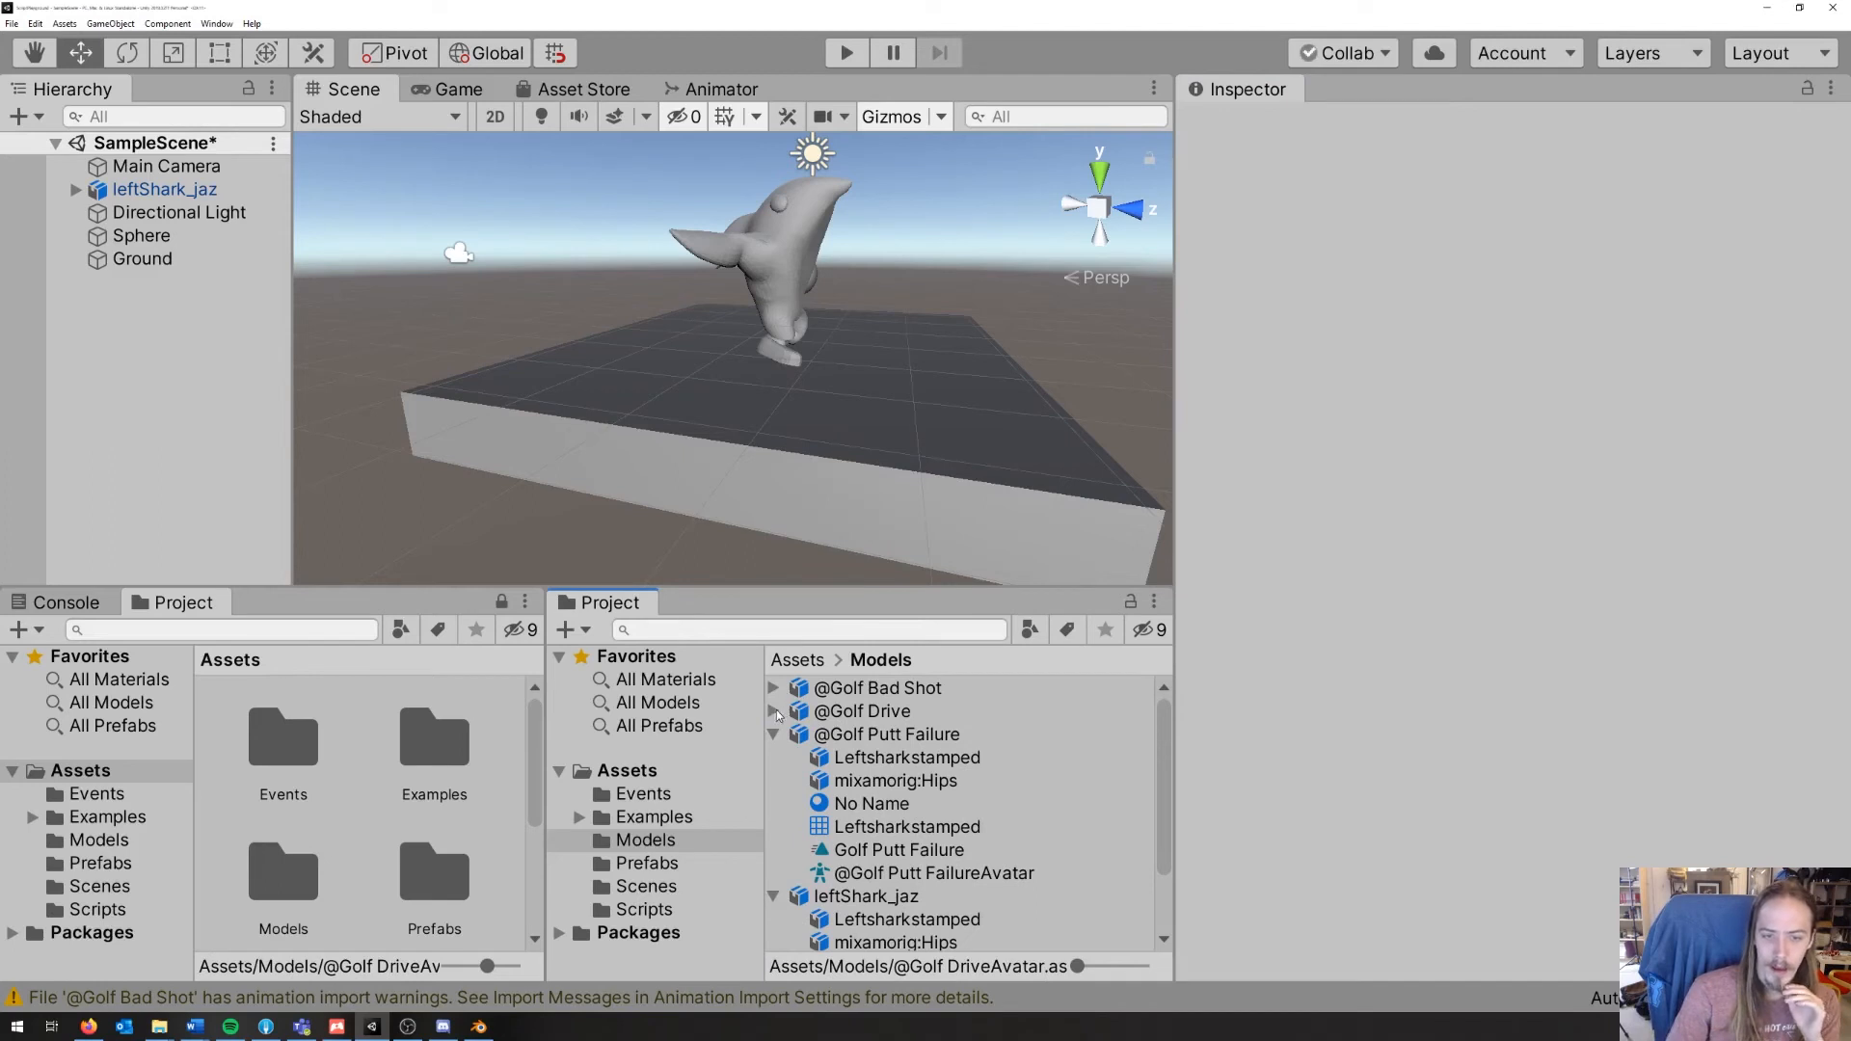
{"action": "left_click", "coordinate": [776, 710]}
{"action": "left_click", "coordinate": [776, 710]}
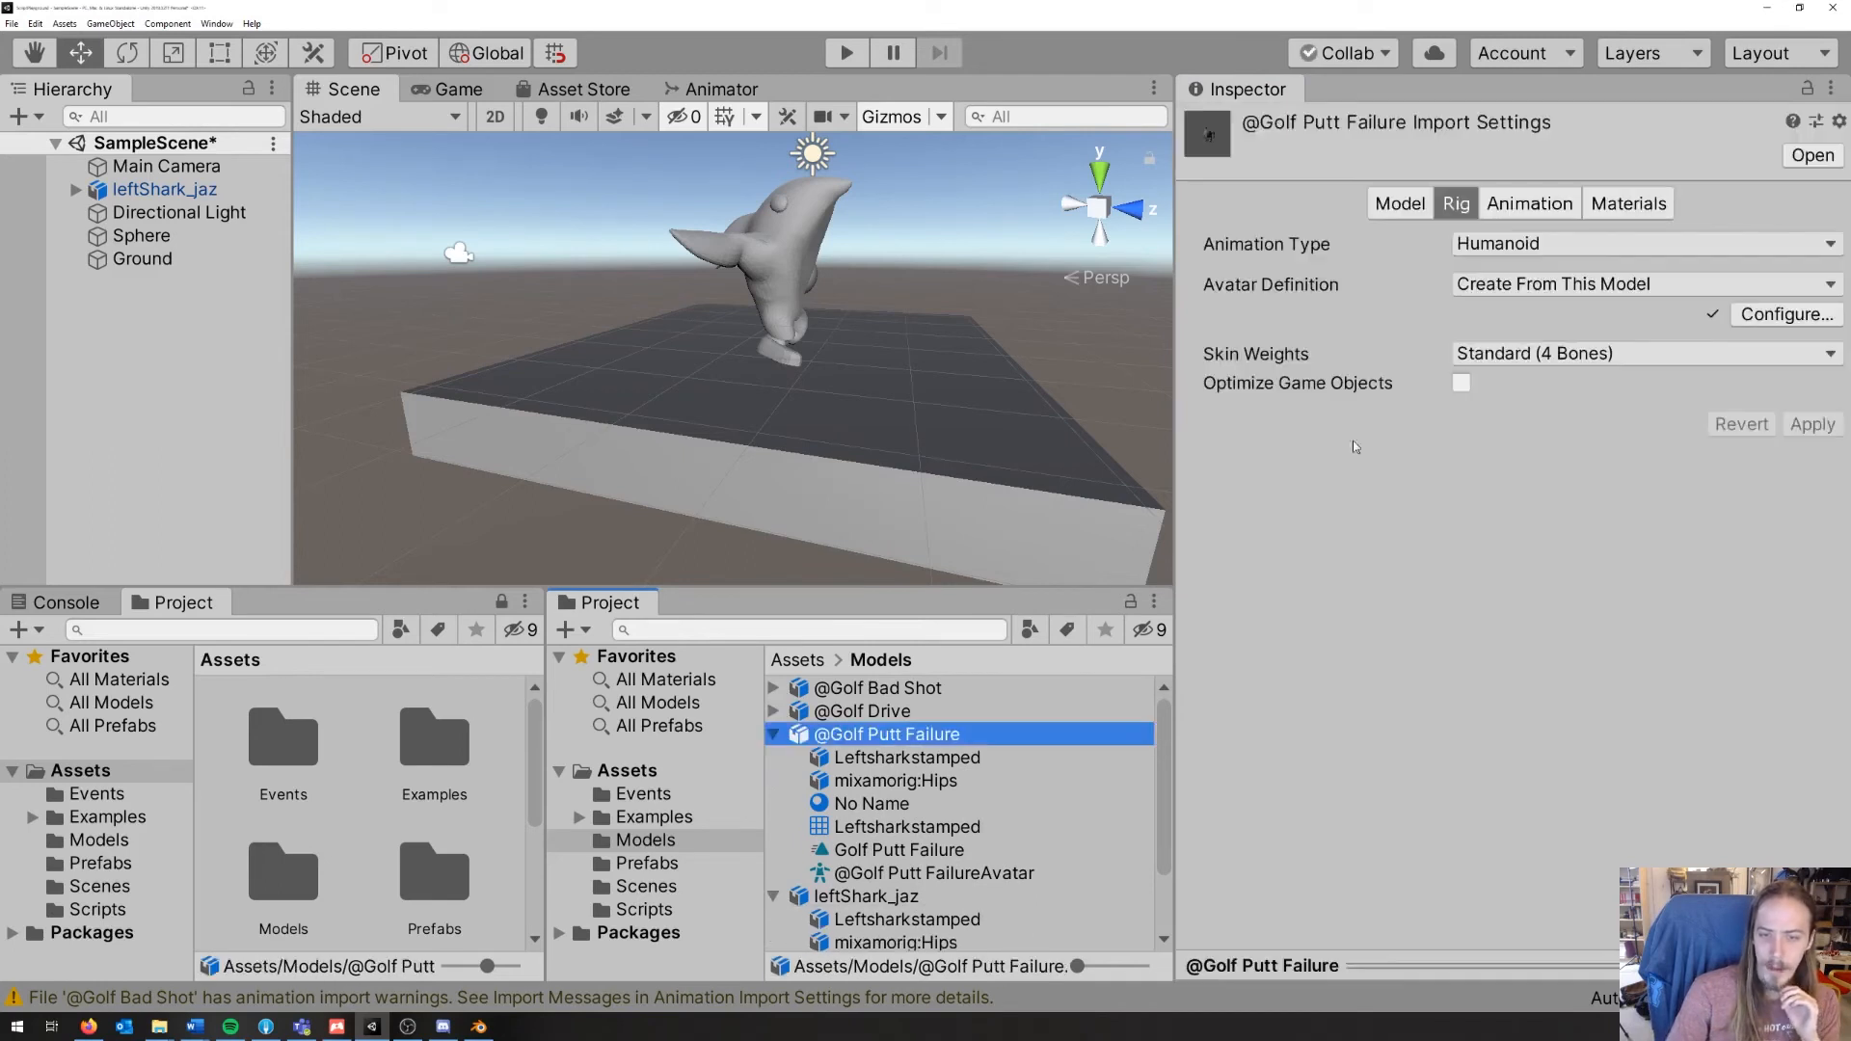
{"action": "left_click", "coordinate": [868, 734]}
{"action": "left_click", "coordinate": [1582, 289]}
{"action": "left_click", "coordinate": [1543, 336]}
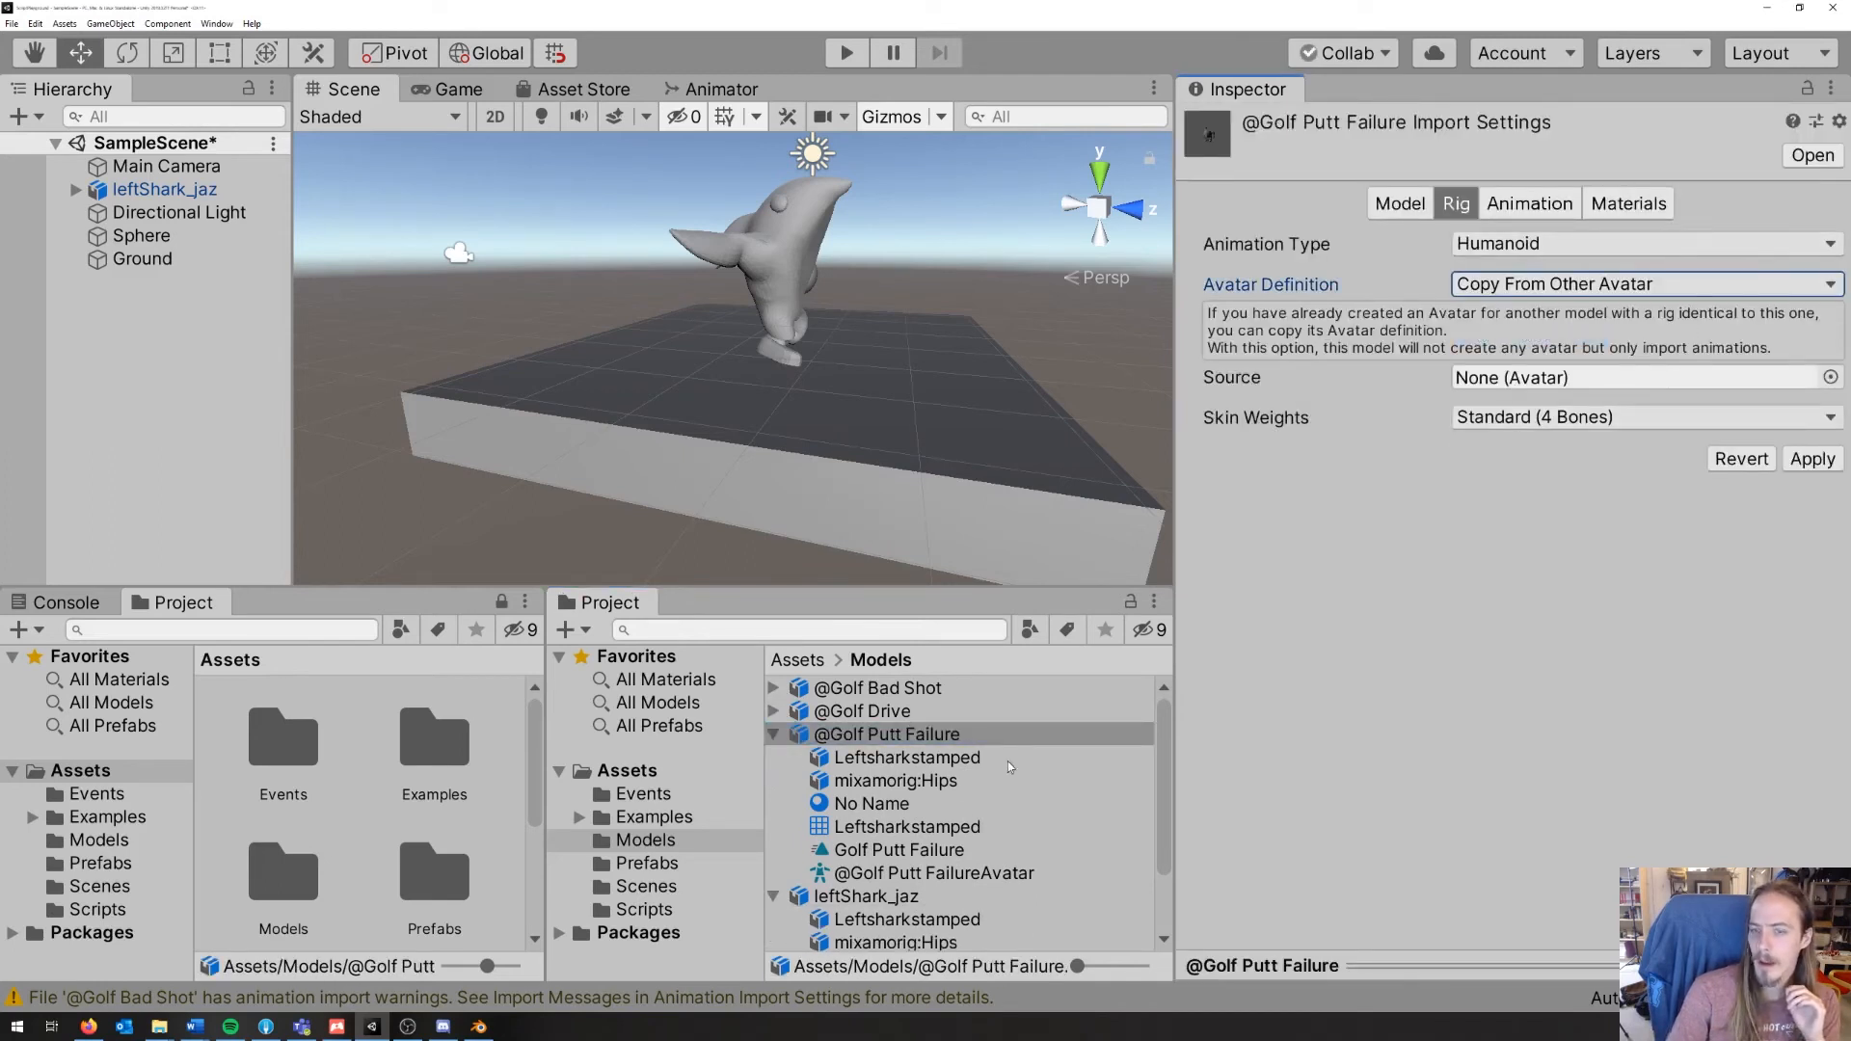
{"action": "scroll", "coordinate": [911, 871], "scroll_direction": "down", "scroll_amount": 2}
{"action": "left_click_drag", "start_coordinate": [934, 937], "coordinate": [1648, 381]}
{"action": "left_click", "coordinate": [1812, 459]}
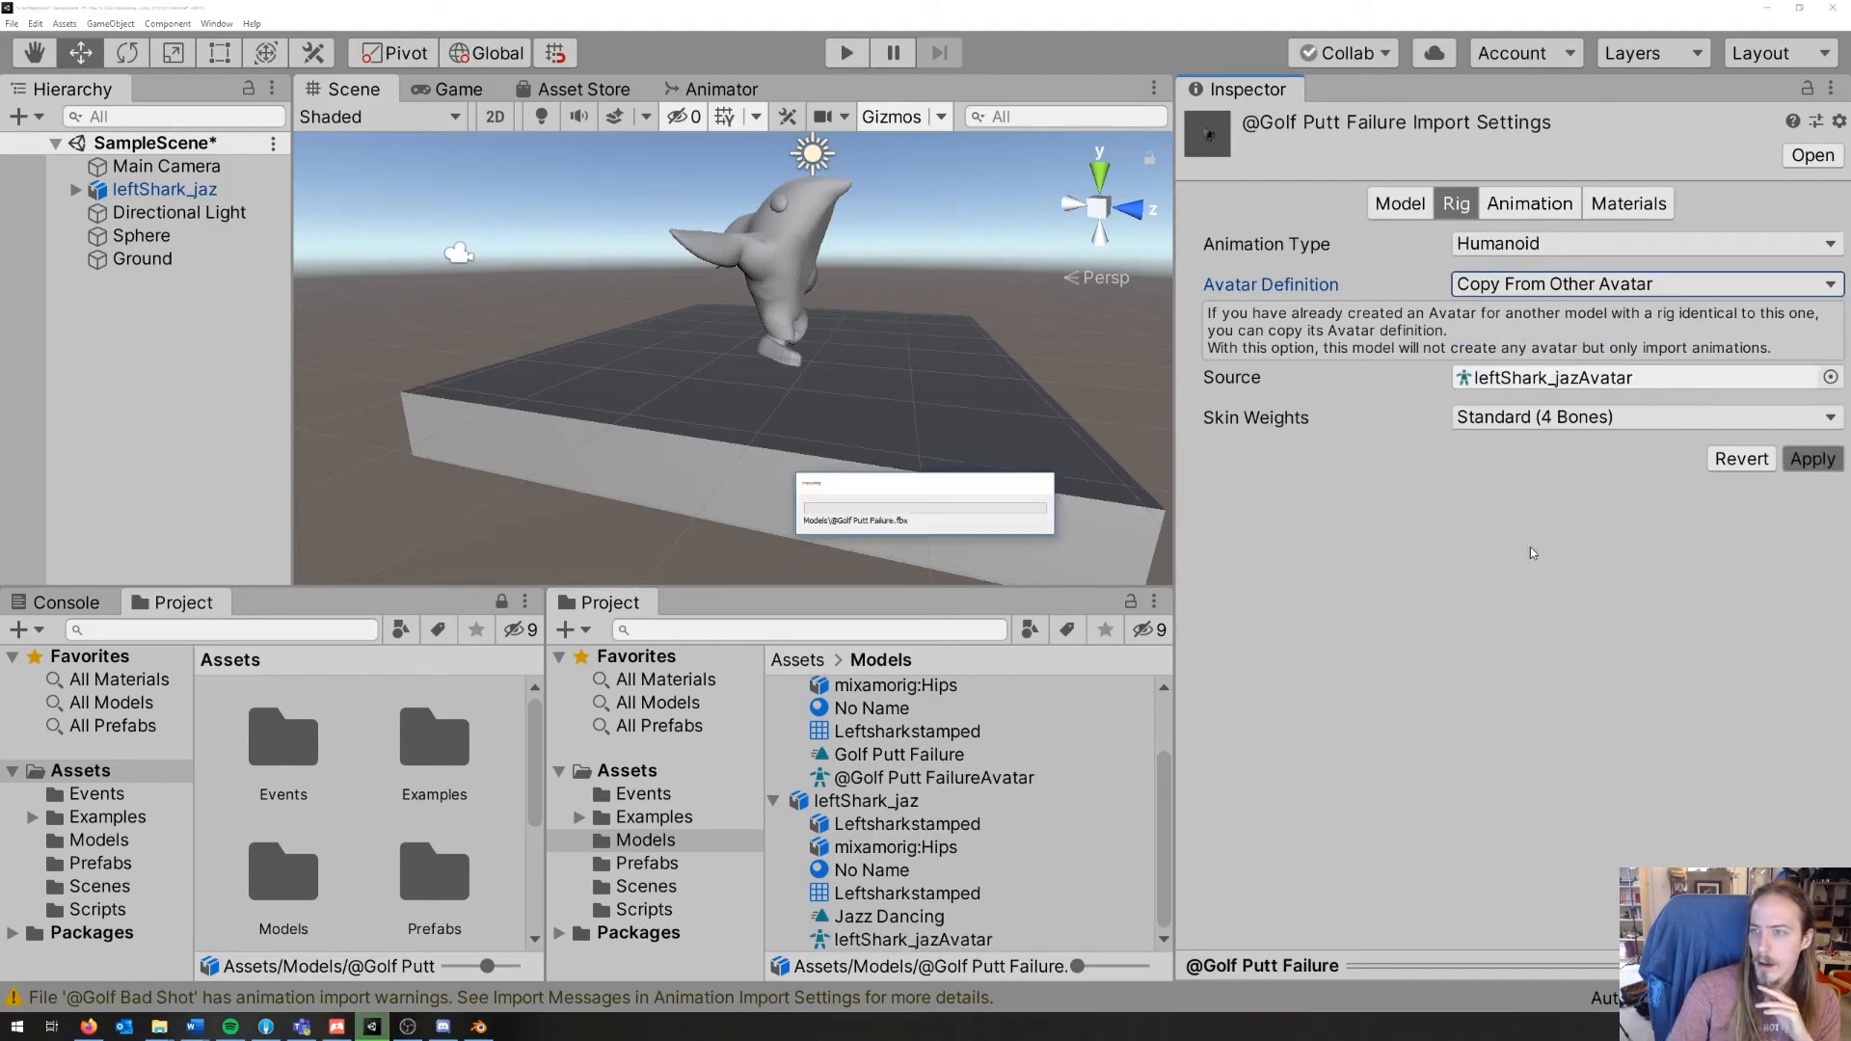
{"action": "left_click", "coordinate": [774, 803]}
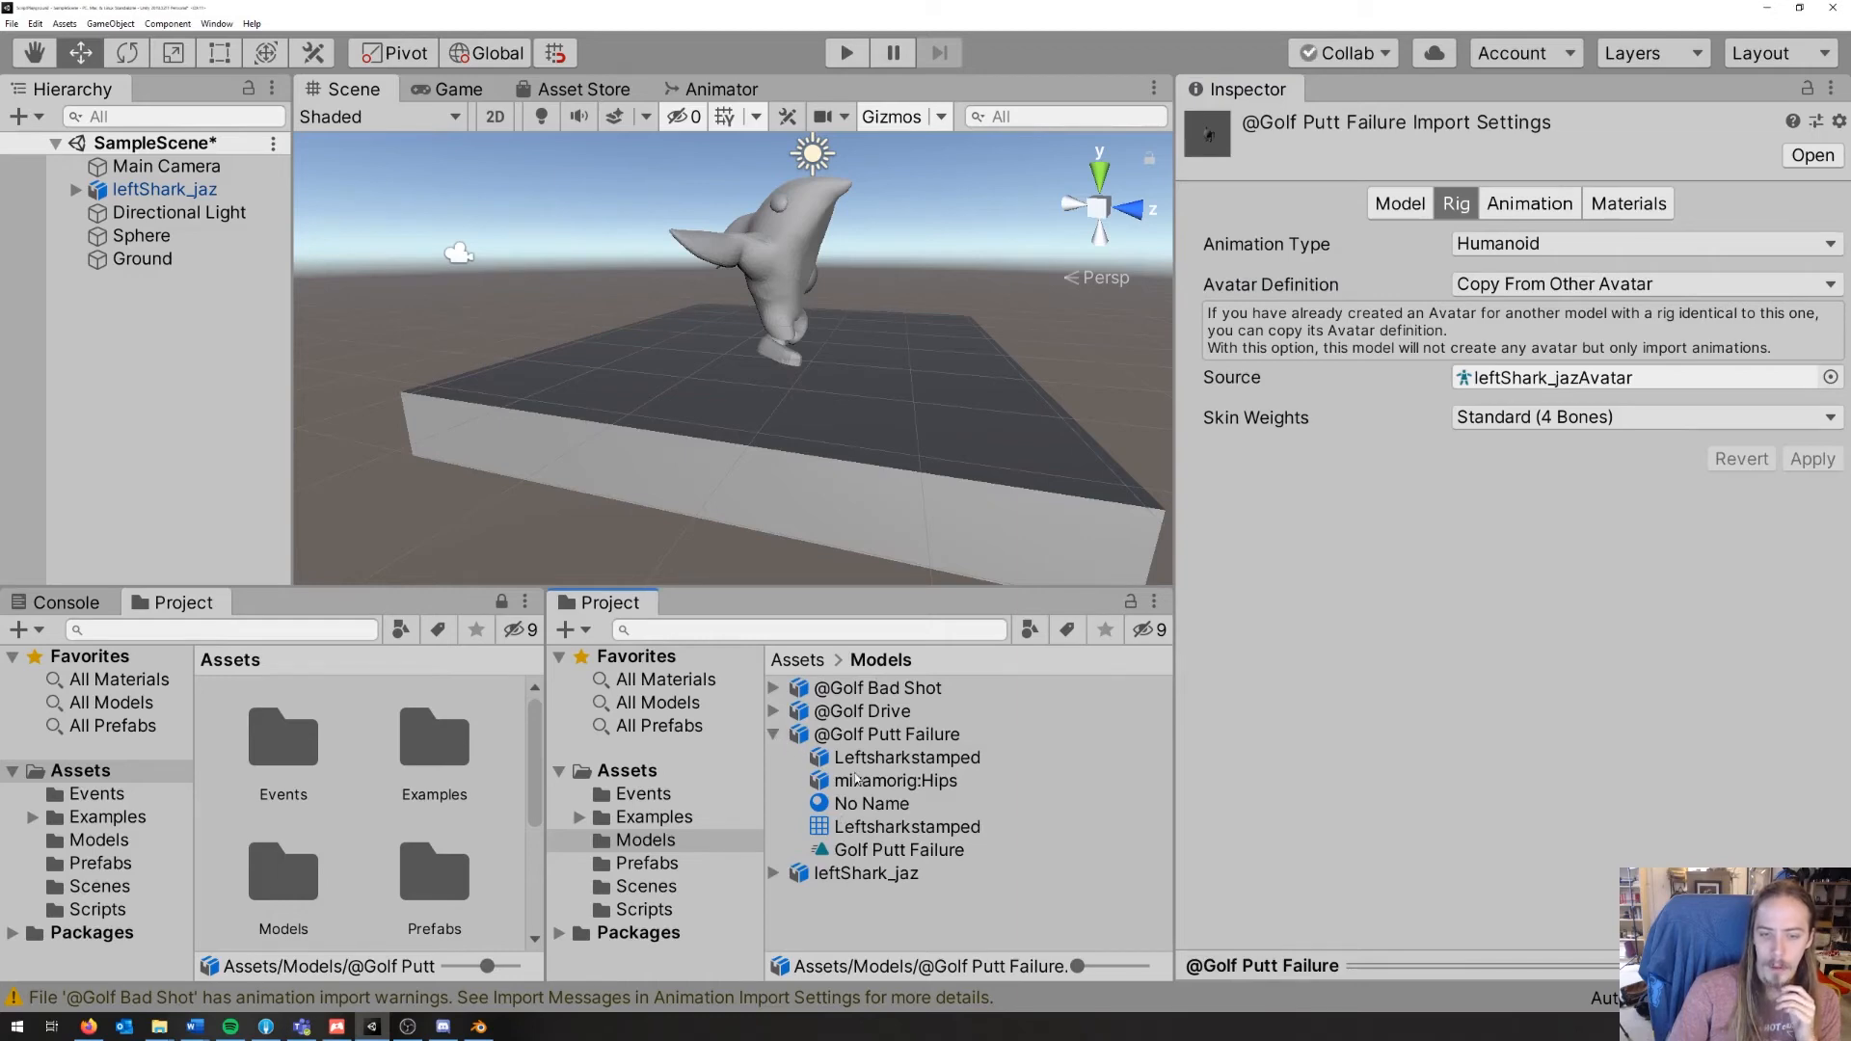
{"action": "left_click", "coordinate": [955, 760]}
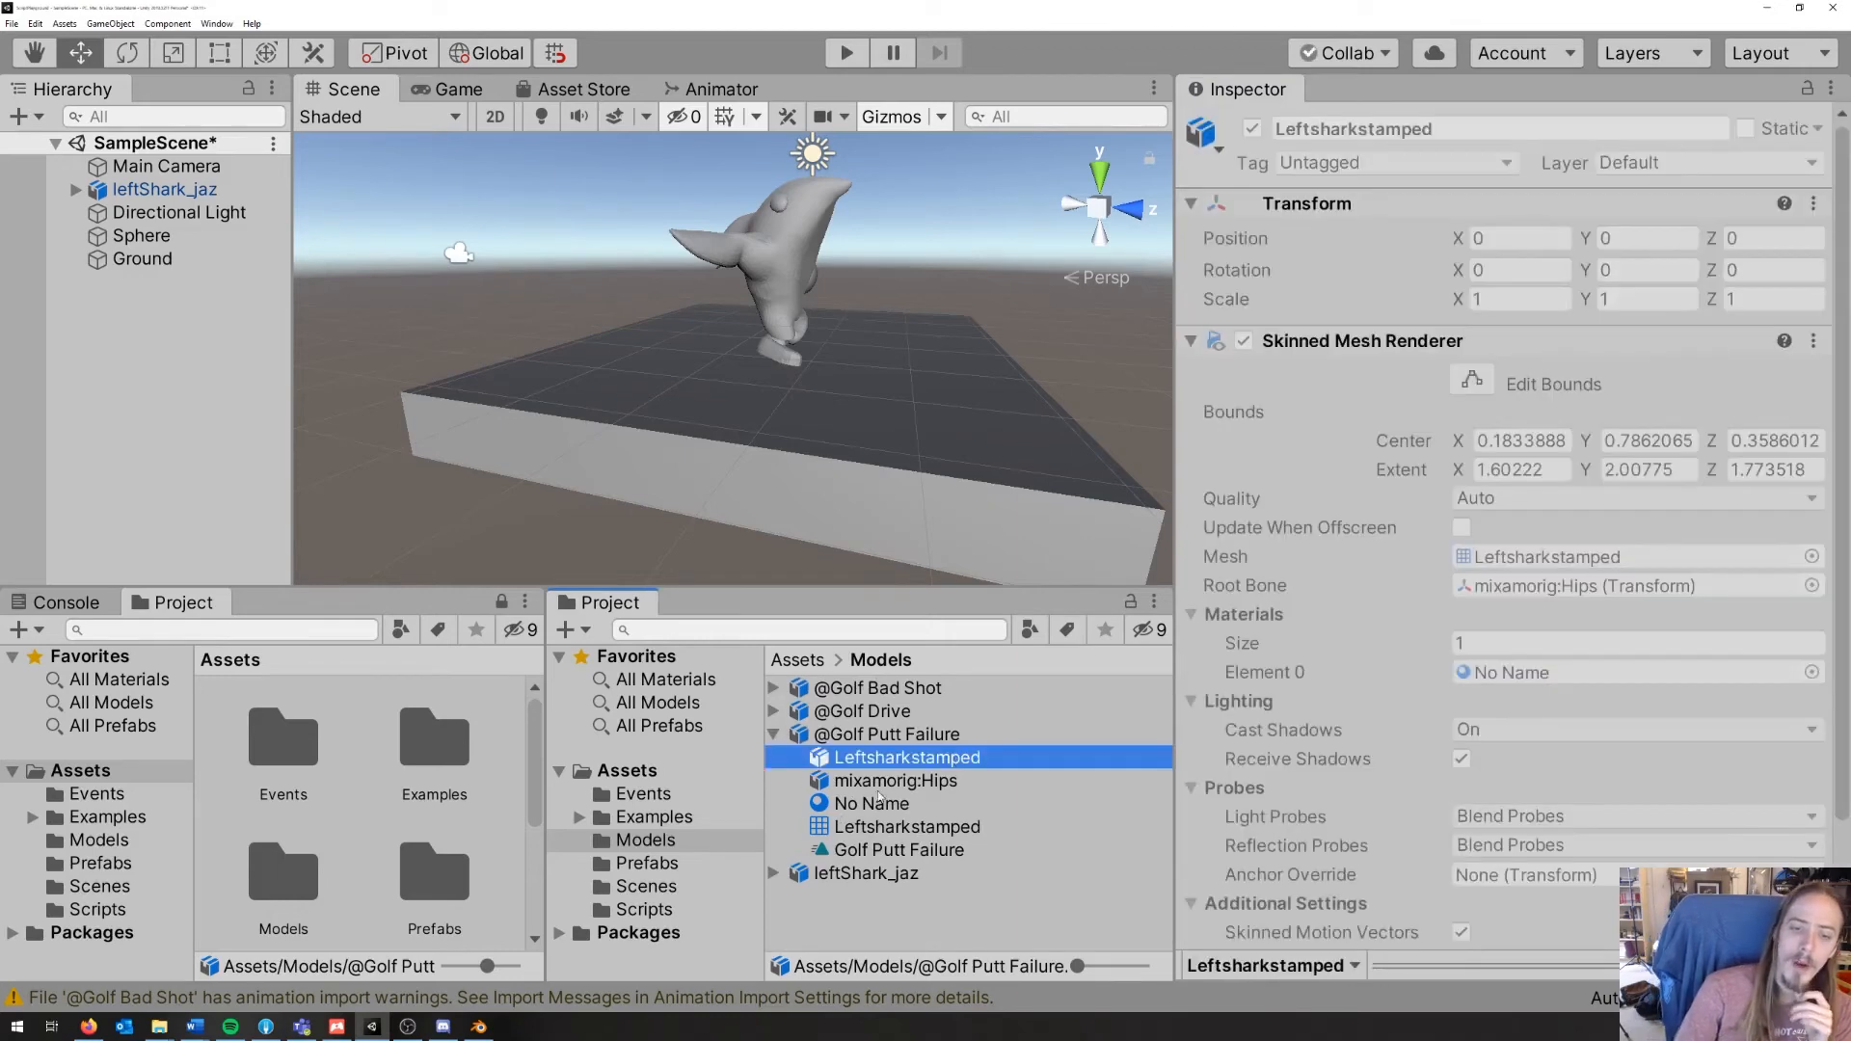
{"action": "left_click", "coordinate": [875, 804]}
{"action": "left_click", "coordinate": [866, 826]}
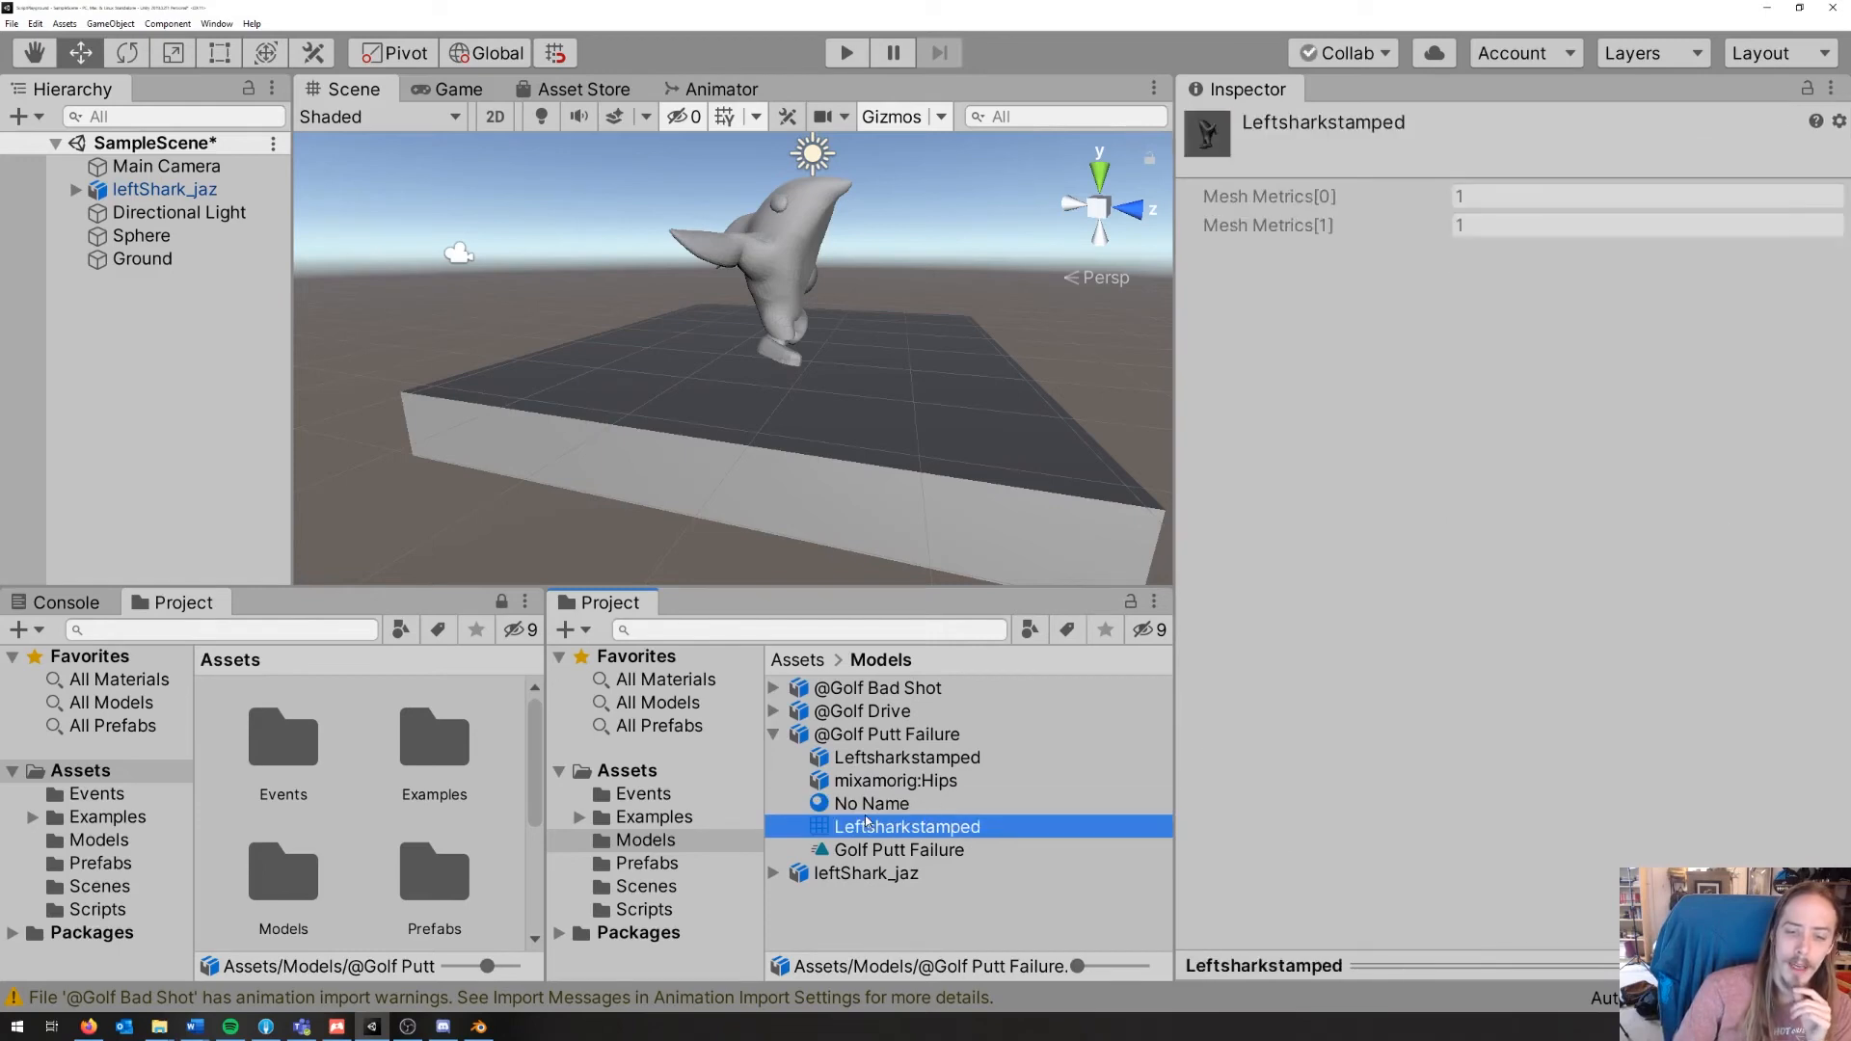
{"action": "left_click", "coordinate": [861, 800]}
{"action": "left_click", "coordinate": [775, 711]}
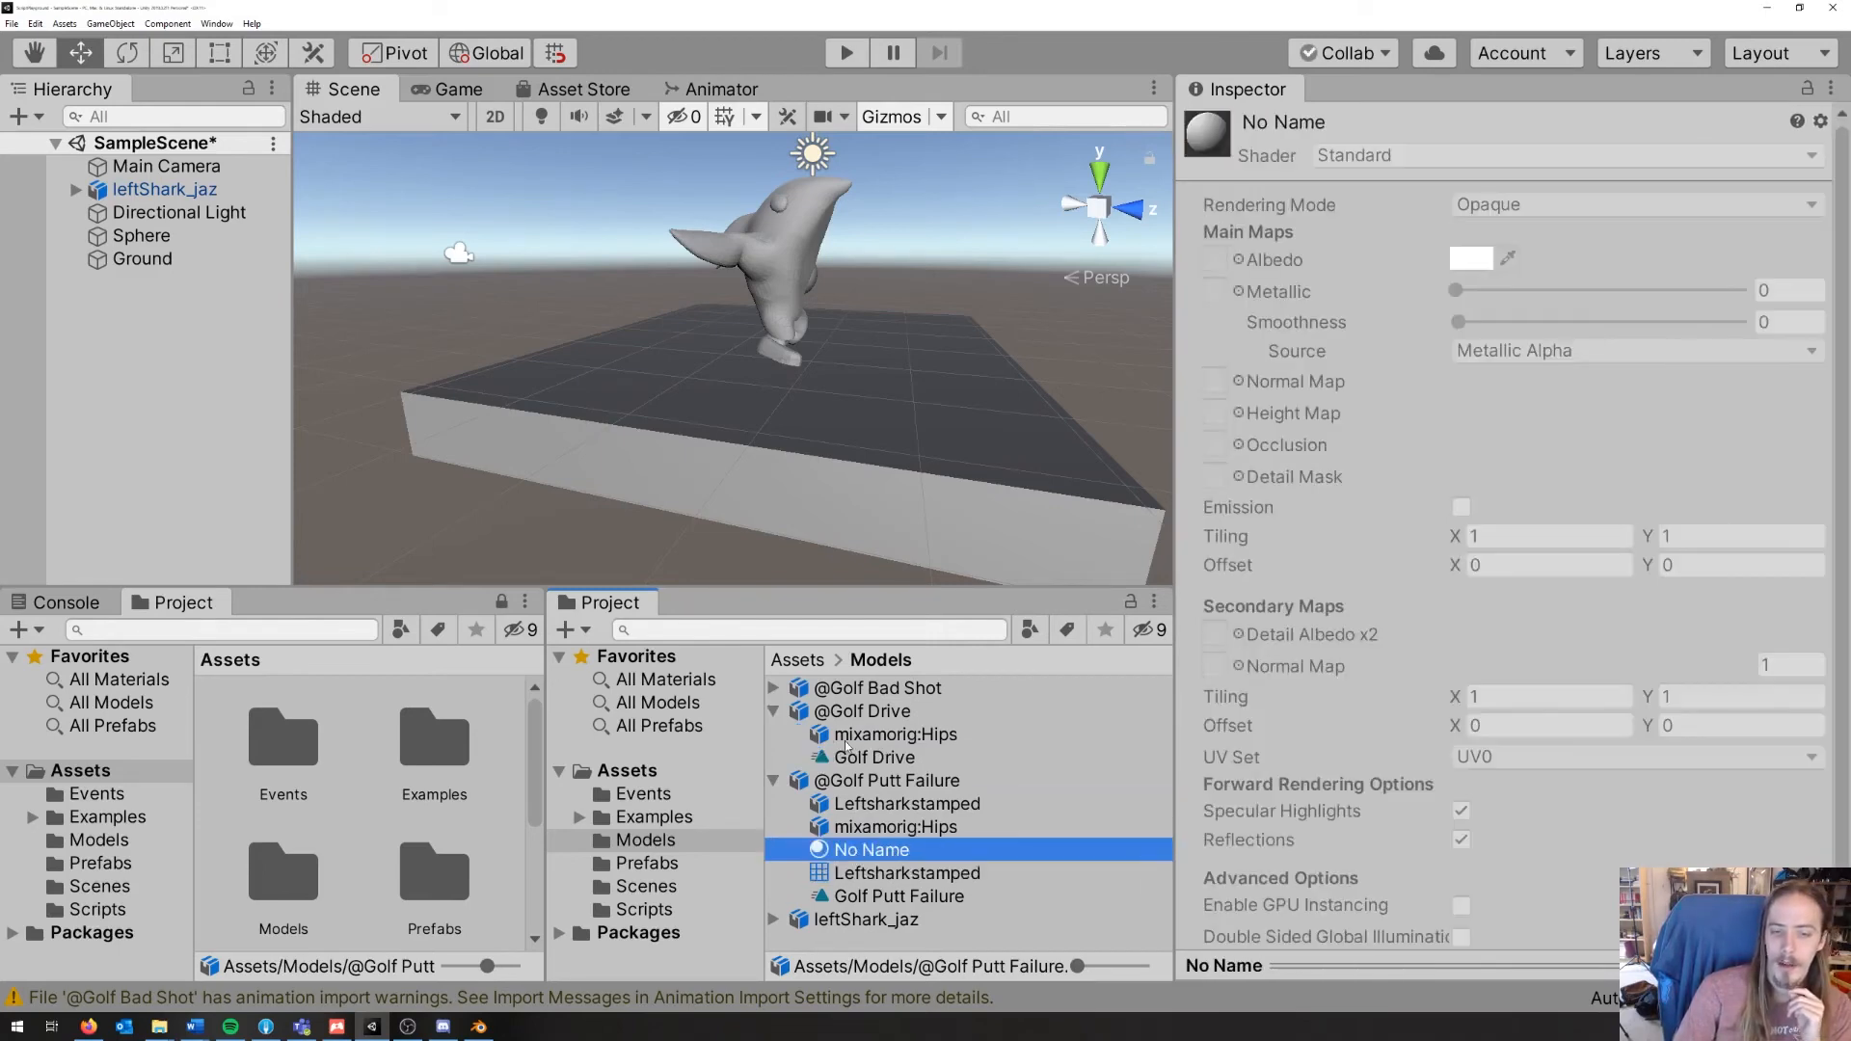
{"action": "left_click", "coordinate": [915, 781]}
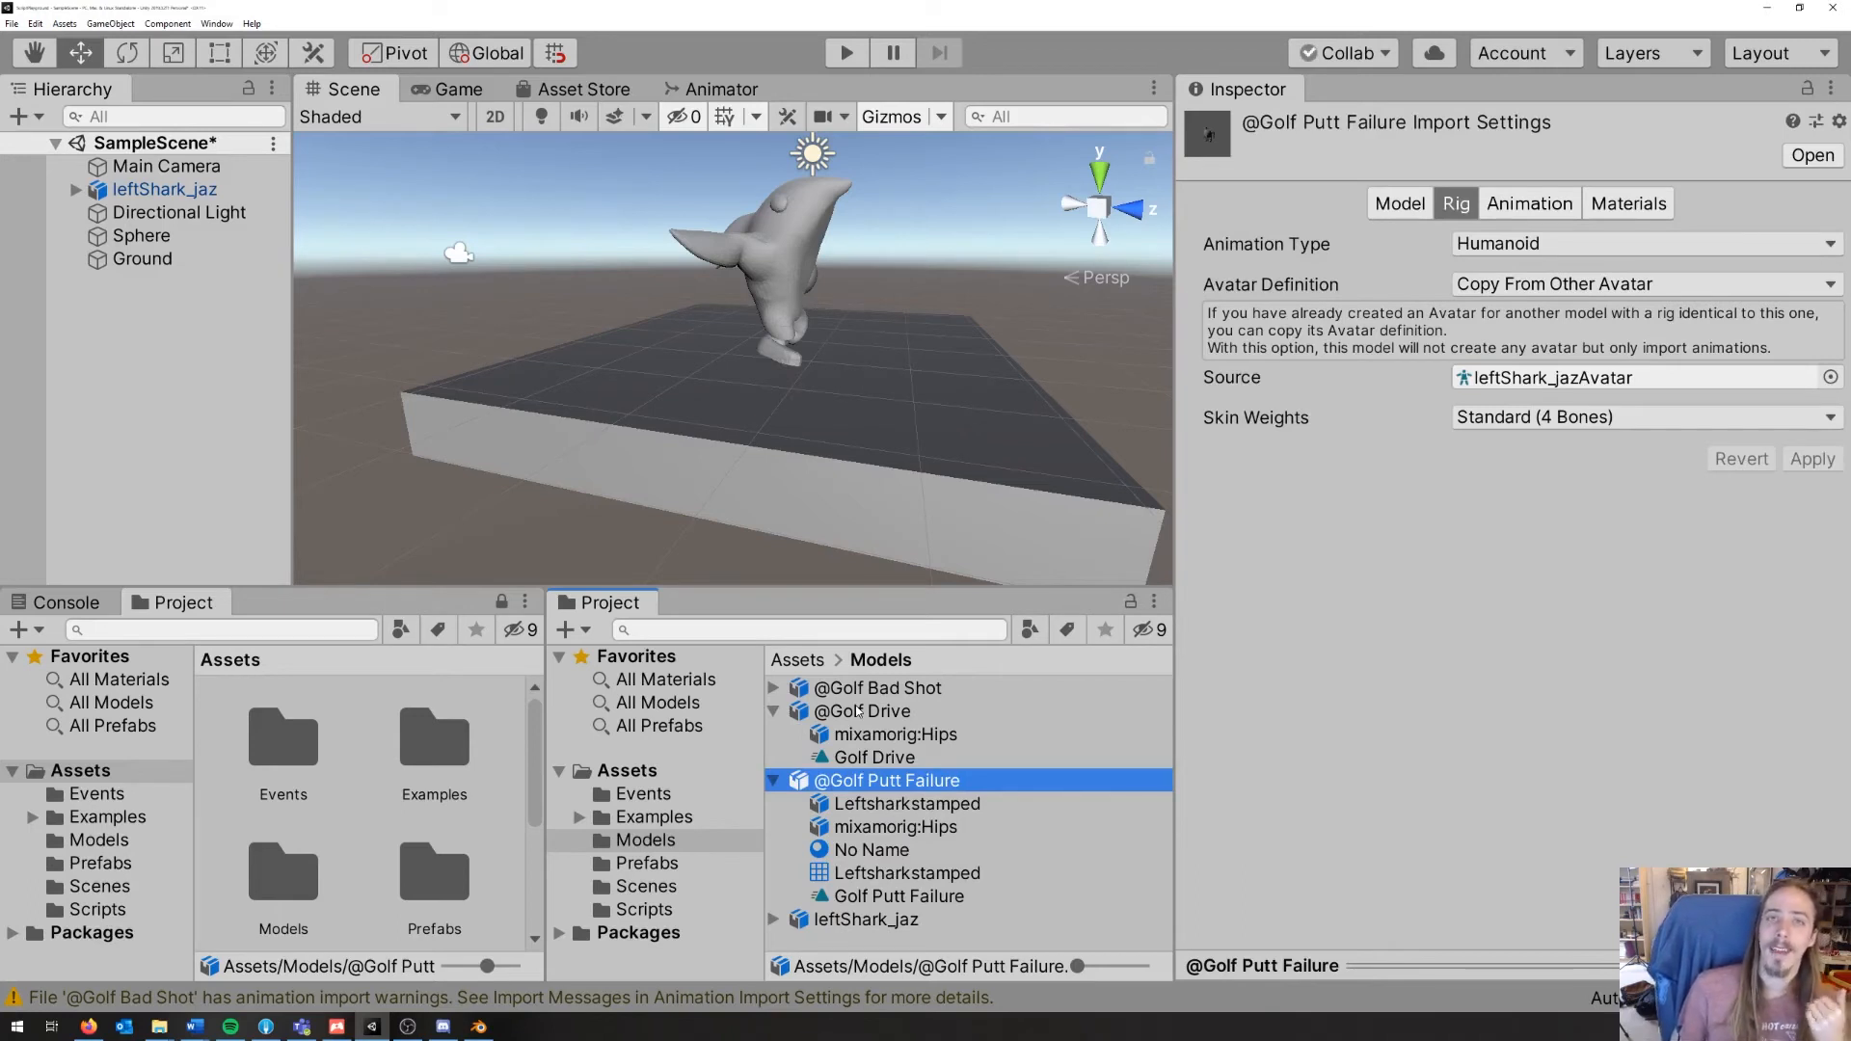
{"action": "left_click", "coordinate": [879, 868]}
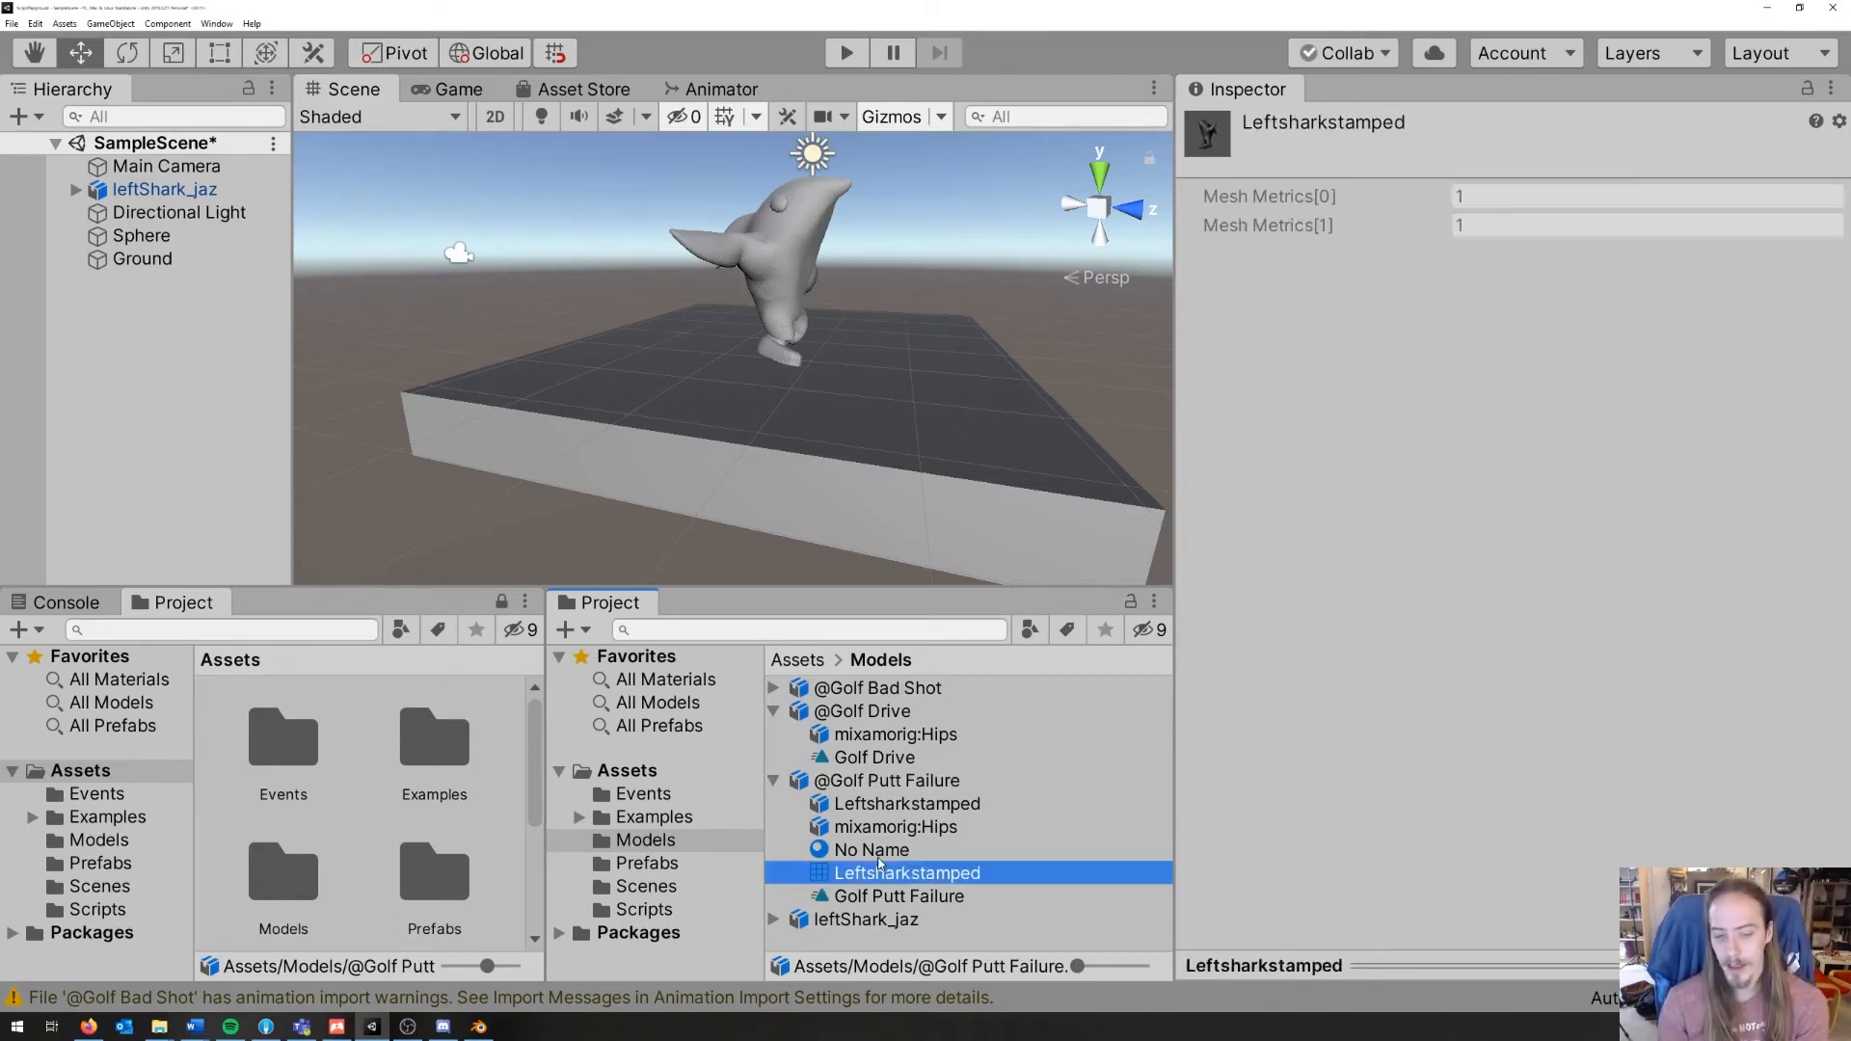
{"action": "left_click", "coordinate": [879, 850]}
{"action": "right_click", "coordinate": [880, 850]}
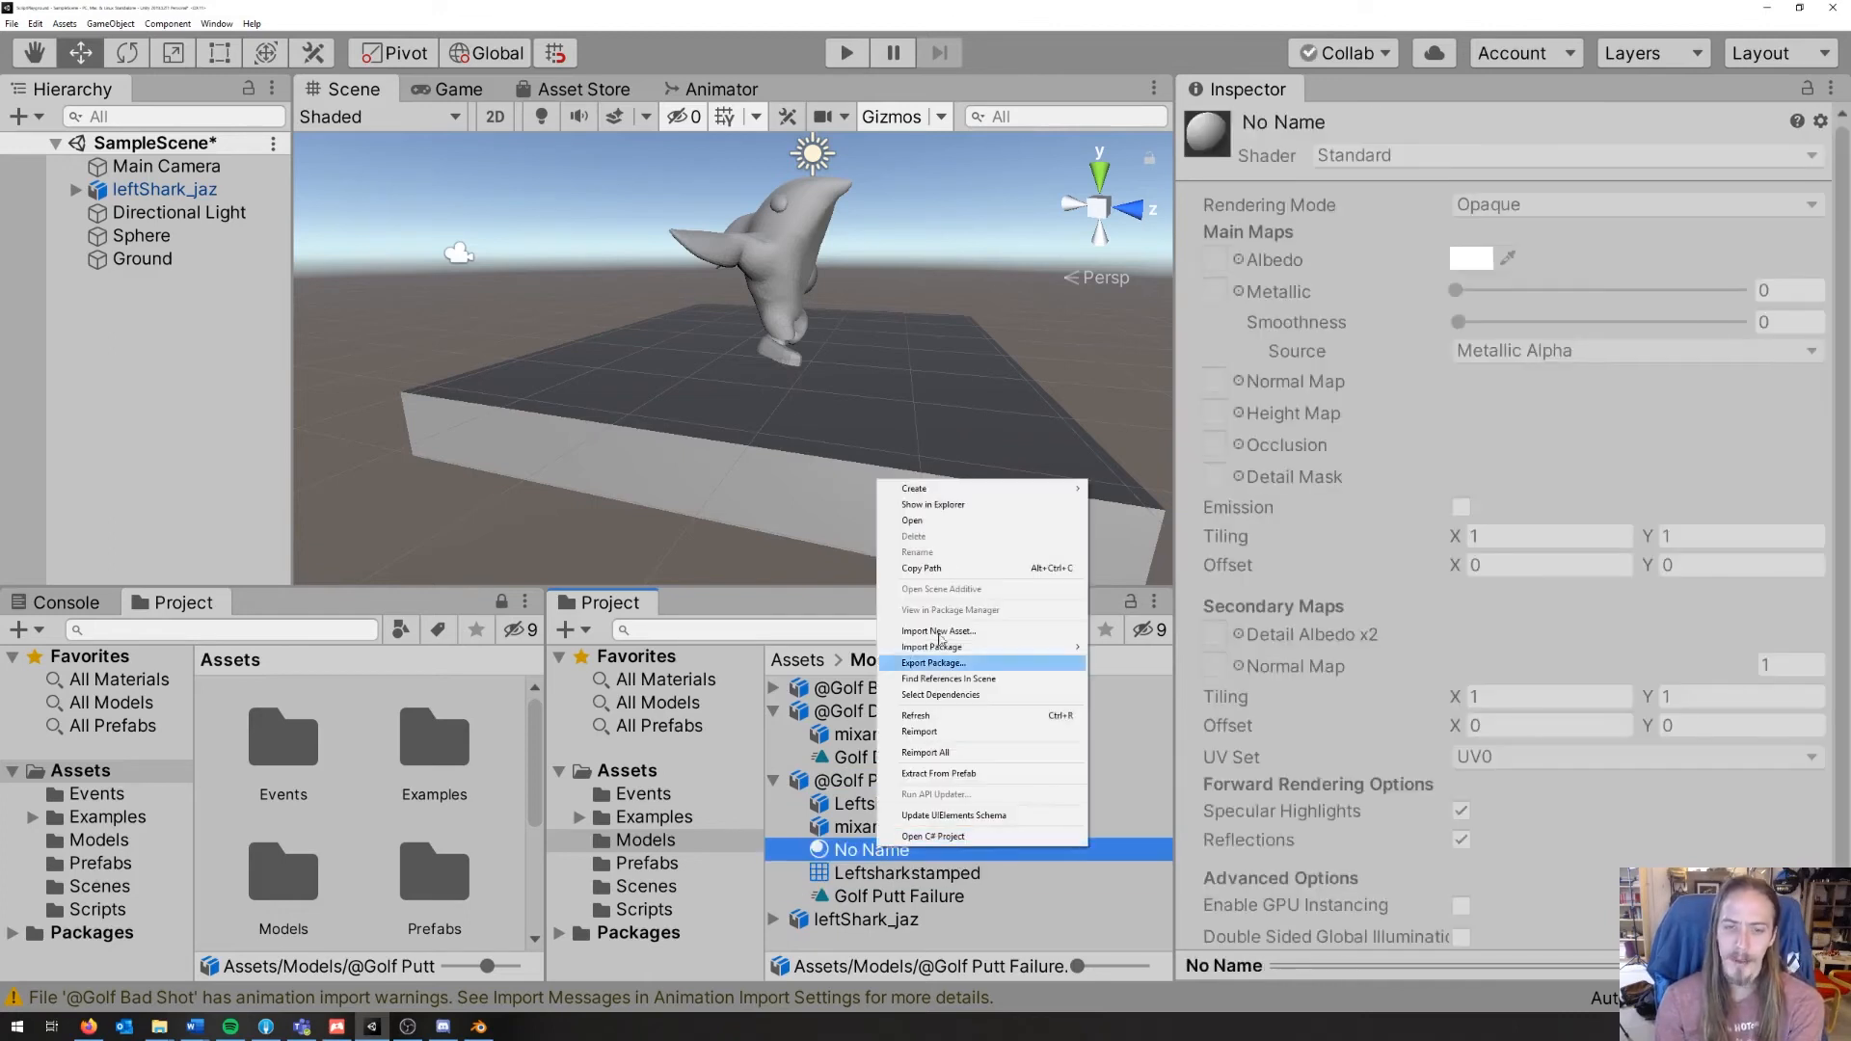
{"action": "left_click", "coordinate": [859, 827]}
{"action": "left_click", "coordinate": [907, 781]}
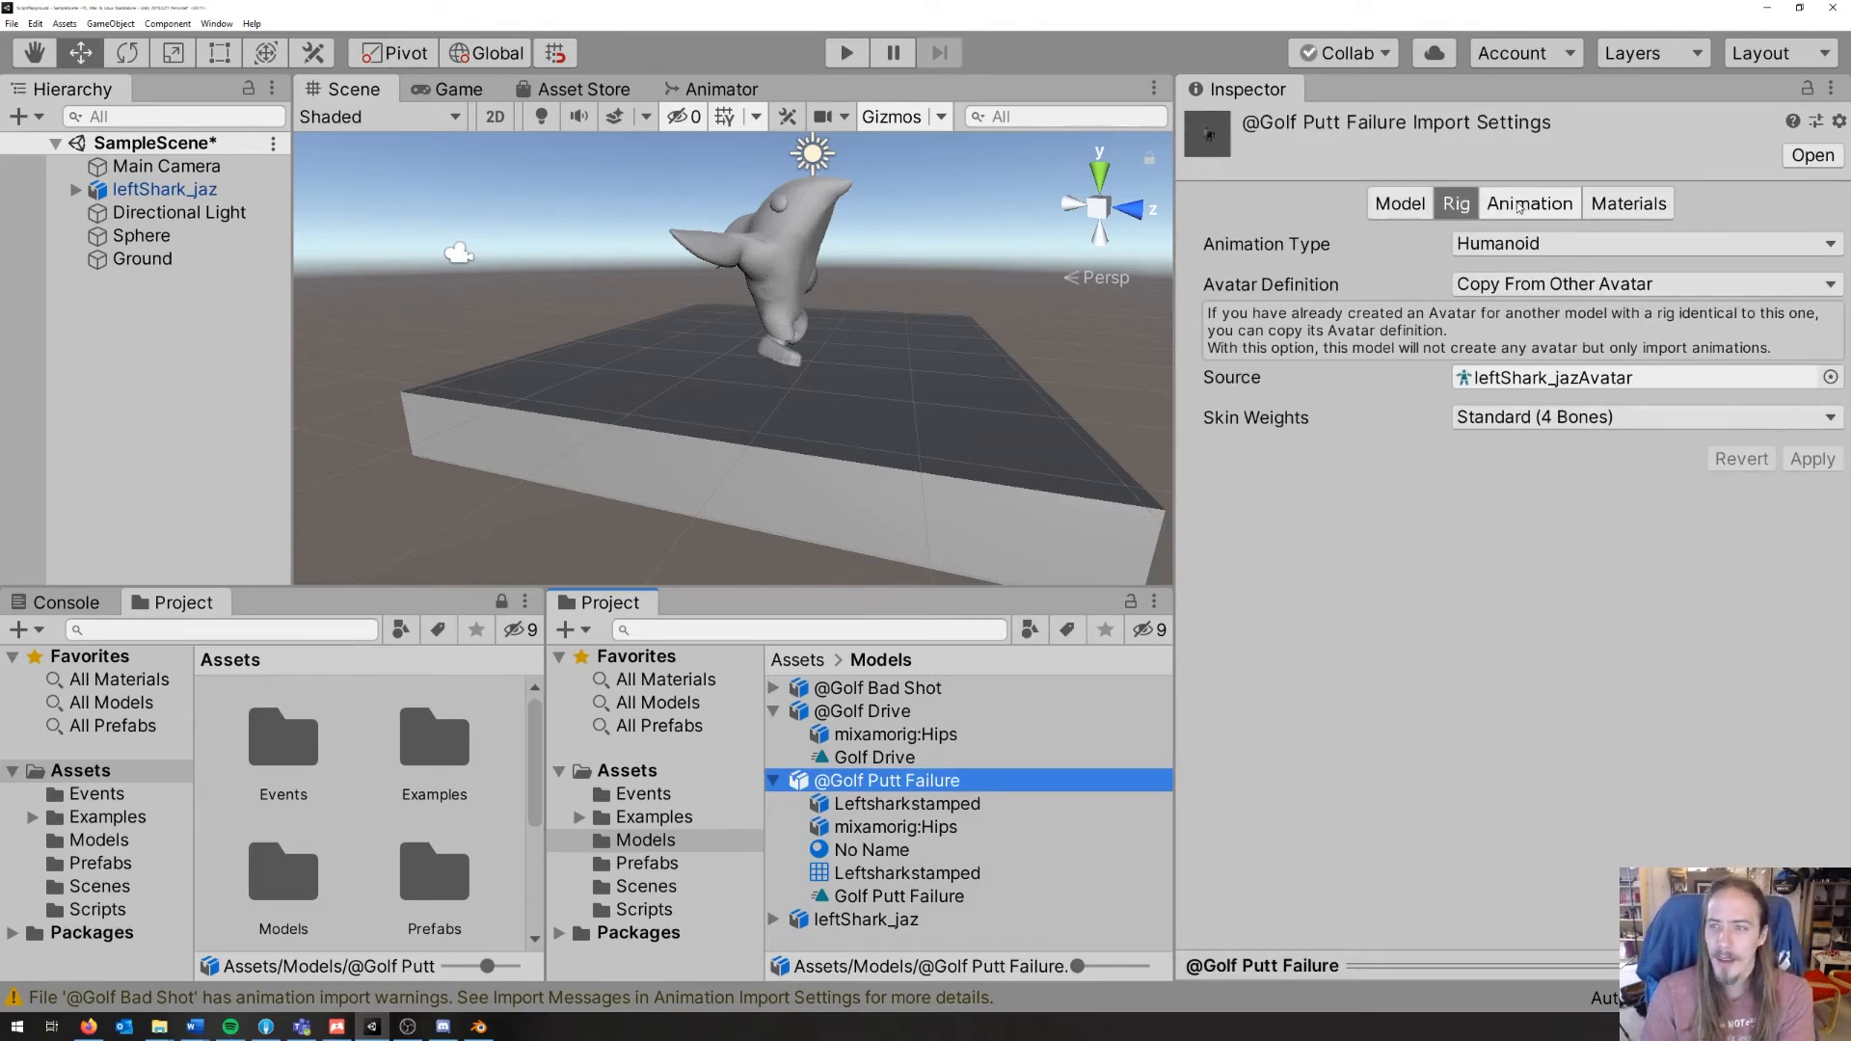
{"action": "left_click", "coordinate": [1400, 204]}
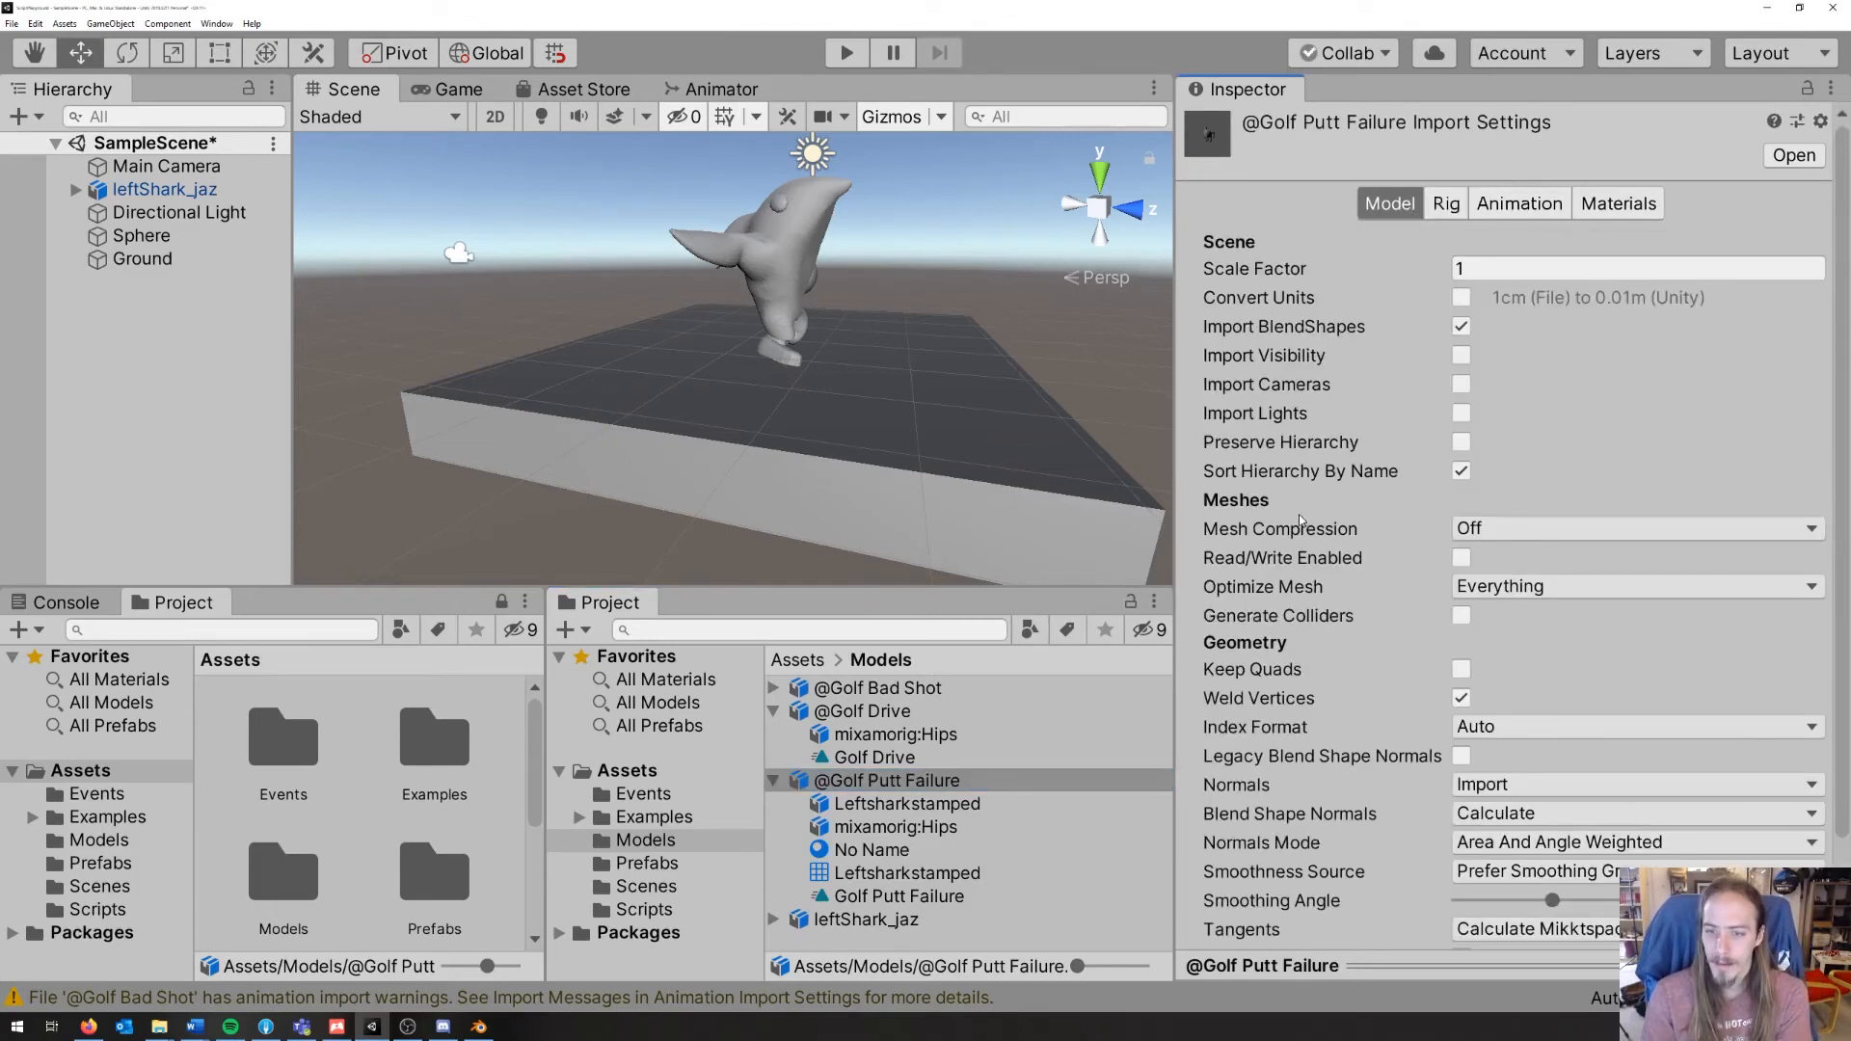
{"action": "scroll", "coordinate": [1275, 376], "scroll_direction": "down", "scroll_amount": 2}
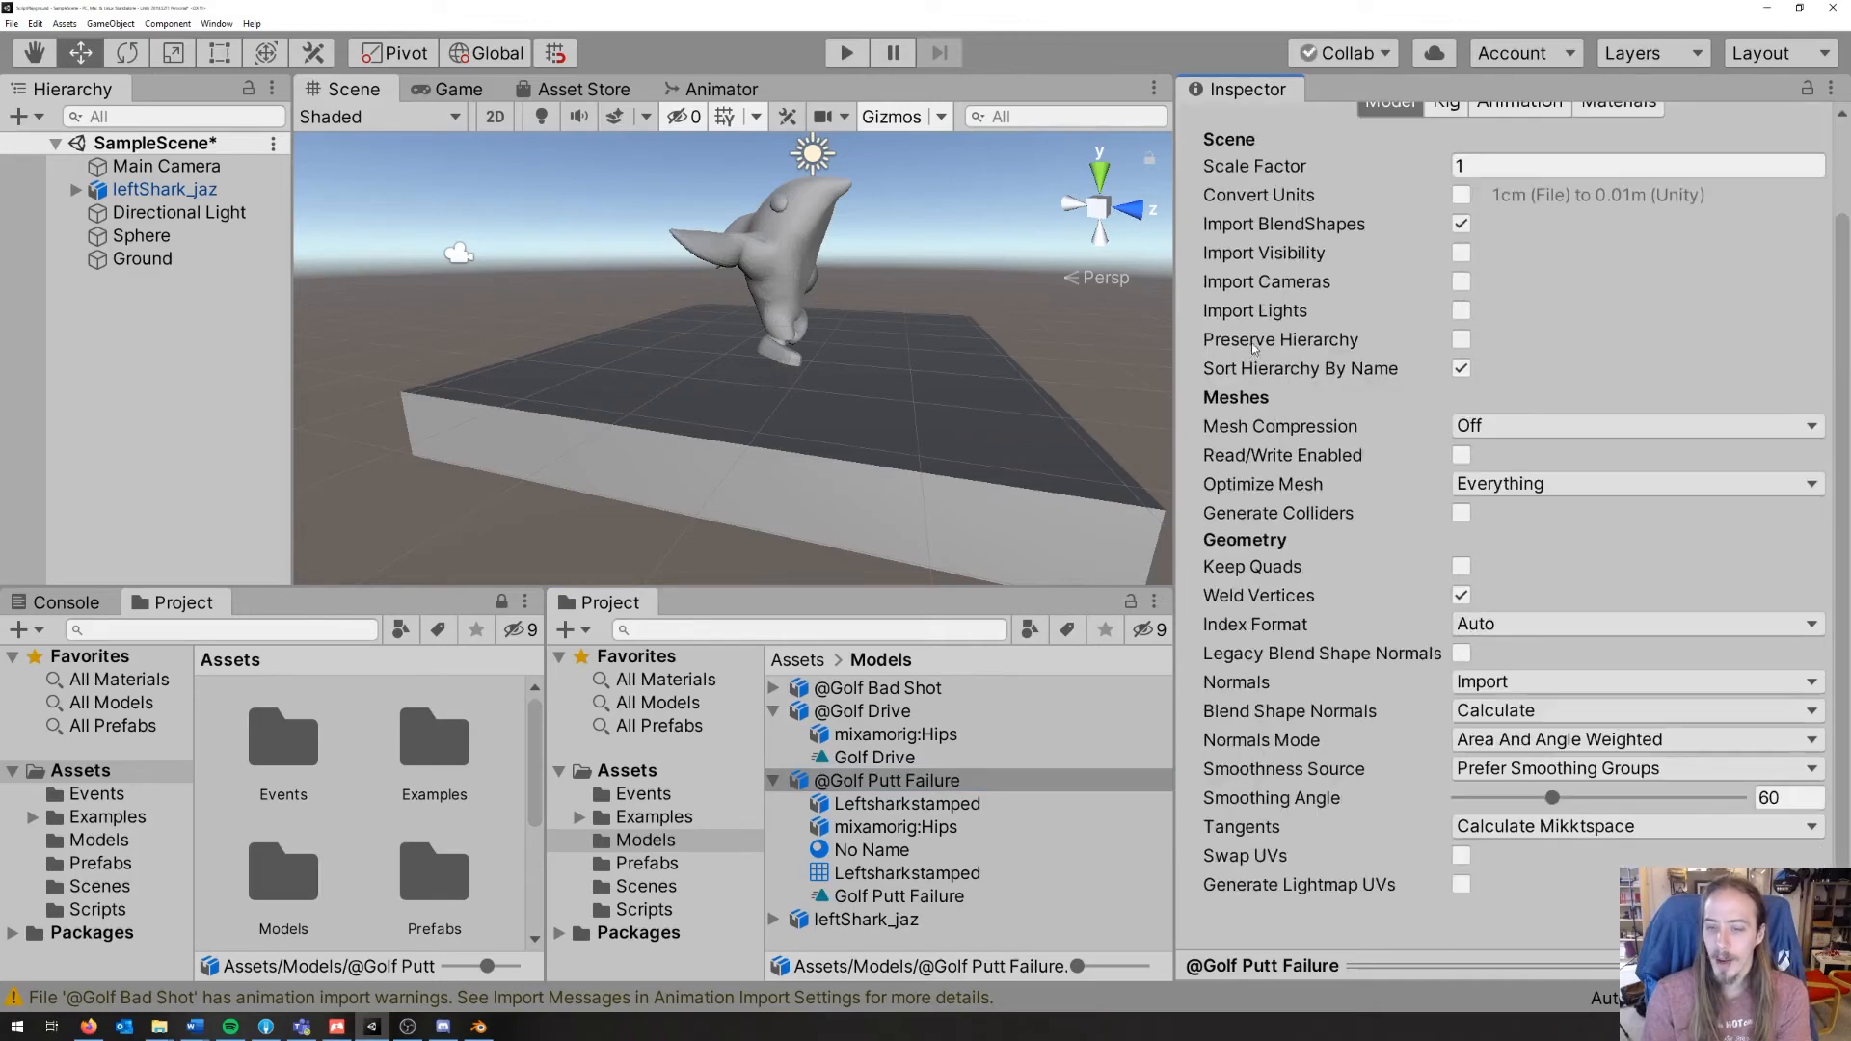
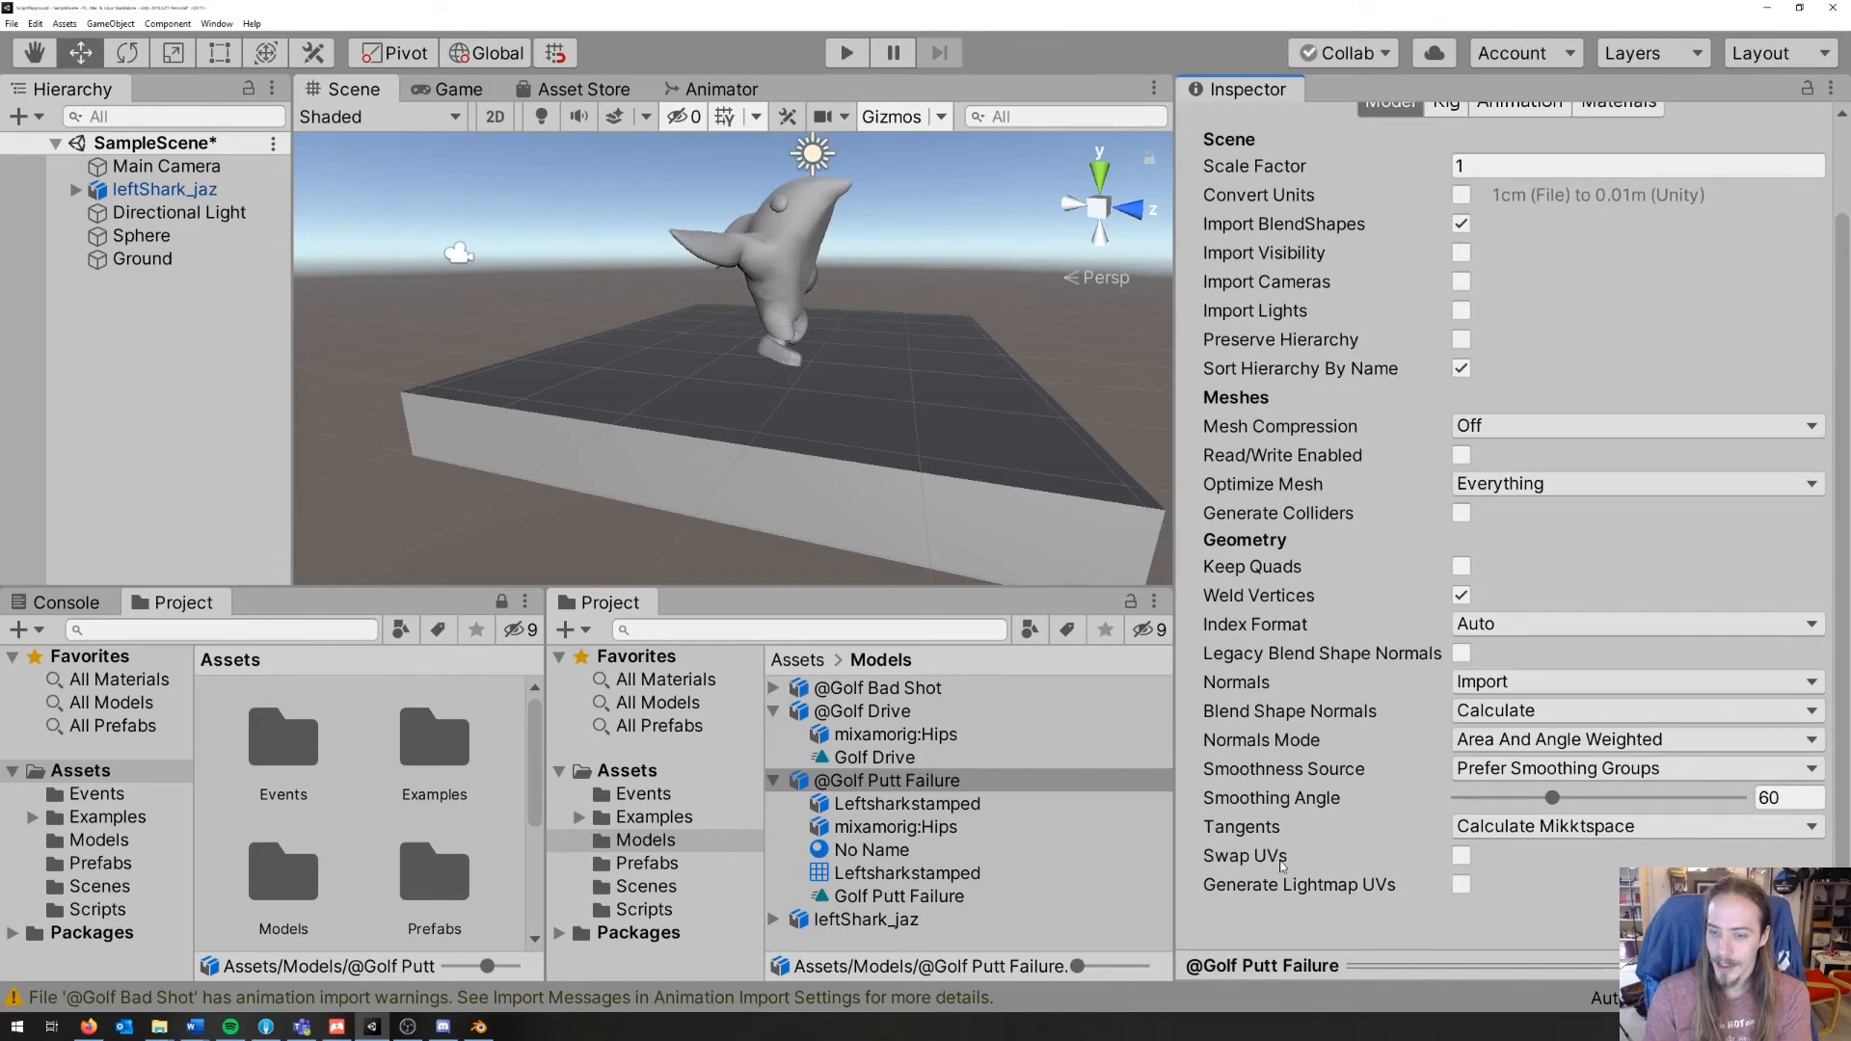
{"action": "scroll", "coordinate": [1285, 675], "scroll_direction": "up", "scroll_amount": 3}
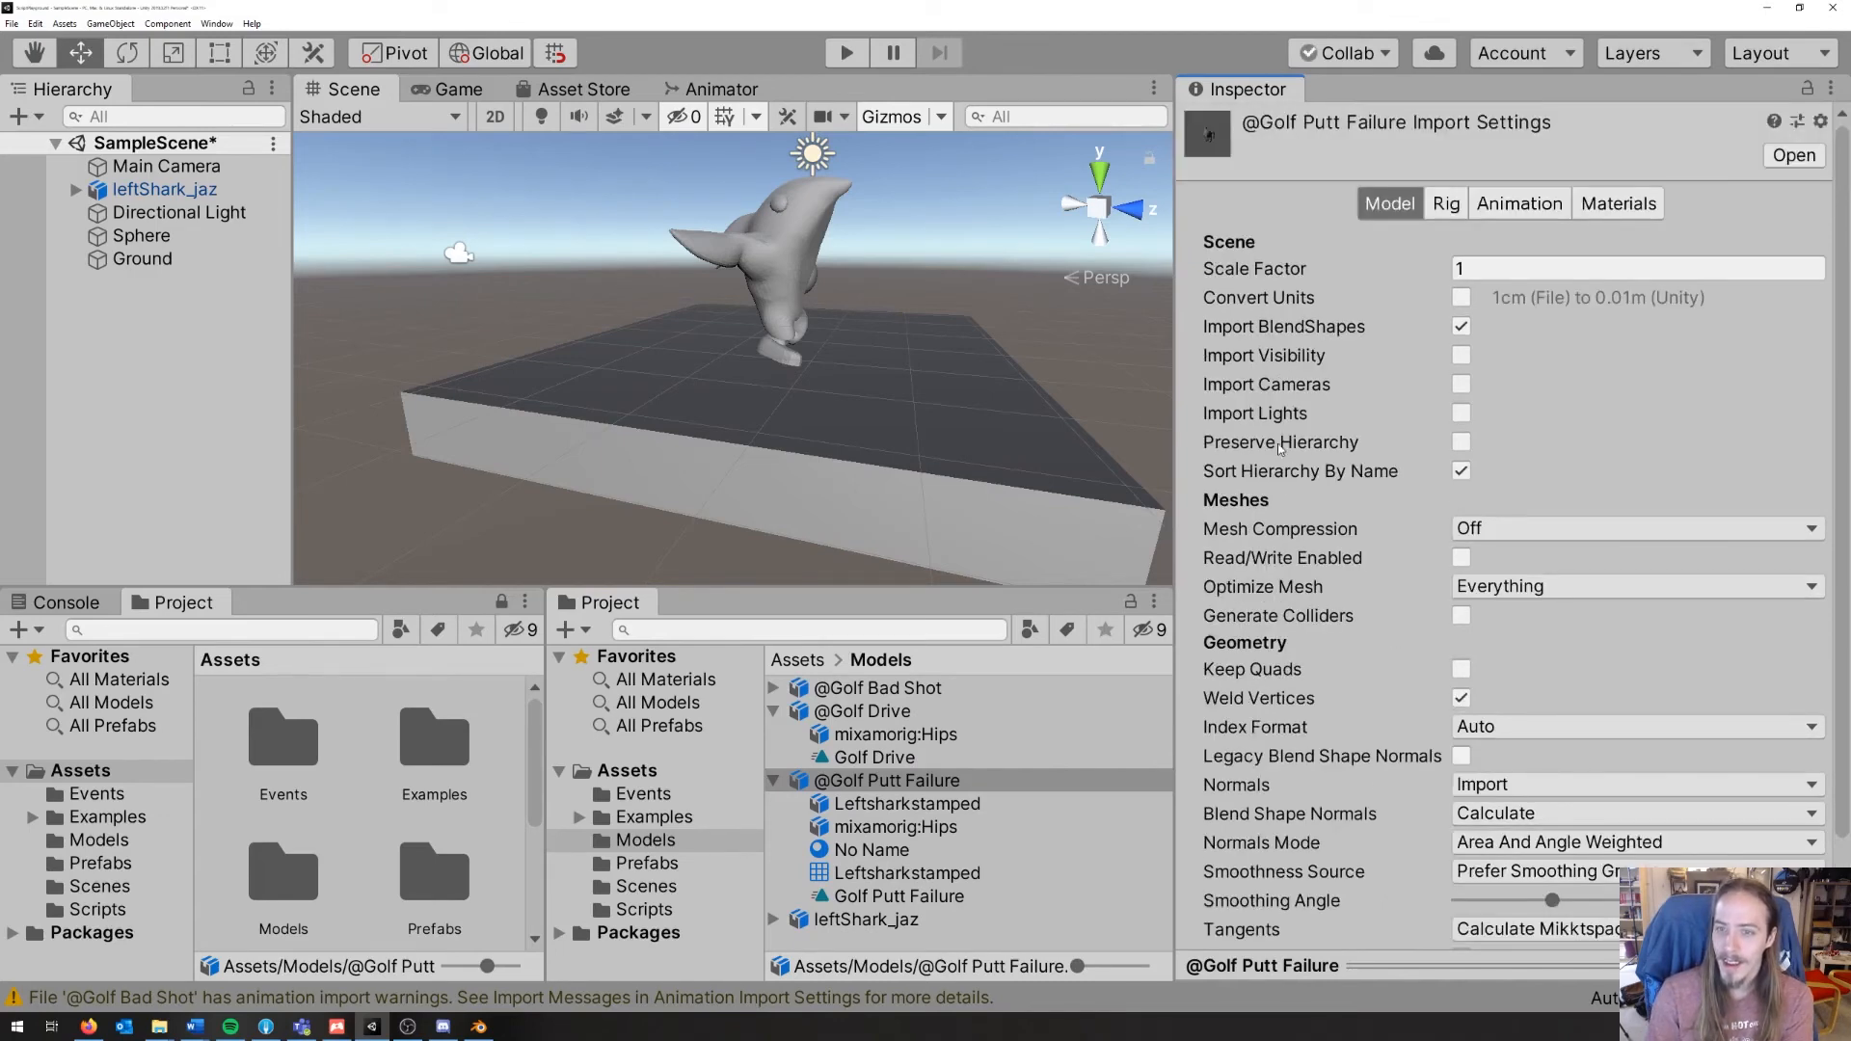
{"action": "left_click", "coordinate": [1446, 203]}
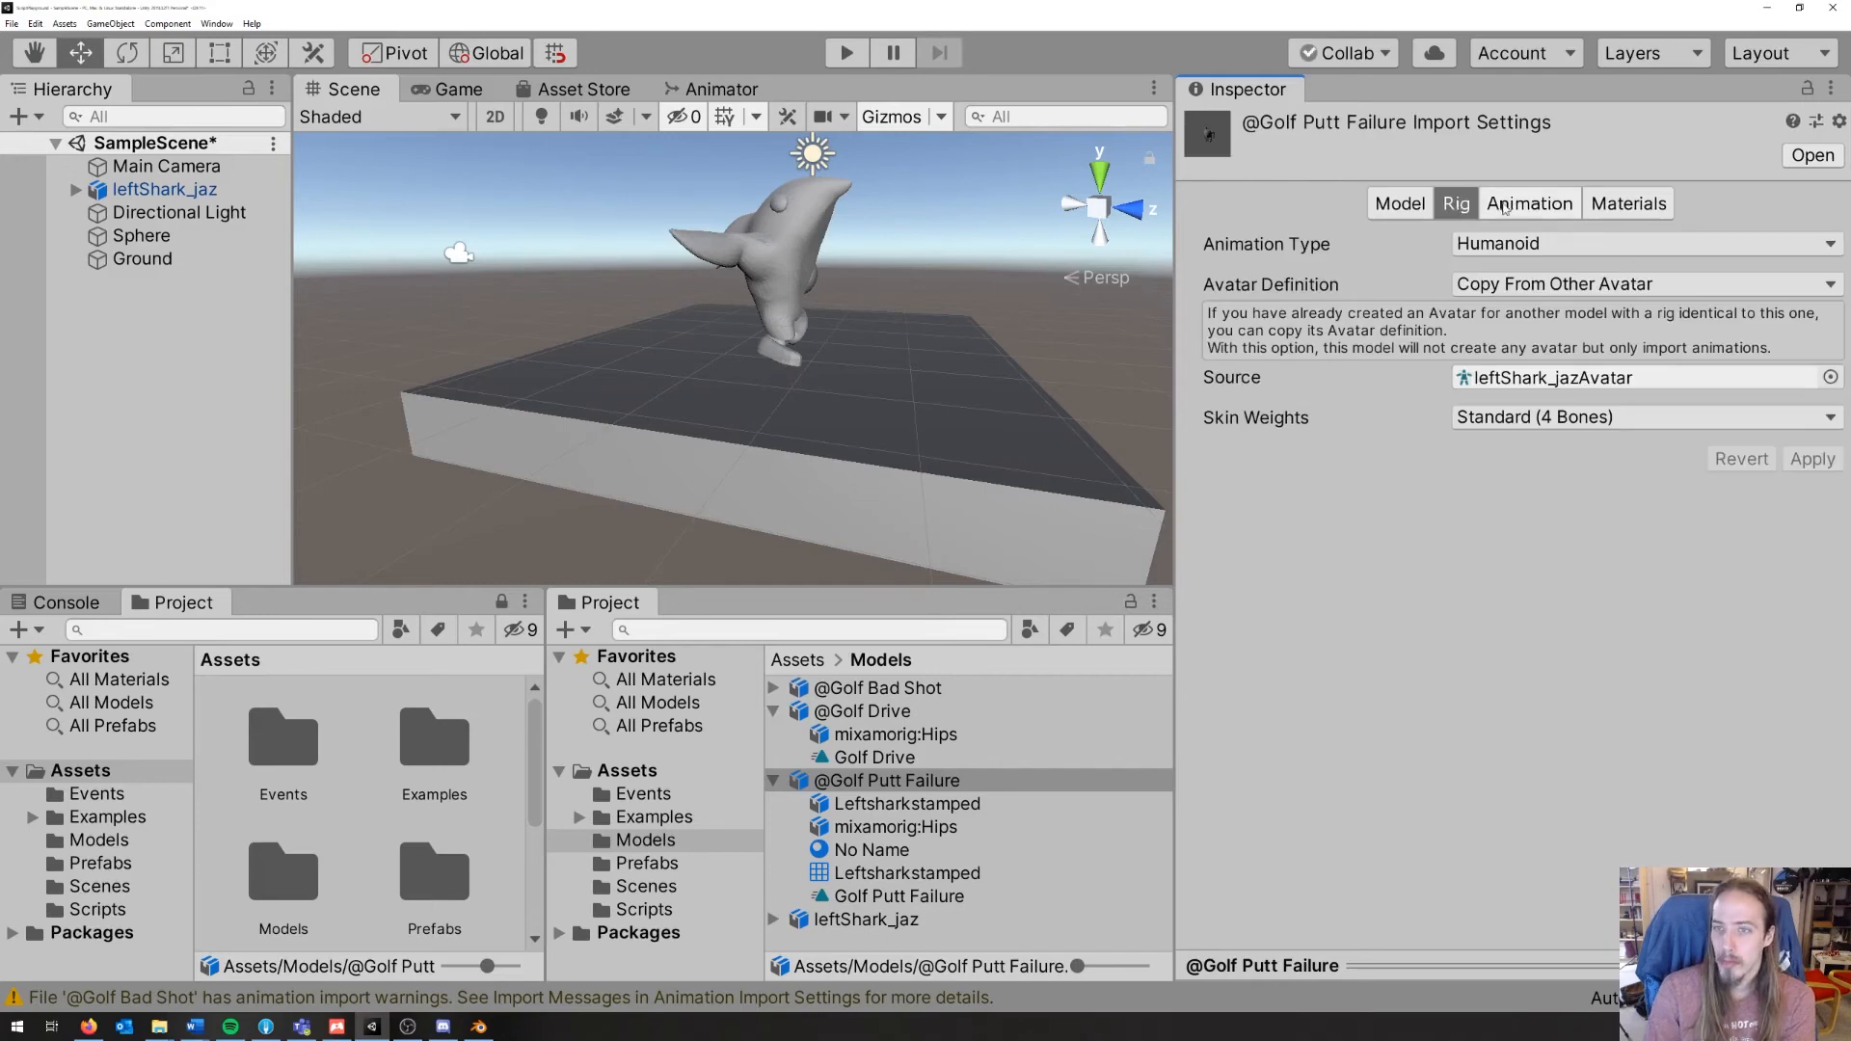
{"action": "left_click", "coordinate": [1523, 206]}
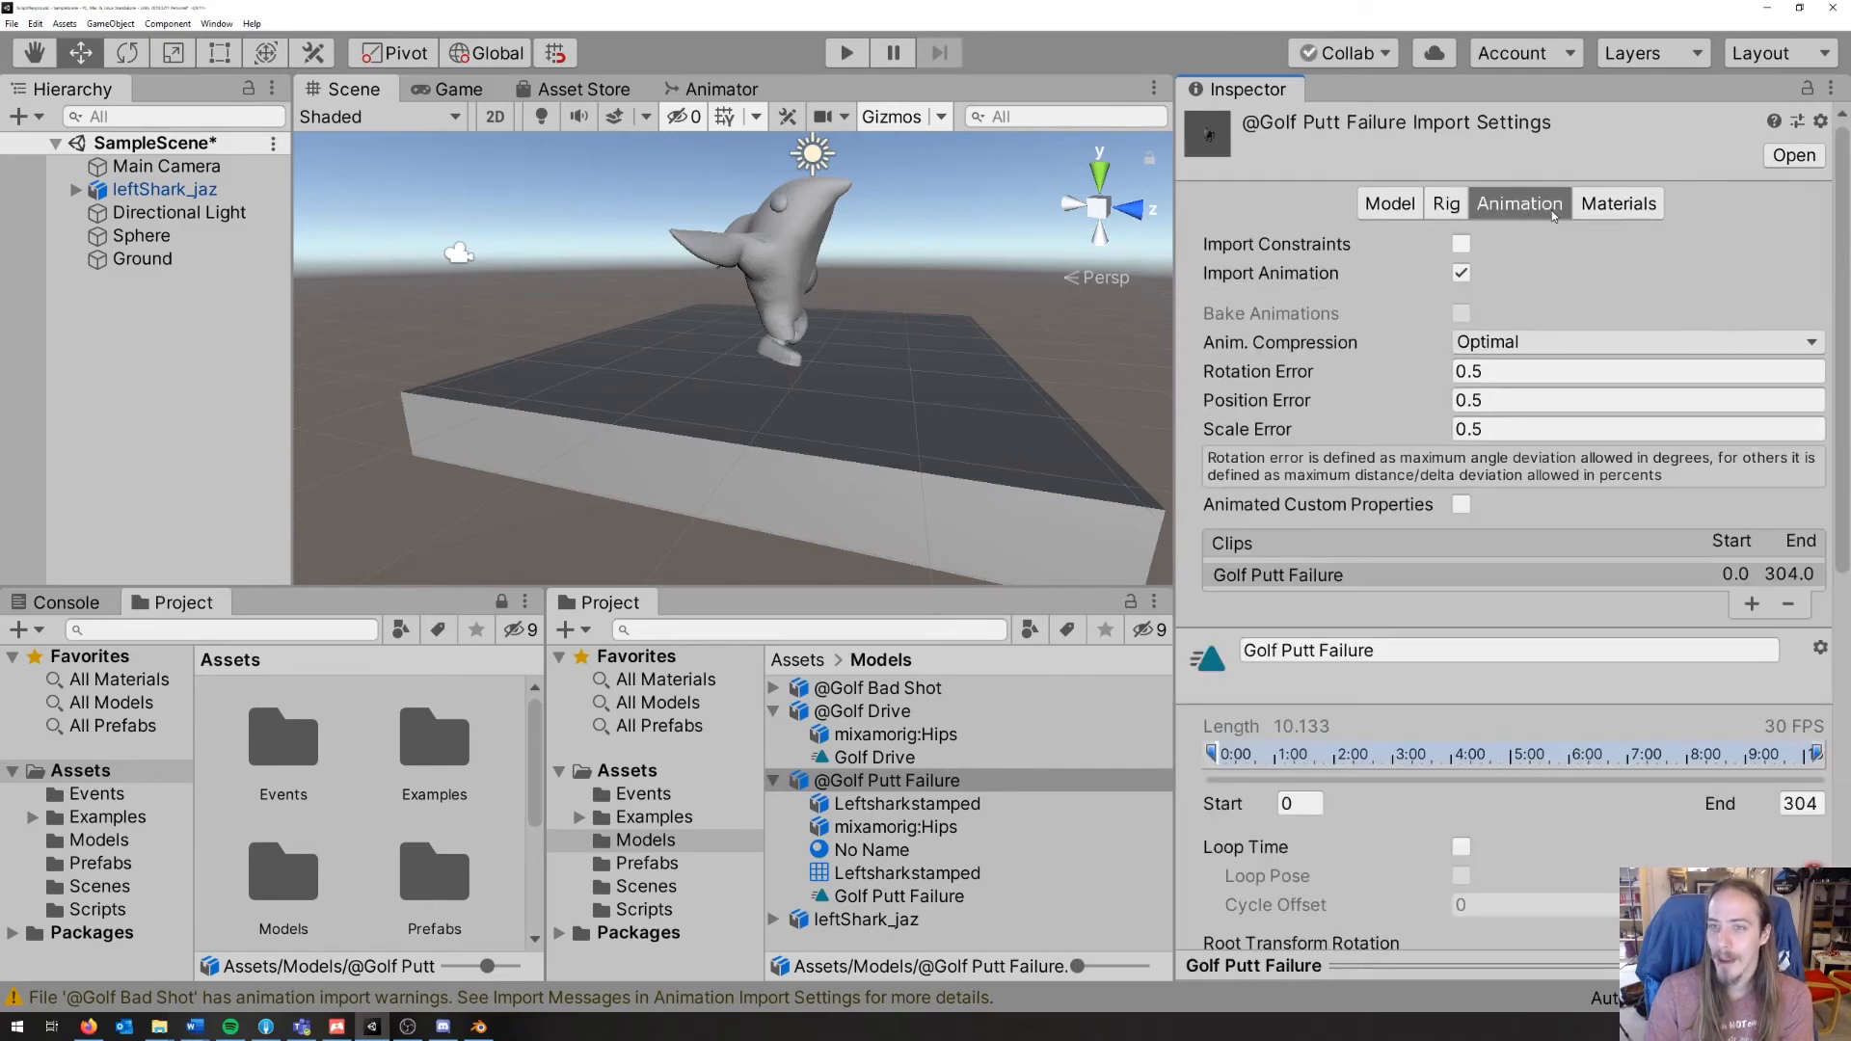
{"action": "left_click", "coordinate": [1592, 212]}
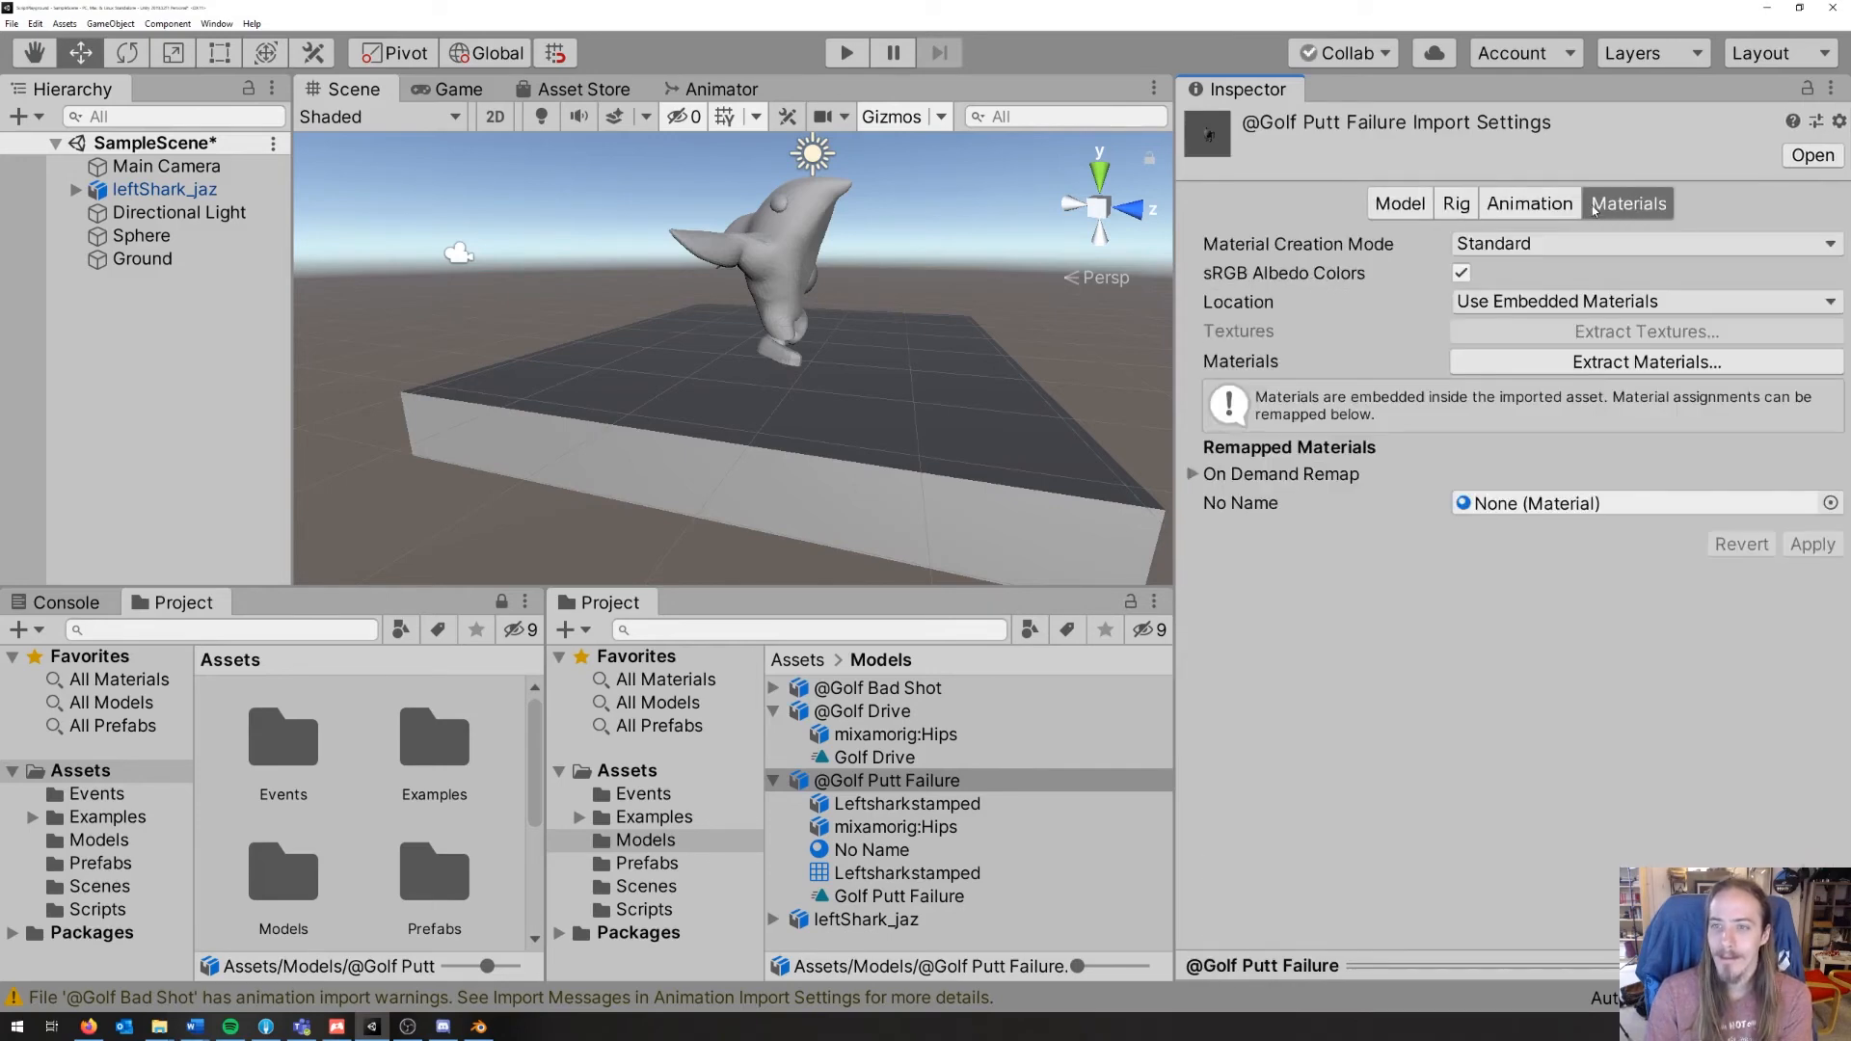
{"action": "left_click", "coordinate": [1494, 243]}
{"action": "left_click", "coordinate": [1485, 263]}
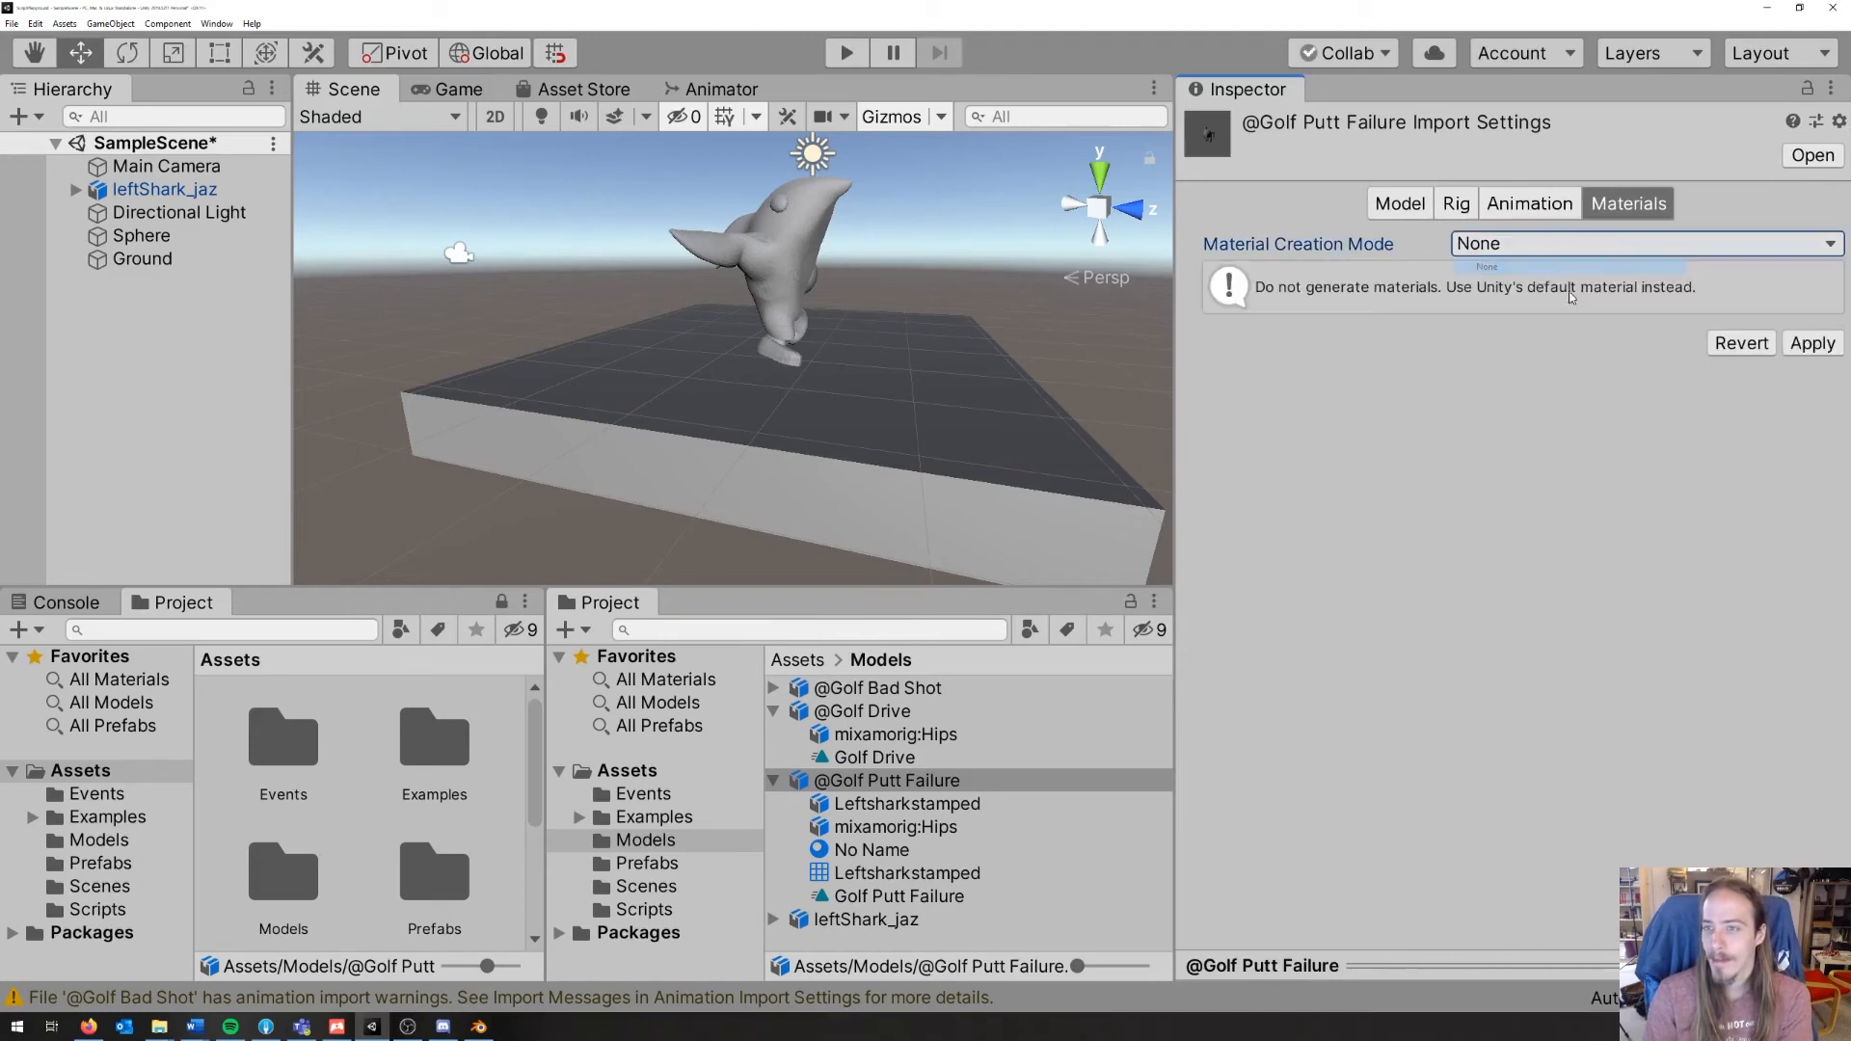
{"action": "left_click", "coordinate": [1812, 344]}
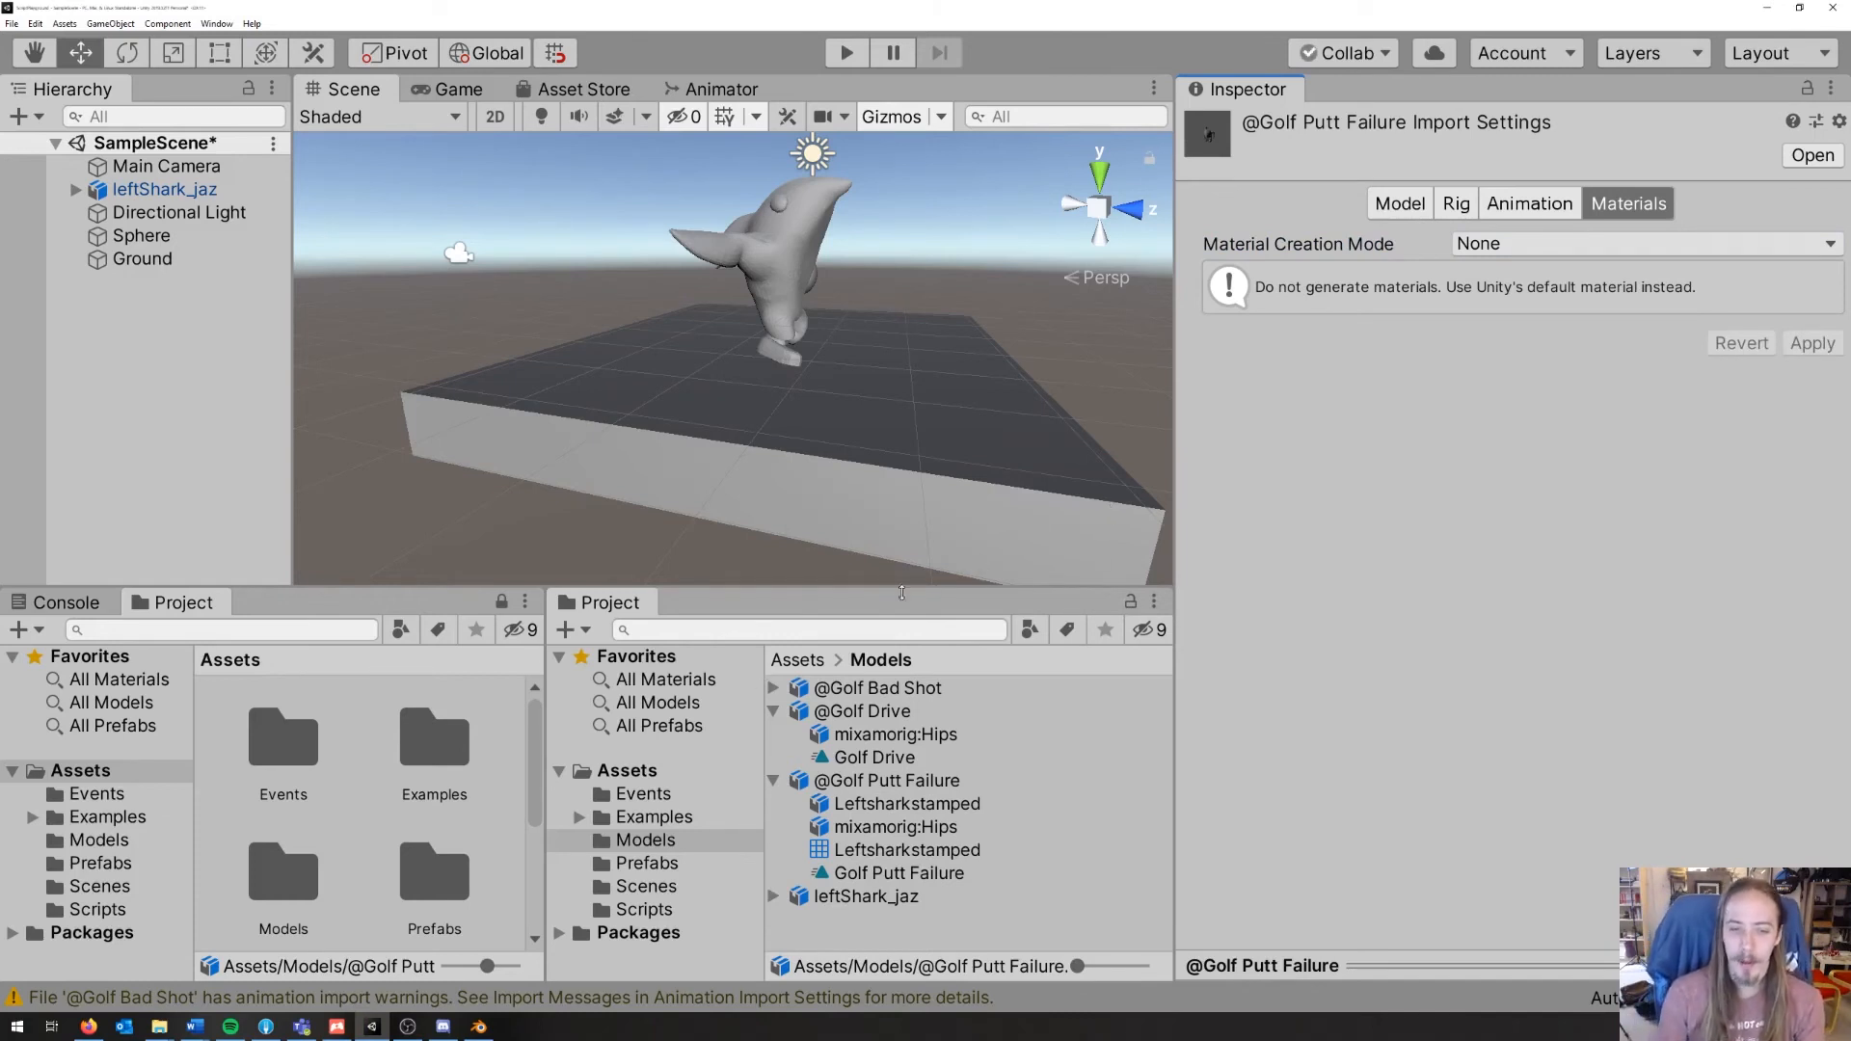
Step: Search the project assets for "left shar" and for "golf", and clear the search
{"action": "left_click", "coordinate": [854, 627]}
{"action": "type", "text": "left shar"}
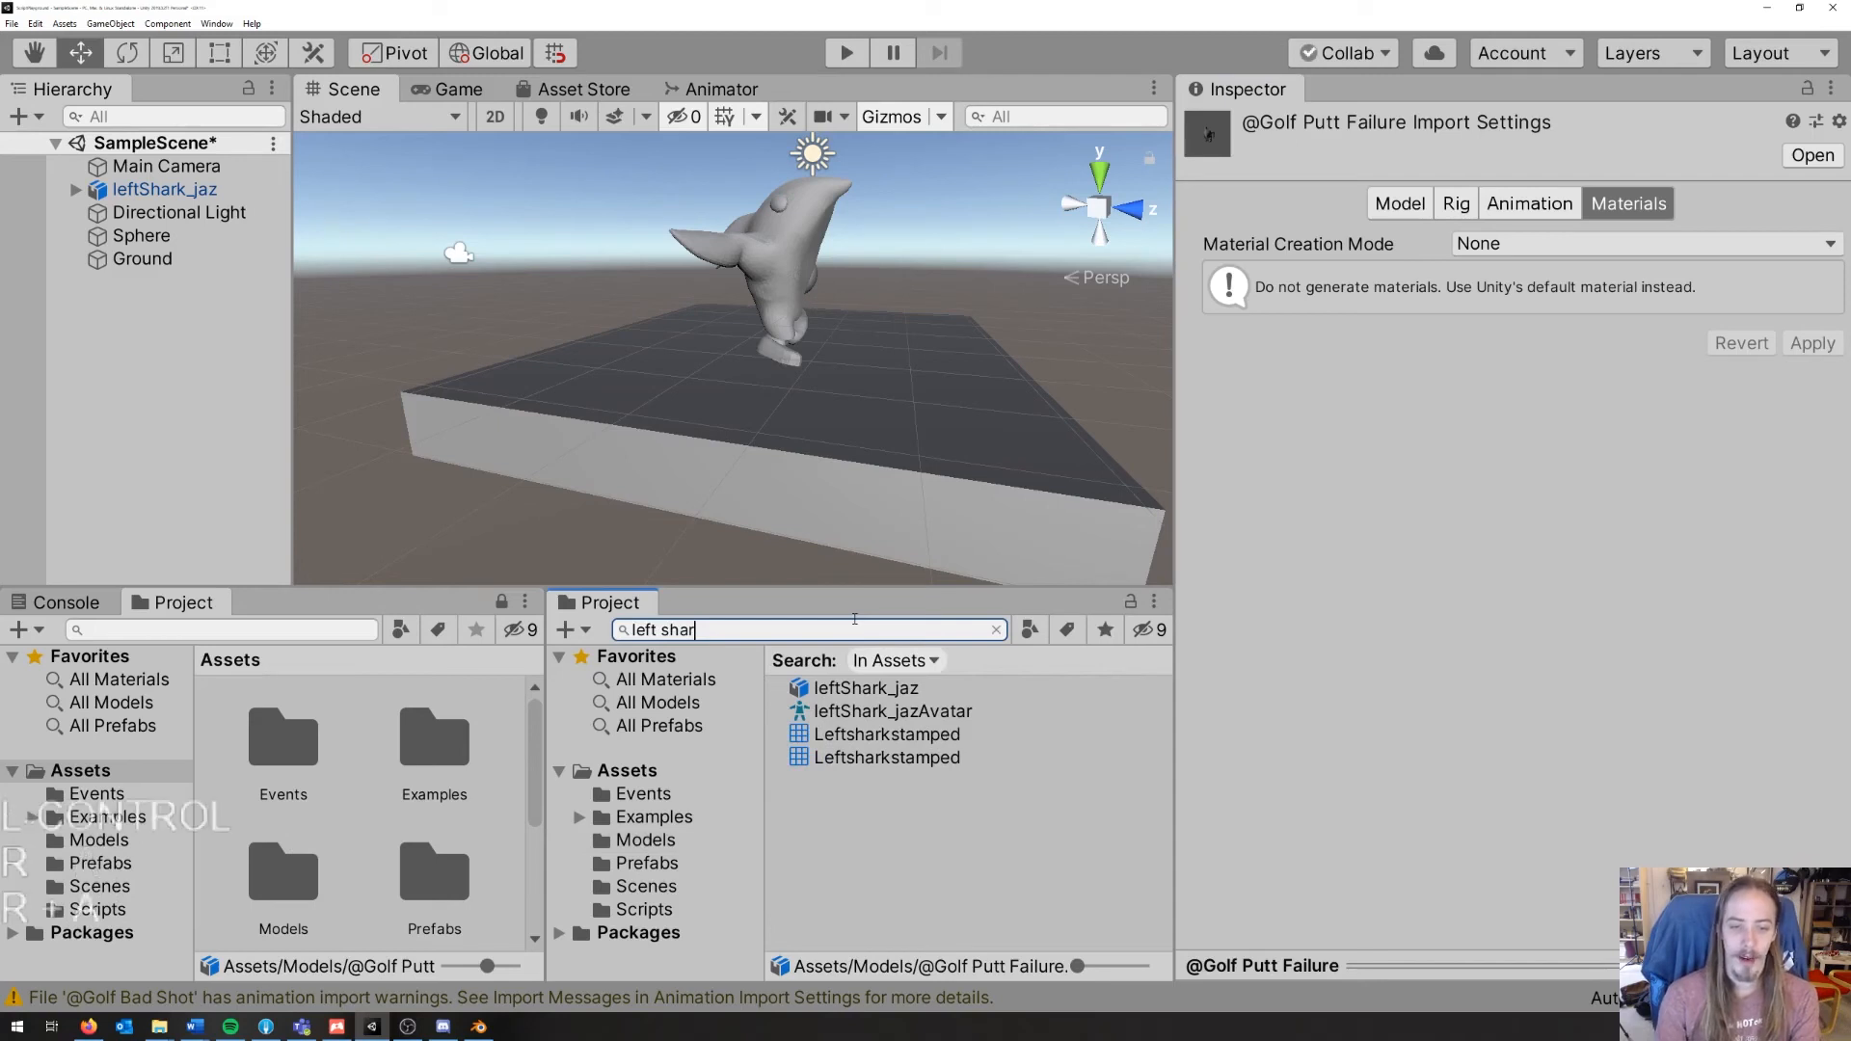
{"action": "key", "text": "BackSpace"}
{"action": "key", "text": "BackSpace"}
{"action": "key", "text": "BackSpace"}
{"action": "key", "text": "BackSpace"}
{"action": "key", "text": "BackSpace"}
{"action": "key", "text": "BackSpace"}
{"action": "key", "text": "BackSpace"}
{"action": "key", "text": "BackSpace"}
{"action": "key", "text": "BackSpace"}
{"action": "type", "text": "golf"}
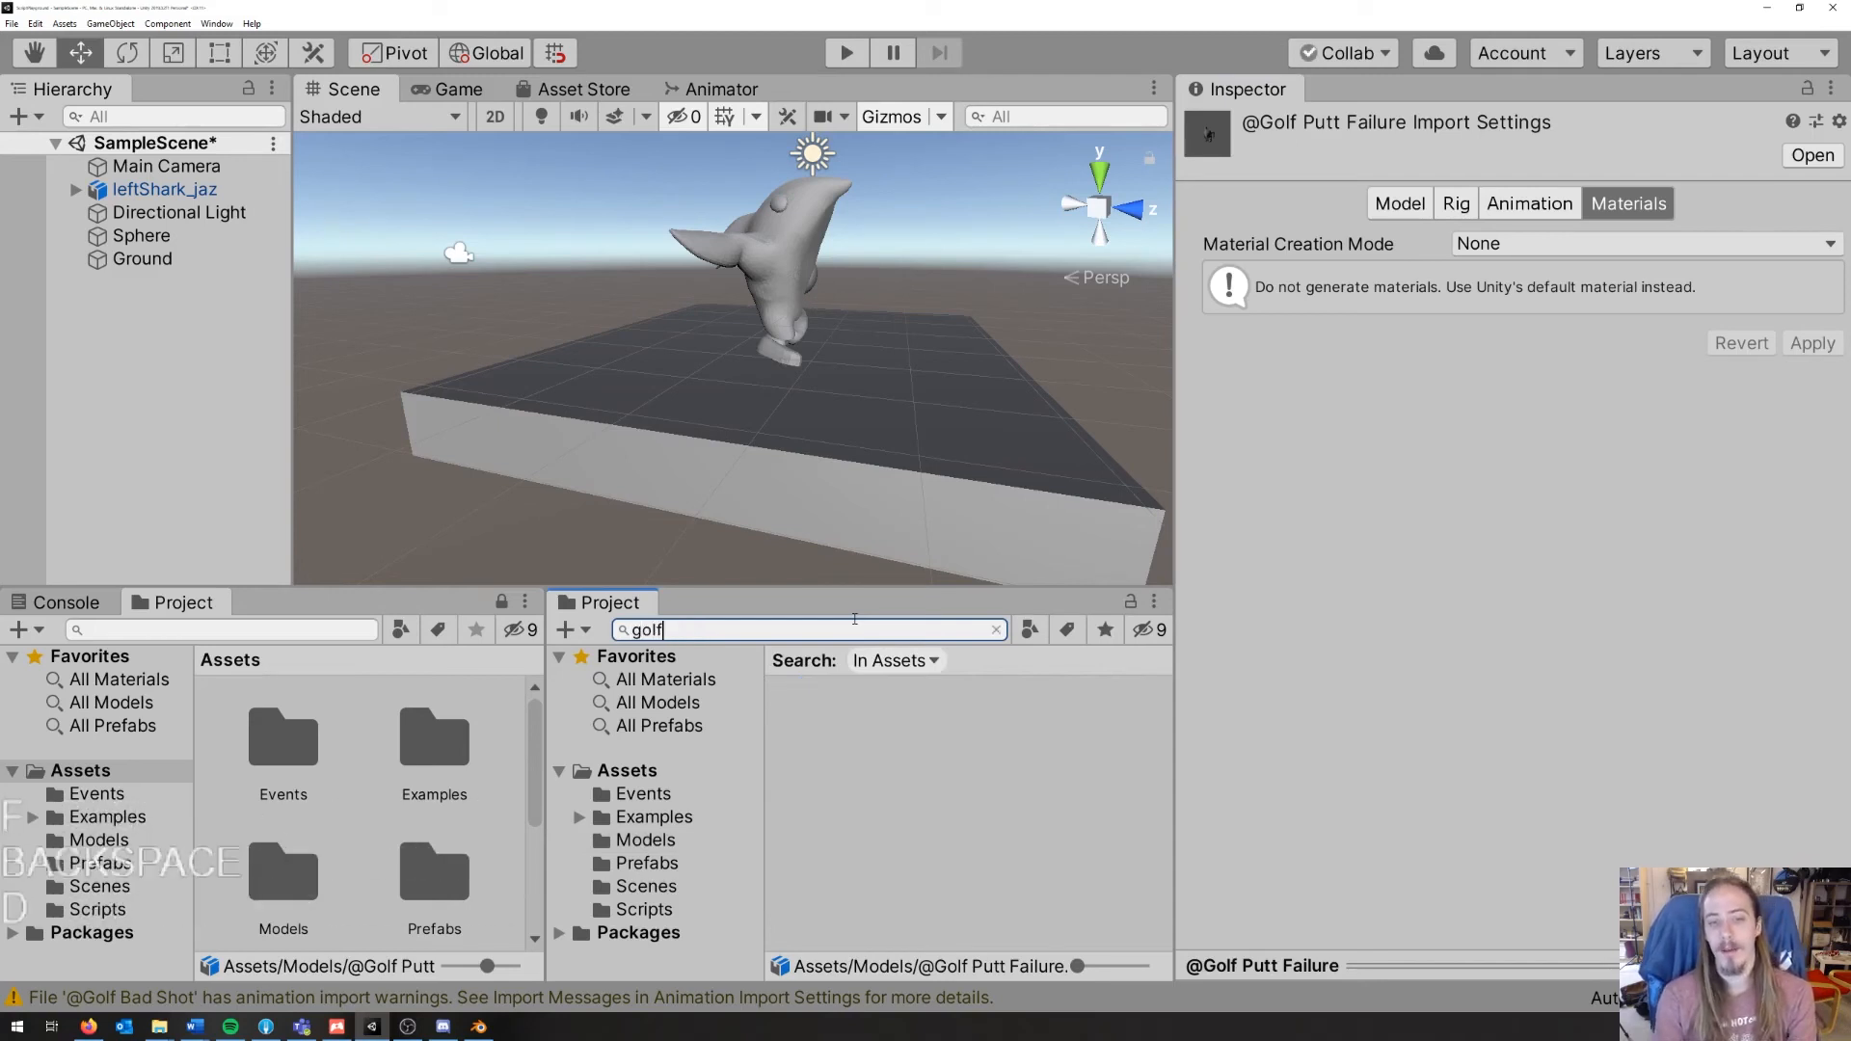
{"action": "key", "text": "ctrl+BackSpace"}
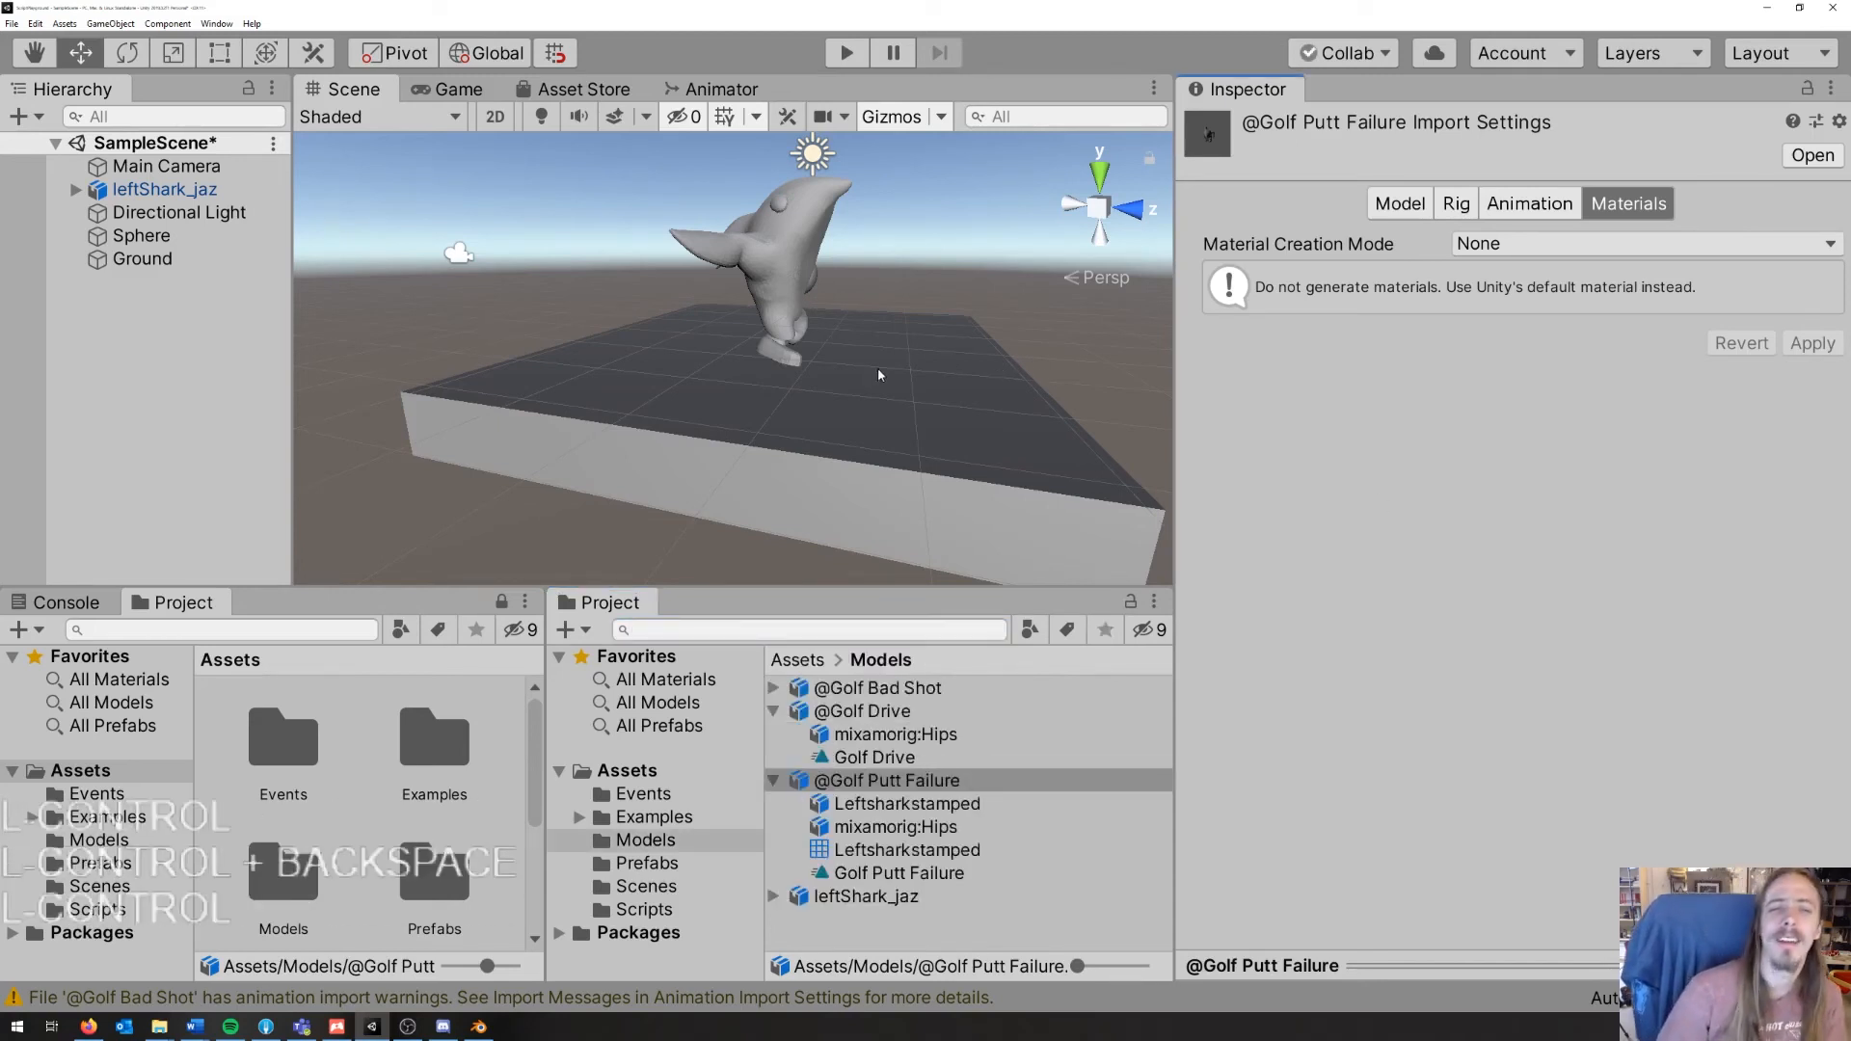
{"action": "left_click", "coordinate": [1414, 205]}
{"action": "right_click_drag", "start_coordinate": [1018, 296], "coordinate": [848, 314]}
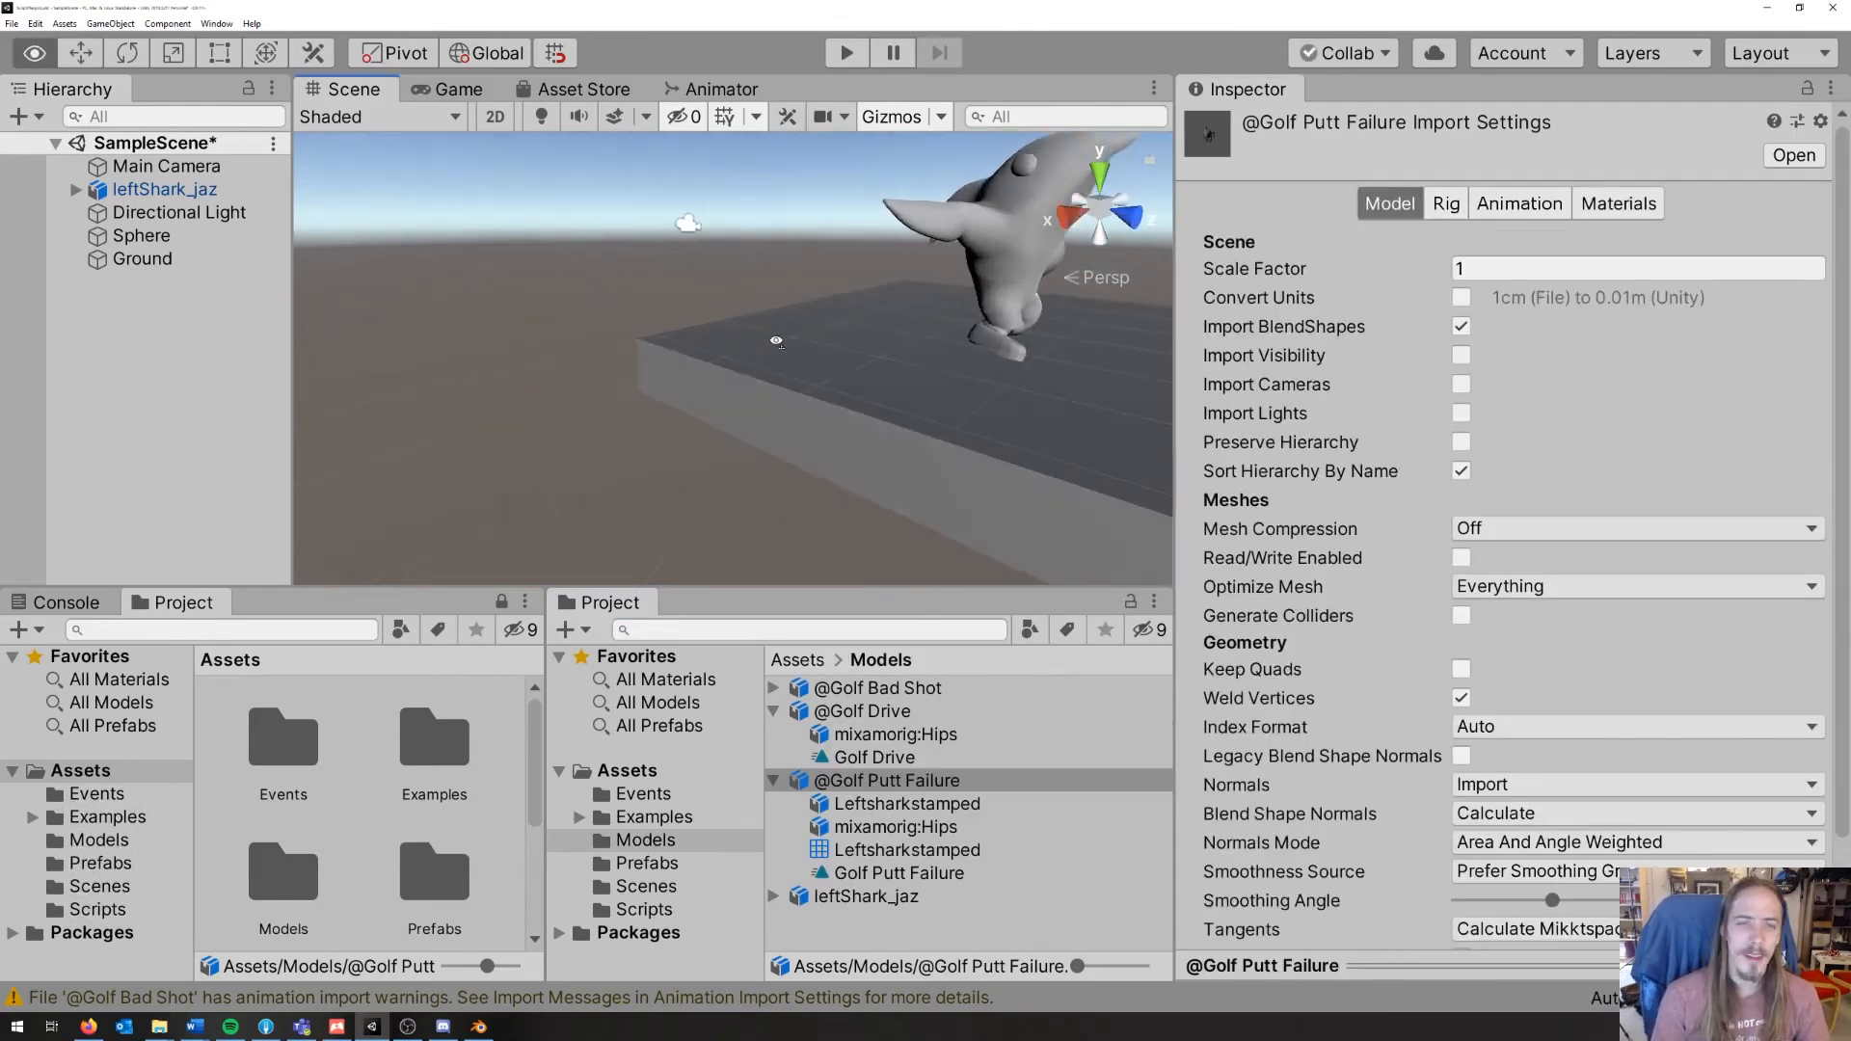
{"action": "middle_click_drag", "start_coordinate": [949, 337], "coordinate": [721, 391]}
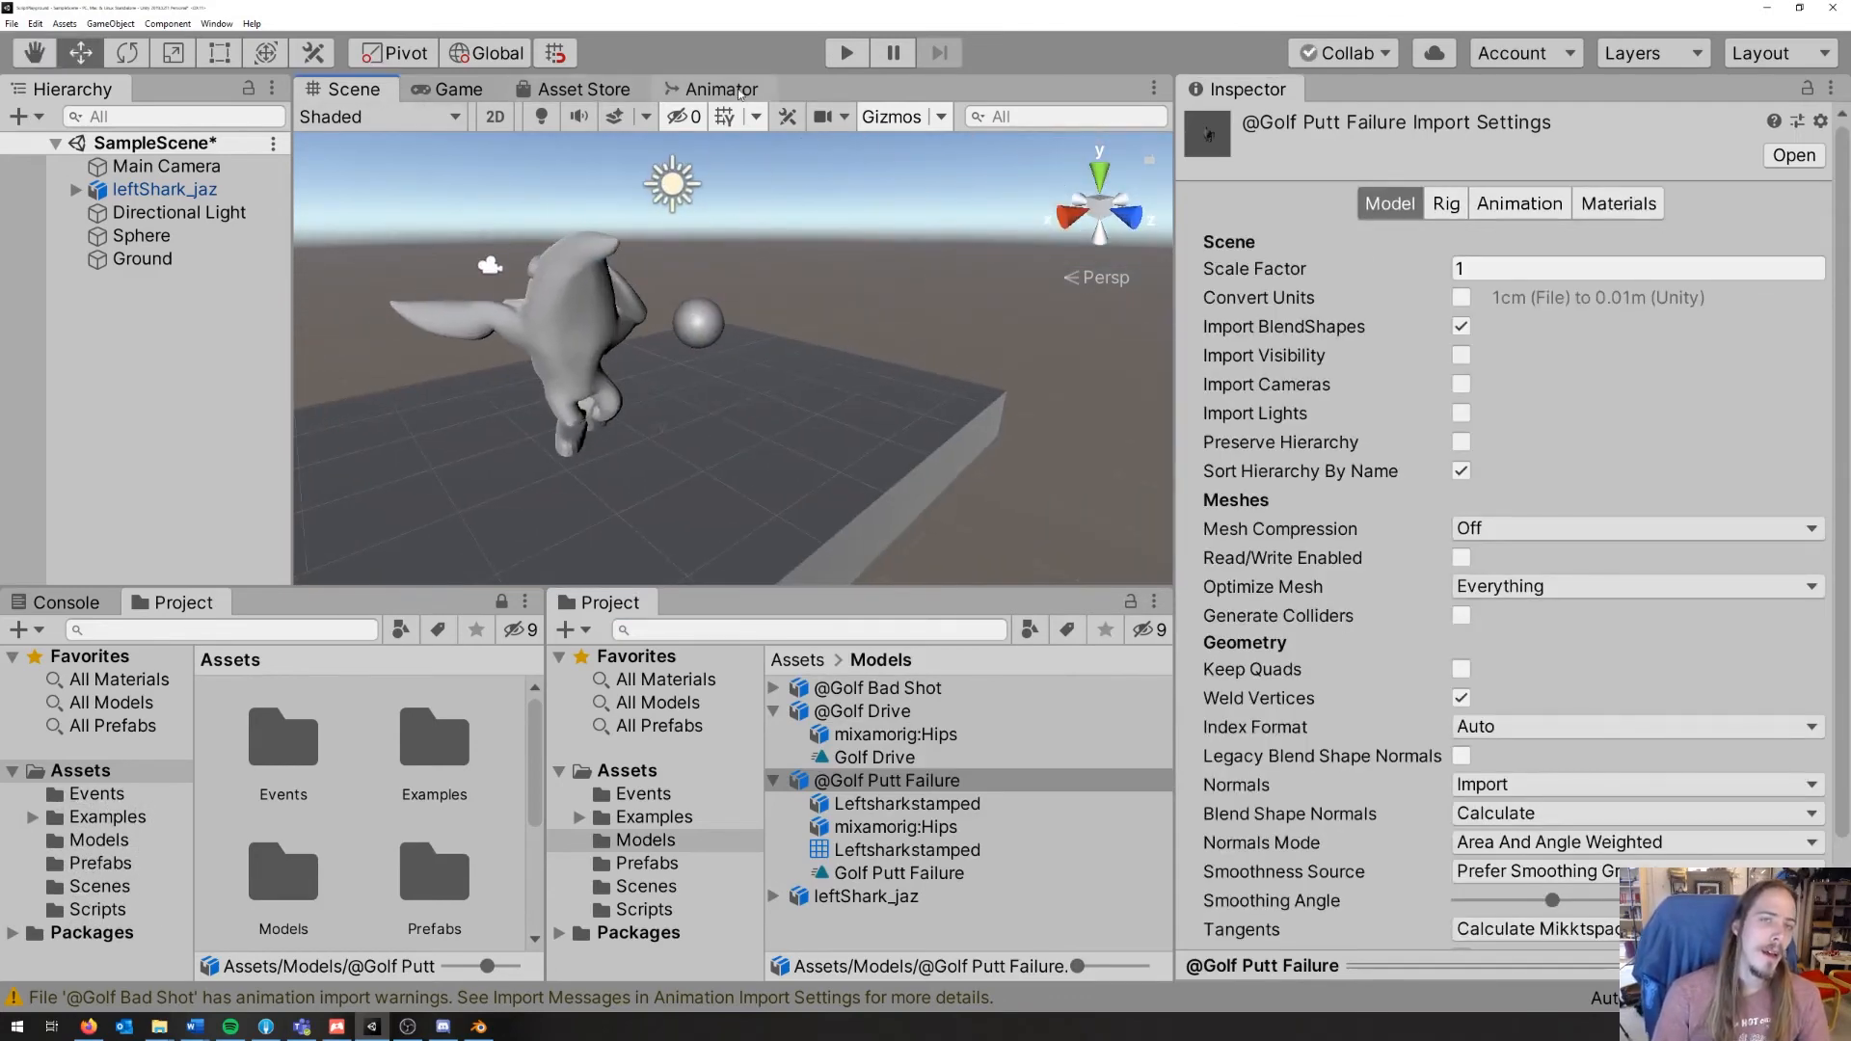
Step: Create an empty state in the Base Layer of SharkAnimController, placed to the right of Jazz Dancing
{"action": "left_click", "coordinate": [740, 92]}
{"action": "middle_click_drag", "start_coordinate": [848, 342], "coordinate": [636, 369]}
{"action": "right_click", "coordinate": [987, 412]}
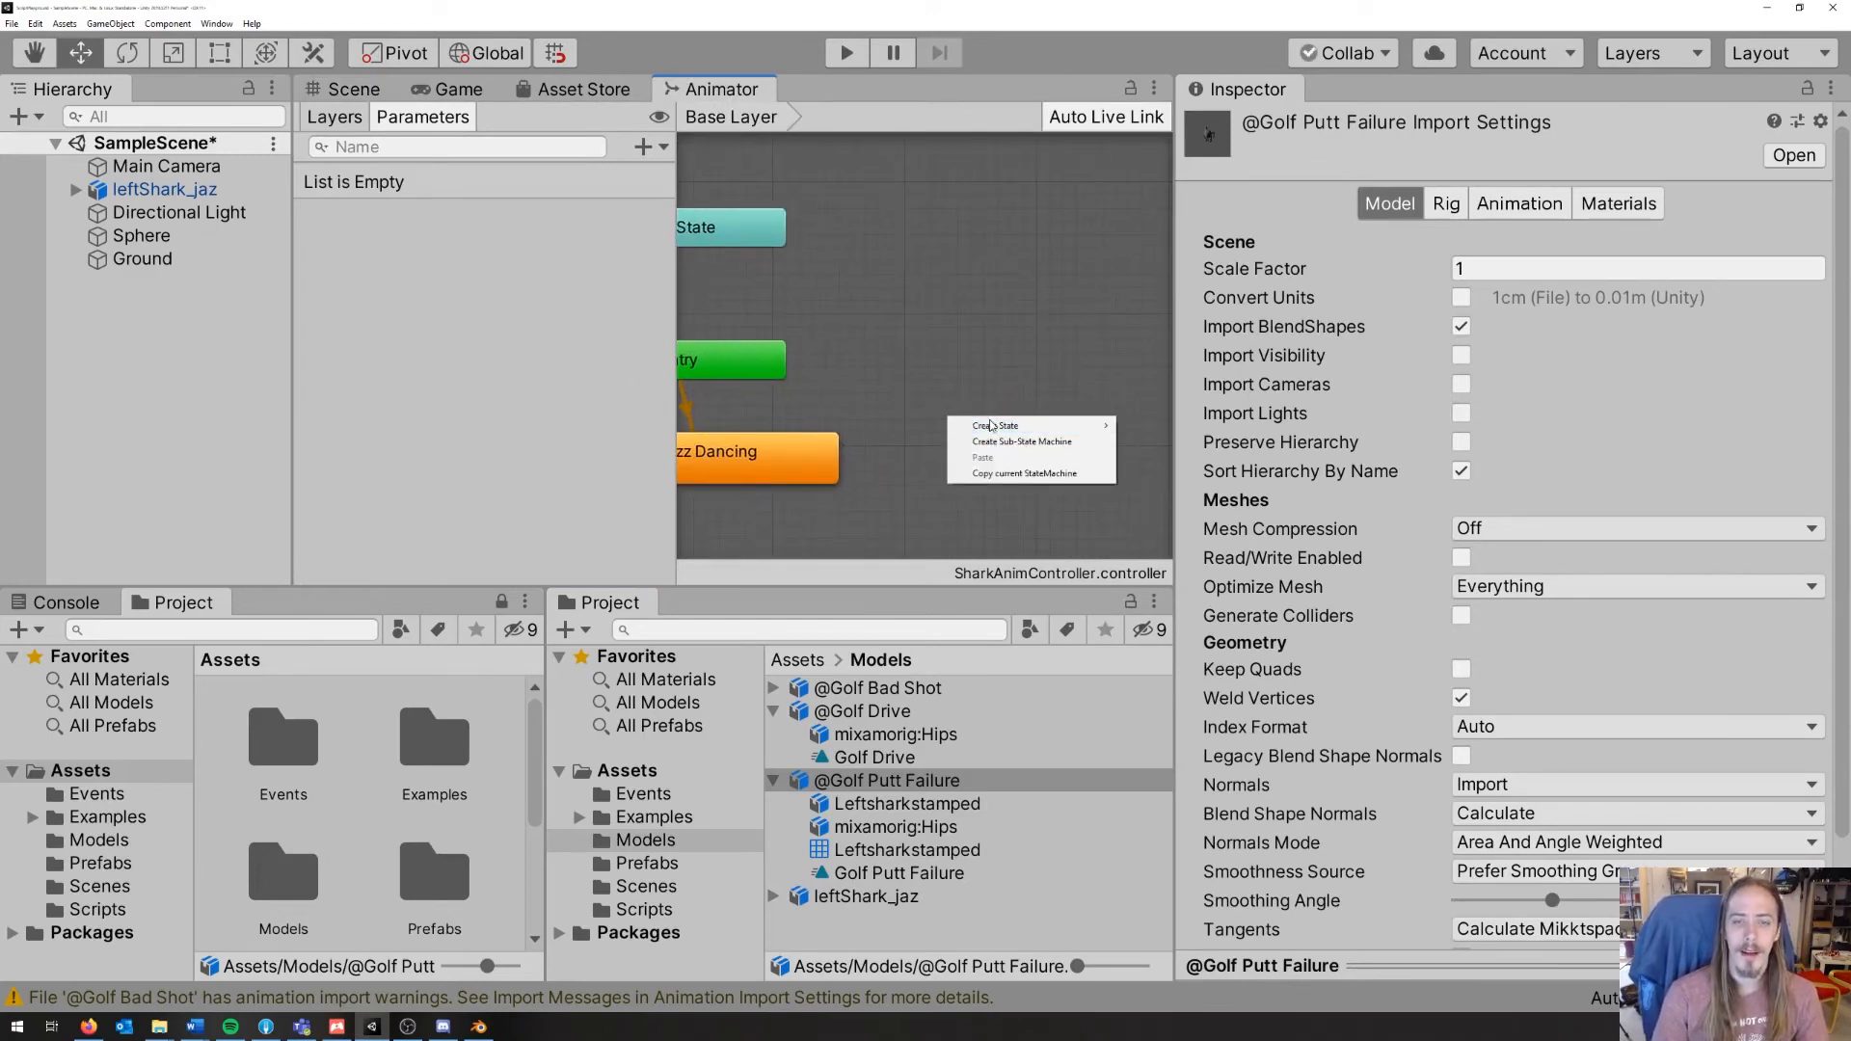
{"action": "mouse_move", "coordinate": [991, 426]}
{"action": "left_click", "coordinate": [1135, 431]}
{"action": "left_click", "coordinate": [1060, 443]}
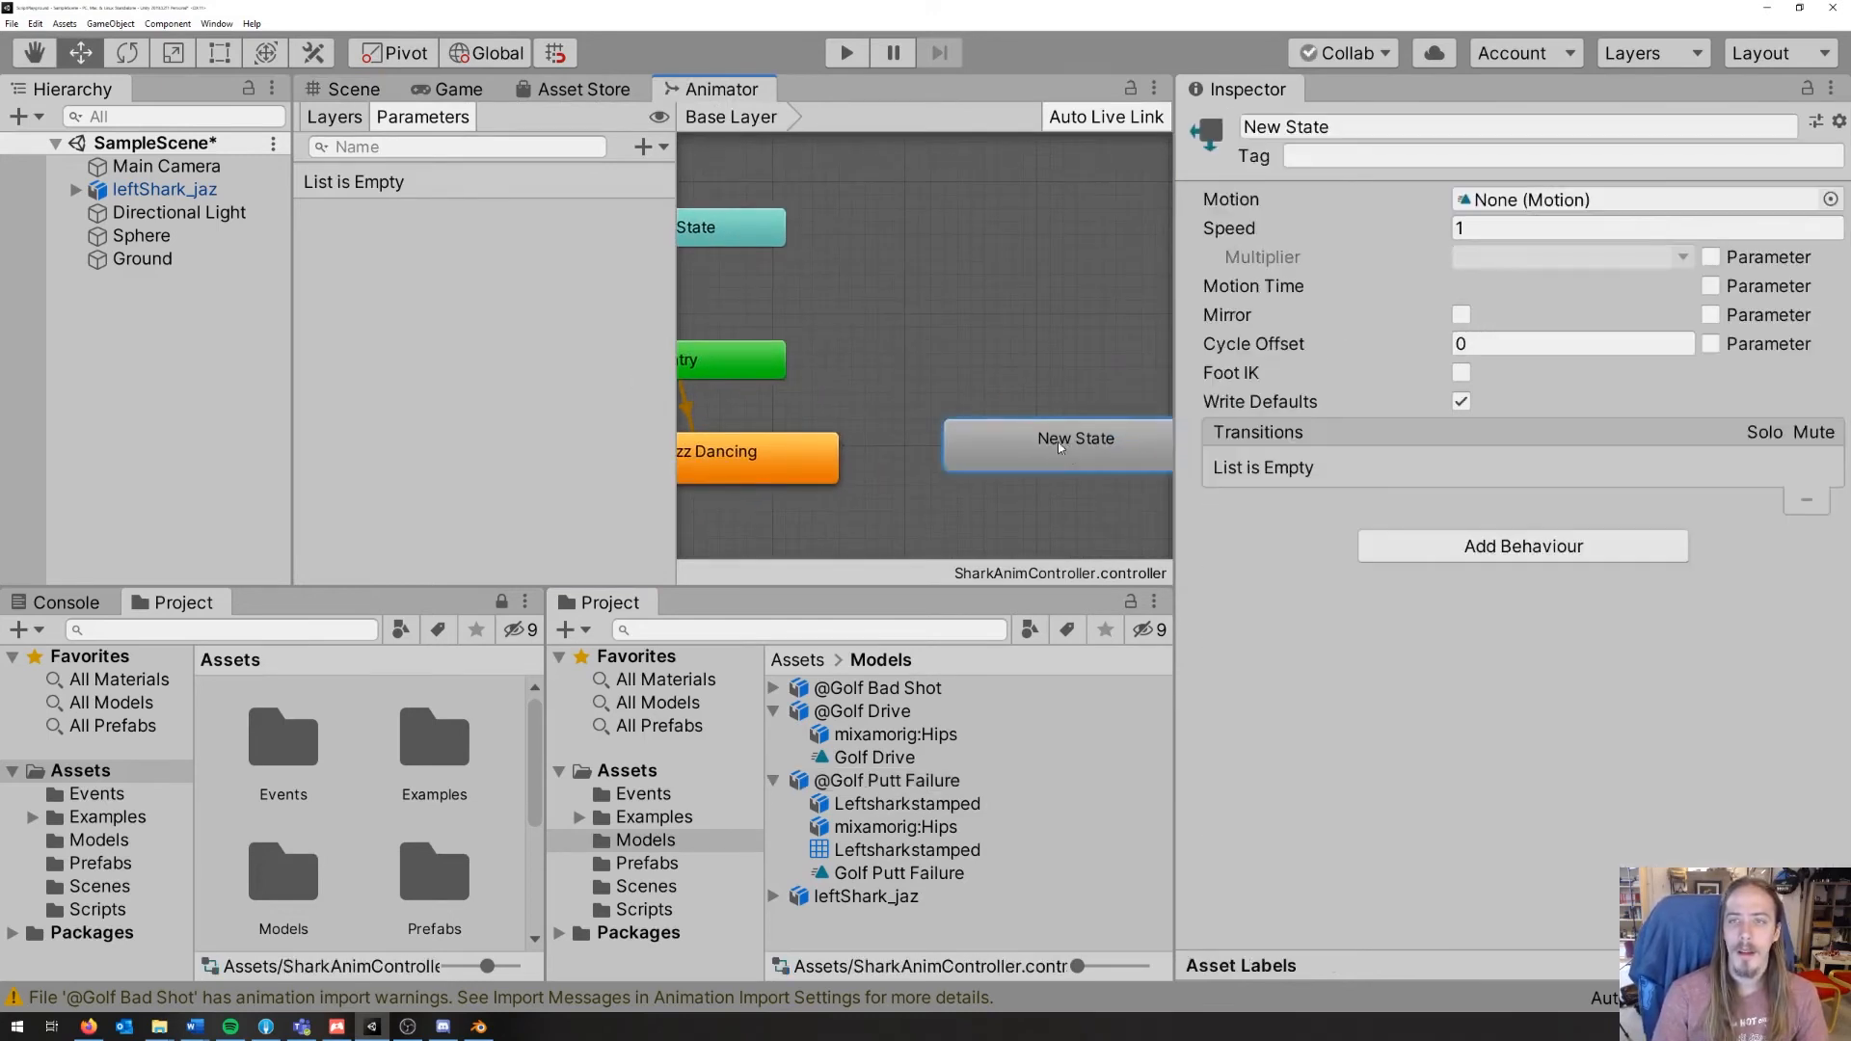
{"action": "left_click_drag", "start_coordinate": [1056, 442], "coordinate": [1043, 429]}
Step: Rename the new animator state as Golf Drive
{"action": "left_click", "coordinate": [1329, 125]}
{"action": "type", "text": "Holf"}
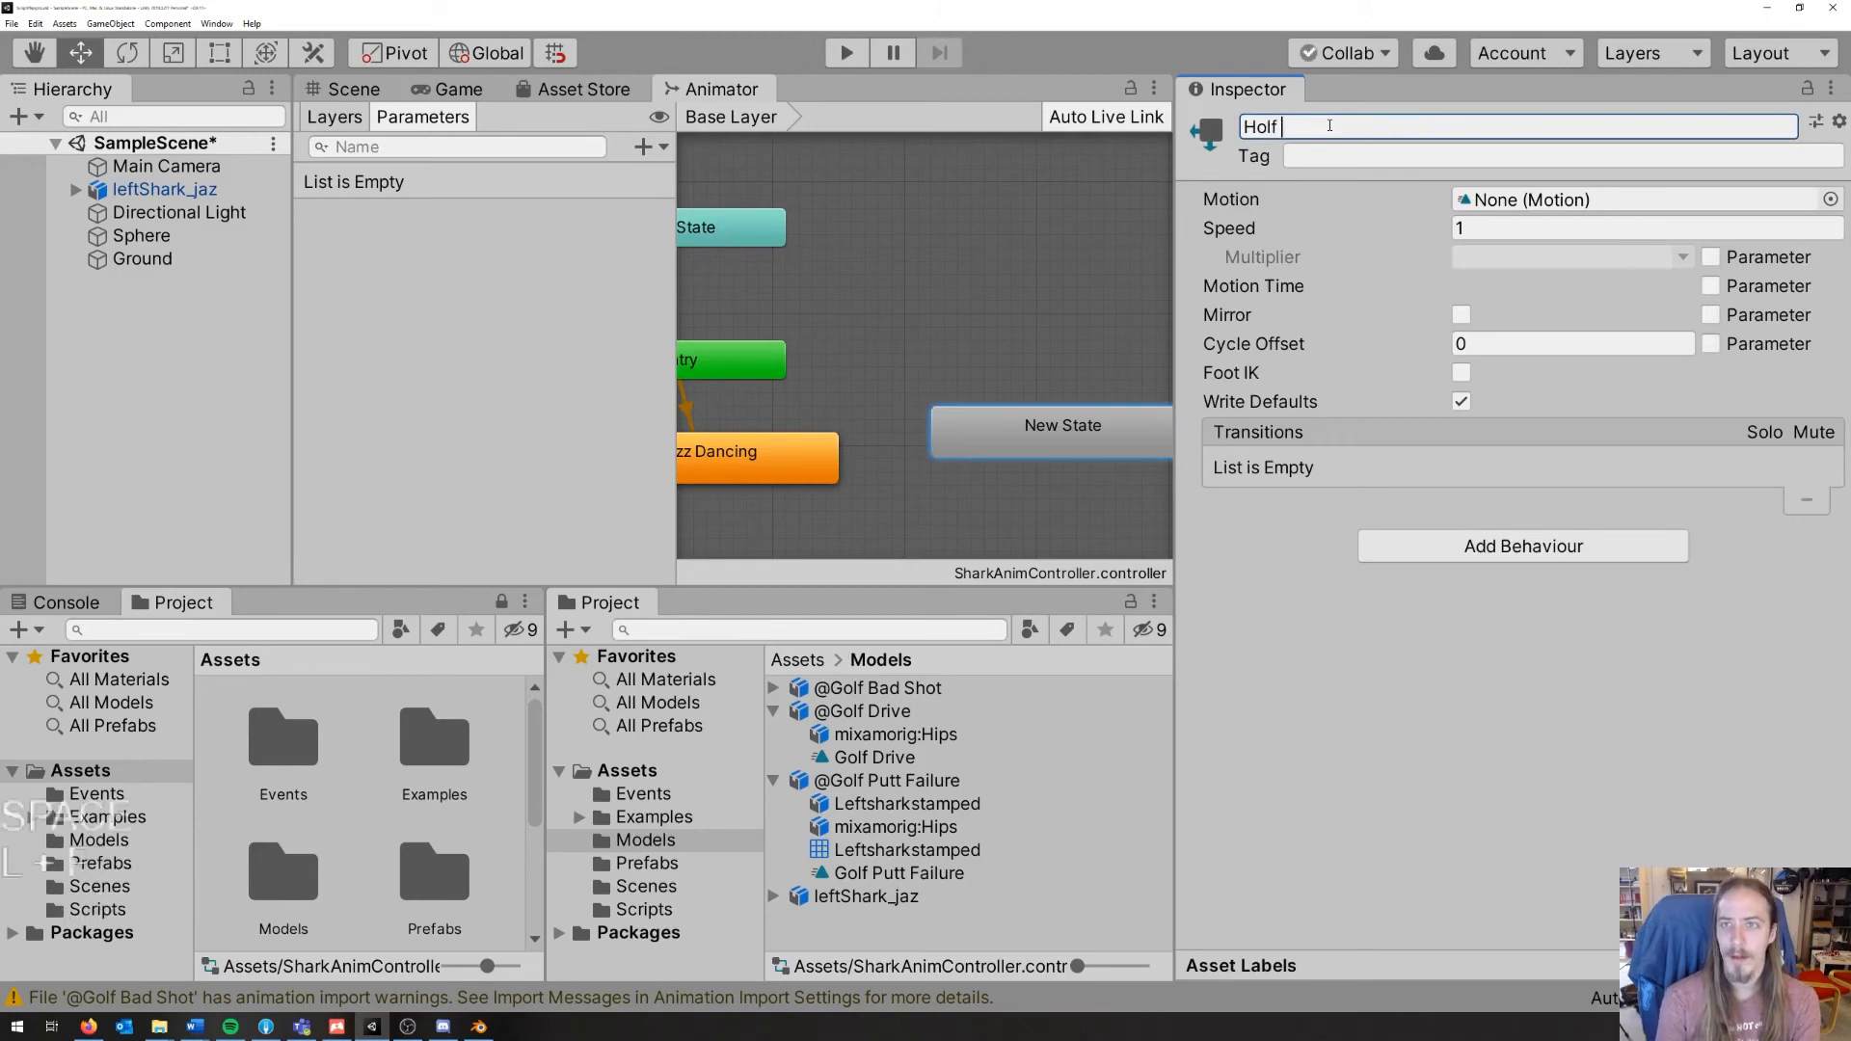
{"action": "key", "text": "ctrl+BackSpace"}
{"action": "type", "text": "Golf Drive"}
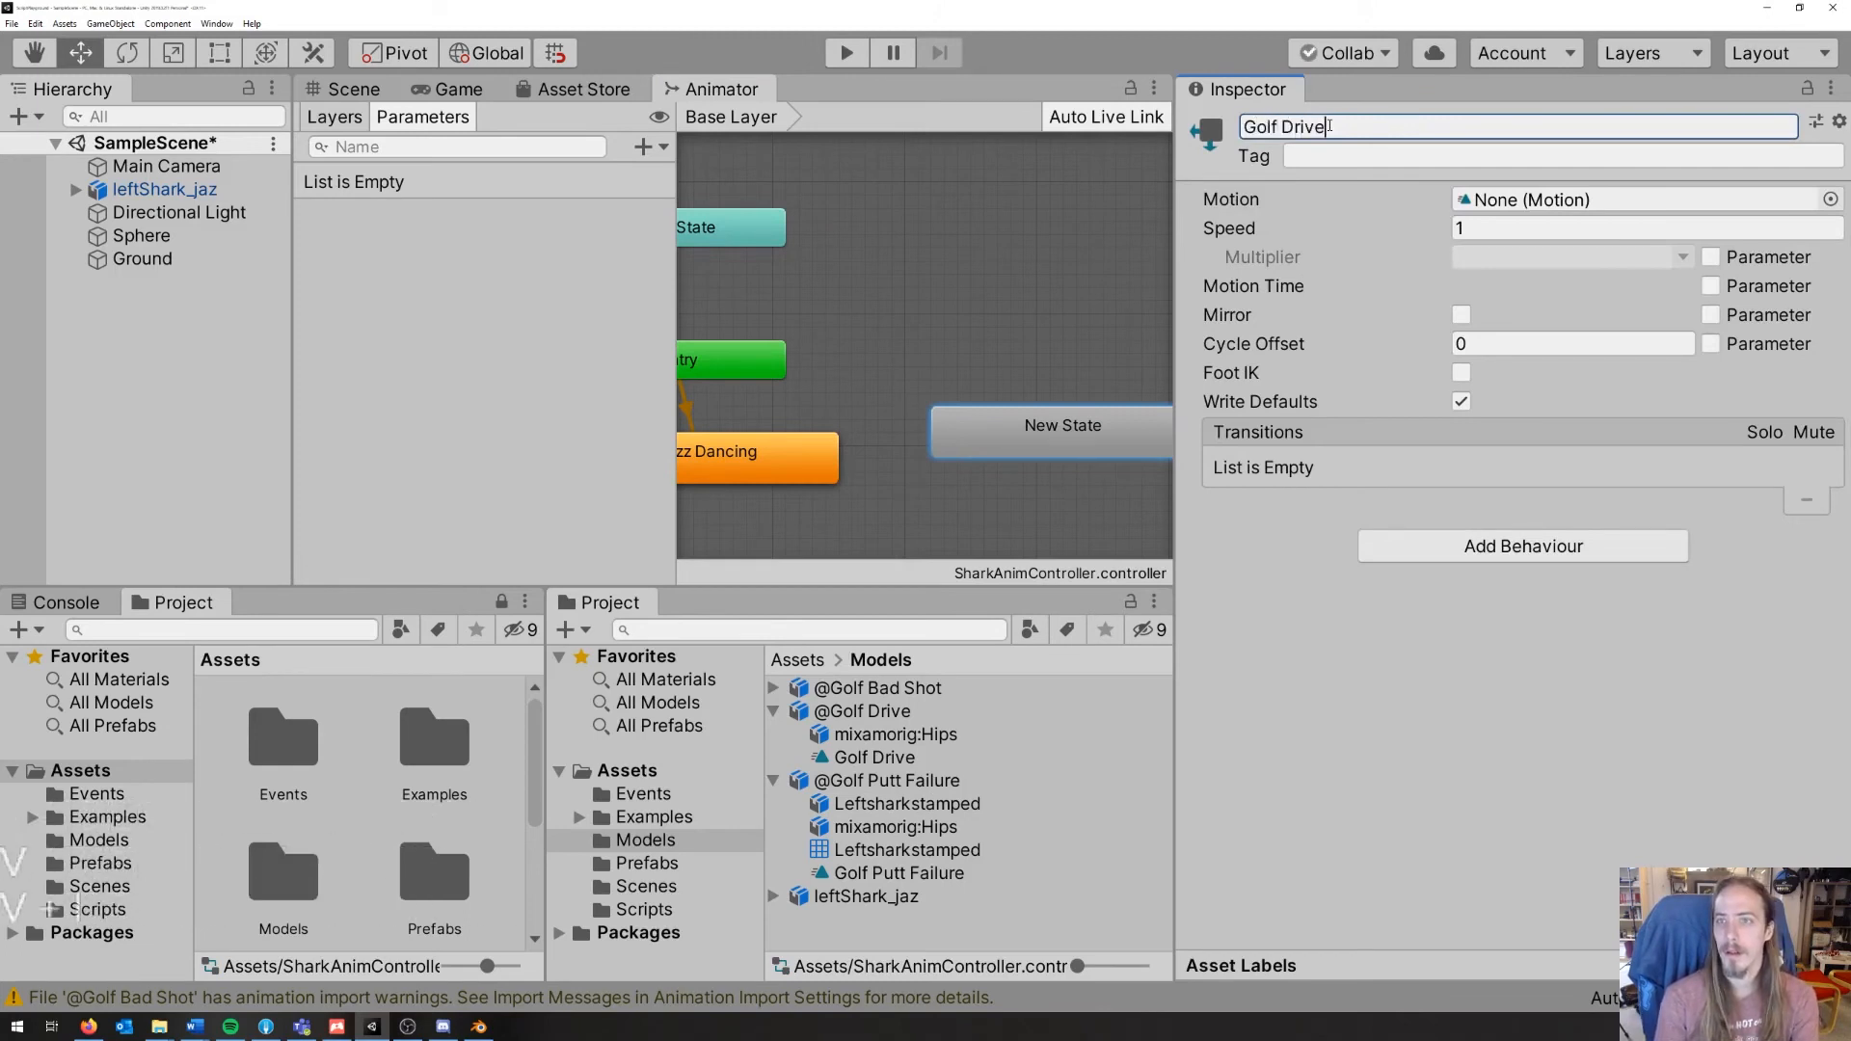
{"action": "key", "text": "Return"}
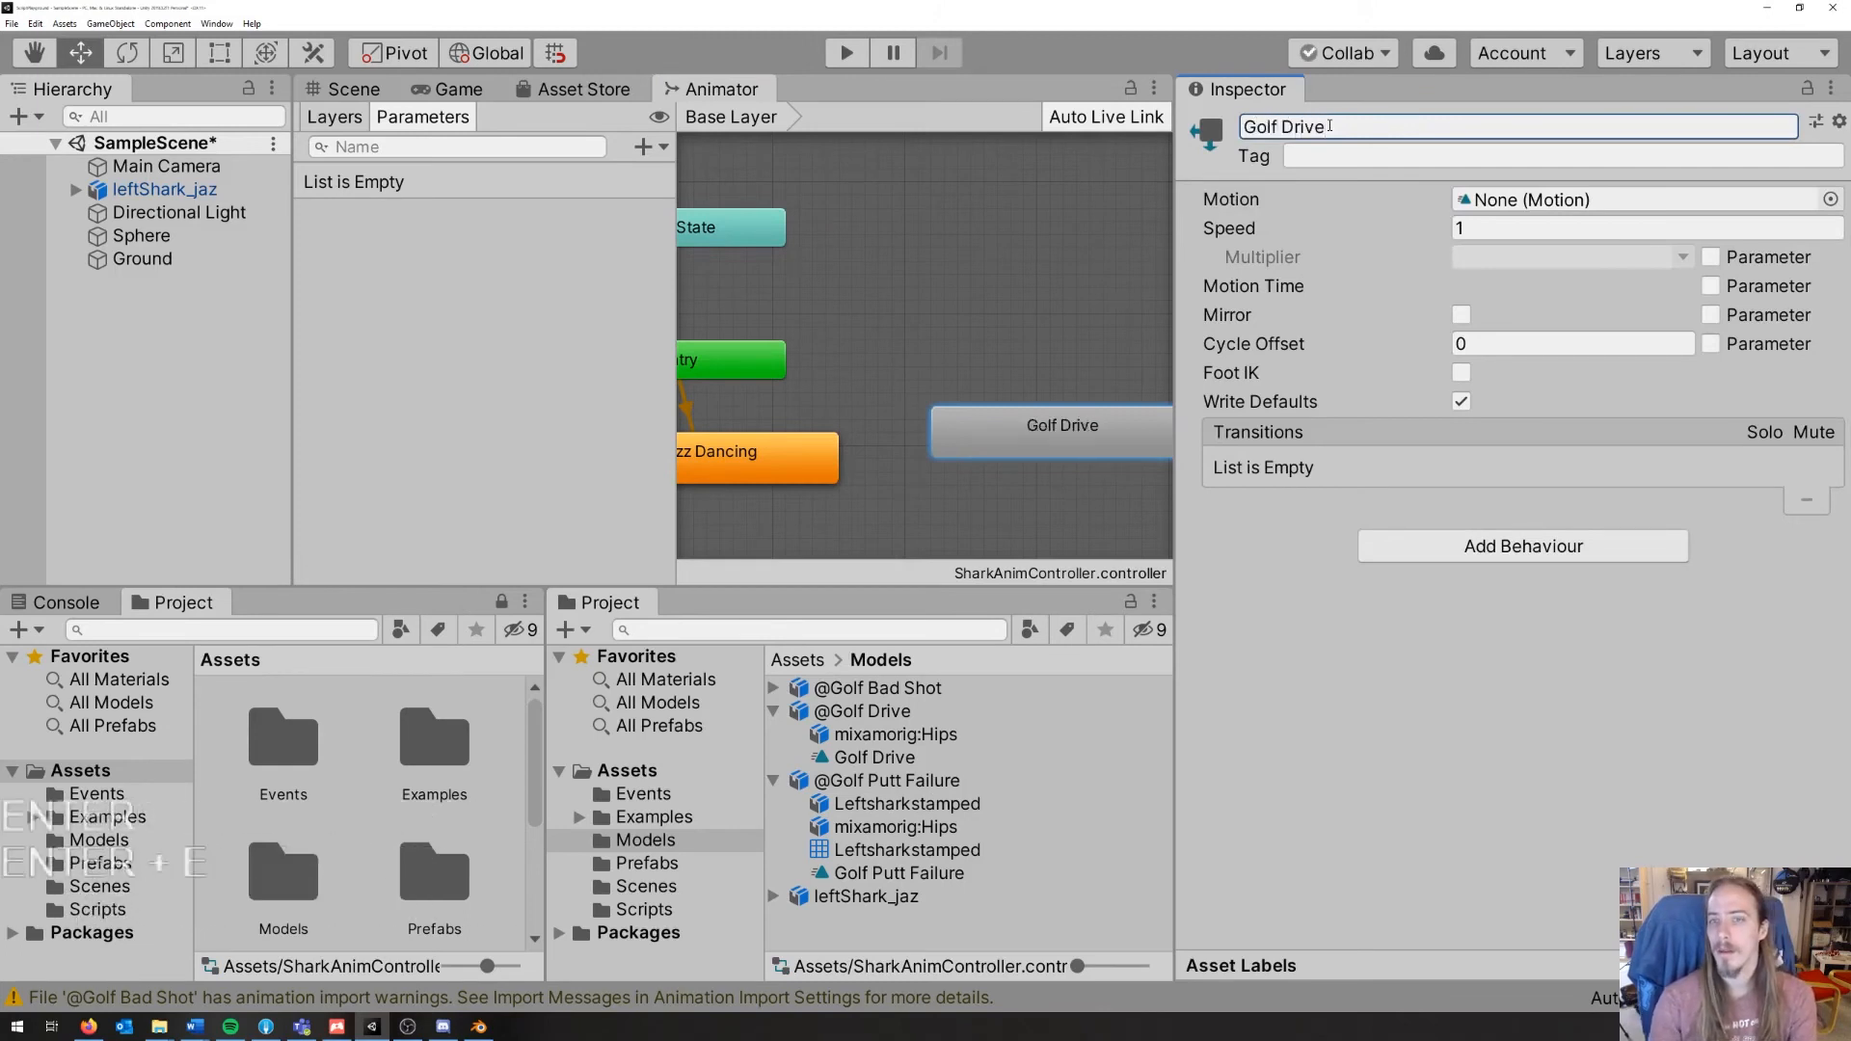
Step: Assign the Golf Drive clip as the Golf Drive state's motion and place the state beside Any State
{"action": "left_click", "coordinate": [1831, 201]}
{"action": "left_click", "coordinate": [520, 164]}
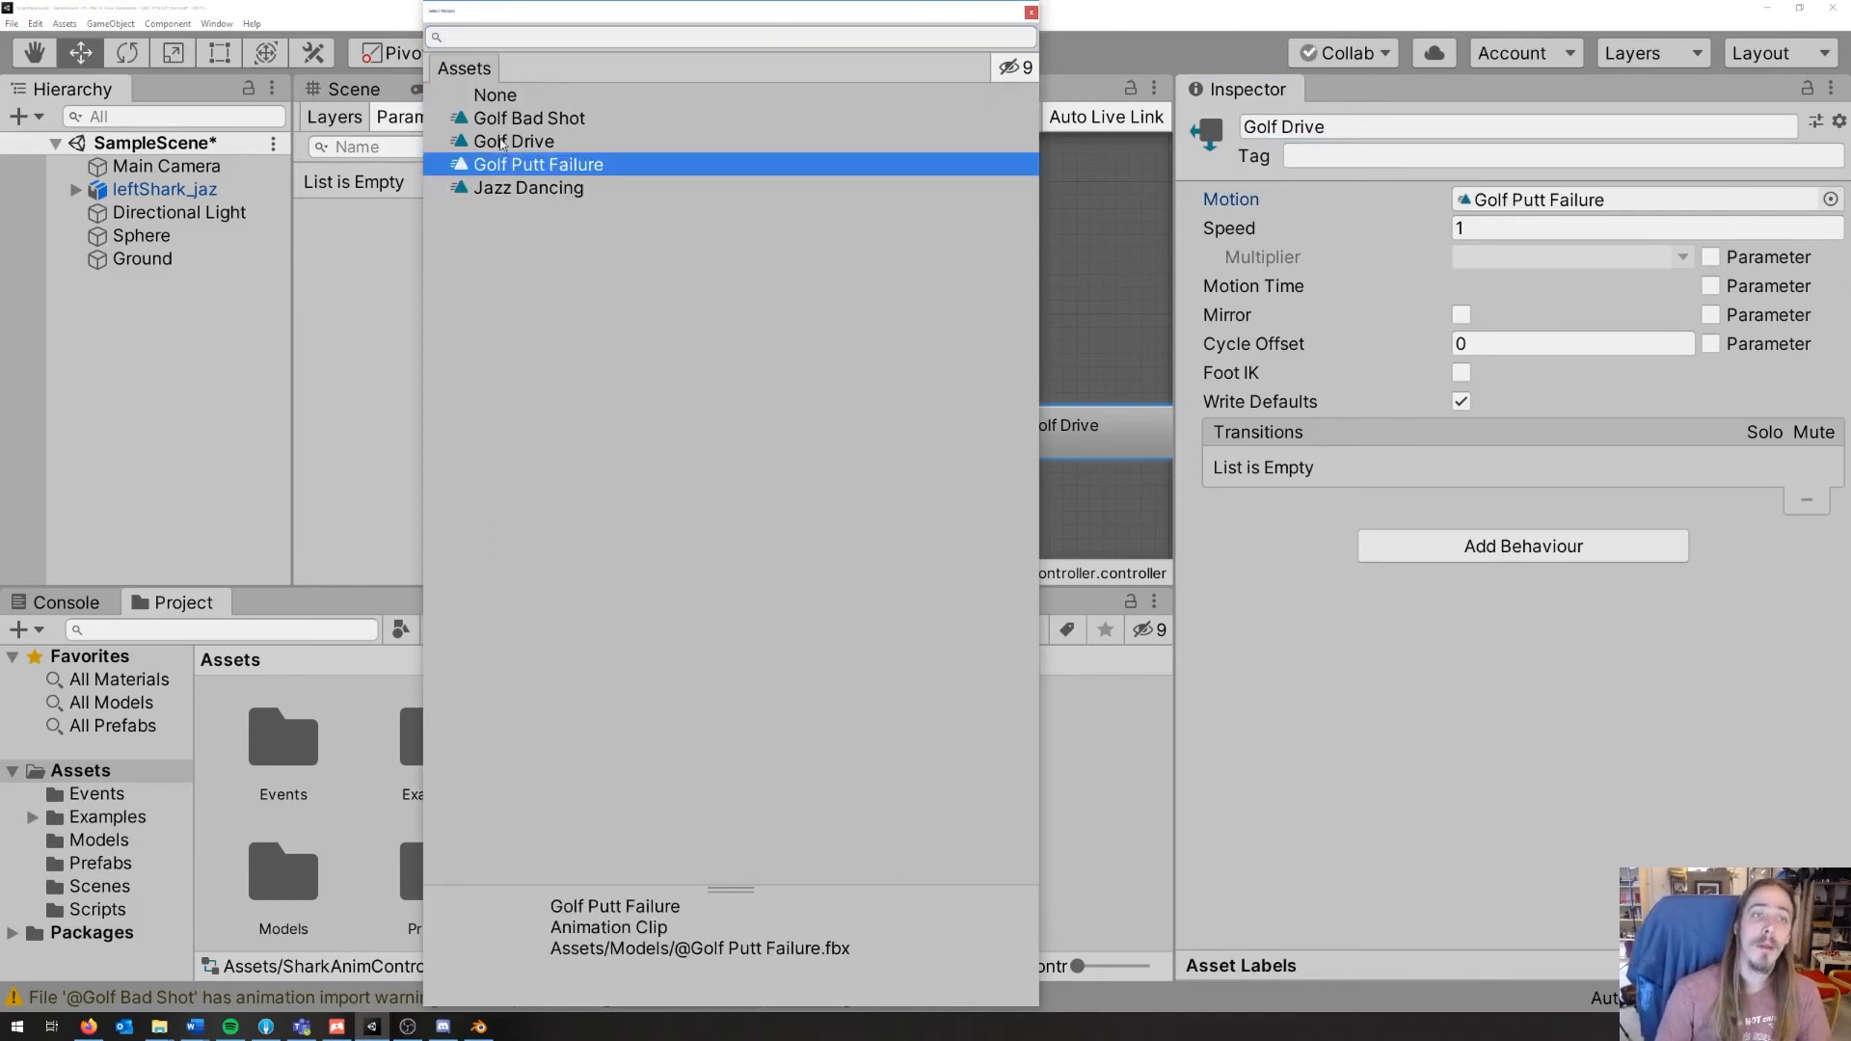
{"action": "left_click", "coordinate": [559, 117]}
{"action": "left_click", "coordinate": [598, 141]}
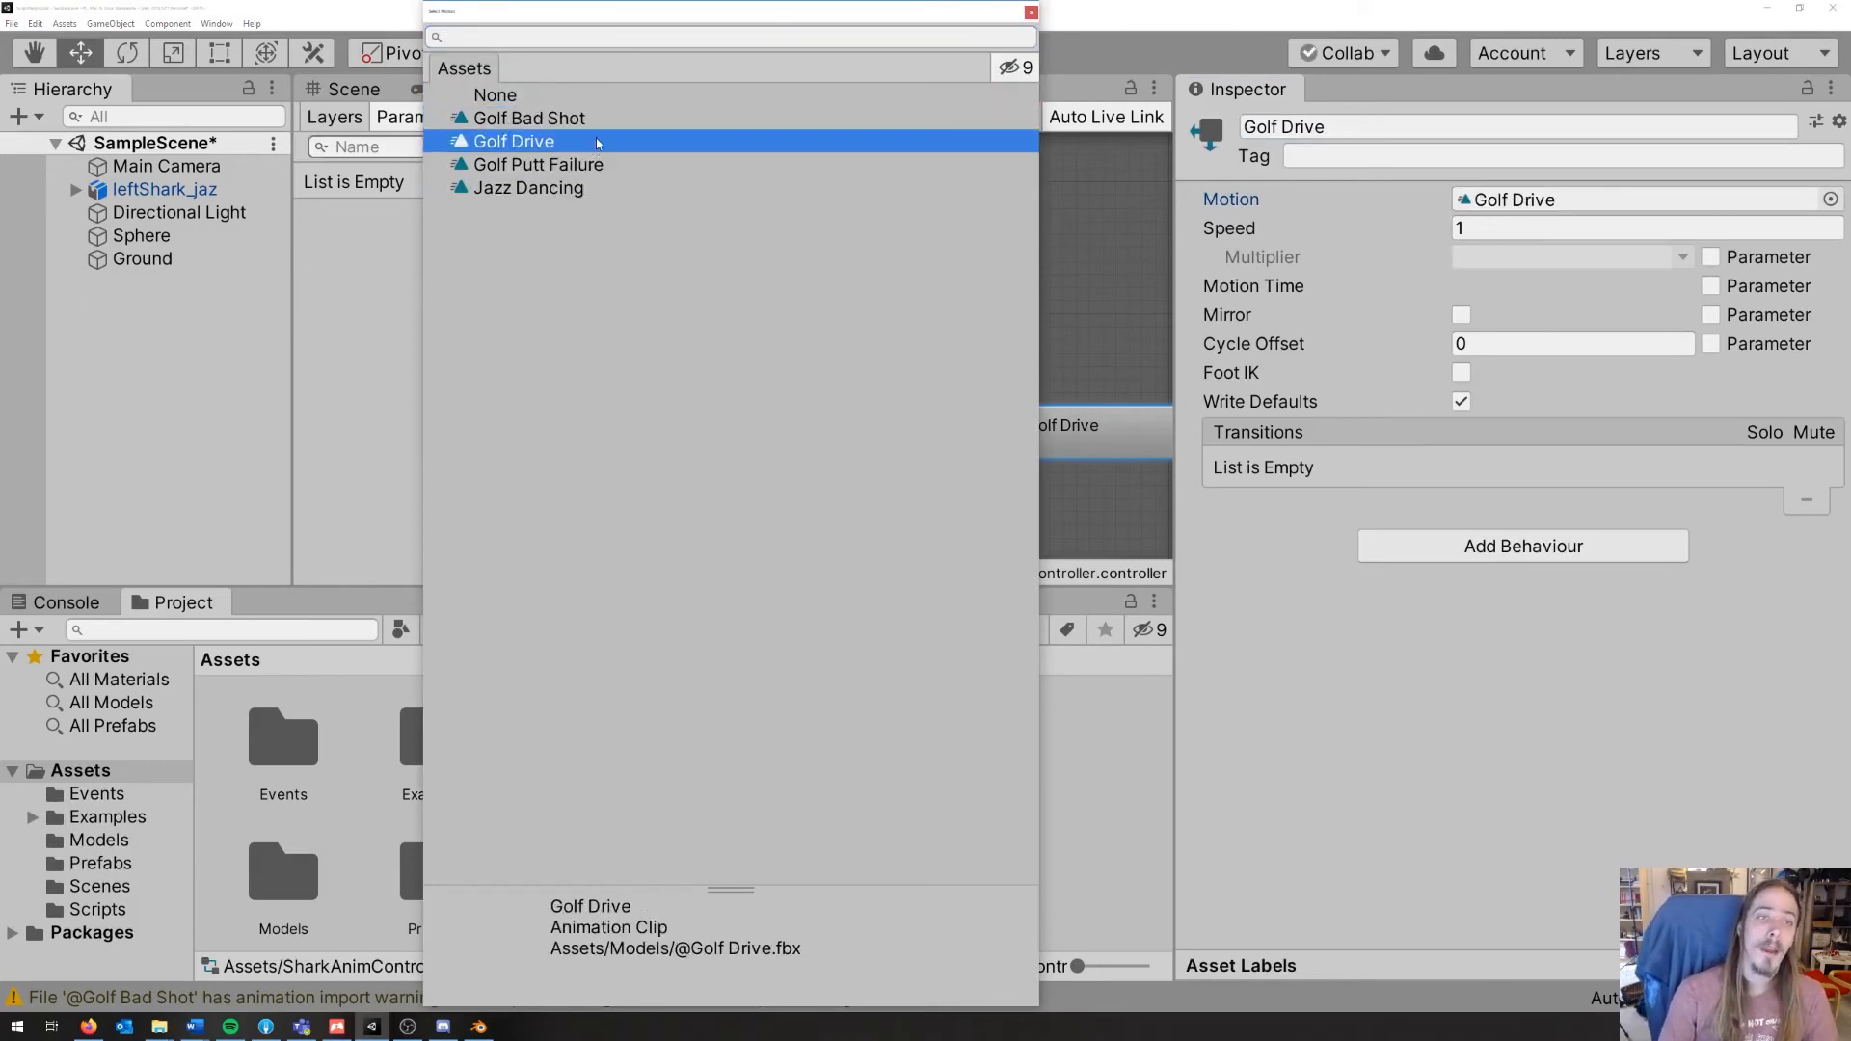
{"action": "double_click", "coordinate": [526, 146]}
{"action": "left_click", "coordinate": [894, 461]}
{"action": "left_click_drag", "start_coordinate": [1036, 433], "coordinate": [1101, 249]}
Step: Create another empty state in the animator graph above Golf Drive
{"action": "left_click", "coordinate": [761, 227]}
{"action": "right_click", "coordinate": [777, 231]}
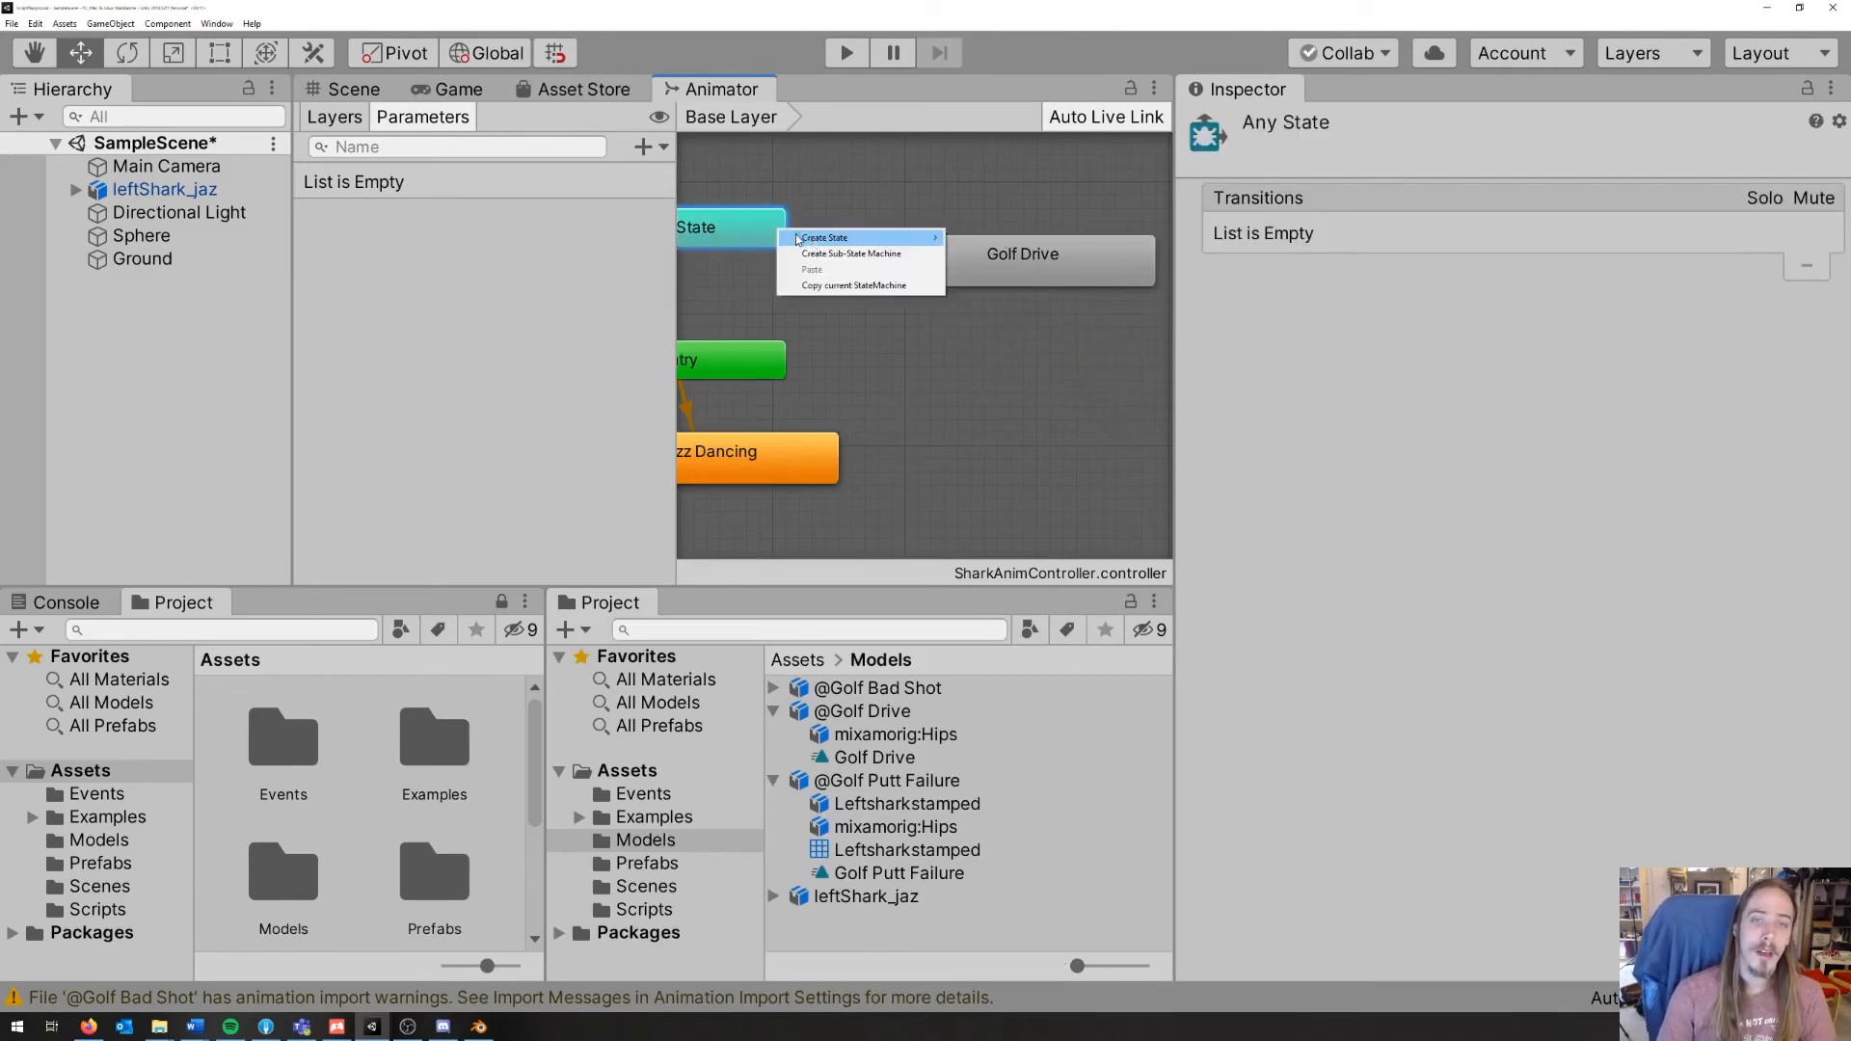
{"action": "mouse_move", "coordinate": [868, 237]}
{"action": "left_click", "coordinate": [973, 238]}
Step: Make a transition from Any State to Golf Drive and select it
{"action": "right_click", "coordinate": [723, 234]}
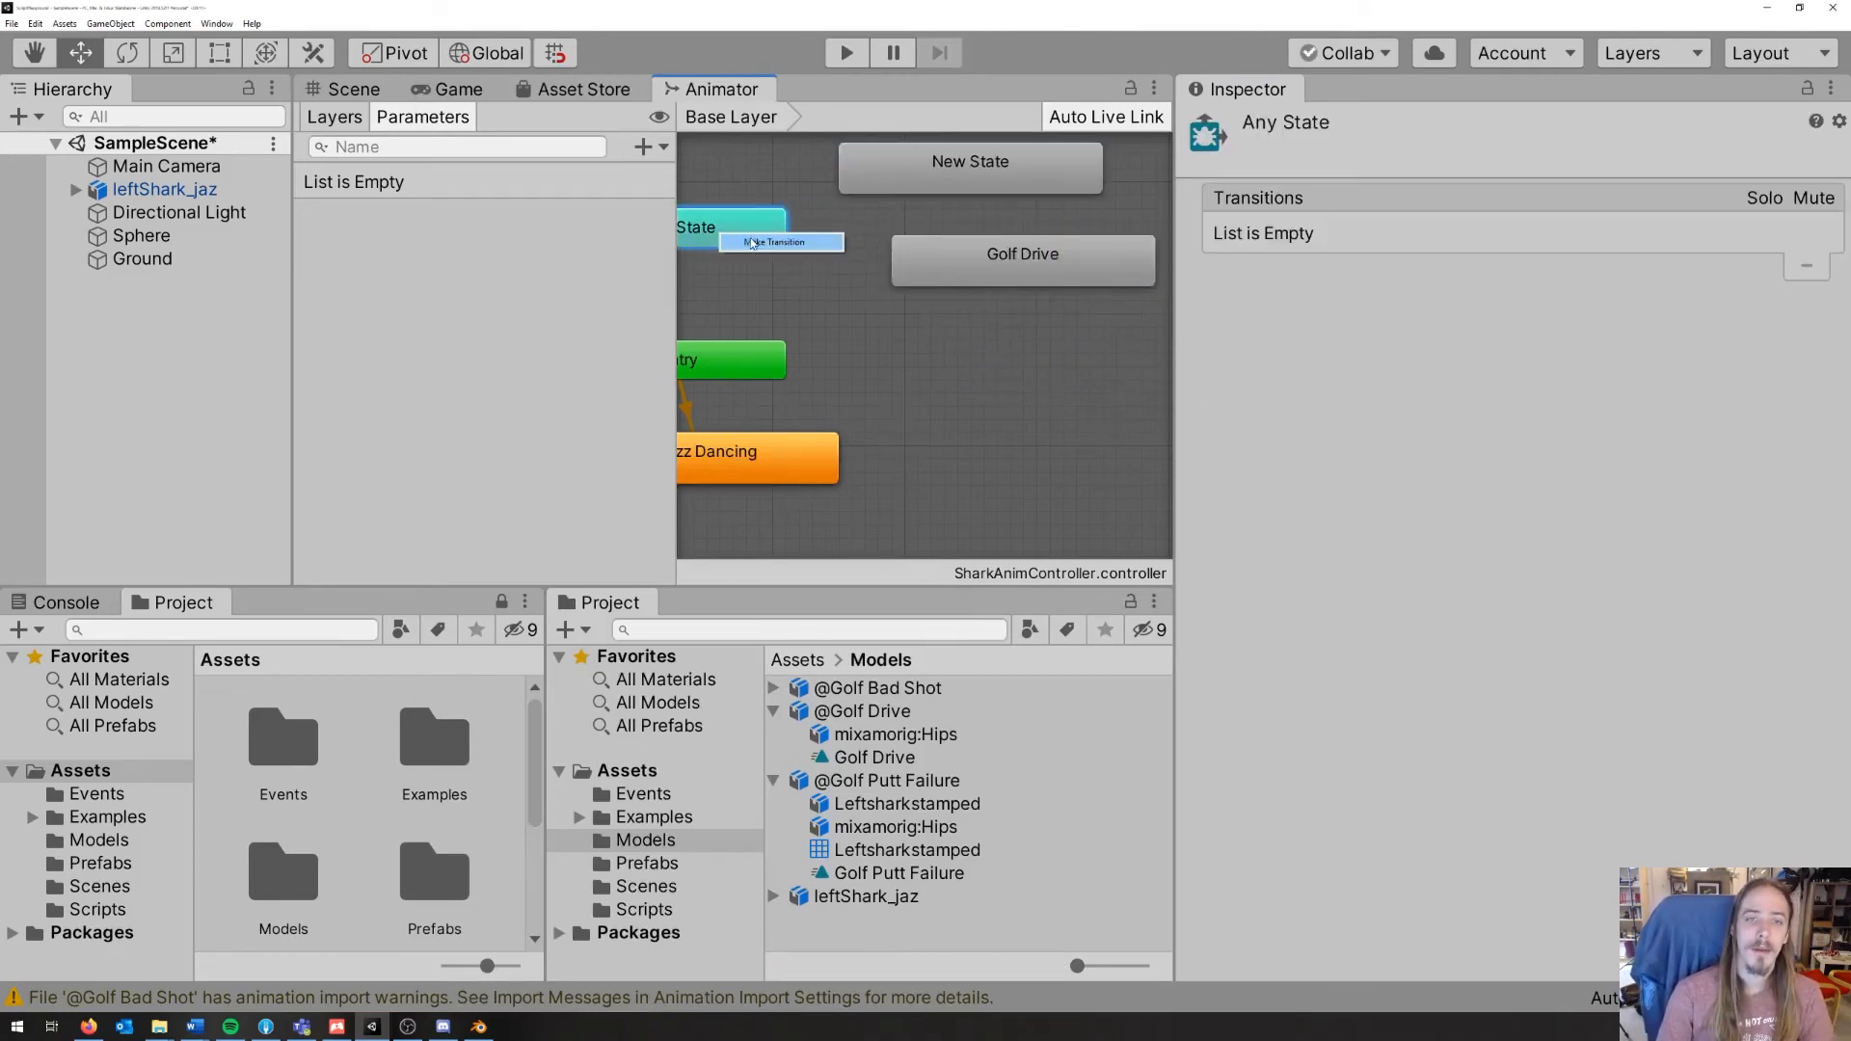
{"action": "left_click", "coordinate": [774, 242]}
{"action": "left_click", "coordinate": [929, 252]}
{"action": "left_click", "coordinate": [871, 253]}
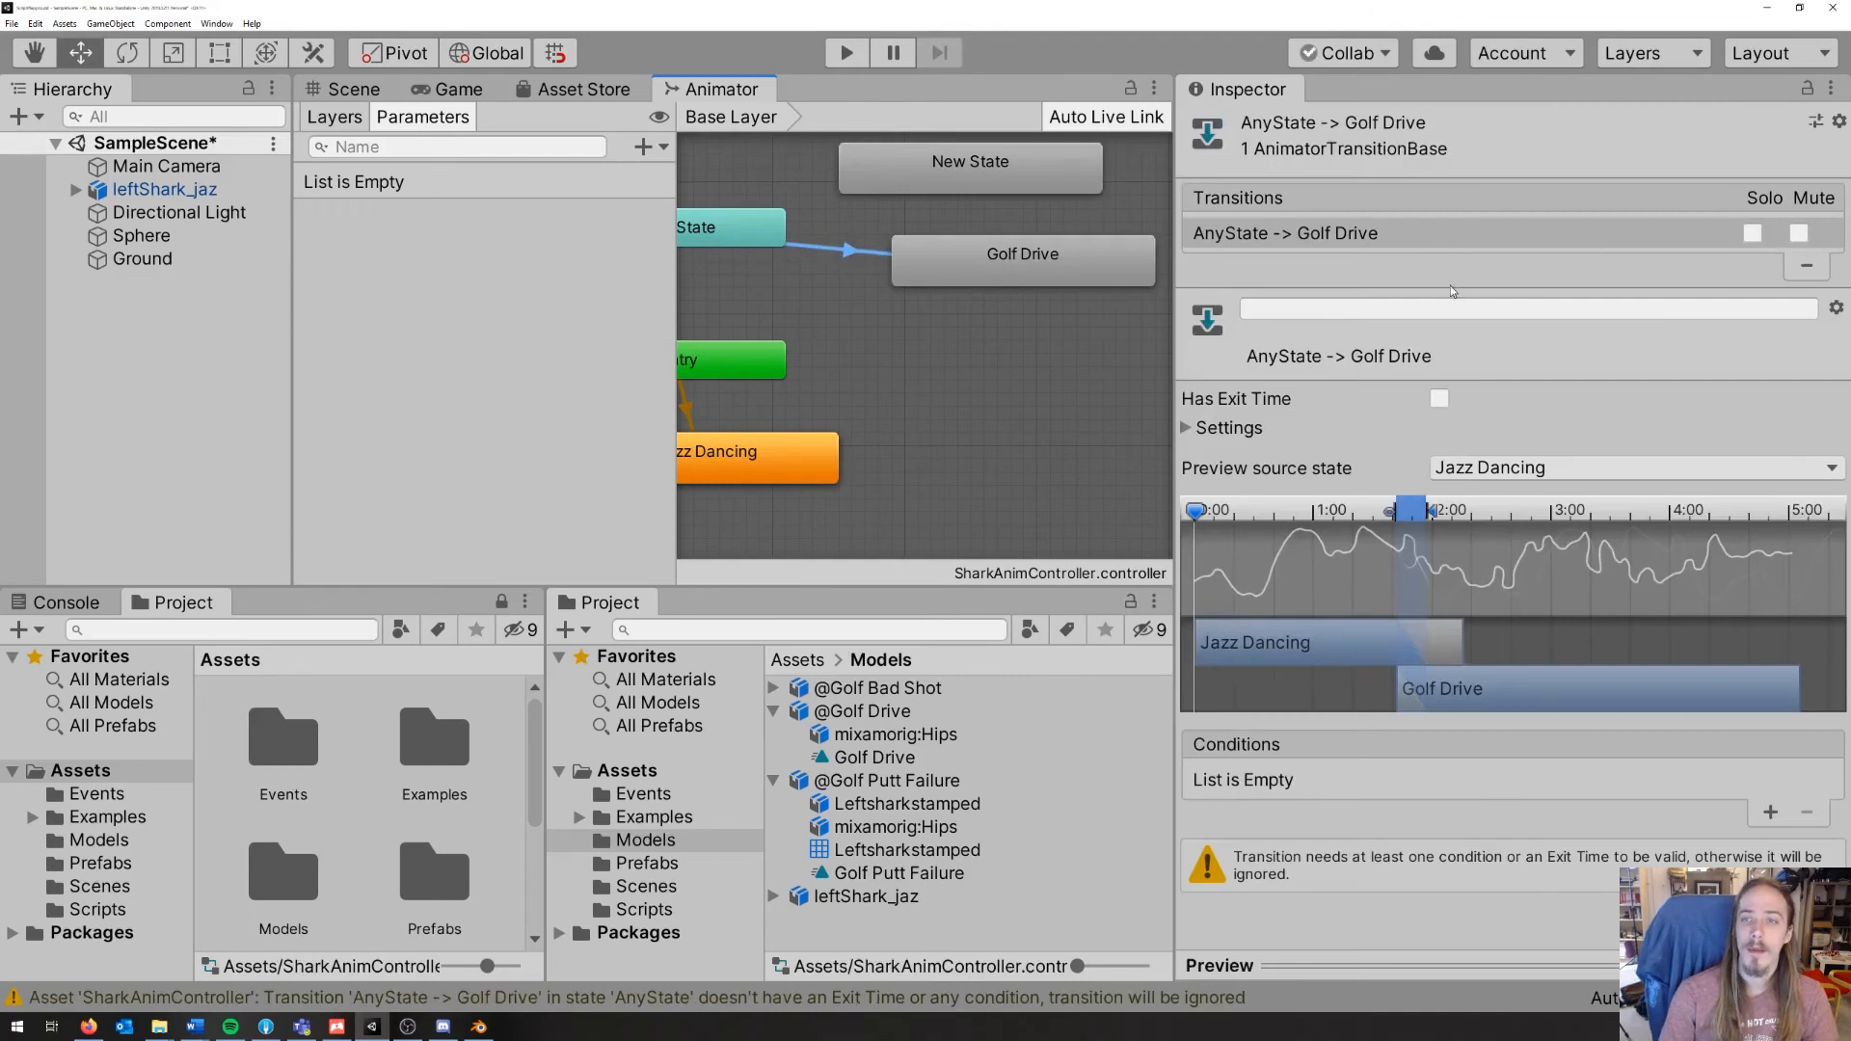
Step: Add two trigger parameters named Drive and Bad Shot to the animator controller
{"action": "left_click", "coordinate": [654, 139]}
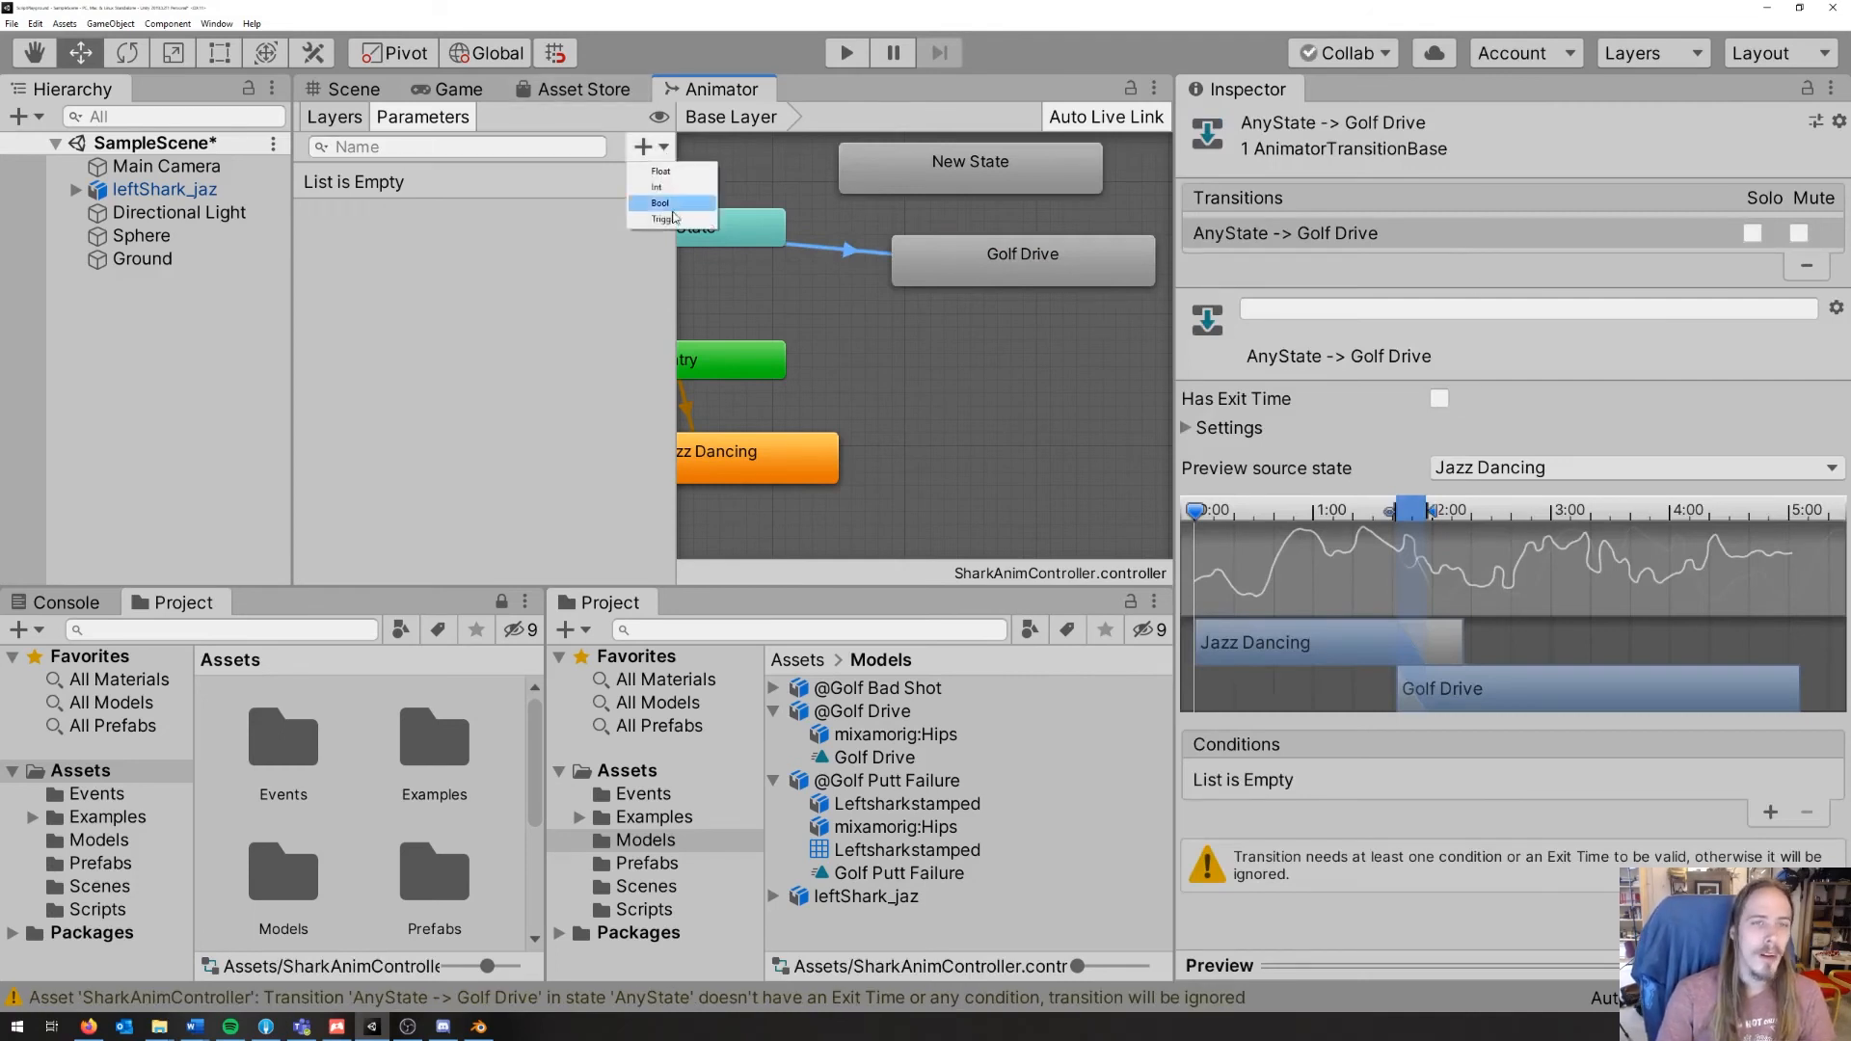
{"action": "left_click", "coordinate": [663, 218]}
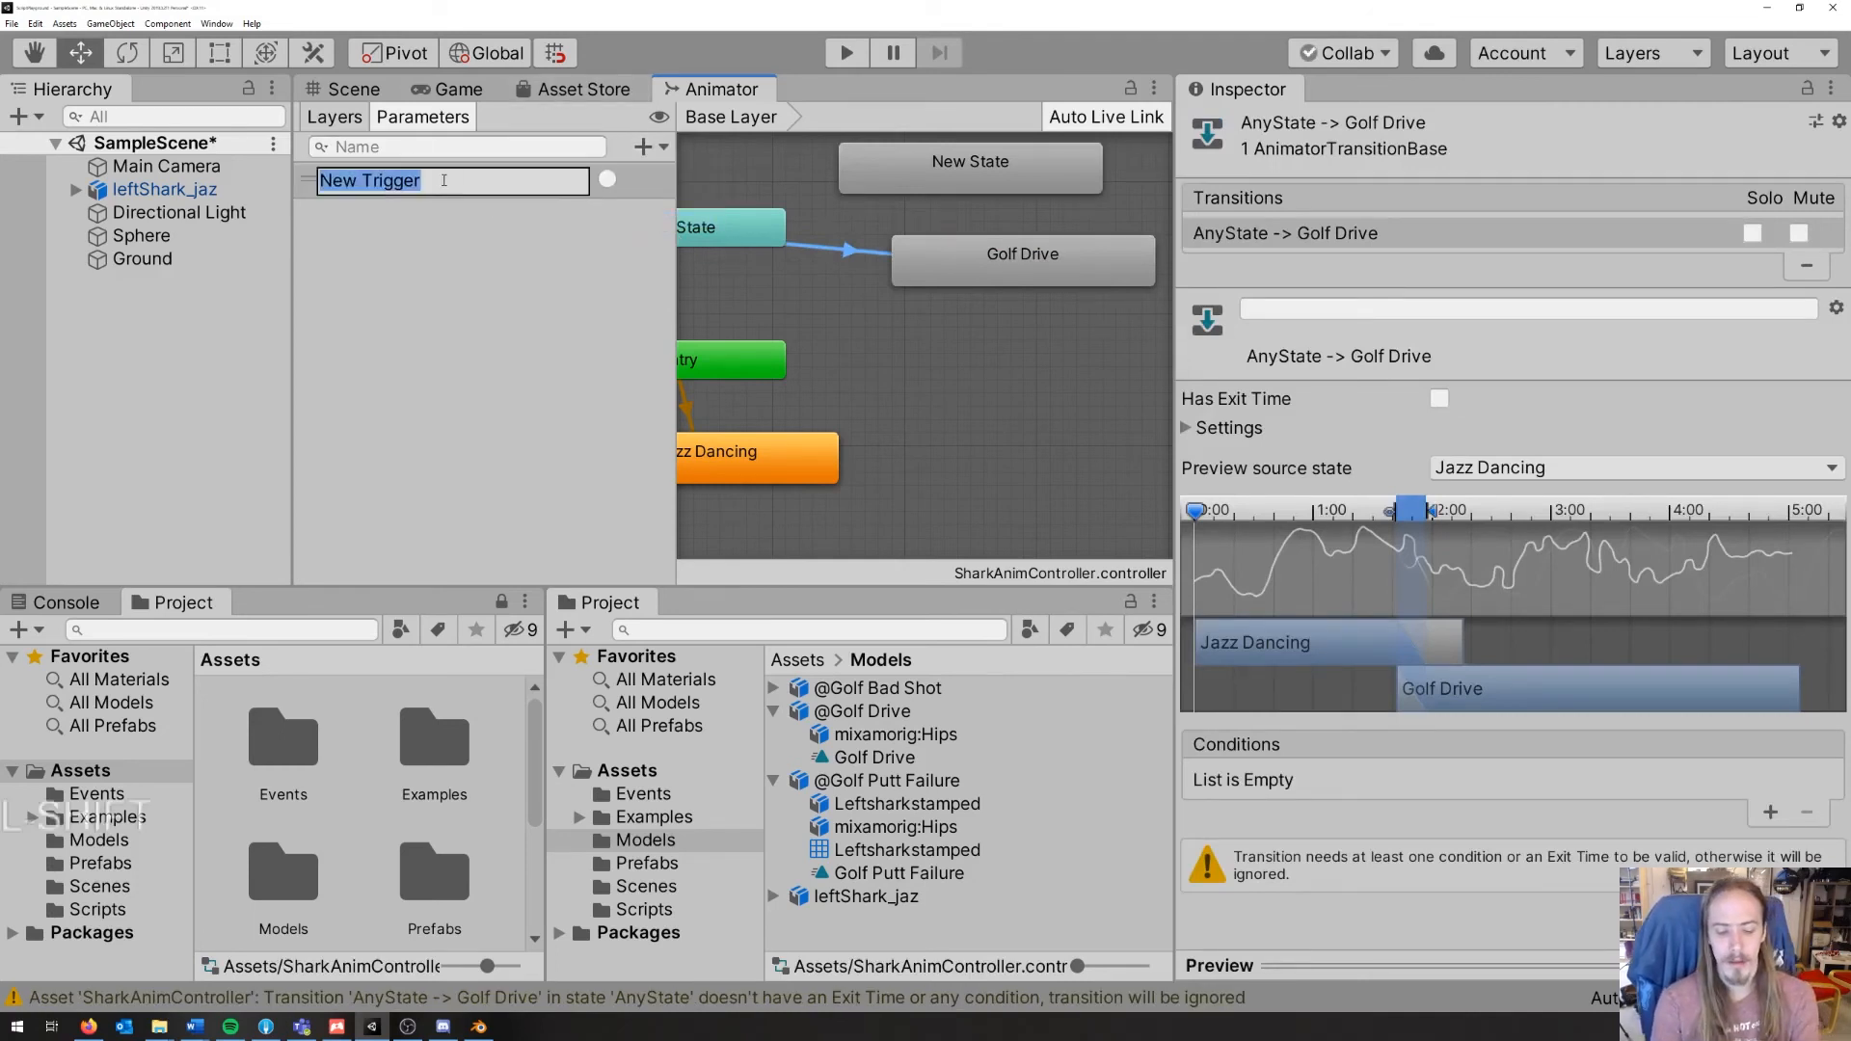
{"action": "type", "text": "Drive!"}
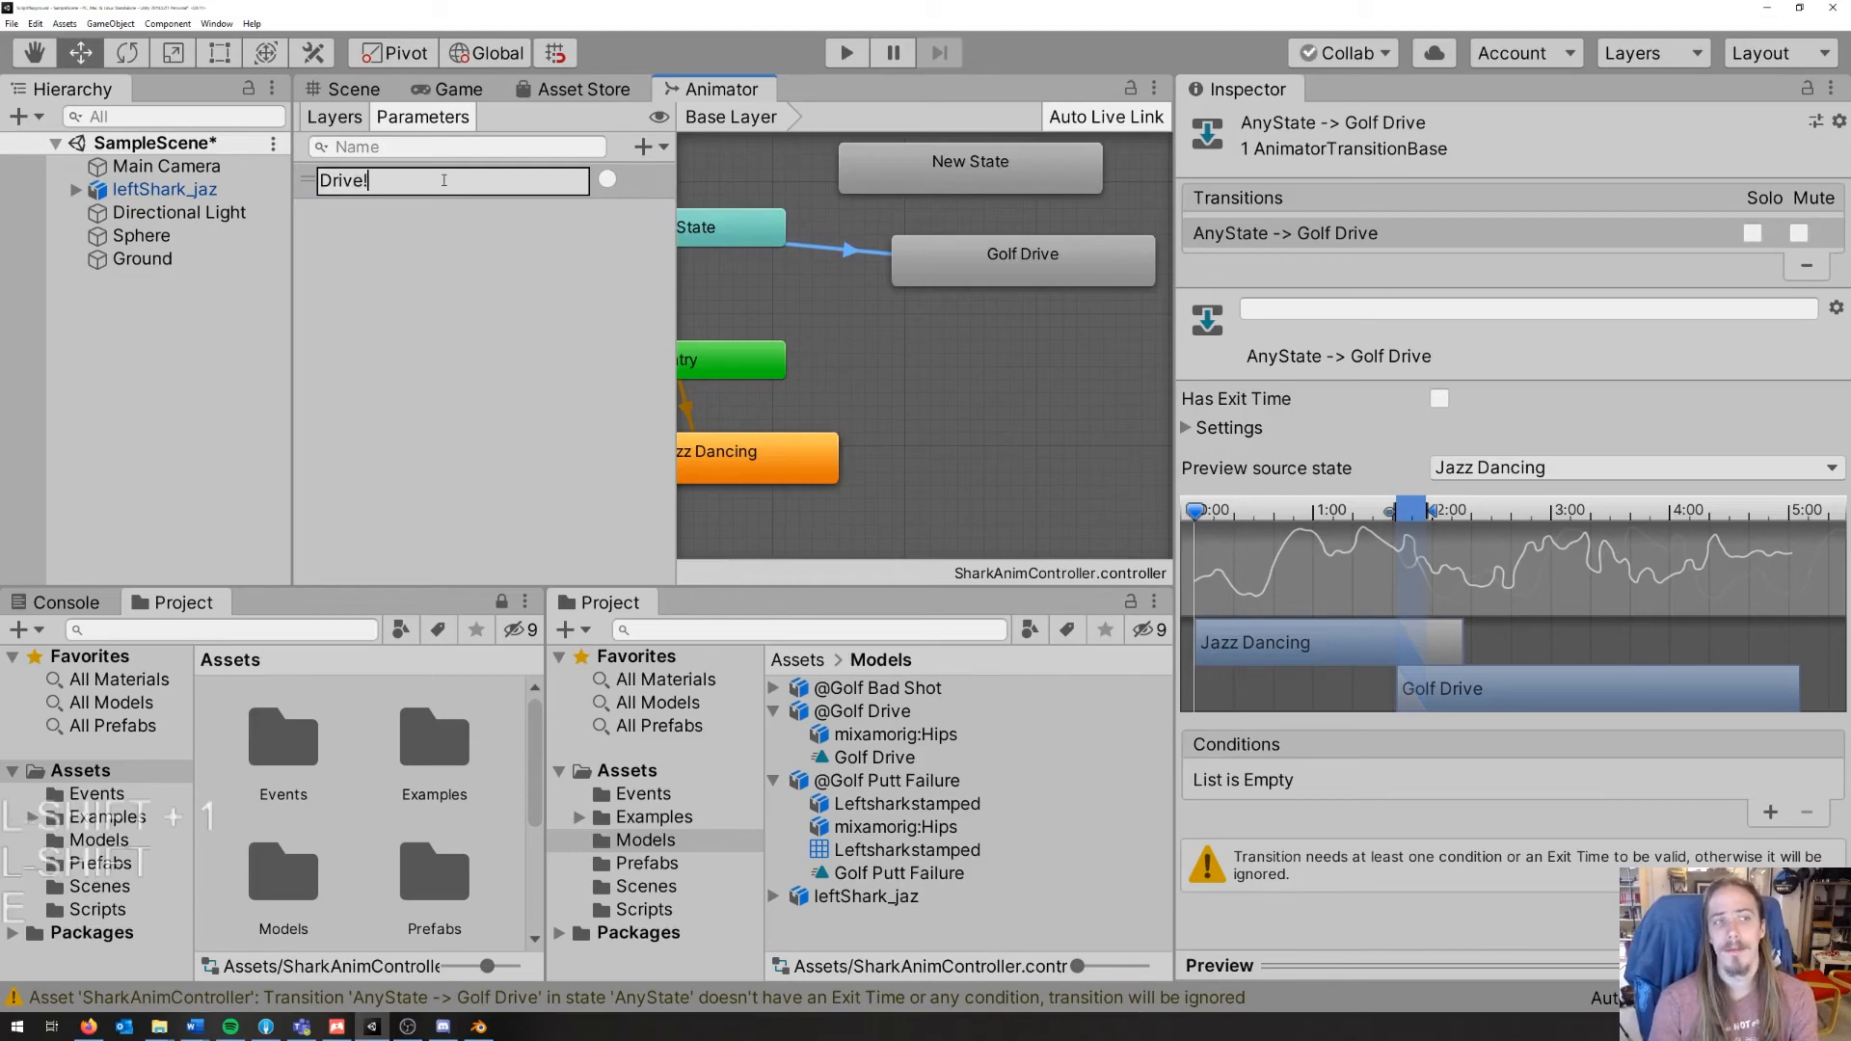
{"action": "key", "text": "BackSpace"}
{"action": "key", "text": "Return"}
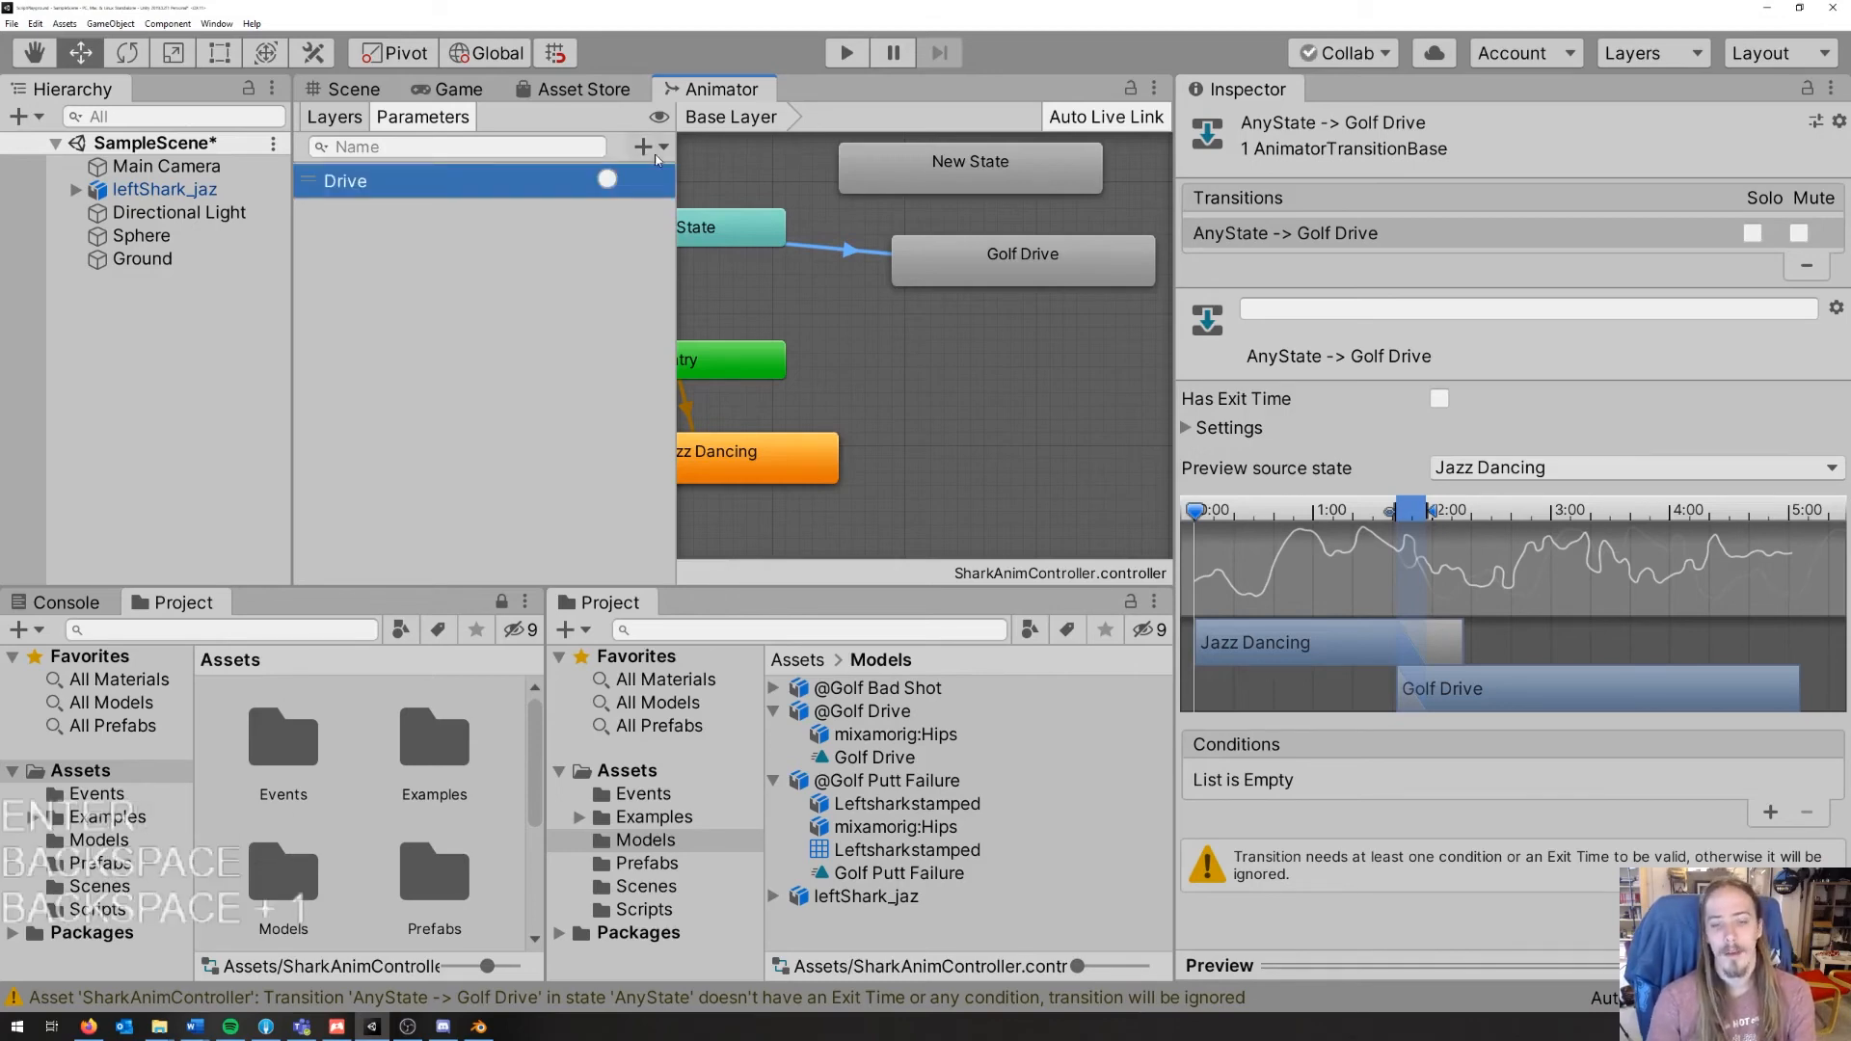
{"action": "left_click", "coordinate": [664, 219]}
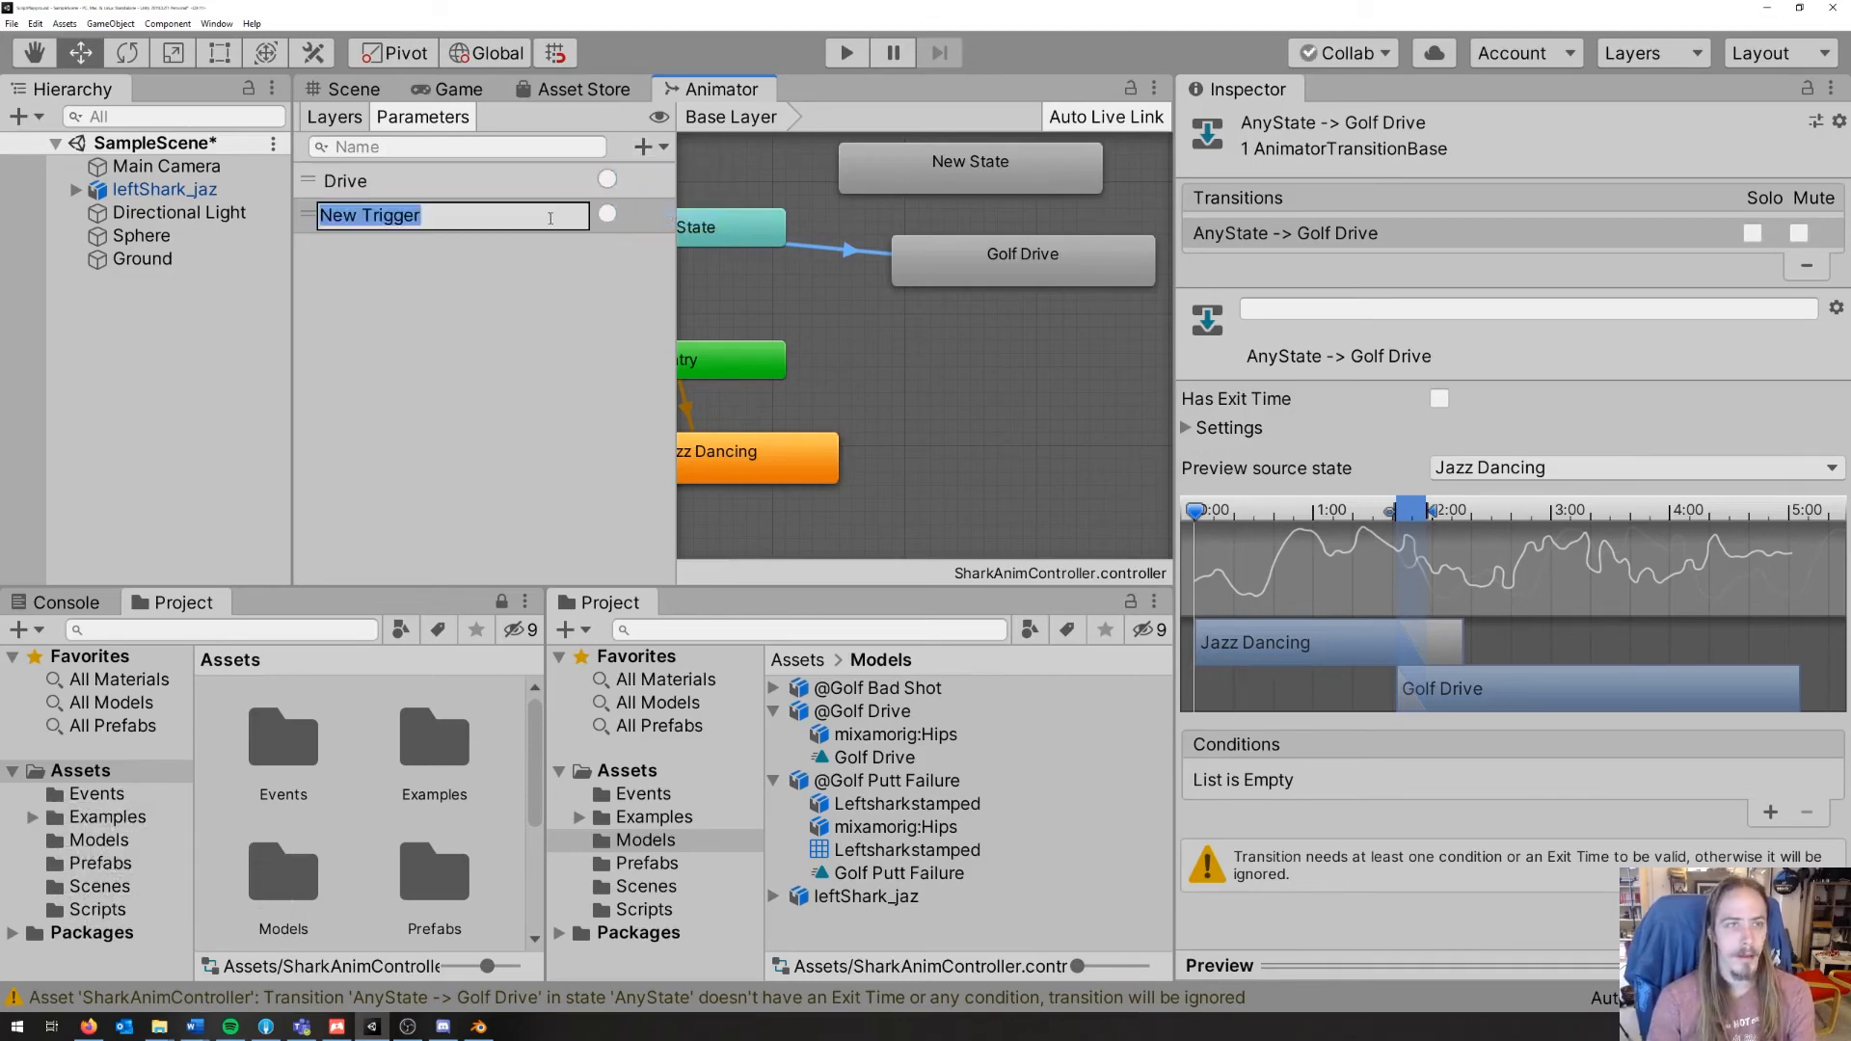
{"action": "type", "text": "Bad Shot"}
{"action": "key", "text": "Return"}
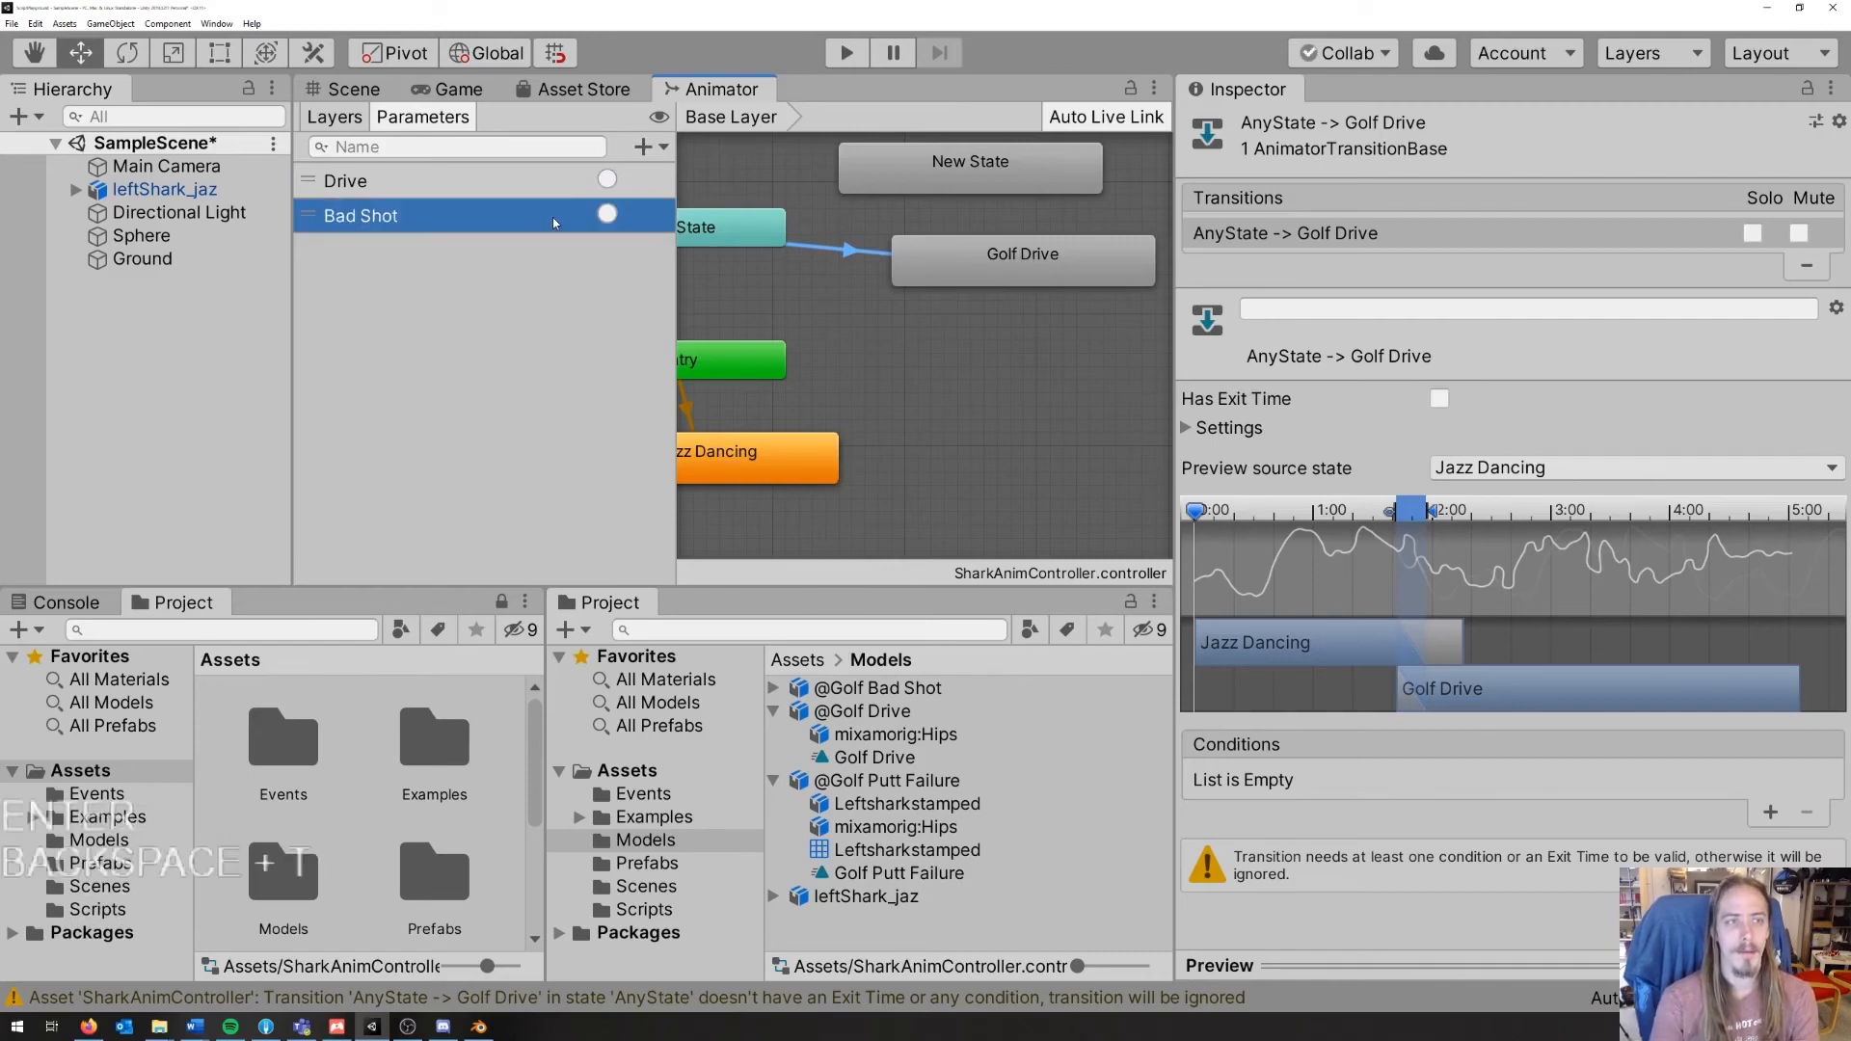
Step: Make a transition from Any State to the unnamed new state above Golf Drive
{"action": "right_click", "coordinate": [792, 229]}
{"action": "left_click", "coordinate": [819, 229]}
{"action": "left_click", "coordinate": [875, 189]}
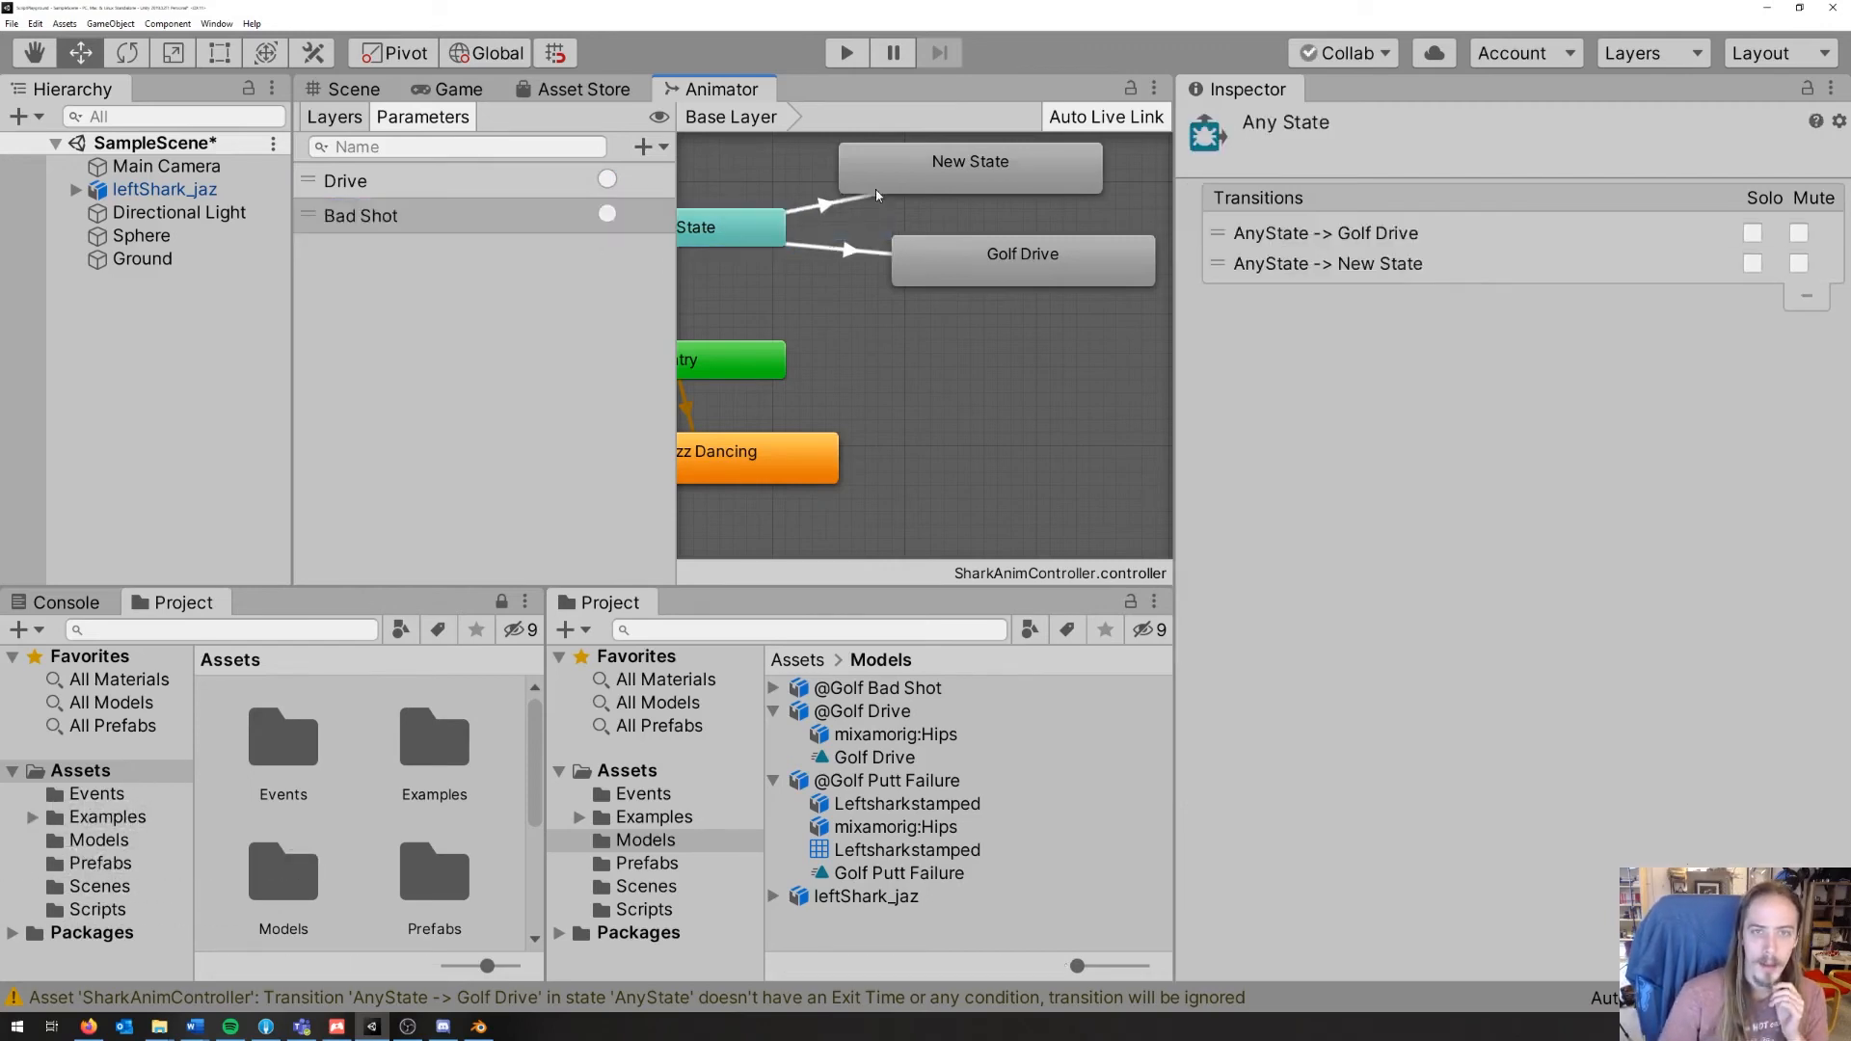
Step: Add the Drive trigger as the condition of the transition from Any State to Golf Drive
{"action": "left_click", "coordinate": [755, 237]}
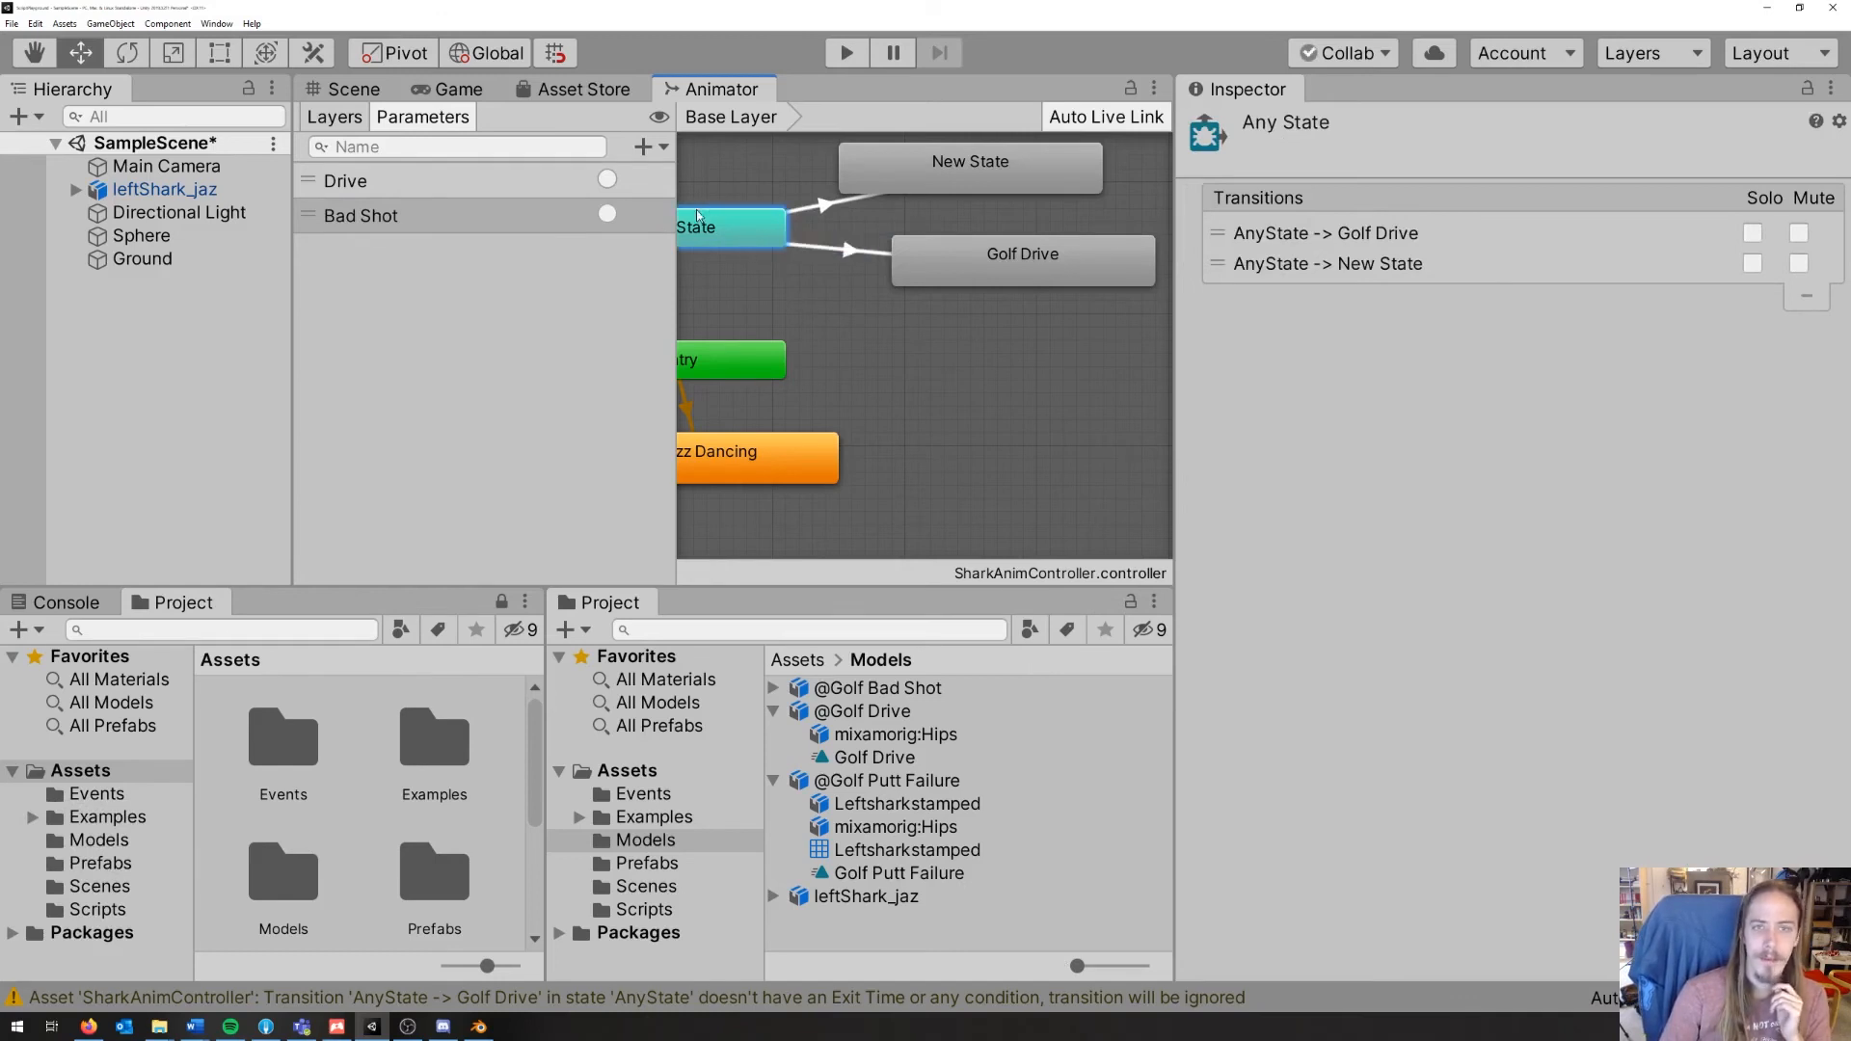
{"action": "left_click", "coordinate": [813, 247]}
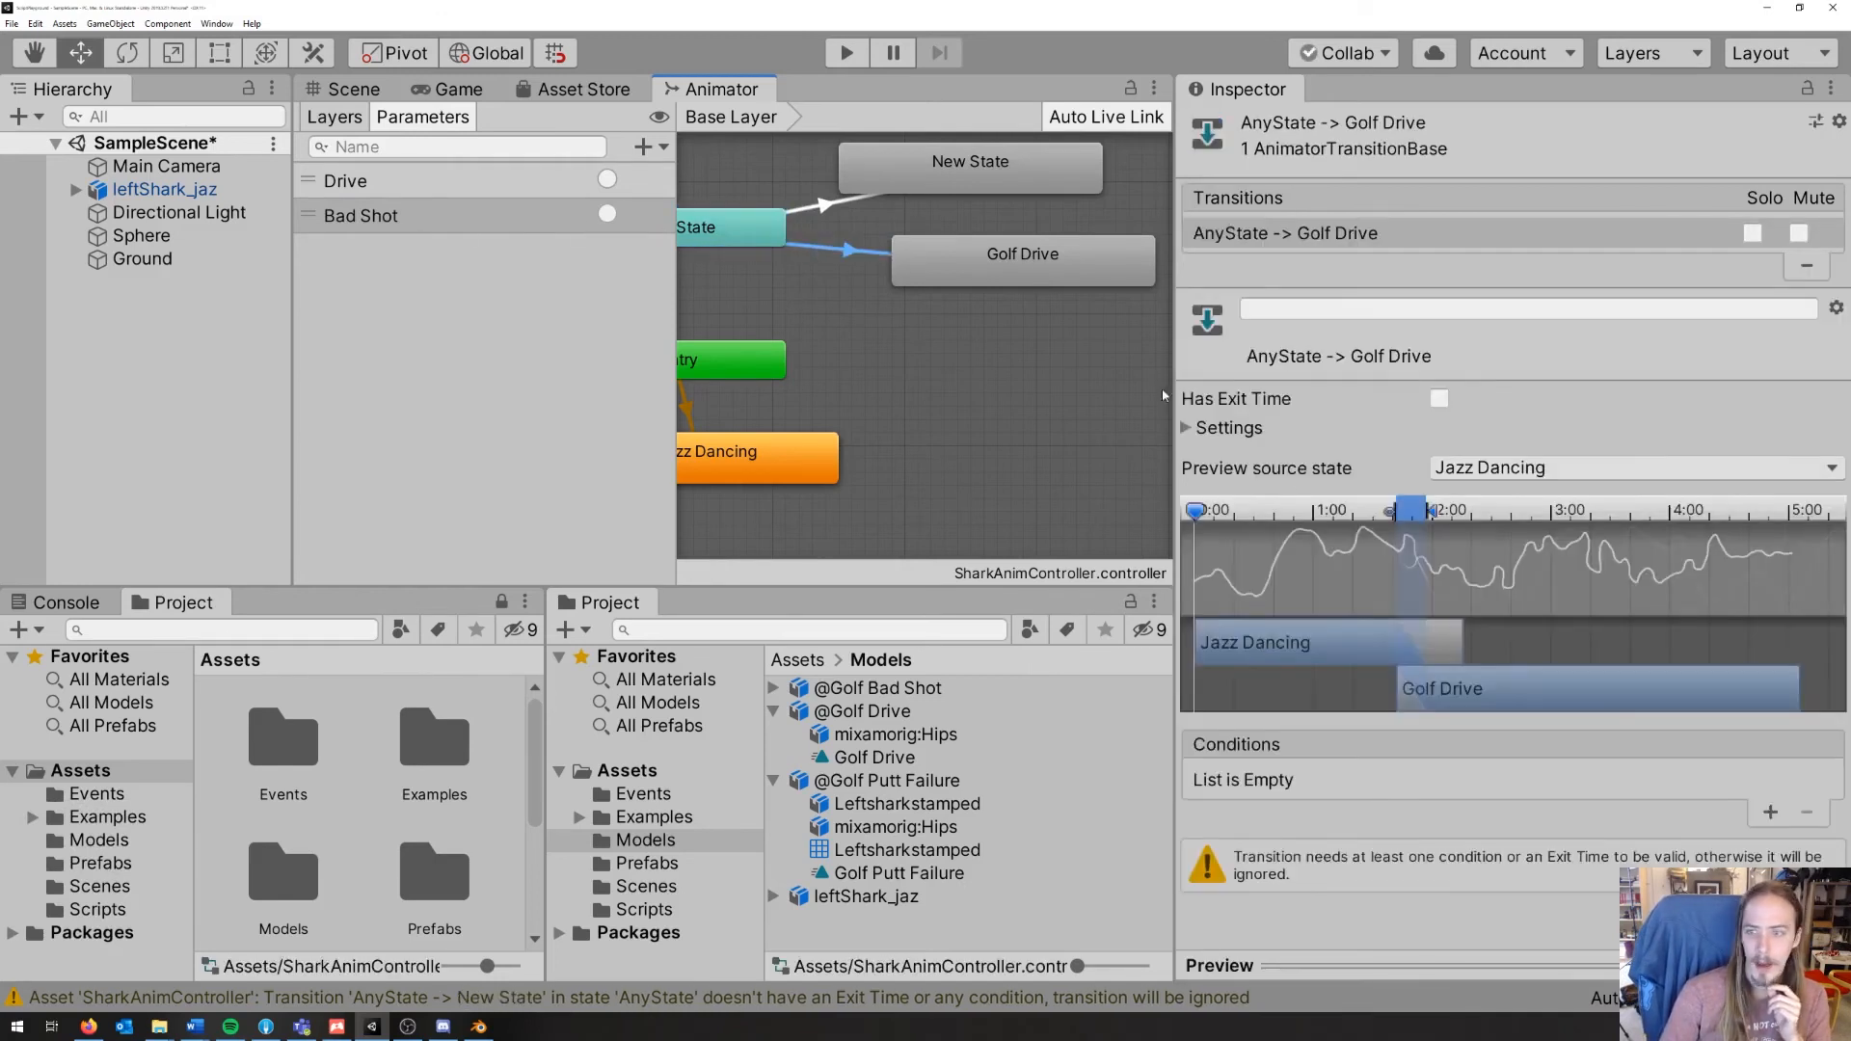
{"action": "left_click", "coordinate": [1768, 813]}
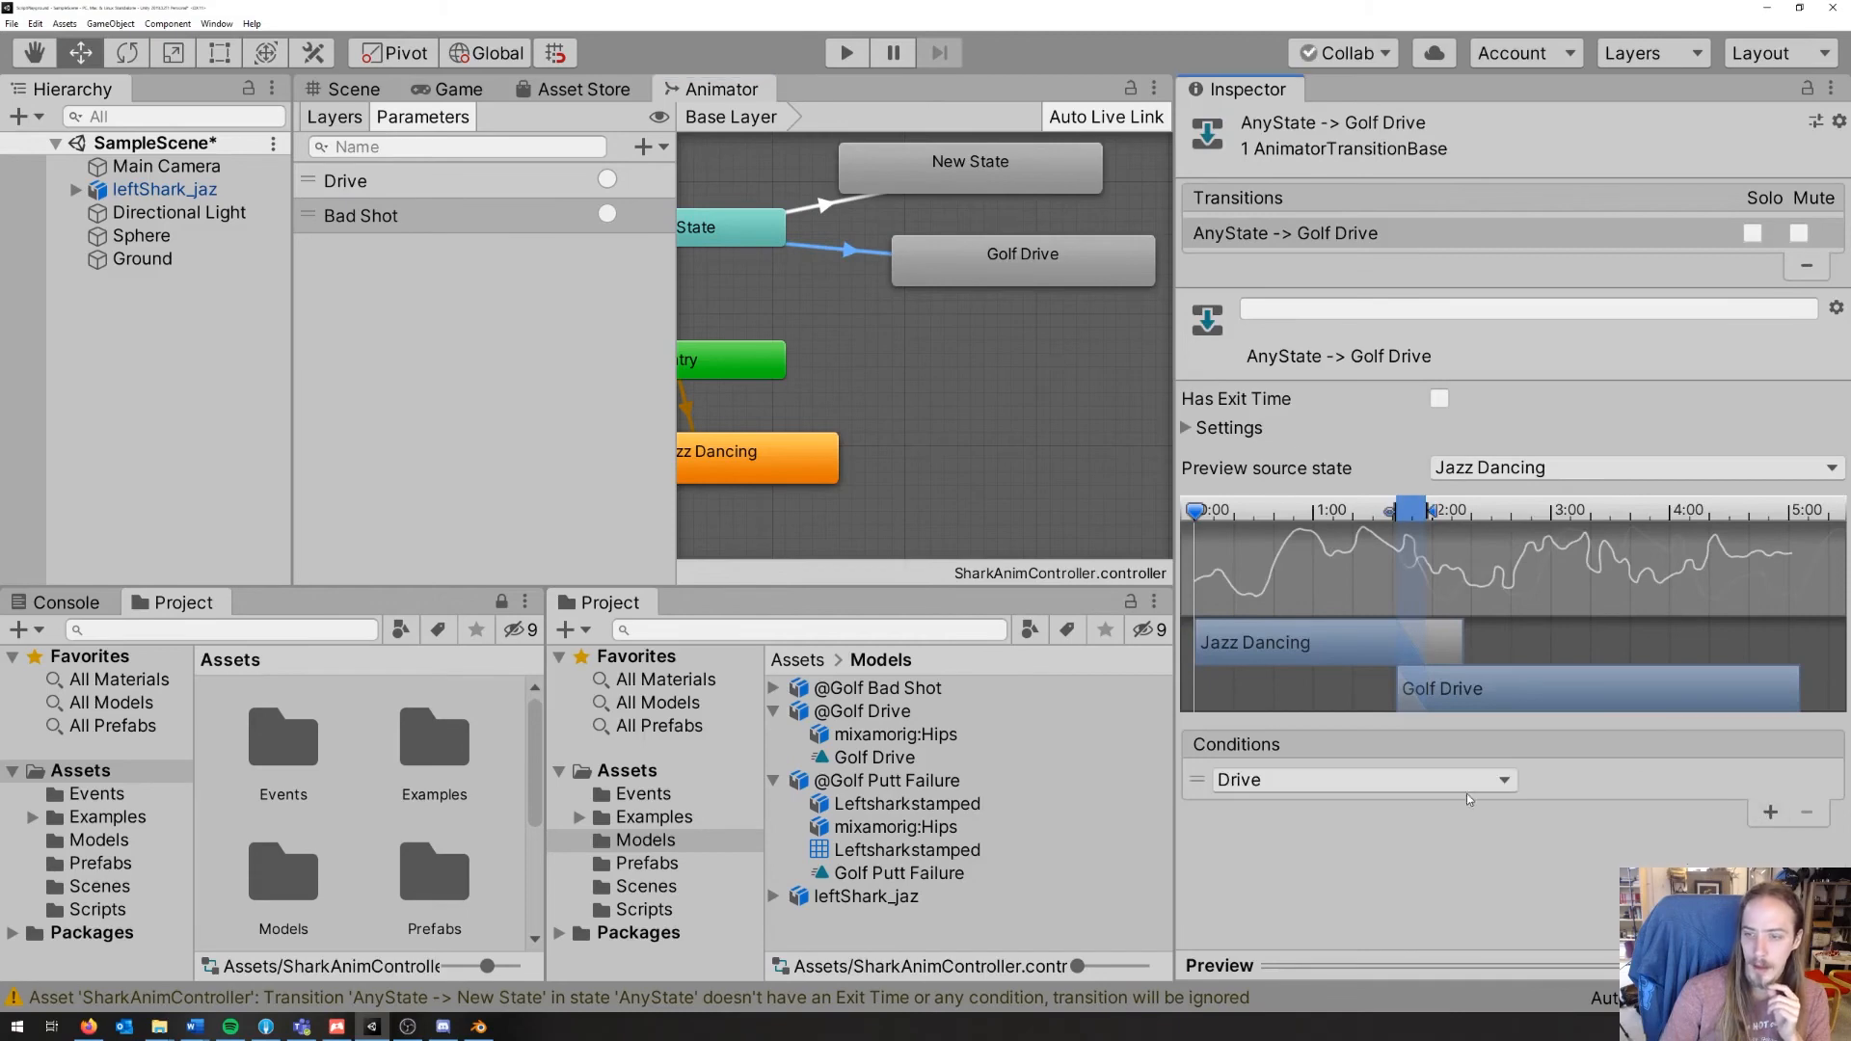
{"action": "left_click", "coordinate": [1351, 779]}
{"action": "left_click", "coordinate": [1707, 865]}
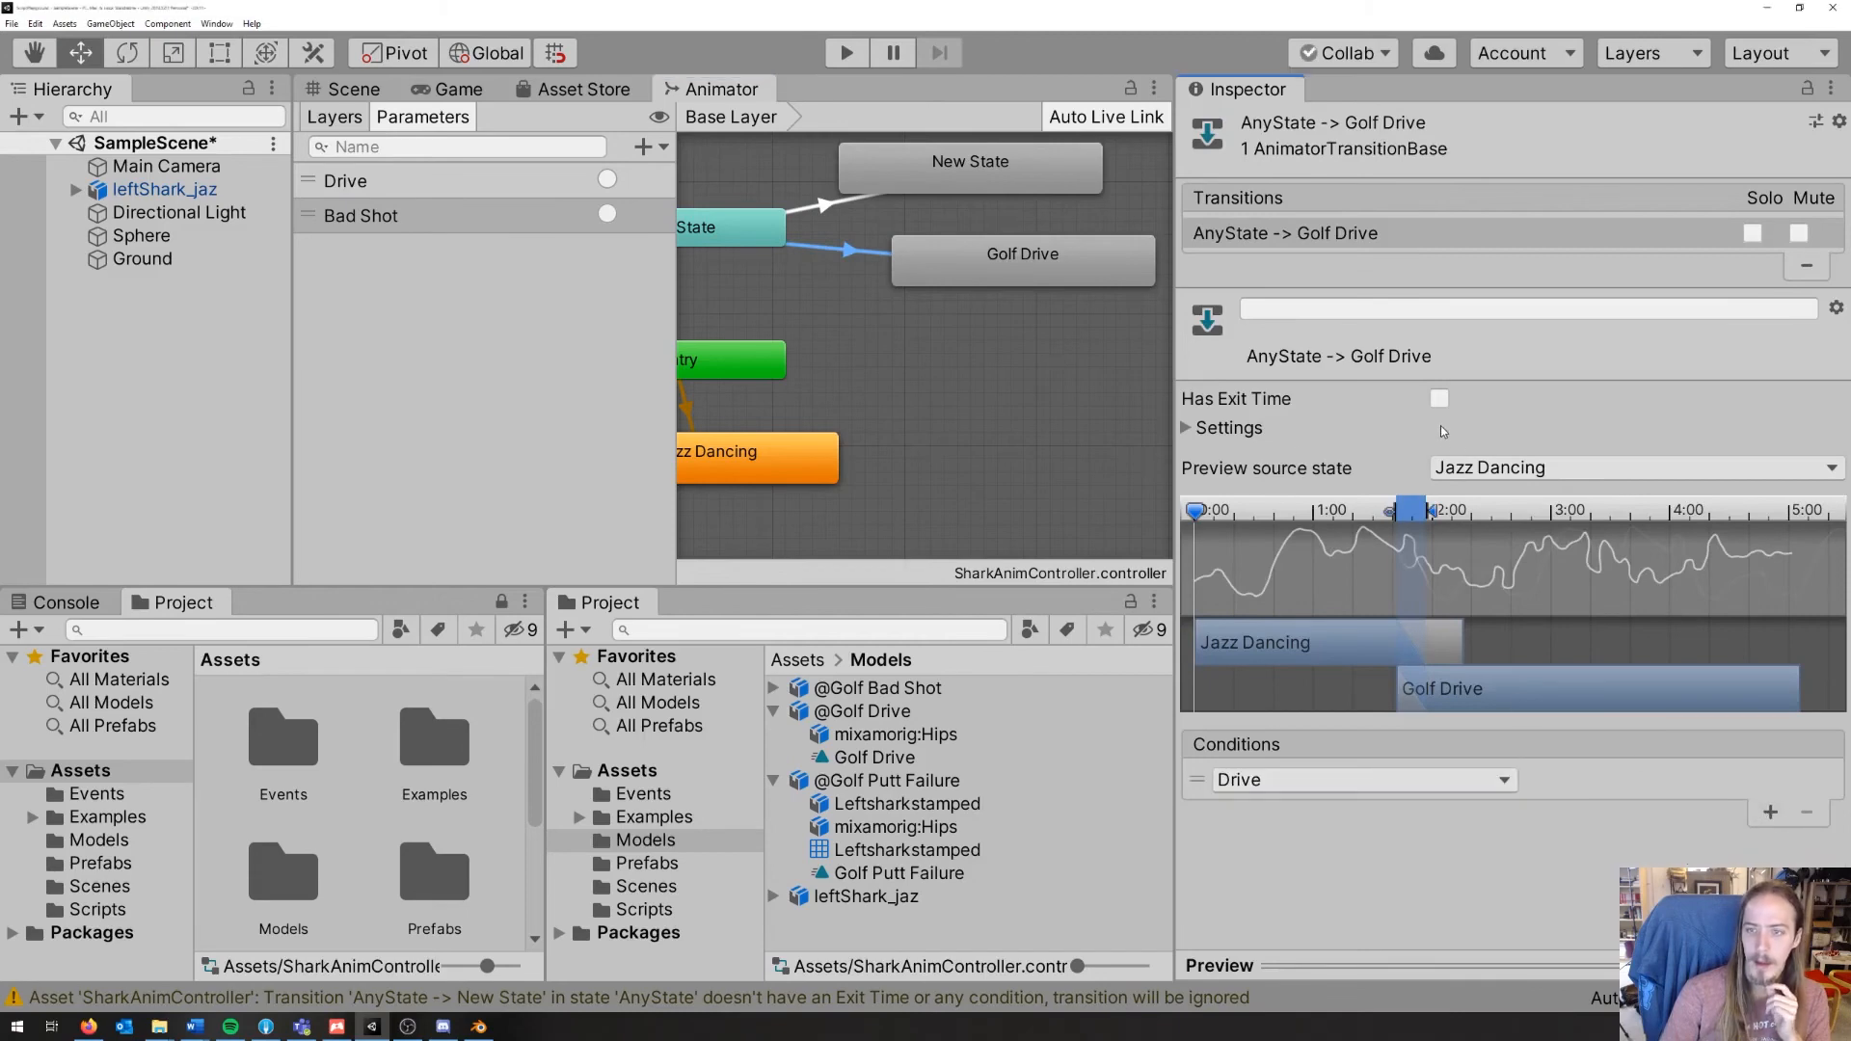
Step: Rename the new state above Golf Drive to Bad Shot and assign the Golf Bad Shot clip as its motion
{"action": "left_click", "coordinate": [827, 204]}
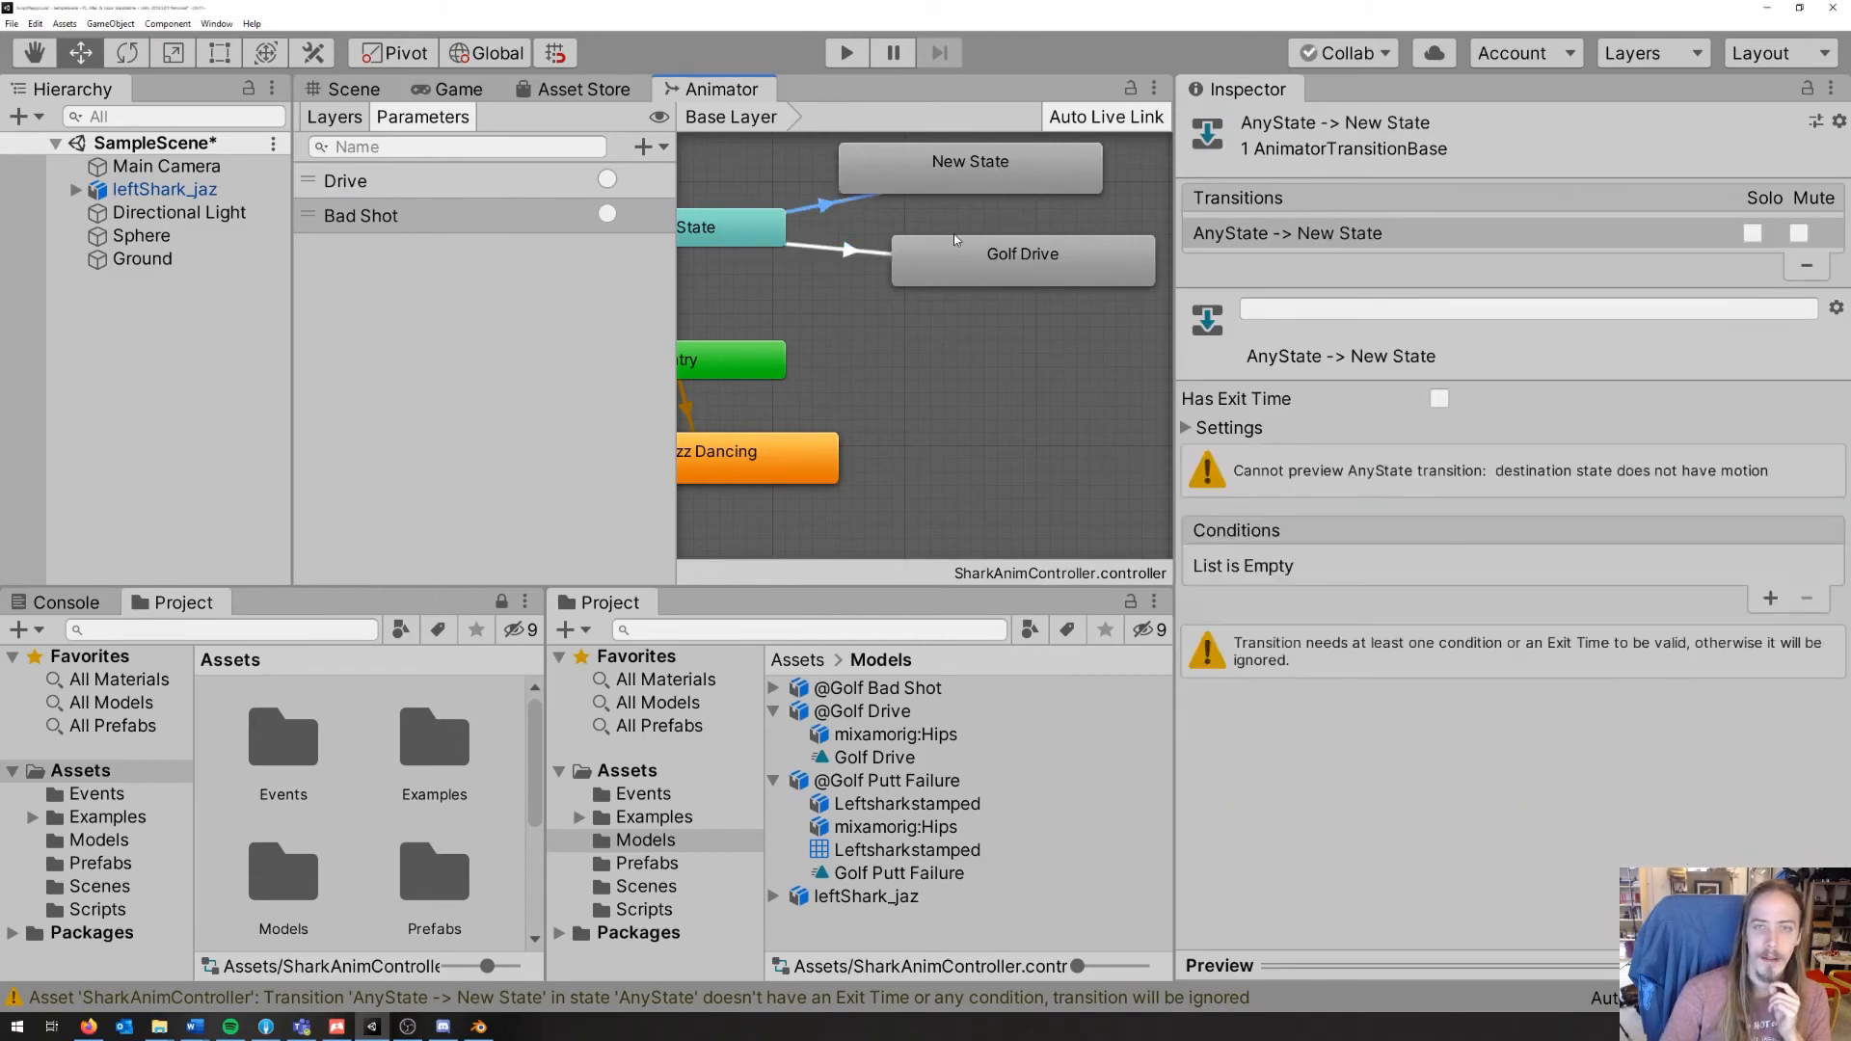
{"action": "left_click", "coordinate": [954, 172]}
{"action": "left_click", "coordinate": [1485, 129]}
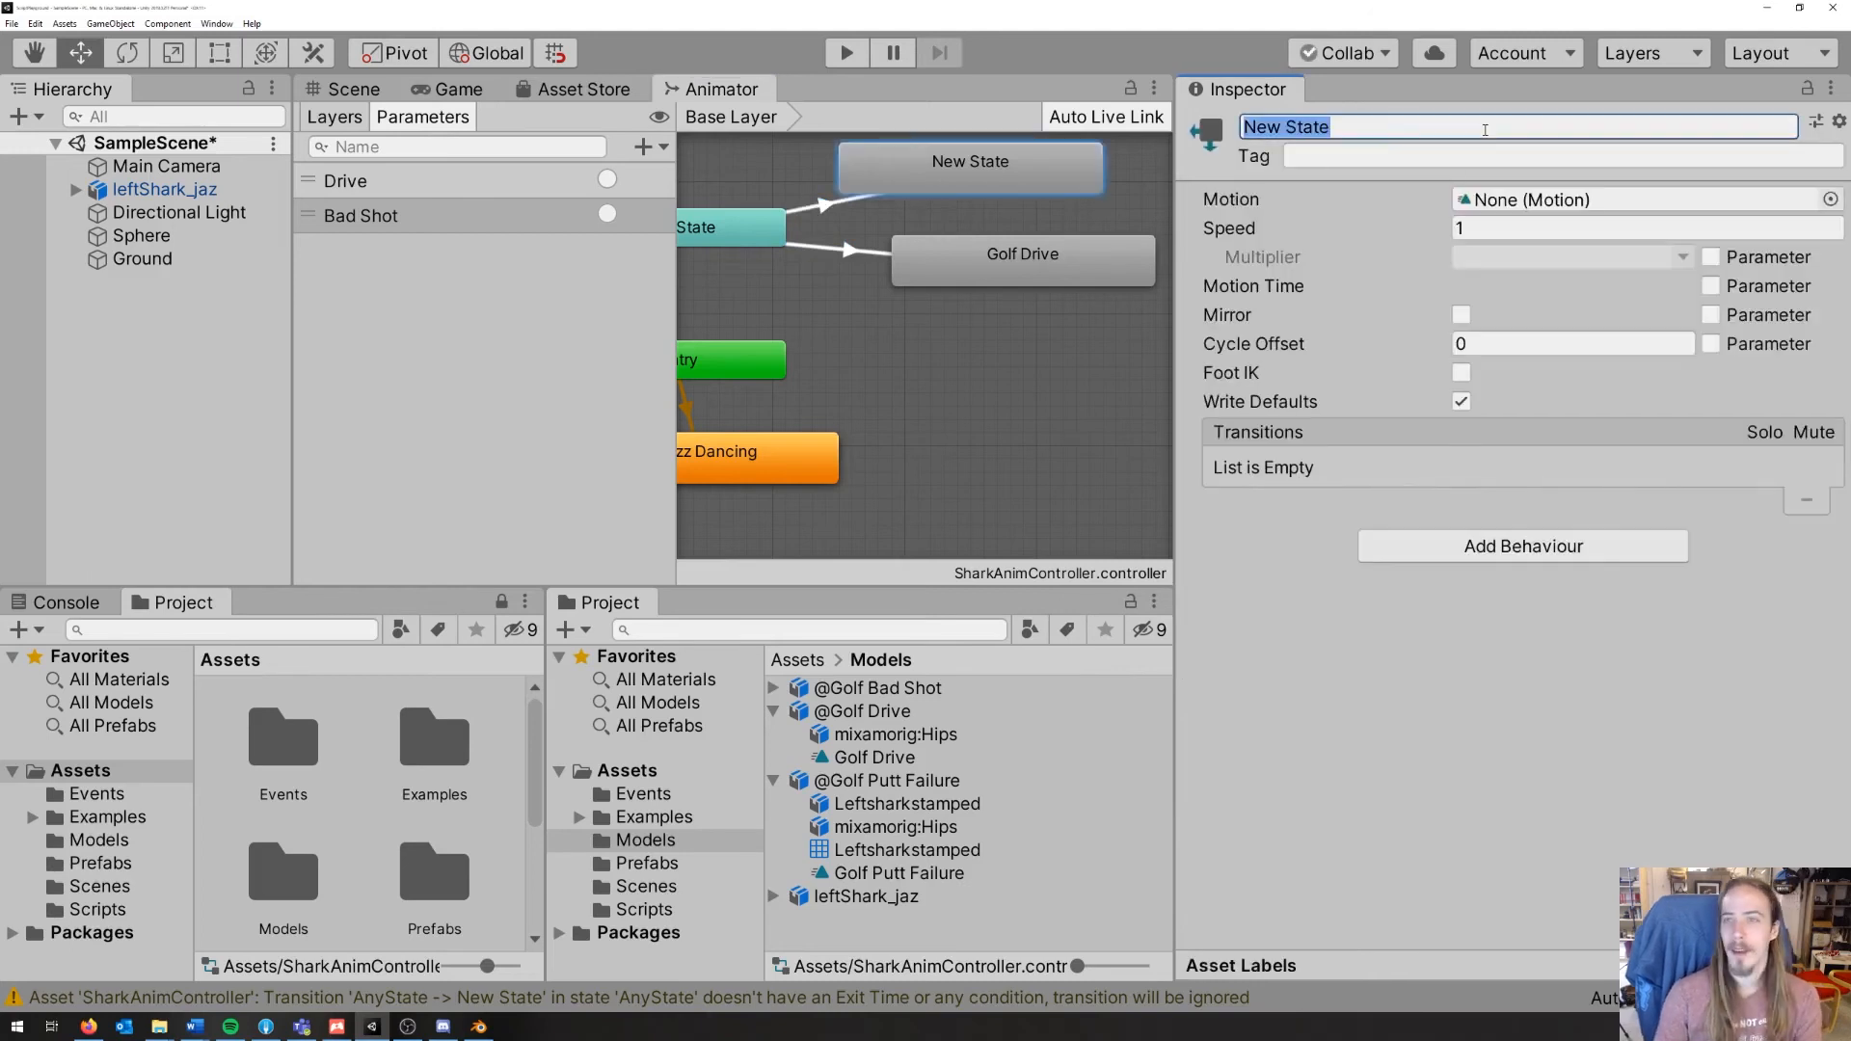
{"action": "type", "text": "Bad Shot"}
{"action": "key", "text": "Return"}
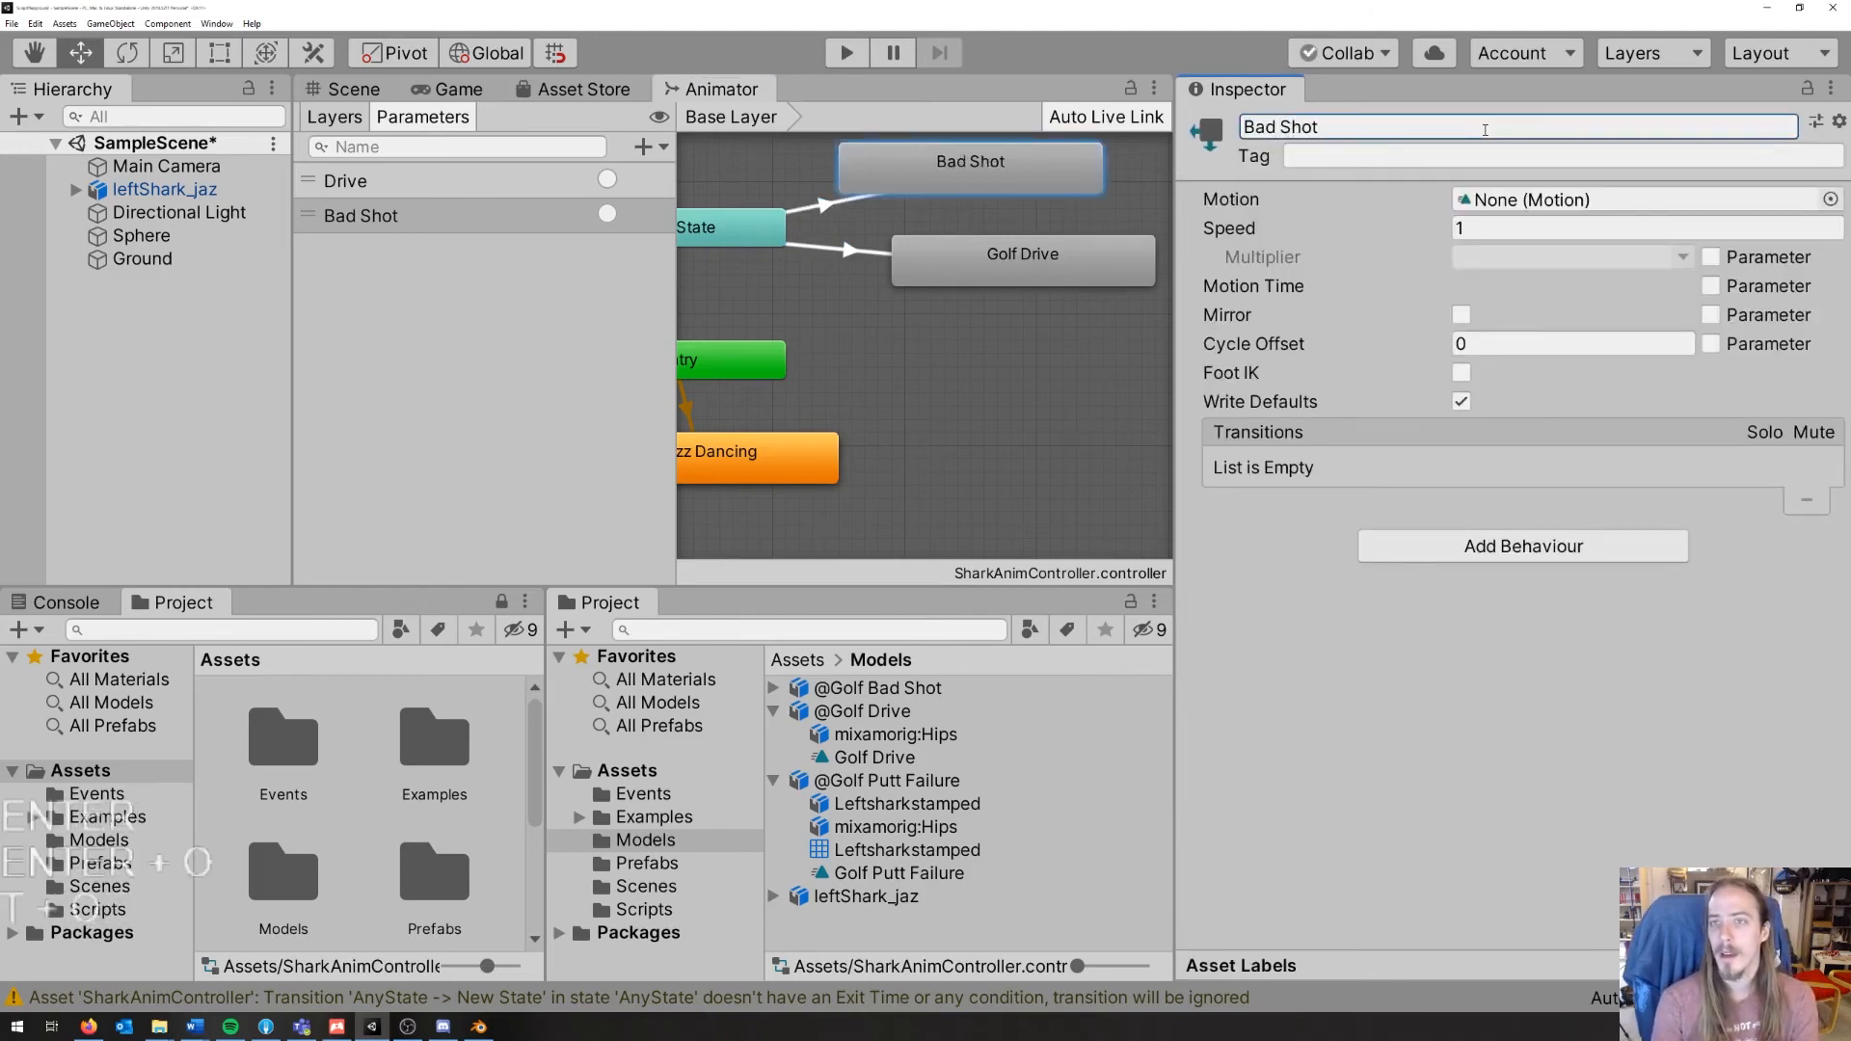
{"action": "left_click", "coordinate": [1830, 199]}
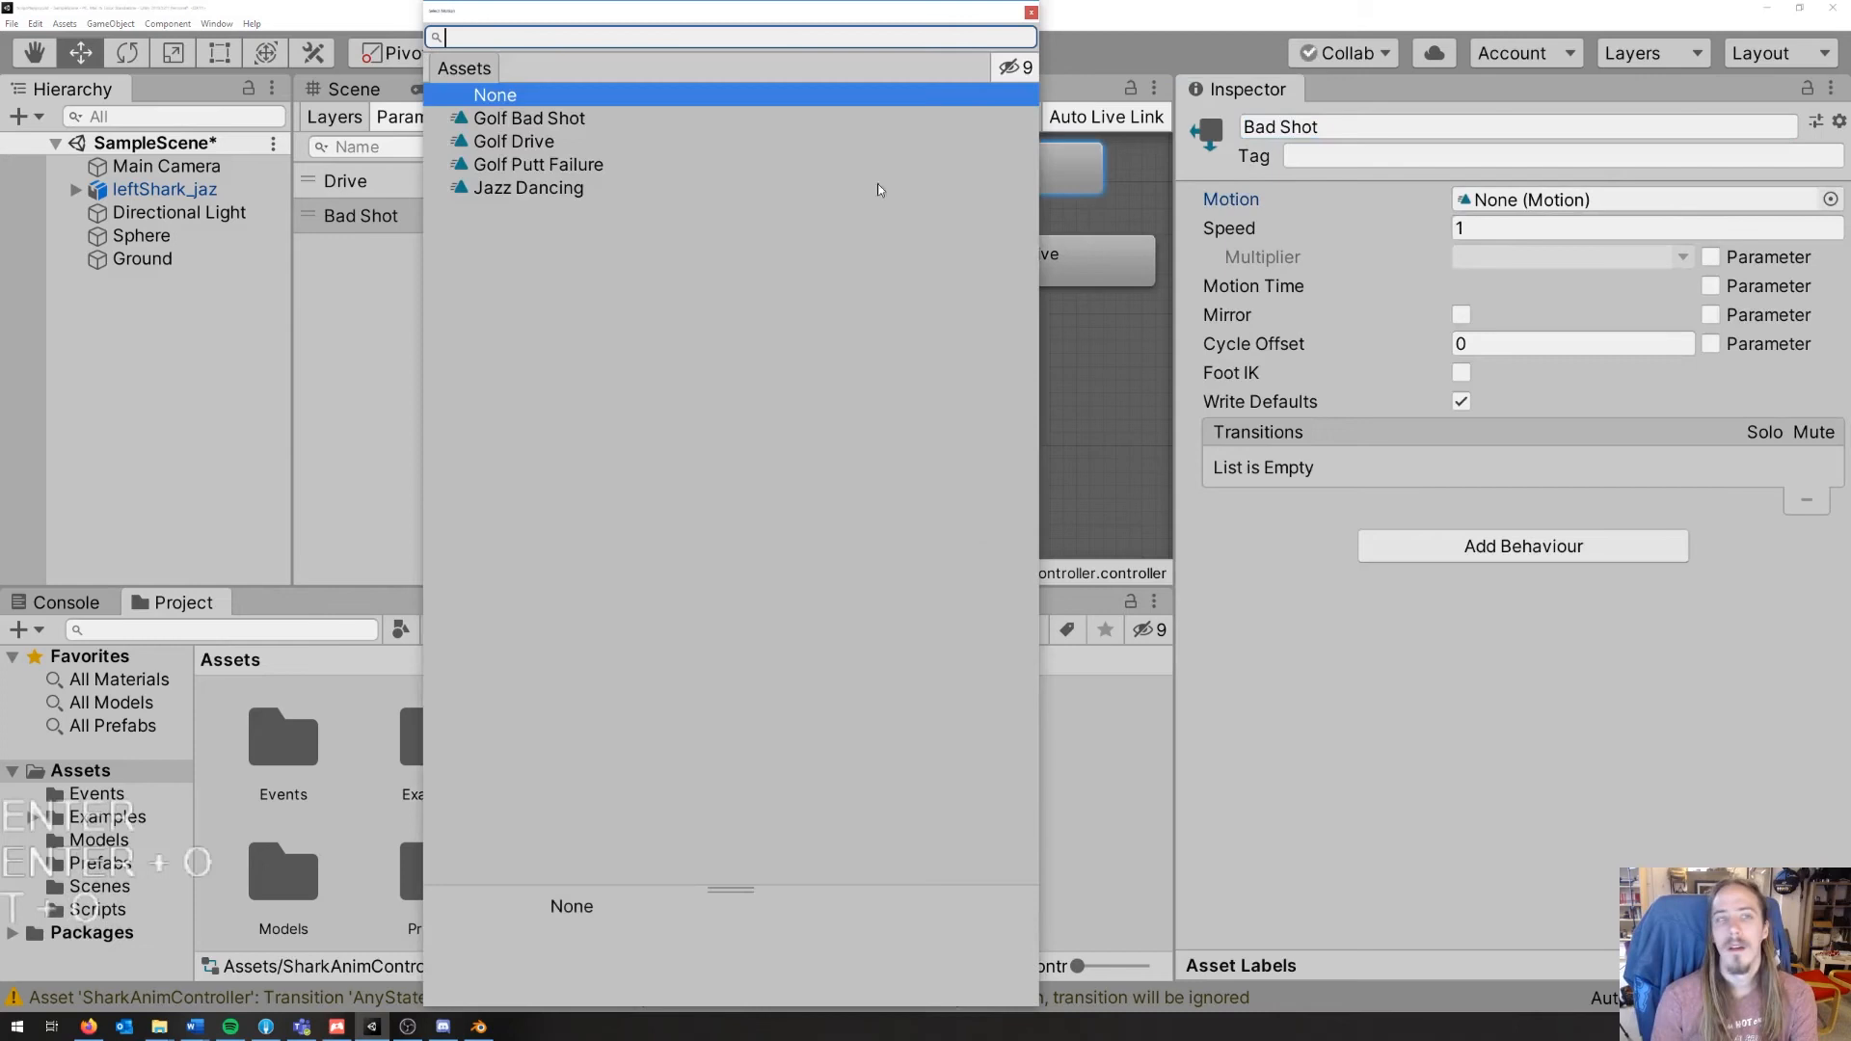
{"action": "double_click", "coordinate": [529, 117]}
Step: Add the Bad Shot trigger as the condition of the transition from Any State to Bad Shot and save the scene
{"action": "left_click", "coordinate": [827, 210]}
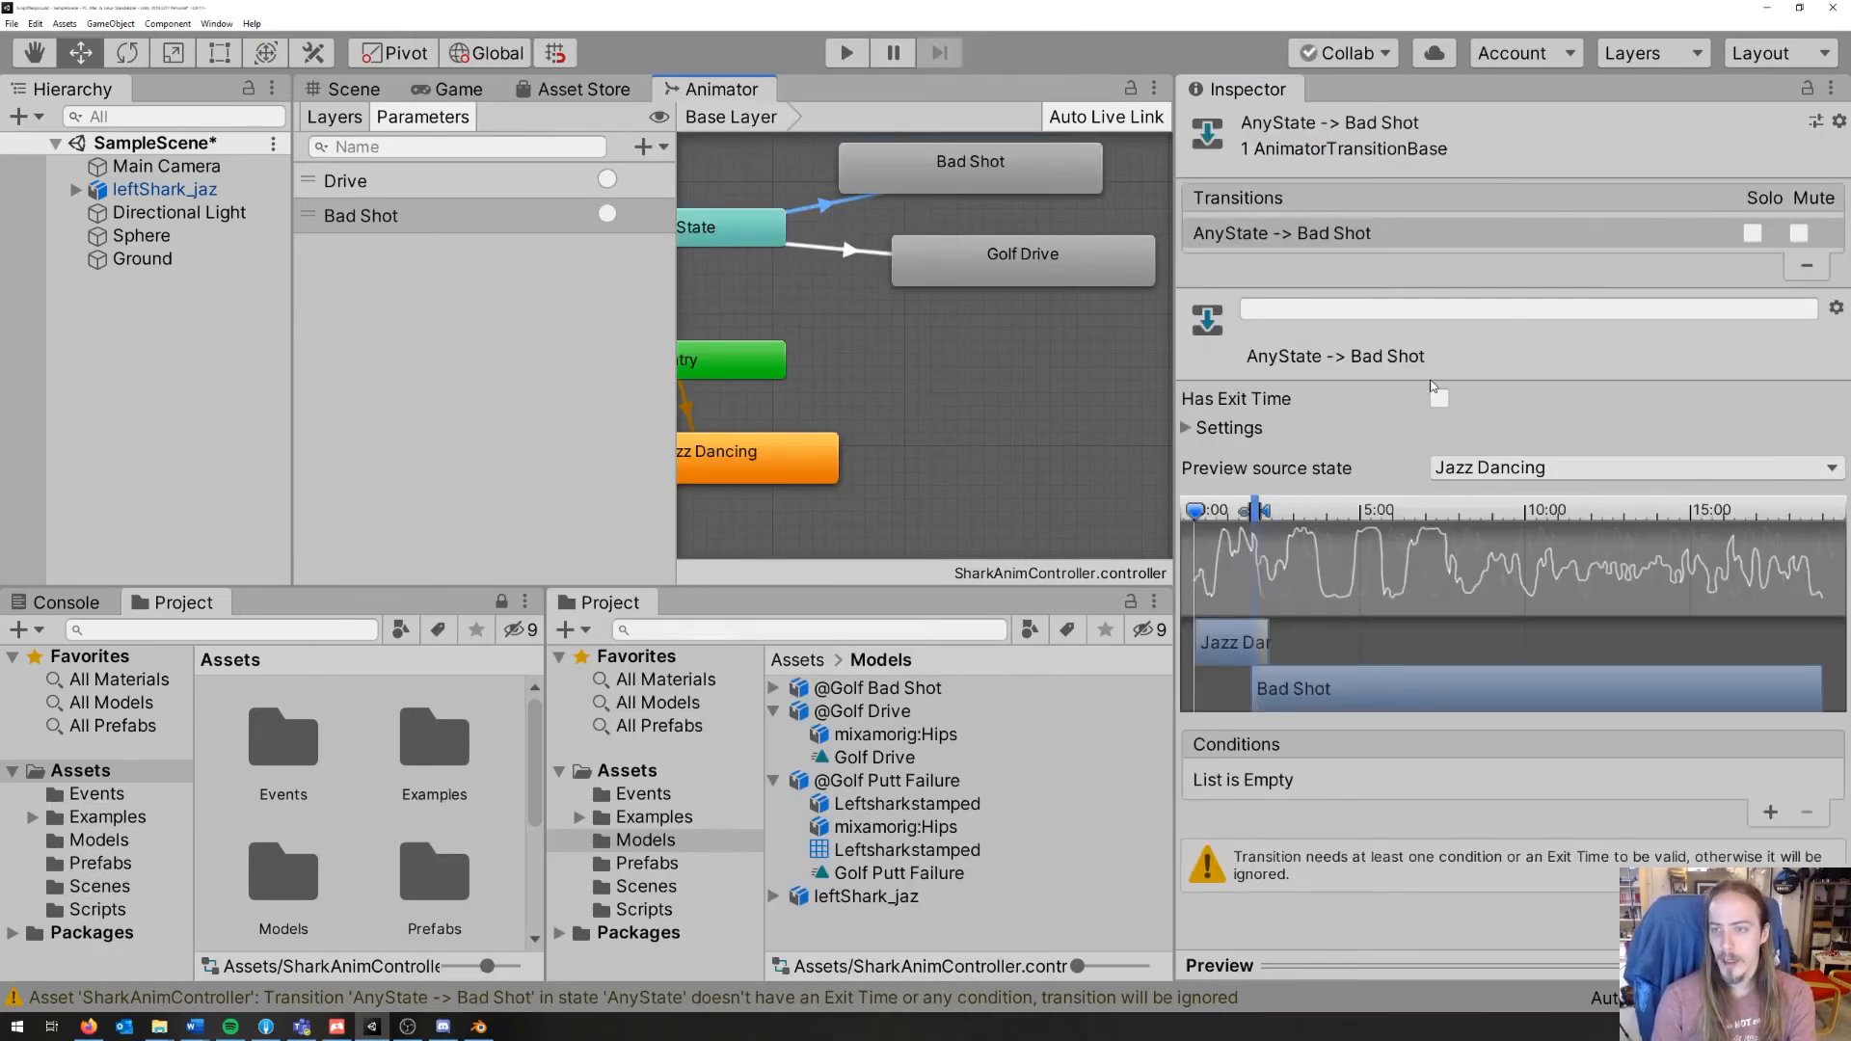
{"action": "left_click", "coordinate": [1771, 813]}
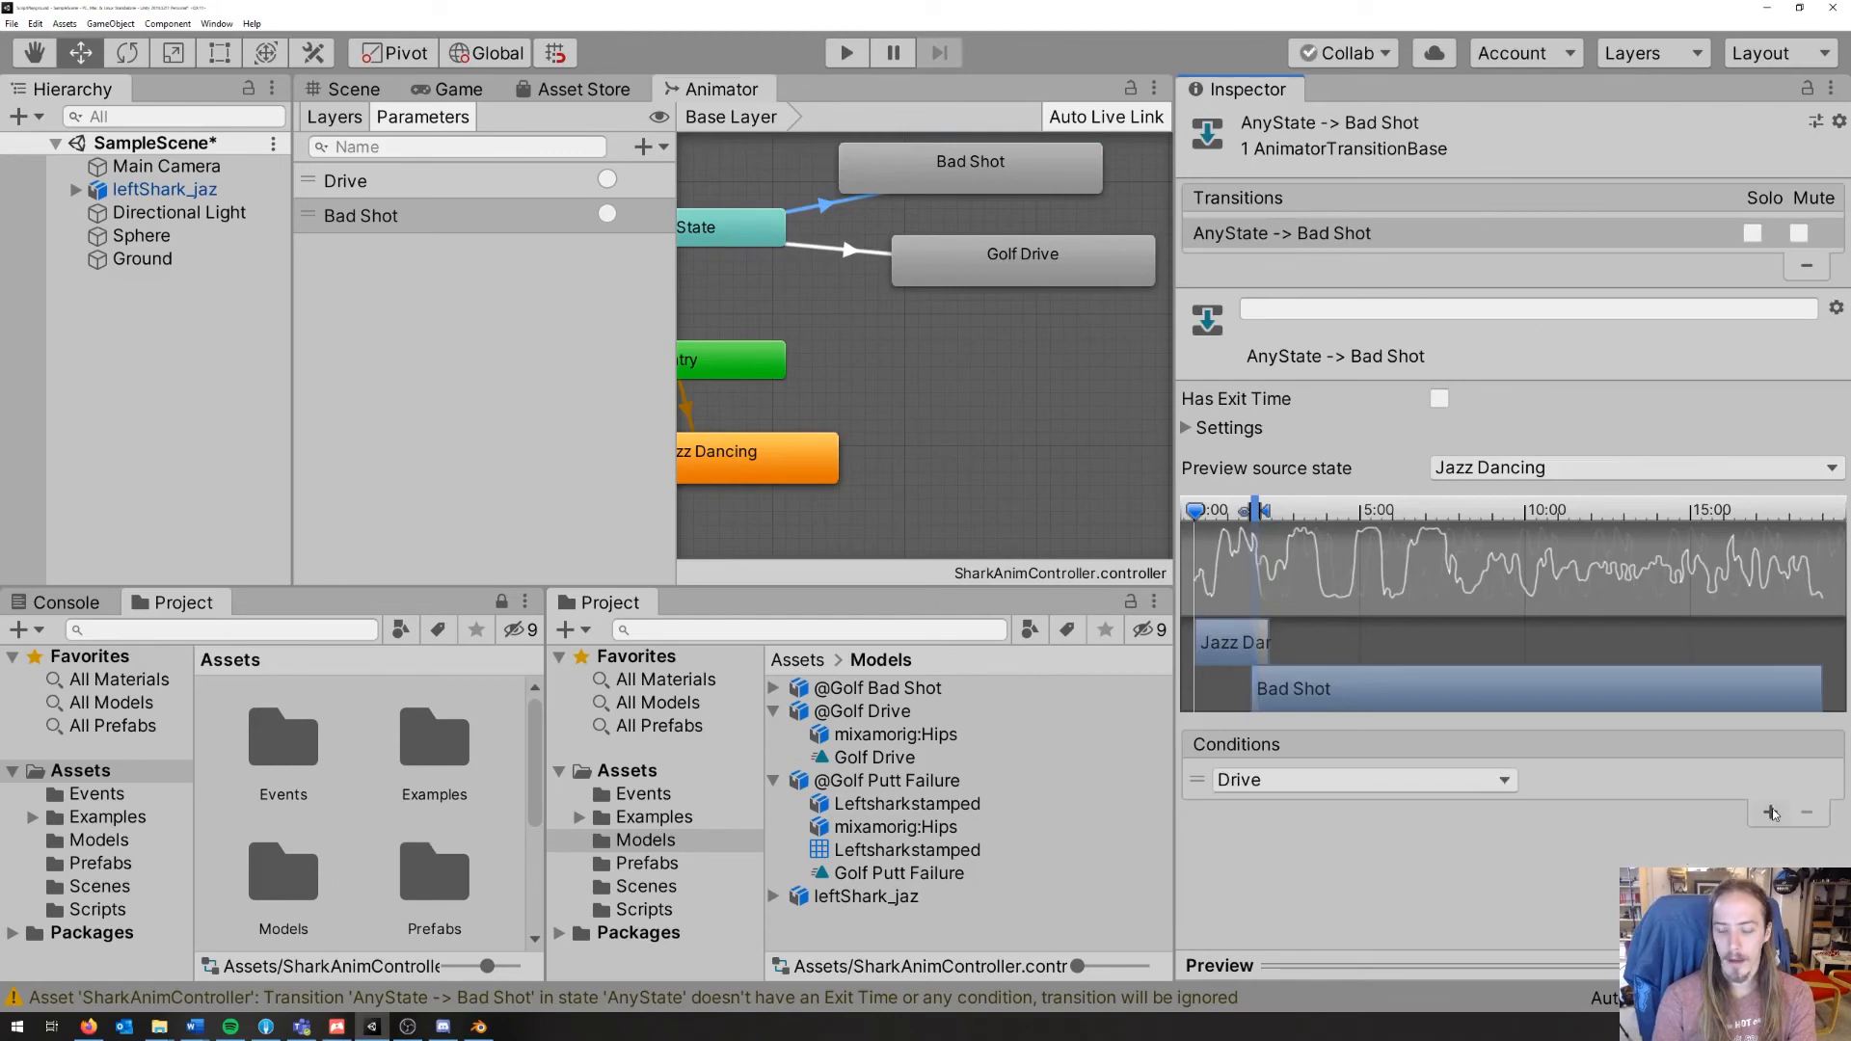
{"action": "left_click", "coordinate": [1349, 779]}
{"action": "left_click", "coordinate": [1272, 892]}
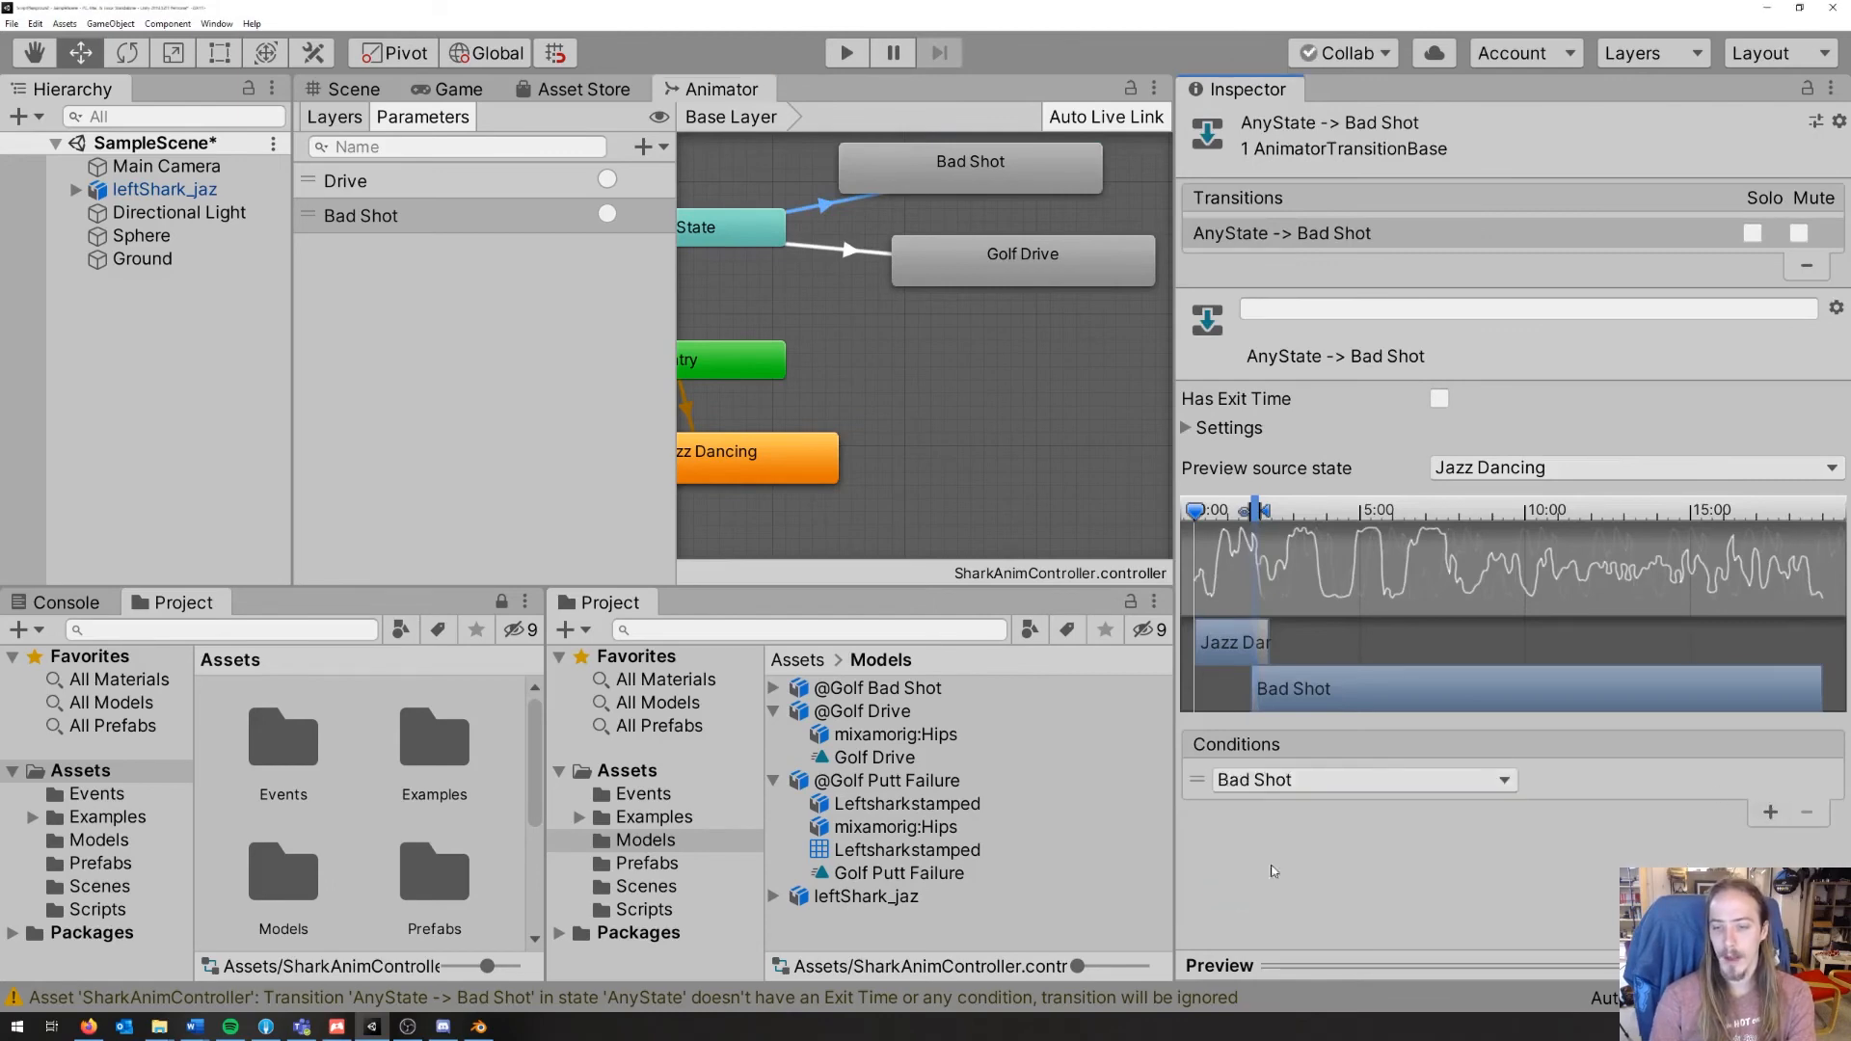
{"action": "key", "text": "ctrl+s"}
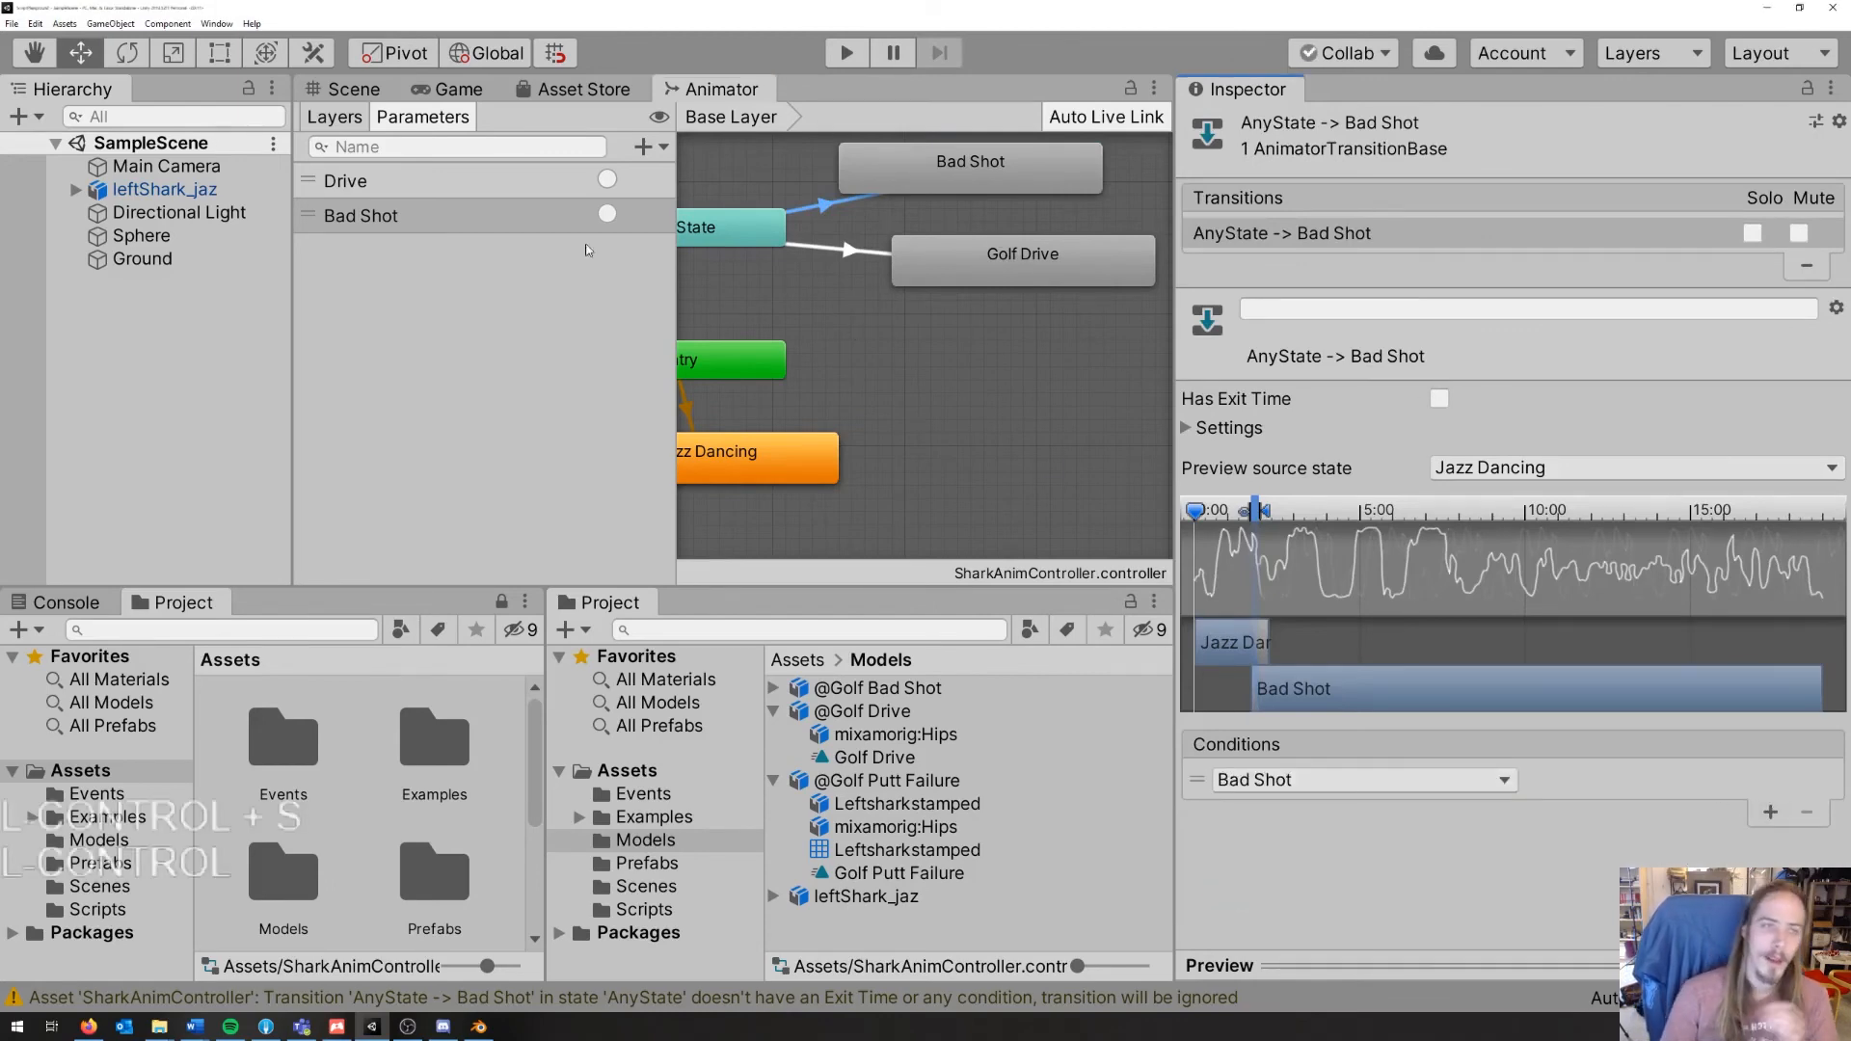
Step: Show the shark in the Scene view and dock the Animator window above the Inspector
{"action": "left_click", "coordinate": [849, 250]}
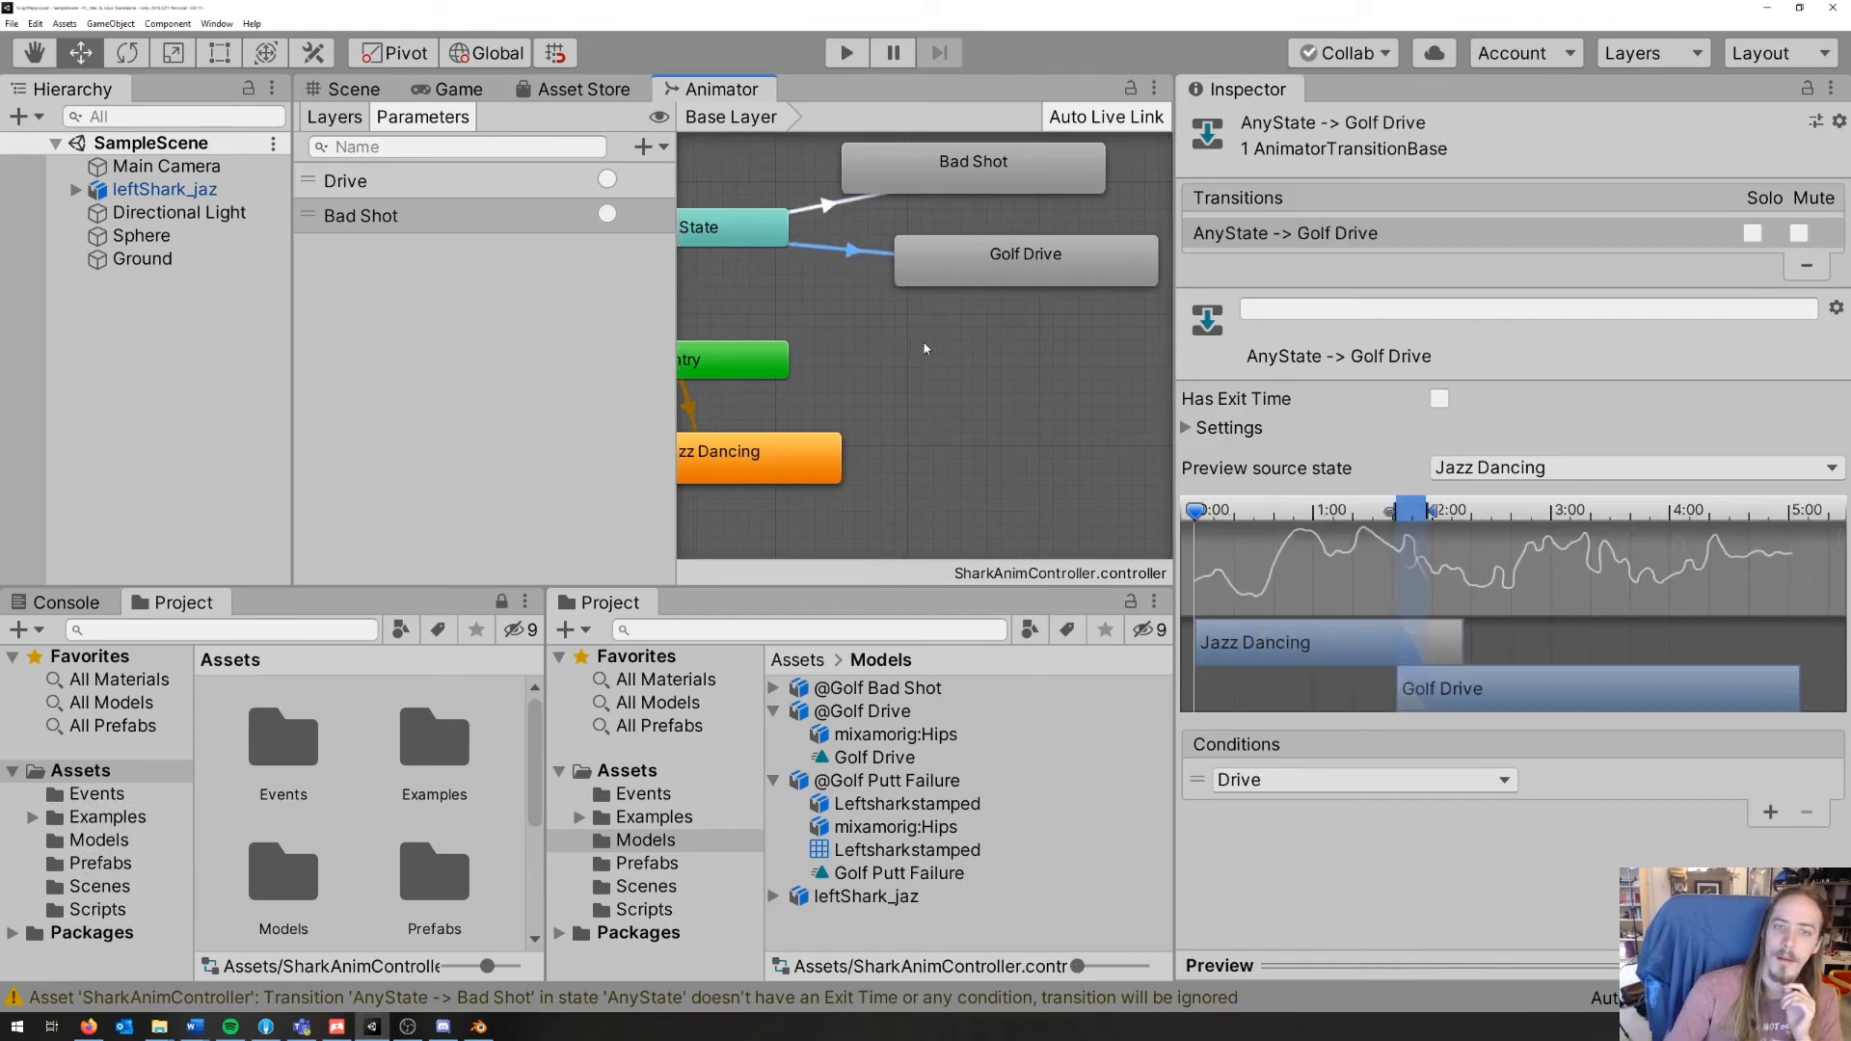
{"action": "scroll", "coordinate": [986, 436], "scroll_direction": "down", "scroll_amount": 5}
{"action": "scroll", "coordinate": [958, 419], "scroll_direction": "up", "scroll_amount": 5}
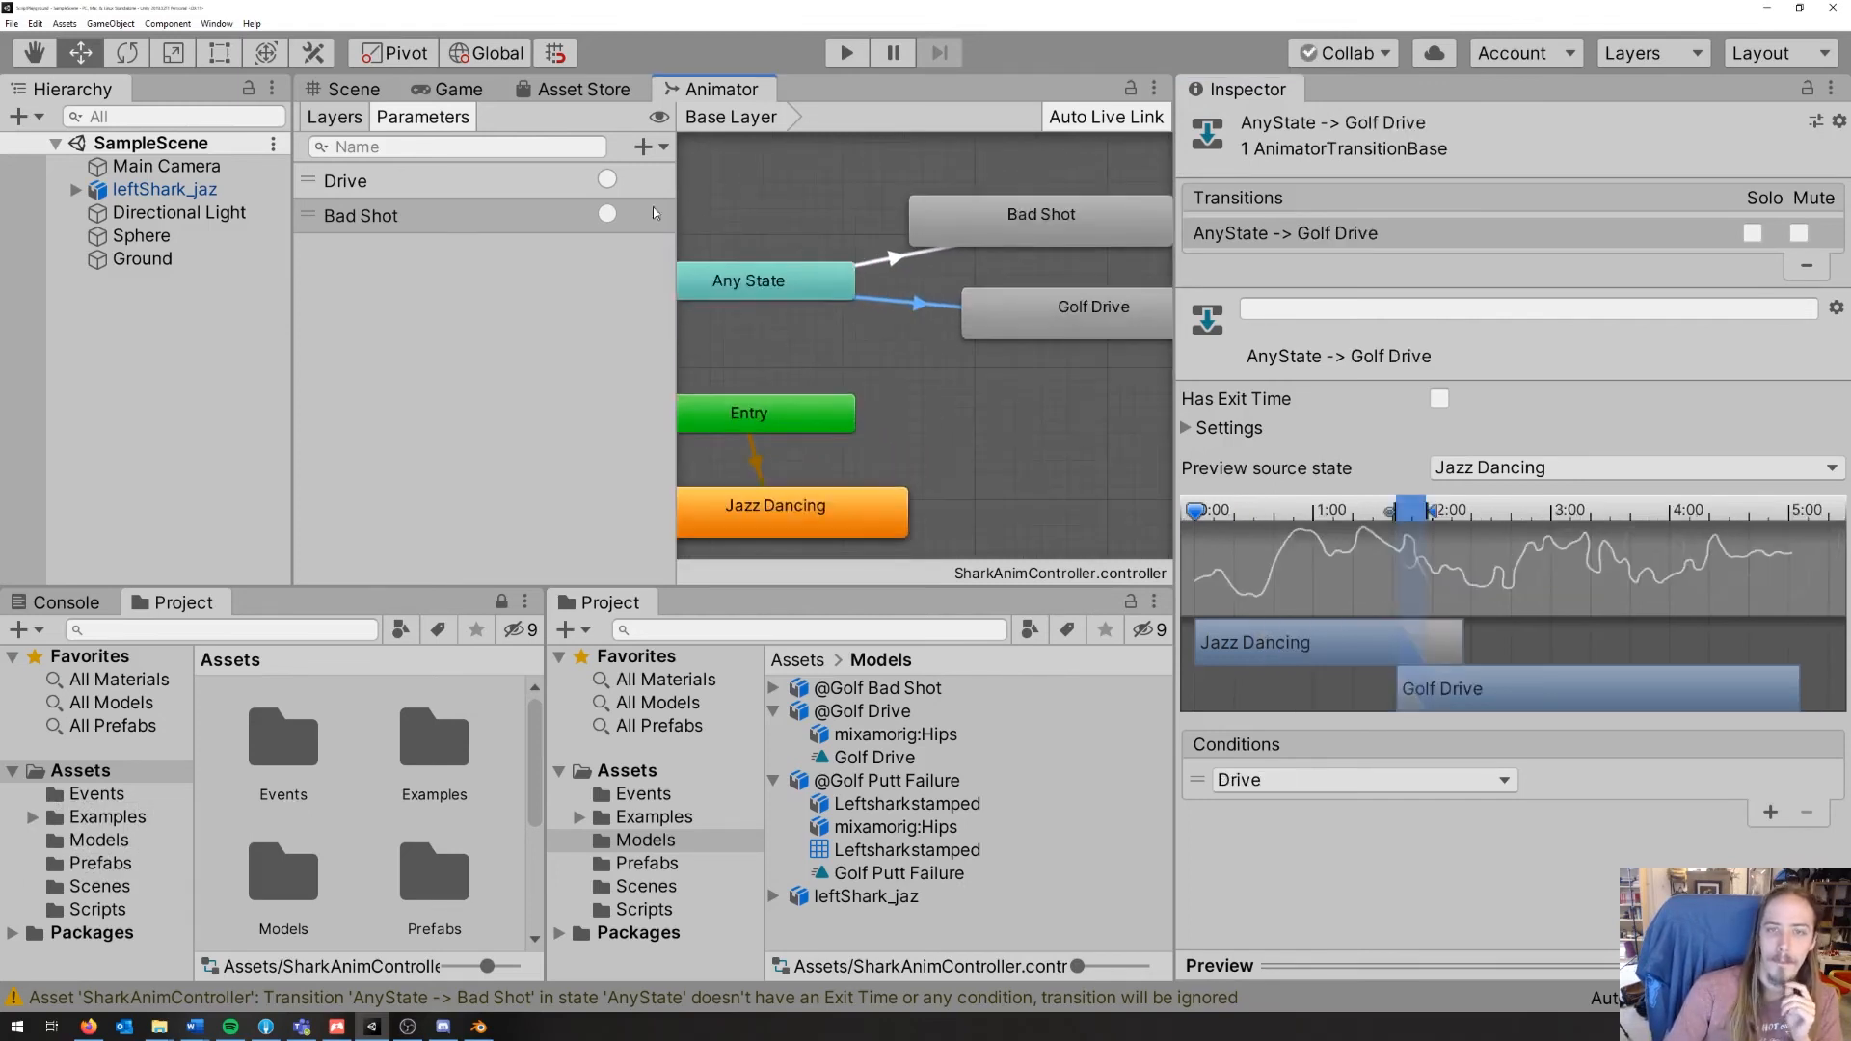
{"action": "left_click", "coordinate": [354, 88]}
{"action": "left_click_drag", "start_coordinate": [373, 160], "coordinate": [935, 434], "text": "alt"}
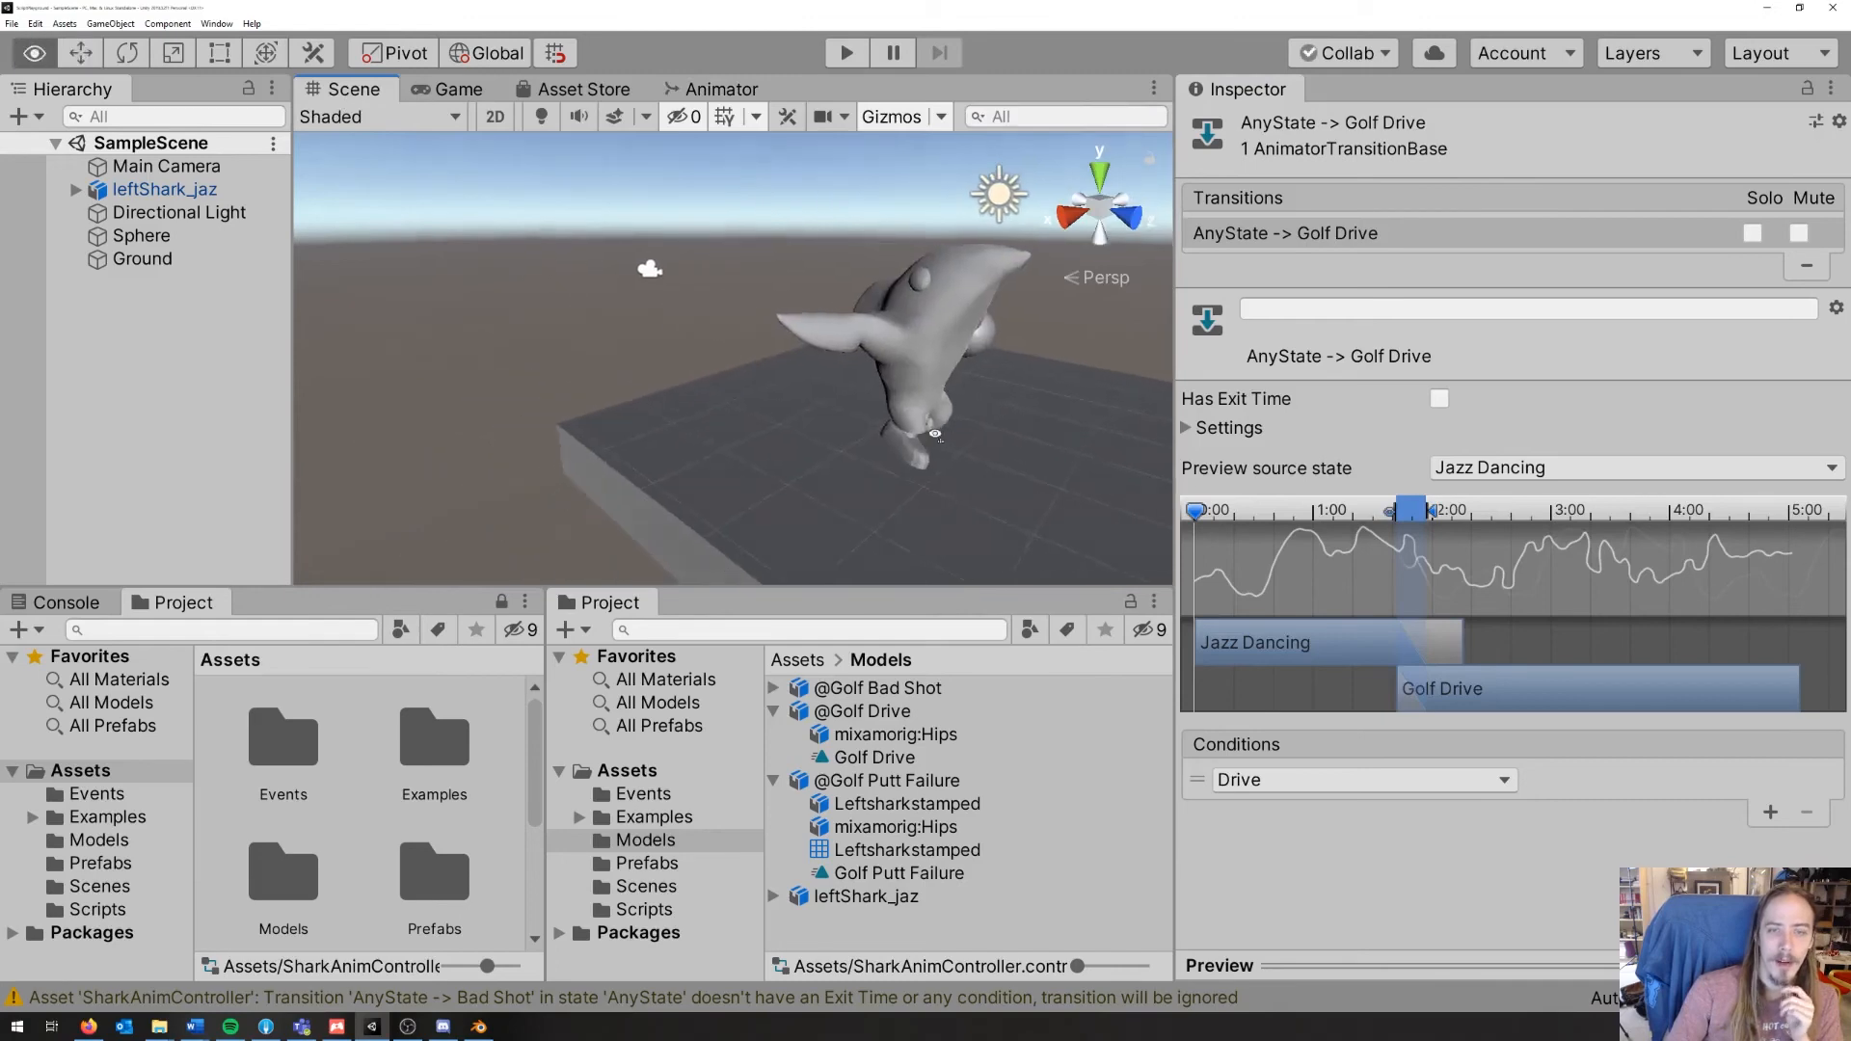
{"action": "right_click_drag", "start_coordinate": [935, 434], "coordinate": [864, 450]}
{"action": "scroll", "coordinate": [777, 454], "scroll_direction": "down", "scroll_amount": 8}
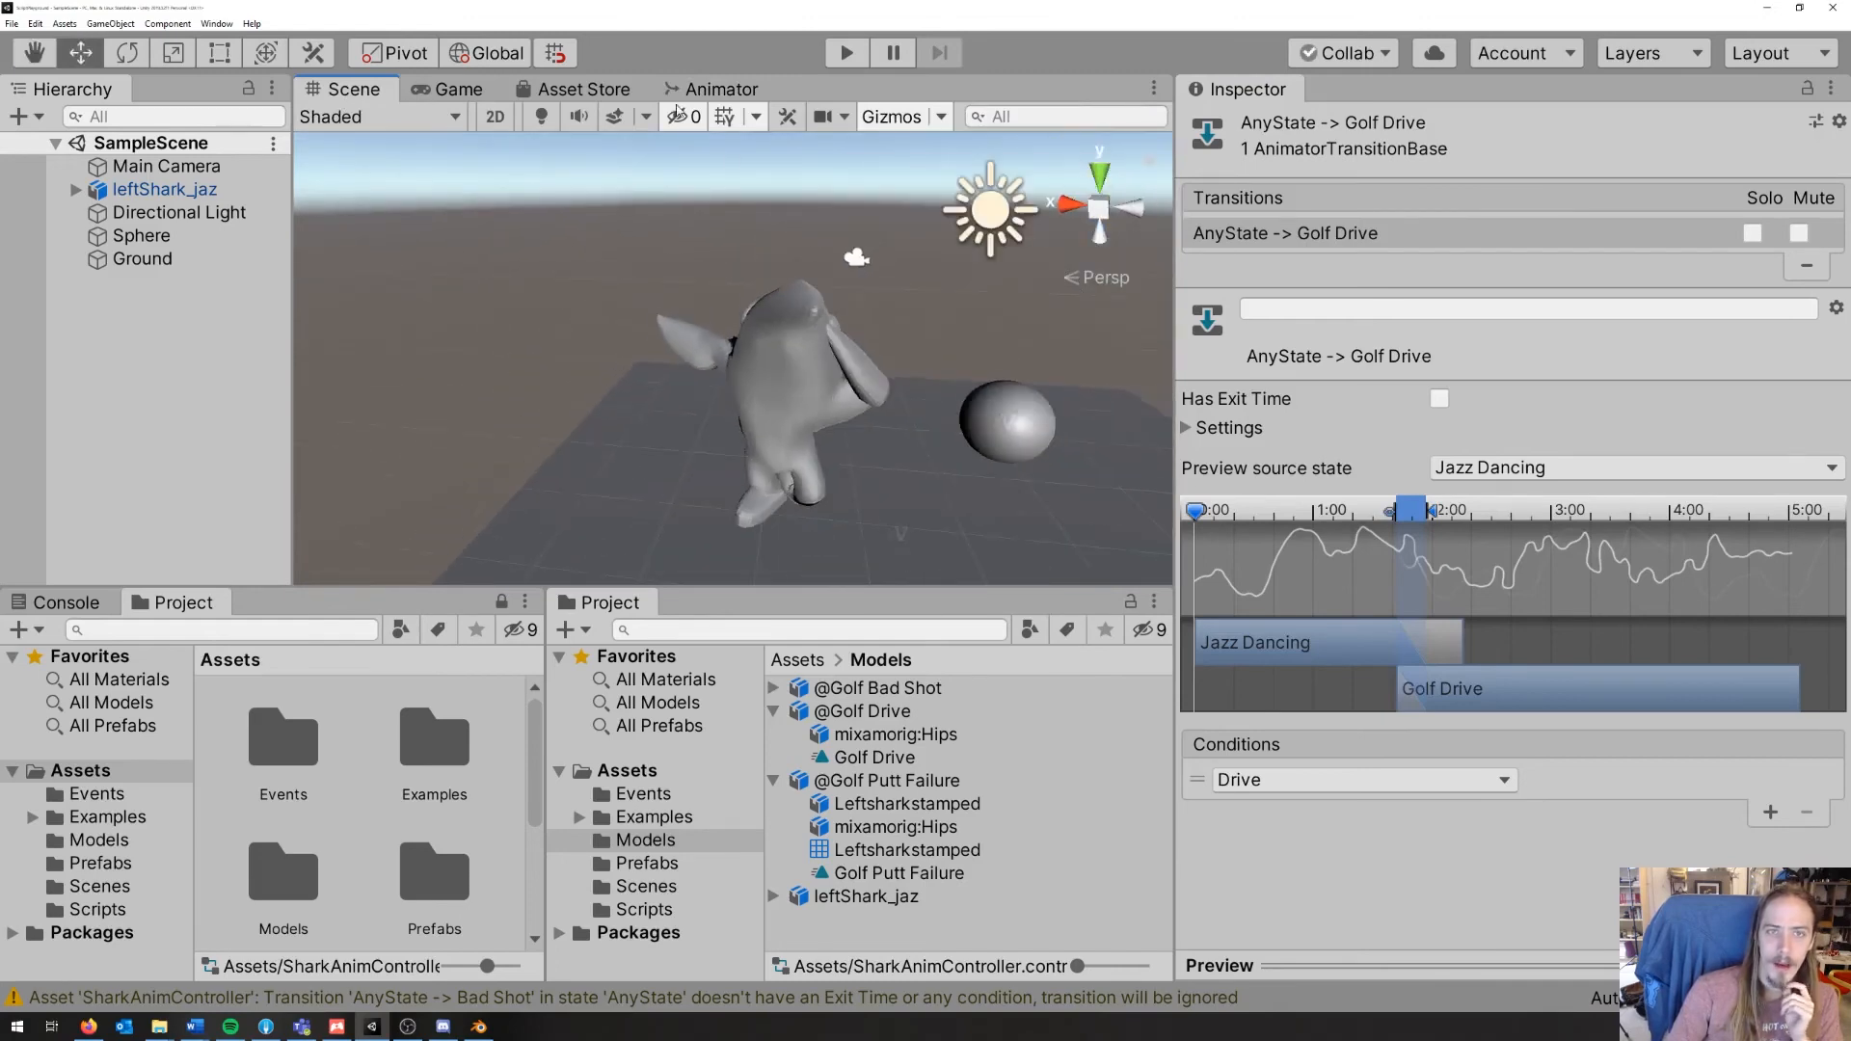
{"action": "left_click_drag", "start_coordinate": [721, 89], "coordinate": [1402, 696]}
Step: Play the scene, watch the shark in the Scene view while firing the Drive and Bad Shot triggers, and stop playback
{"action": "key", "text": "ctrl+p"}
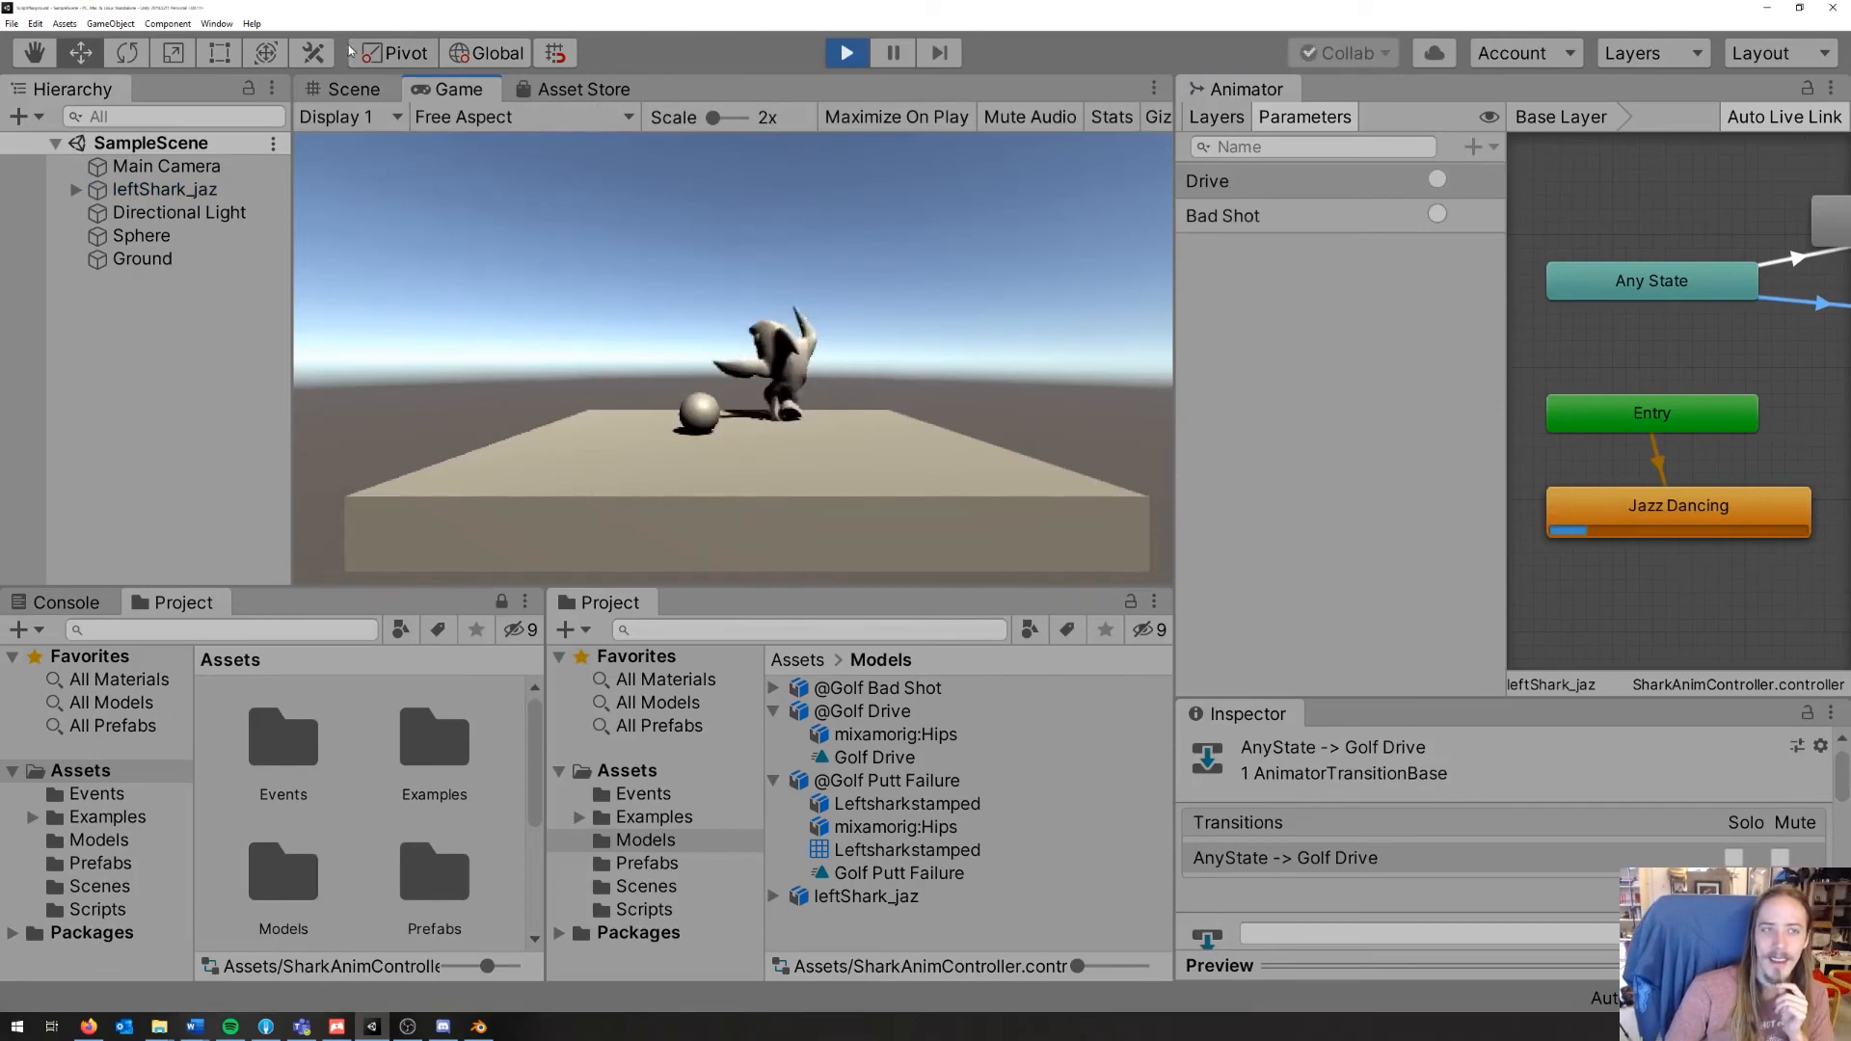
{"action": "left_click", "coordinate": [354, 89]}
{"action": "scroll", "coordinate": [864, 463], "scroll_direction": "down", "scroll_amount": 8}
{"action": "right_click_drag", "start_coordinate": [863, 462], "coordinate": [714, 495]}
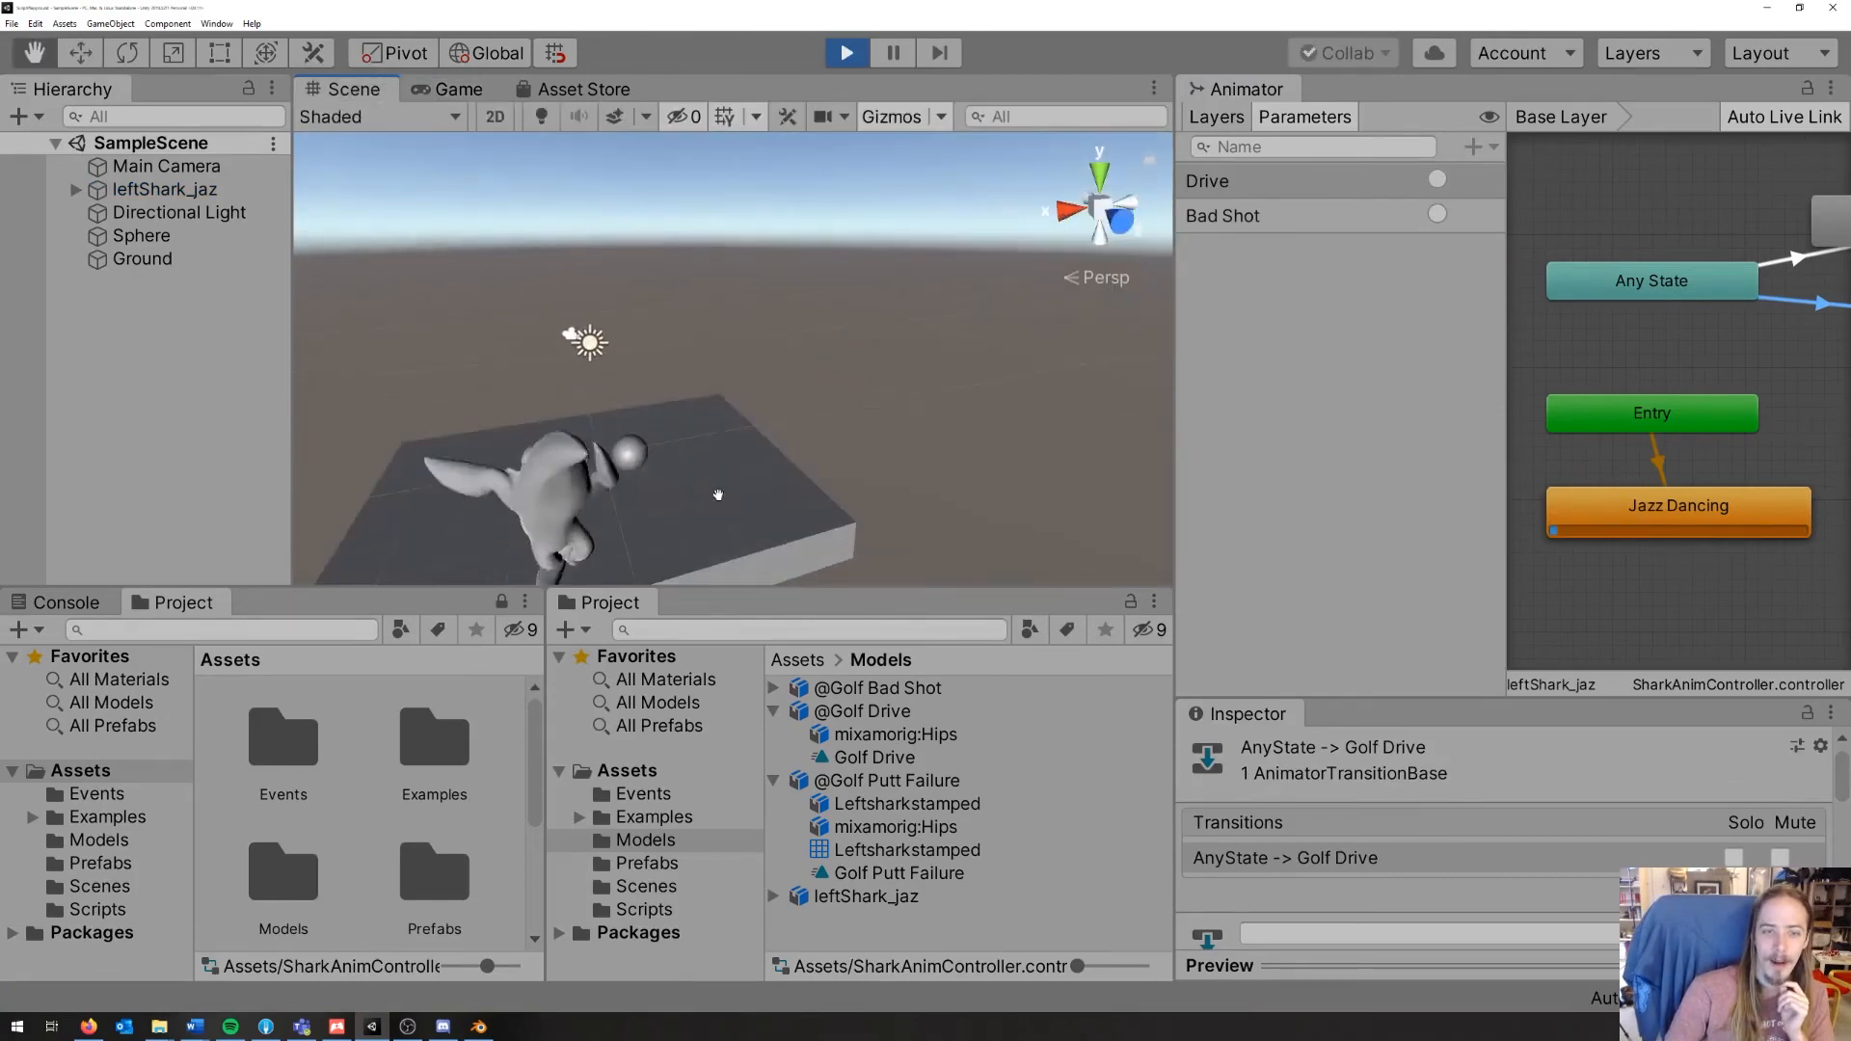
{"action": "middle_click_drag", "start_coordinate": [714, 495], "coordinate": [820, 434]}
{"action": "right_click_drag", "start_coordinate": [819, 433], "coordinate": [1152, 398]}
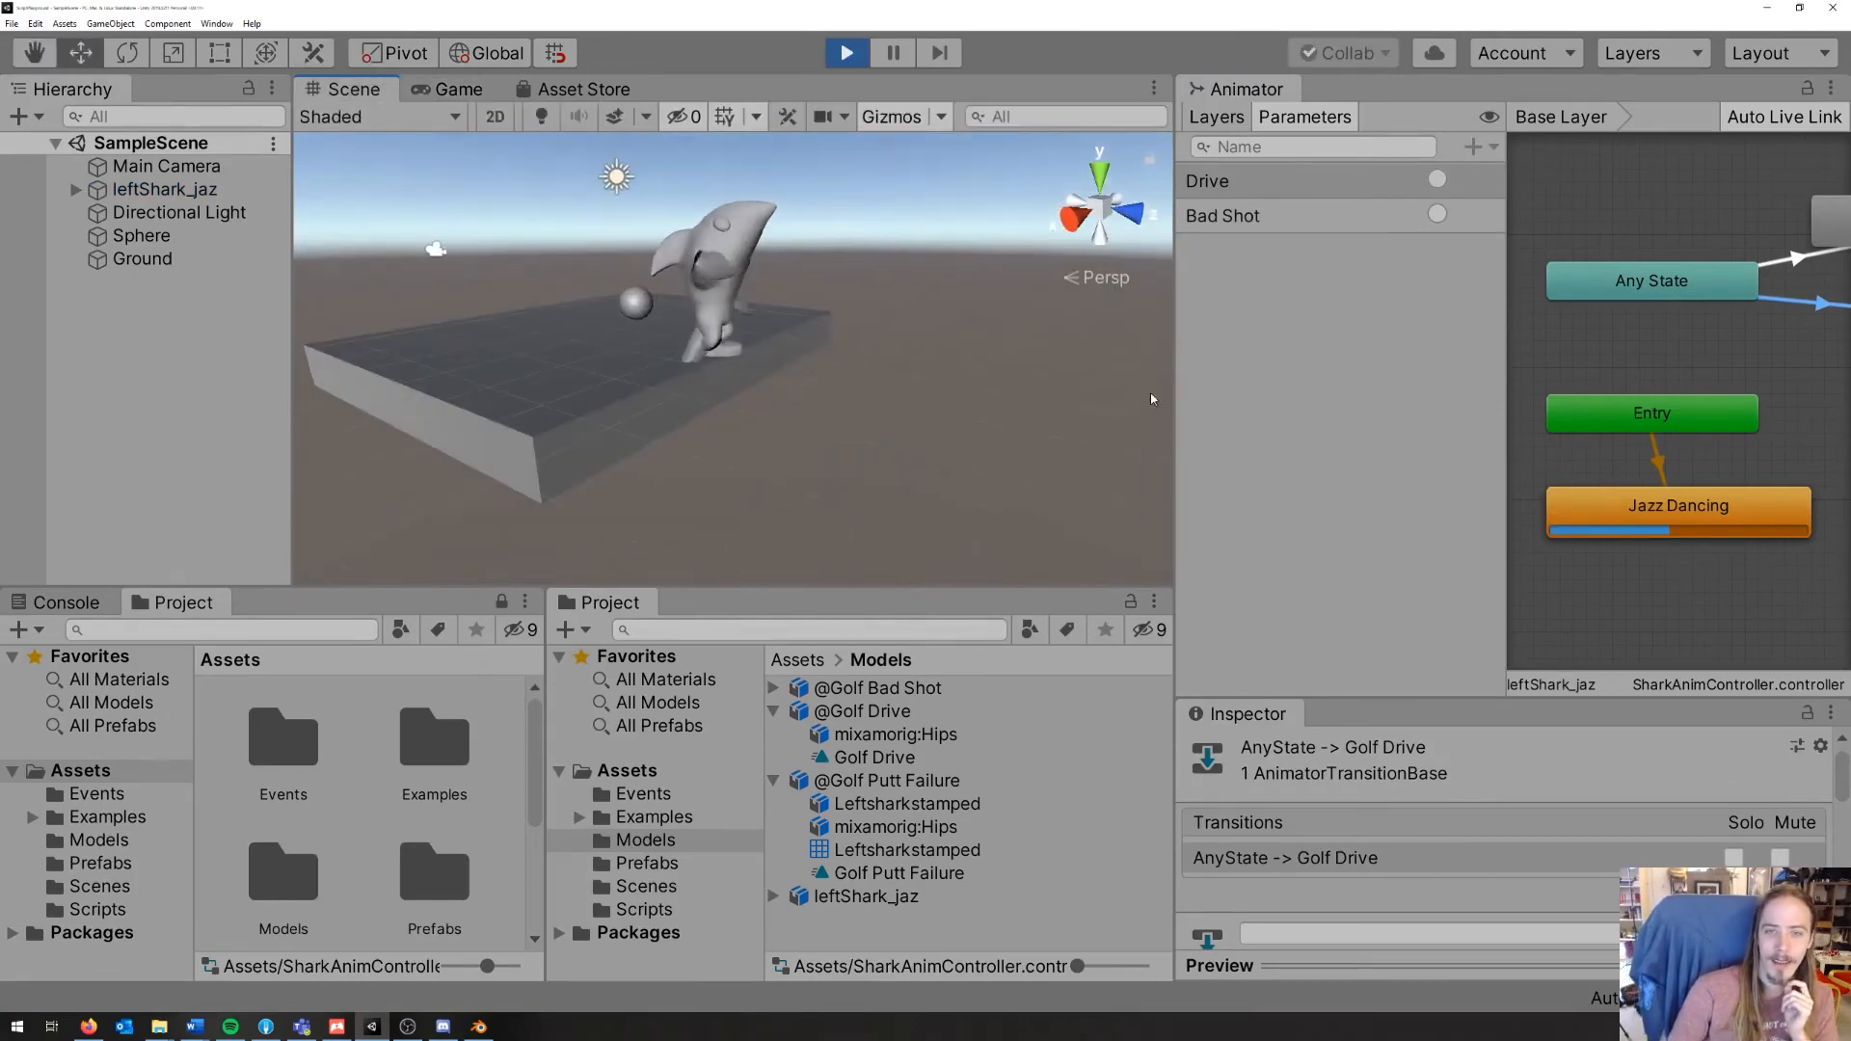
{"action": "left_click", "coordinate": [1437, 181]}
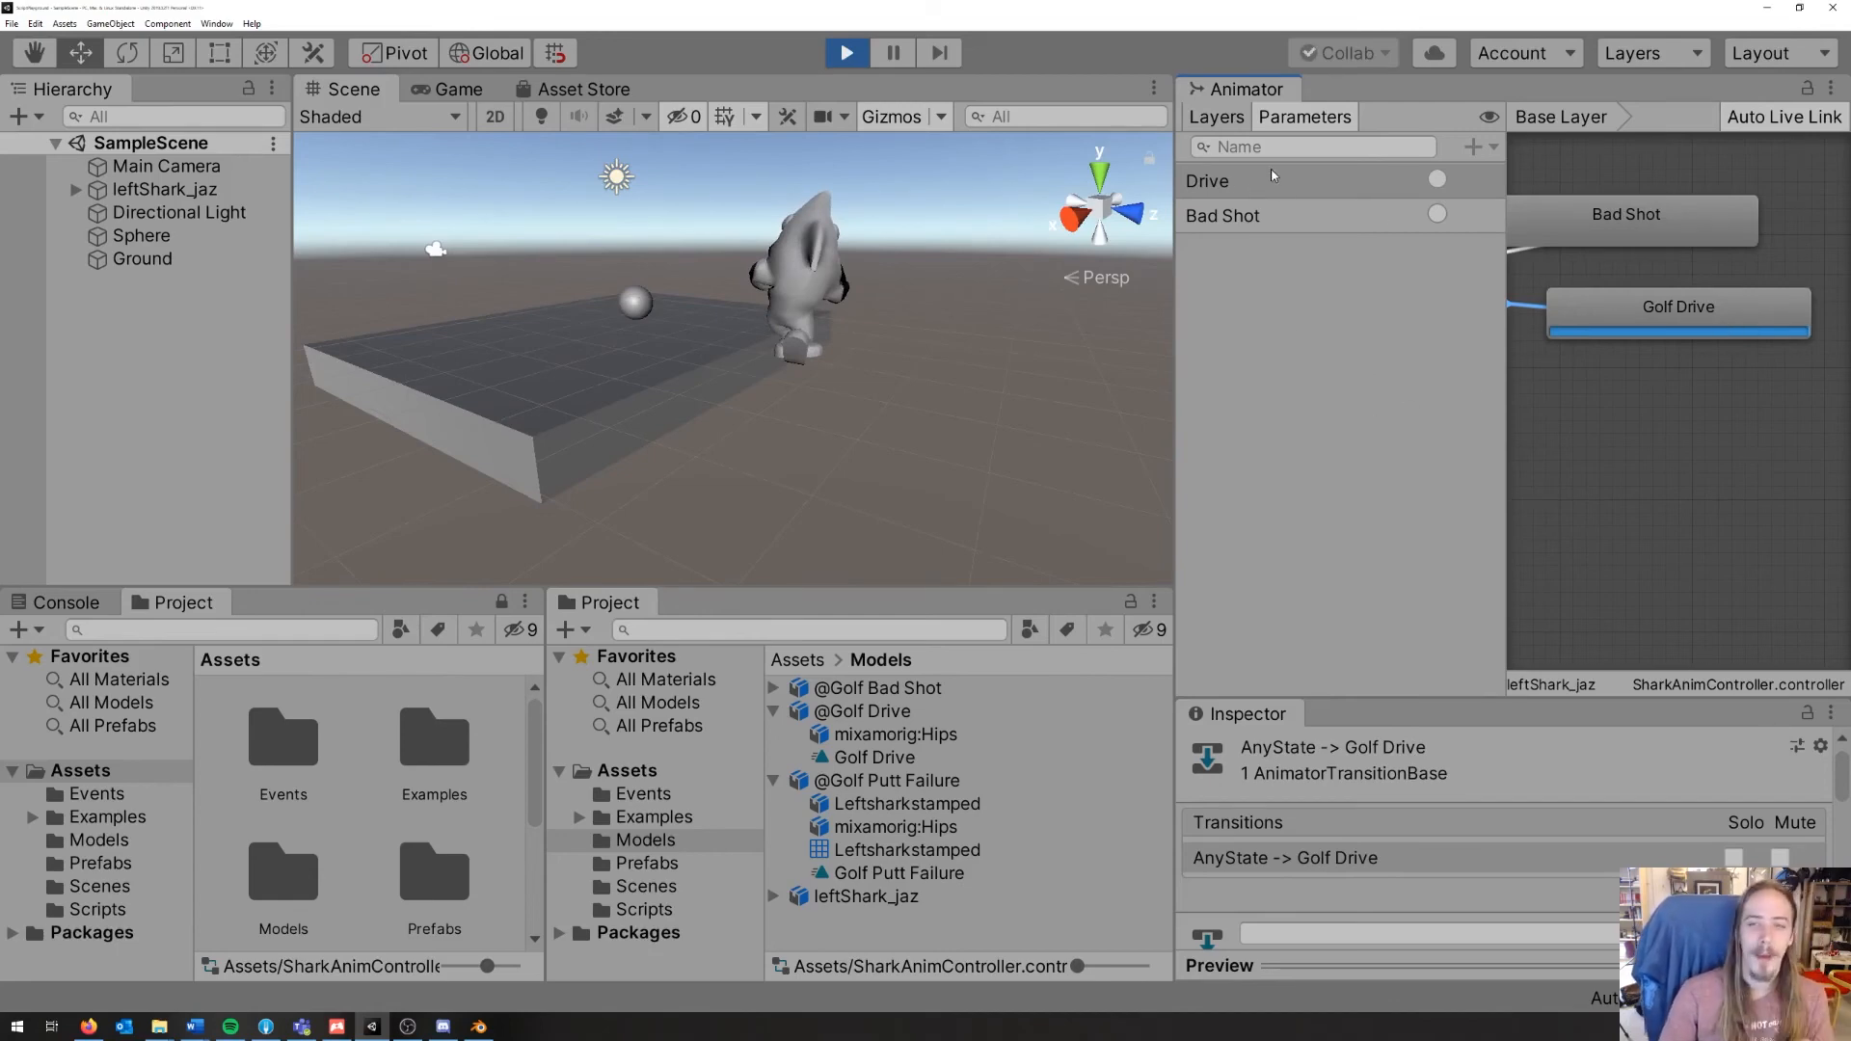
{"action": "left_click", "coordinate": [1438, 214]}
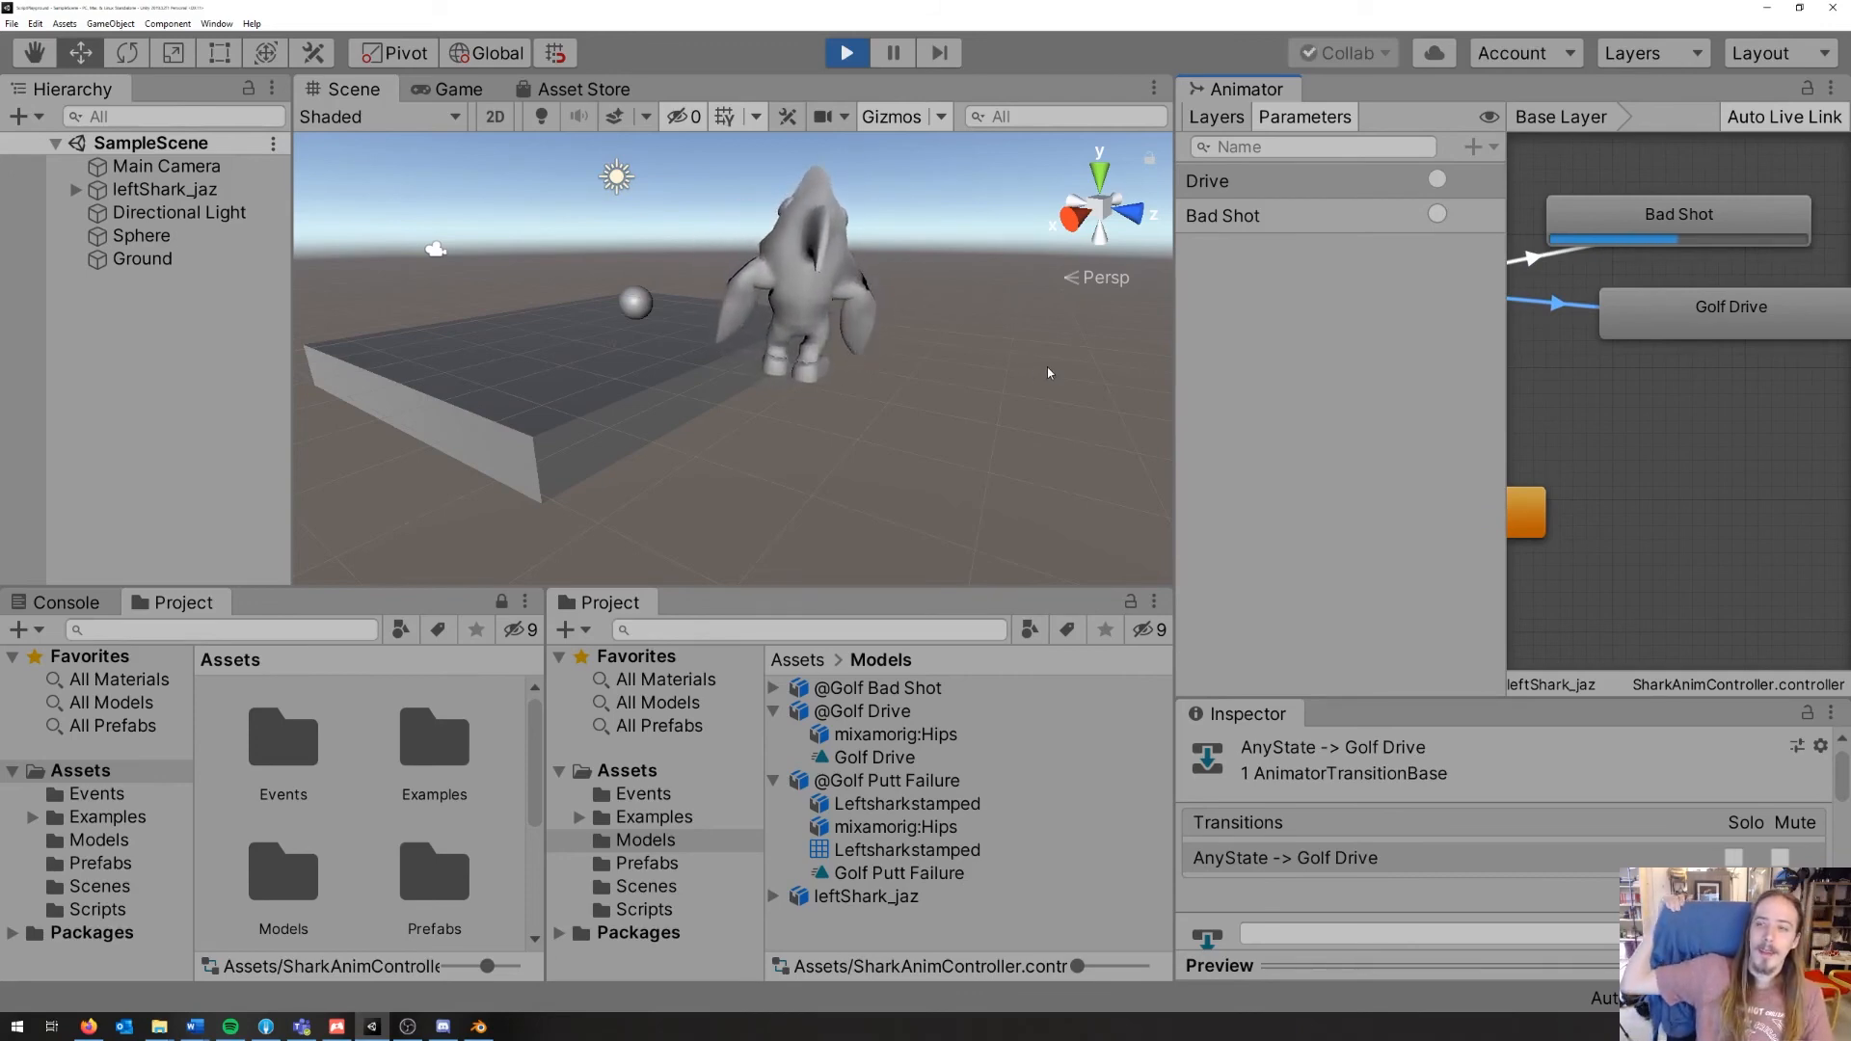
{"action": "left_click", "coordinate": [846, 52]}
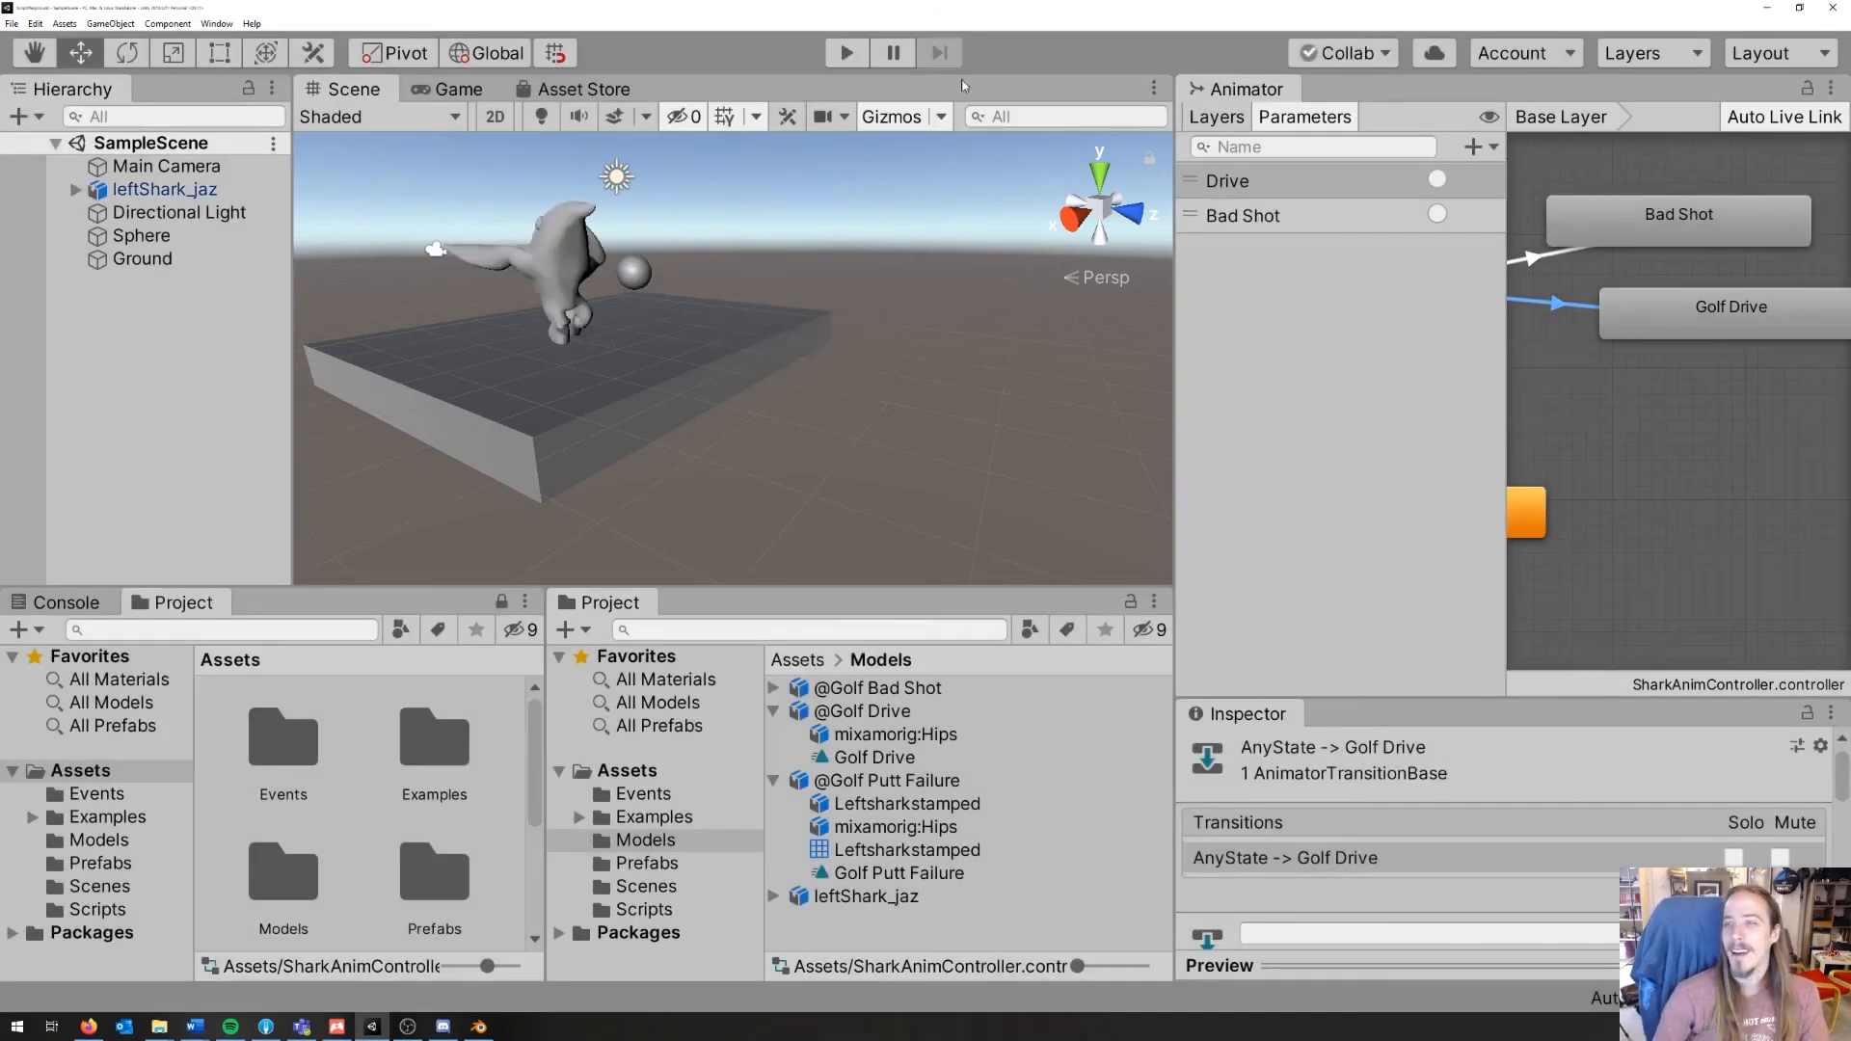
Step: Make a transition from Golf Drive to Bad Shot, select it and enlarge the Inspector to show its settings
{"action": "right_click", "coordinate": [1670, 306]}
{"action": "left_click", "coordinate": [1671, 304]}
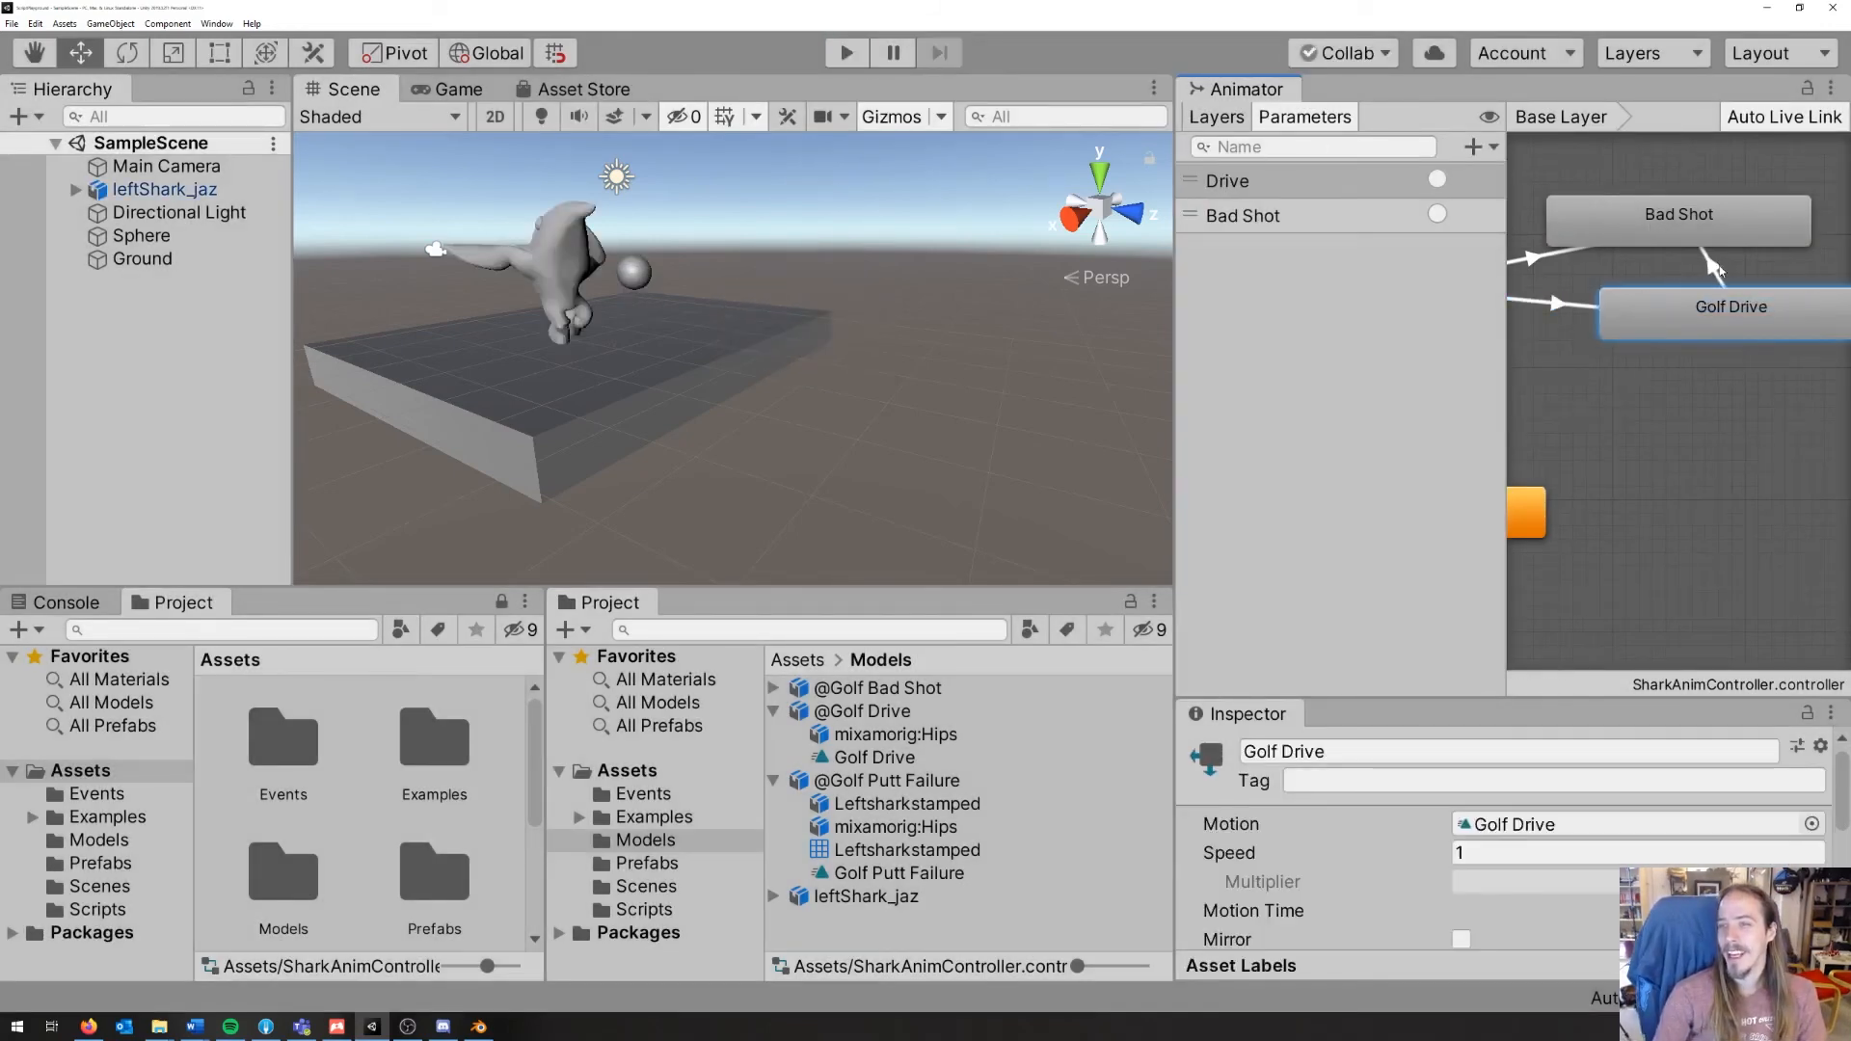
{"action": "left_click", "coordinate": [1651, 229]}
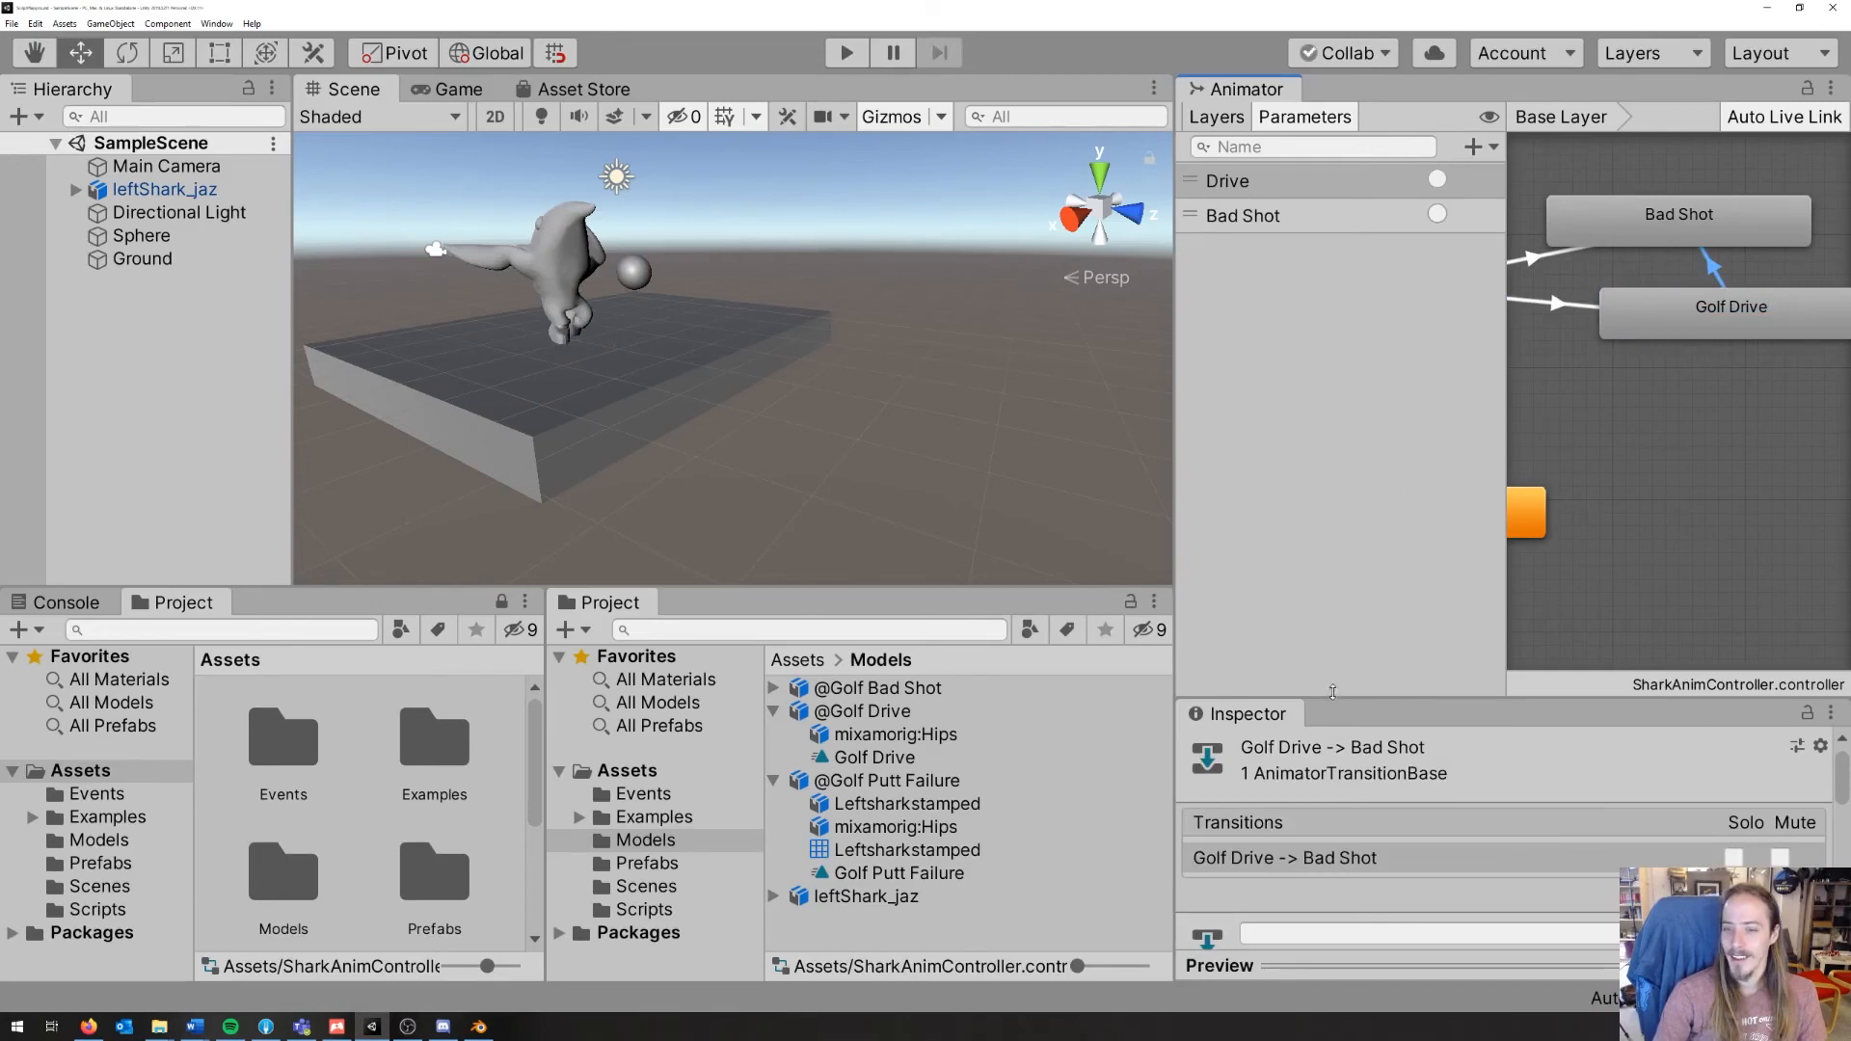
{"action": "left_click_drag", "start_coordinate": [1332, 691], "coordinate": [1332, 421]}
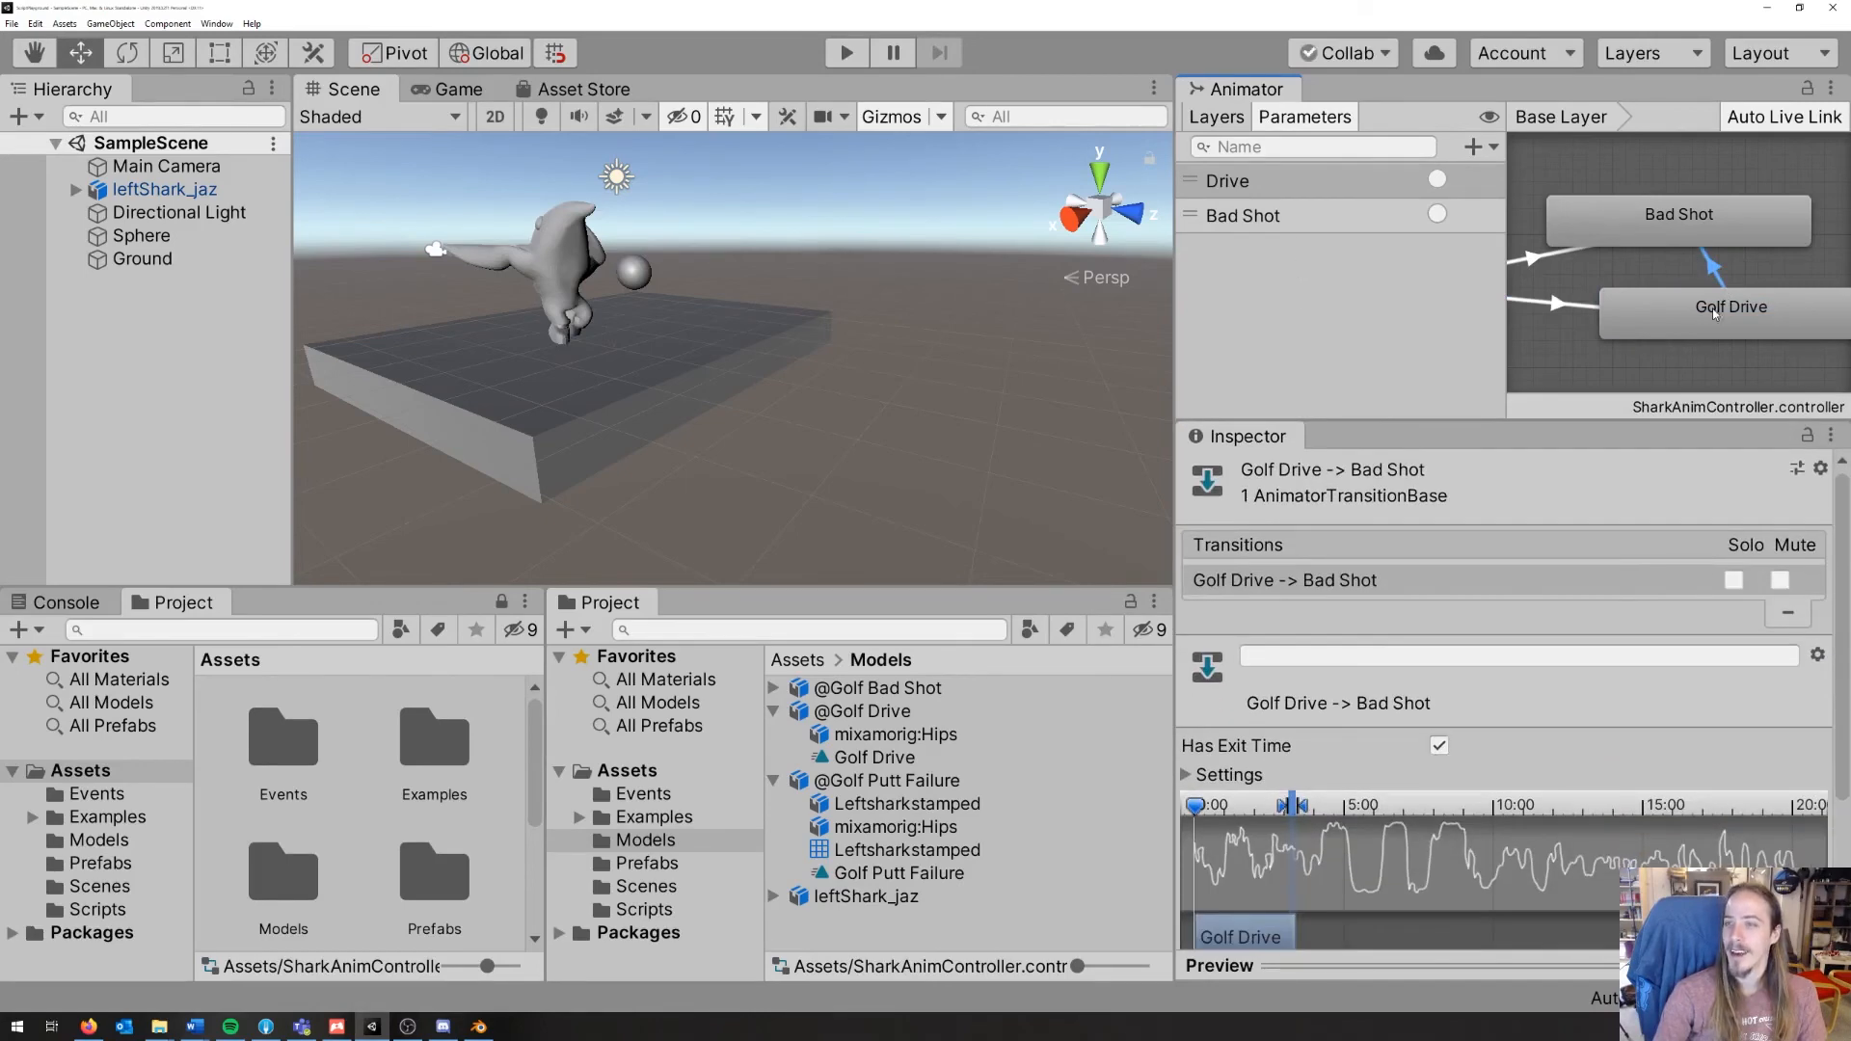
Step: Play the scene, fire the Drive trigger to check the chained golf animations, and stop playback
{"action": "left_click", "coordinate": [844, 55]}
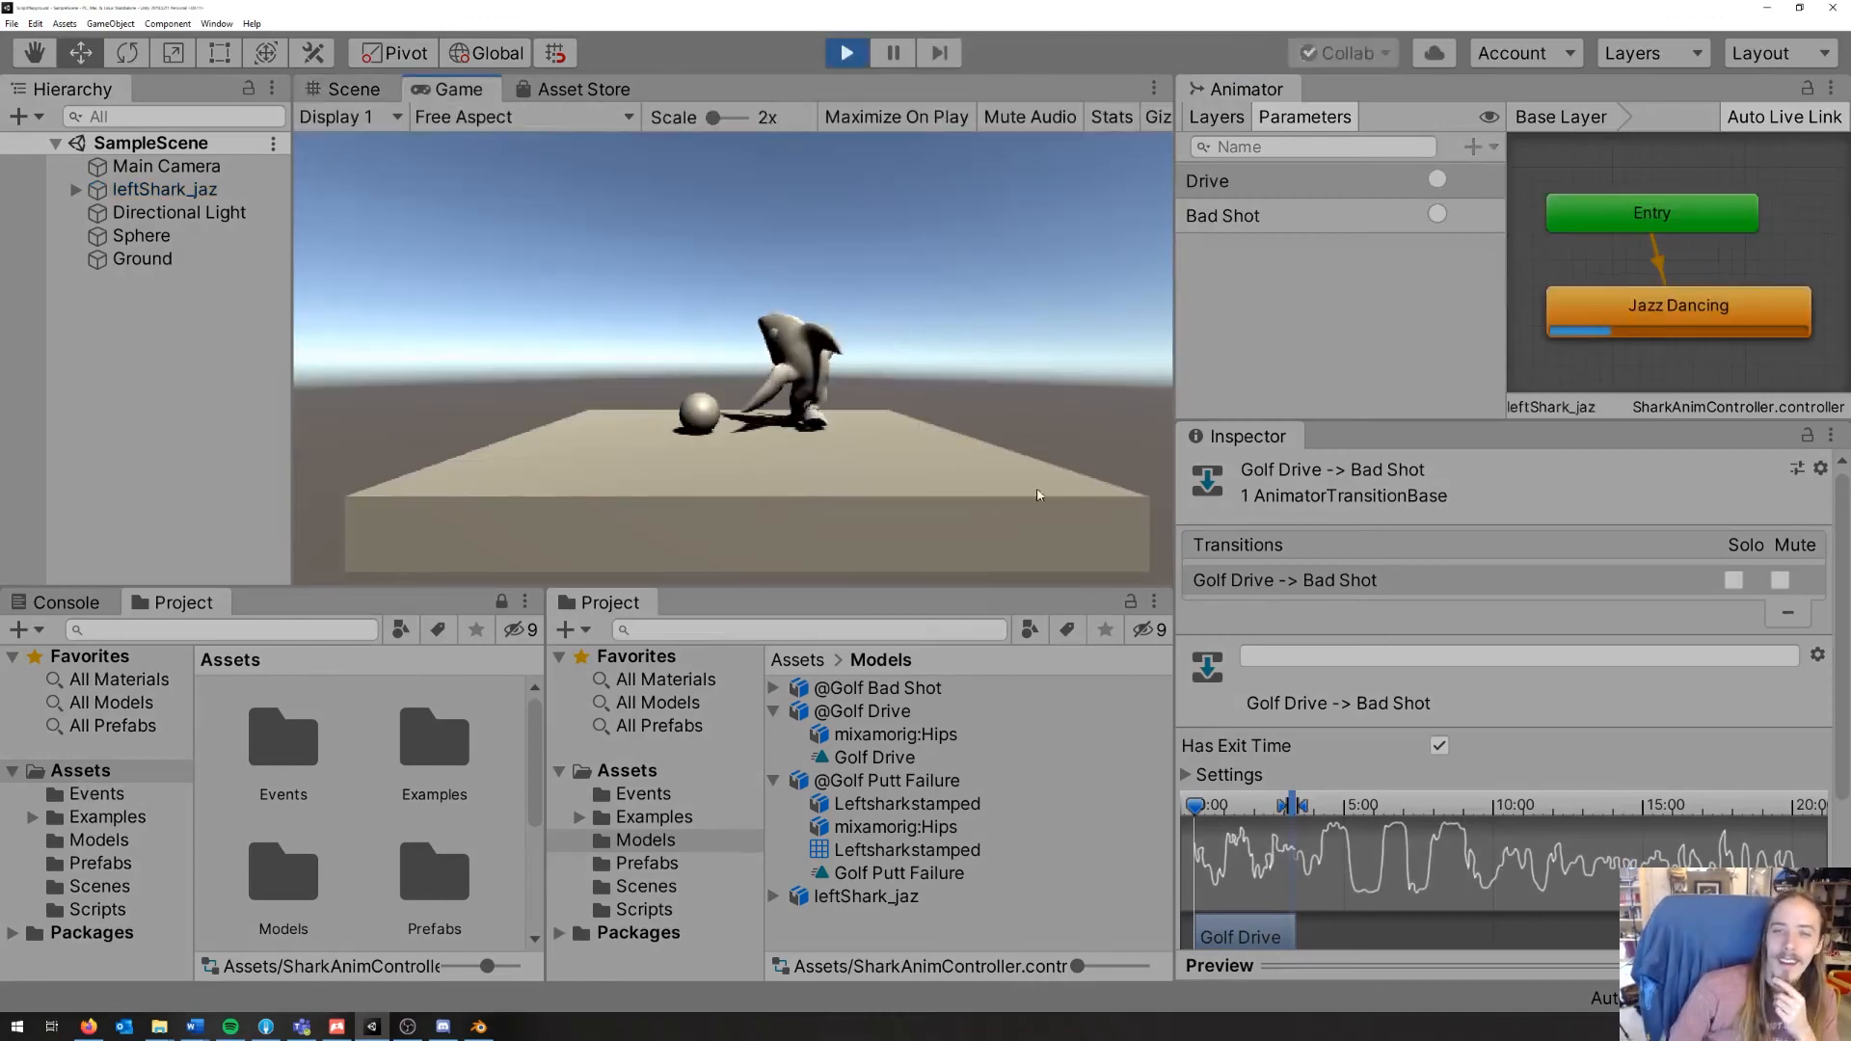
{"action": "left_click", "coordinate": [1440, 177]}
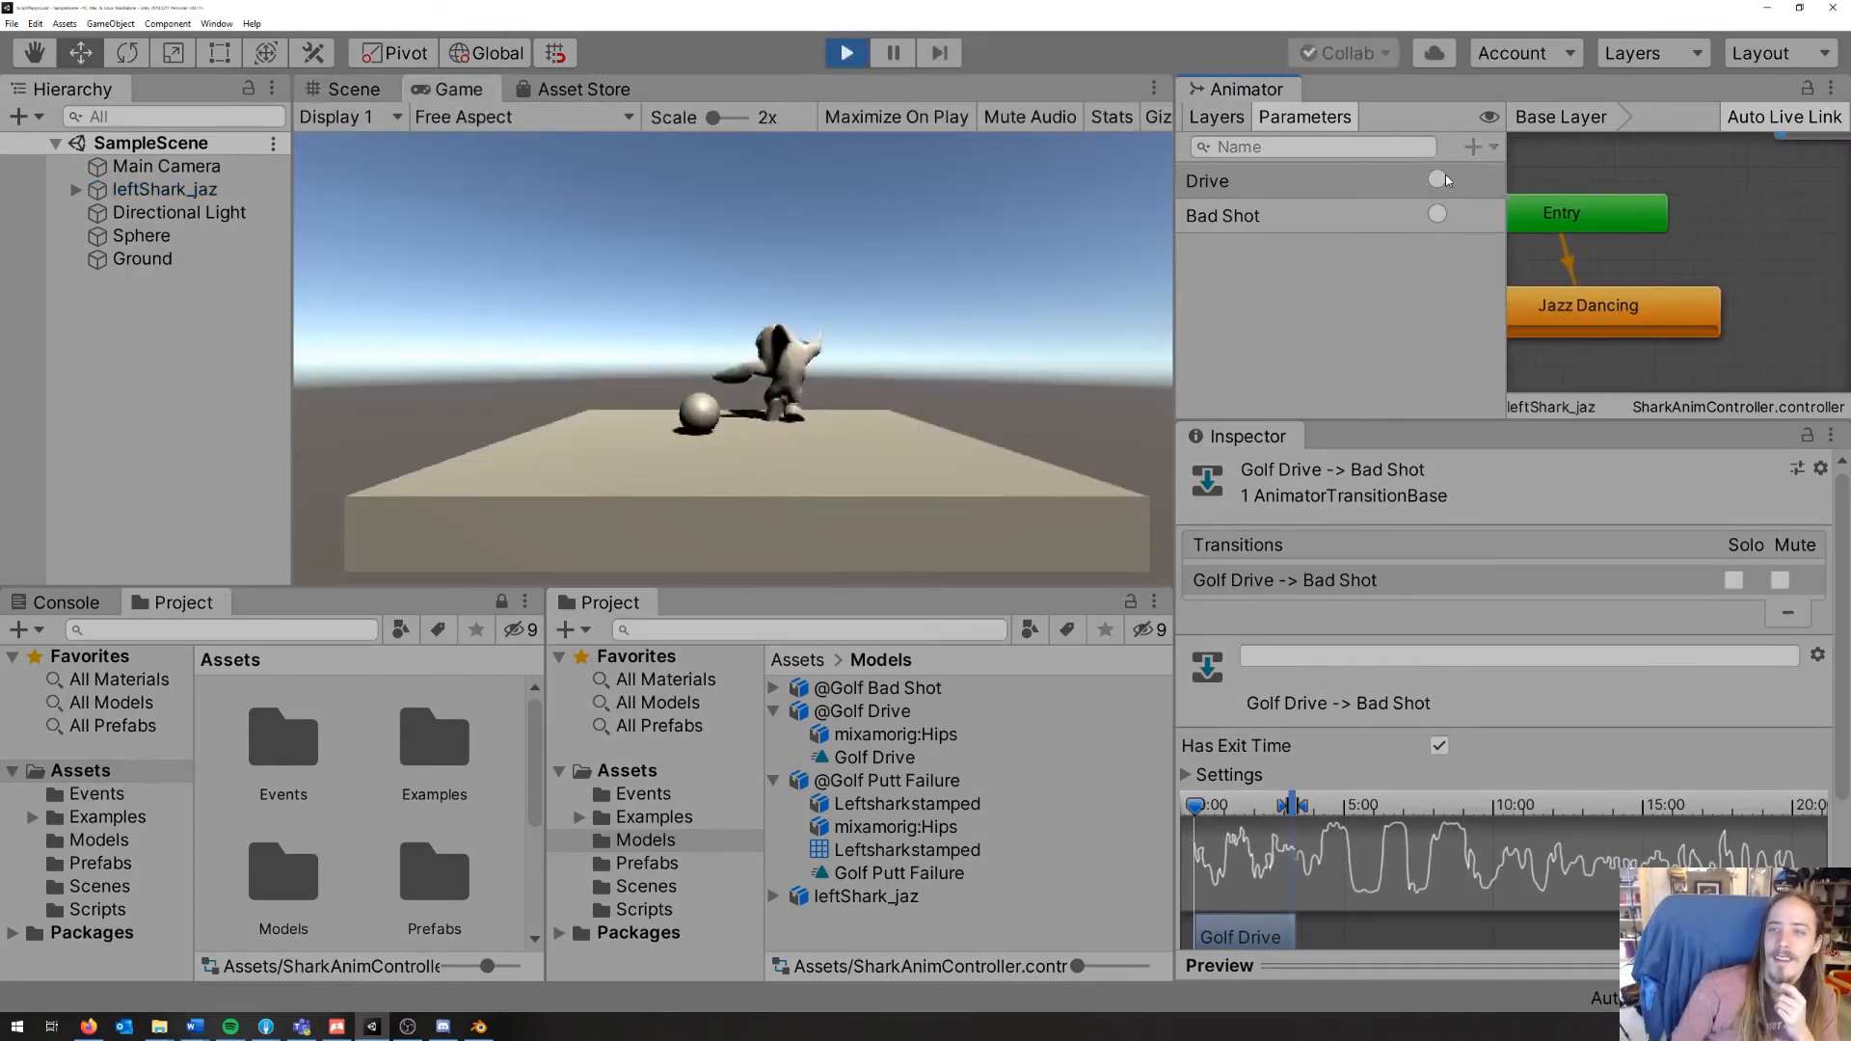
{"action": "middle_click_drag", "start_coordinate": [1651, 285], "coordinate": [1662, 369]}
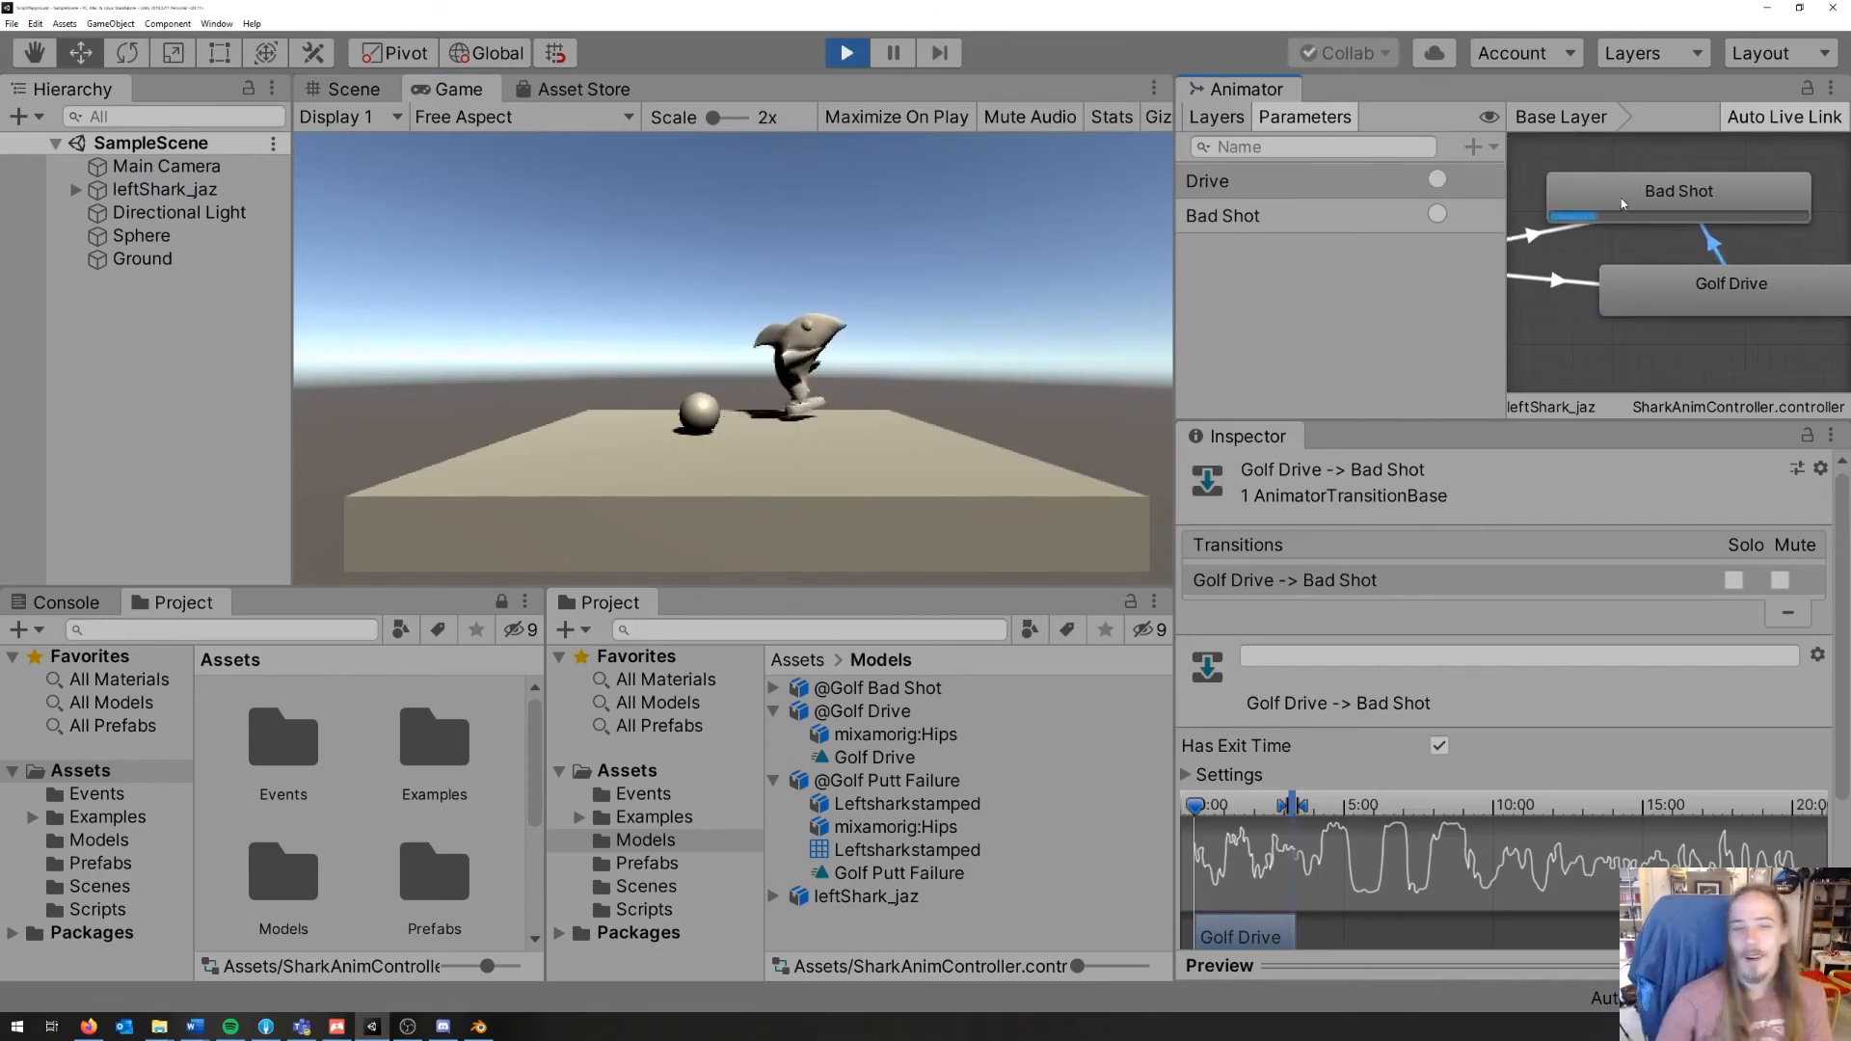
{"action": "left_click", "coordinate": [849, 55]}
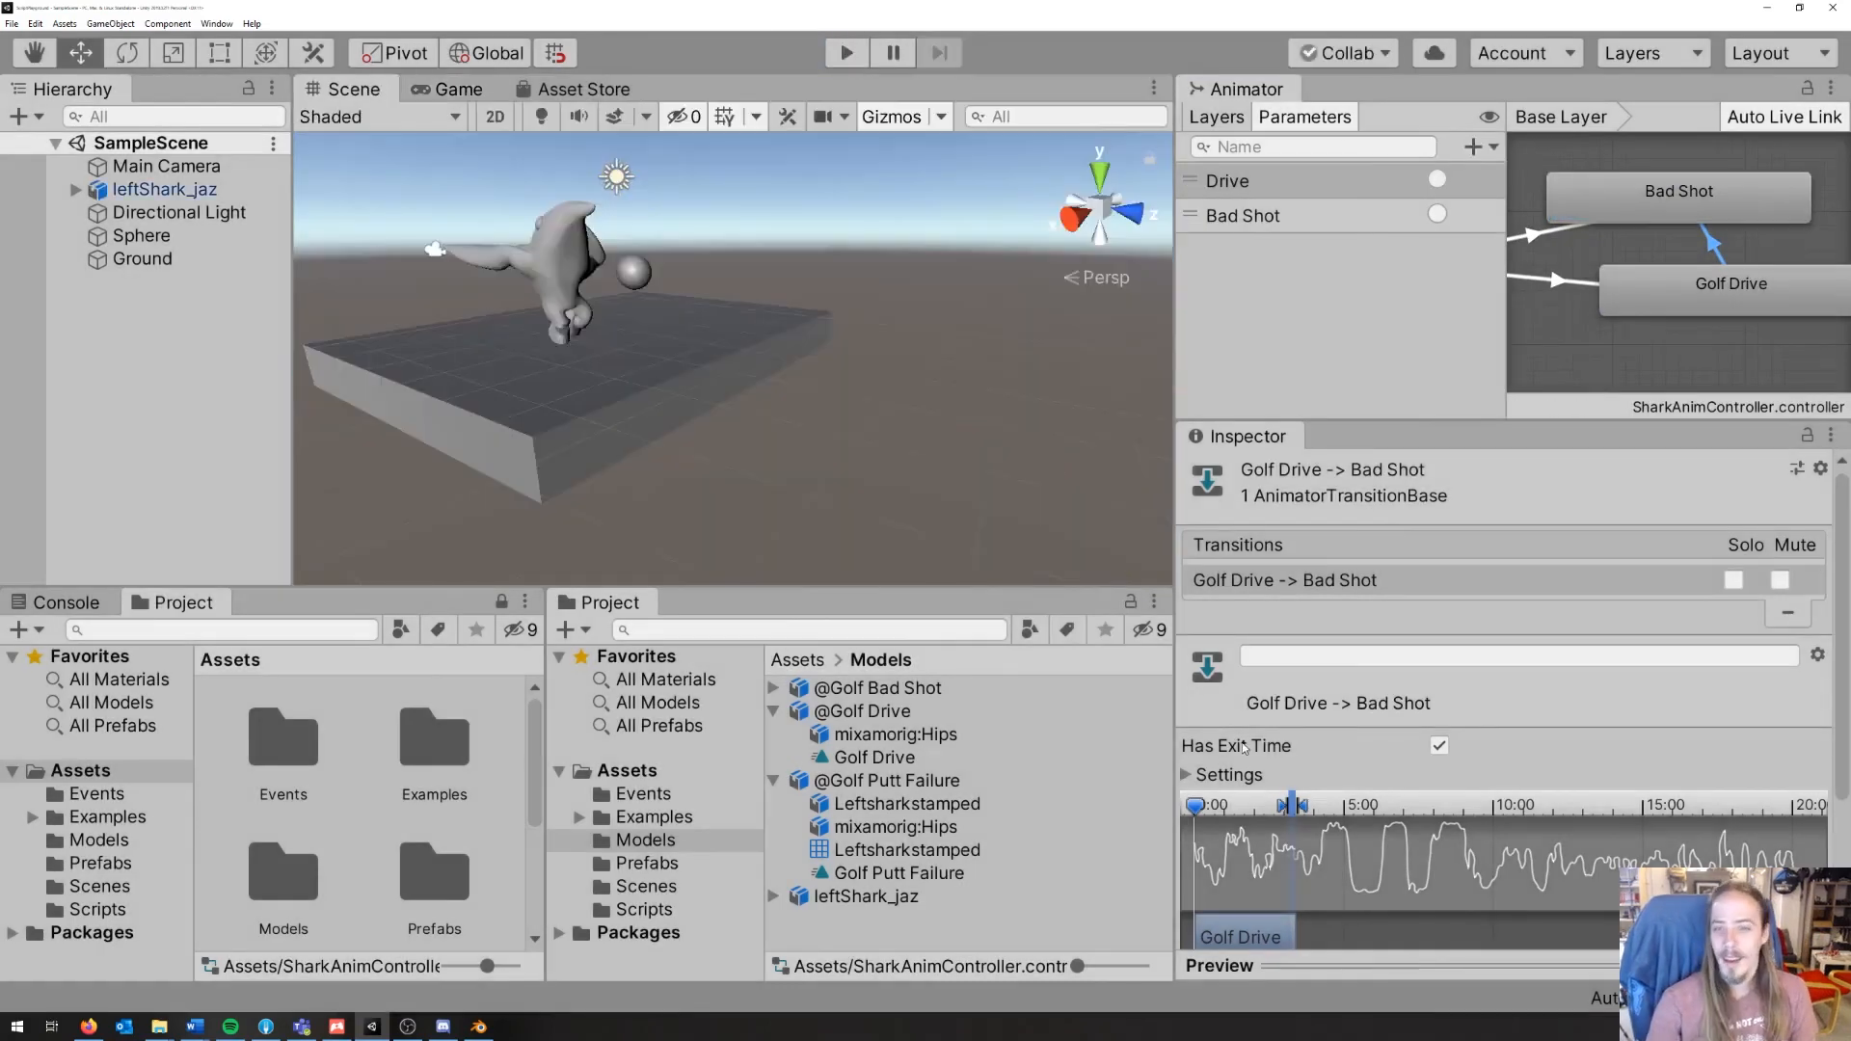
Step: Lengthen the blend of the Golf Drive to Bad Shot transition so it ends just before the 5:00 mark
{"action": "scroll", "coordinate": [1298, 832], "scroll_direction": "up", "scroll_amount": 5}
{"action": "scroll", "coordinate": [1299, 837], "scroll_direction": "up", "scroll_amount": 3}
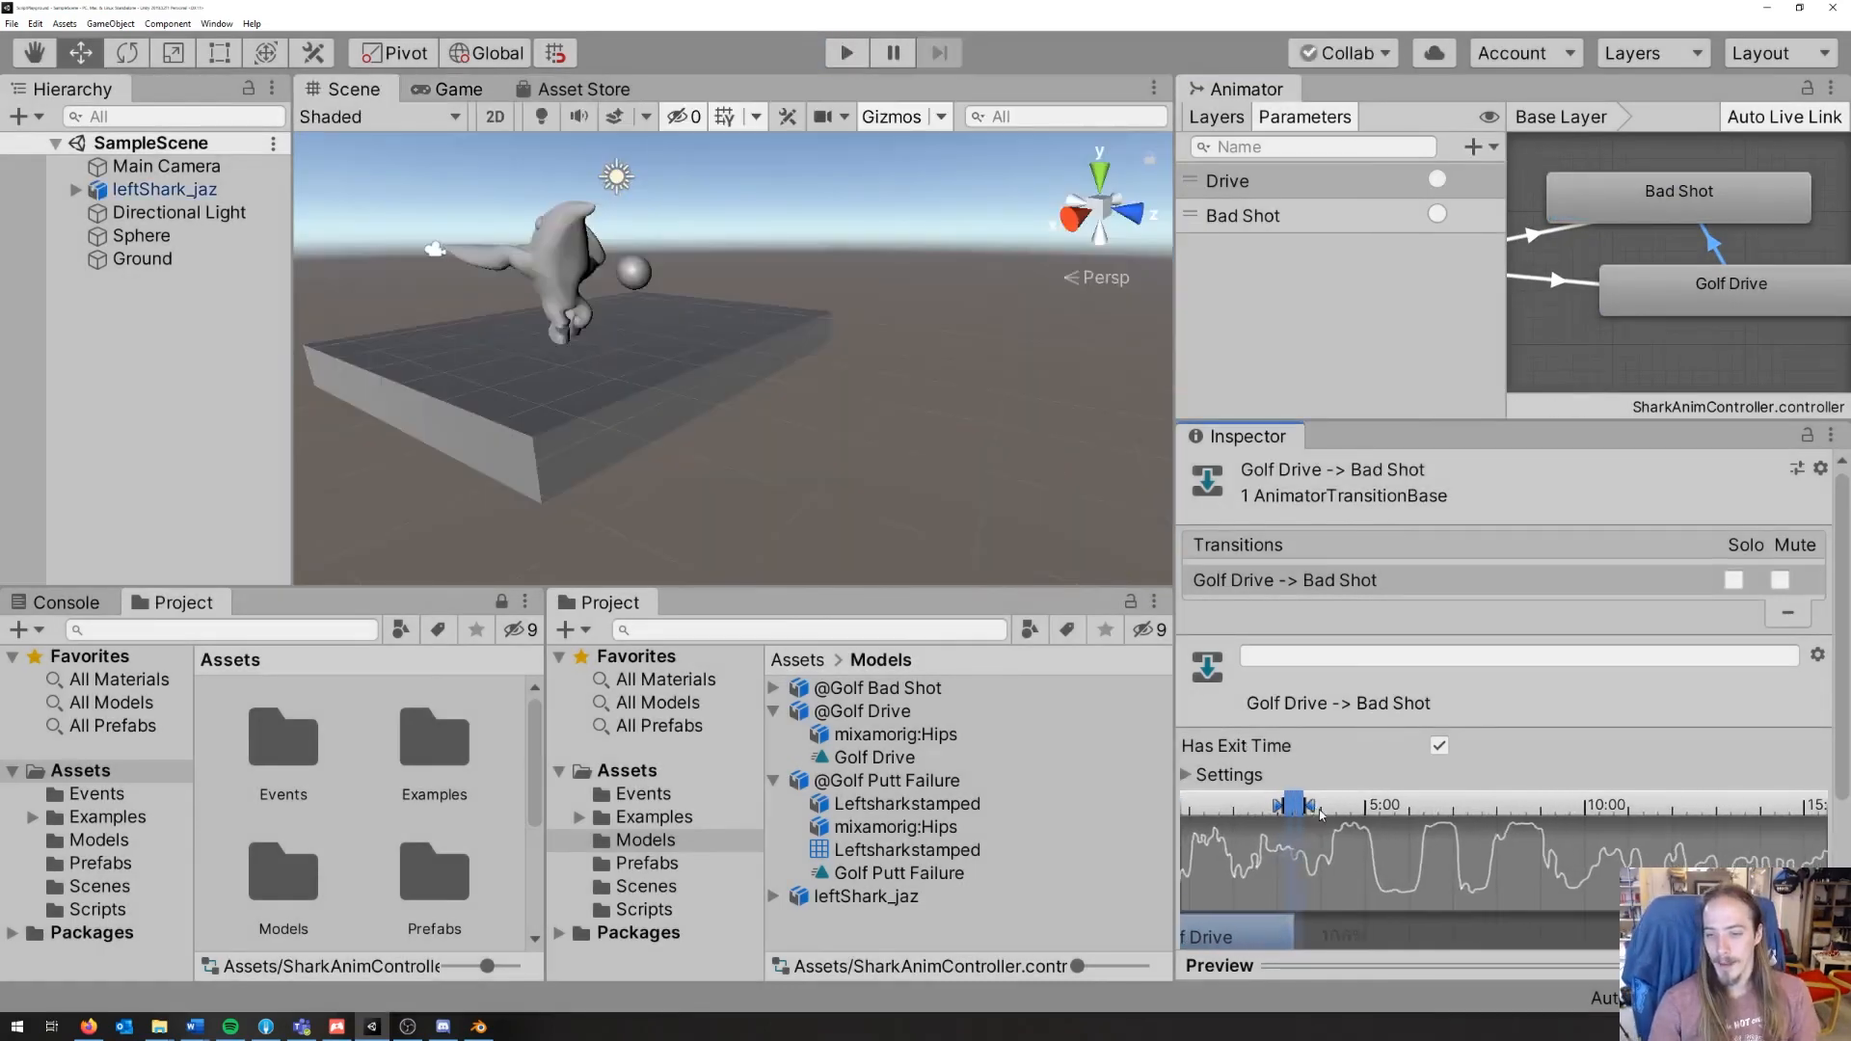
{"action": "left_click_drag", "start_coordinate": [1304, 806], "coordinate": [1354, 806]}
Step: Play the scene and fire the Drive trigger to examine the lengthened blend on the shark in the Scene view
{"action": "left_click", "coordinate": [848, 54]}
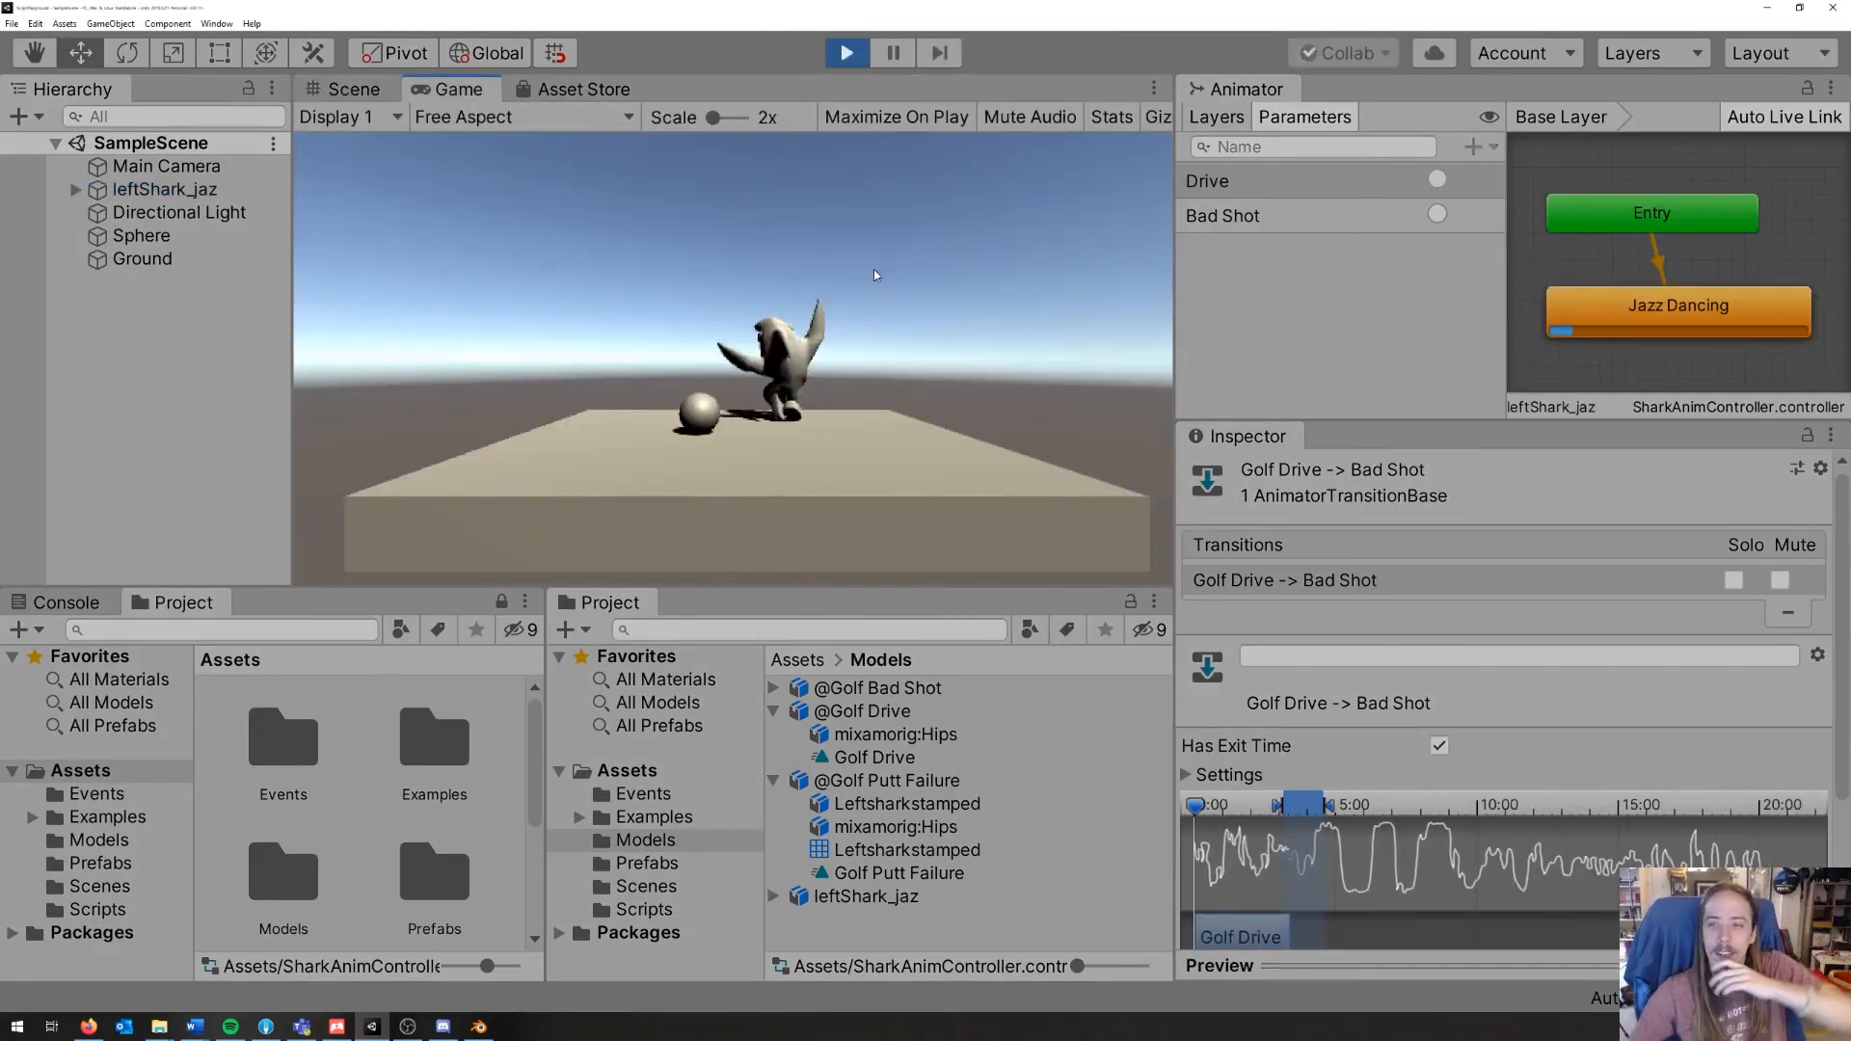
{"action": "left_click", "coordinate": [362, 86]}
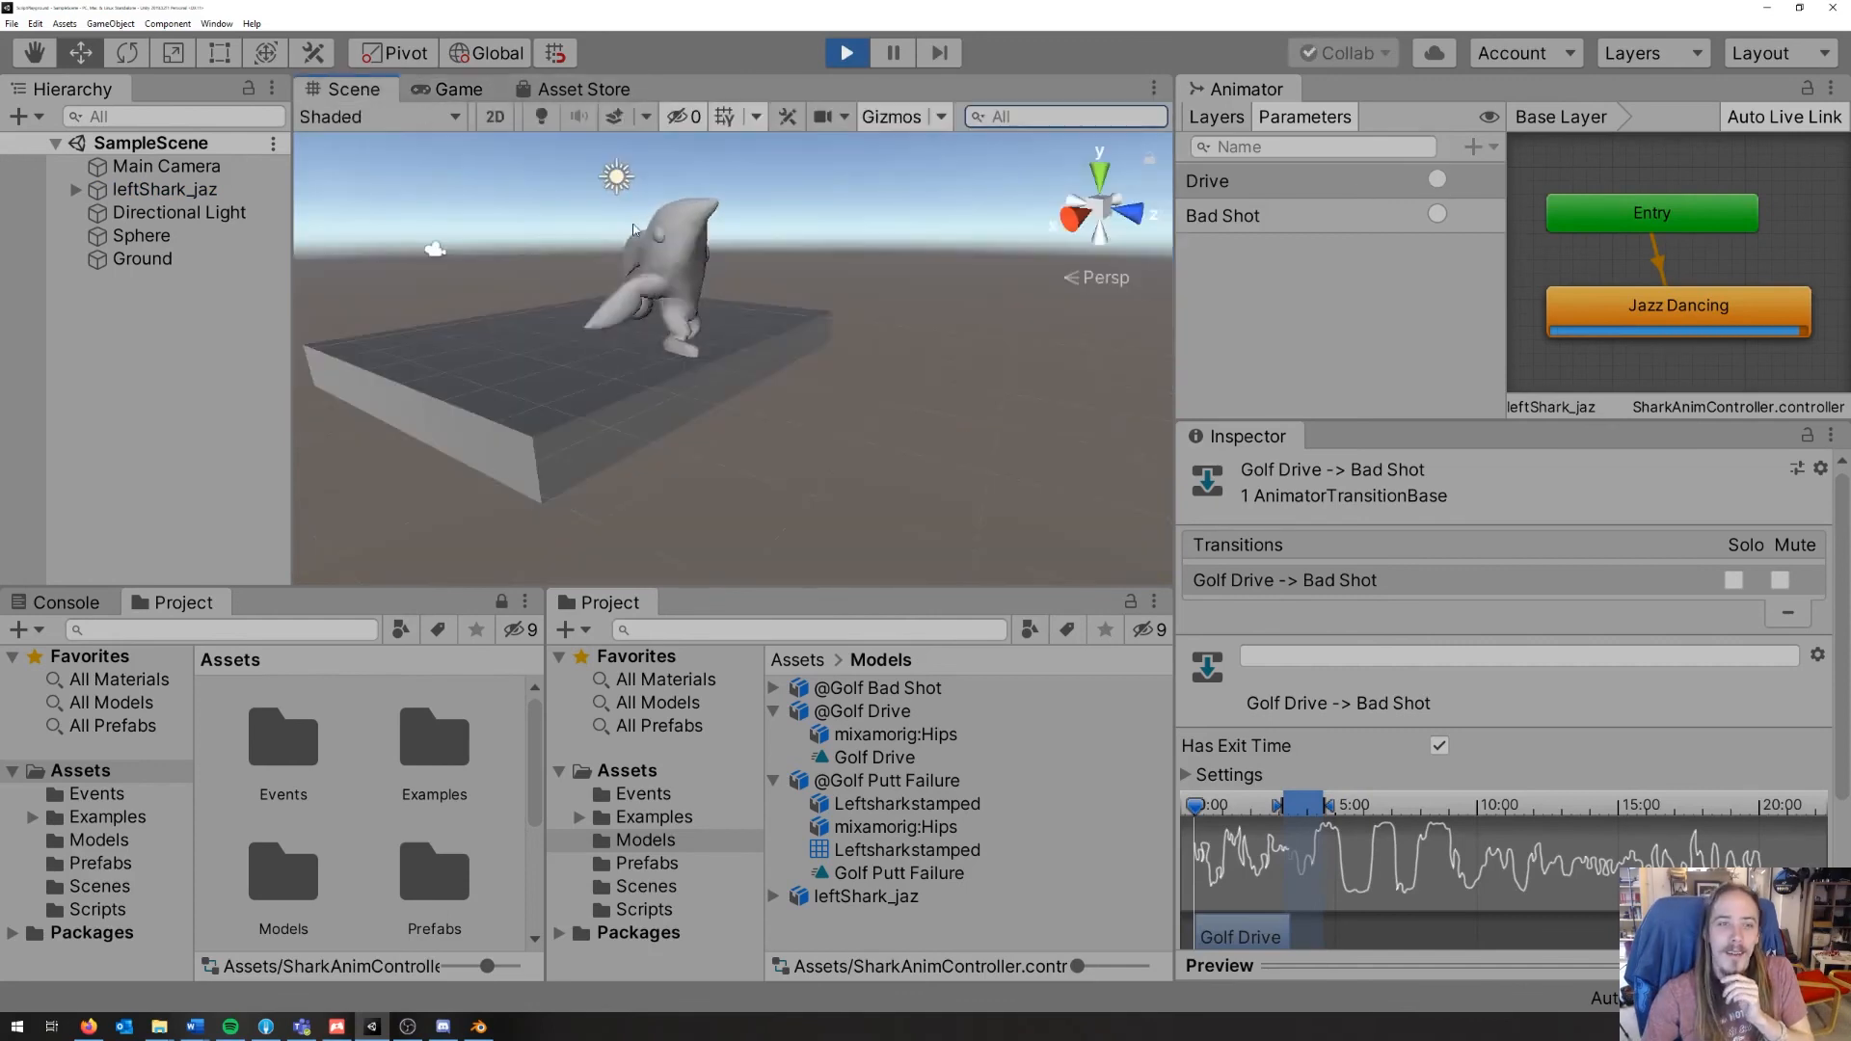
{"action": "scroll", "coordinate": [887, 266], "scroll_direction": "up", "scroll_amount": 3}
{"action": "left_click", "coordinate": [1437, 180]}
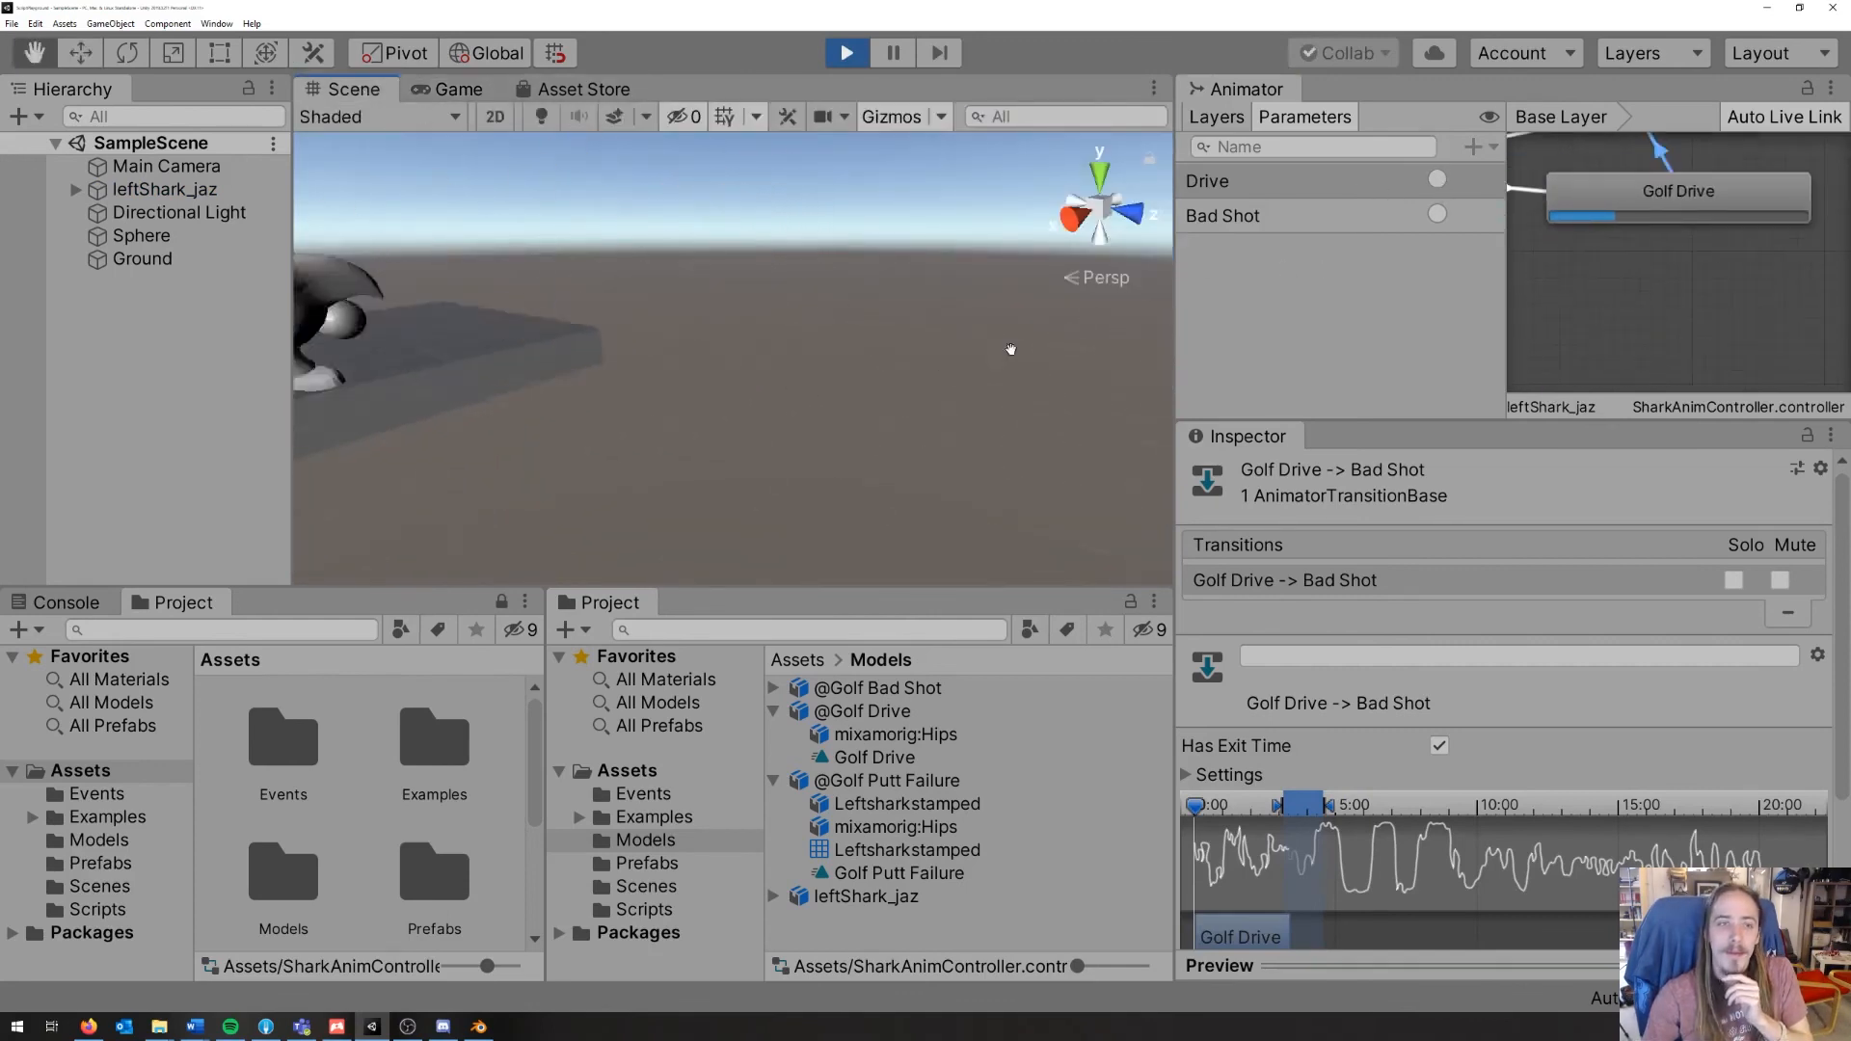
{"action": "scroll", "coordinate": [1080, 366], "scroll_direction": "down", "scroll_amount": 3}
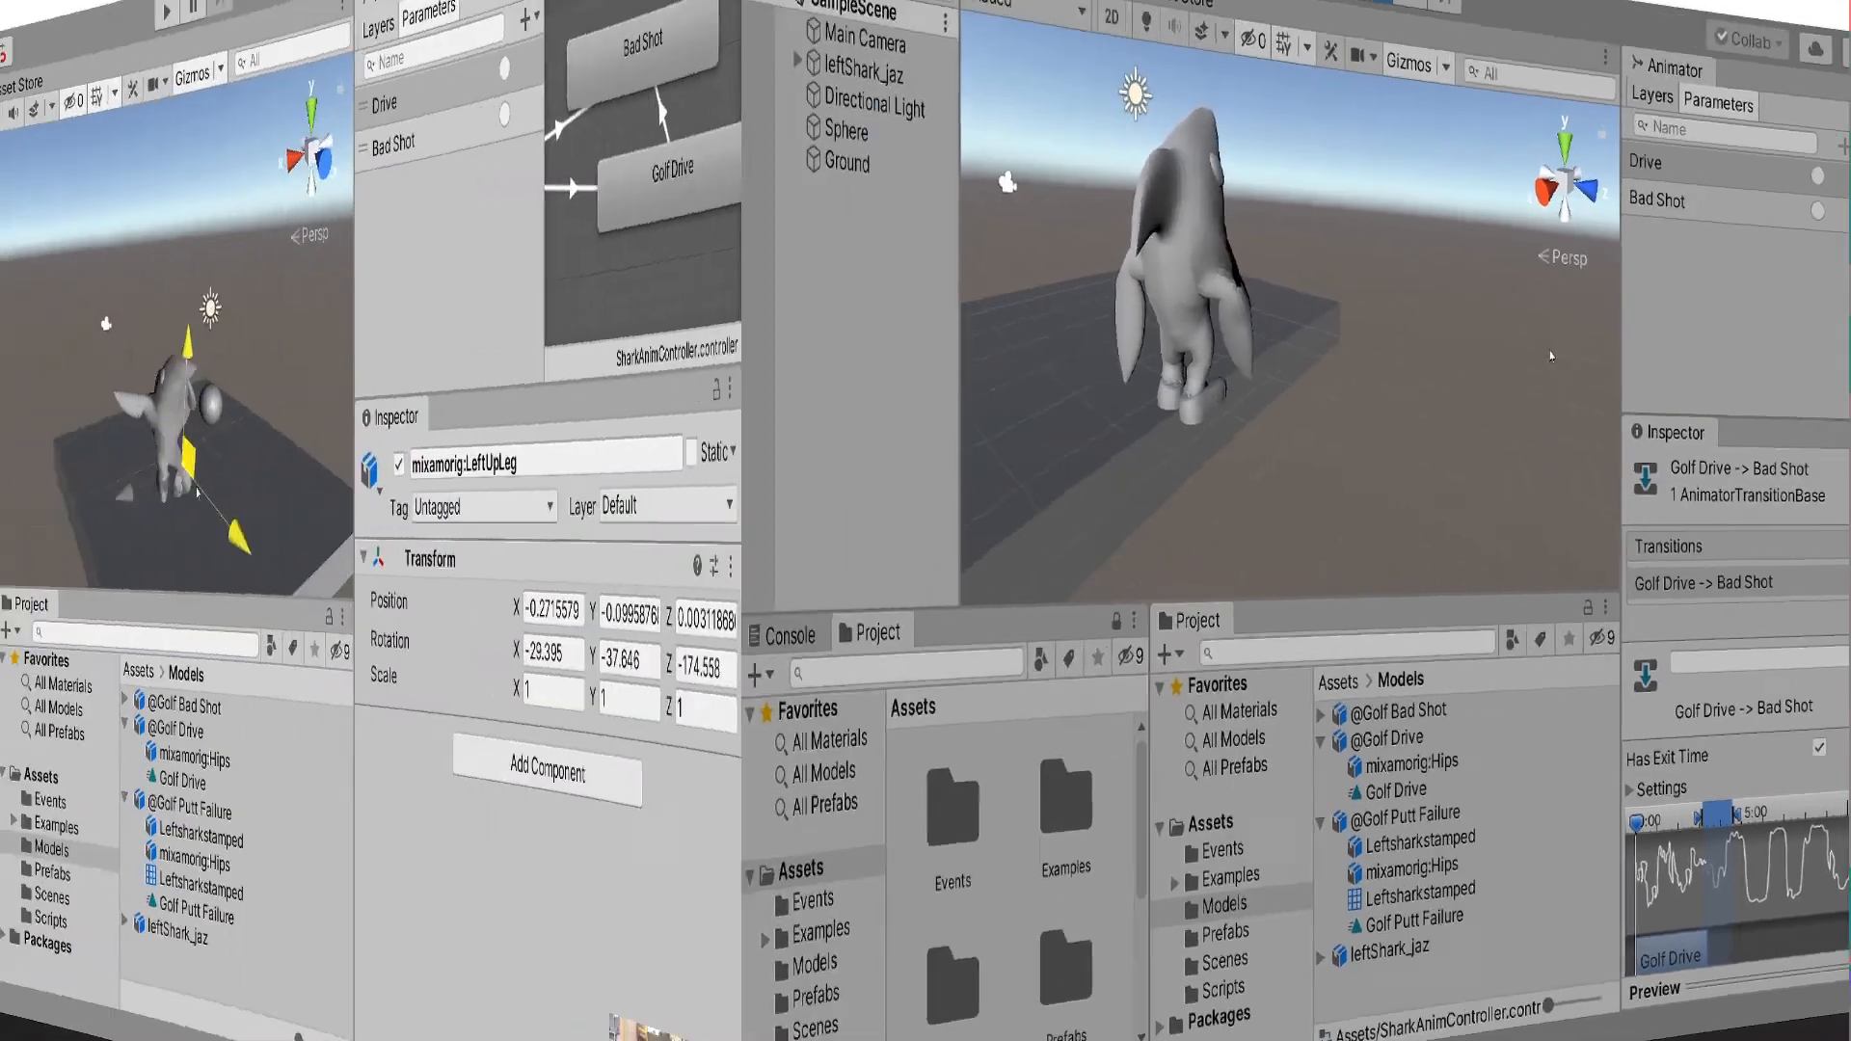
Step: Undo the last four changes made to the leftShark_jaz rig in the scene
{"action": "key", "text": "ctrl+z"}
{"action": "key", "text": "ctrl+z"}
{"action": "key", "text": "ctrl+z"}
{"action": "key", "text": "ctrl+z"}
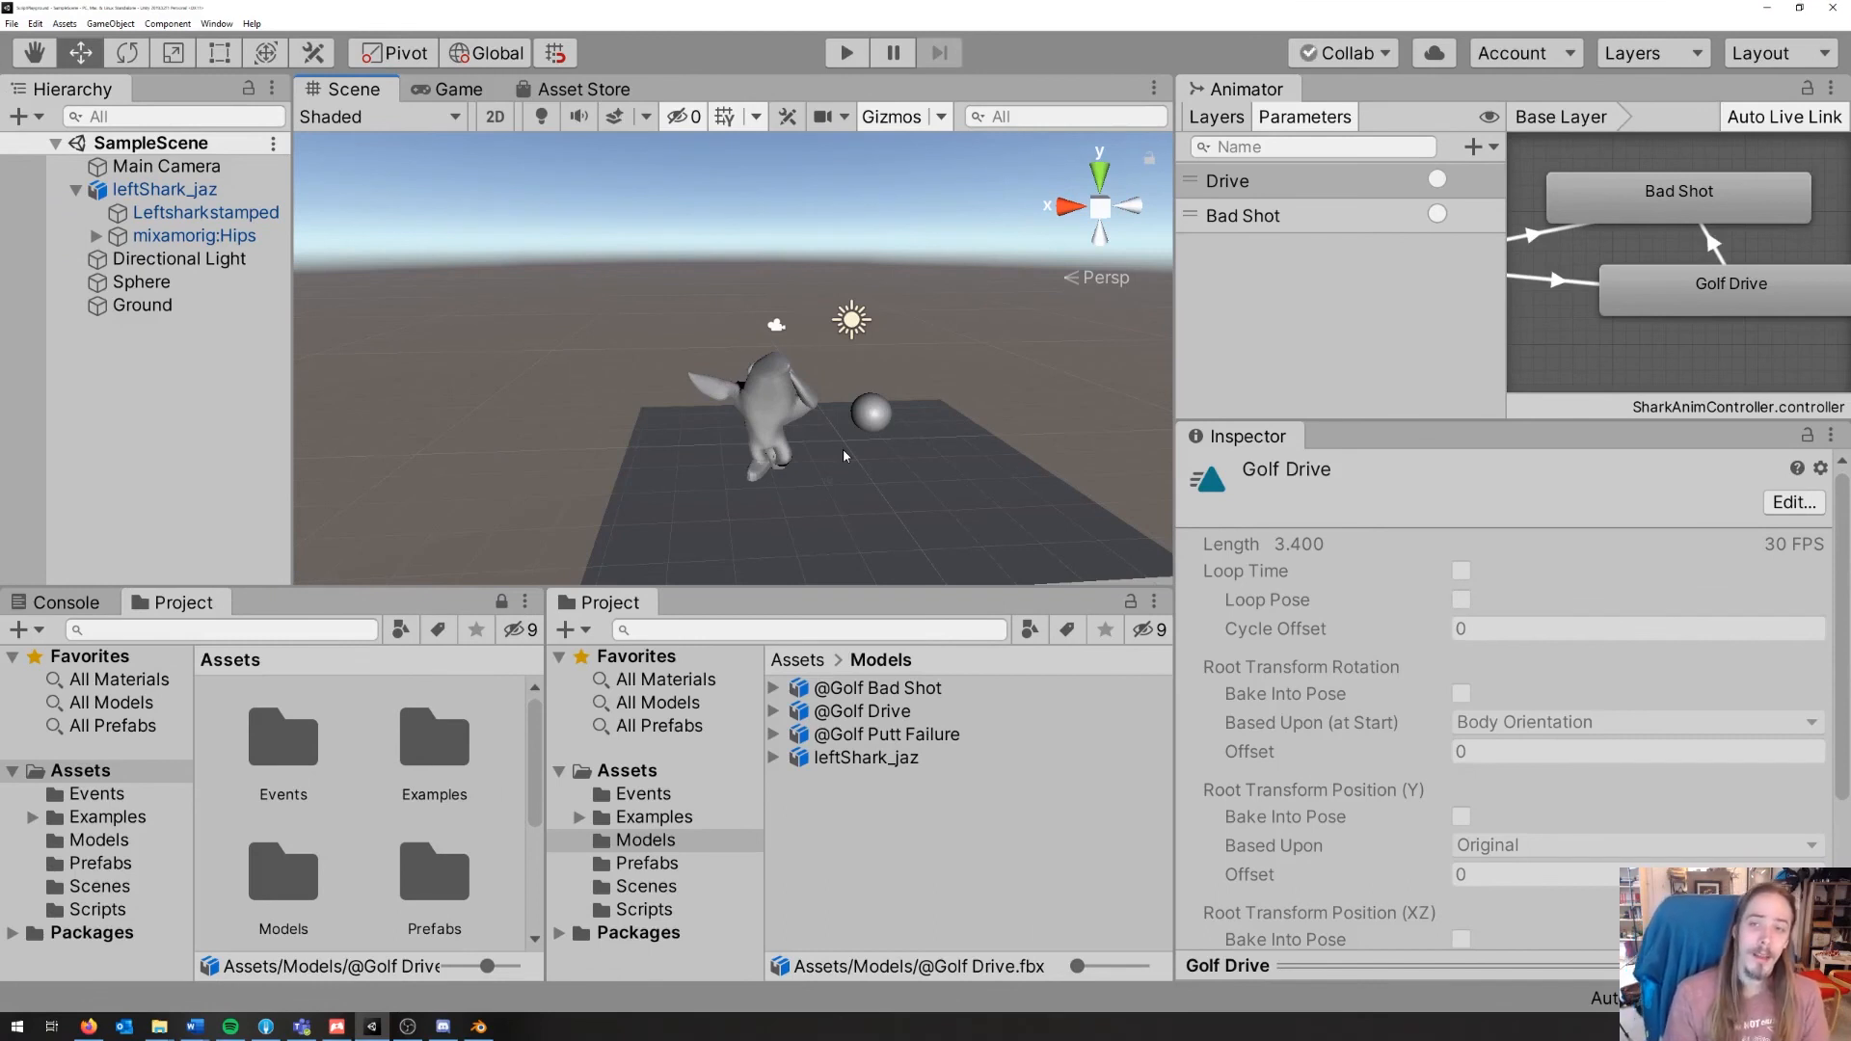
{"action": "left_click", "coordinate": [854, 759]}
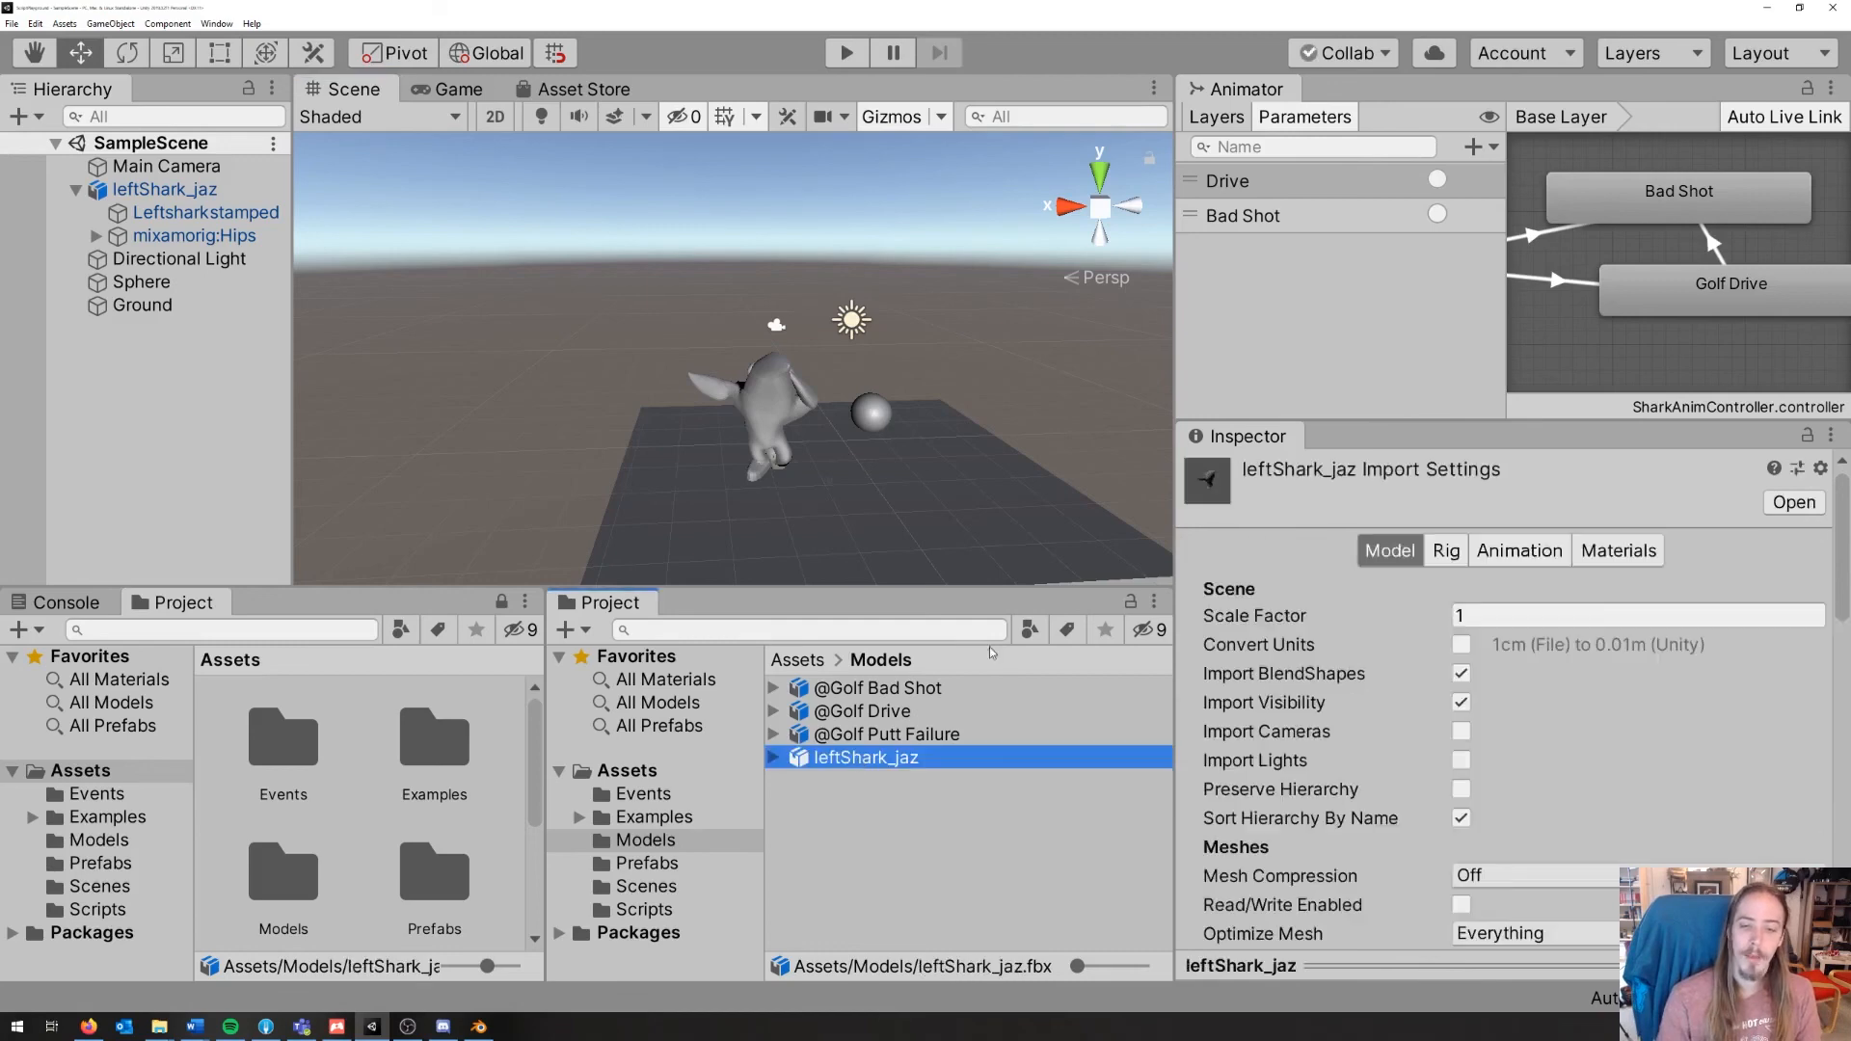
{"action": "left_click", "coordinate": [862, 710]}
{"action": "left_click", "coordinate": [1475, 553]}
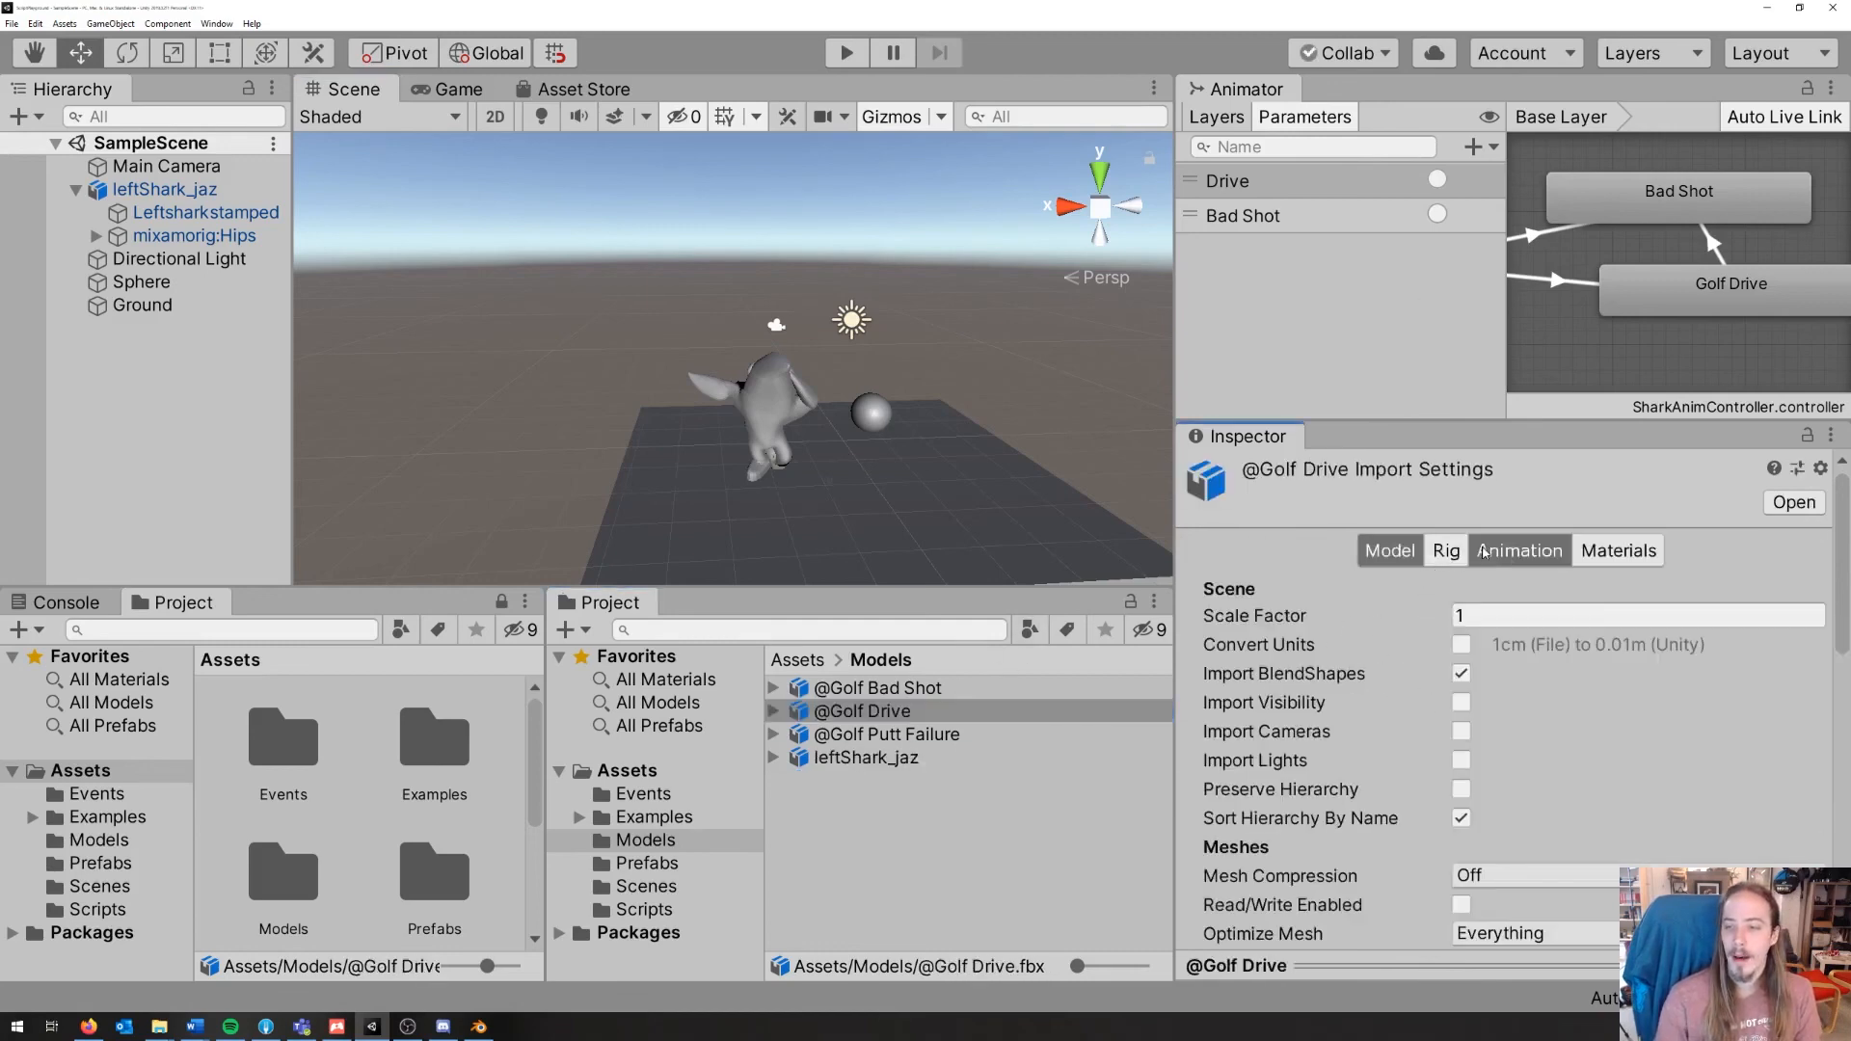
{"action": "left_click", "coordinate": [1446, 550]}
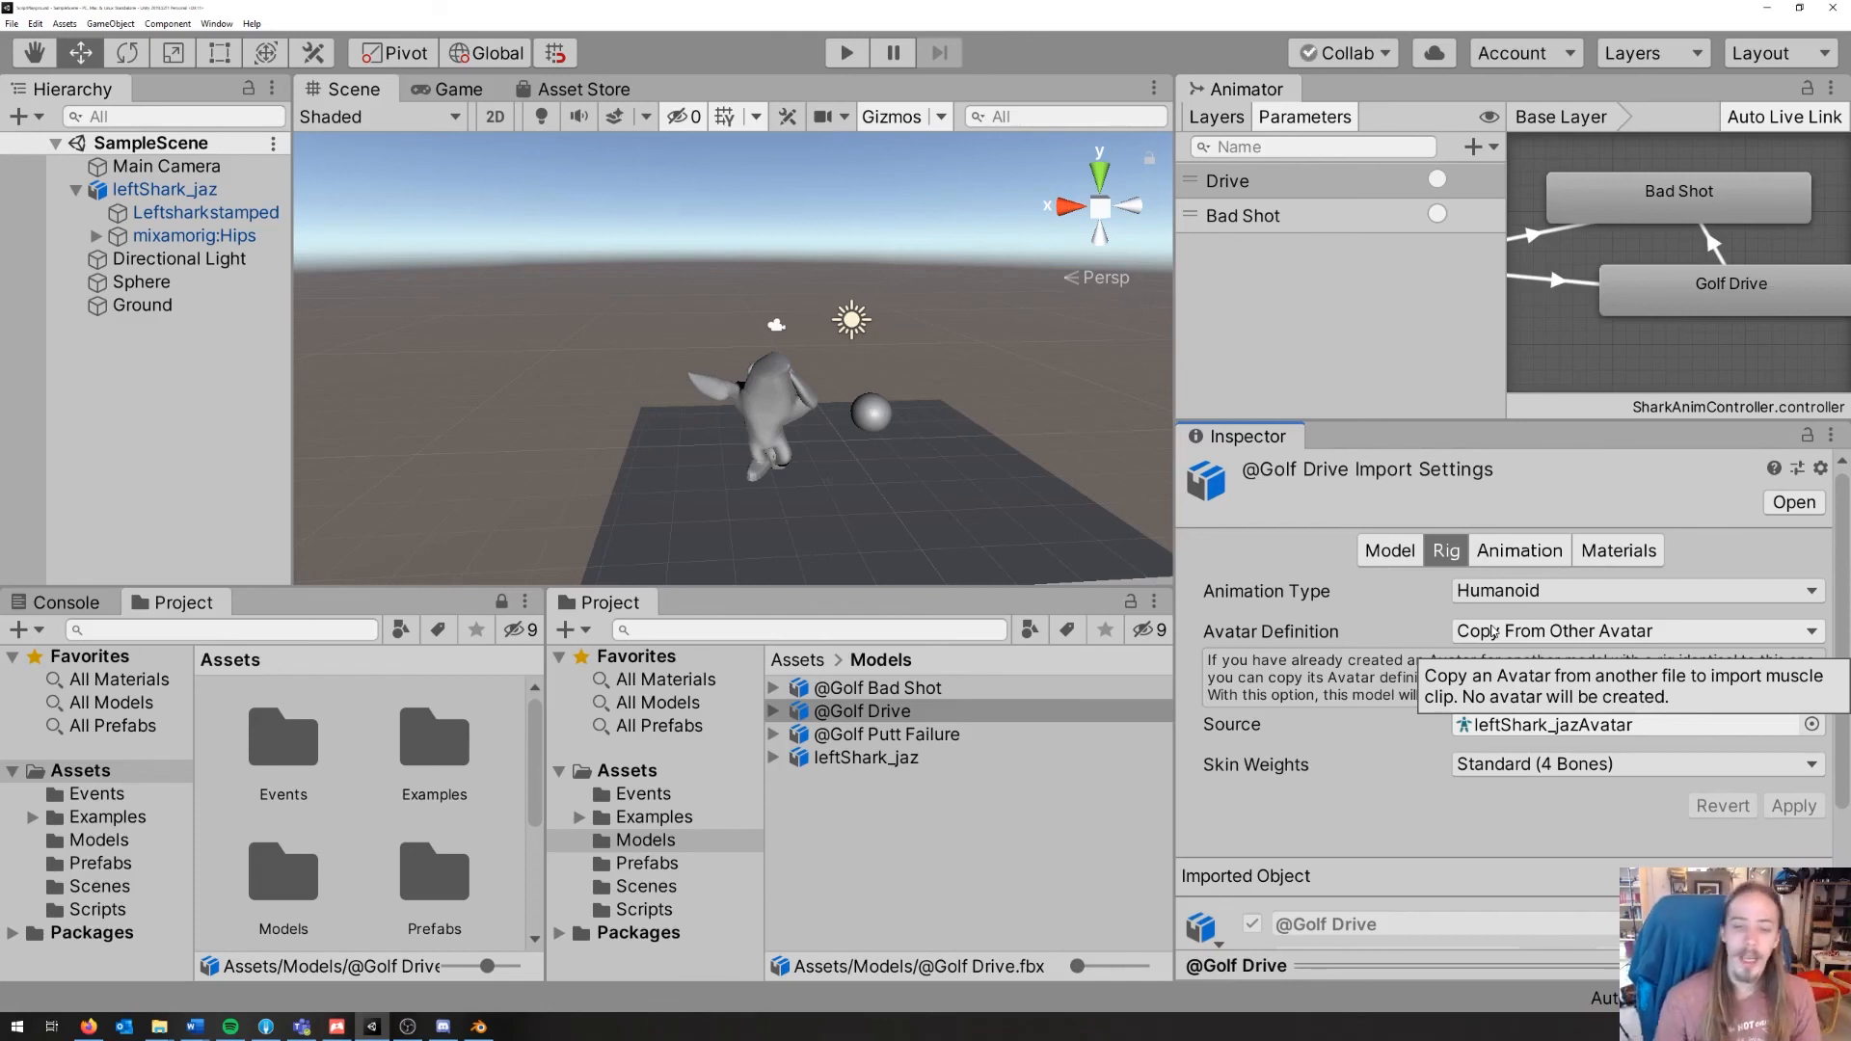
{"action": "left_click", "coordinate": [823, 846]}
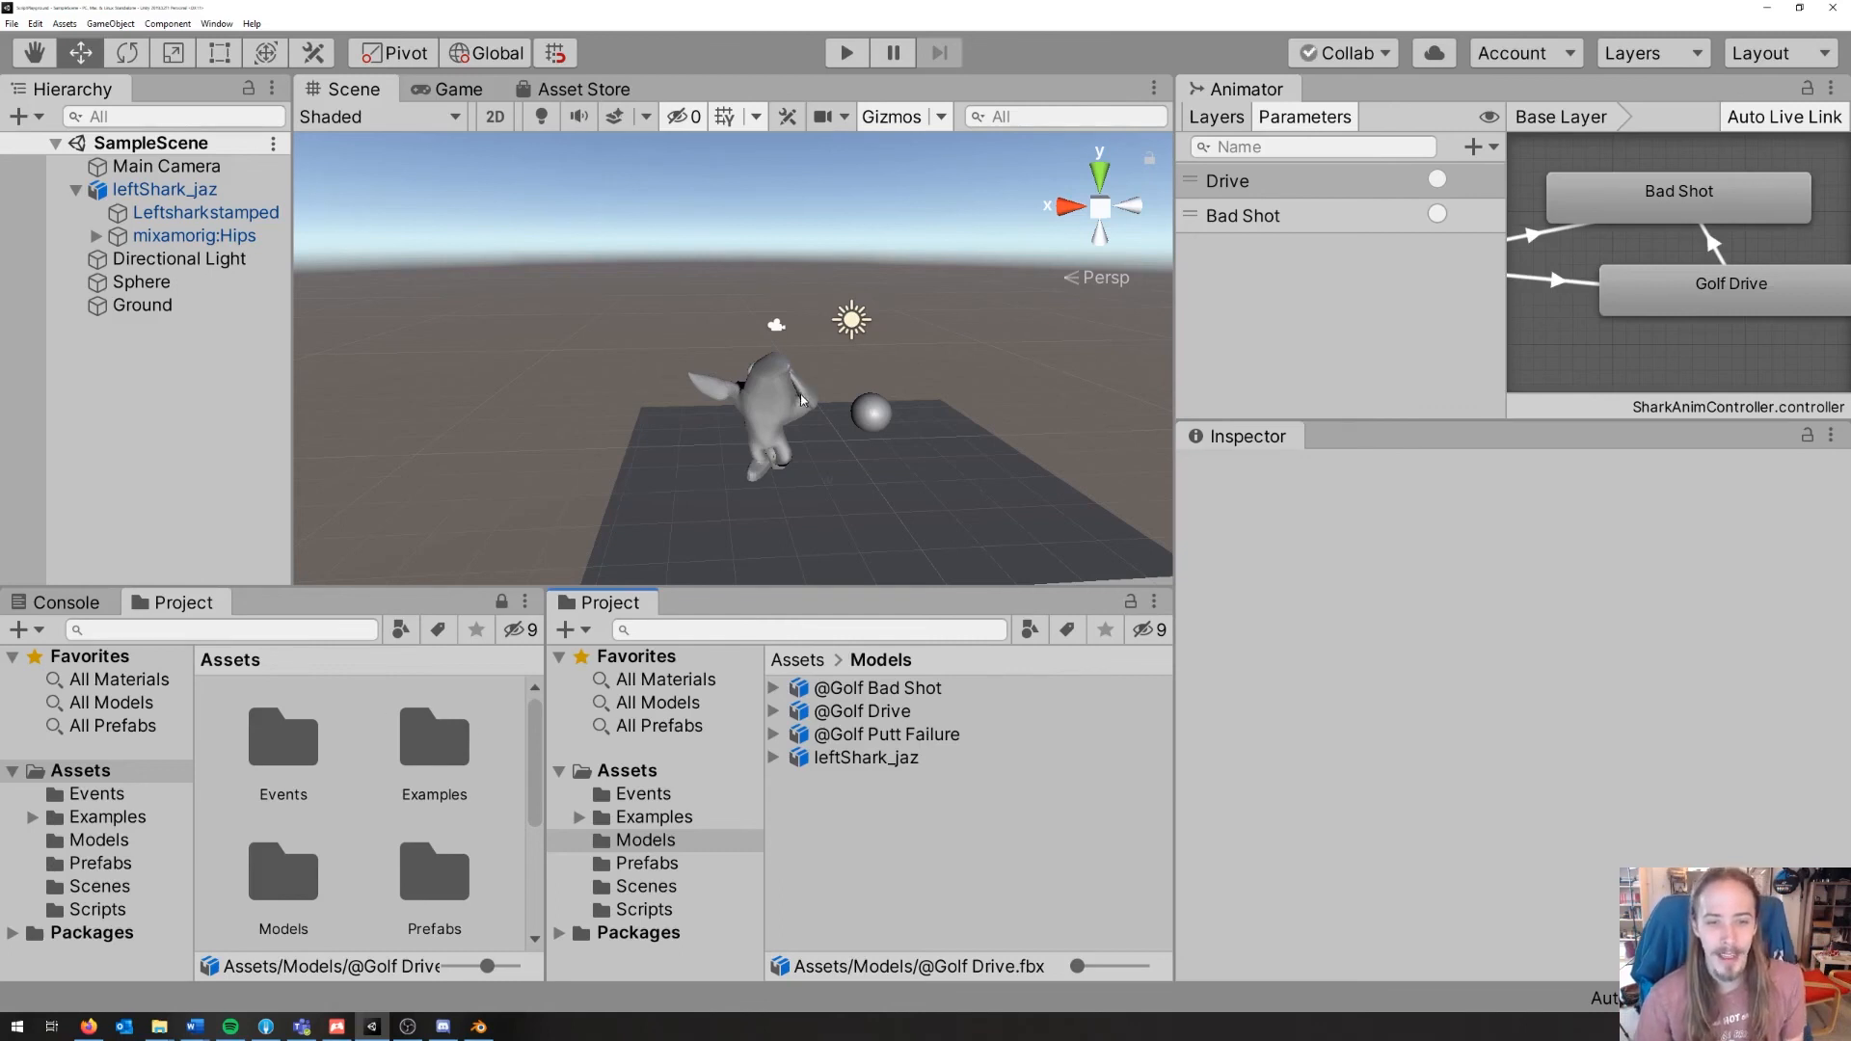
{"action": "scroll", "coordinate": [804, 443], "scroll_direction": "up", "scroll_amount": 10}
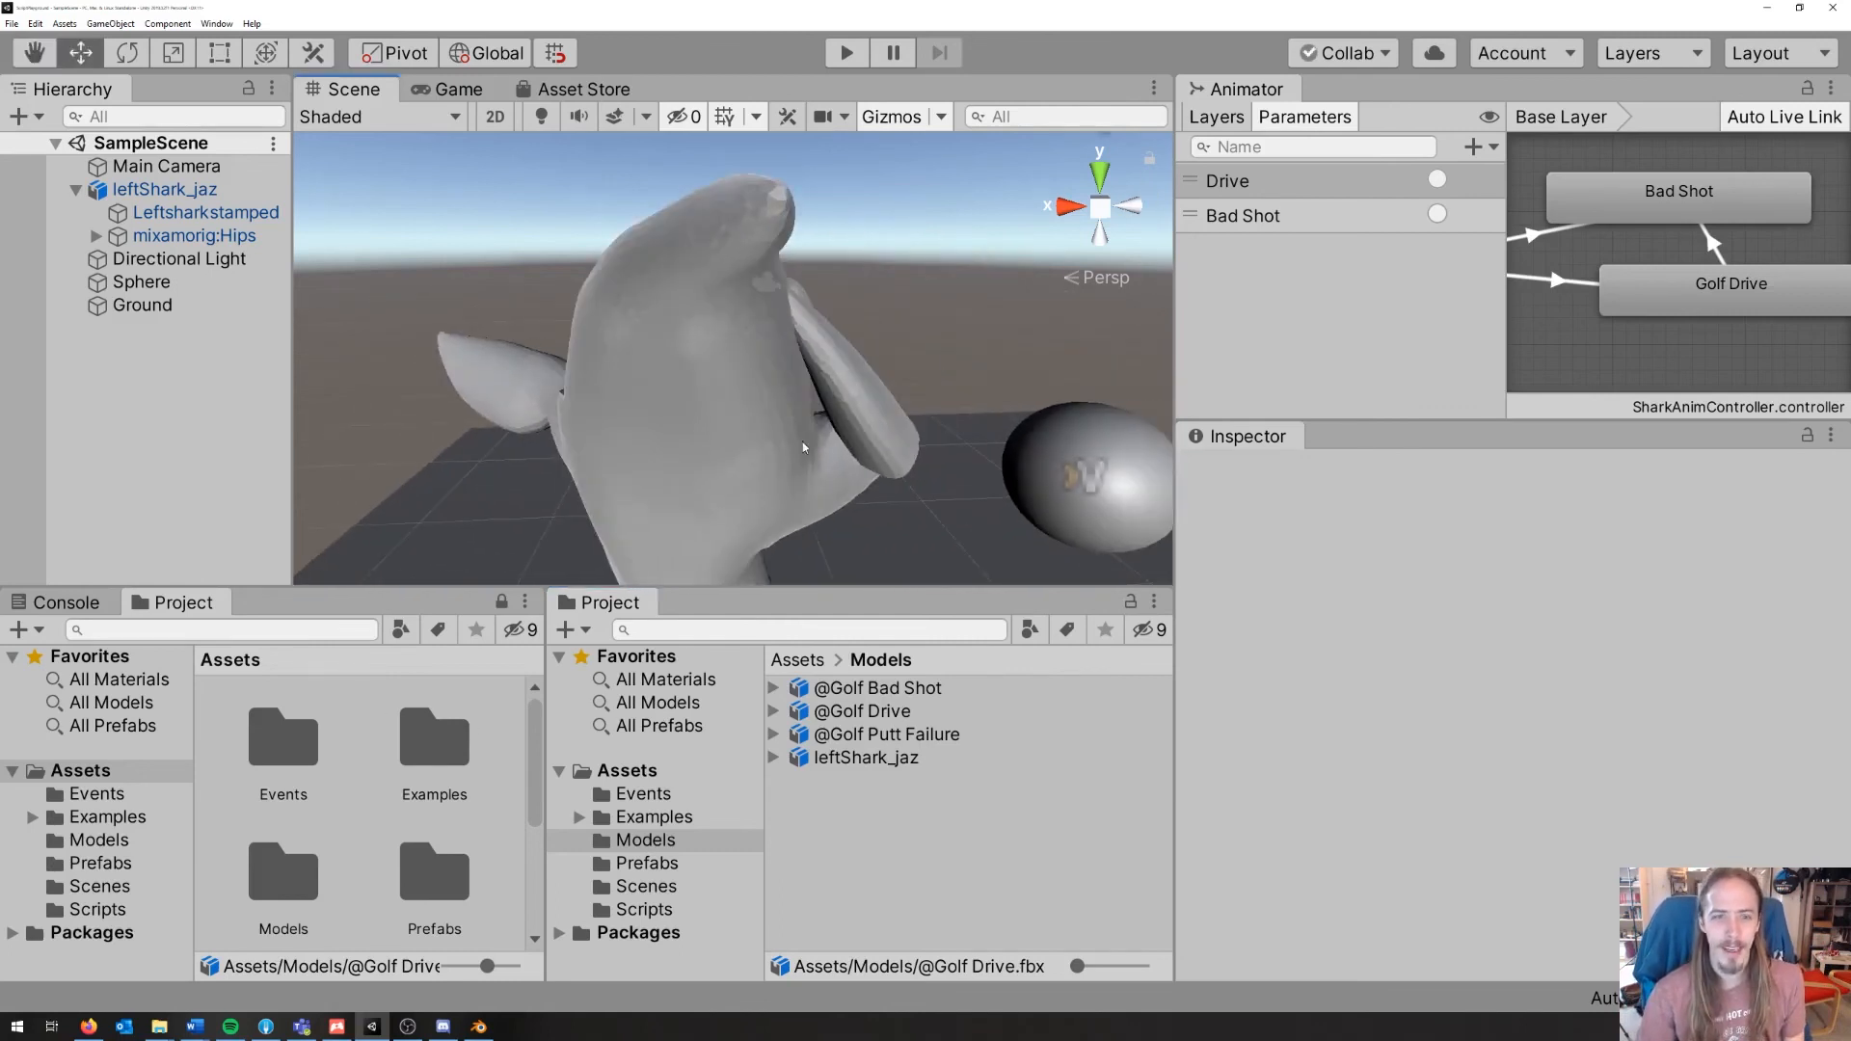
{"action": "scroll", "coordinate": [804, 446], "scroll_direction": "down", "scroll_amount": 5}
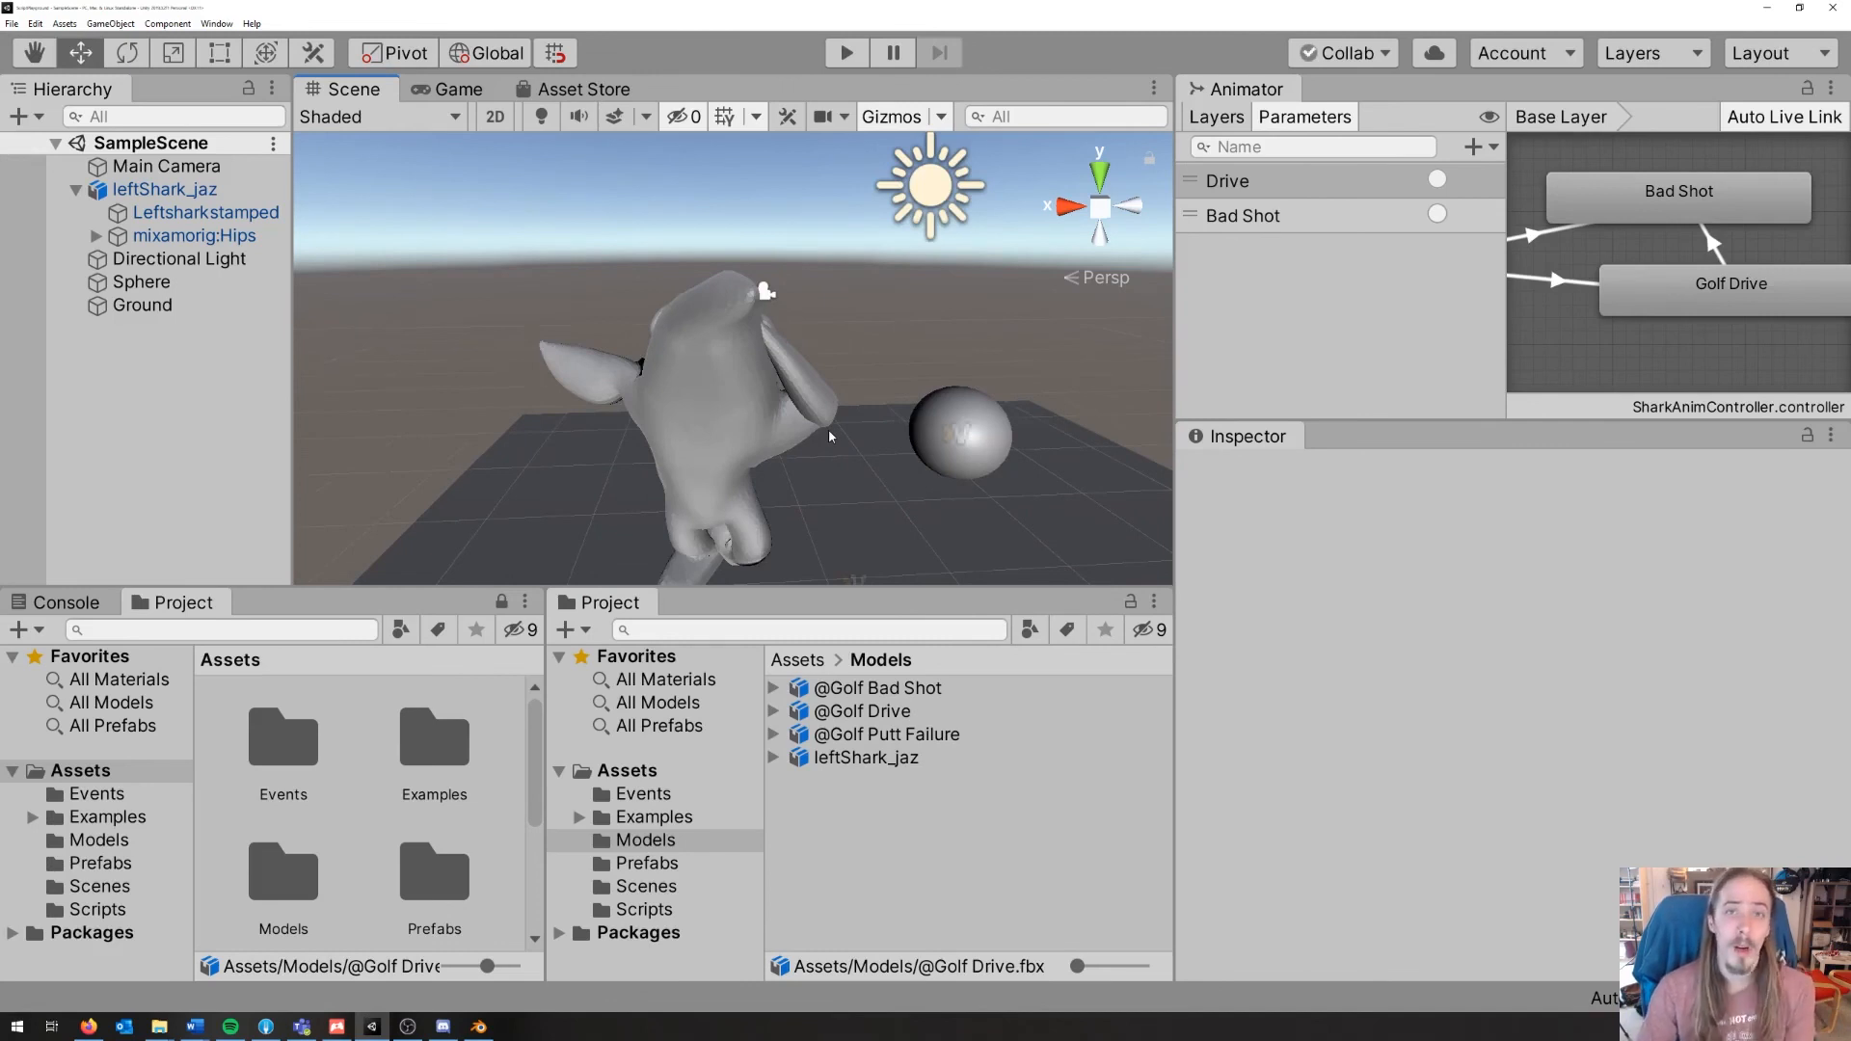
{"action": "right_click_drag", "start_coordinate": [836, 424], "coordinate": [570, 434]}
{"action": "middle_click_drag", "start_coordinate": [1022, 462], "coordinate": [725, 482]}
{"action": "left_click_drag", "start_coordinate": [725, 482], "coordinate": [759, 528], "text": "alt"}
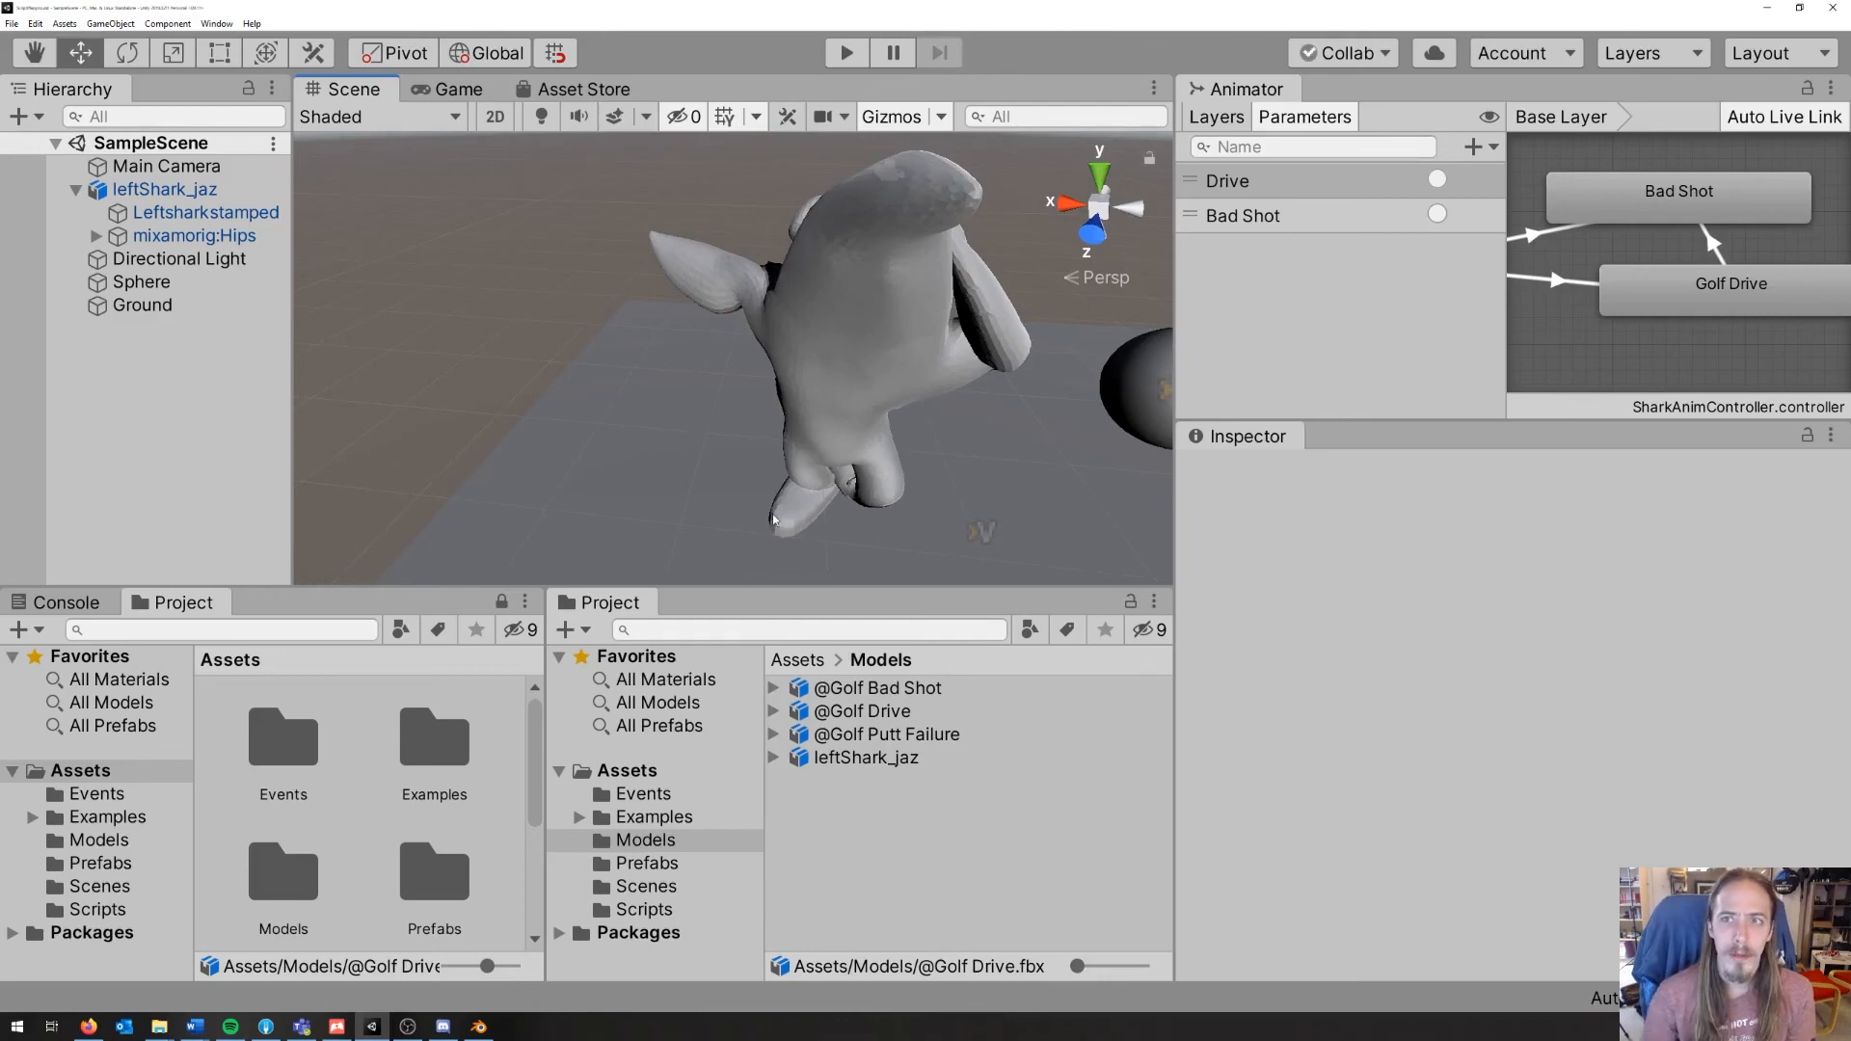
{"action": "left_click", "coordinate": [887, 734]}
{"action": "left_click", "coordinate": [773, 734]}
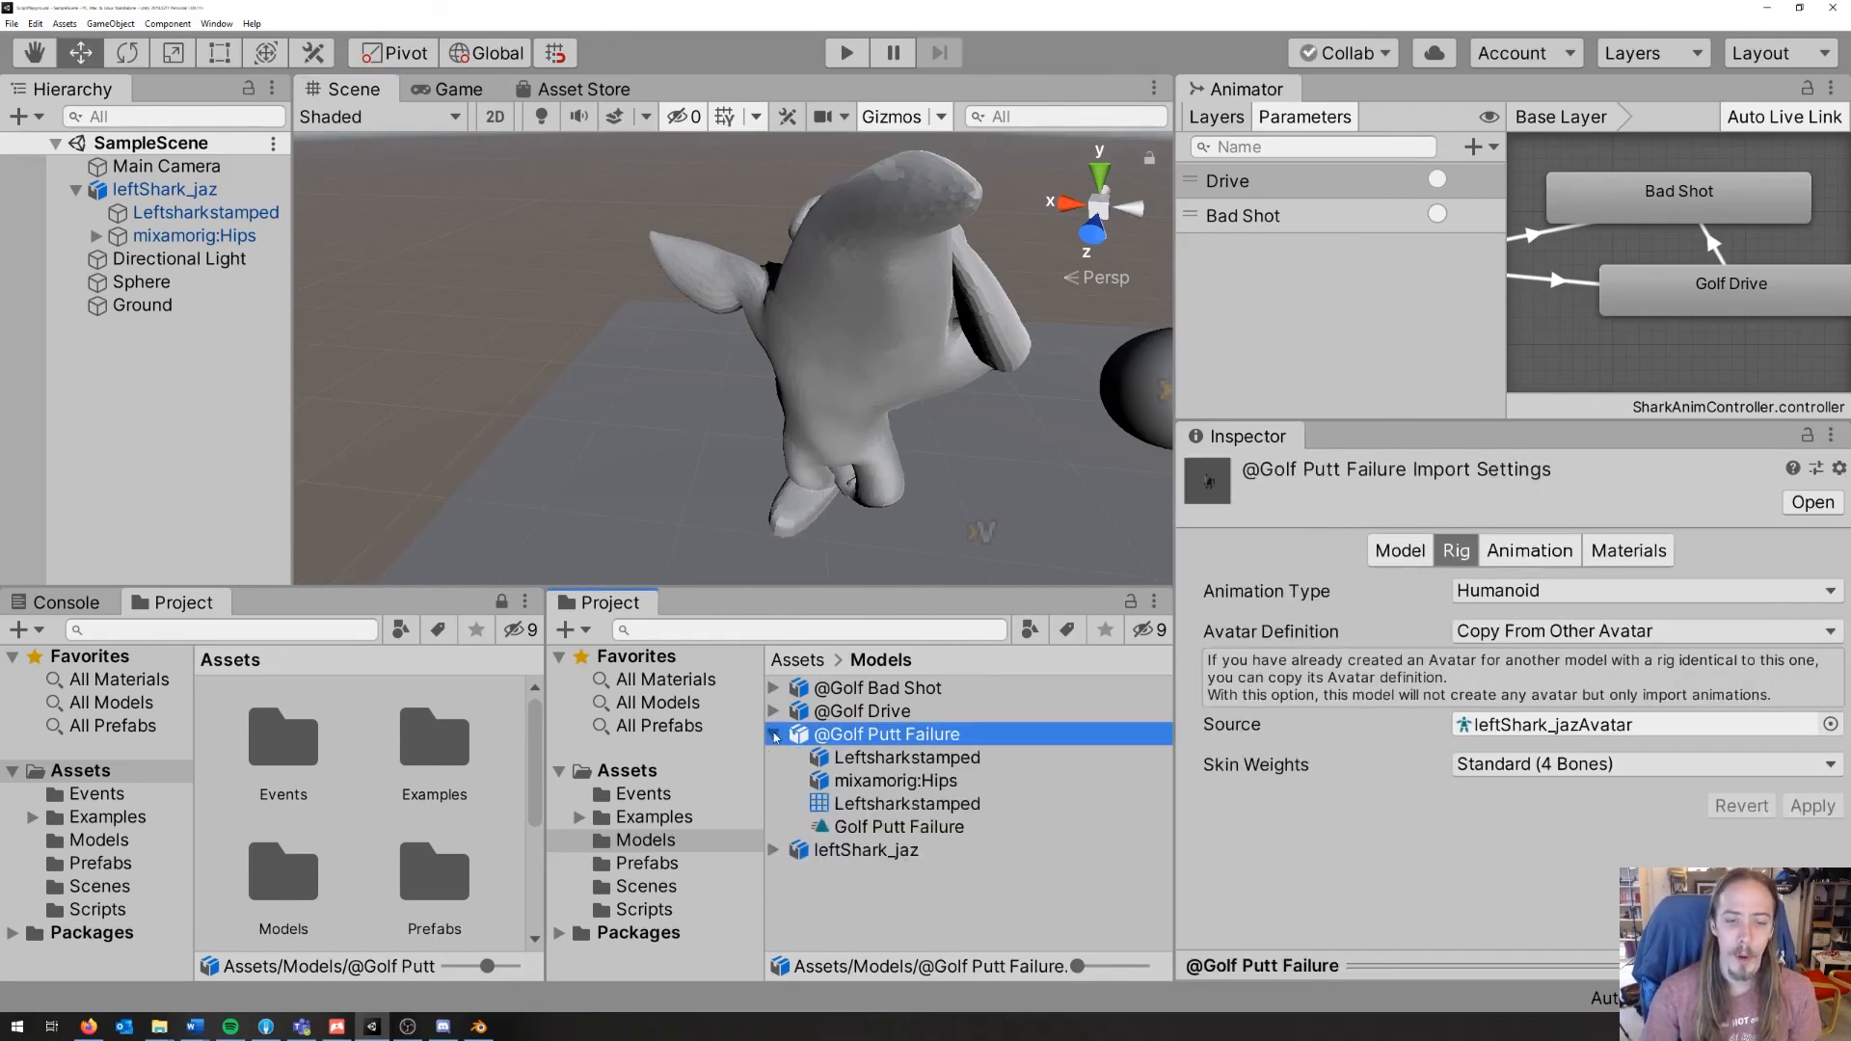
{"action": "left_click", "coordinate": [858, 827]}
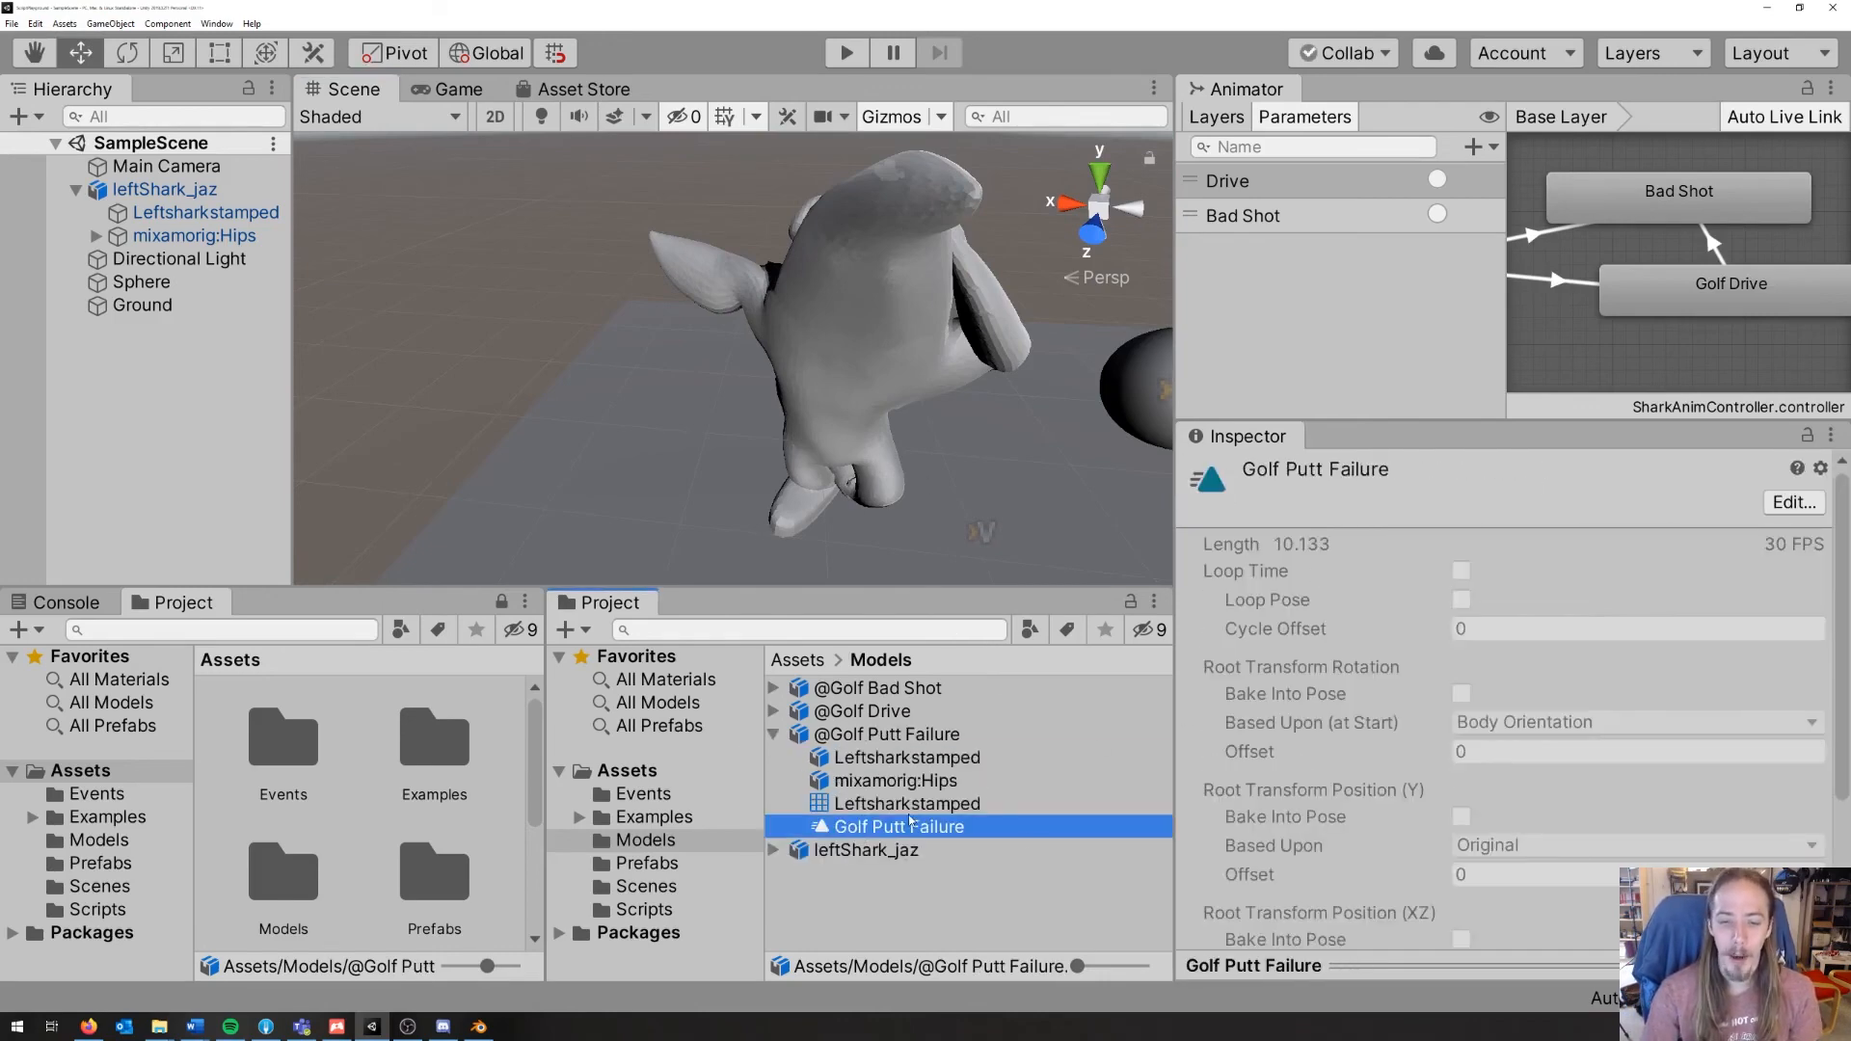
{"action": "left_click", "coordinate": [878, 736]}
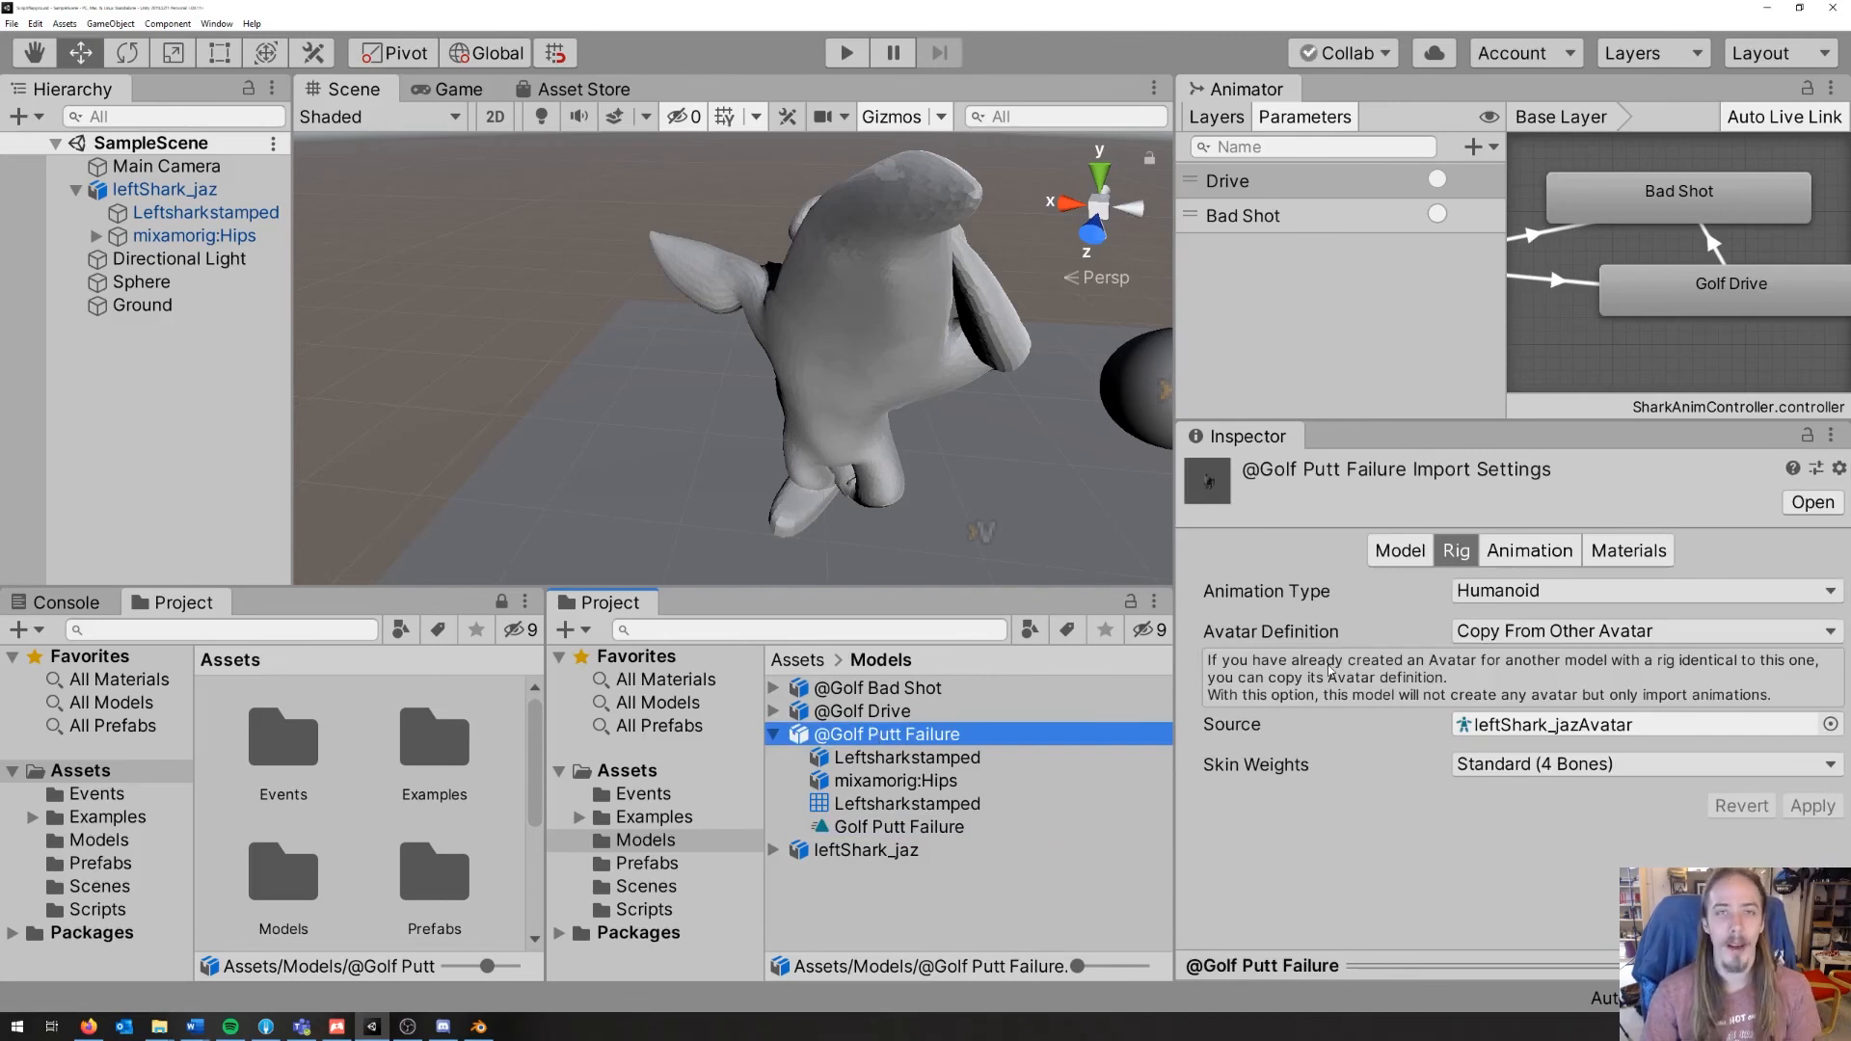
{"action": "left_click", "coordinate": [1605, 591]}
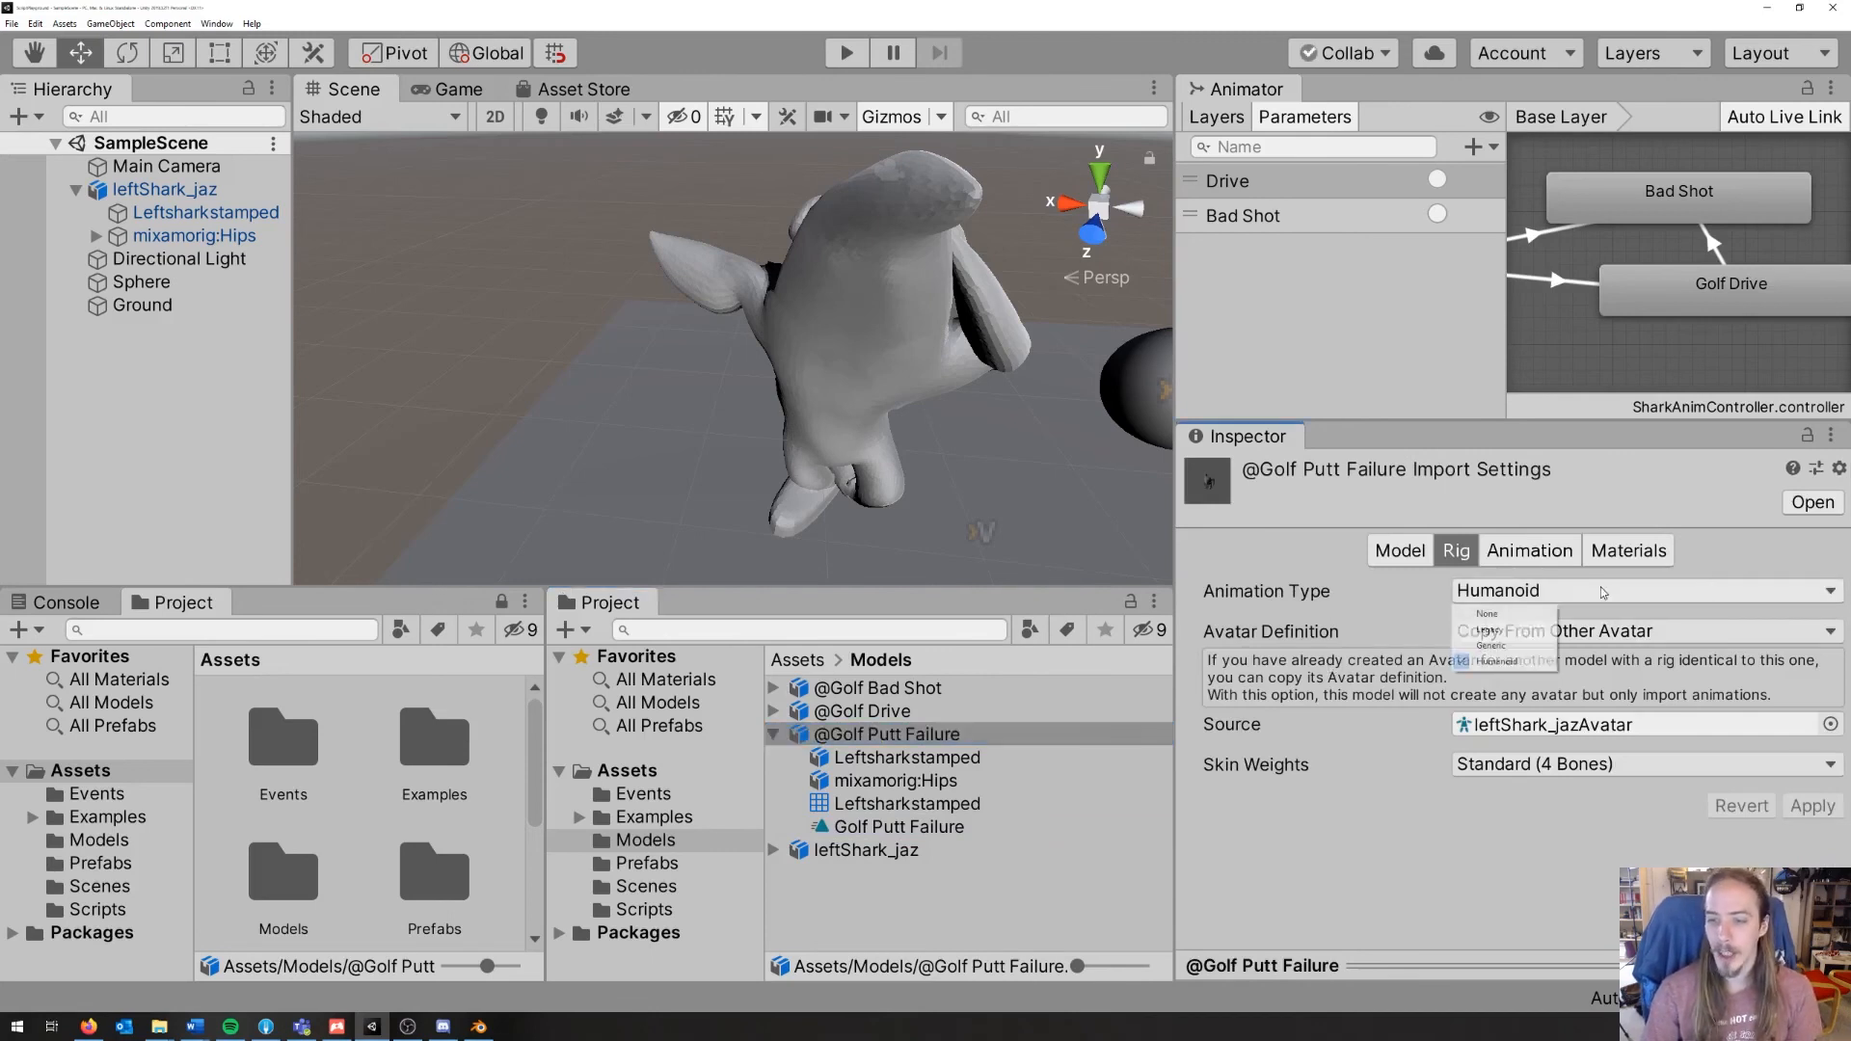
{"action": "left_click", "coordinate": [1497, 662]}
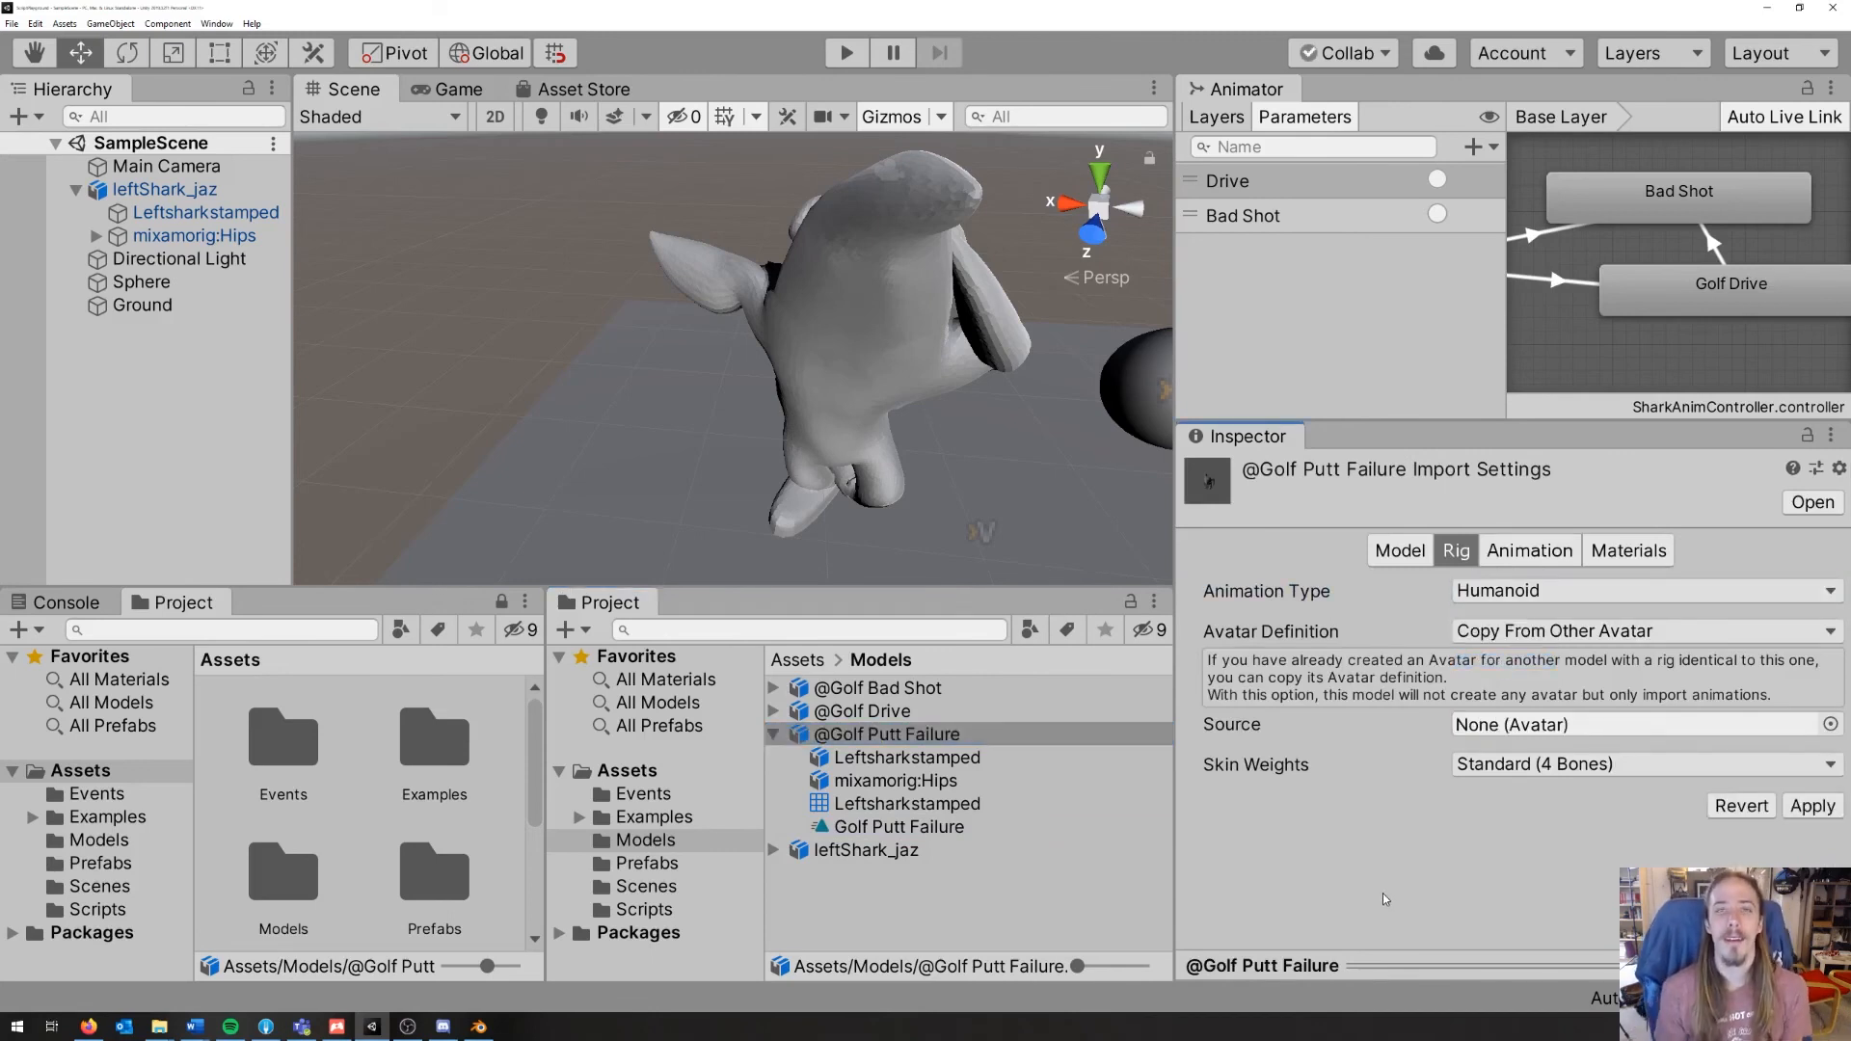